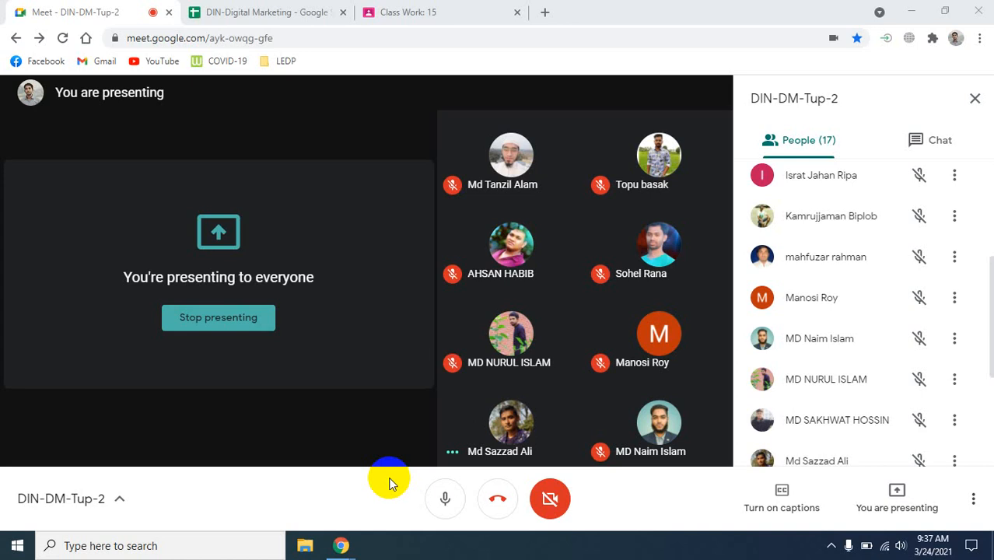
- Open dev-computerprice.pantheonsite.io in a new browser tab and glance over its front page
click(545, 12)
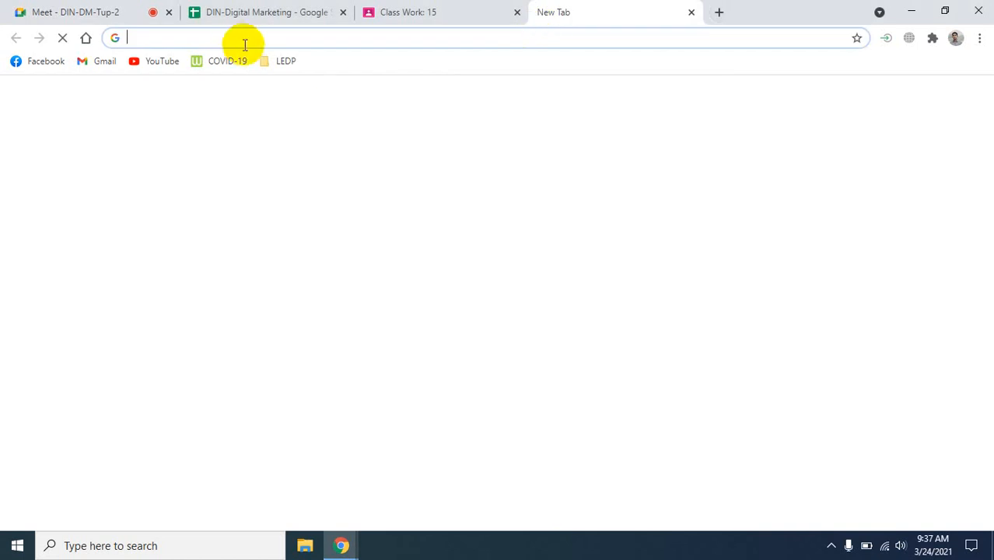
click(241, 39)
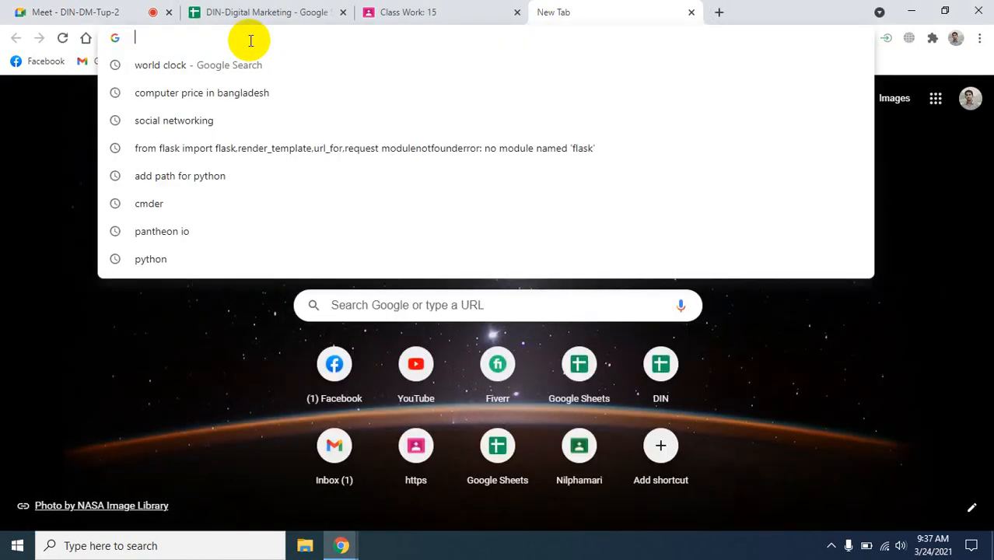
text(de)
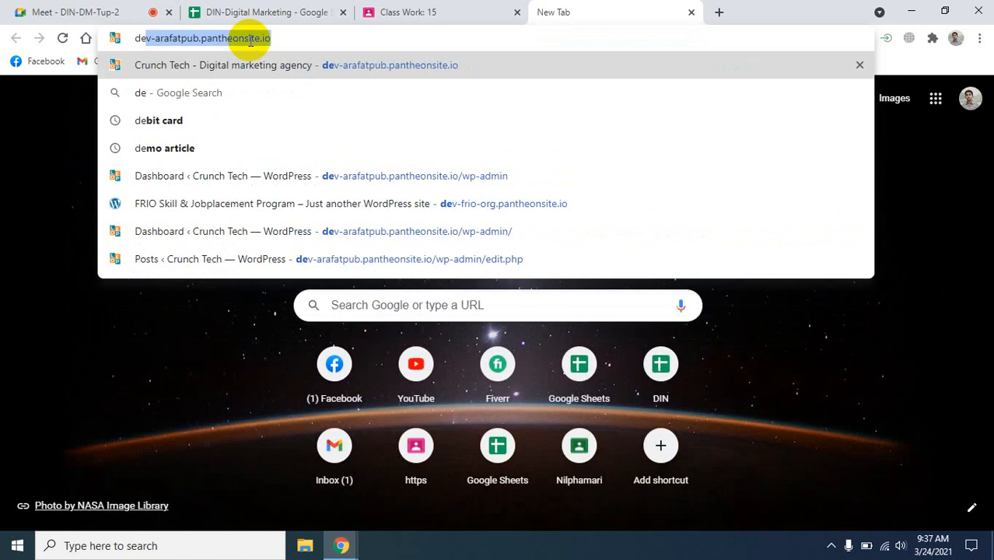
text(v)
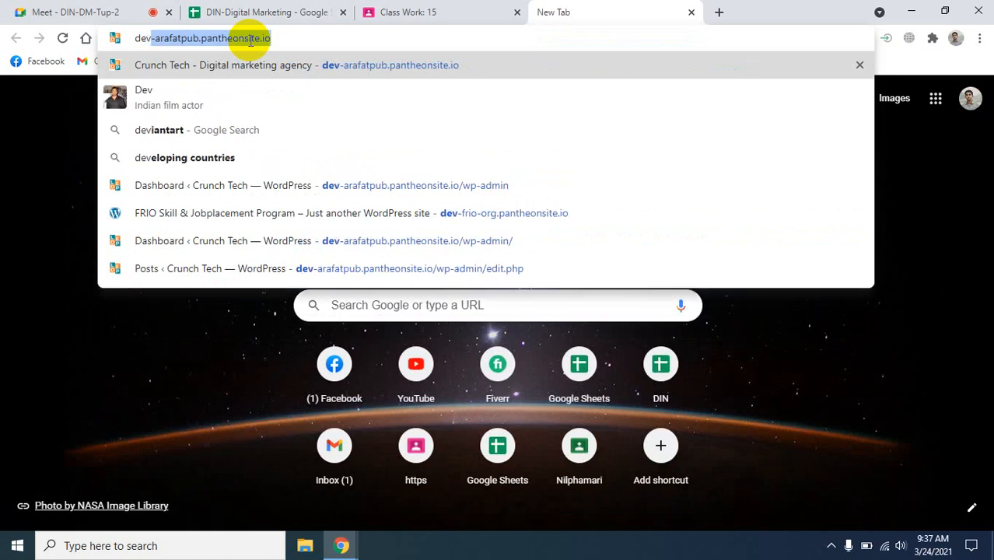
text(-)
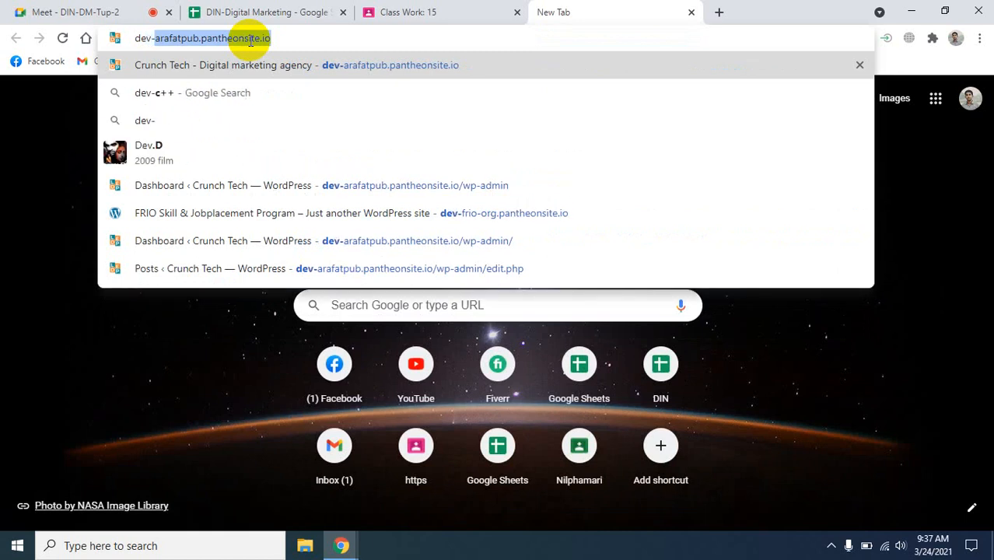
text(c)
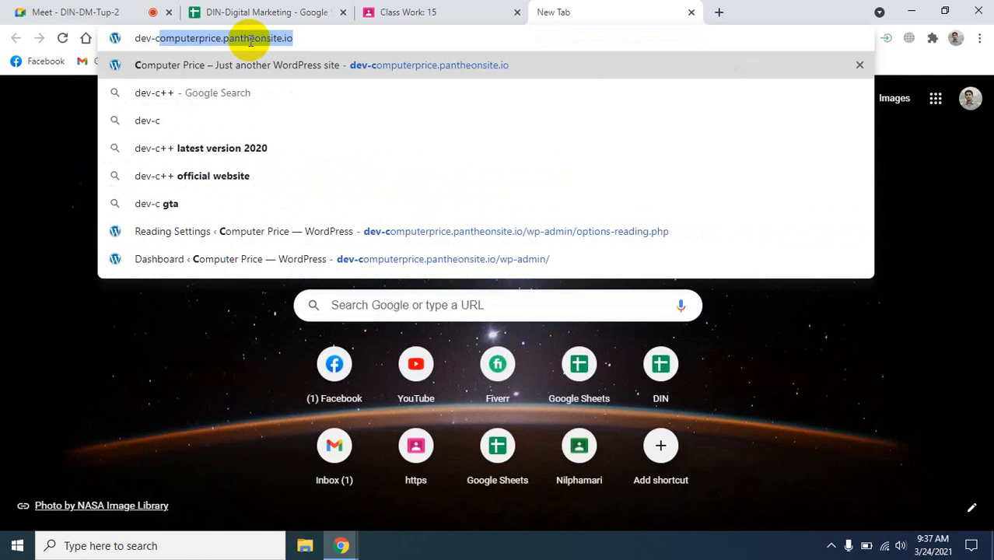
key(Right)
key(Return)
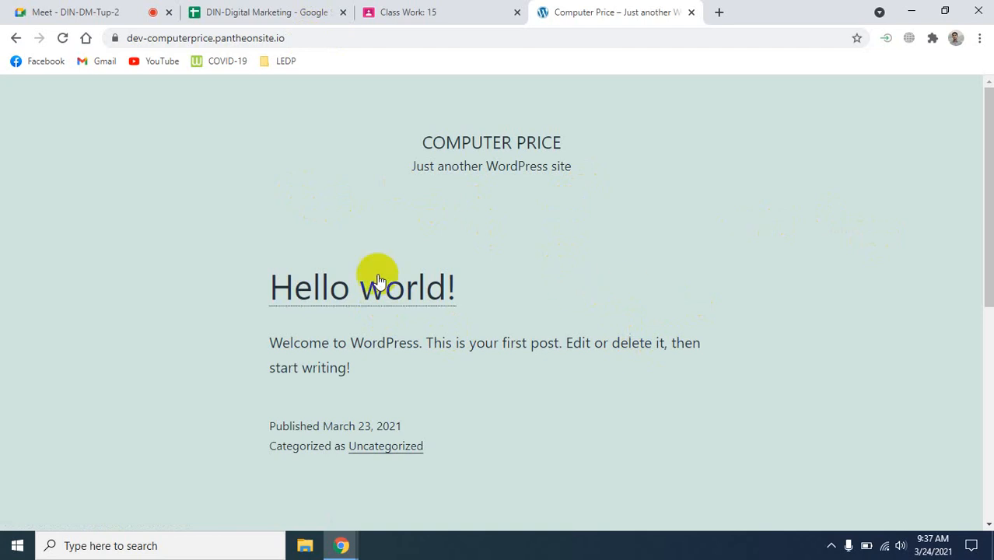
scroll(435, 389, down, 1)
scroll(396, 444, up, 1)
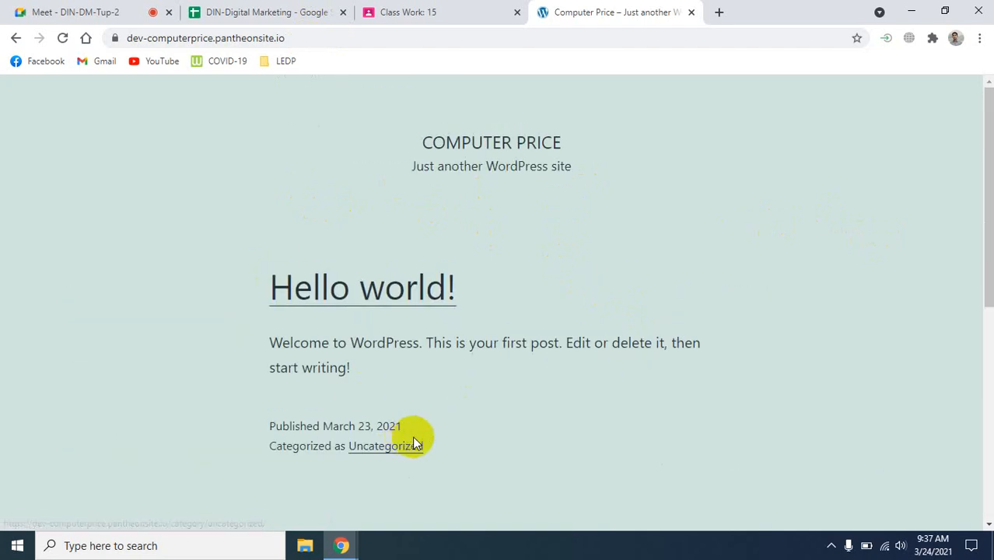
click(322, 36)
click(326, 36)
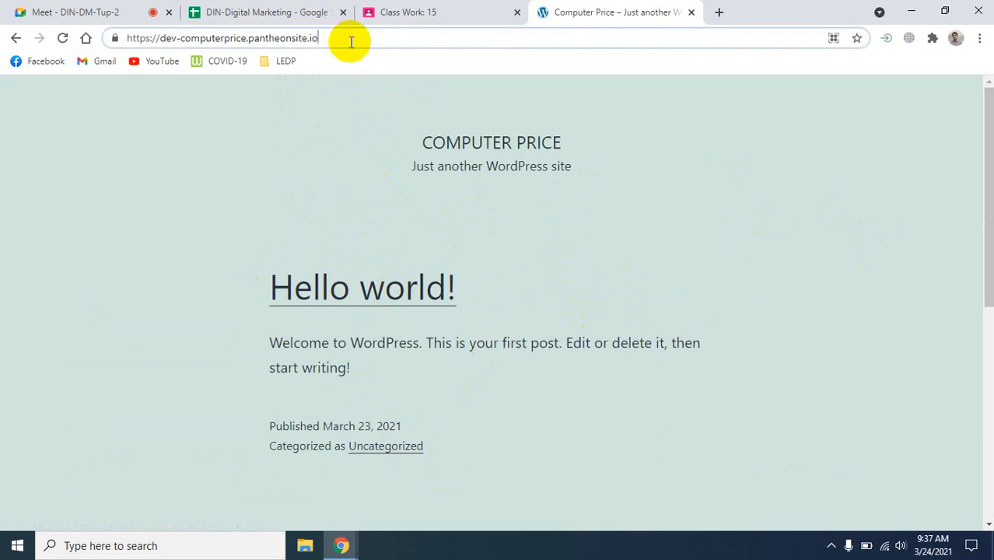
text(/)
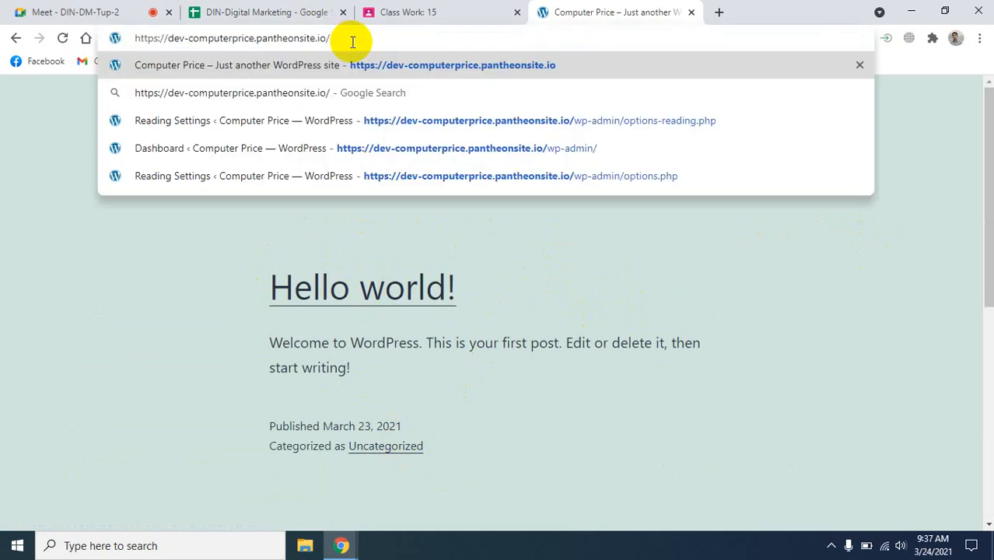
key(BackSpace)
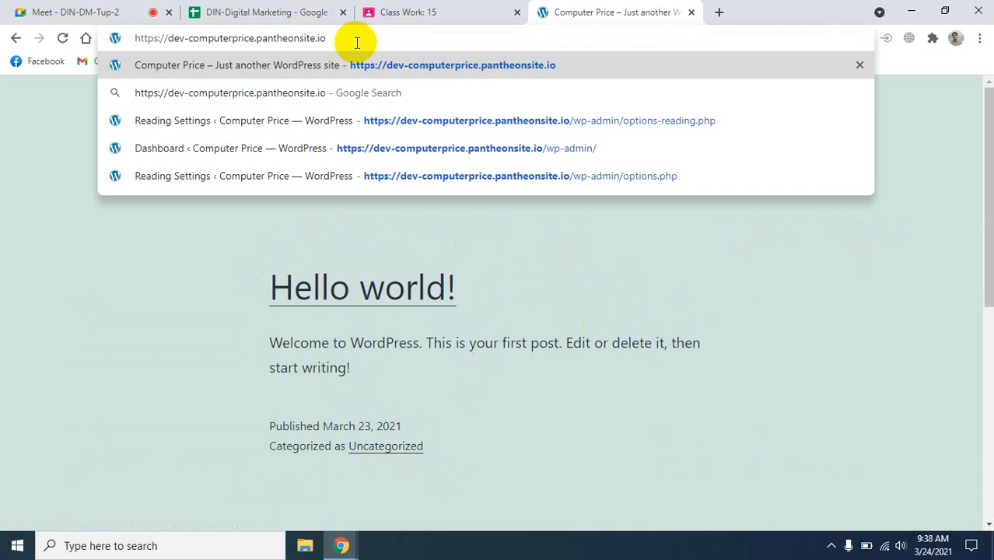
click(917, 137)
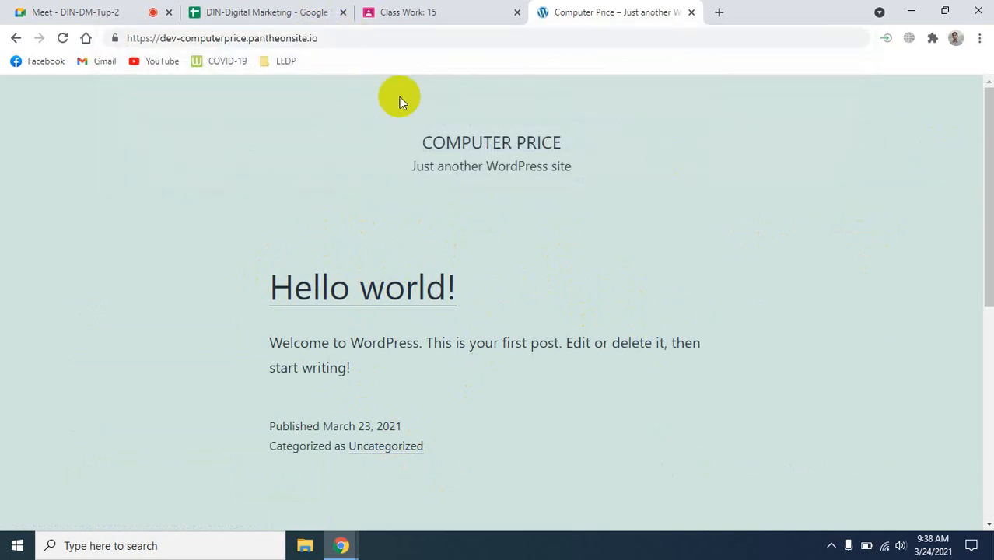
- Append /wp-admin to the Computer Price site's address and load the WordPress login page
click(349, 40)
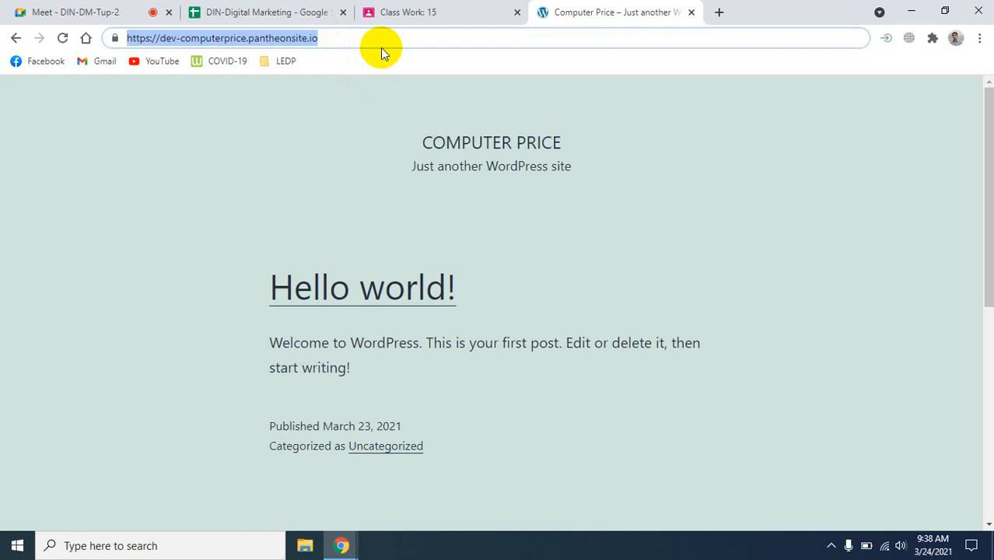
click(329, 45)
text(/)
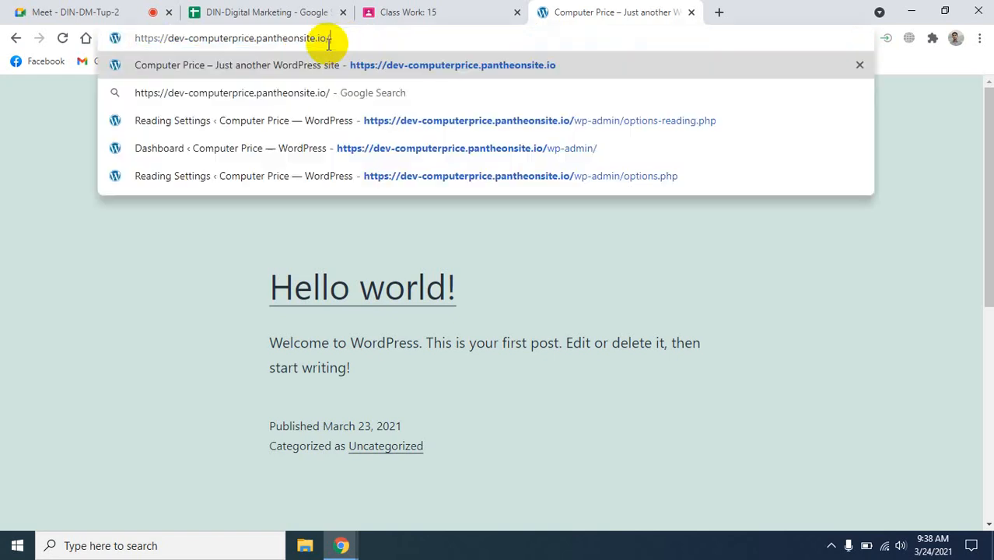
text(wp-)
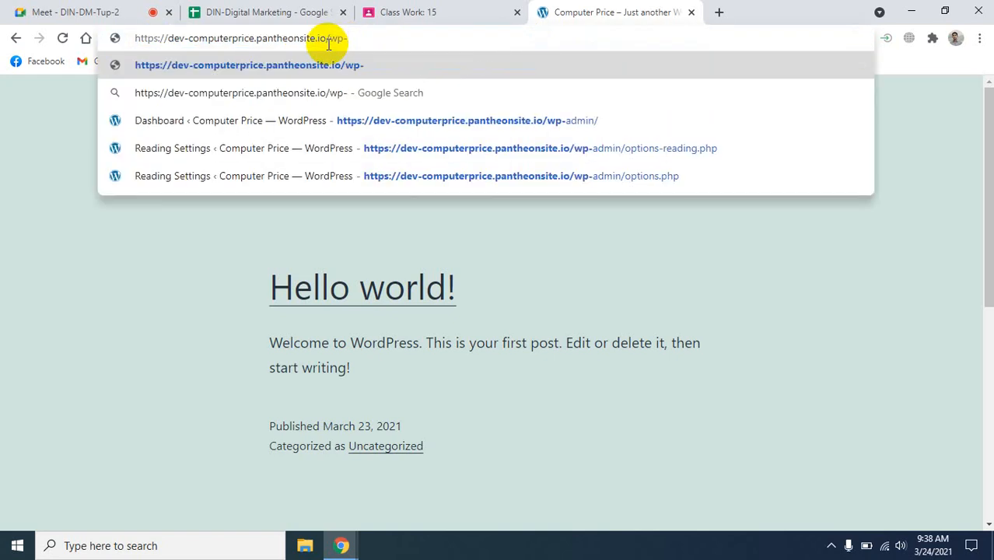
text(admin)
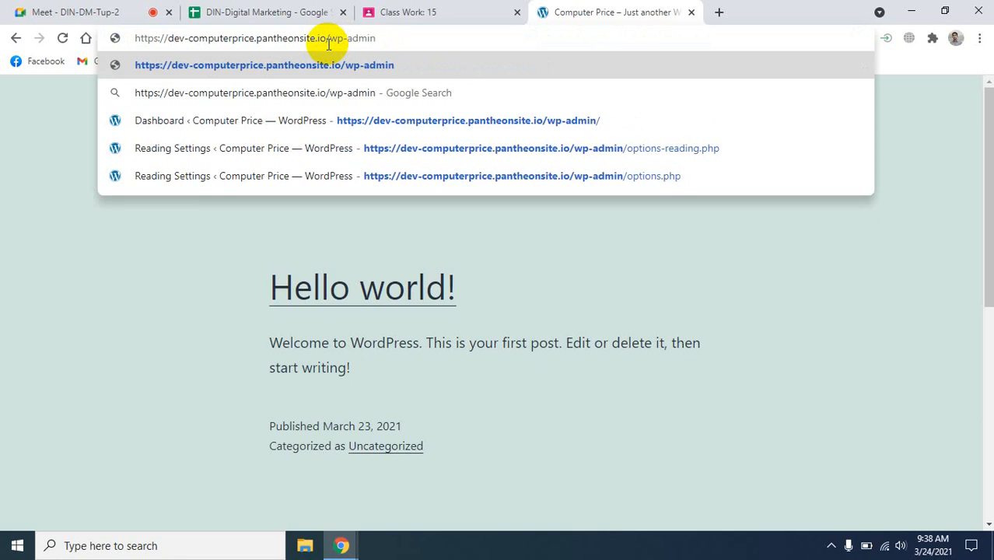
key(Return)
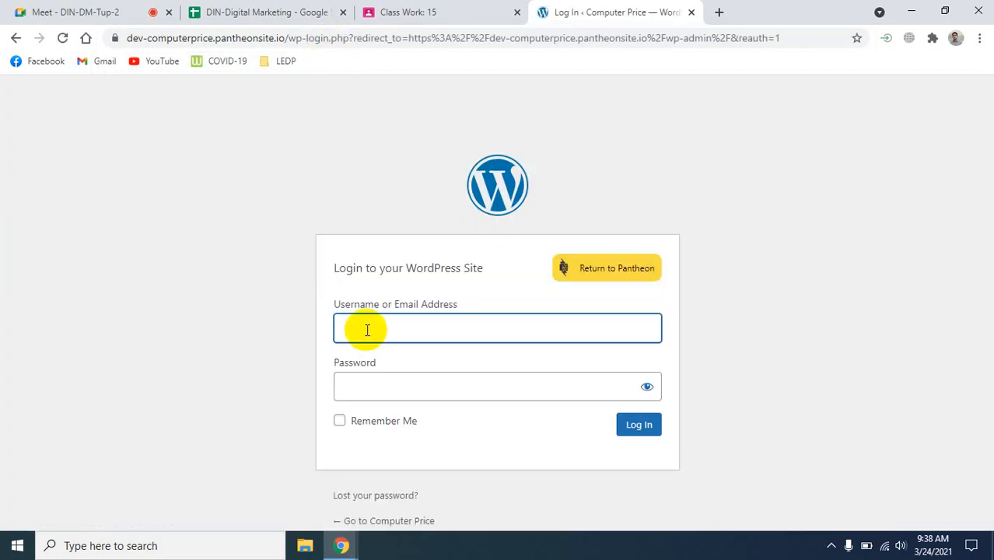
- Log in to the WordPress site with the saved username computerprice and the account password
click(367, 329)
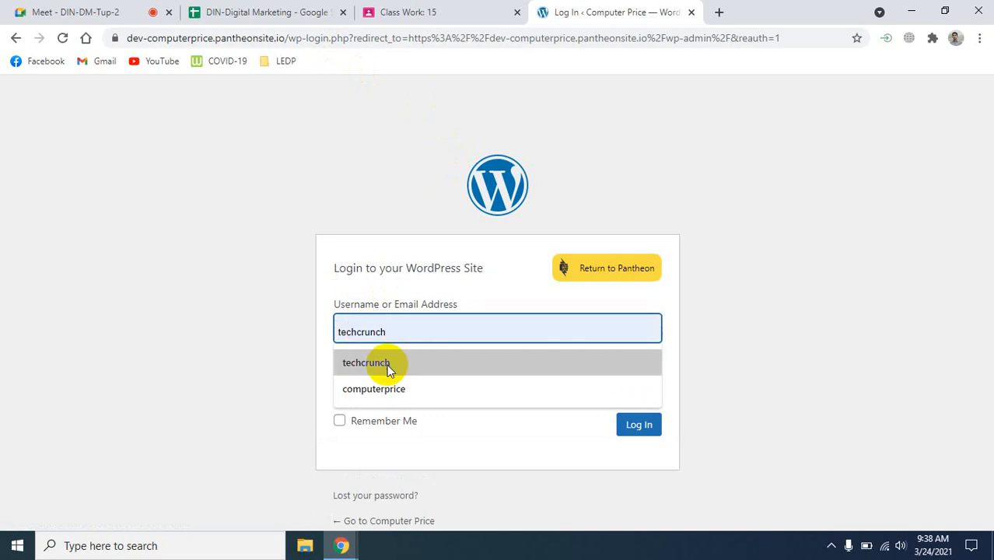
click(389, 388)
click(393, 391)
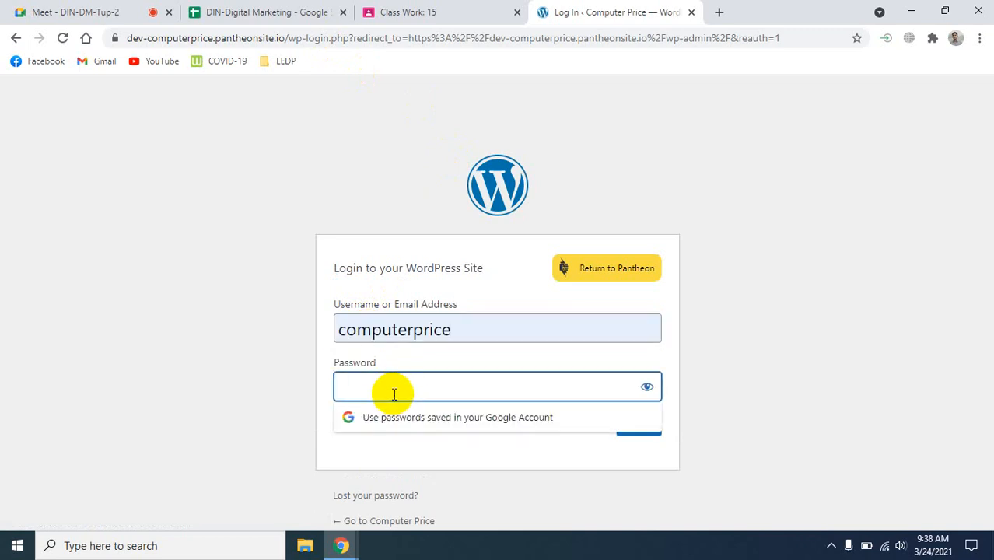
text(•)
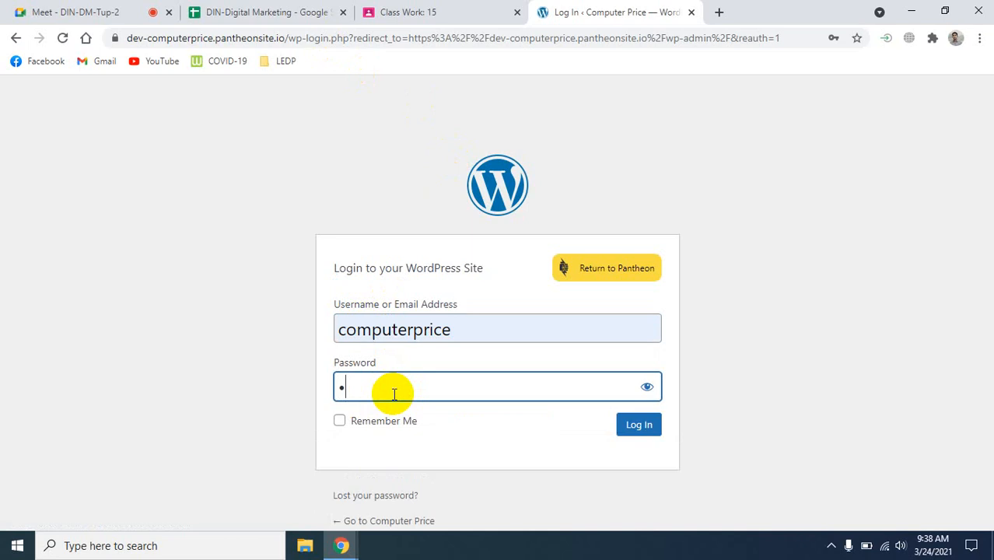
text(••••••••••••)
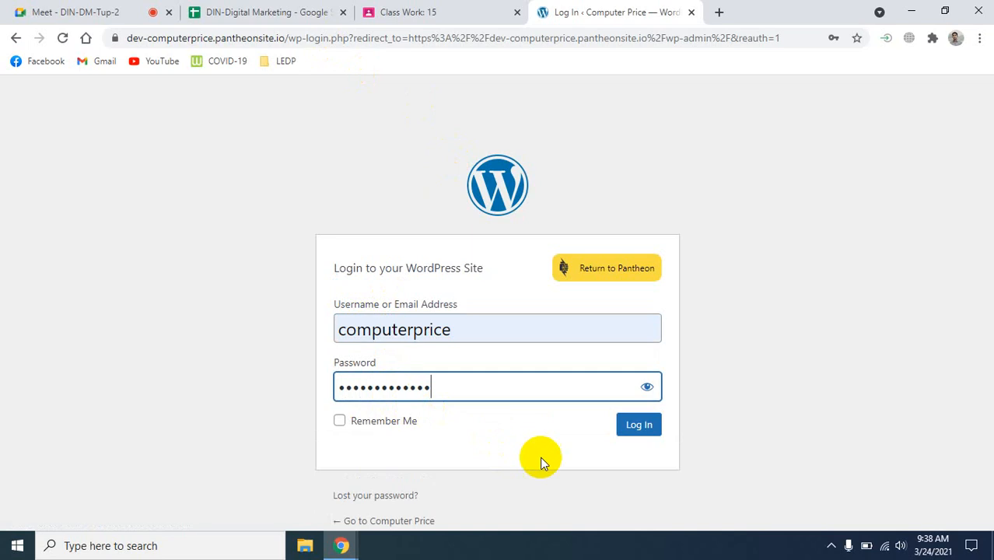
click(645, 431)
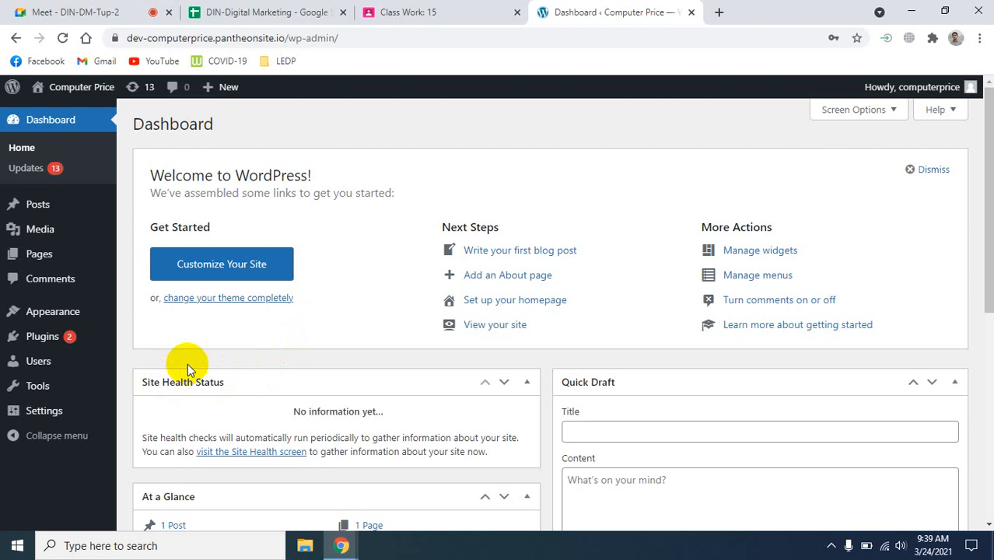
click(23, 11)
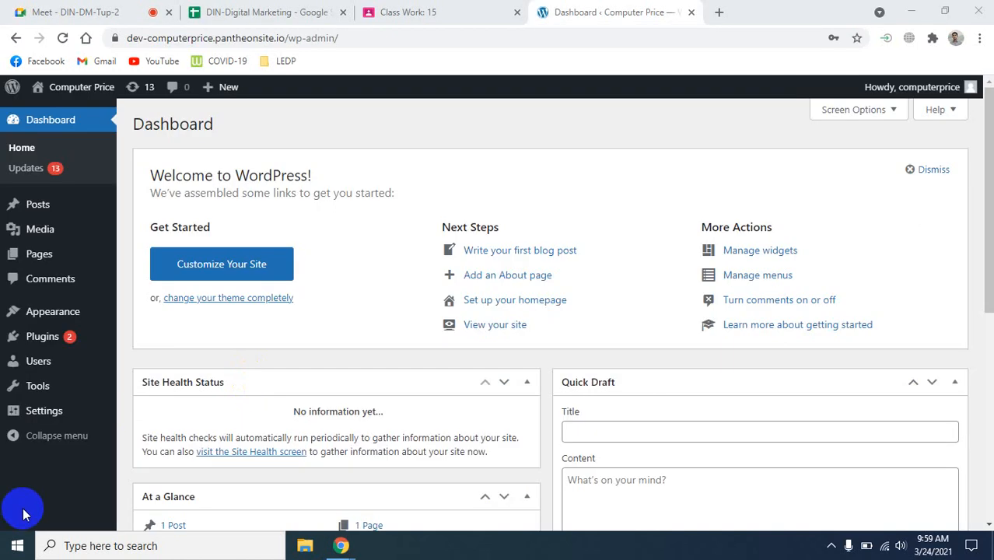
- Review the search engine visibility option in the site's Reading settings and return to the dashboard
mouse_move(45, 416)
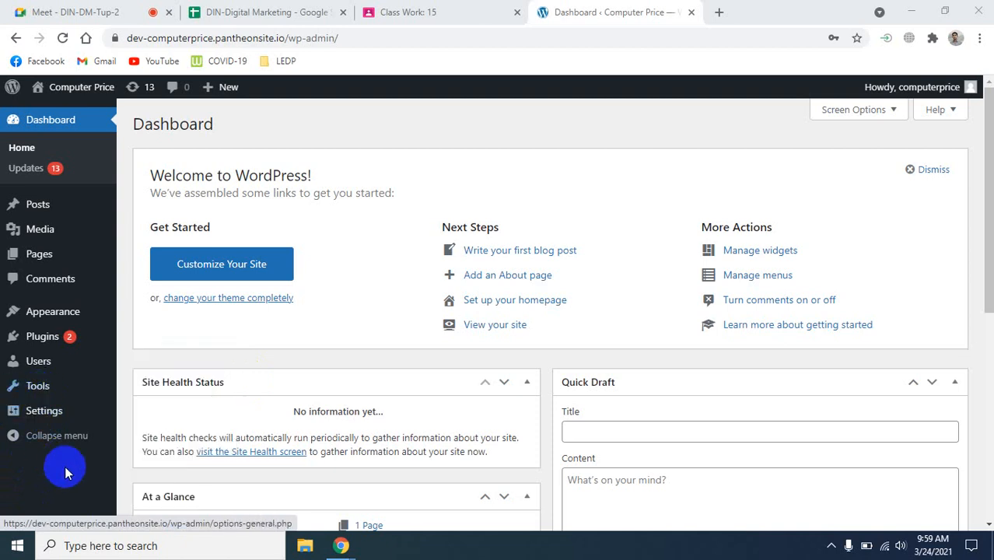
mouse_move(47, 410)
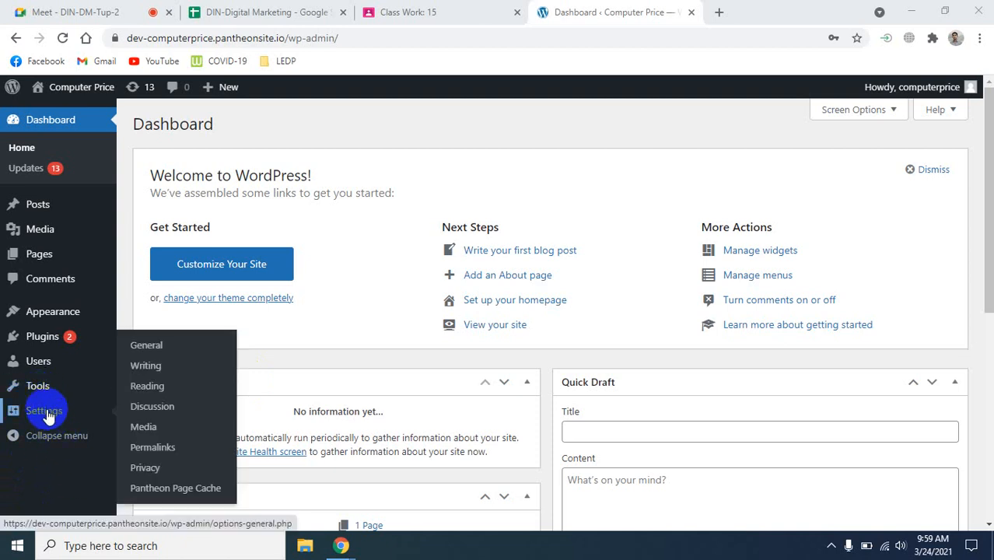
click(140, 389)
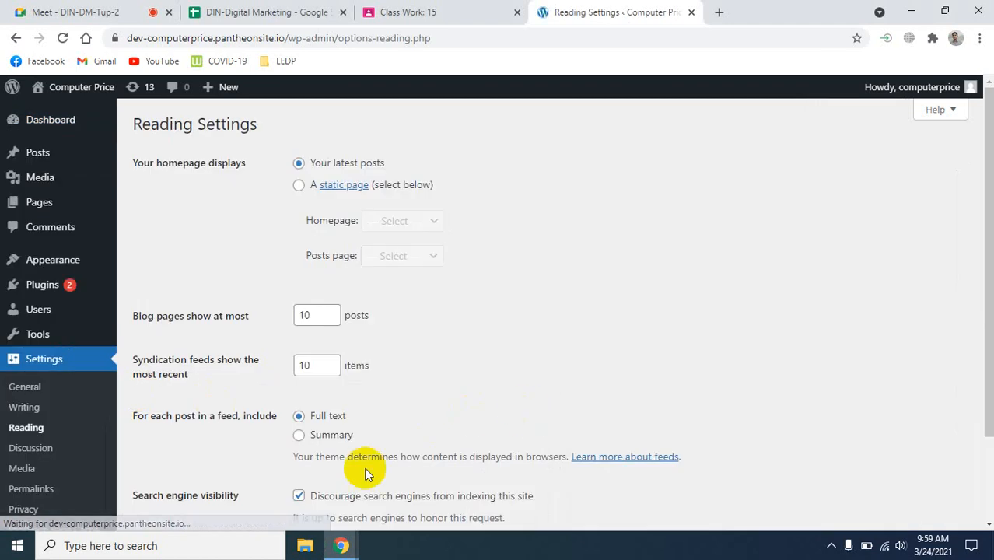
scroll(366, 470, down, 3)
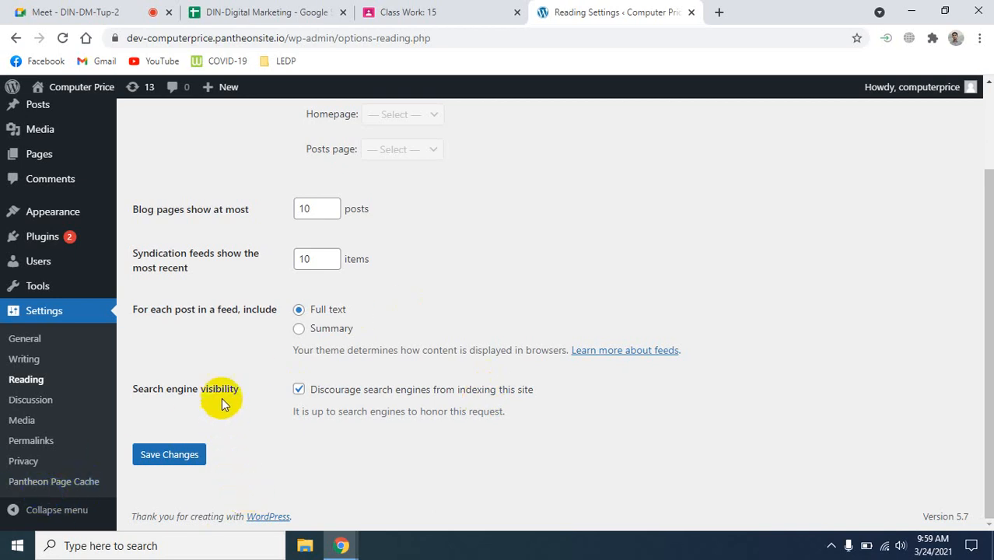
click(71, 311)
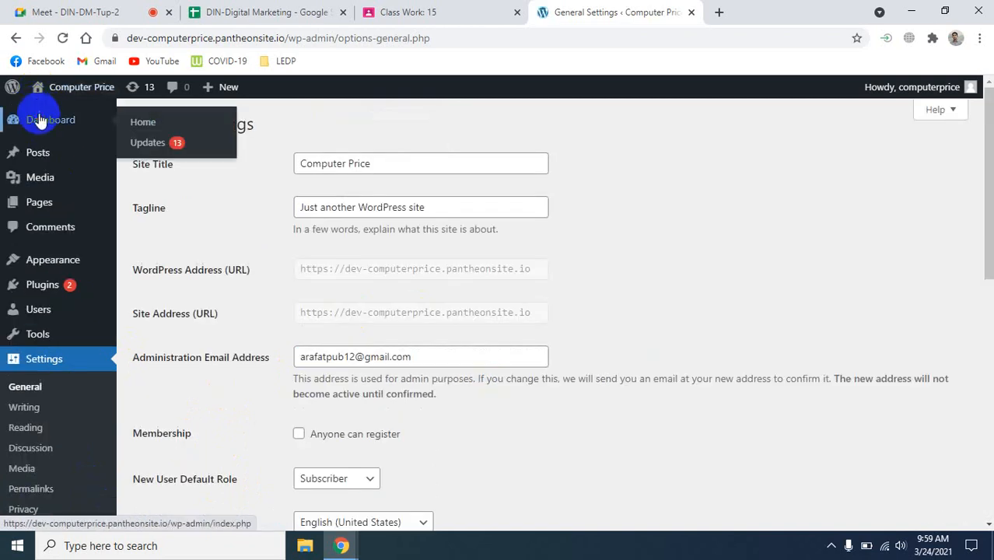
click(38, 117)
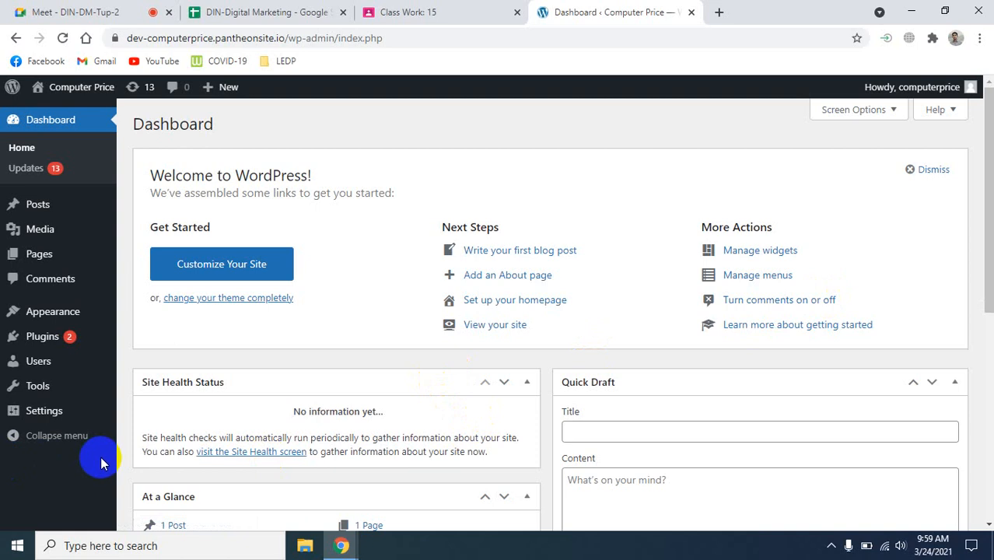
- Open the Computer Price site's public front page in a separate browser tab and look through it down to the footer
mouse_move(31, 415)
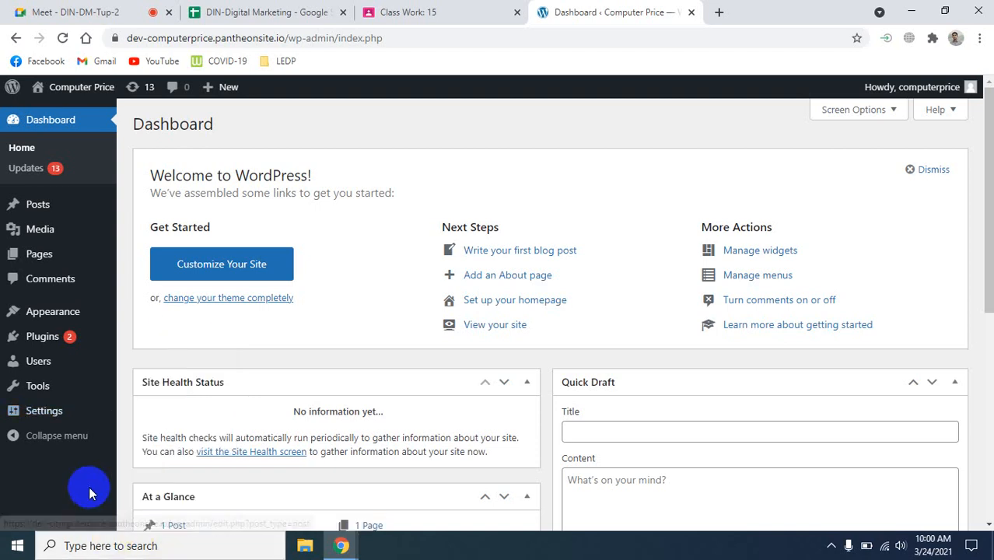
mouse_move(82, 93)
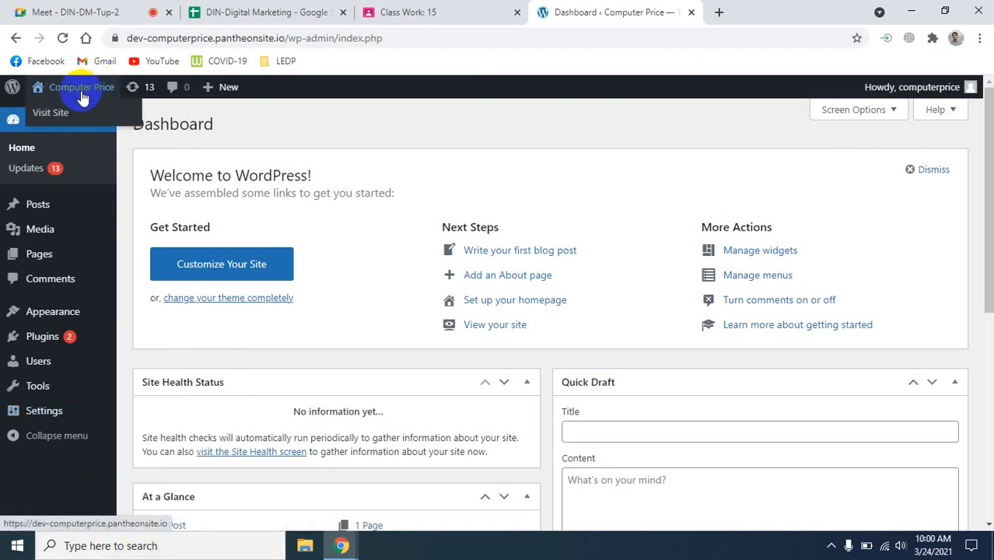
right_click(58, 113)
click(80, 124)
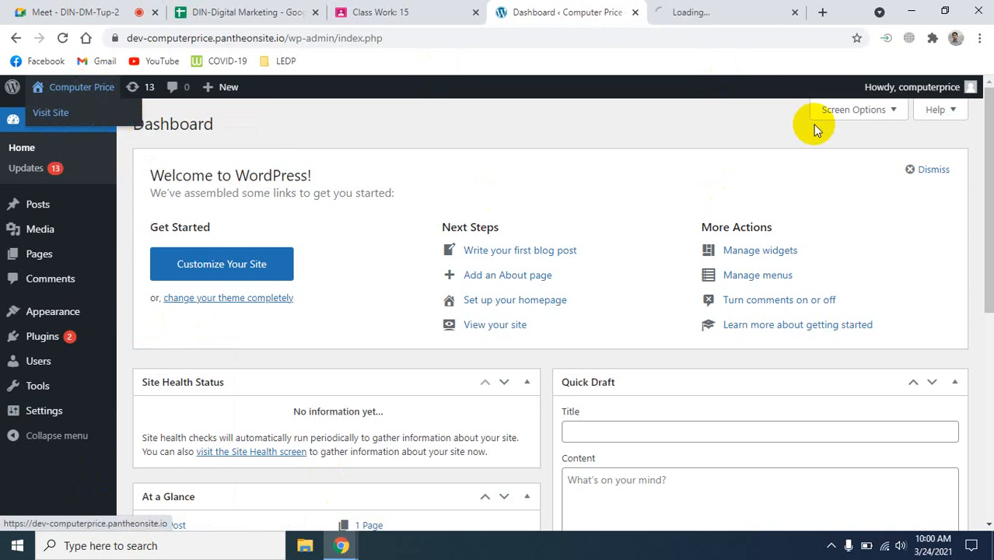
click(726, 9)
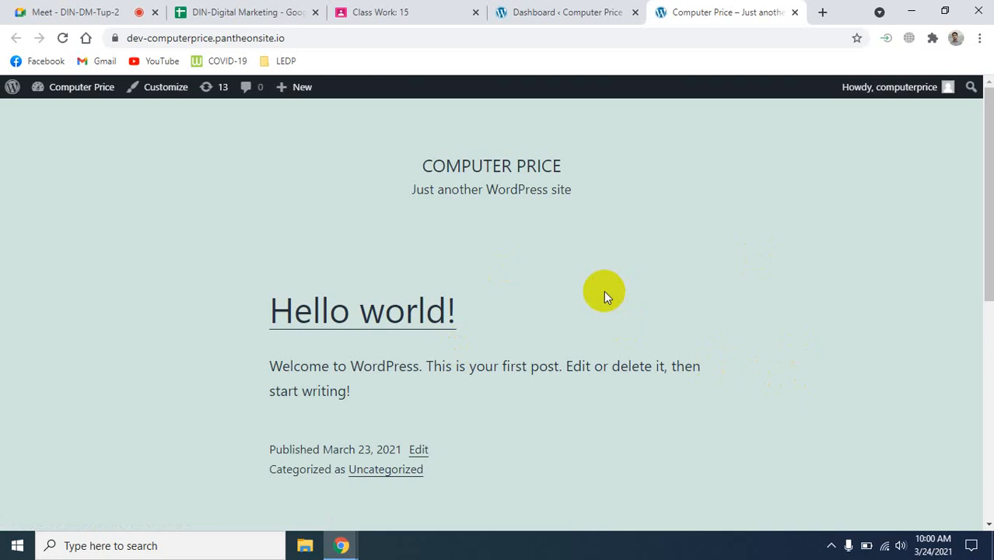
scroll(643, 328, down, 5)
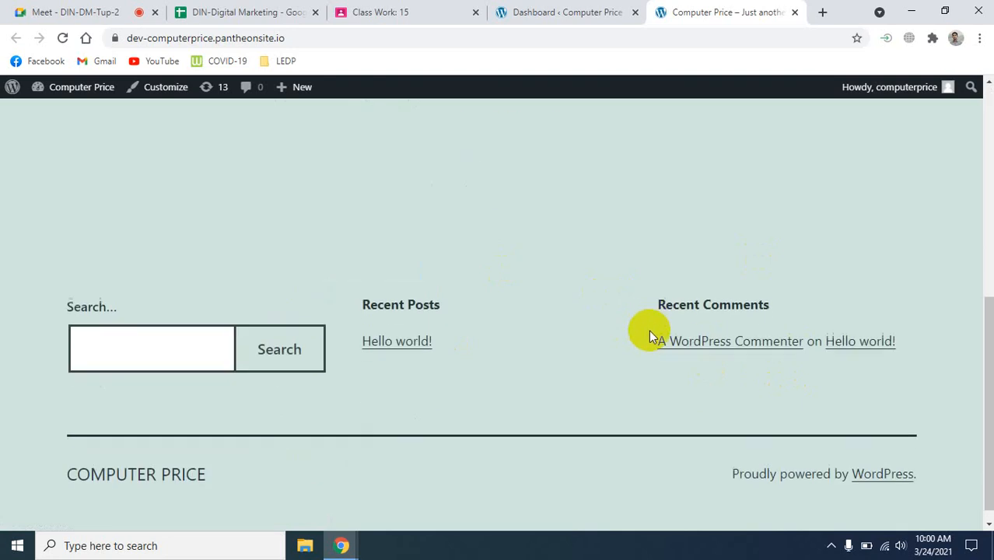
scroll(649, 330, up, 5)
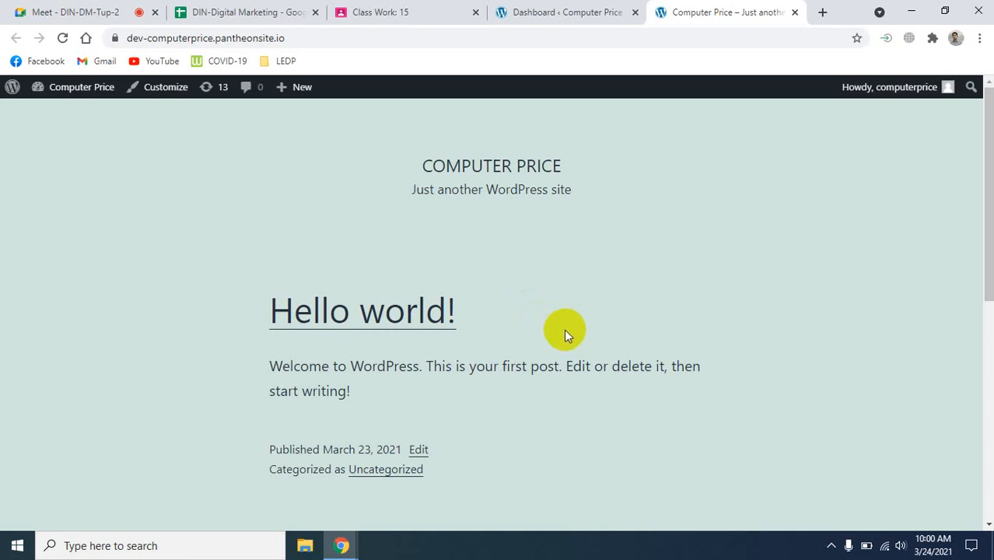
- Return to the Computer Price dashboard and open the list of installed themes
click(537, 12)
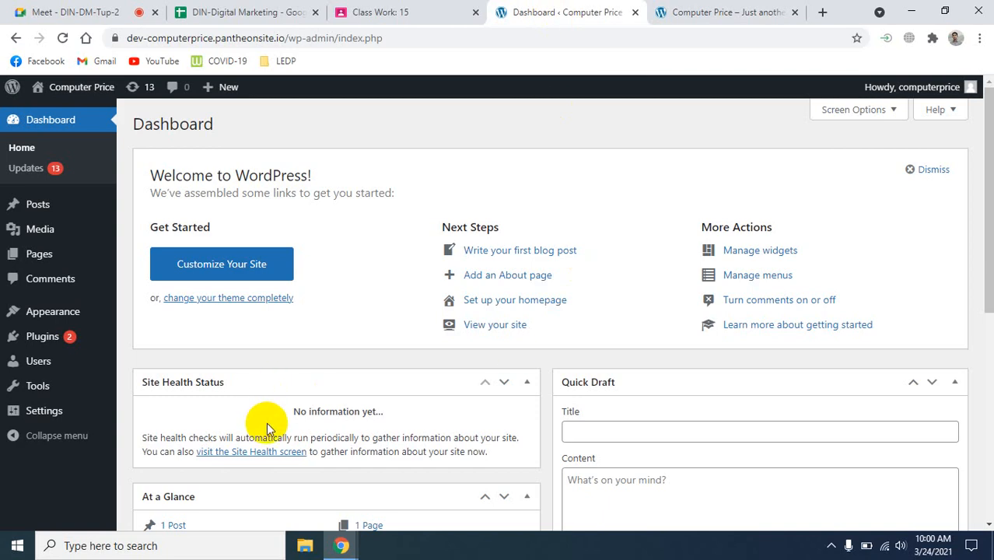
click(91, 253)
mouse_move(49, 311)
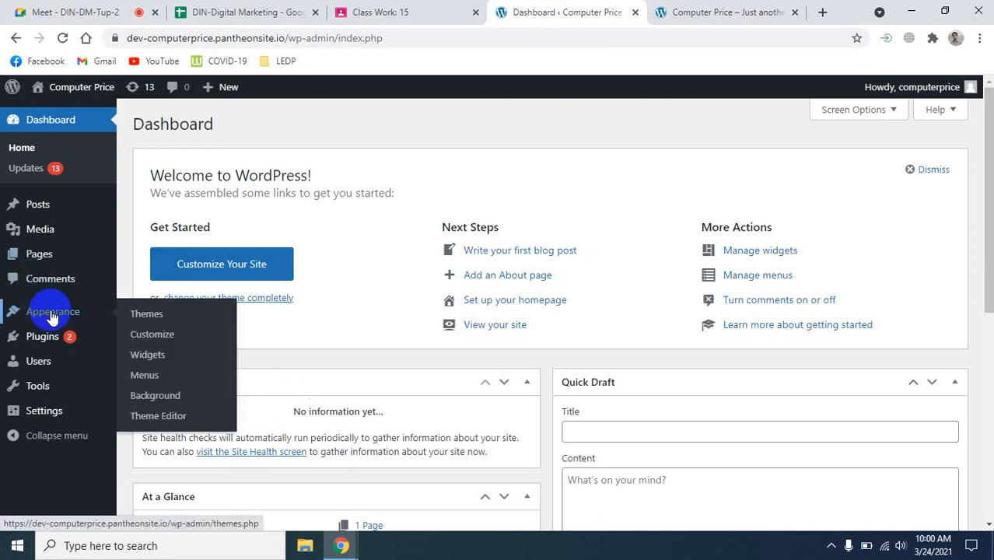
click(147, 315)
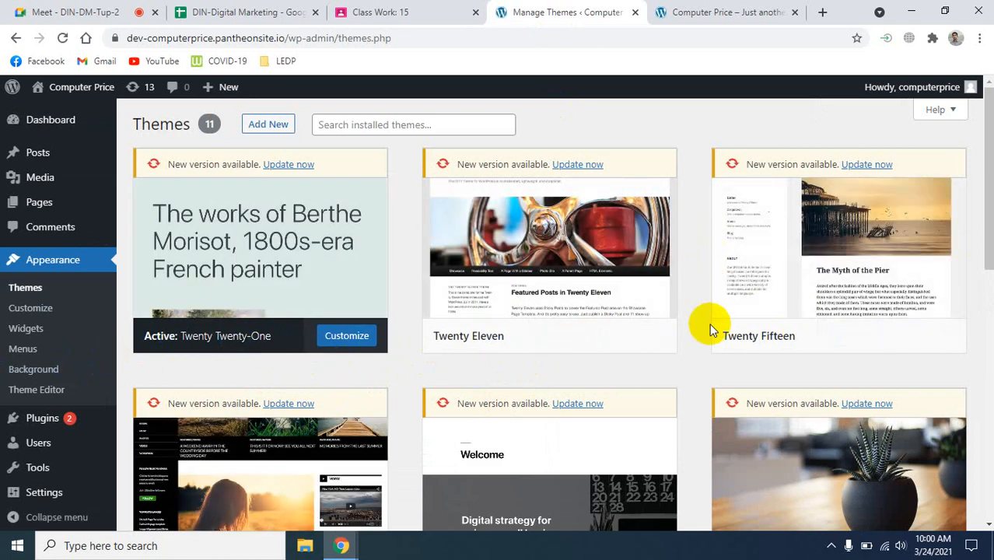
- Look through the installed themes available for the Computer Price site
scroll(710, 330, down, 8)
scroll(709, 330, up, 7)
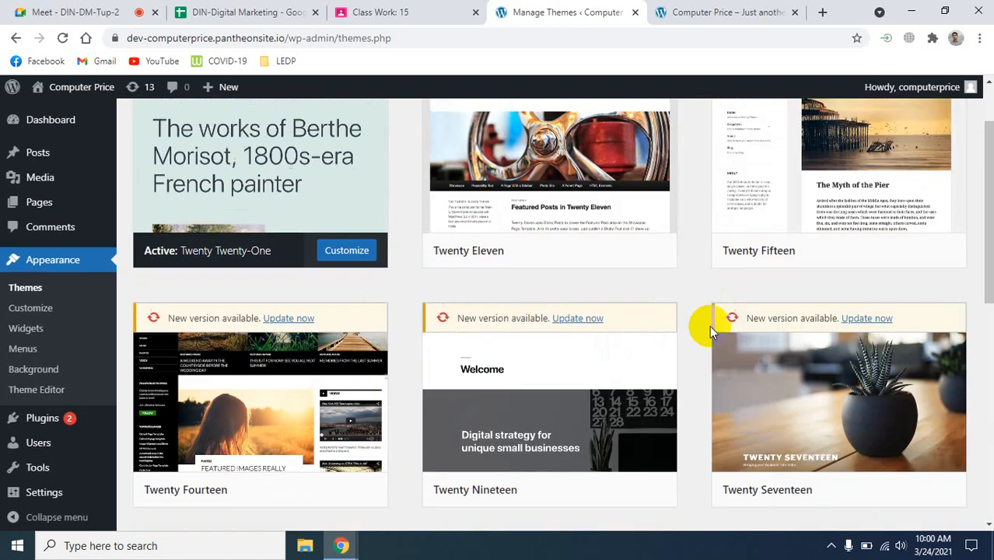
scroll(709, 325, up, 2)
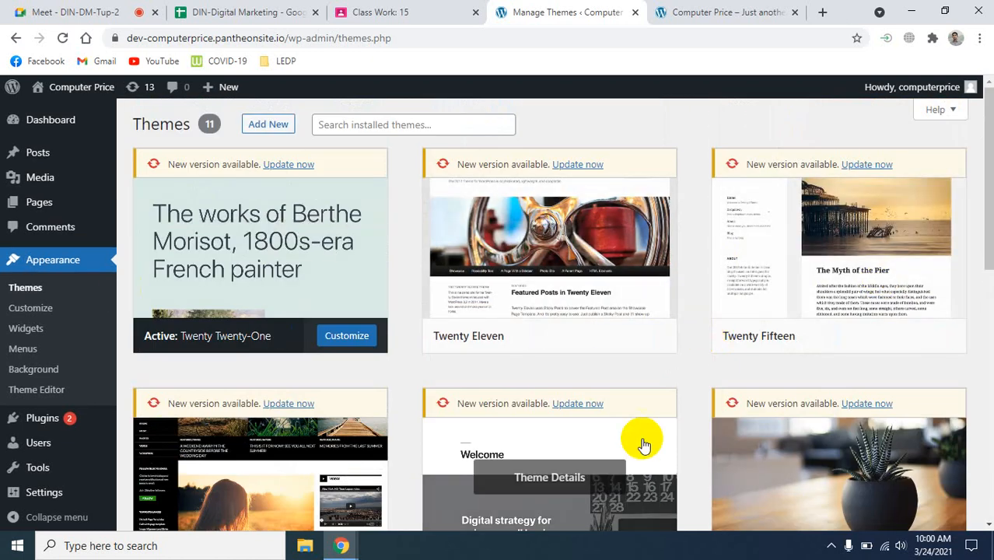
scroll(655, 401, down, 8)
scroll(715, 377, up, 7)
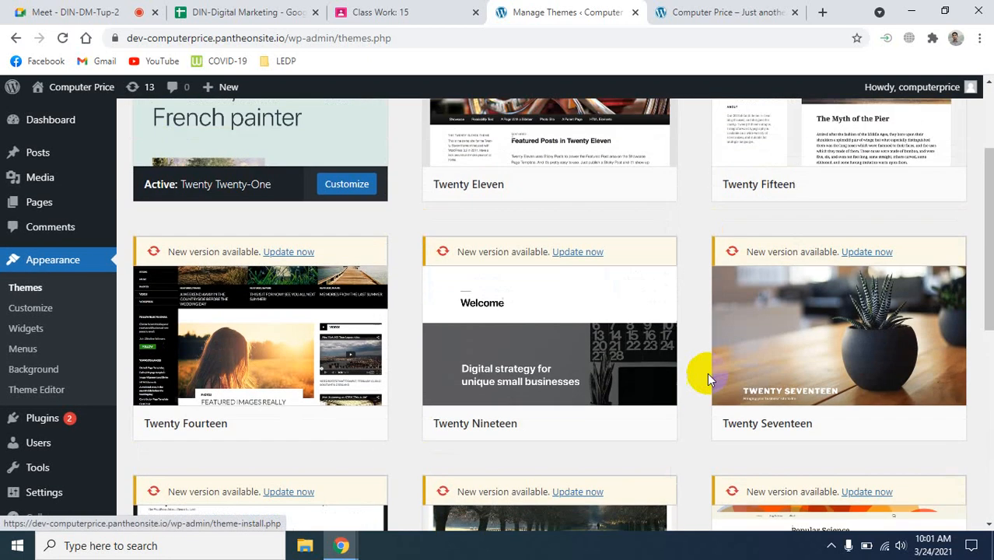
scroll(707, 378, down, 8)
scroll(605, 389, up, 8)
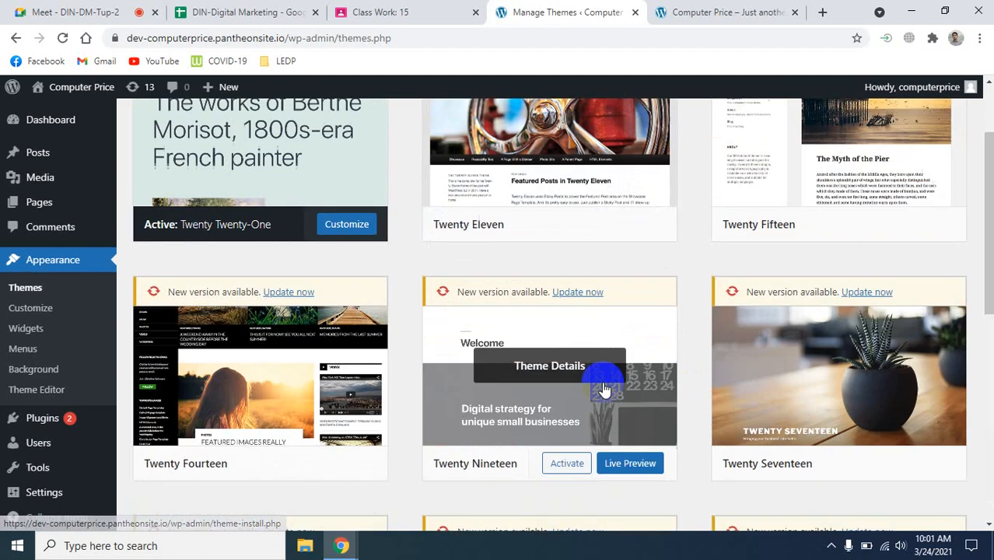
scroll(605, 389, up, 2)
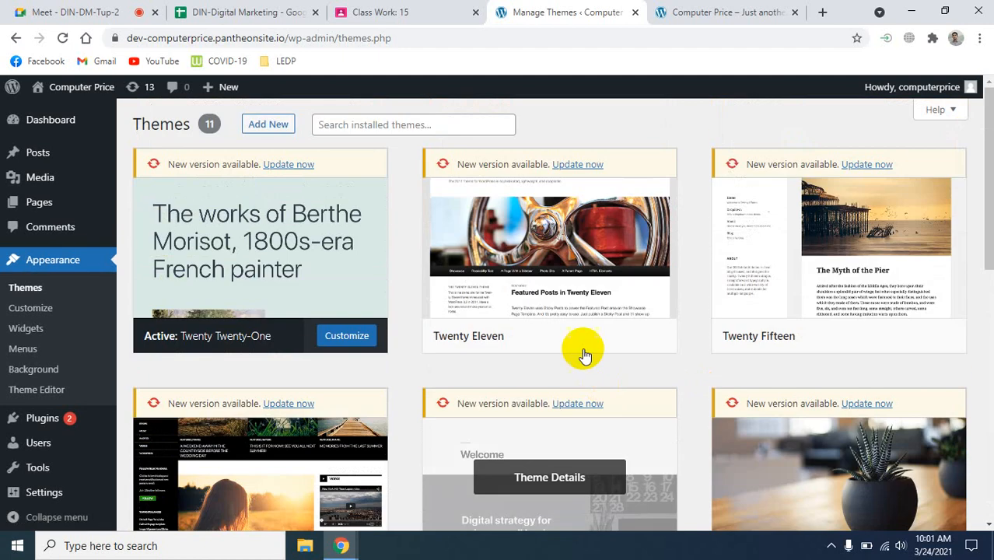
- Open the page for adding new themes and look through the Featured themes down to the end
click(266, 126)
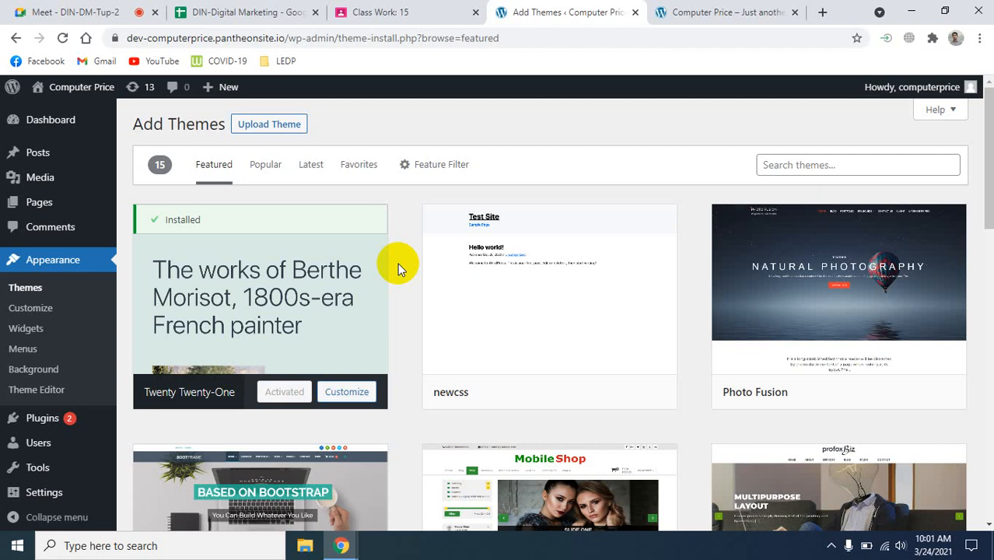
scroll(398, 265, down, 15)
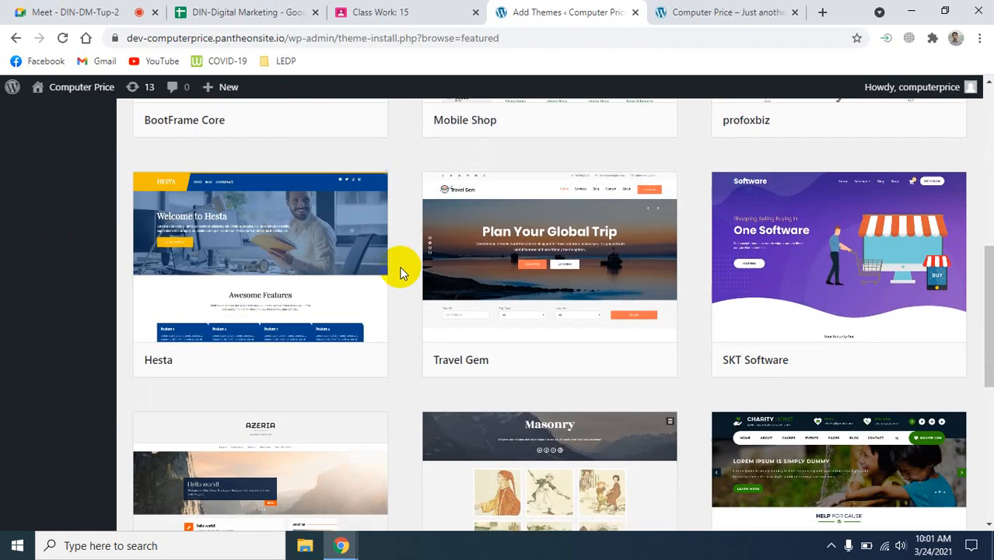
scroll(401, 274, up, 6)
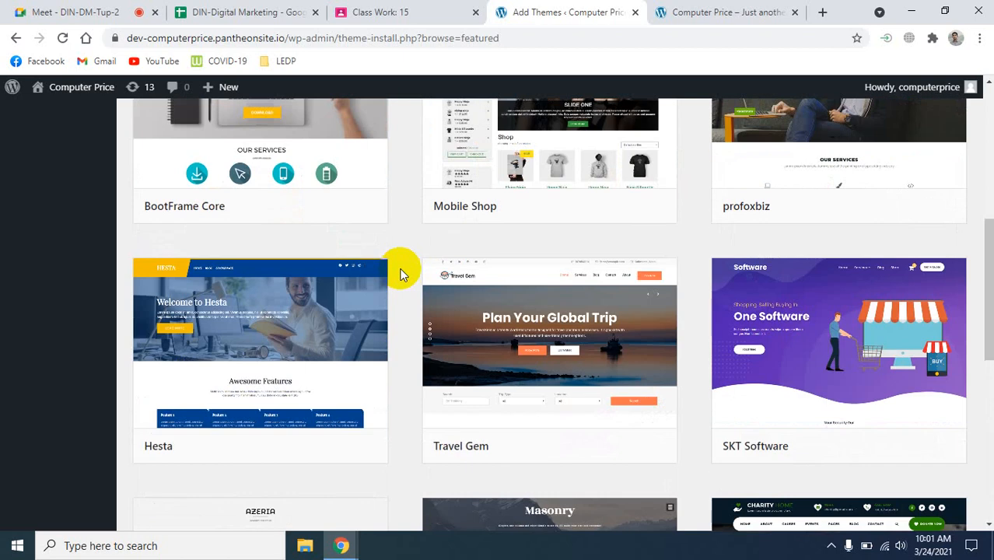
scroll(401, 273, up, 8)
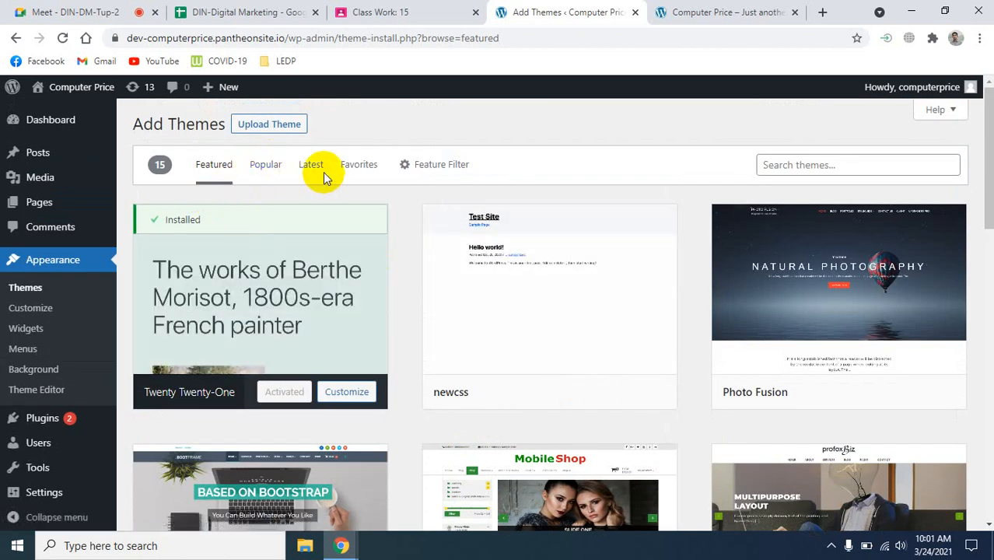
mouse_move(503, 227)
scroll(365, 444, down, 12)
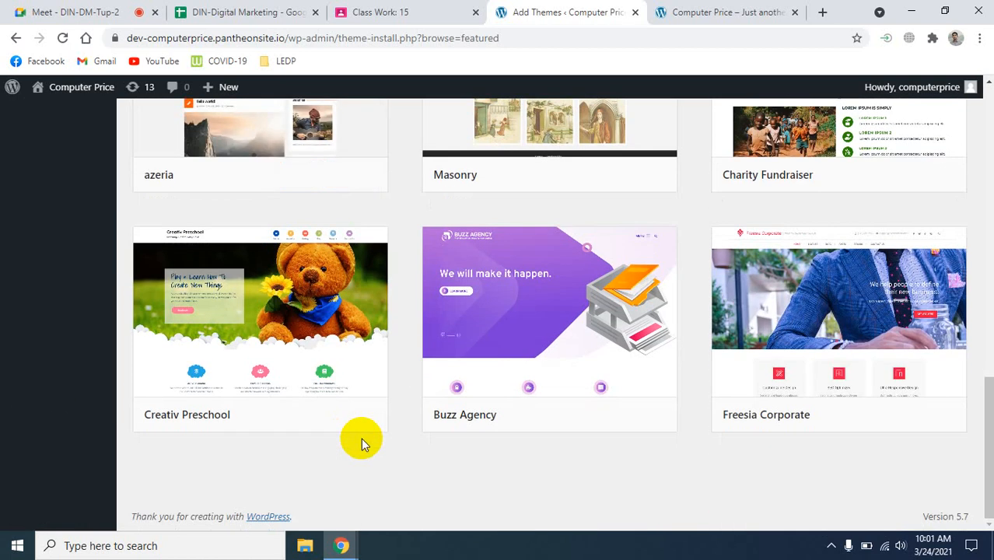
scroll(365, 436, up, 12)
- Show the Popular themes in the theme directory and browse through them
click(264, 166)
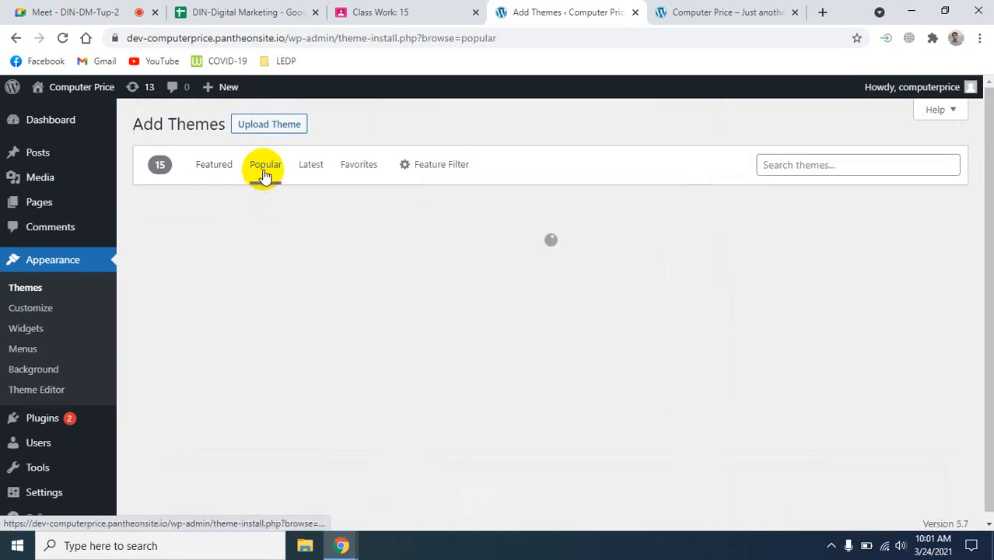
scroll(404, 328, down, 2)
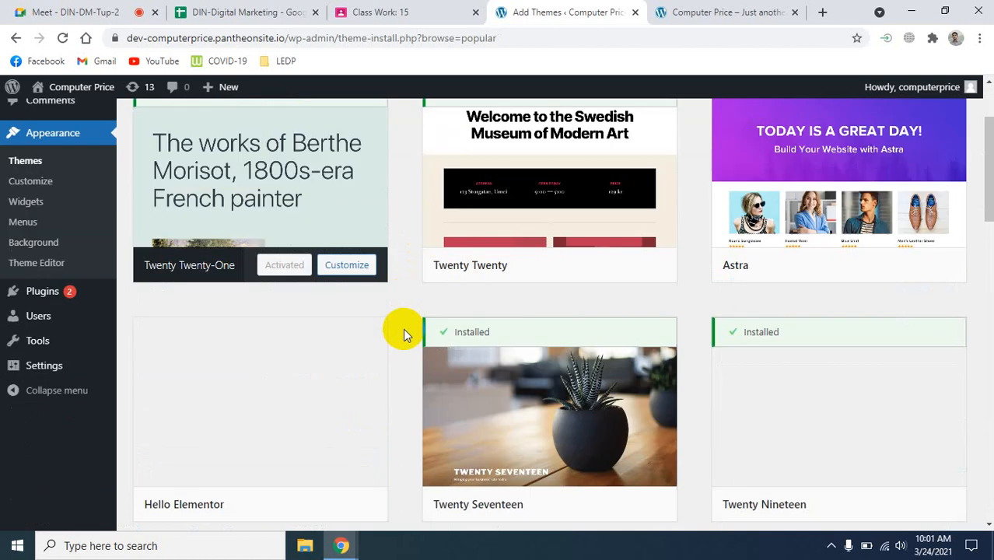
scroll(406, 333, up, 2)
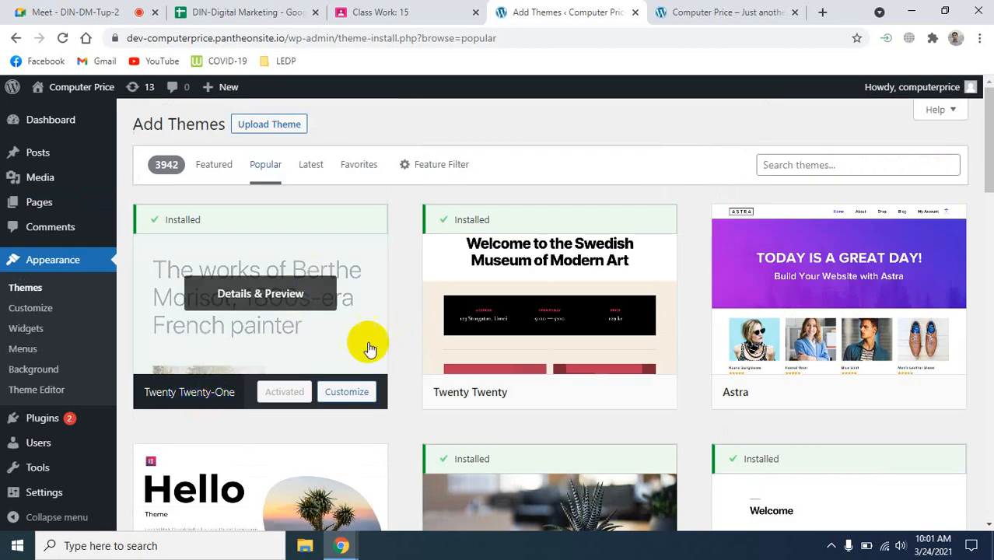
scroll(389, 357, down, 10)
scroll(390, 358, down, 5)
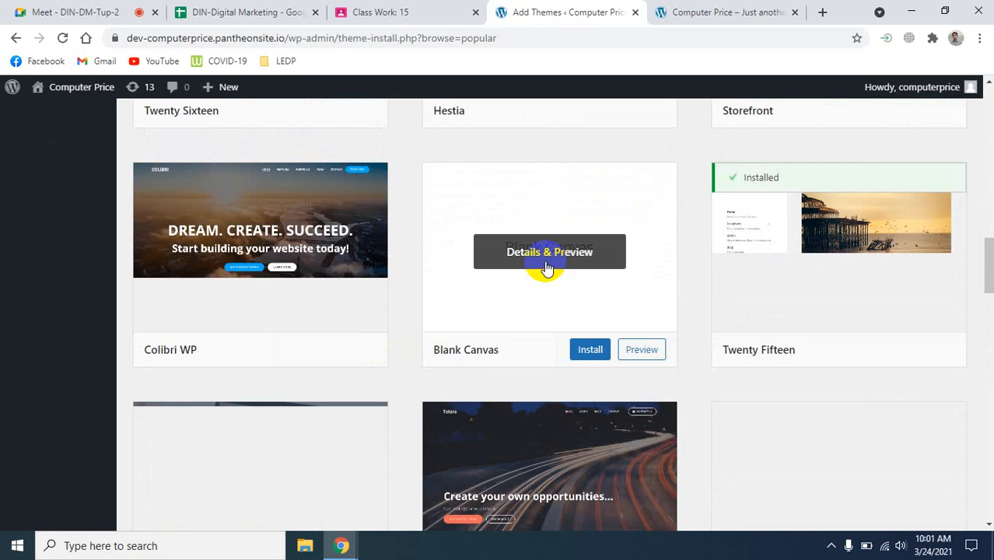
scroll(432, 374, up, 4)
scroll(432, 374, up, 5)
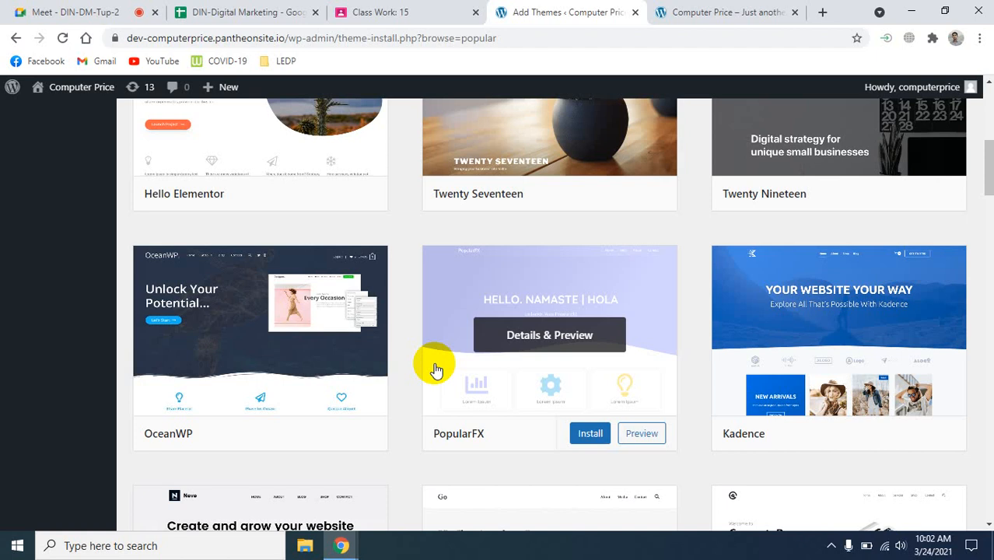
- Search Google for "wp free themes" in a new browser tab and look through the results
click(823, 12)
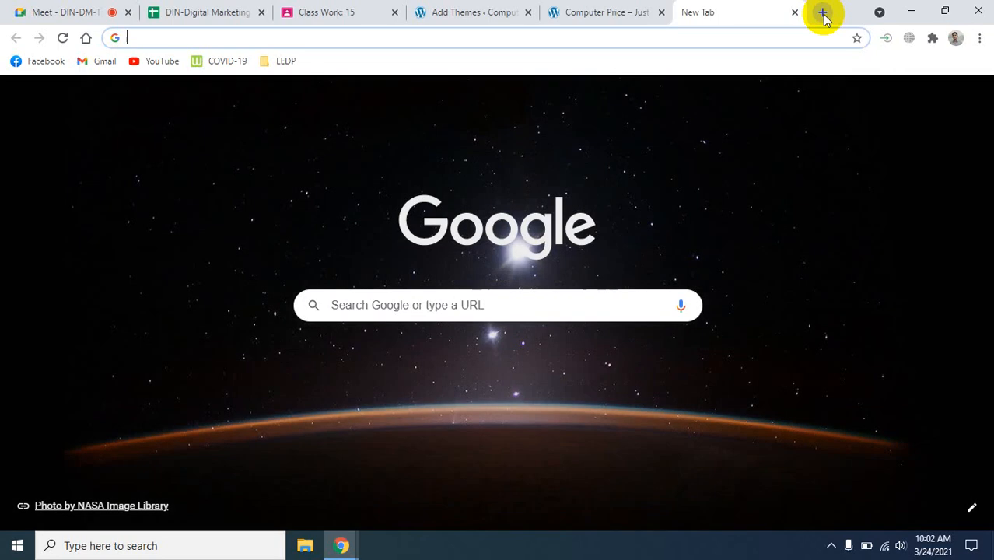
text(wp)
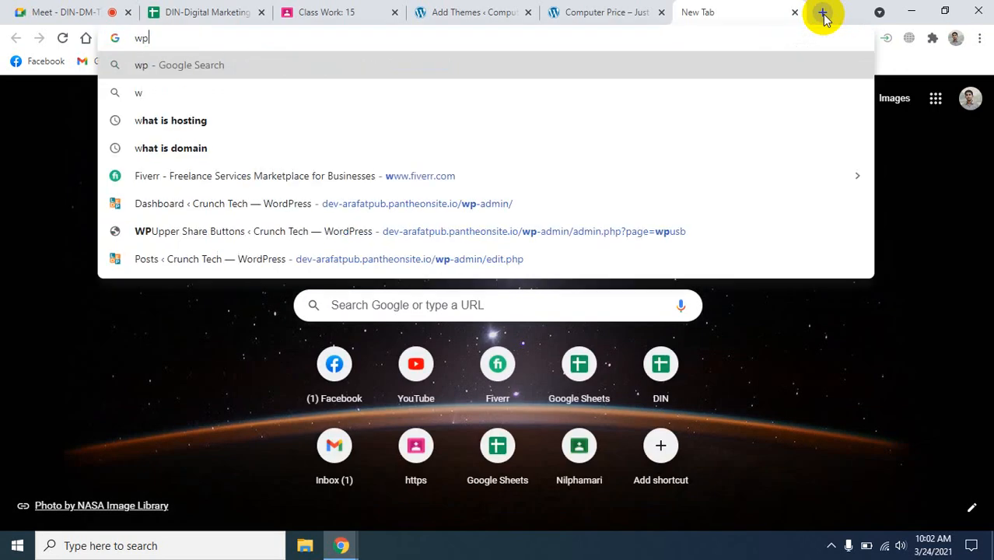
text( free themes)
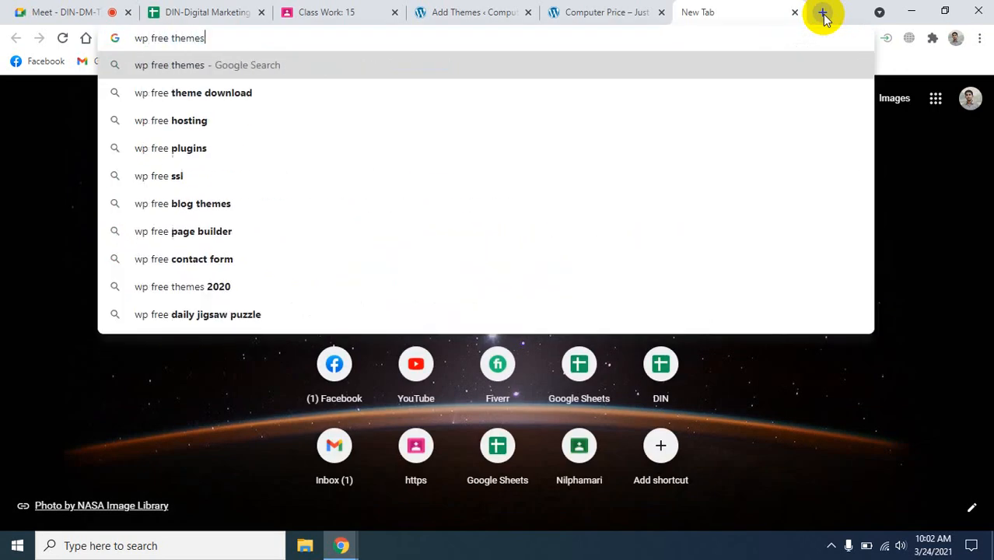
key(Return)
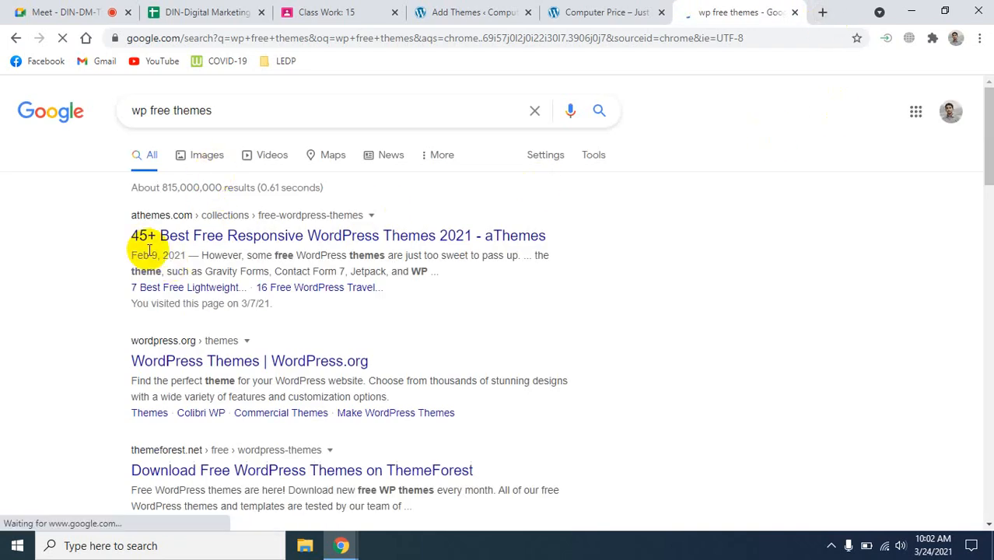
scroll(484, 366, down, 3)
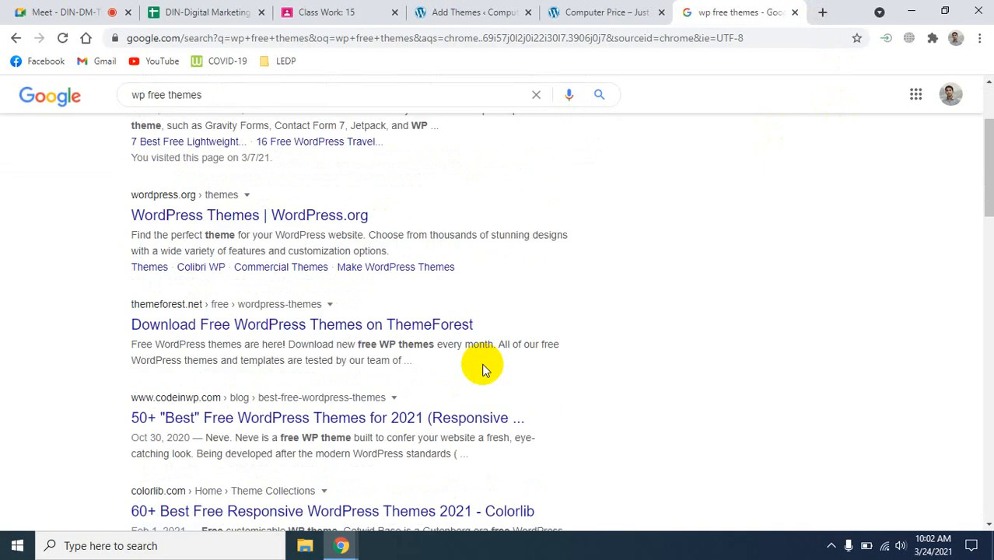
scroll(483, 366, down, 1)
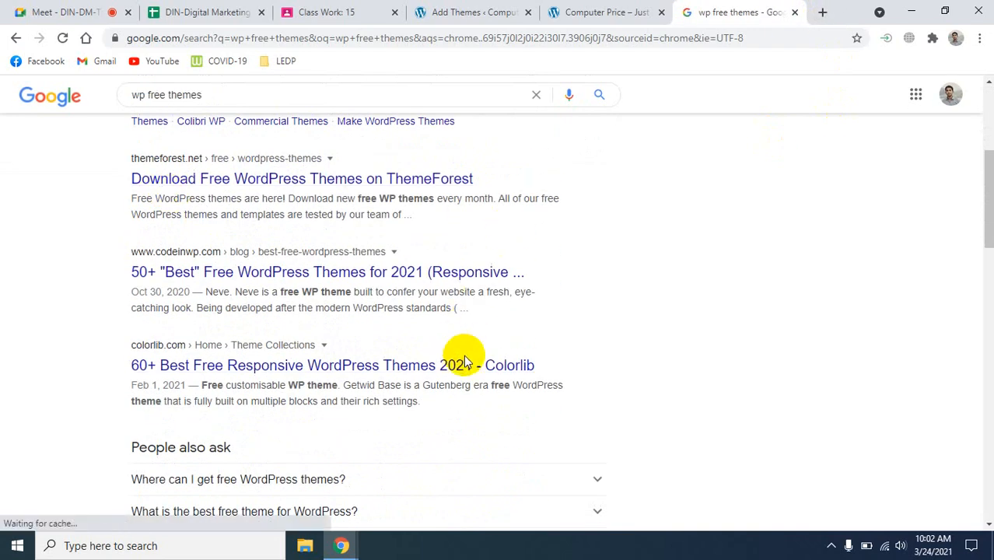
scroll(526, 363, down, 2)
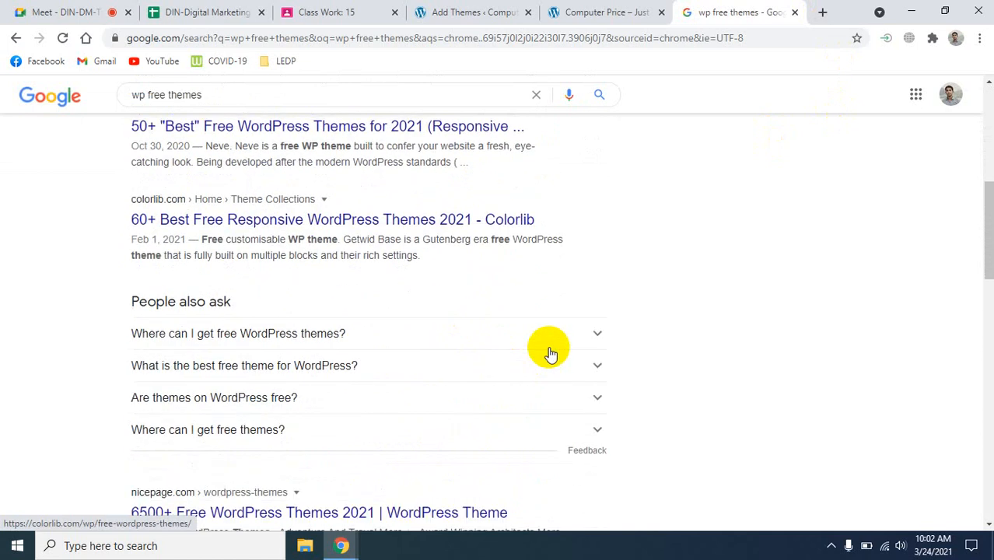
scroll(728, 322, up, 4)
scroll(731, 322, up, 2)
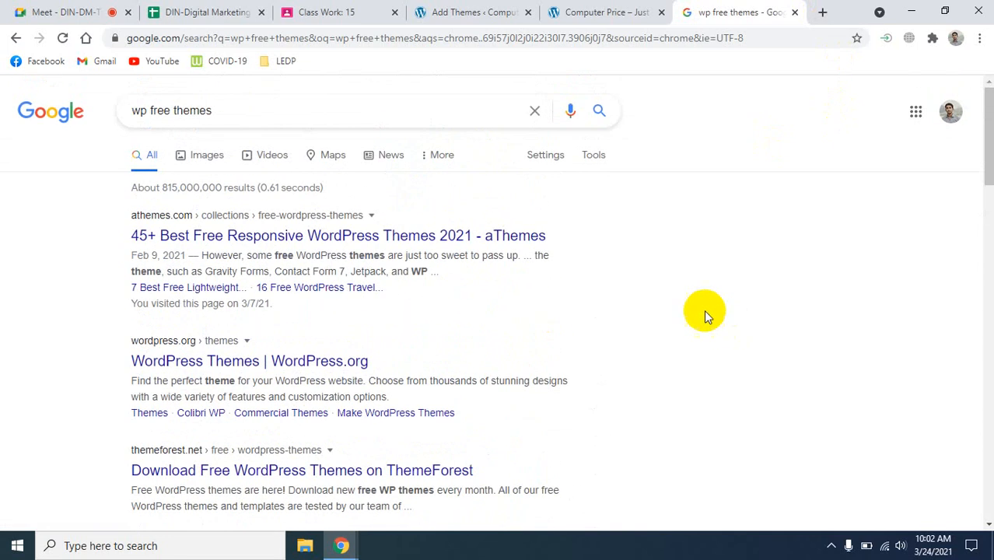
- Open the ThemeForest result for free WordPress themes in a separate tab and bring that page to the front
scroll(322, 371, down, 1)
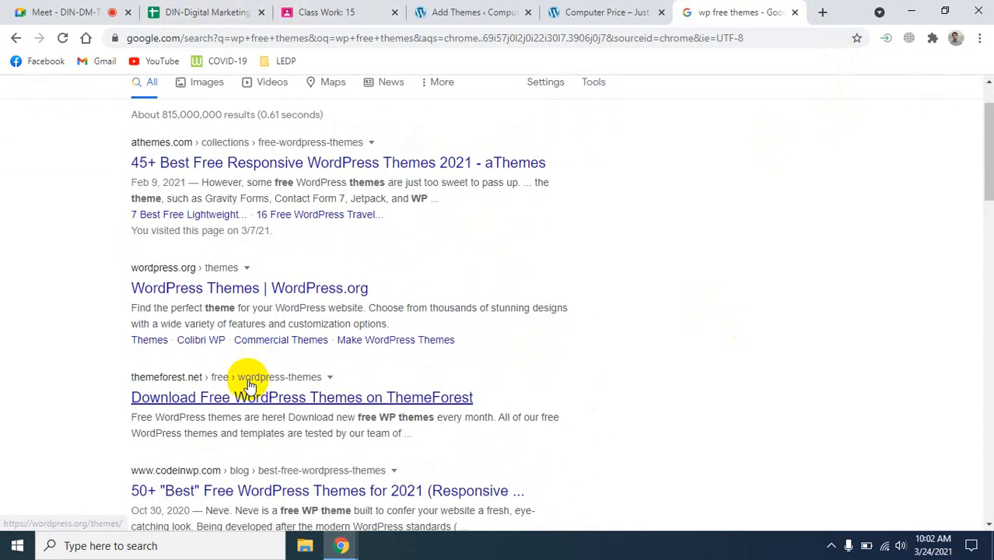
right_click(215, 398)
click(299, 411)
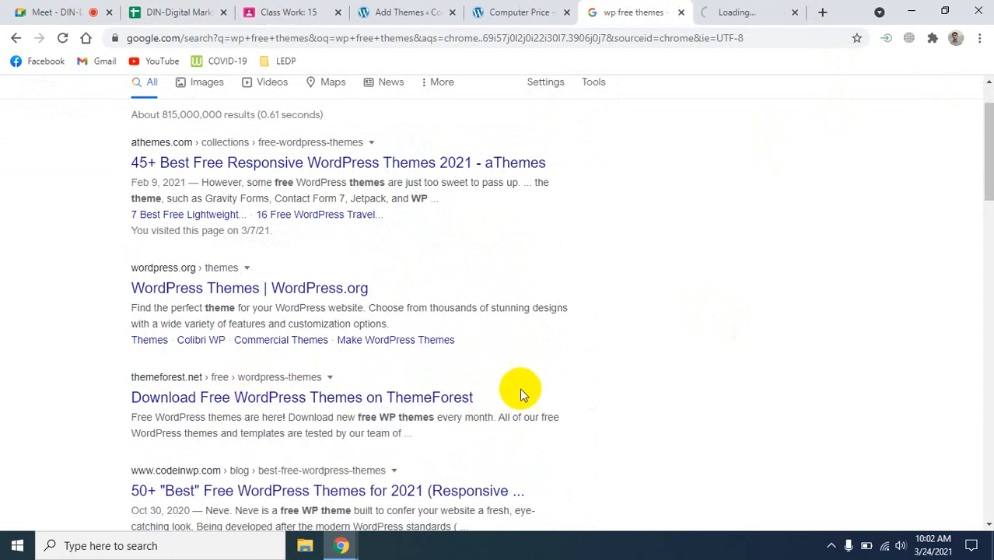
click(708, 12)
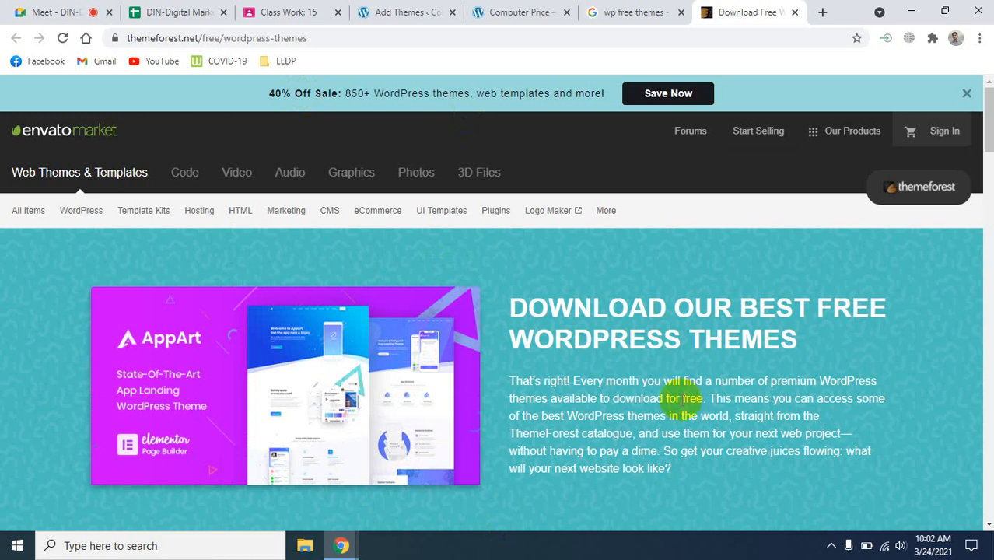
click(406, 11)
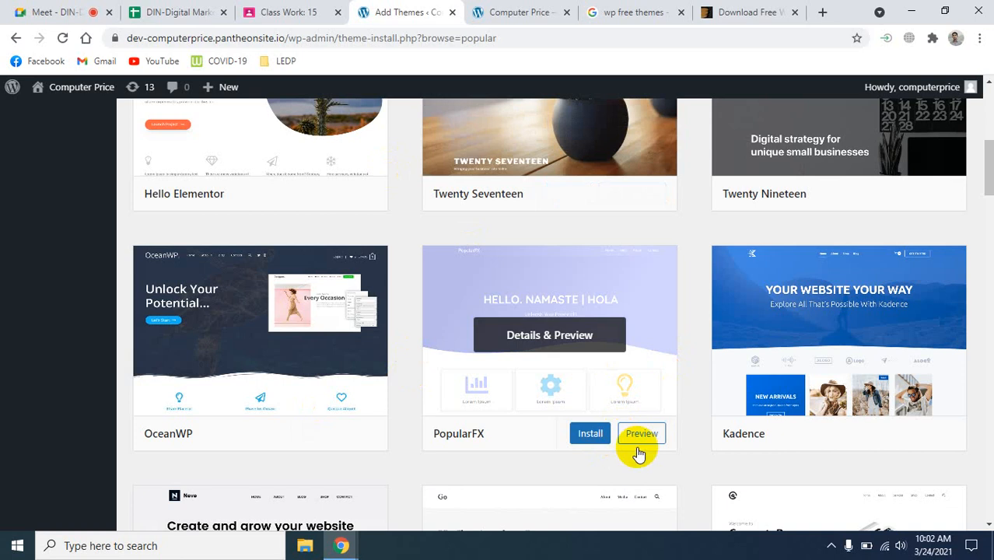
click(788, 8)
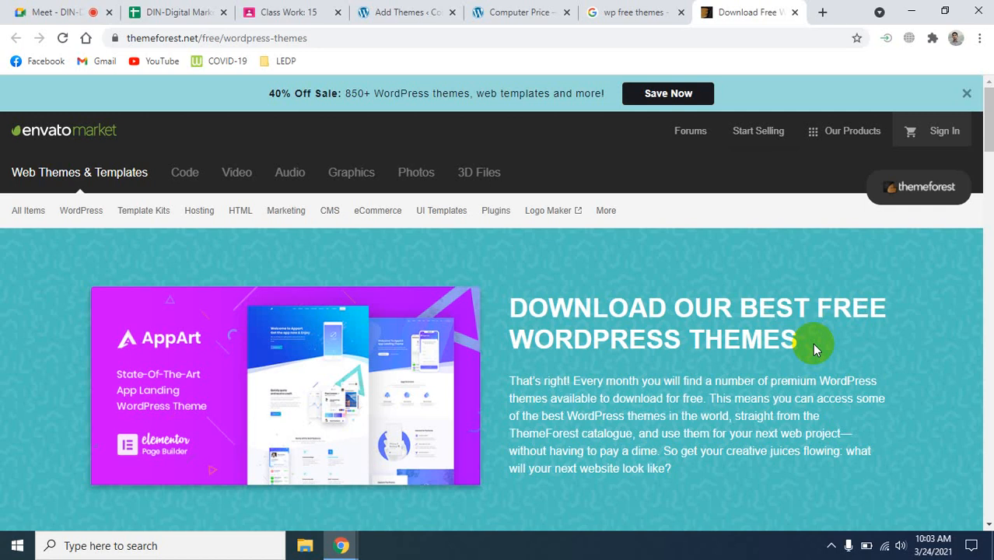
click(78, 12)
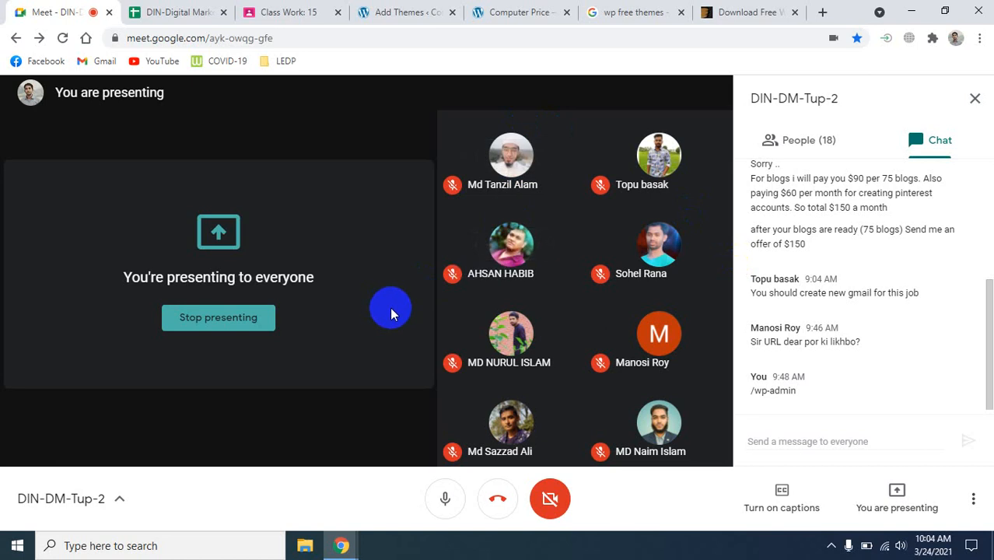
click(517, 11)
- Return to the WordPress Add Themes page and open the upload form for a .zip theme
click(446, 9)
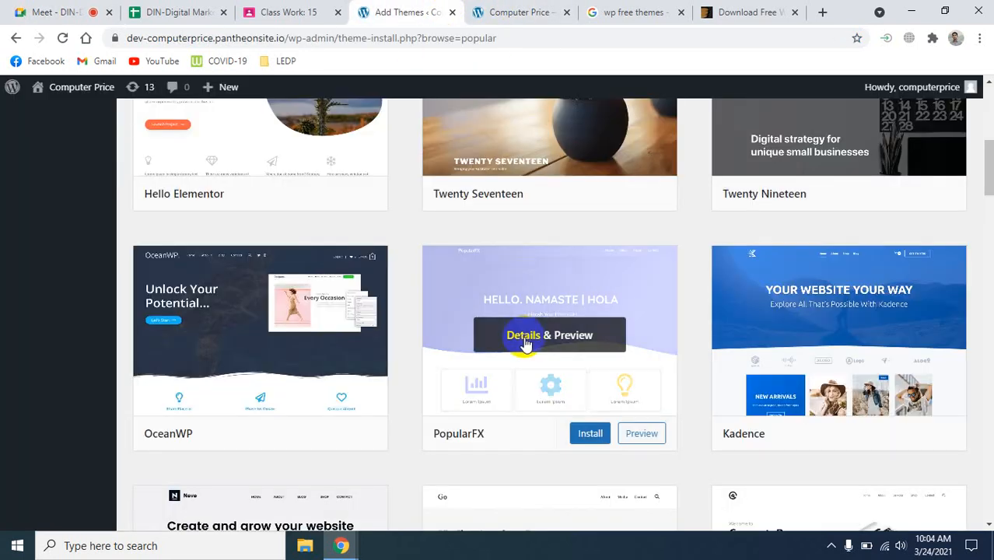
scroll(685, 358, up, 5)
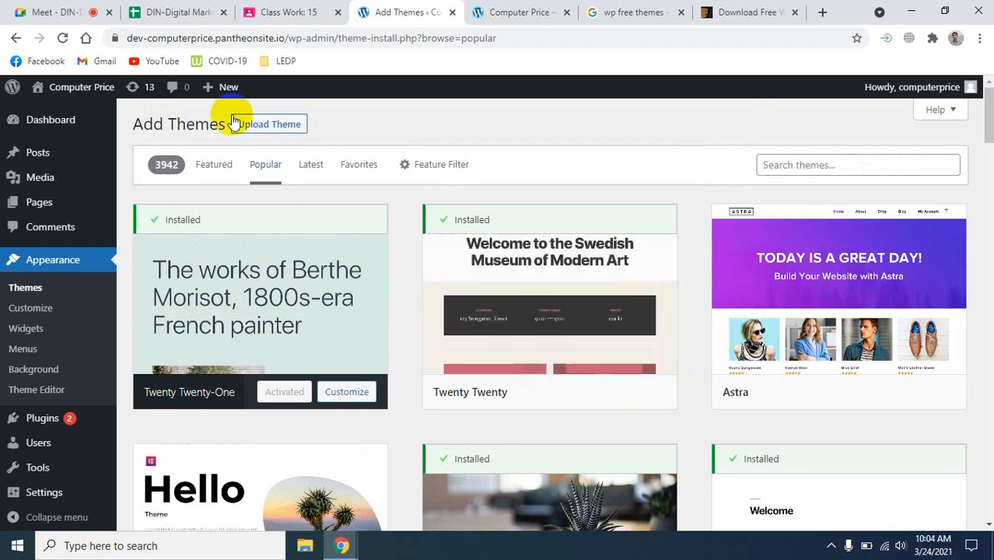
click(270, 126)
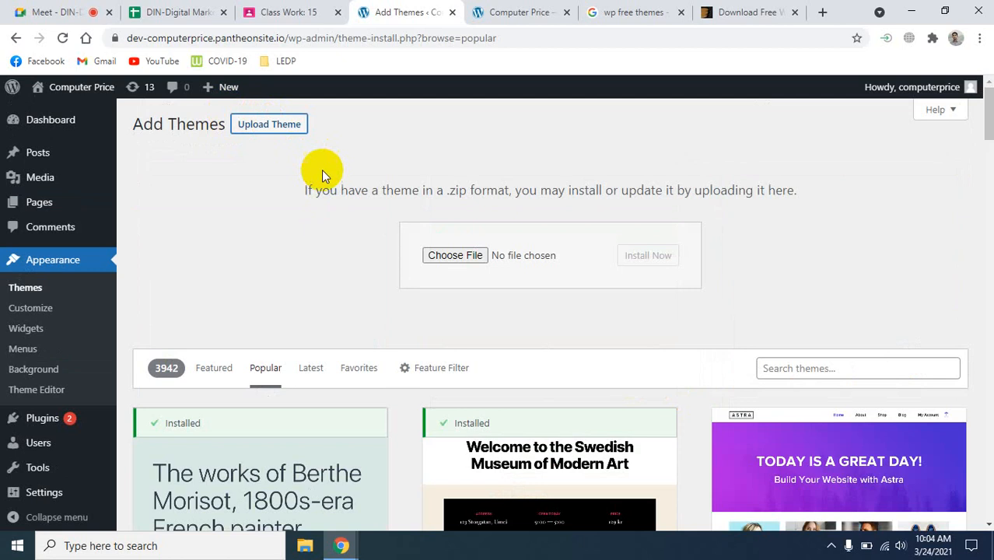
- Open the file picker for the .zip theme upload and cancel it without choosing a file
click(453, 255)
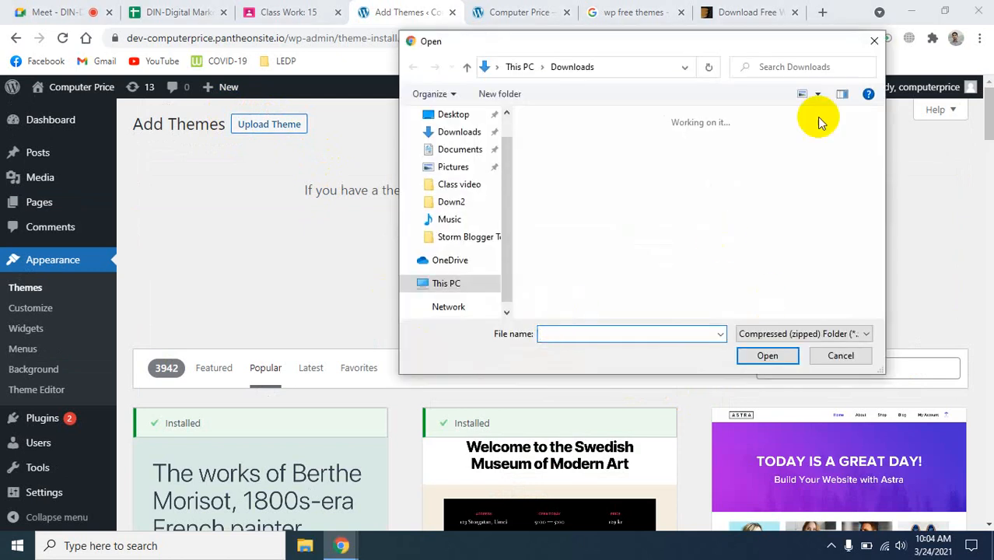
click(841, 355)
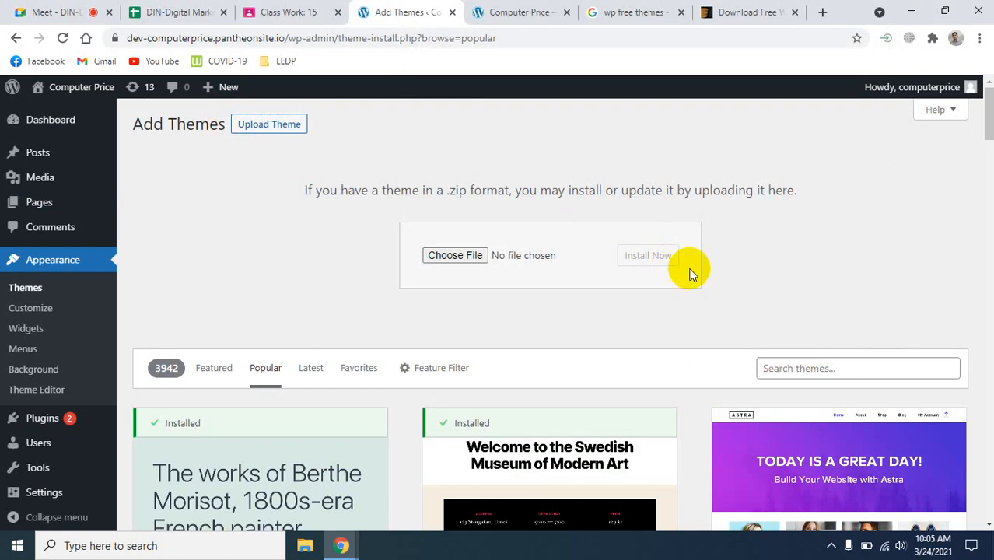
scroll(686, 302, down, 9)
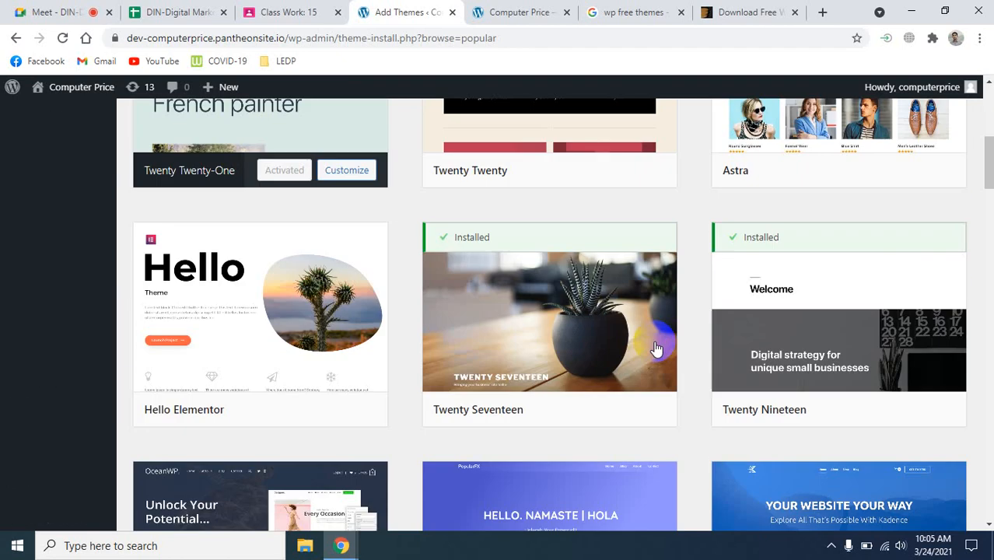
scroll(660, 354, up, 10)
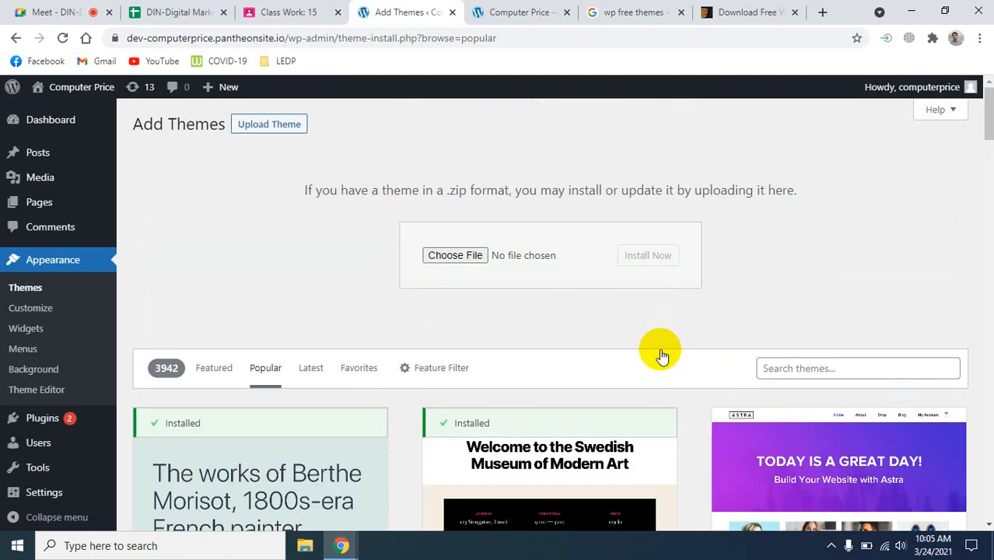
- Check the Google Meet call and the ThemeForest free themes page, ending back on the WordPress Add Themes page
click(60, 8)
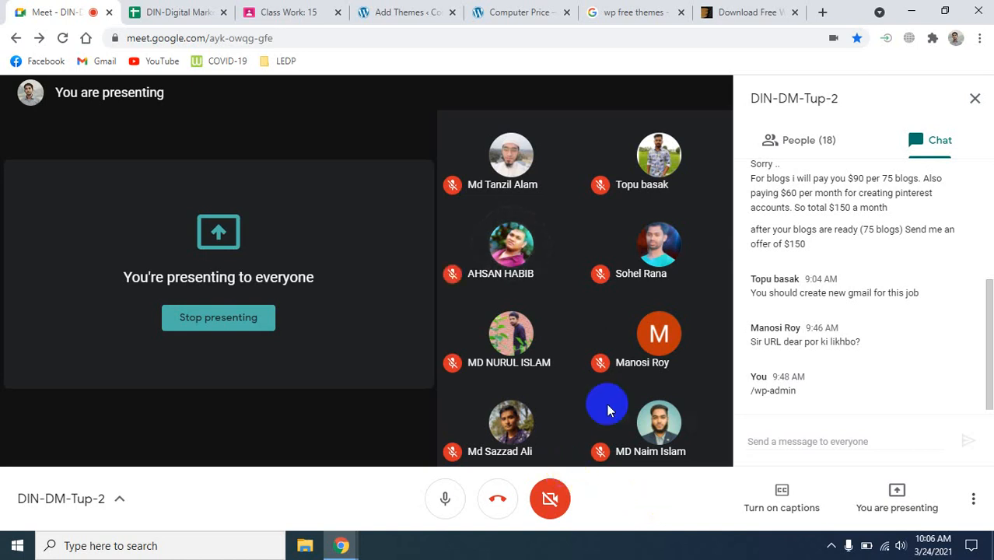
click(719, 14)
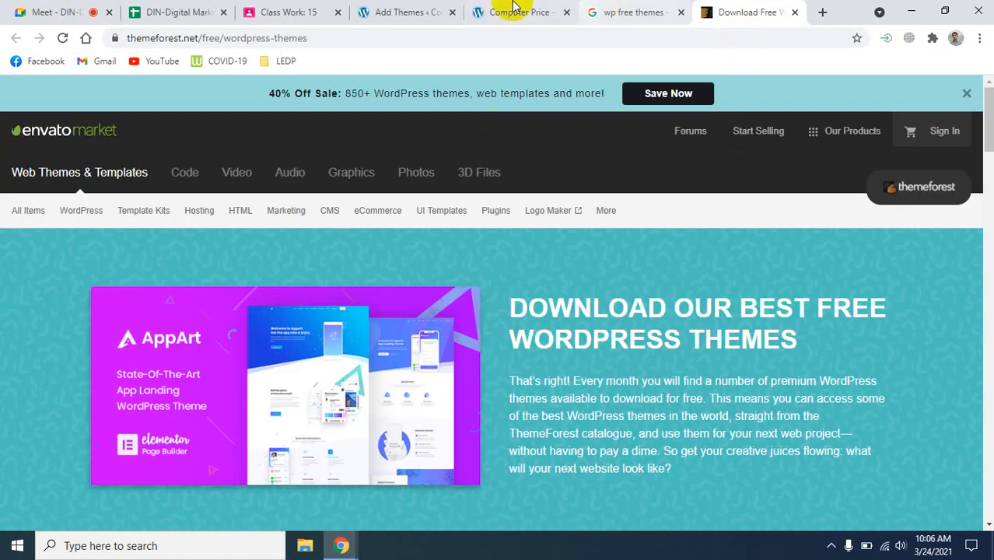
click(406, 13)
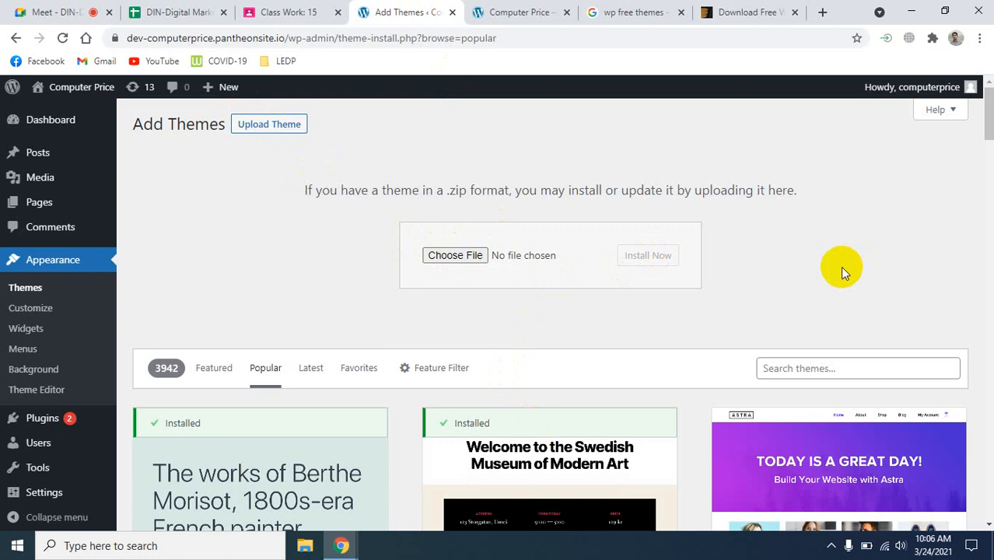
- Look through the Popular themes on the Add Themes page, comparing the installed ones with those still available to install
scroll(840, 266, down, 3)
scroll(824, 342, up, 3)
scroll(624, 406, down, 3)
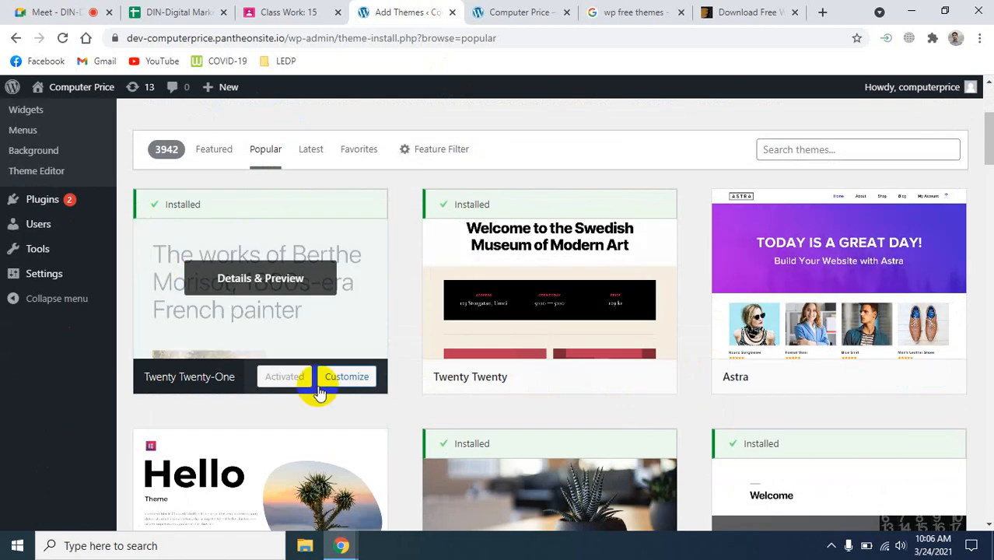
scroll(706, 354, up, 3)
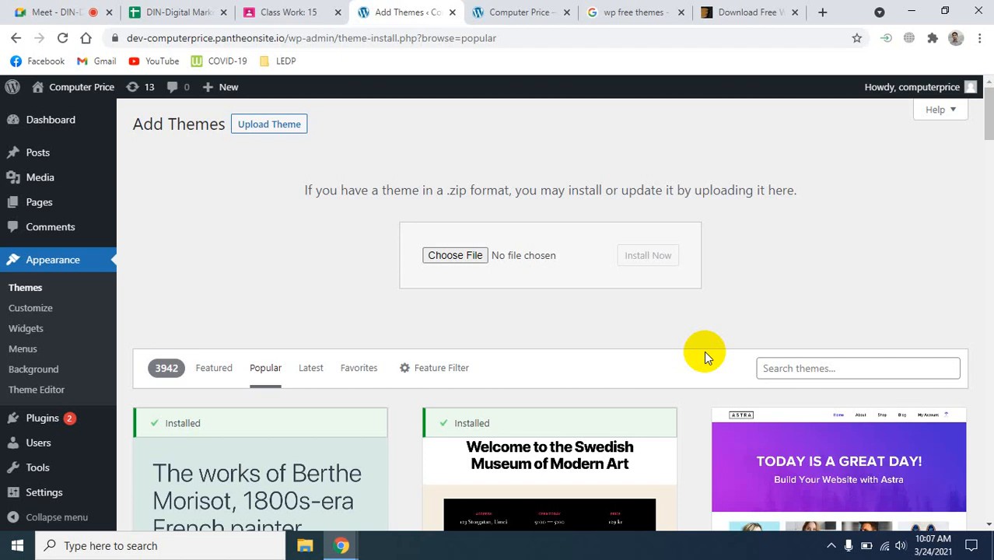
scroll(704, 356, down, 2)
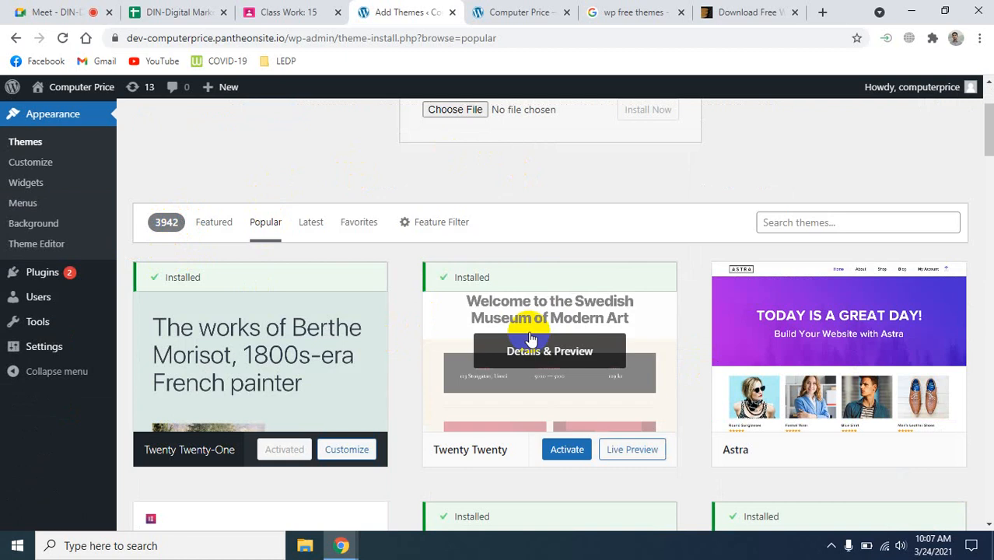
scroll(535, 364, down, 4)
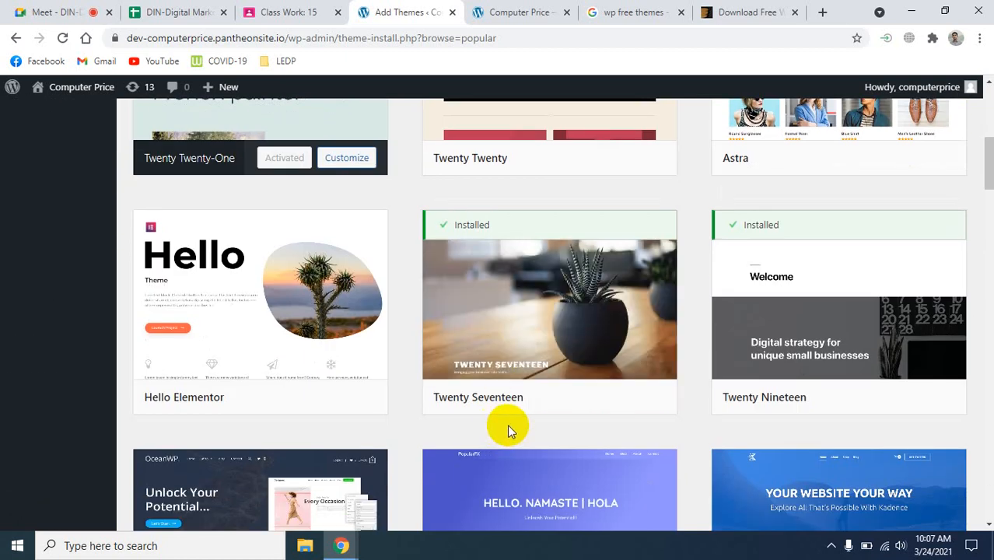
scroll(416, 455, down, 3)
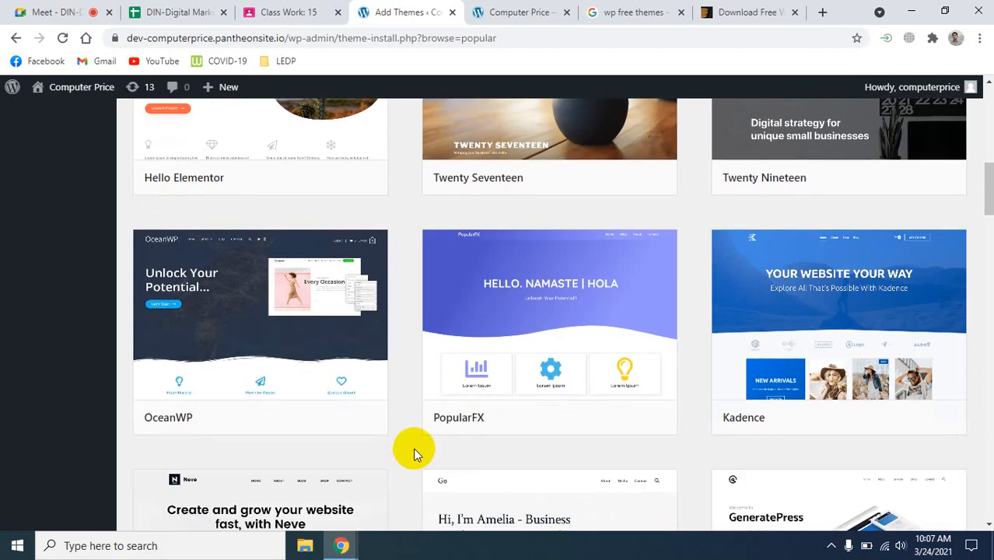
scroll(413, 447, down, 3)
scroll(414, 448, up, 10)
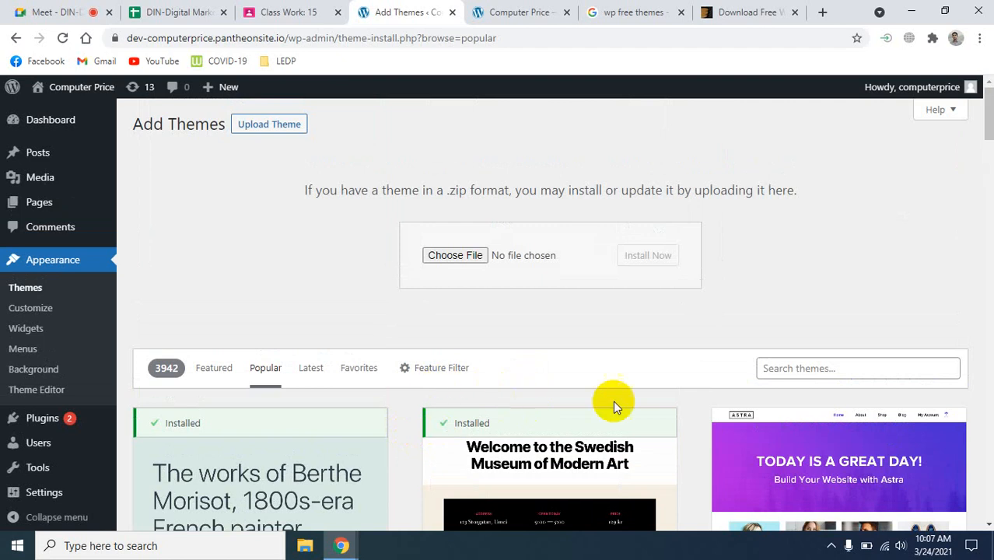
- Search the theme directory for "Colormag" and install the ColorMag theme
click(805, 367)
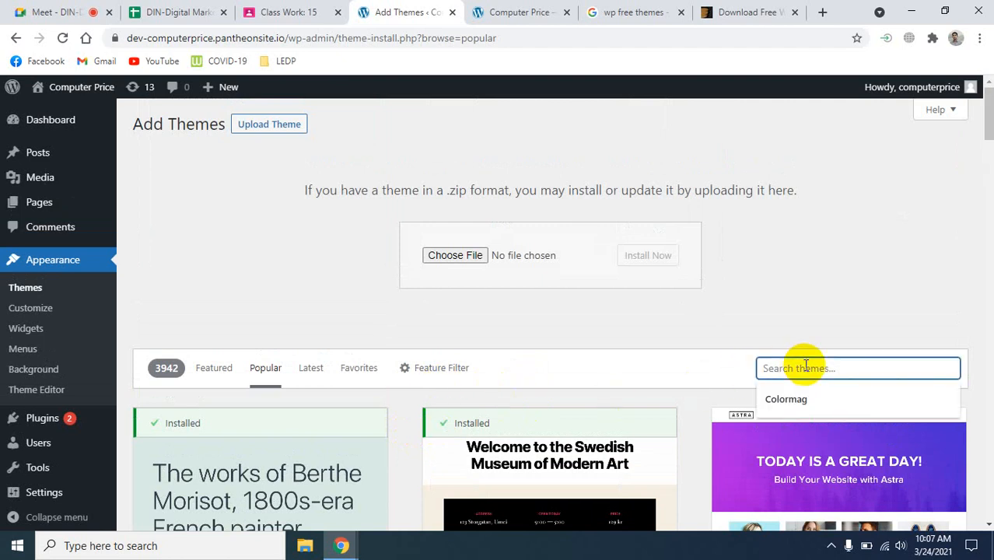
text(Clo)
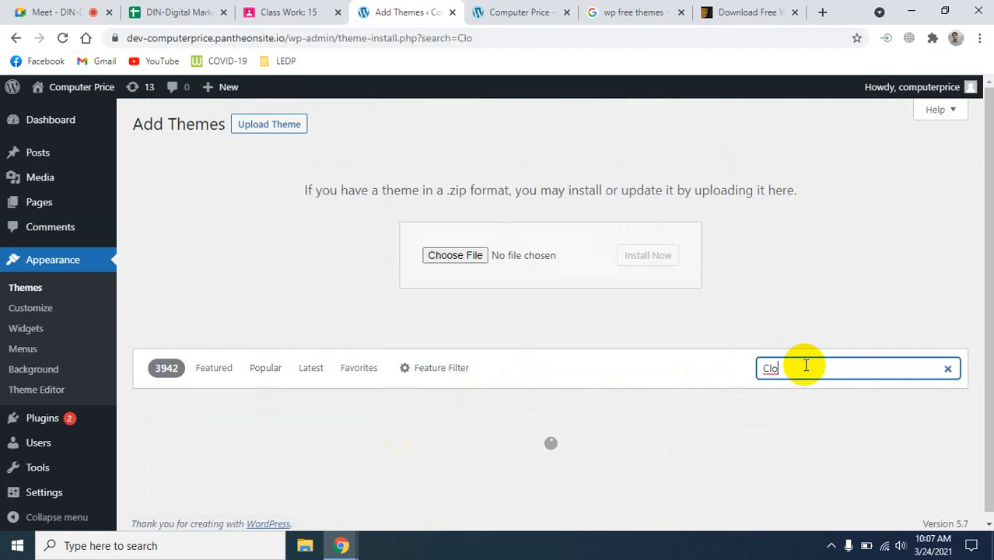
text(or)
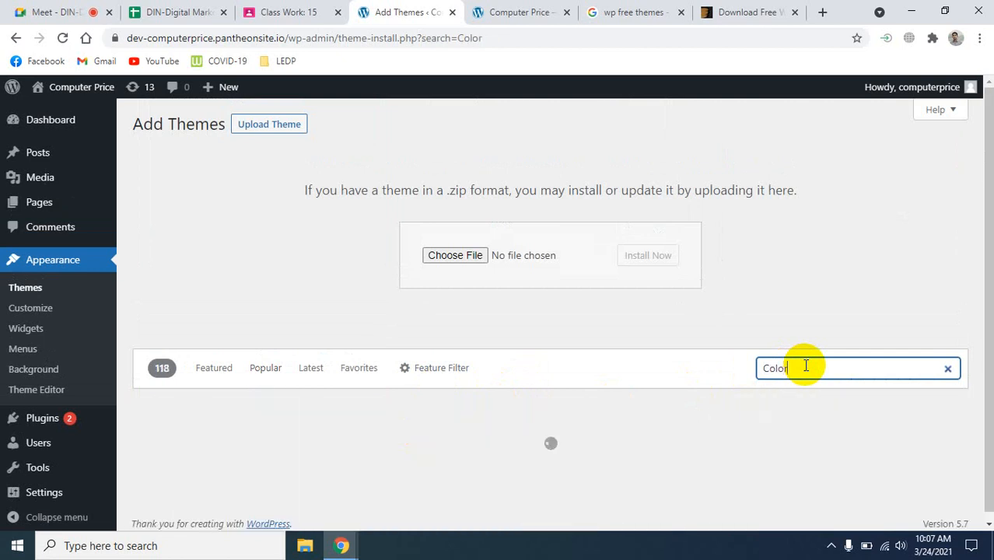
scroll(806, 366, down, 3)
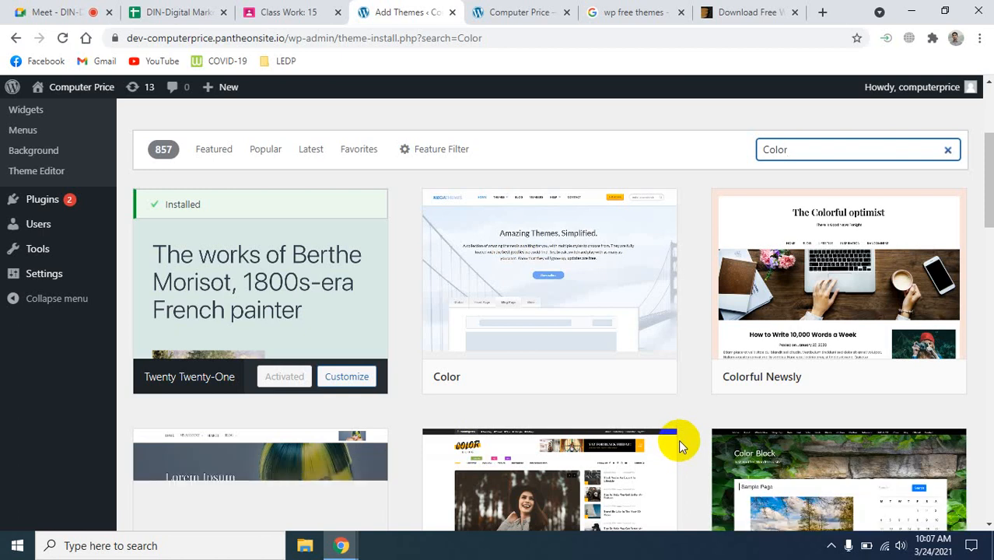
text(mag)
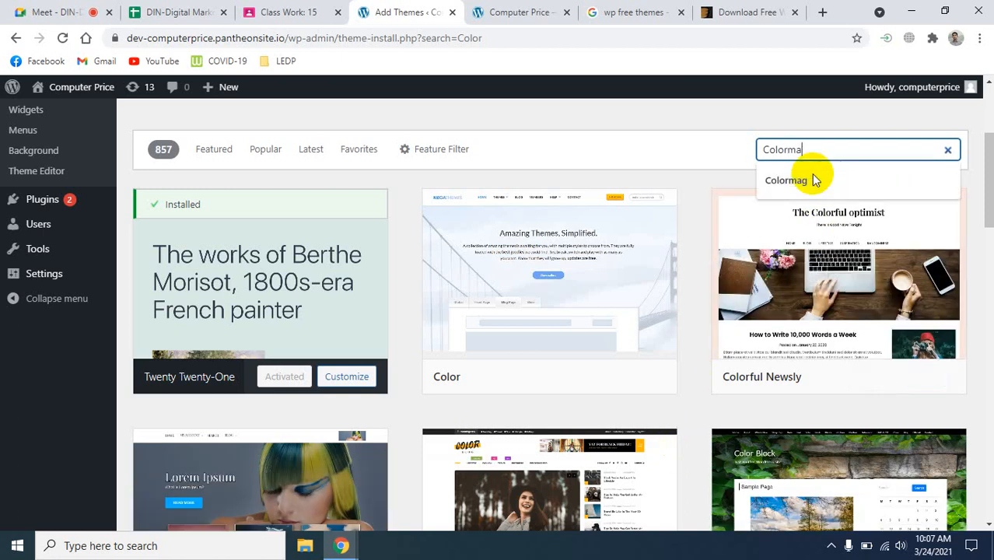
key(Return)
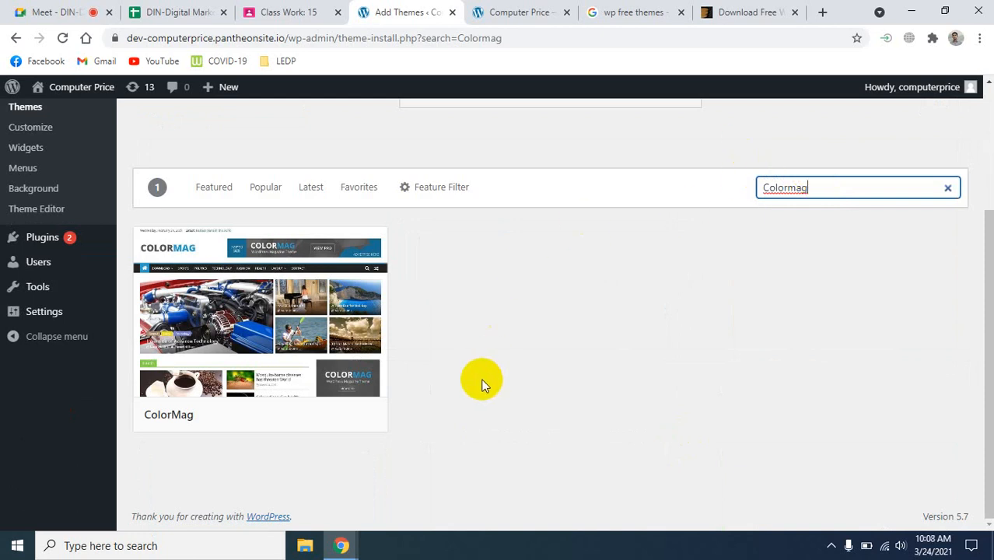
mouse_move(256, 323)
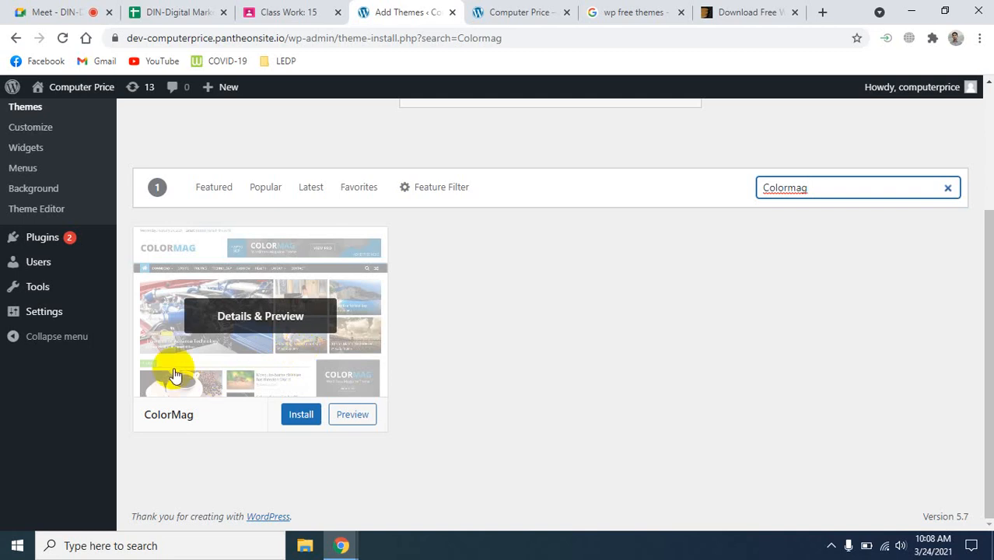
click(294, 420)
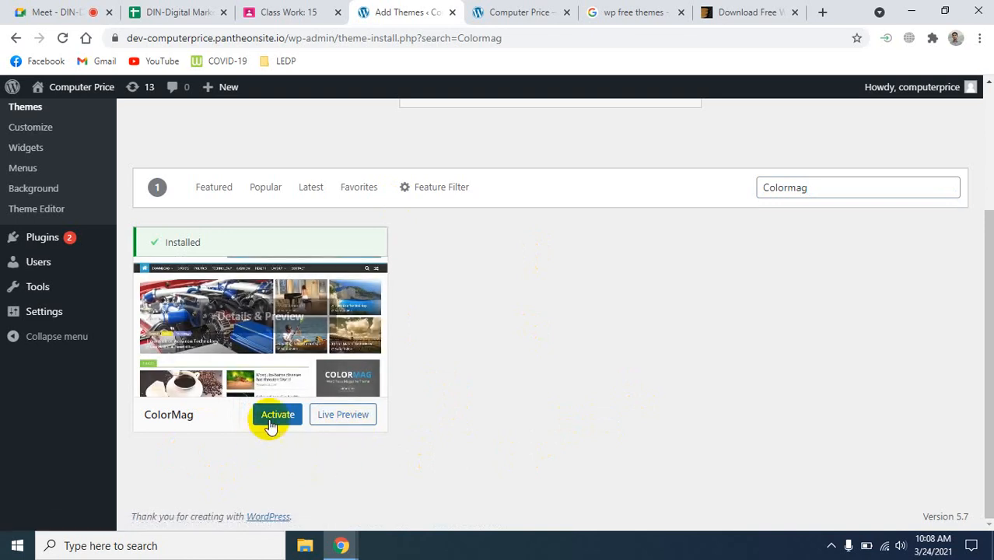
- Open ColorMag's live preview in a separate tab, keep the original tab on Add Themes, and bring the preview to the front
click(360, 419)
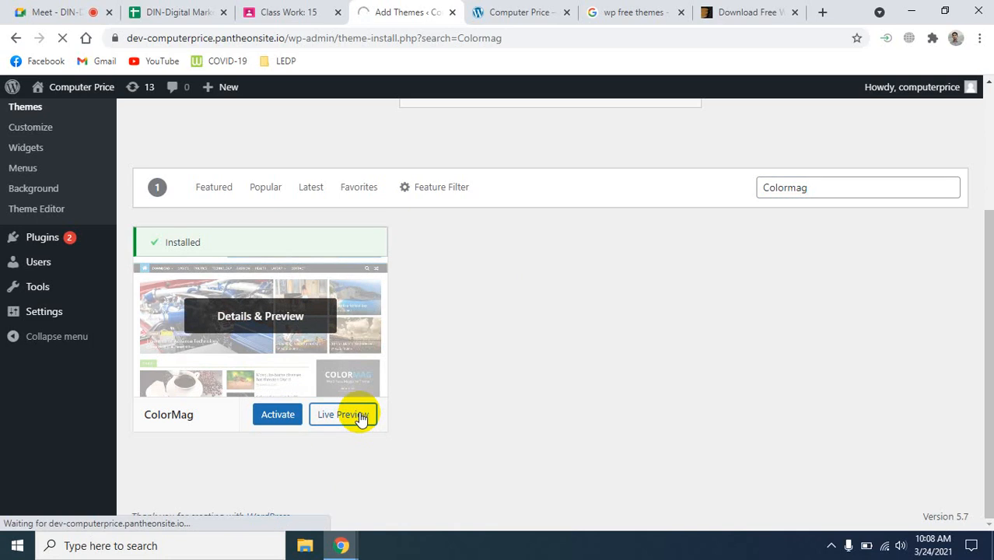
right_click(360, 417)
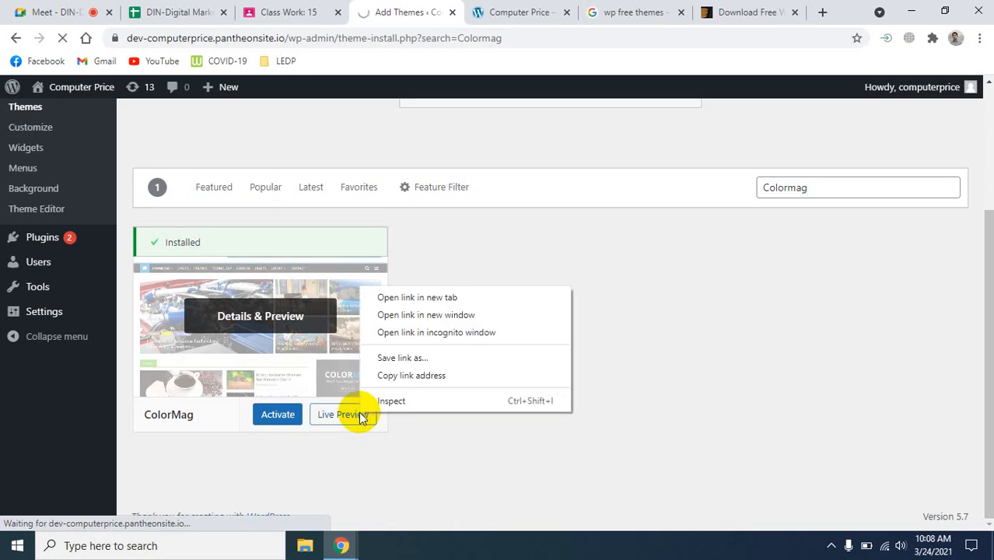
click(412, 294)
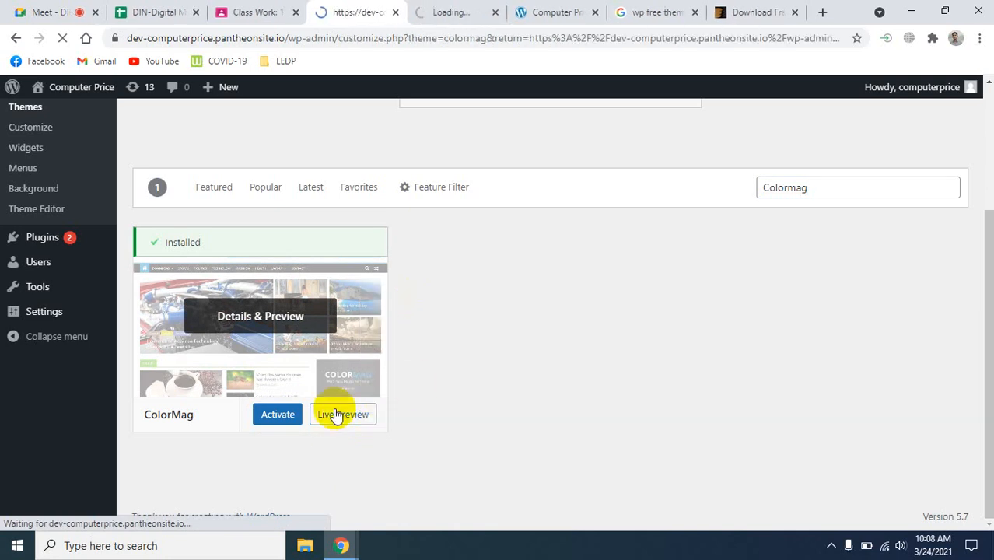
click(62, 37)
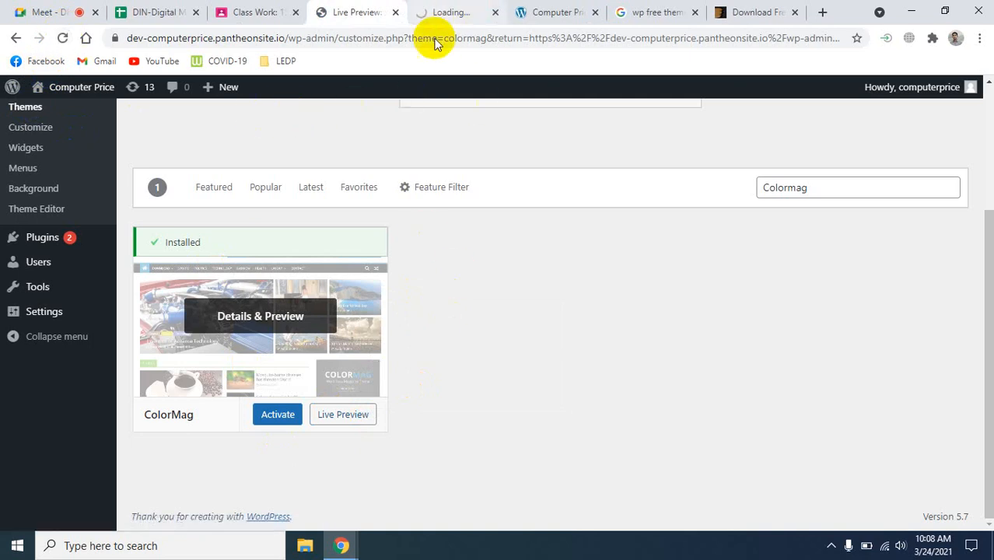
click(276, 416)
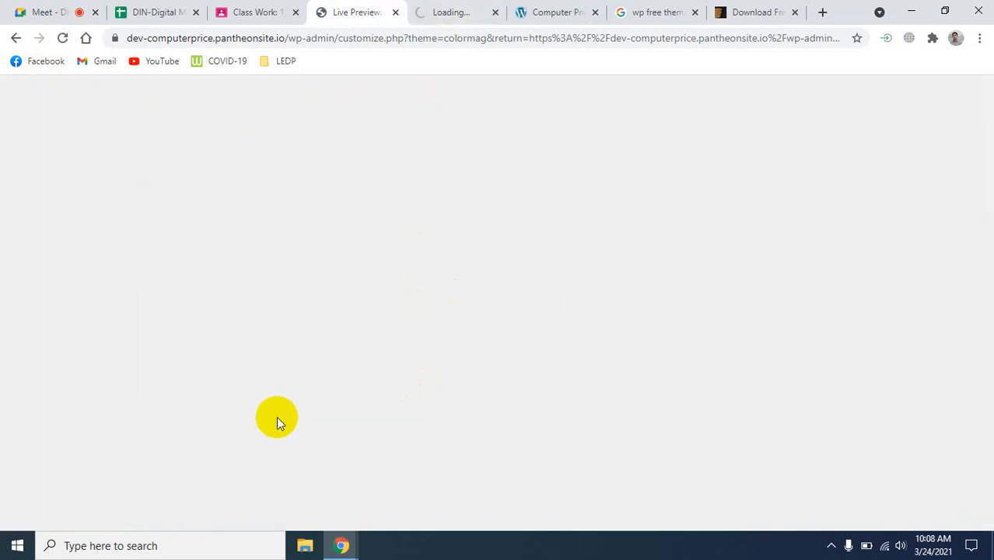
click(15, 38)
click(453, 12)
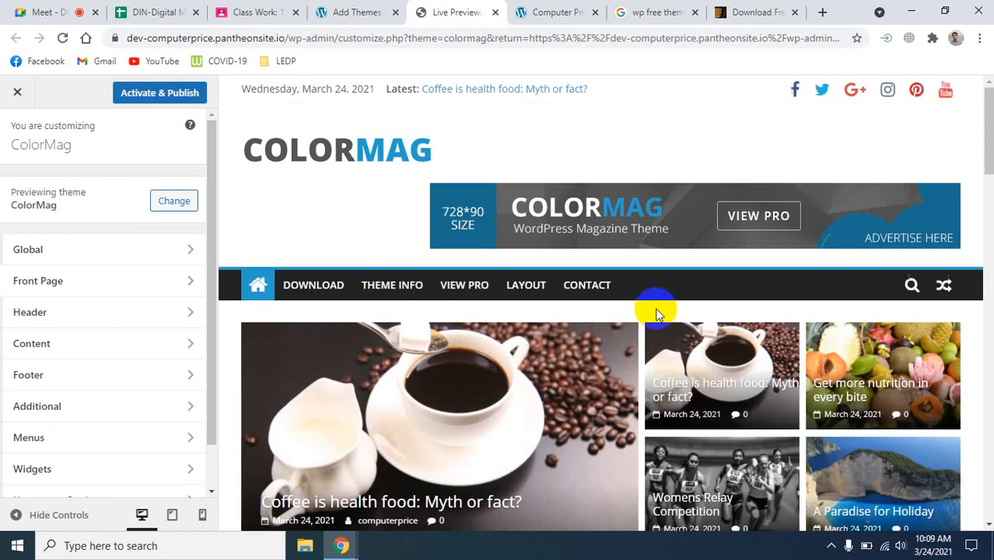
- Examine the ColorMag live preview from header to footer, including its menu, featured posts, category sections and footer links
scroll(696, 288, down, 1)
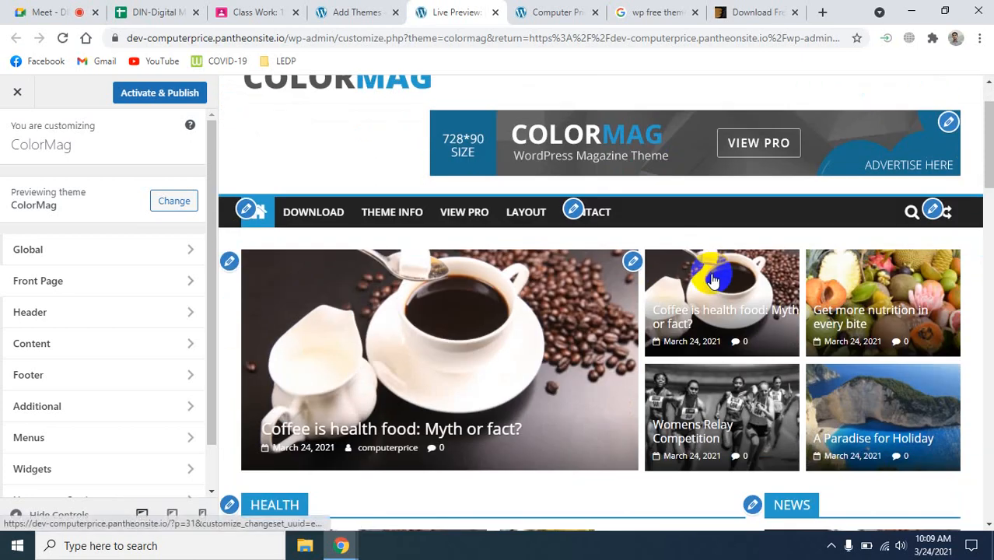
scroll(714, 281, down, 6)
scroll(712, 286, up, 5)
scroll(714, 290, up, 3)
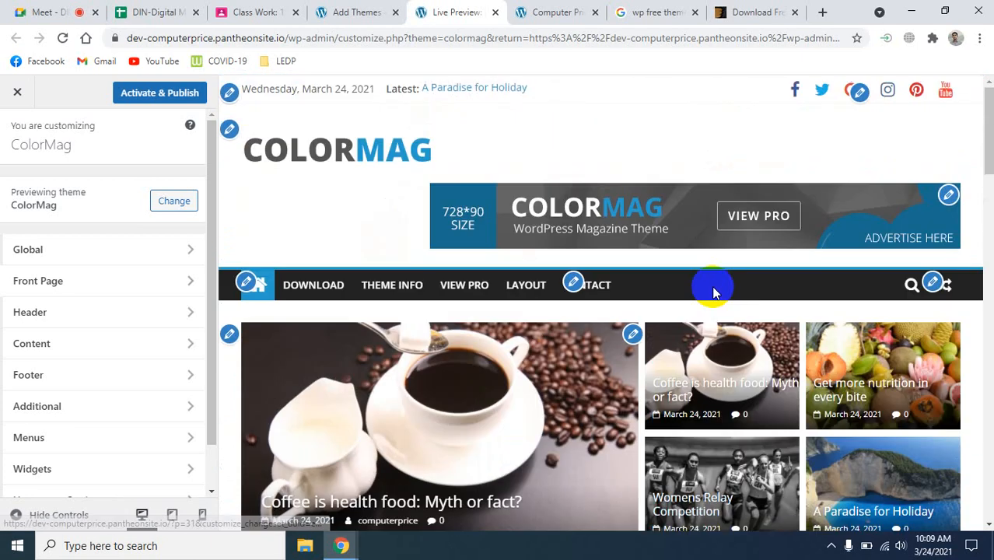
scroll(714, 292, down, 10)
scroll(714, 292, down, 2)
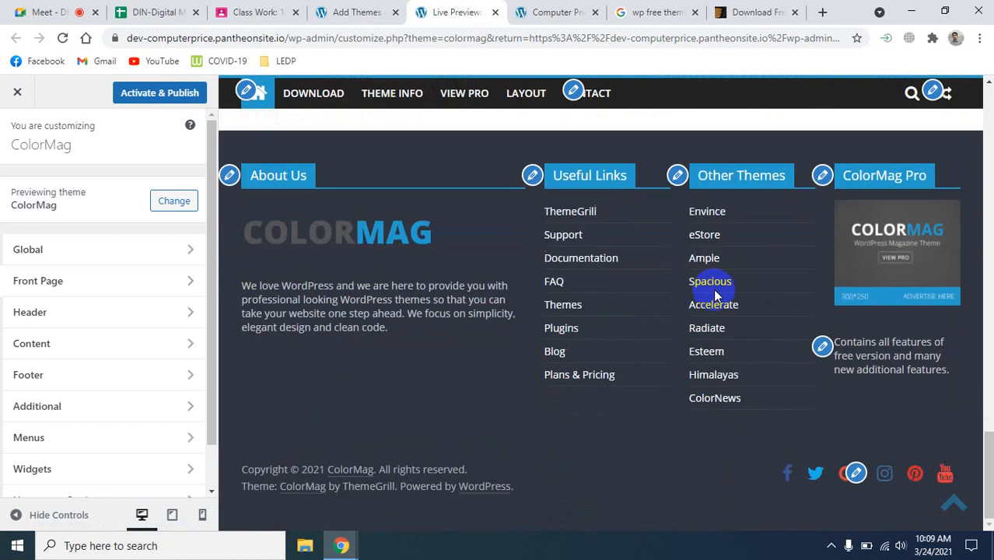
scroll(714, 290, up, 10)
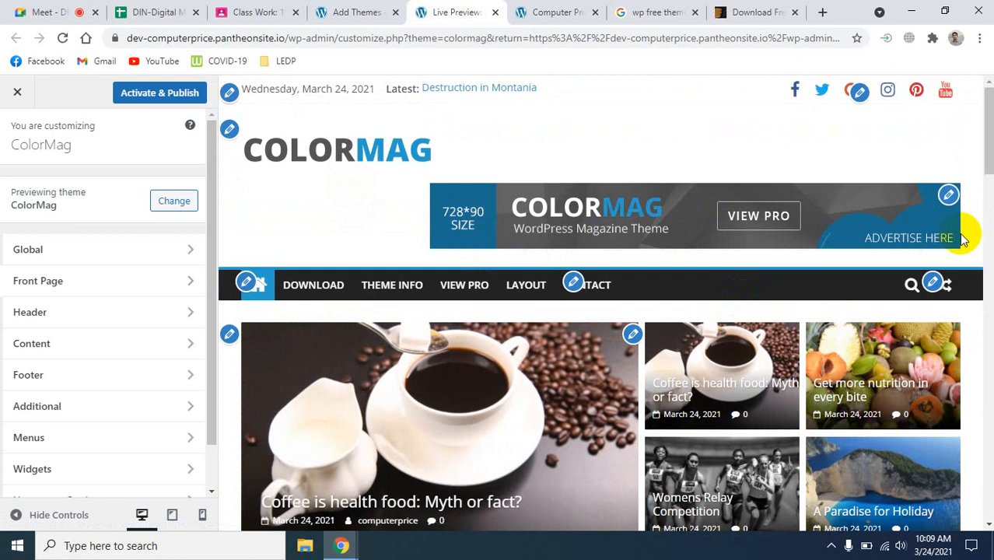
scroll(646, 309, down, 10)
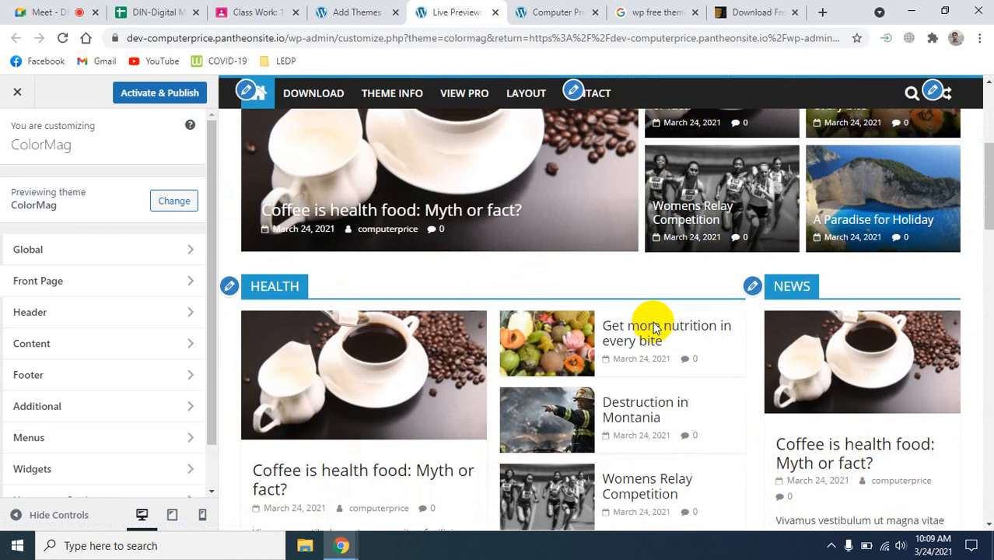
scroll(640, 369, down, 8)
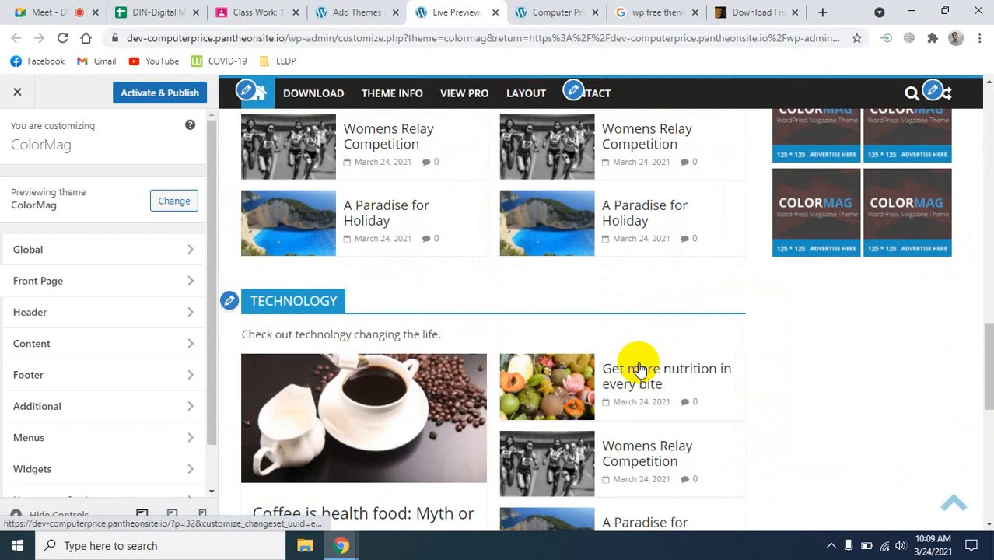
scroll(643, 366, up, 20)
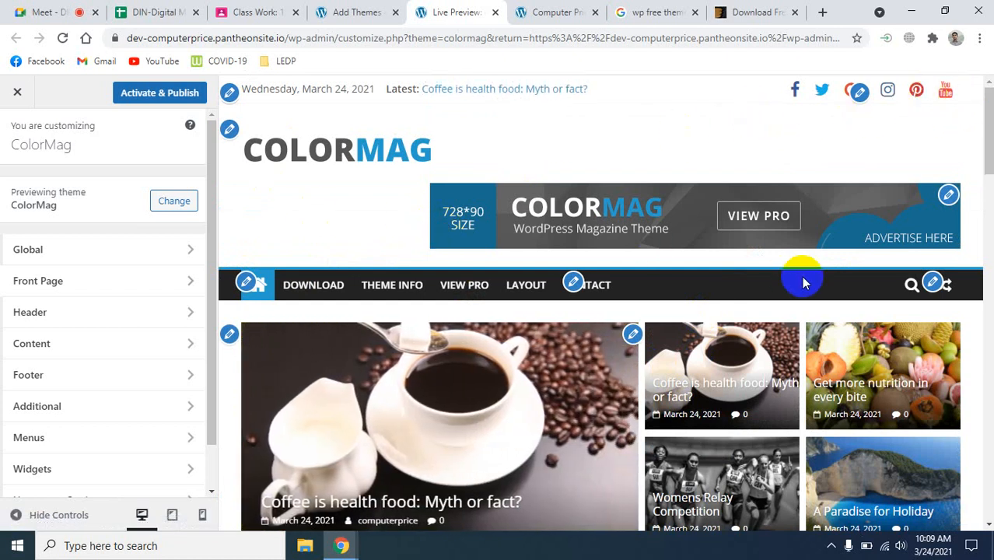
scroll(853, 288, down, 10)
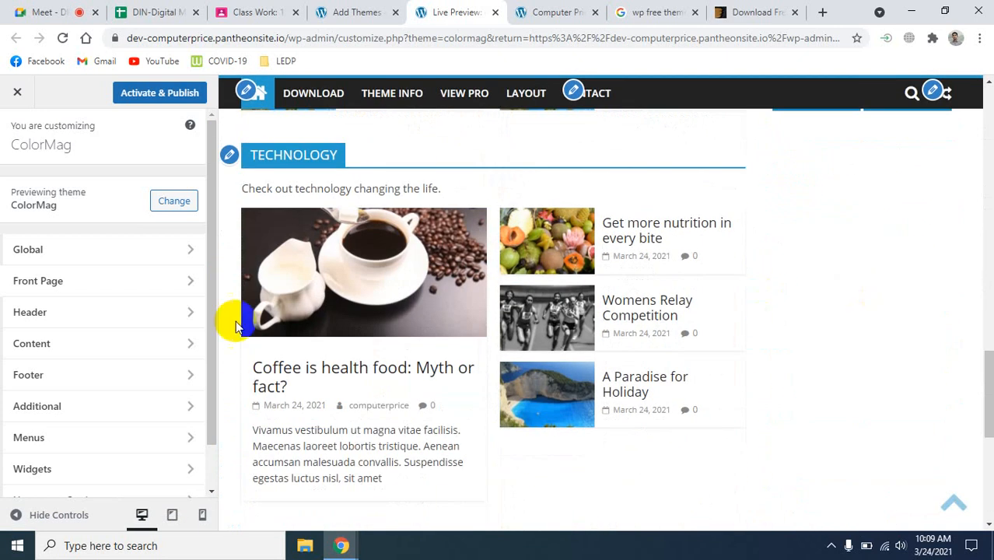
- Finish reviewing the ColorMag live preview, close its tab, and activate the ColorMag theme
scroll(772, 367, down, 5)
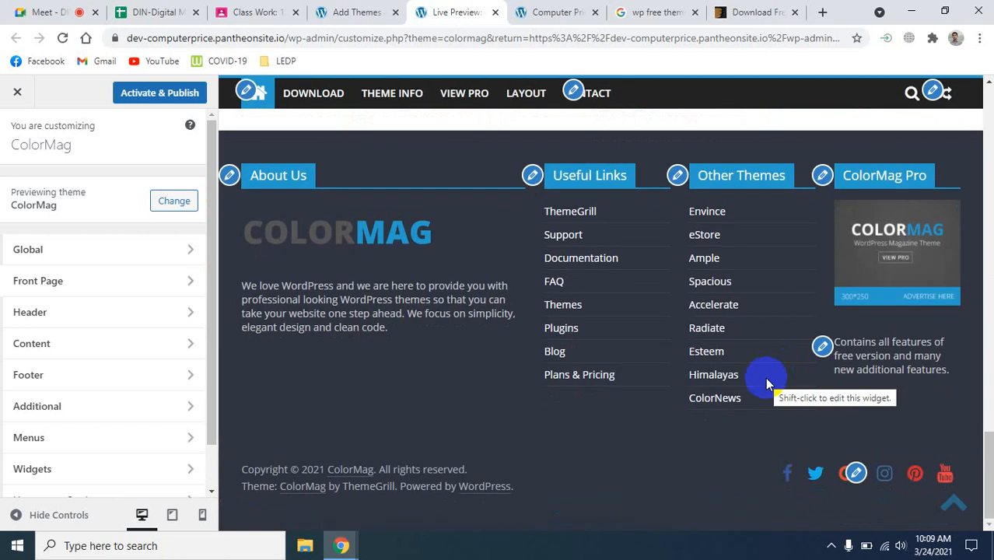
scroll(766, 382, up, 8)
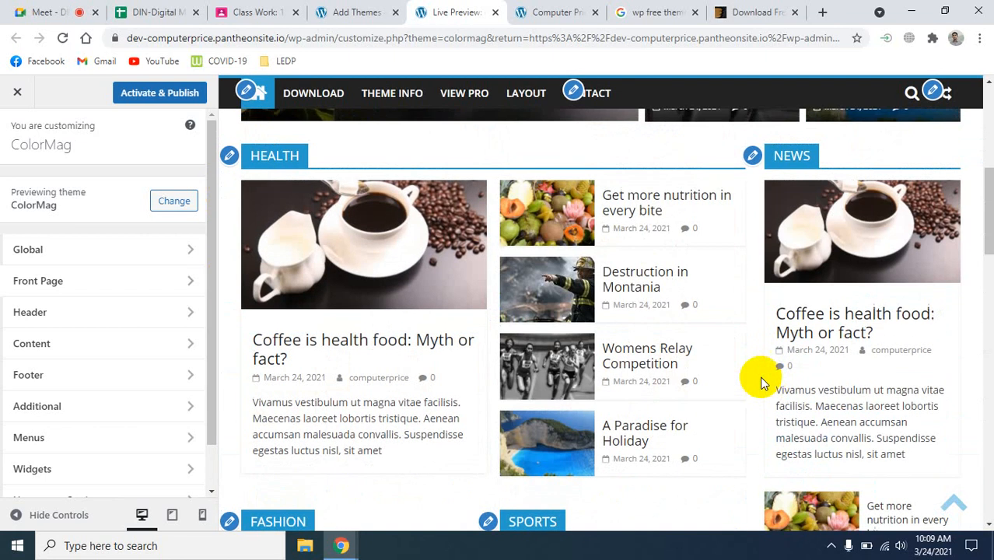
scroll(761, 383, up, 5)
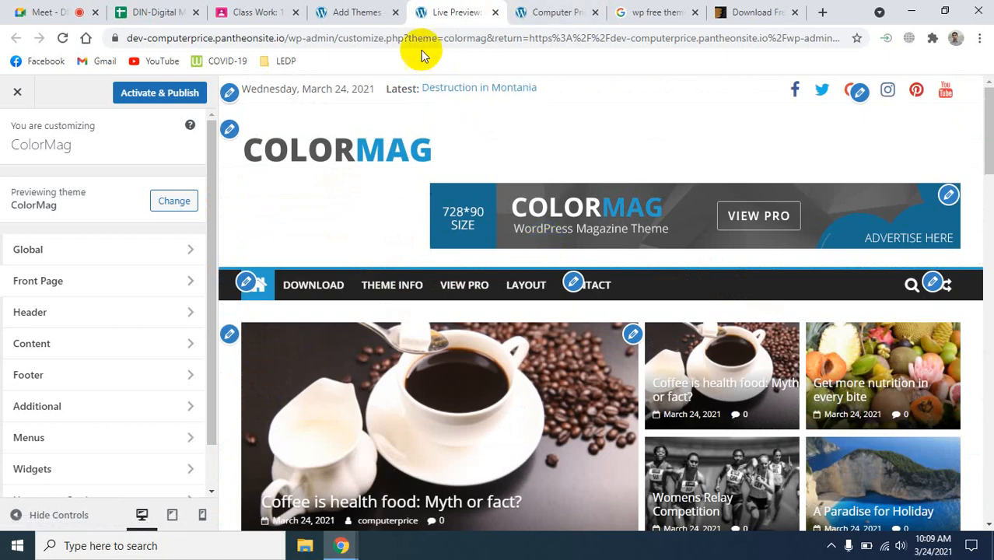
click(495, 12)
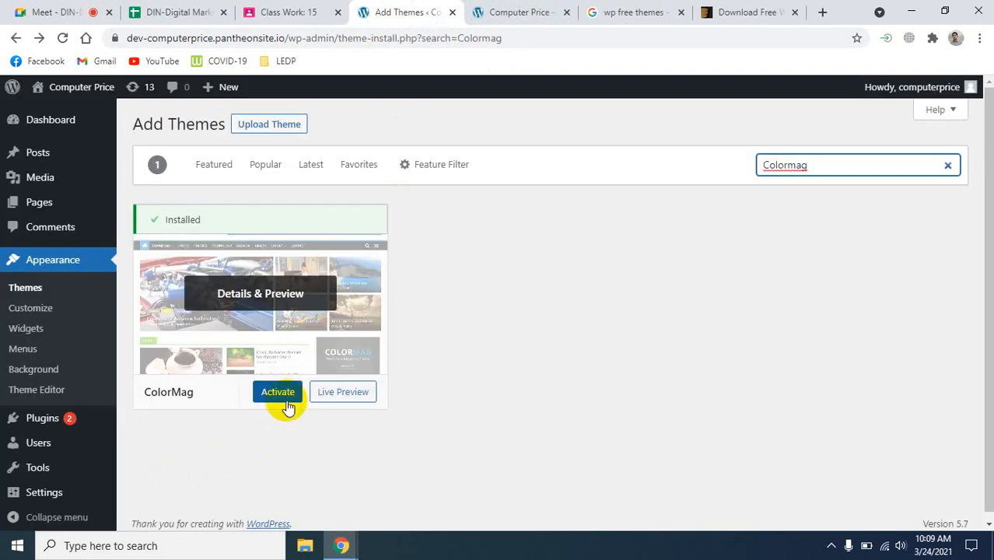
click(286, 399)
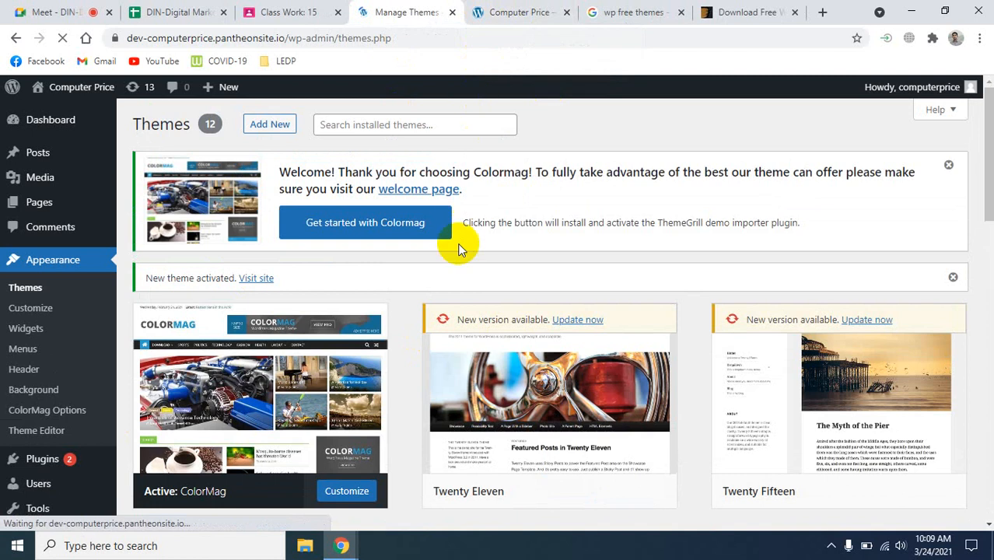
- Reload the Computer Price front page to view it with ColorMag active, and return to the Themes page
click(521, 16)
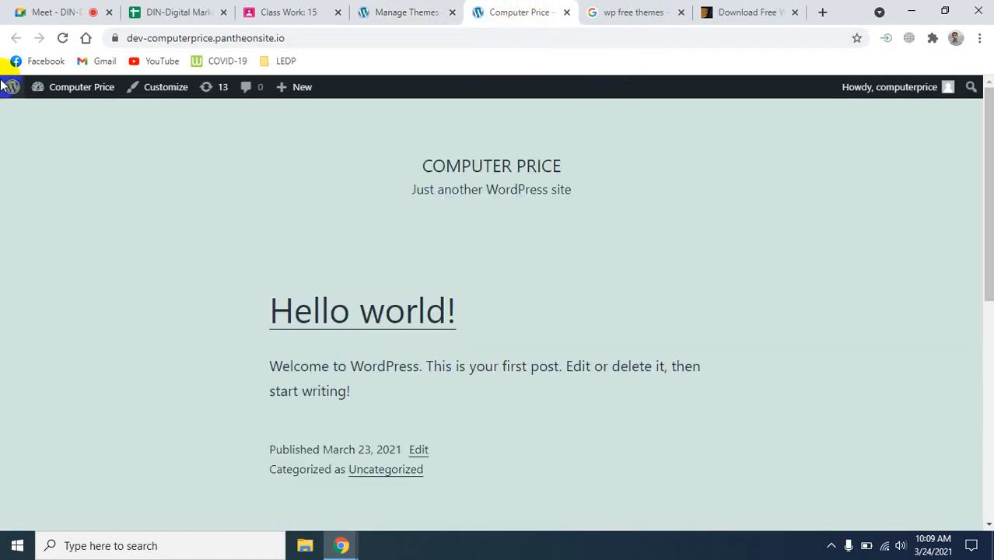
click(60, 37)
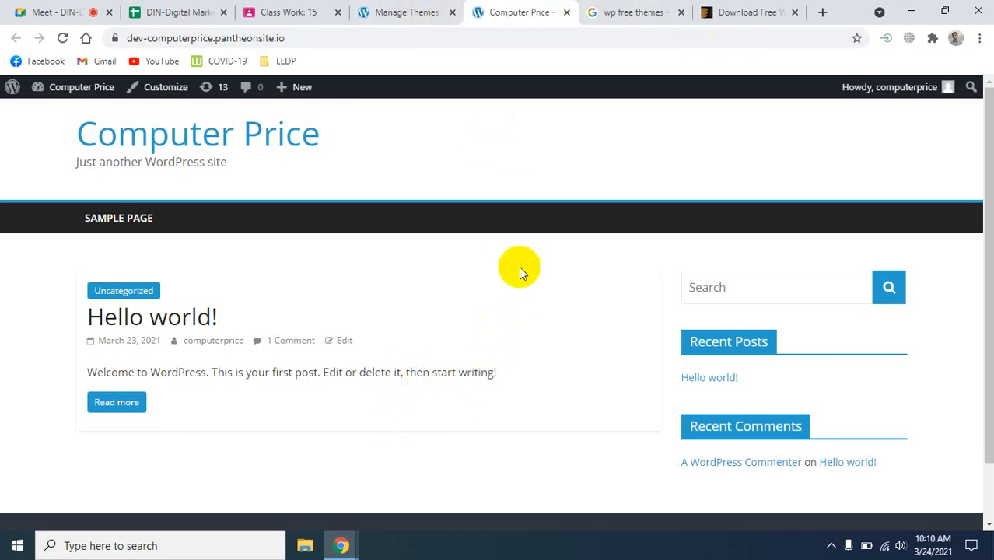
click(410, 9)
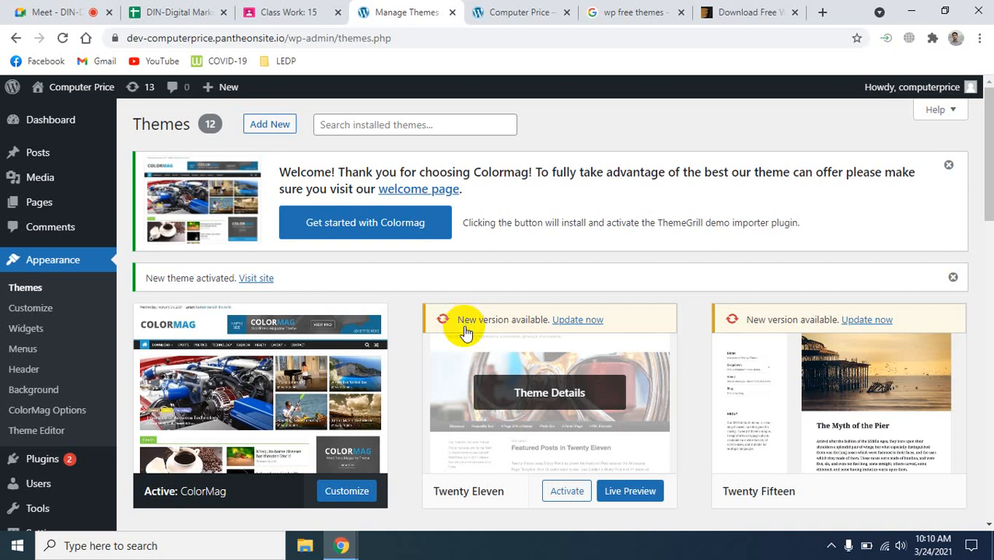
- Open the Customizer for the active ColorMag theme and look through its preview from the header down to the footer widgets
click(94, 370)
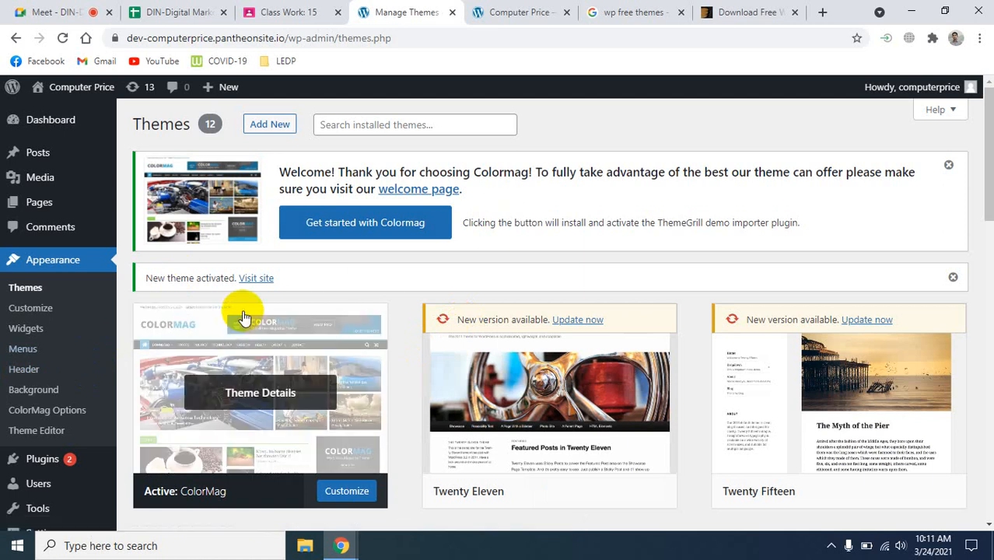
click(90, 516)
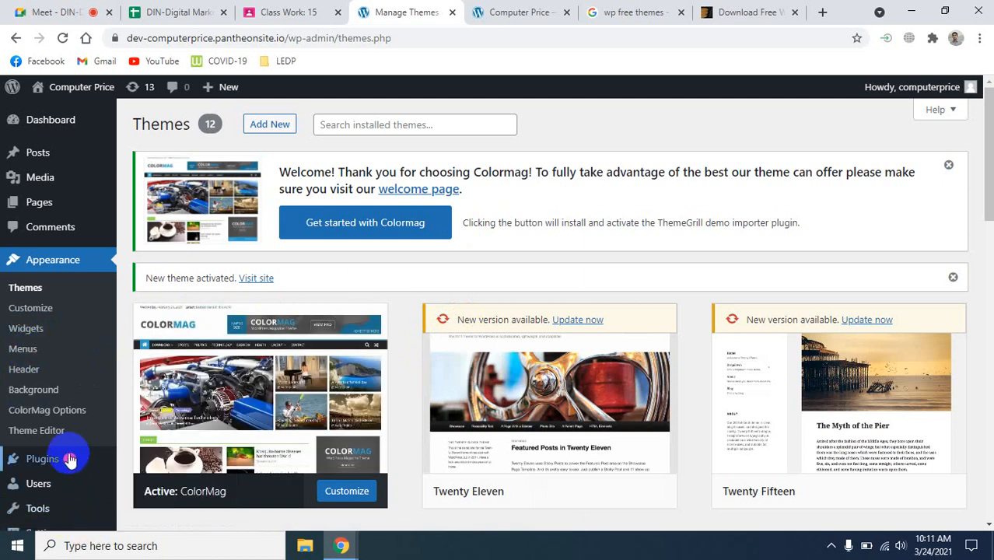
click(20, 310)
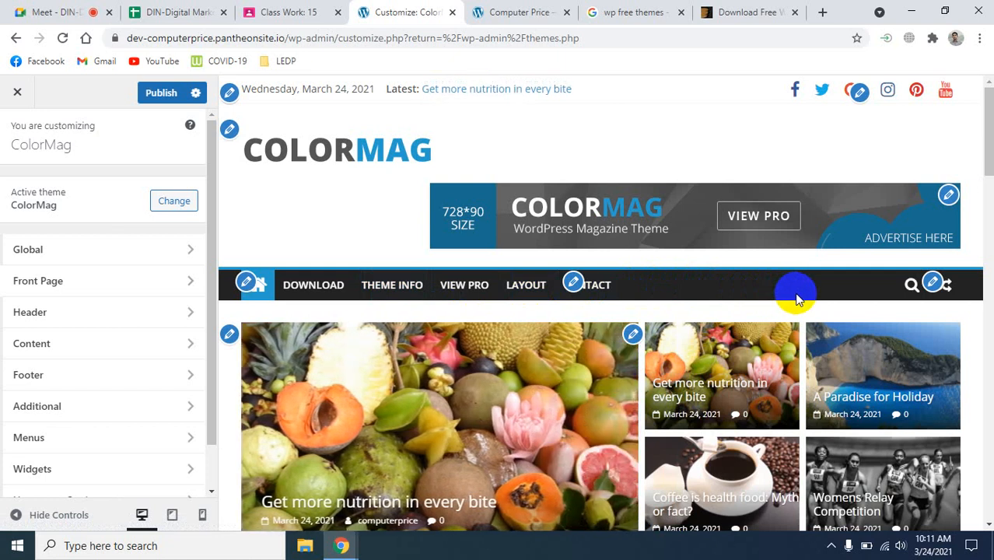
scroll(643, 395, down, 2)
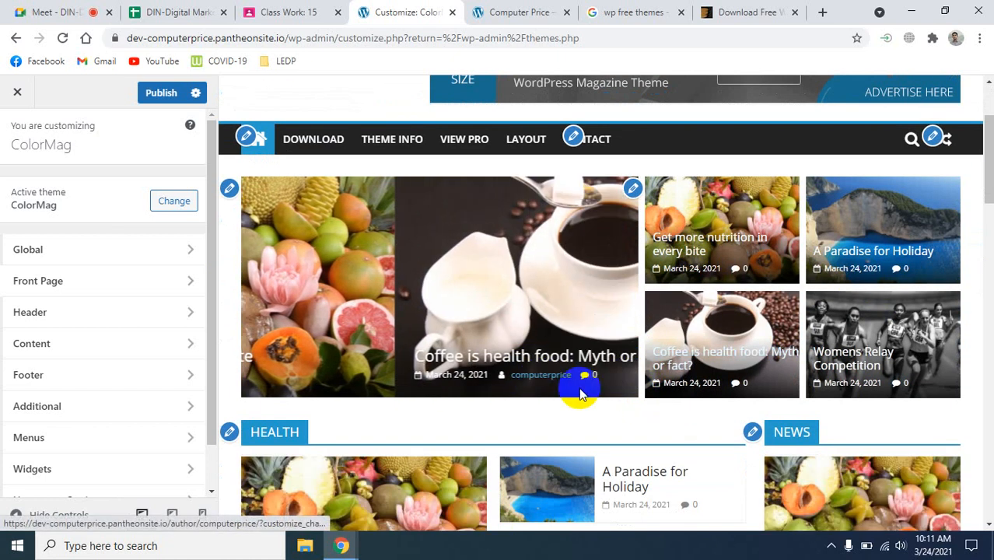
scroll(580, 395, down, 4)
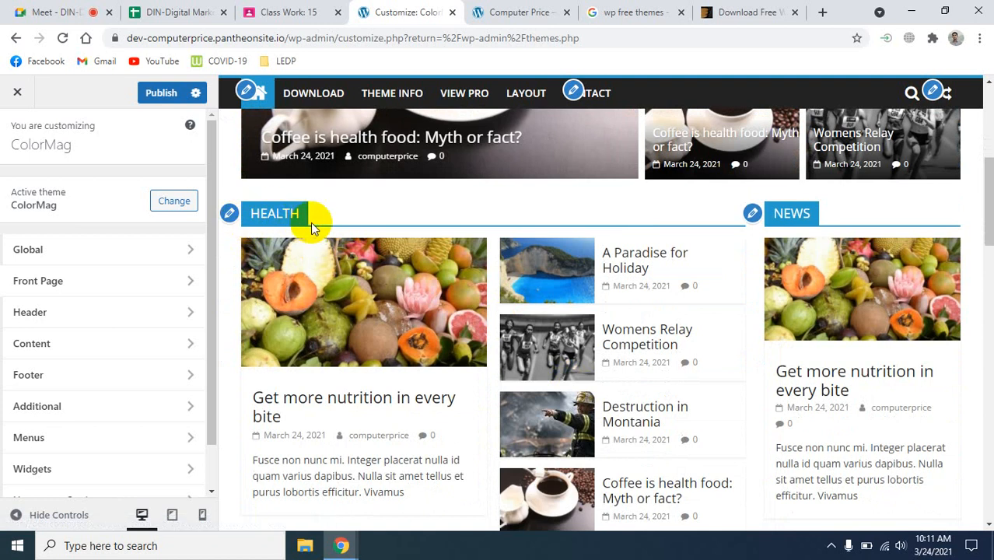
scroll(765, 288, down, 5)
scroll(463, 359, down, 1)
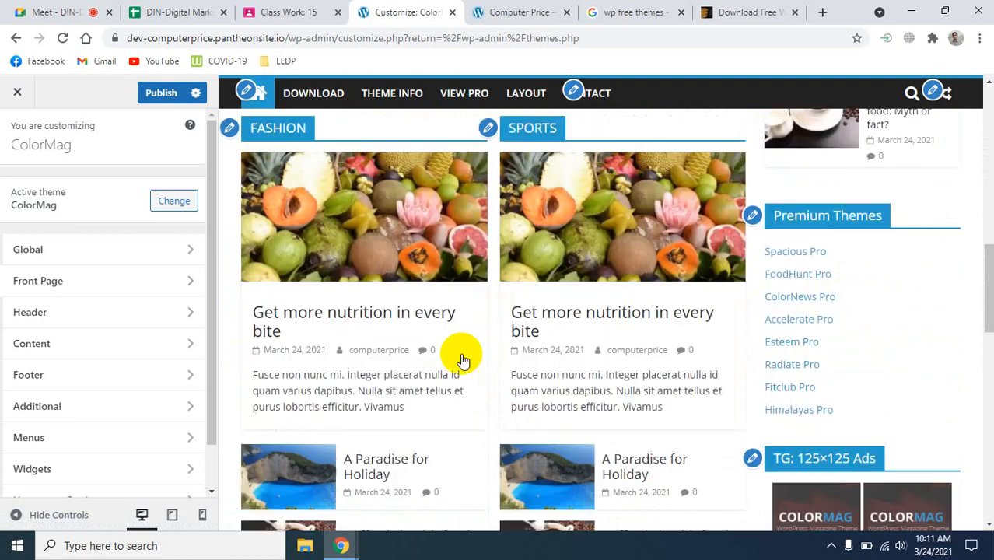
scroll(463, 359, down, 5)
scroll(478, 359, down, 2)
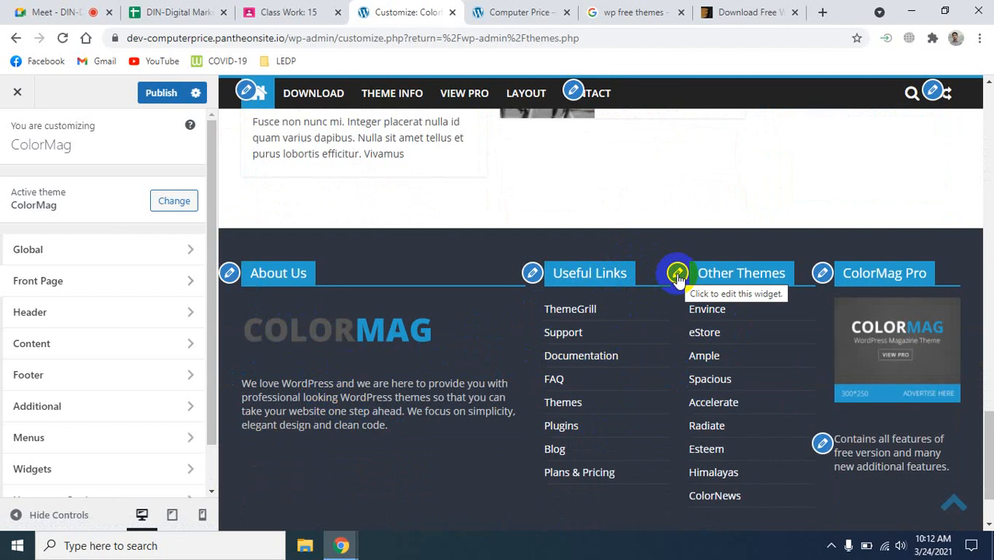
- Open the footer widget settings for ColorMag Pro, Other Themes and About Us in turn from the preview
click(822, 273)
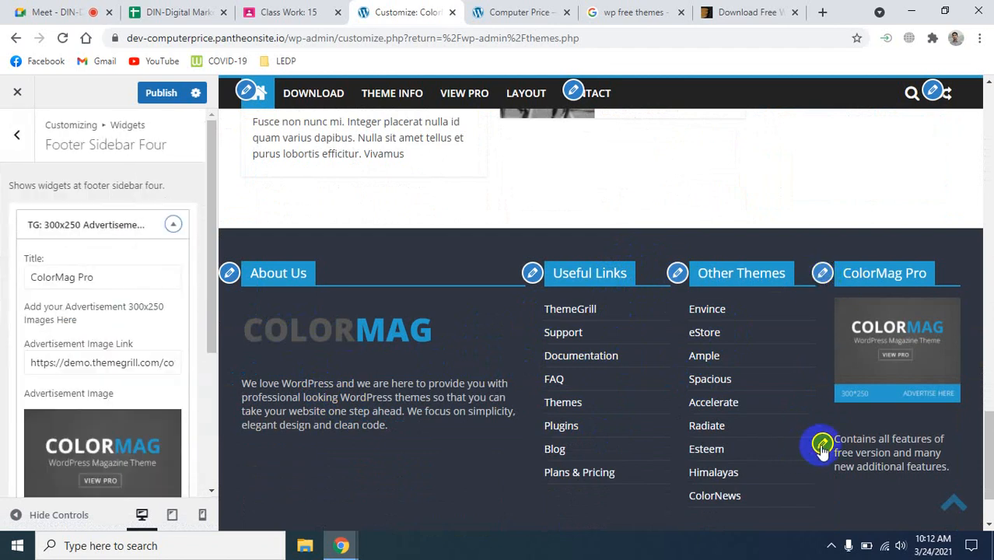
click(678, 275)
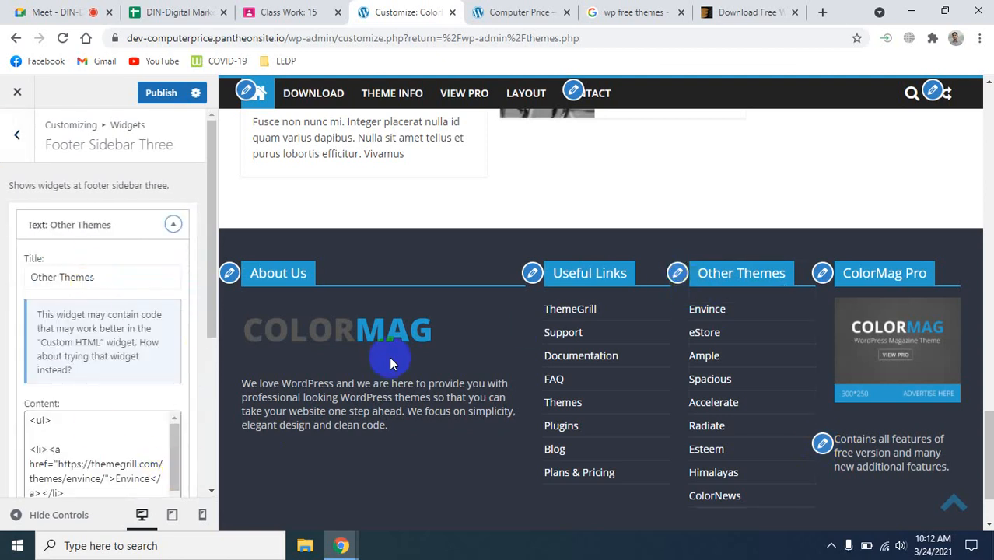
click(227, 276)
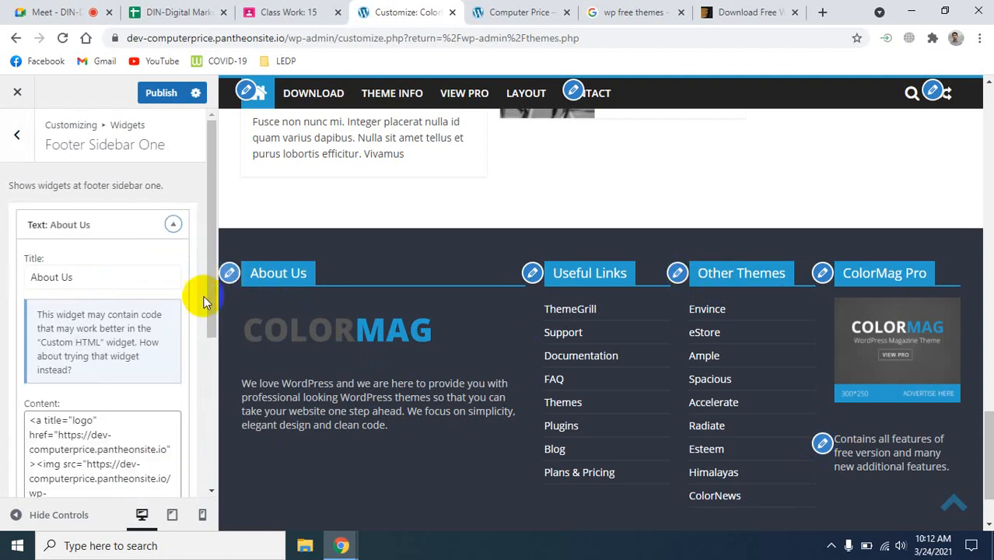
- Examine the About Us text widget in Footer Sidebar One, including its title, Custom HTML notice and content code
scroll(78, 335, down, 3)
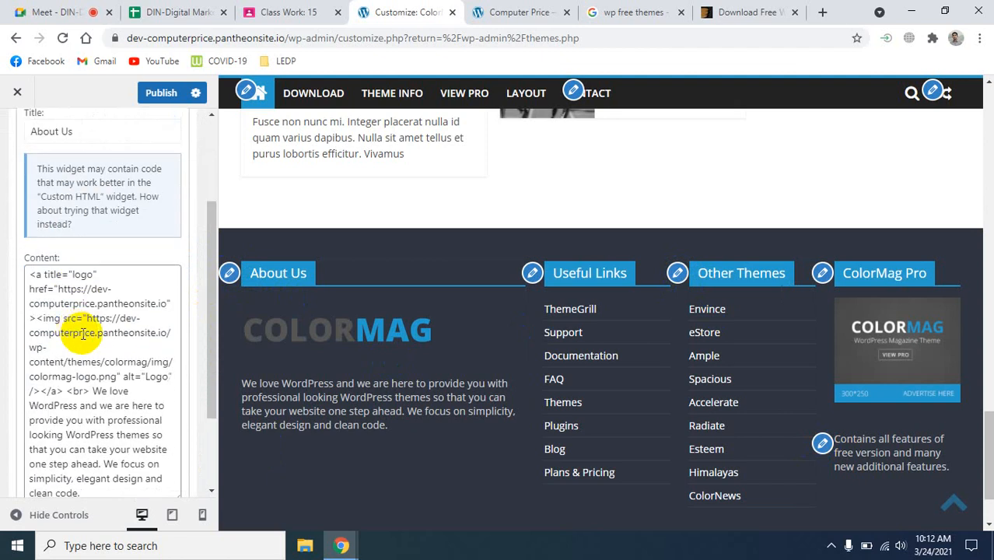
scroll(91, 350, down, 3)
scroll(89, 355, up, 6)
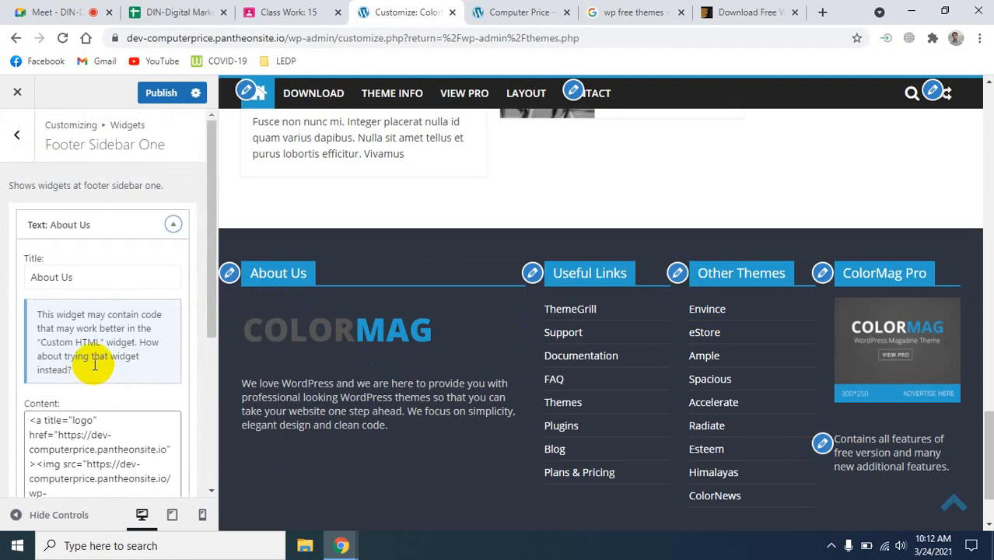
scroll(85, 402, down, 4)
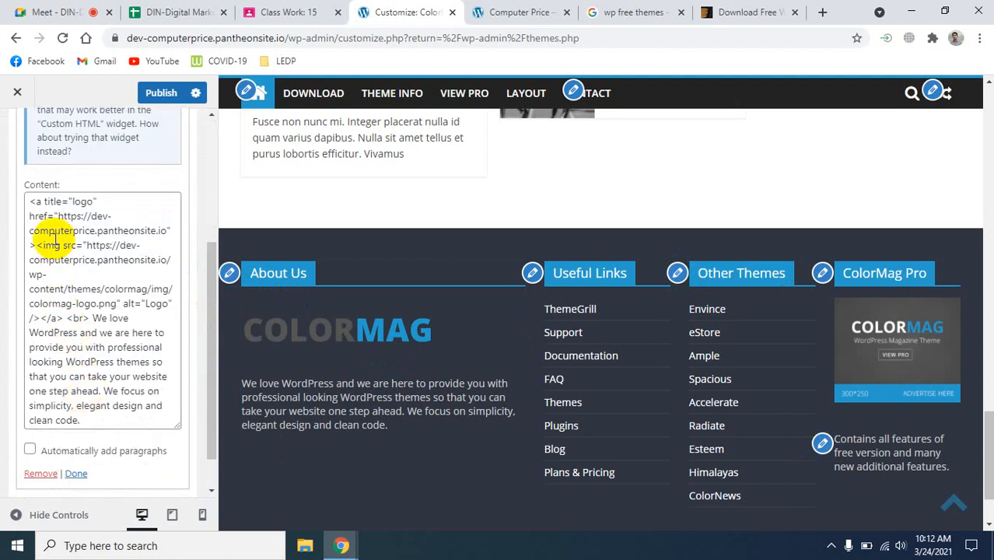
scroll(127, 407, up, 4)
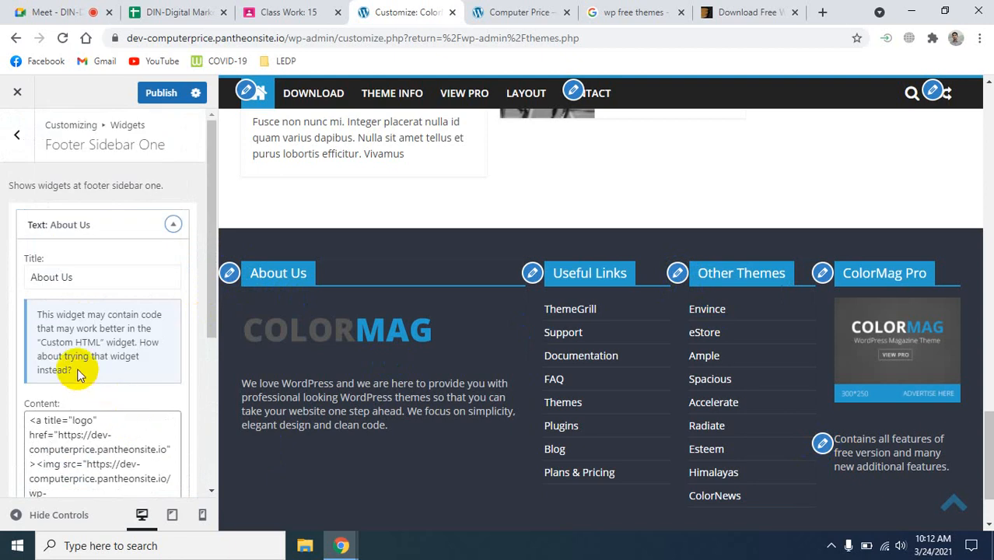
drag(78, 373, 31, 314)
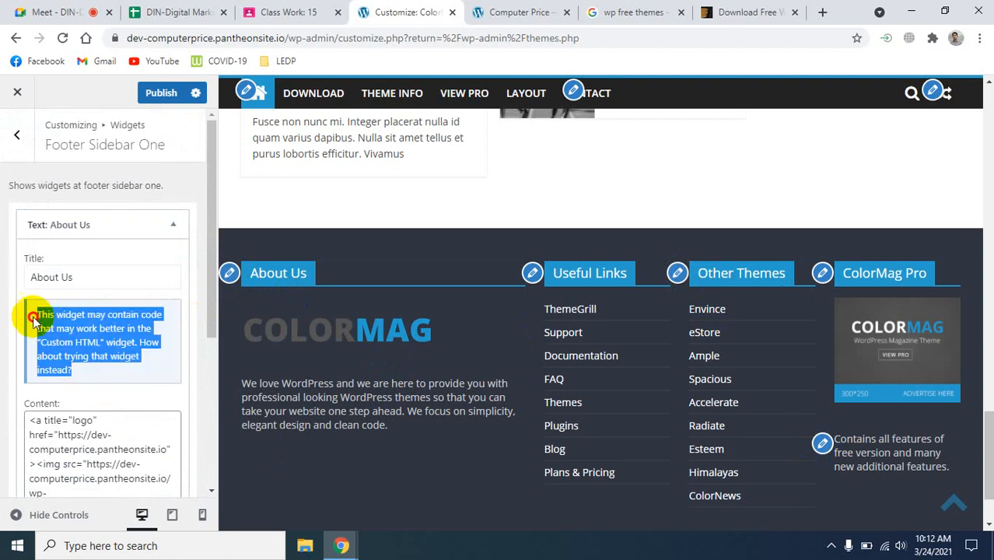
click(121, 381)
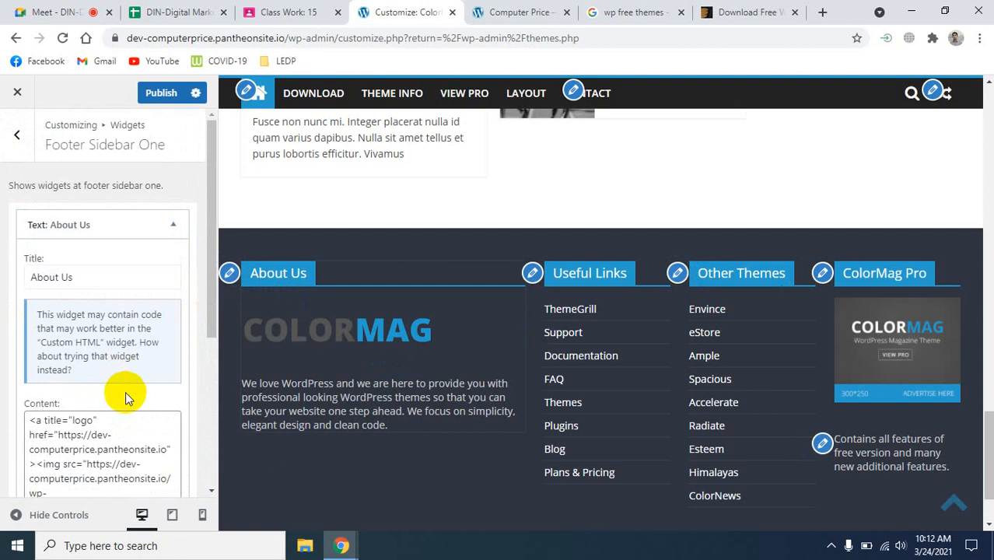
scroll(127, 395, down, 4)
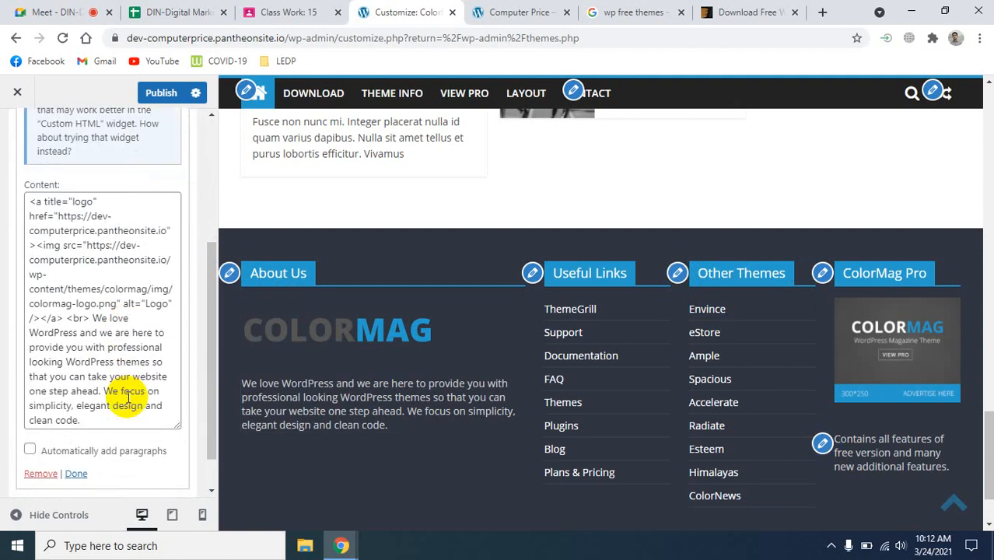
scroll(129, 397, up, 3)
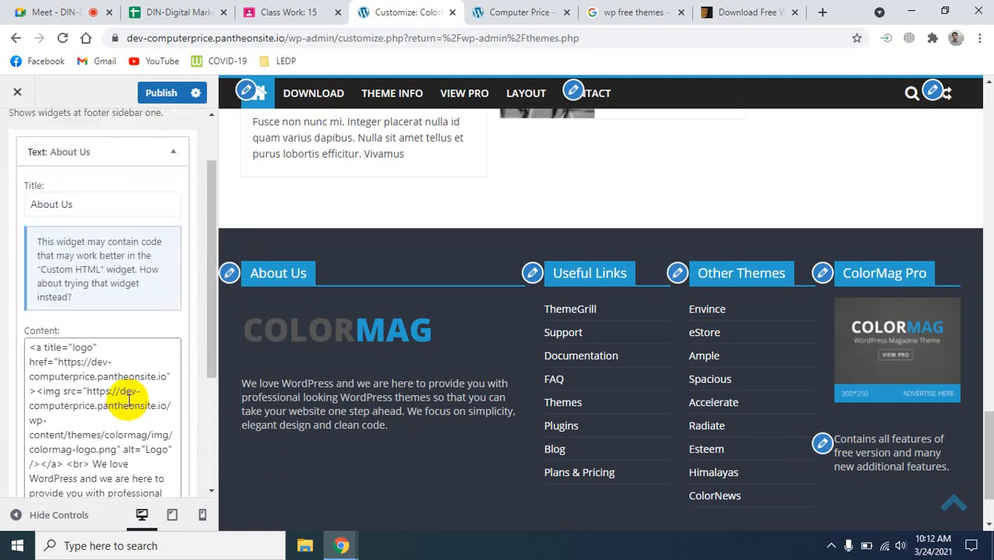
drag(86, 307, 34, 238)
scroll(129, 358, down, 3)
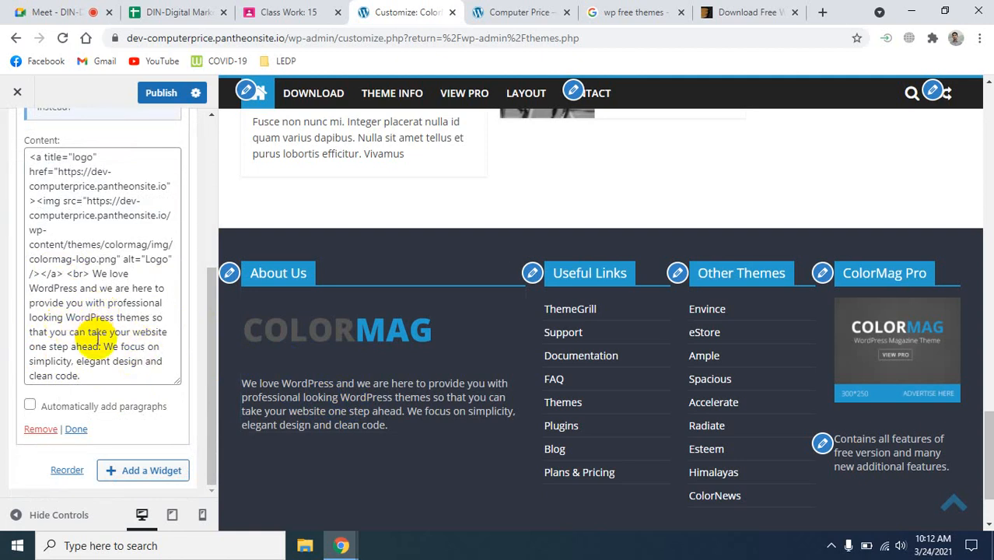
scroll(98, 345, up, 3)
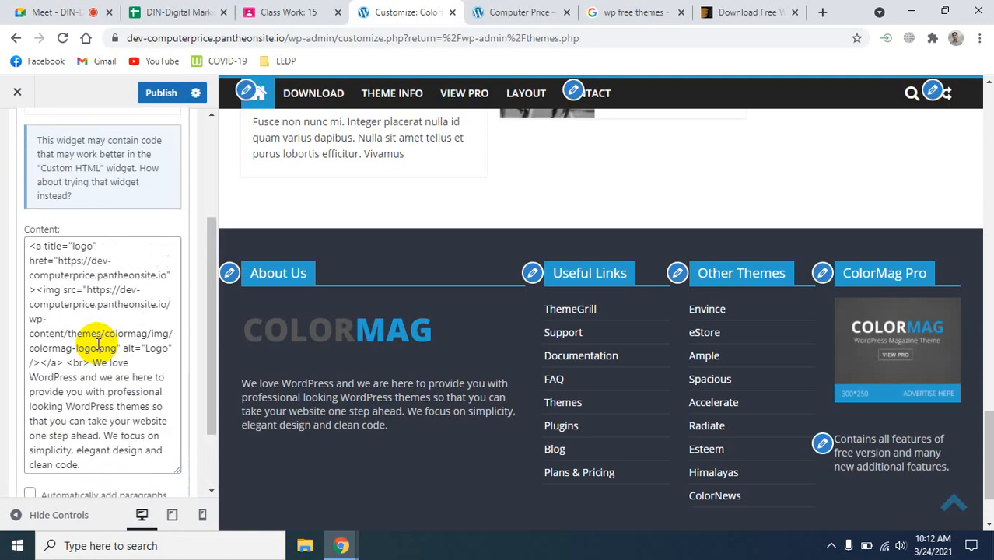
scroll(98, 345, down, 3)
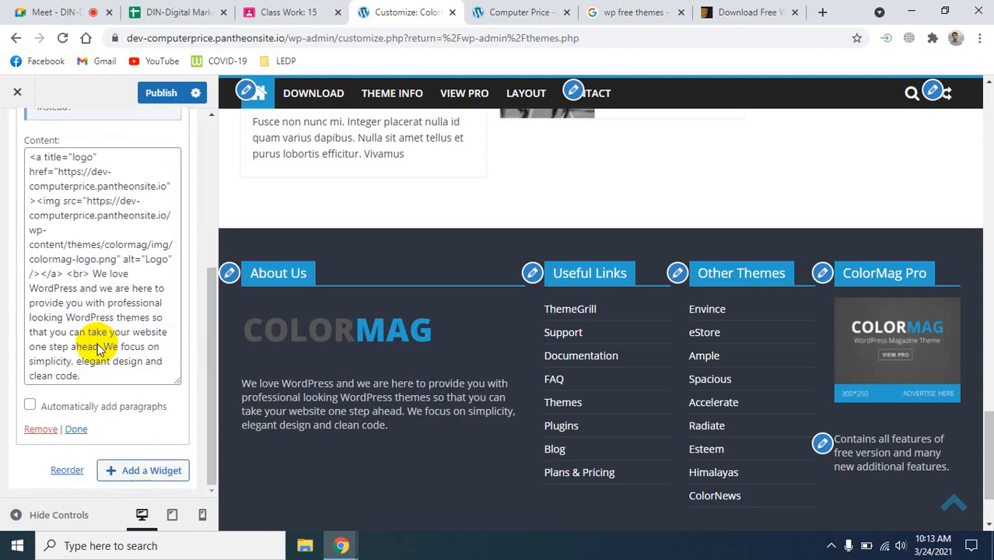
scroll(99, 342, up, 3)
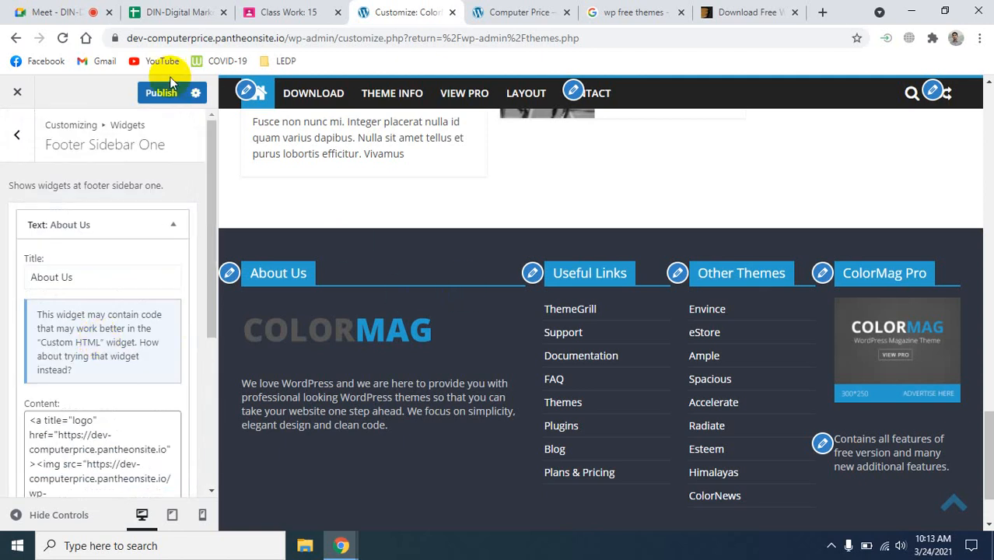
- Close the Customizer without publishing and go back to the Themes page
click(11, 94)
click(566, 137)
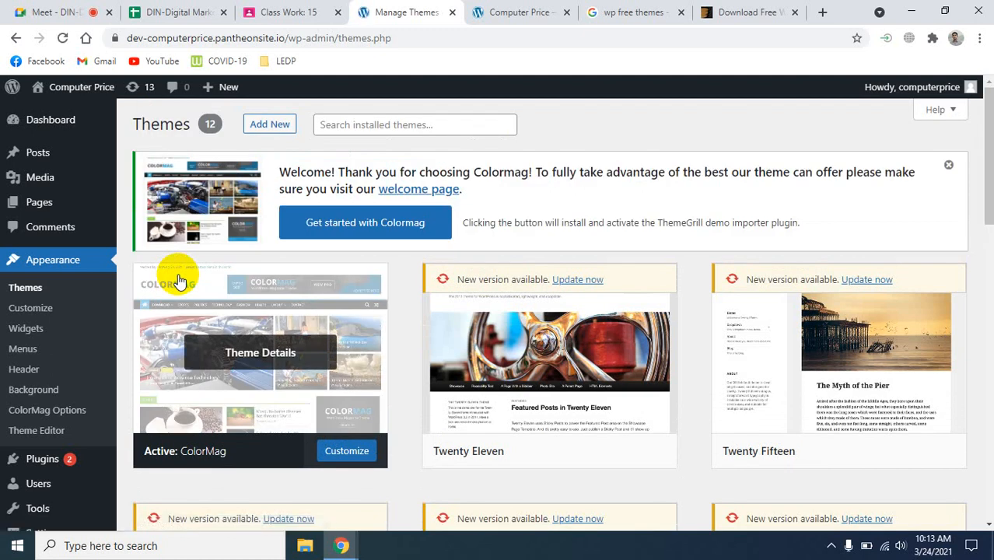
- Look over the Computer Price front page as visitors see it with ColorMag, and return to the Themes page
click(485, 14)
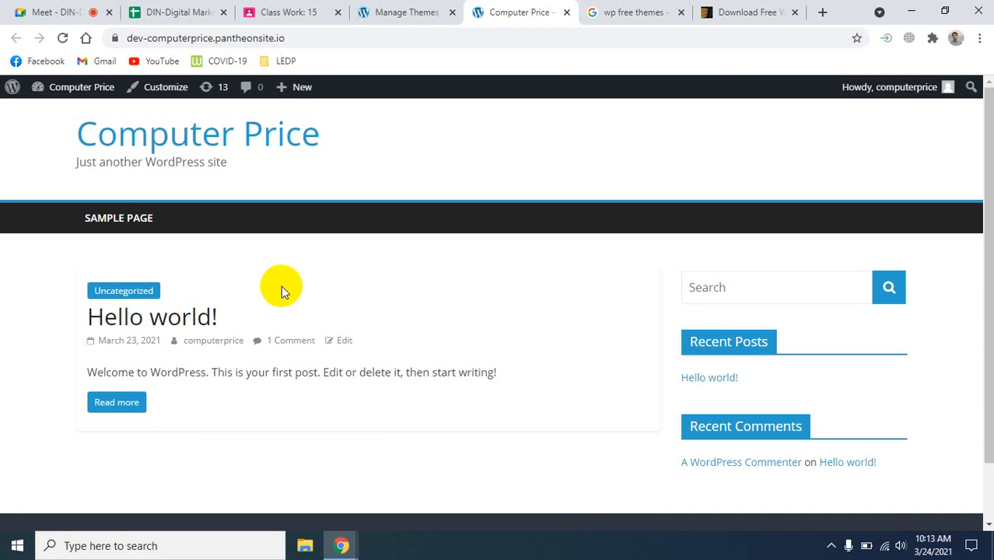
scroll(281, 285, down, 1)
scroll(323, 320, up, 1)
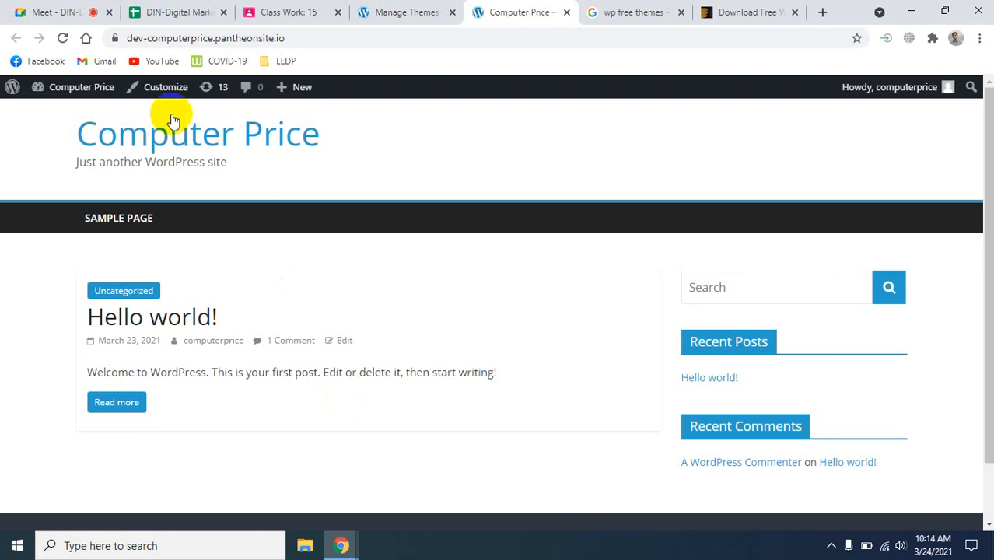
click(408, 12)
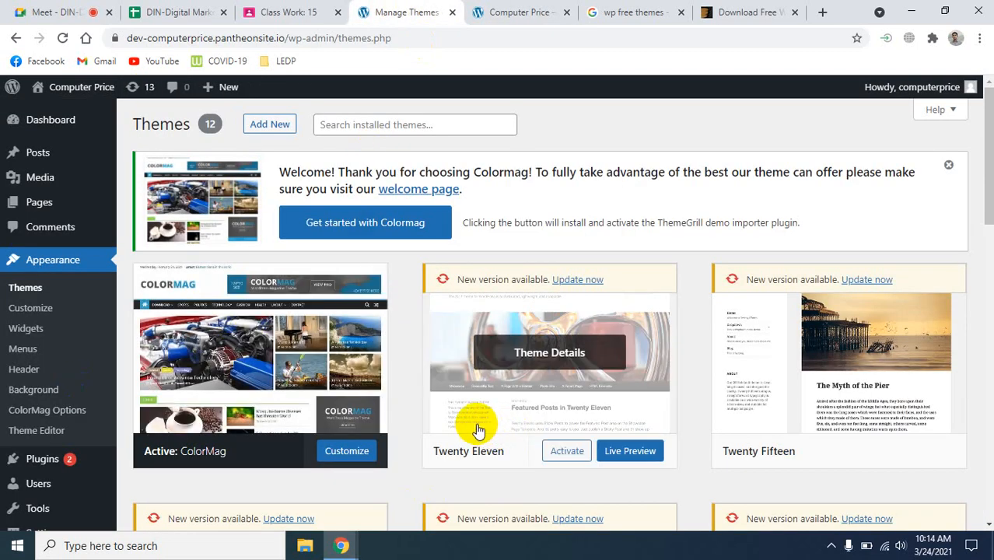
mouse_move(42, 217)
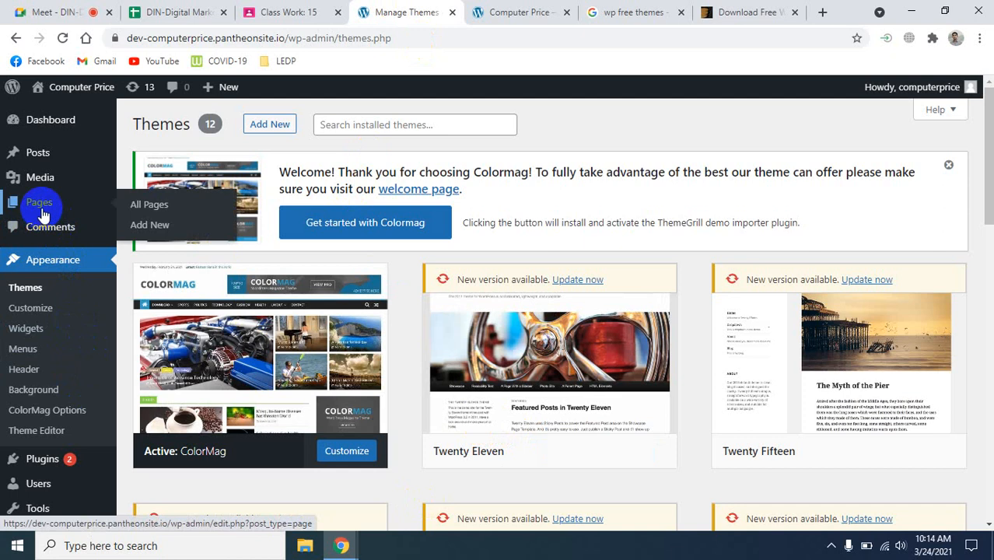
- Open the Privacy Policy draft for editing from the list of all pages and dismiss the block editor's welcome guide
click(144, 204)
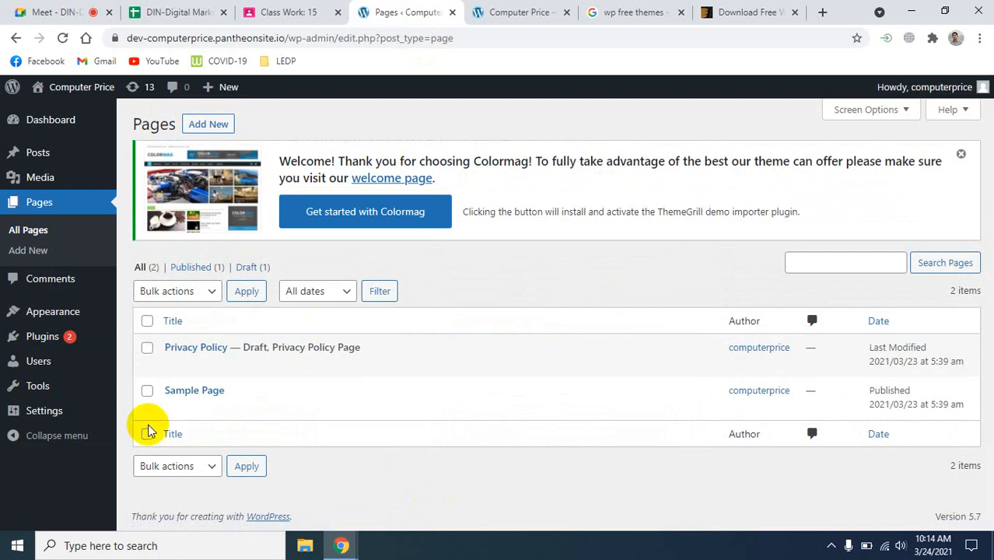
mouse_move(188, 374)
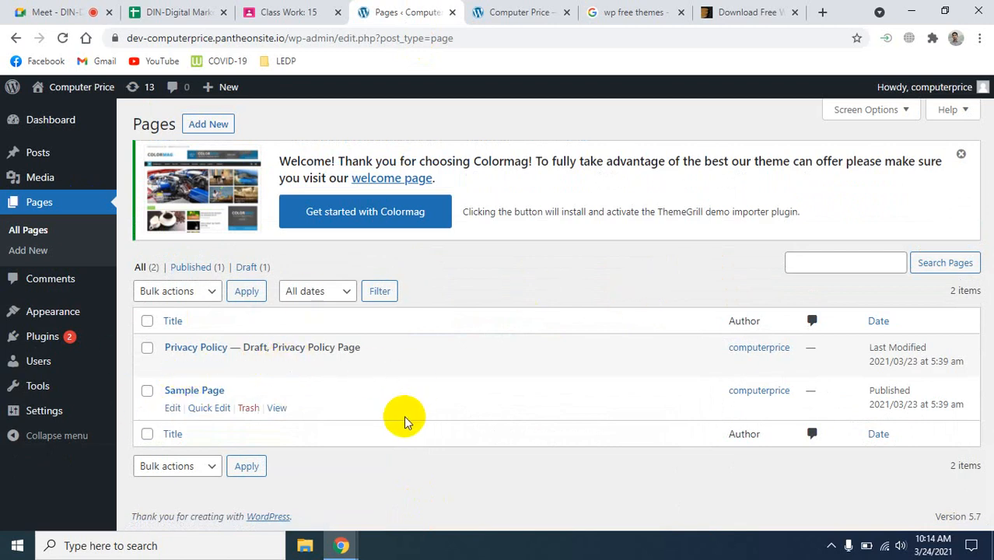
mouse_move(168, 398)
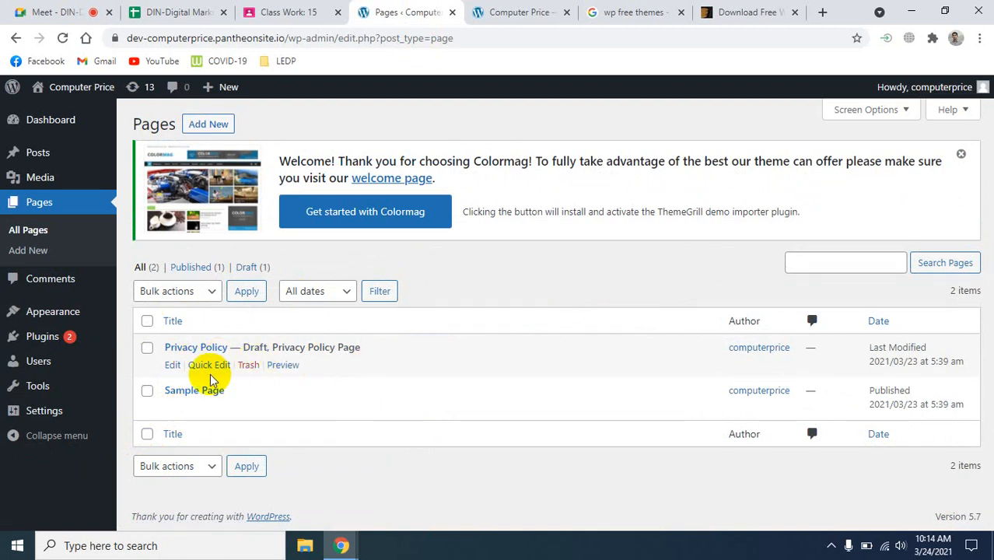
click(173, 367)
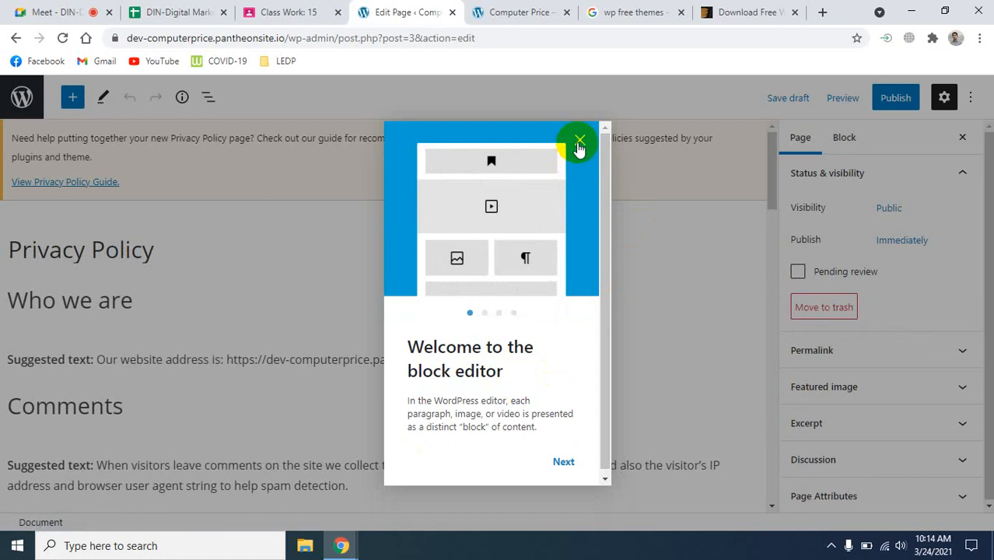
click(573, 460)
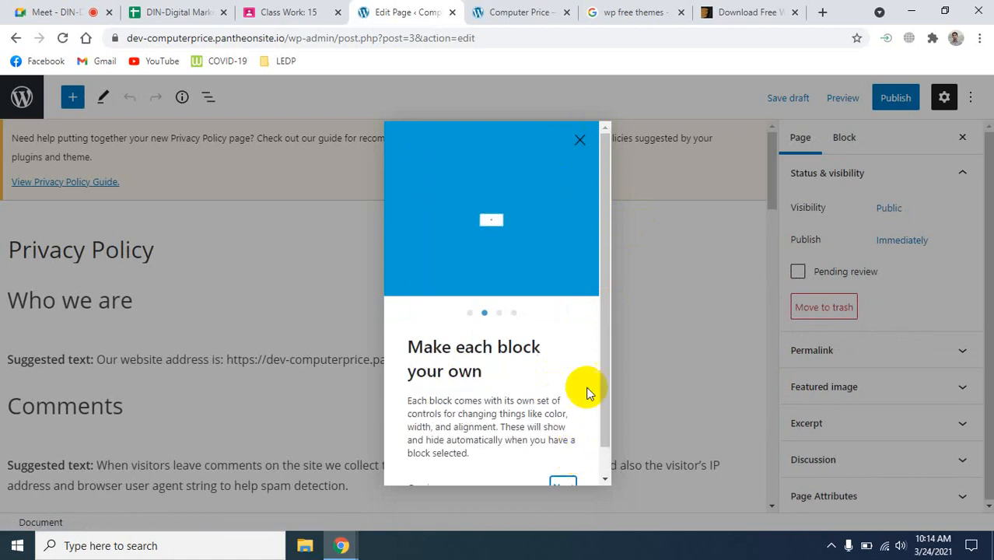
click(582, 139)
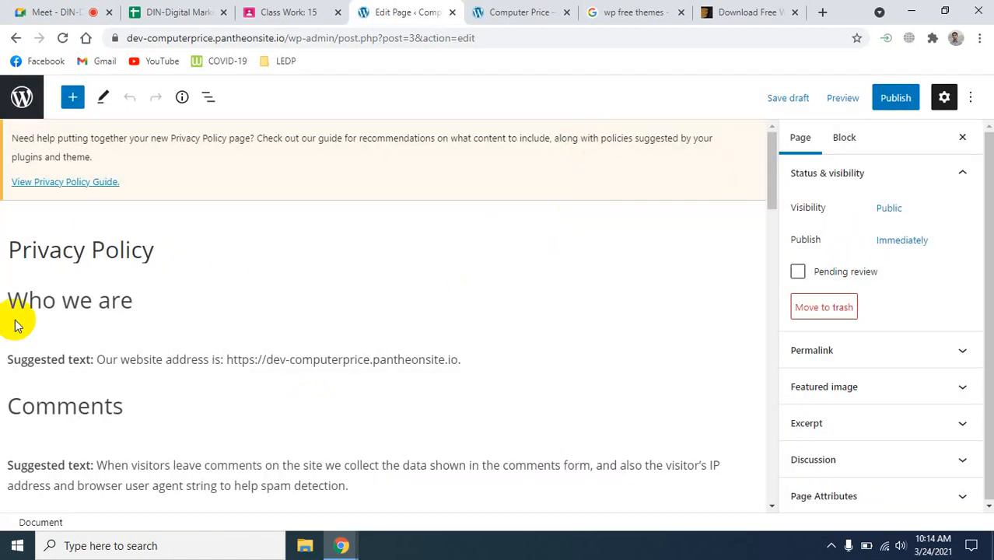
- Skim the whole Privacy Policy draft, from Who we are down to Where we send your data and the Page Settings
scroll(55, 404, down, 5)
scroll(67, 414, down, 5)
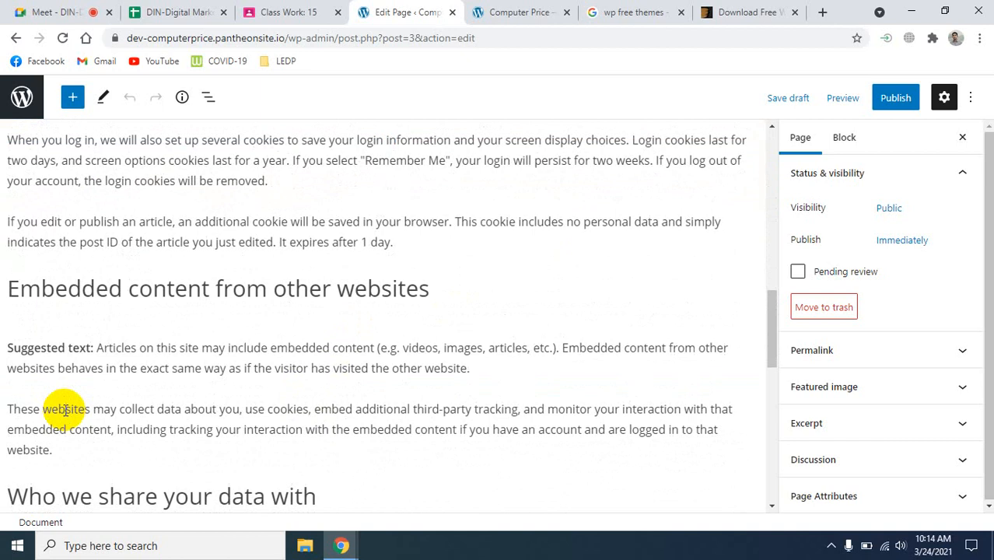
scroll(66, 415, down, 5)
scroll(66, 415, down, 2)
scroll(64, 415, up, 17)
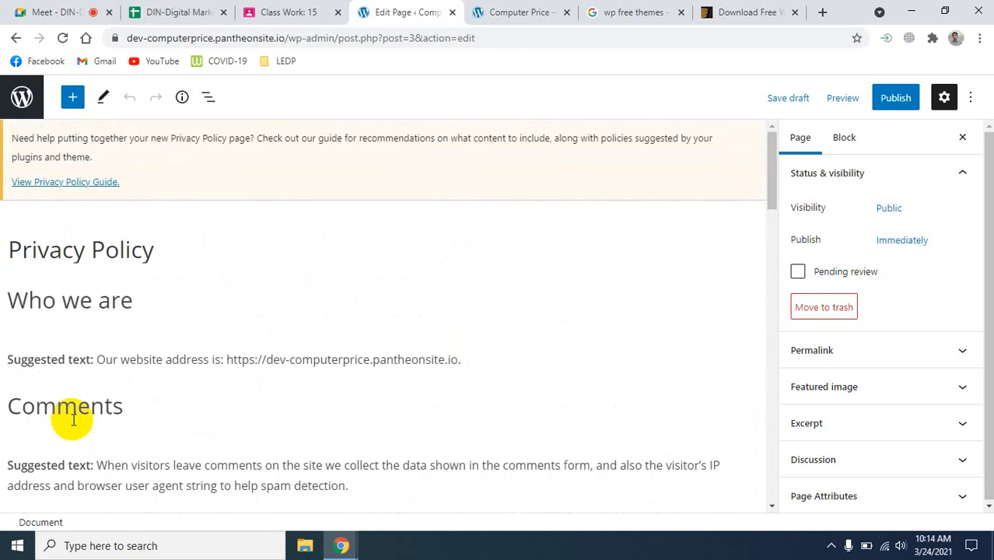
scroll(167, 440, down, 3)
scroll(176, 438, down, 4)
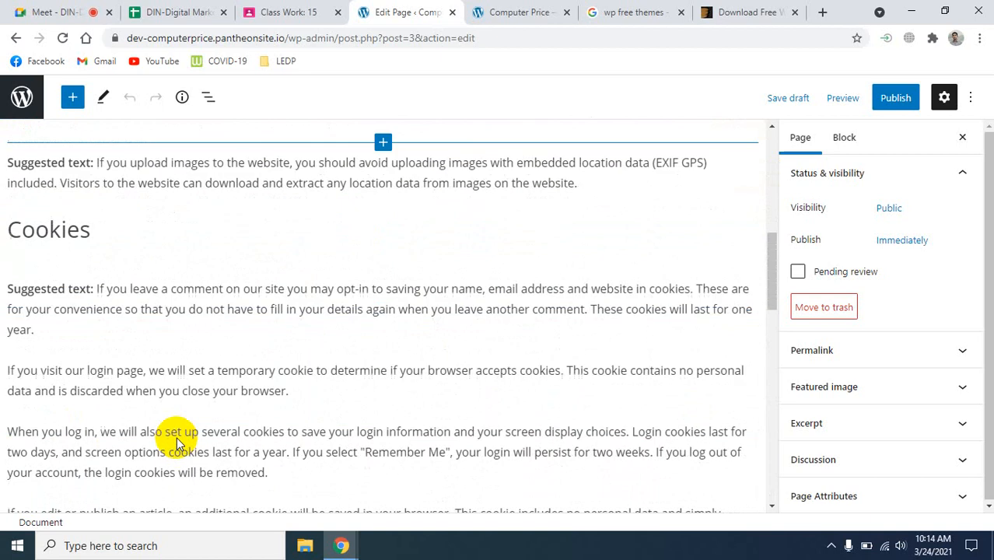
scroll(178, 436, down, 3)
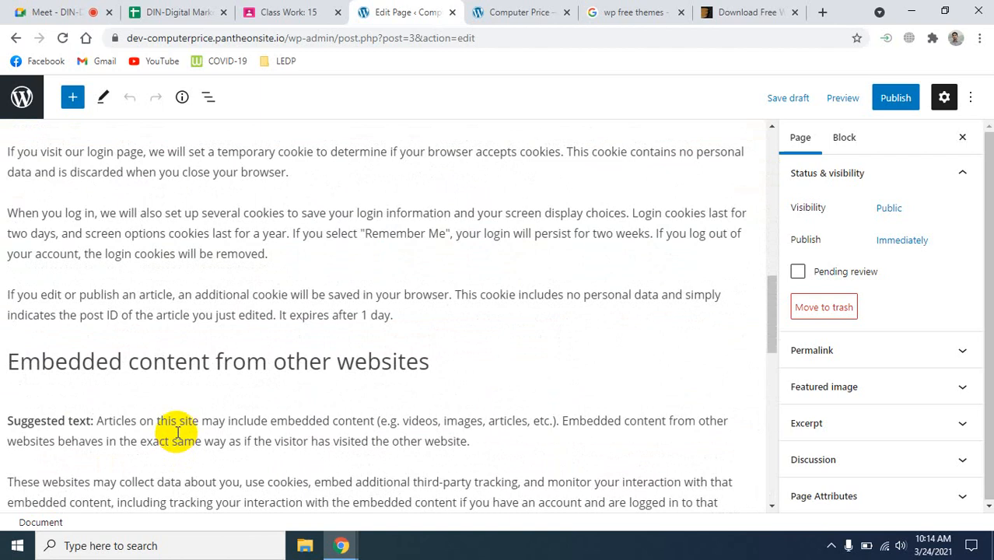
scroll(177, 434, down, 10)
scroll(200, 422, up, 15)
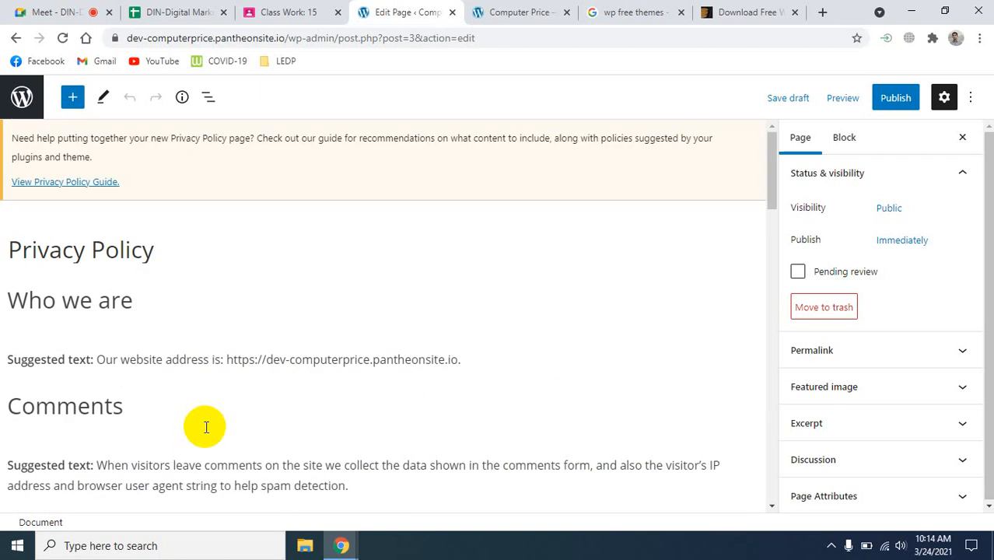
scroll(181, 368, down, 5)
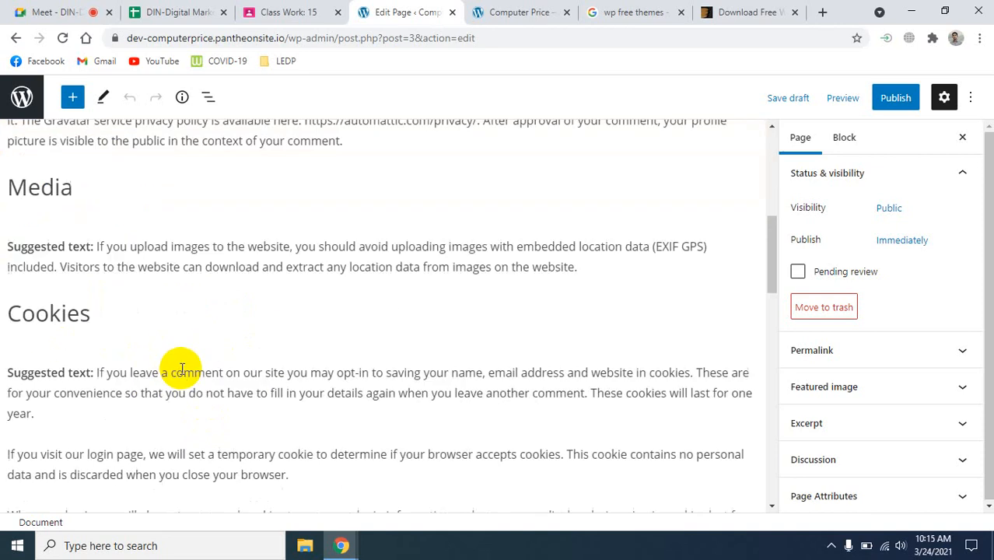
scroll(181, 369, down, 15)
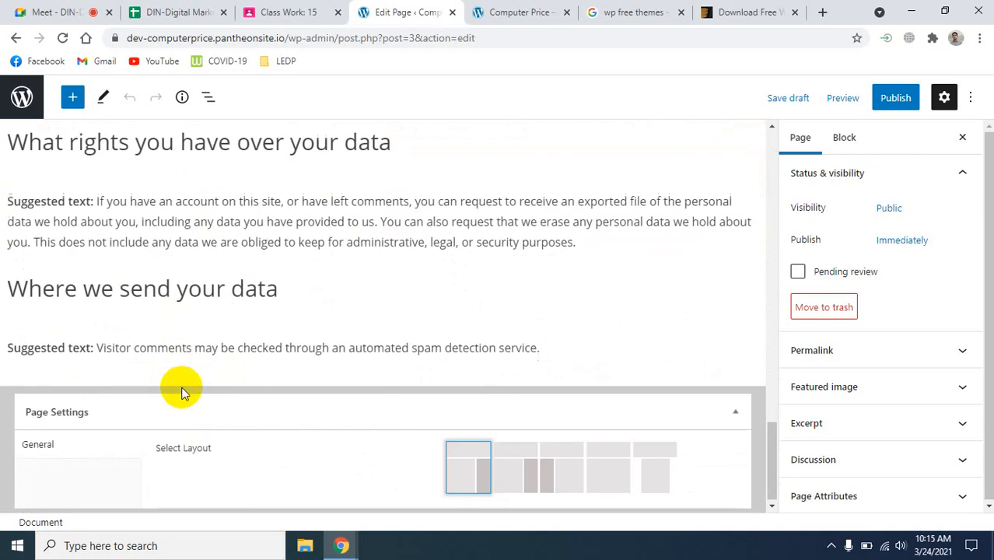
scroll(181, 391, up, 15)
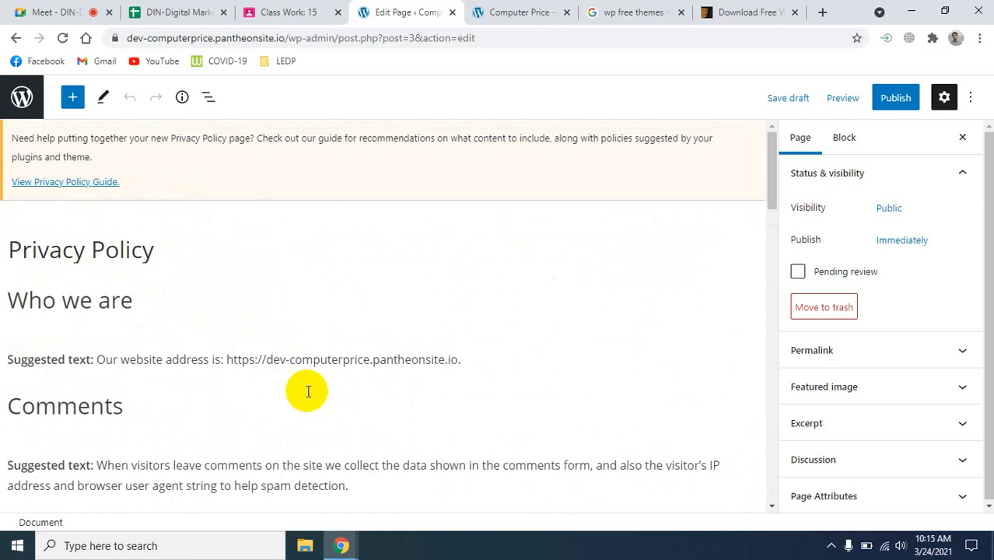
- Read the Comments, Media, Cookies and Embedded content sections of the draft, checking the Media paragraph and heading blocks
scroll(163, 320, down, 1)
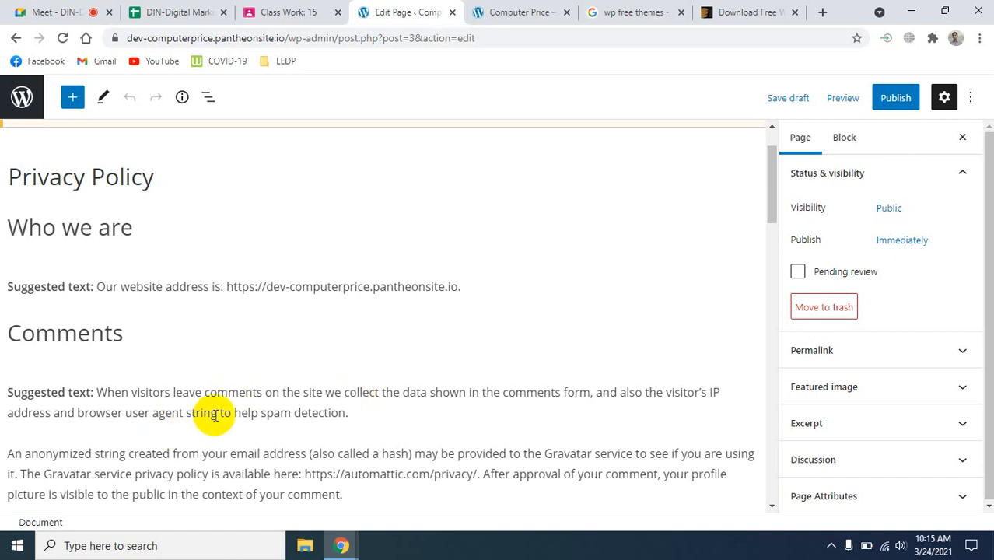
scroll(261, 402, down, 1)
scroll(260, 402, down, 2)
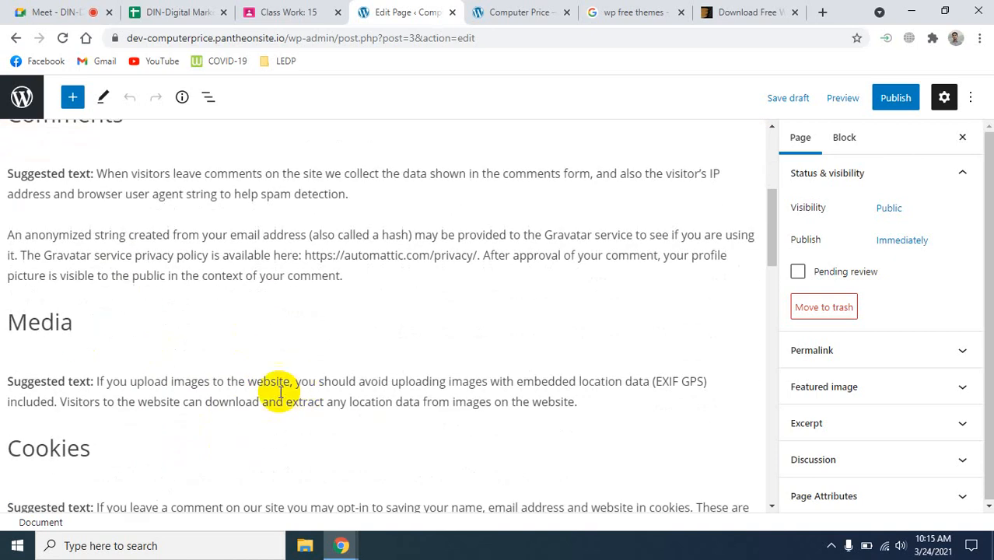
click(70, 372)
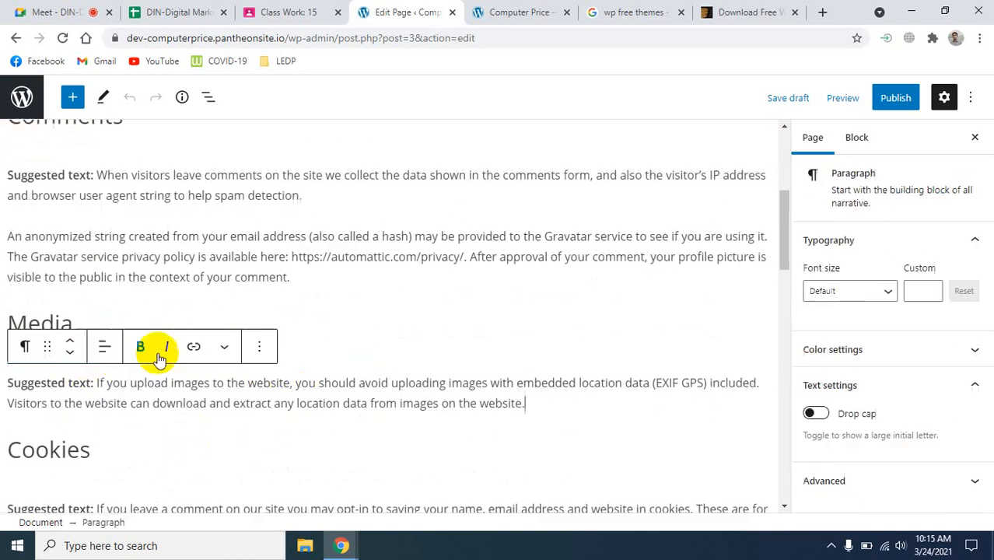
click(445, 299)
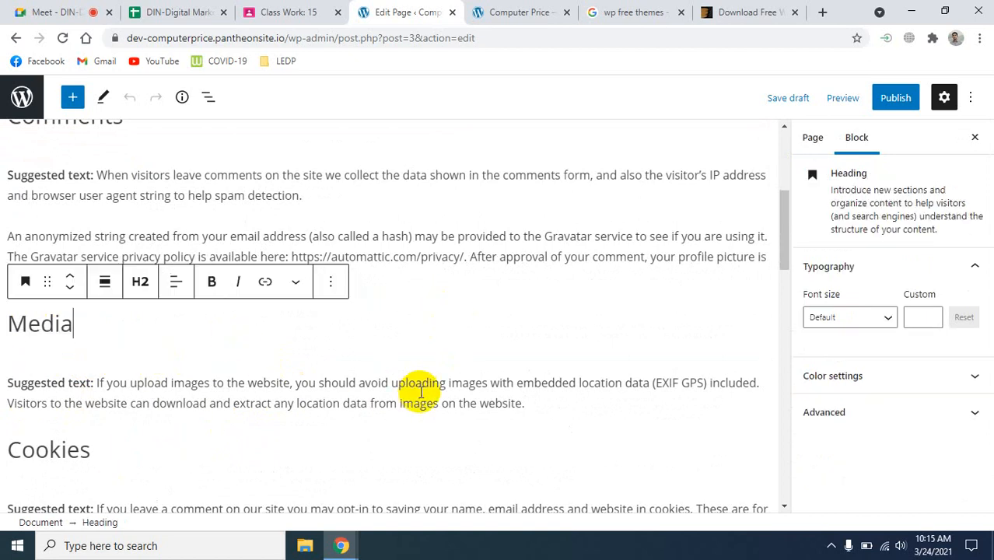
scroll(420, 389, down, 2)
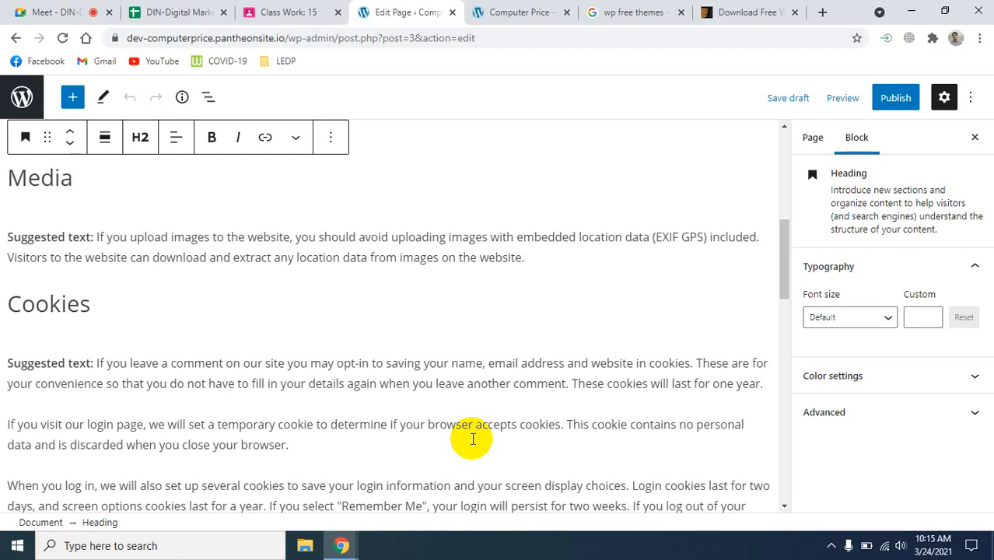
scroll(400, 418, down, 2)
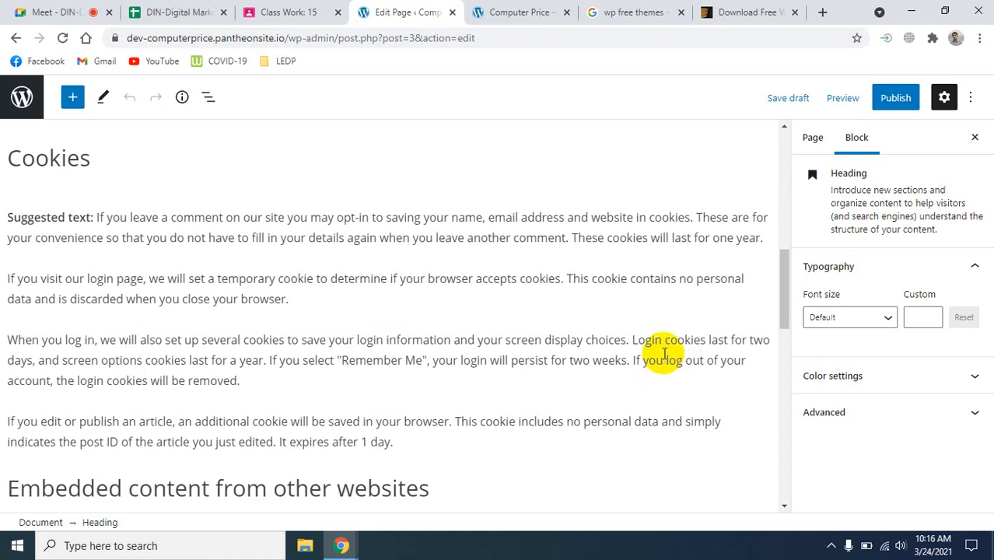
mouse_move(667, 328)
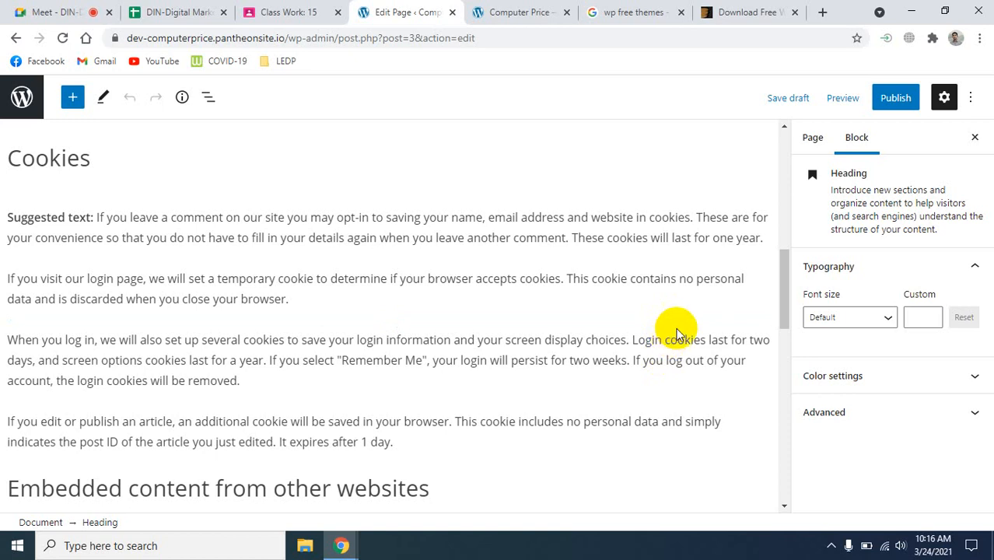
scroll(347, 364, down, 3)
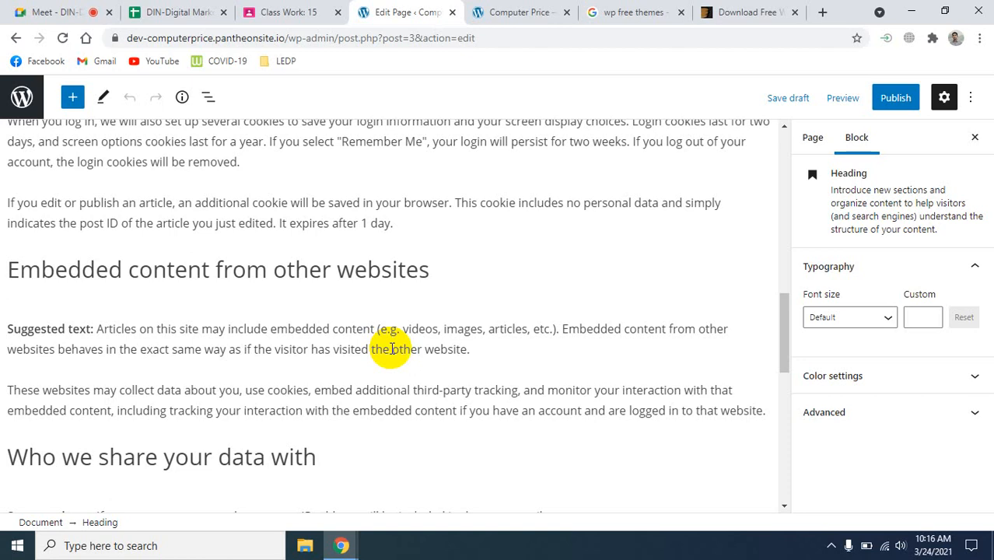
- Switch to the Google Meet call and look through its list of participants
click(35, 12)
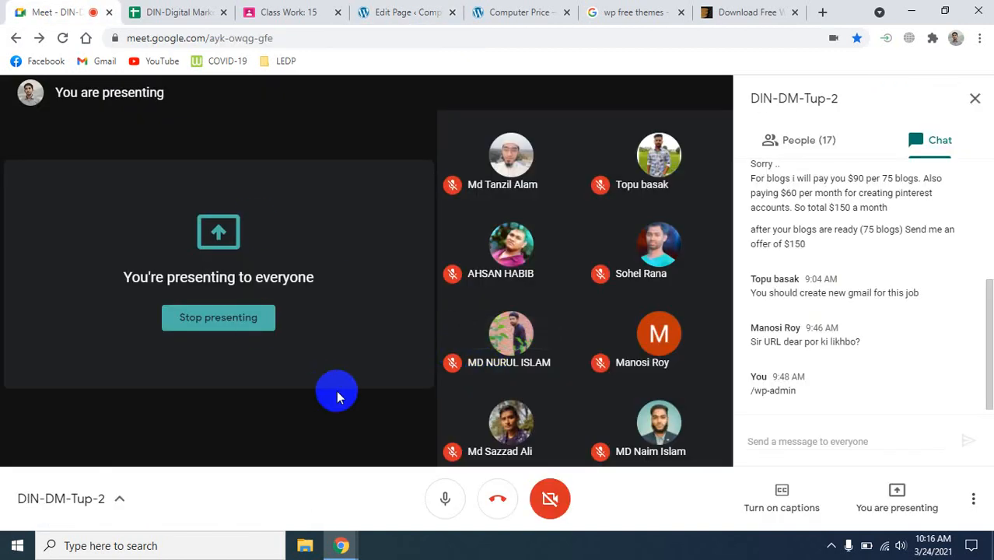
click(830, 147)
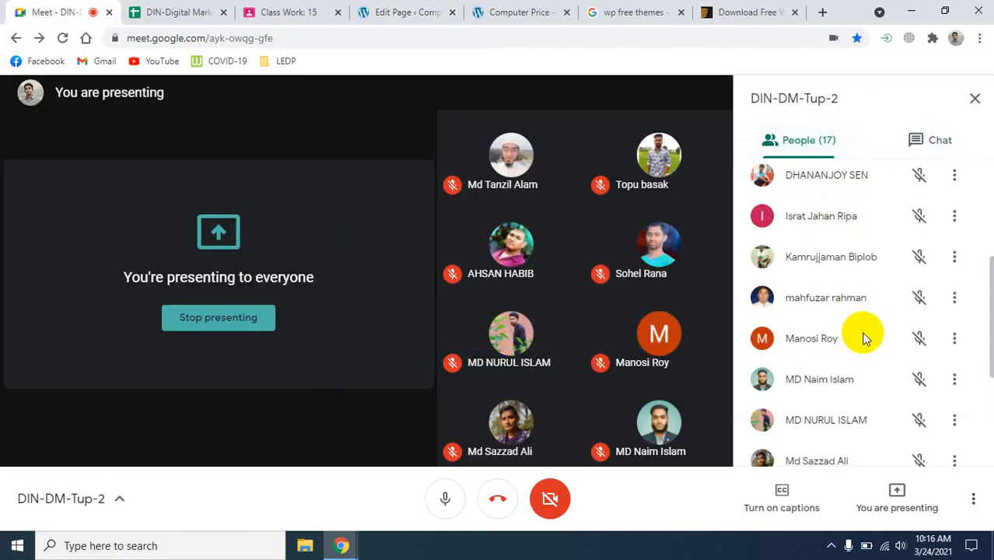
scroll(866, 338, down, 3)
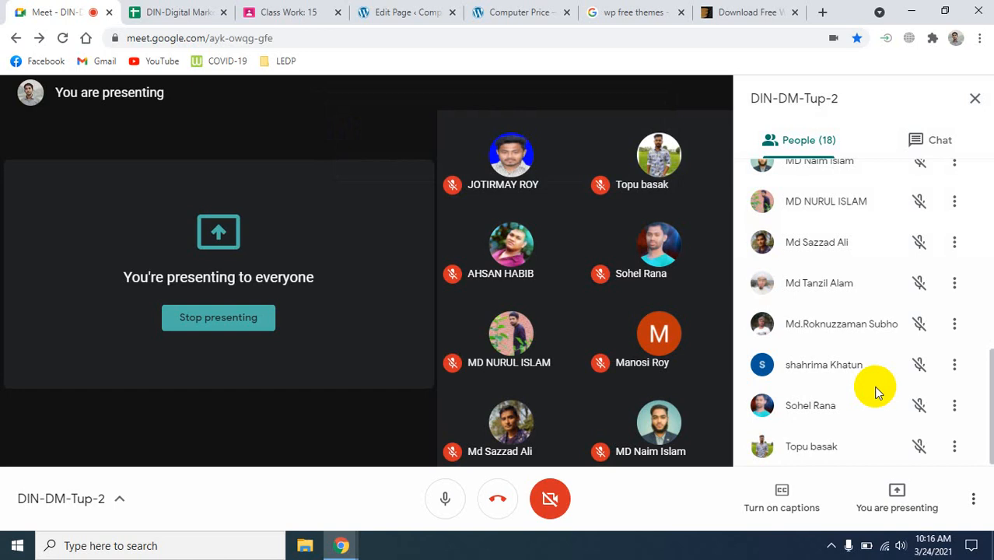
scroll(873, 386, up, 5)
scroll(873, 386, up, 1)
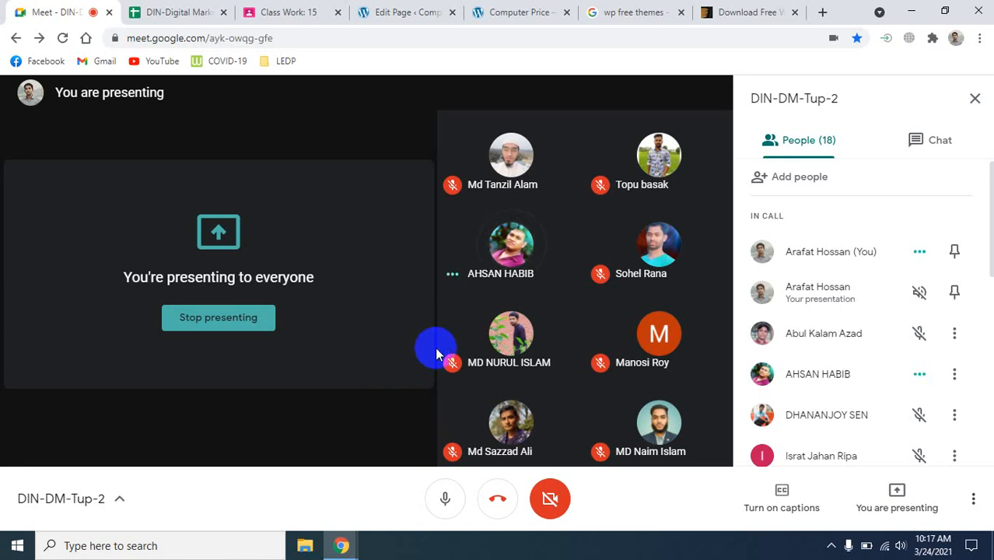
- Return to the Privacy Policy draft in WordPress and read its remaining sections through the Where we send your data paragraph
click(434, 14)
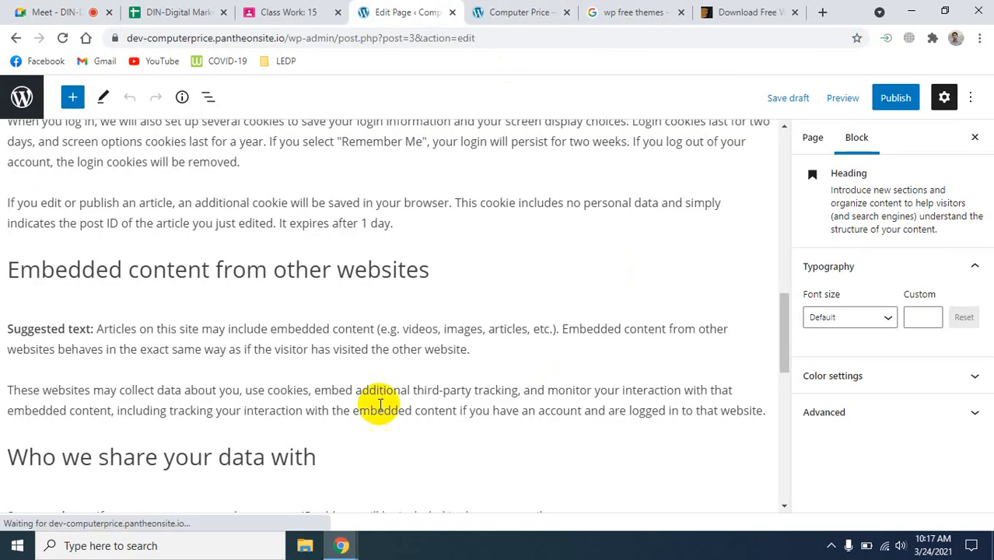
scroll(248, 377, down, 2)
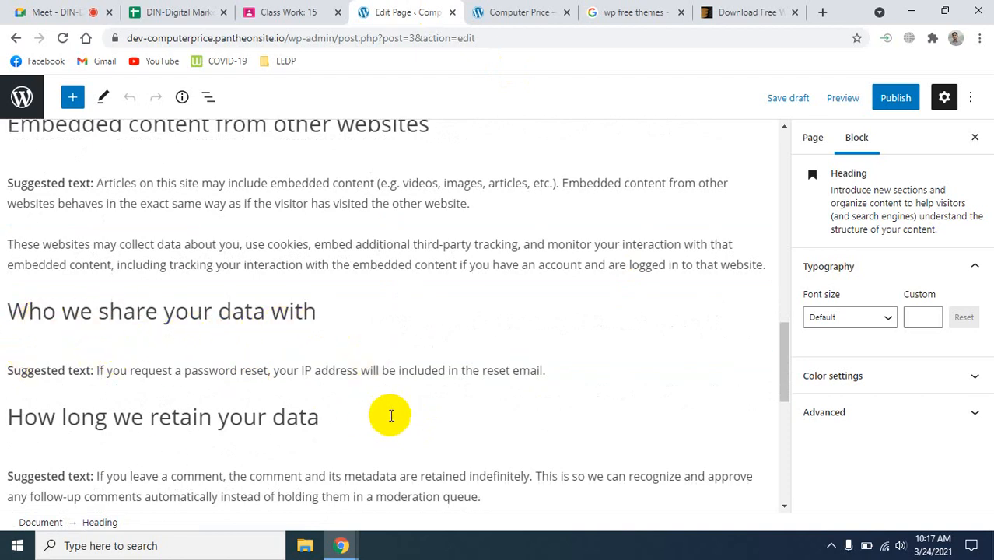
scroll(388, 416, down, 2)
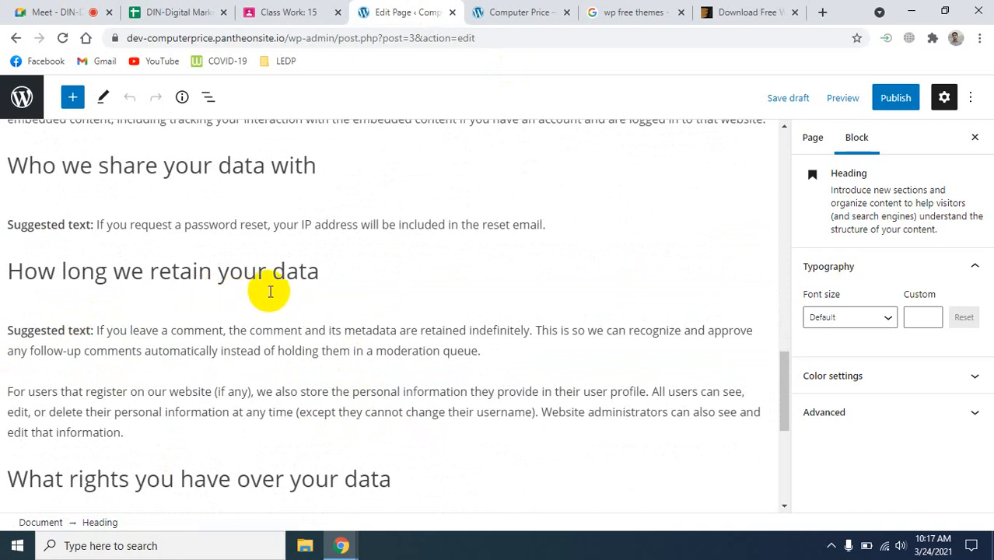
scroll(270, 292, down, 2)
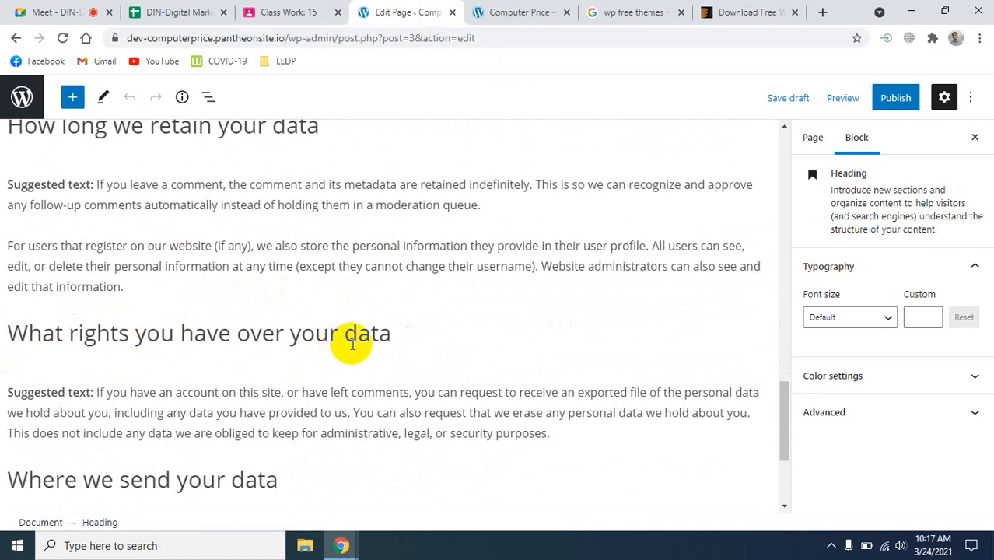
scroll(351, 342, down, 3)
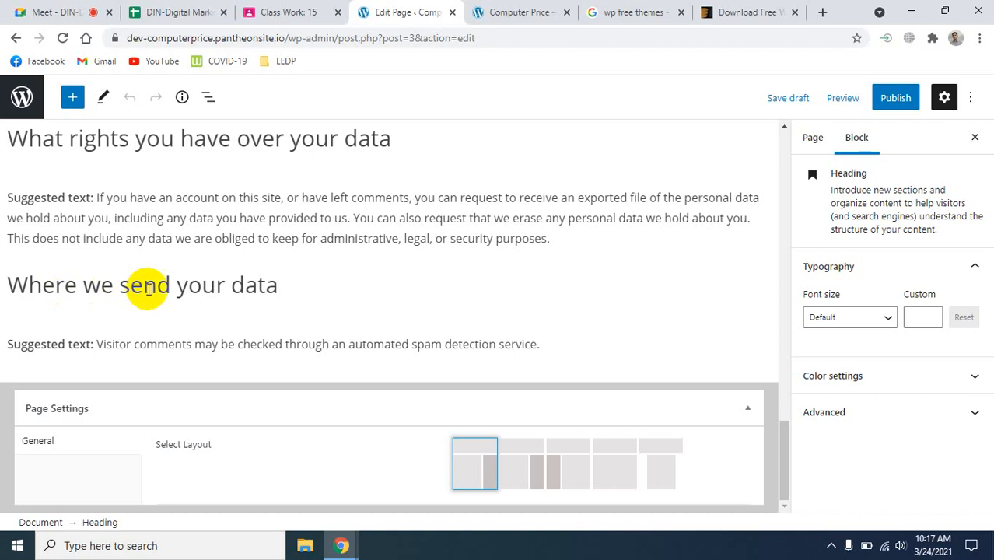
mouse_move(557, 322)
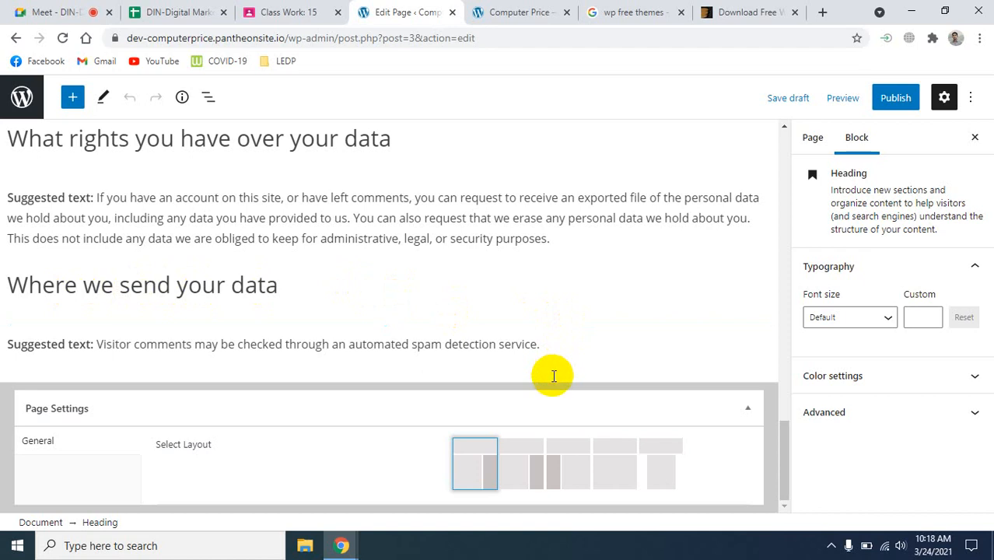
click(338, 354)
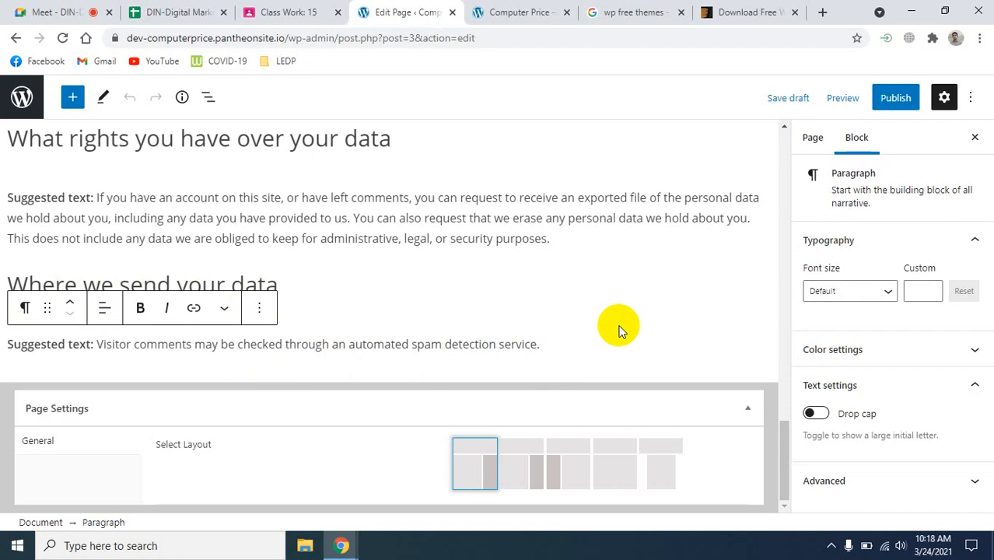
- Publish the Privacy Policy page with public visibility and immediate publication
scroll(626, 324, up, 20)
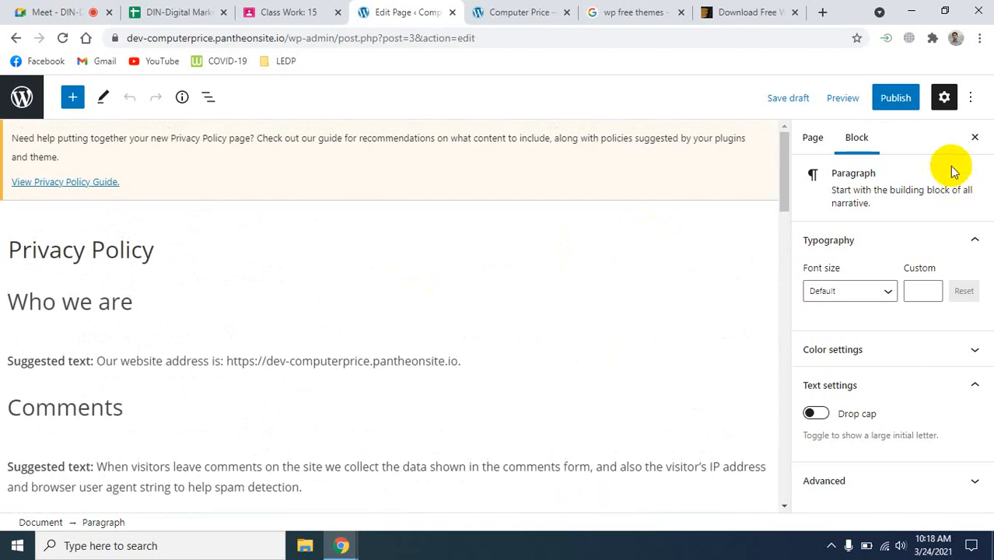
click(893, 104)
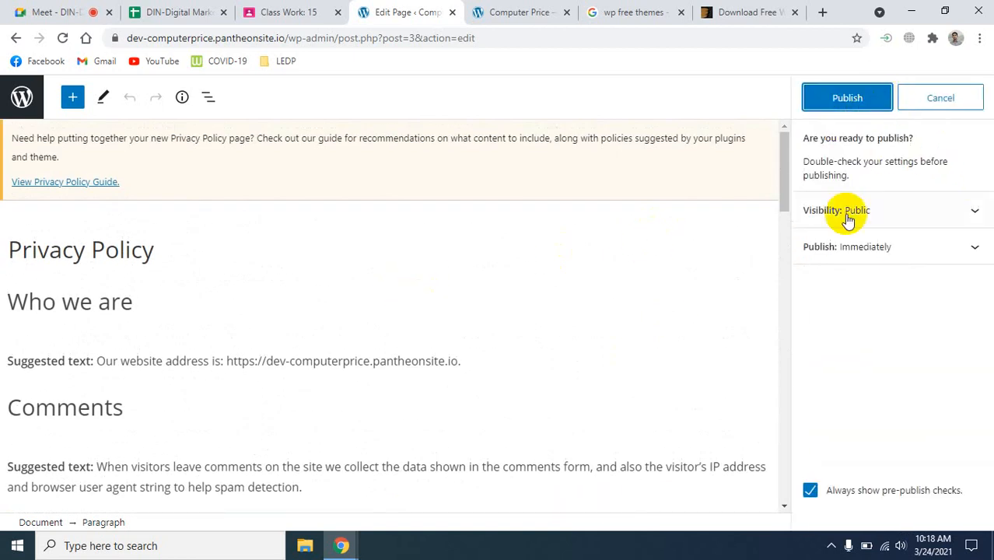
click(862, 105)
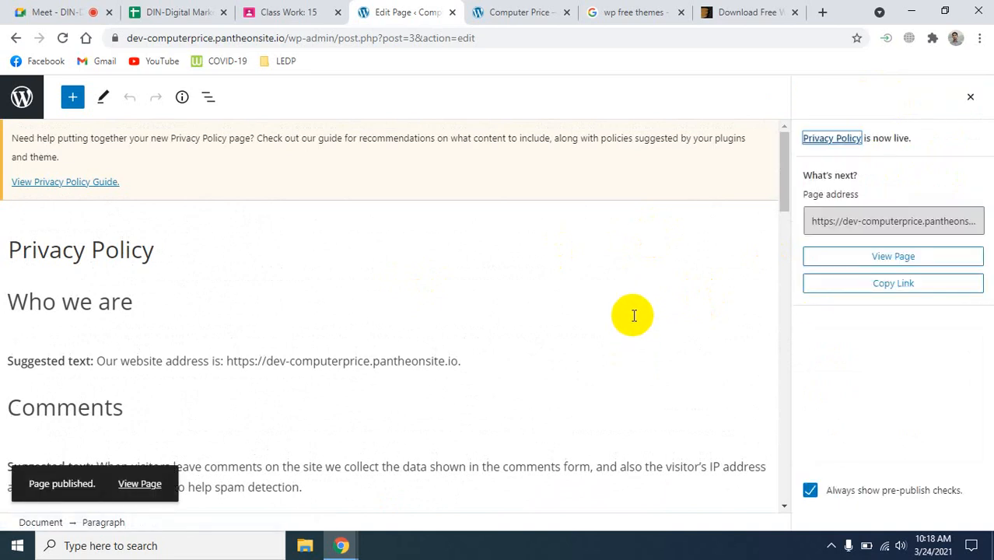
- Reload the live Computer Price site and view its Sample Page and Privacy Policy page from the site navigation
click(520, 12)
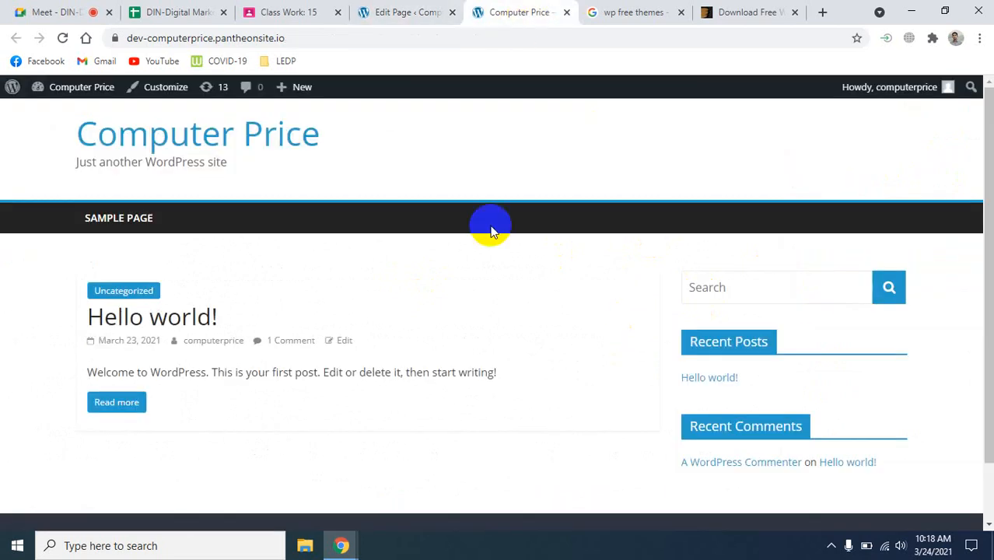
click(60, 39)
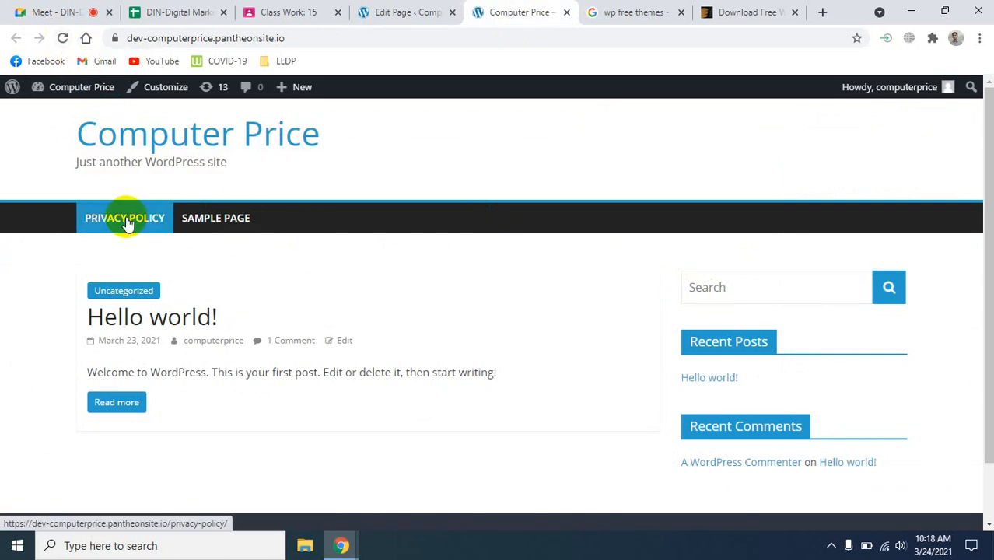
click(229, 224)
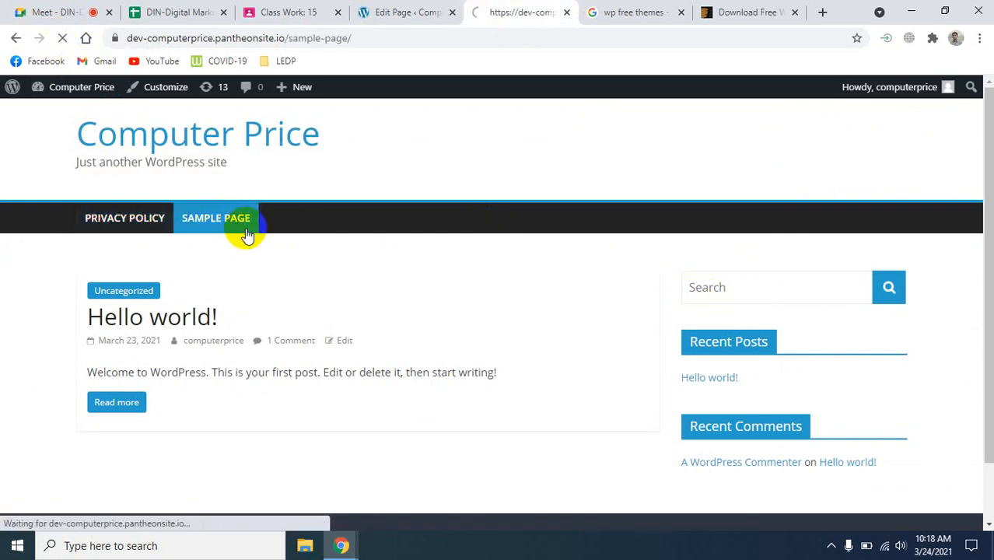
click(140, 224)
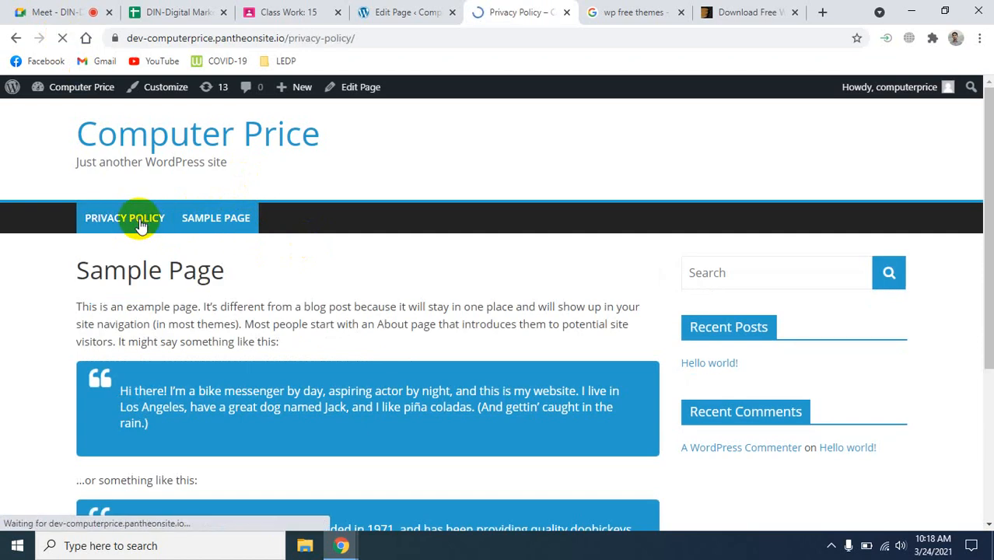
- Look through the live Privacy Policy page from Who we are to Where we send your data and the footer
scroll(392, 347, down, 15)
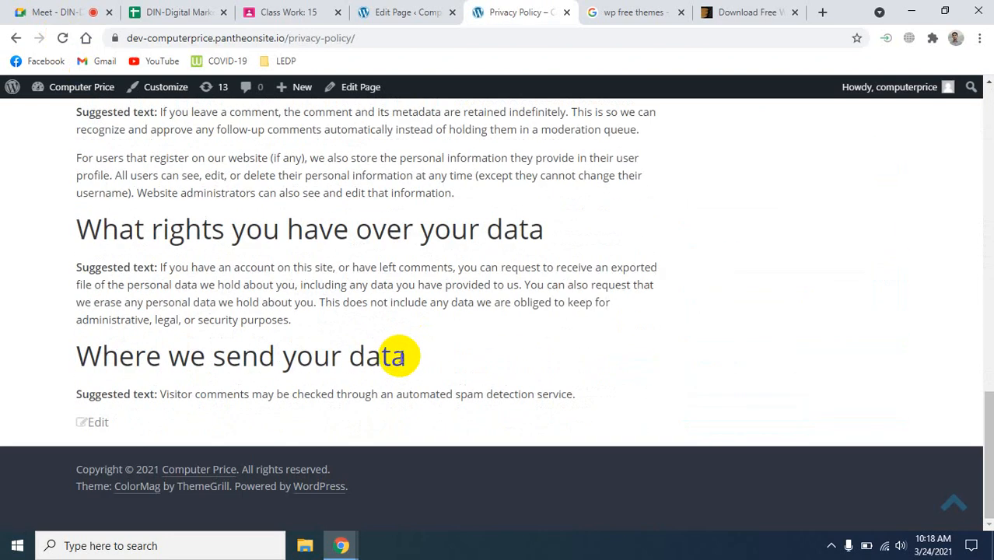
scroll(398, 357, up, 15)
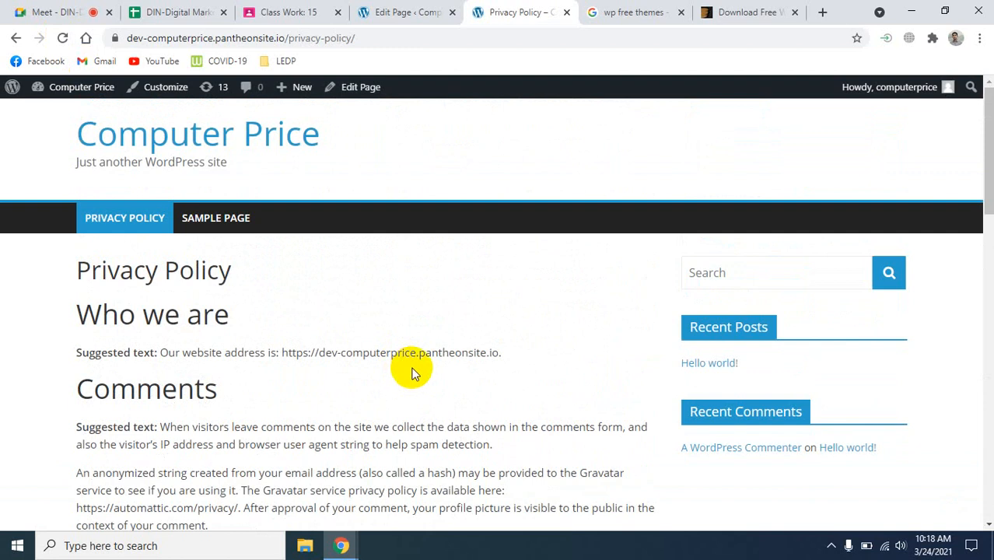
scroll(412, 372, down, 15)
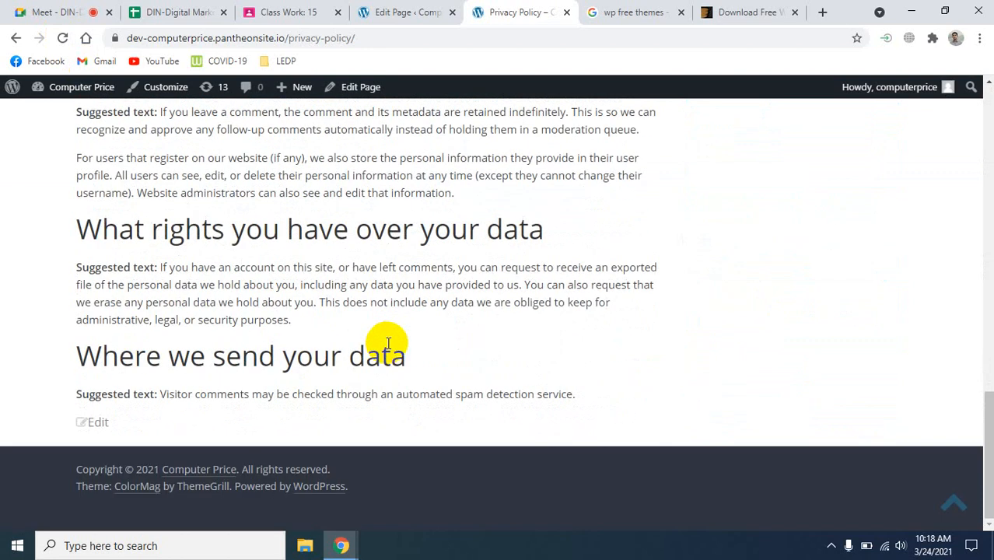
scroll(362, 356, up, 2)
scroll(362, 356, up, 10)
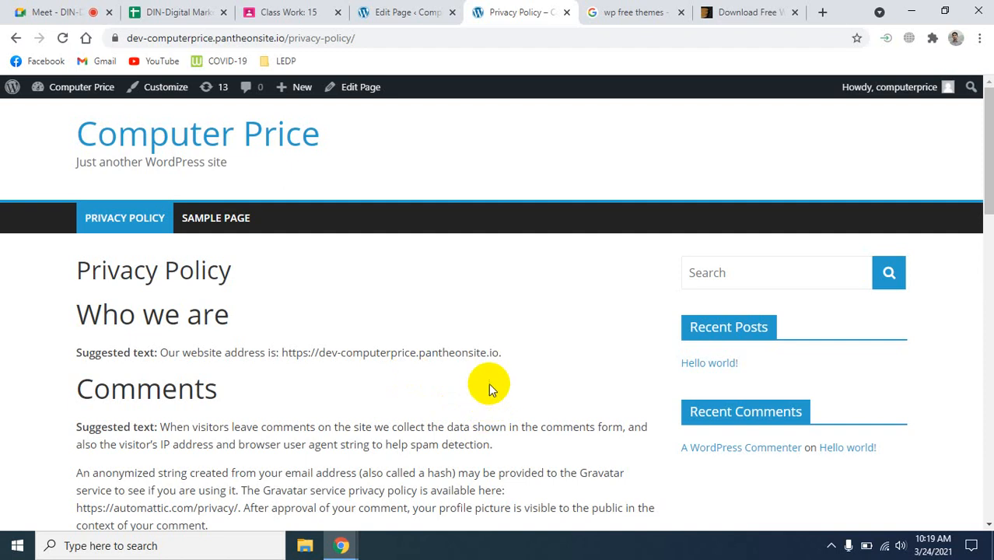
- Return to the Privacy Policy editor and leave it for the list of all pages
click(381, 12)
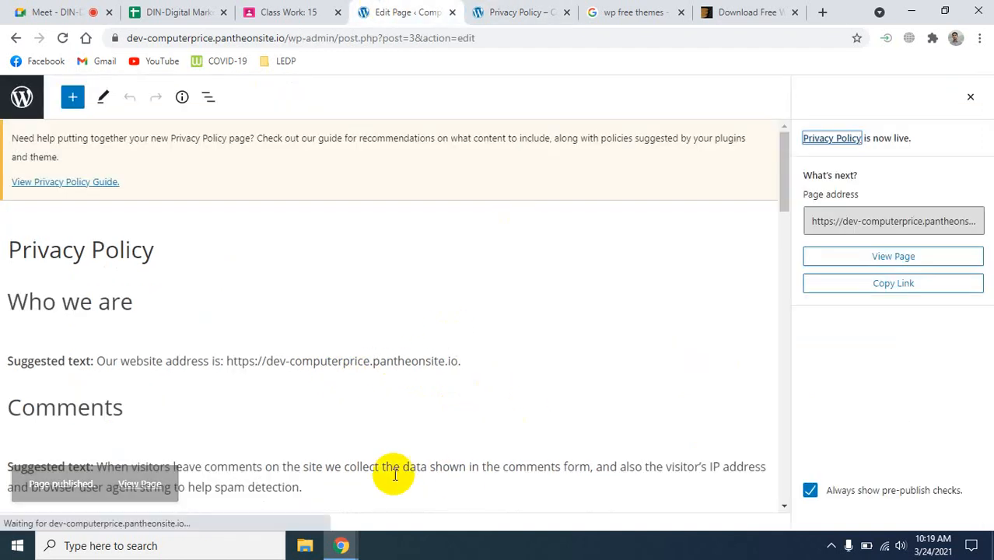
scroll(196, 448, down, 2)
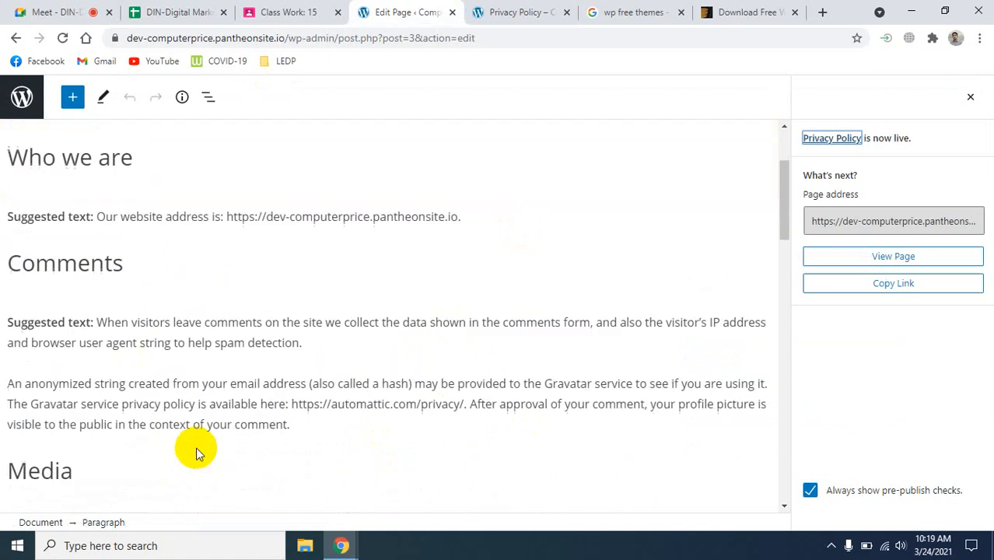
scroll(196, 443, up, 2)
click(20, 102)
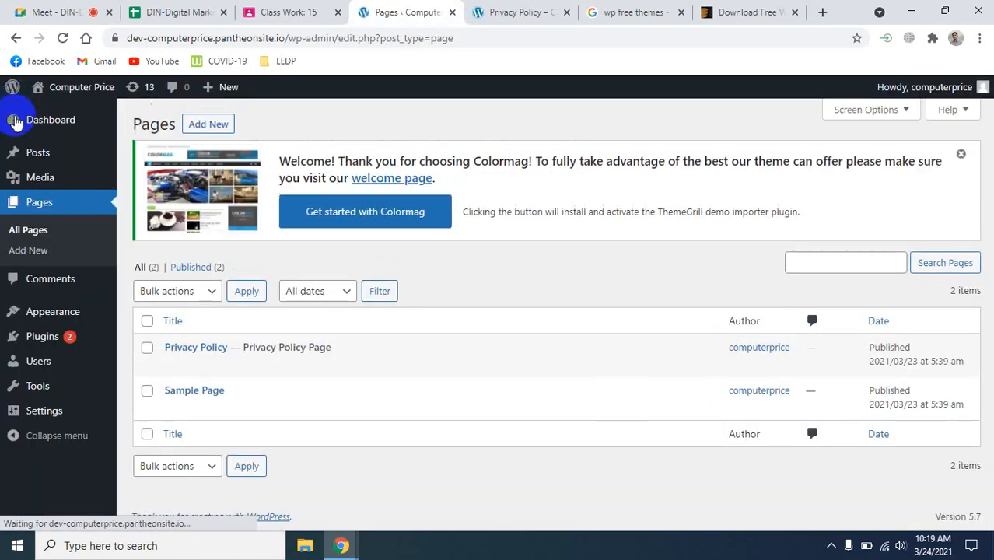
- Add a new page to the site and title it Contact Us
mouse_move(67, 323)
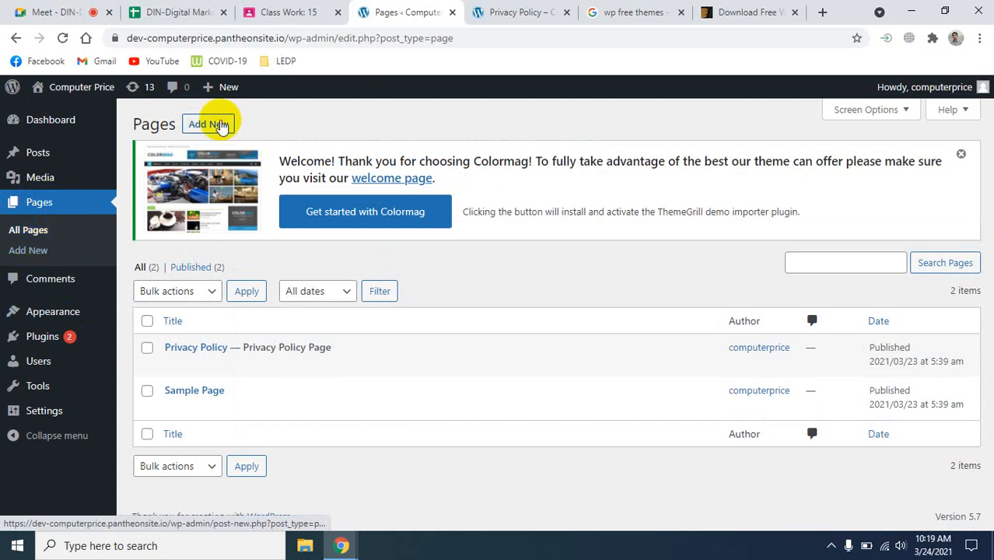
click(69, 205)
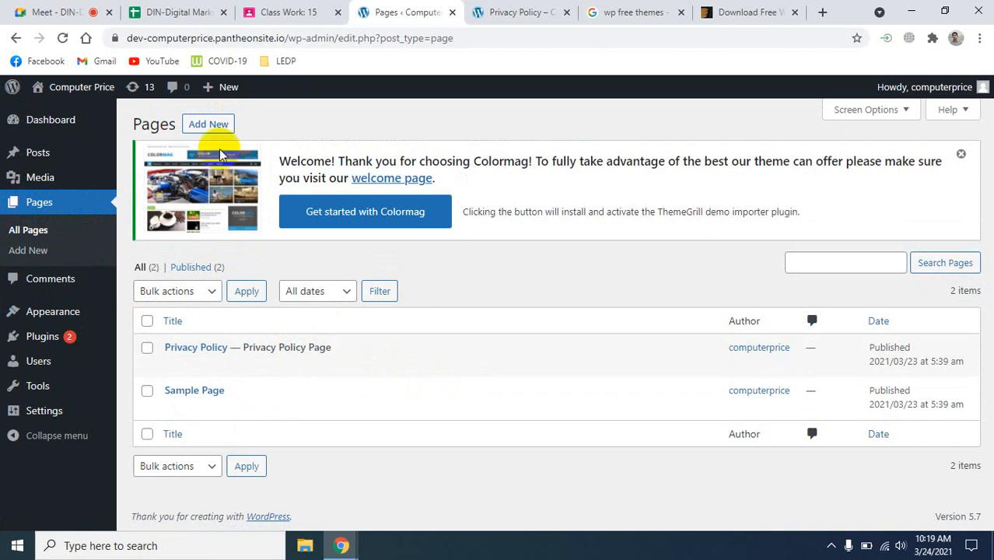
click(35, 257)
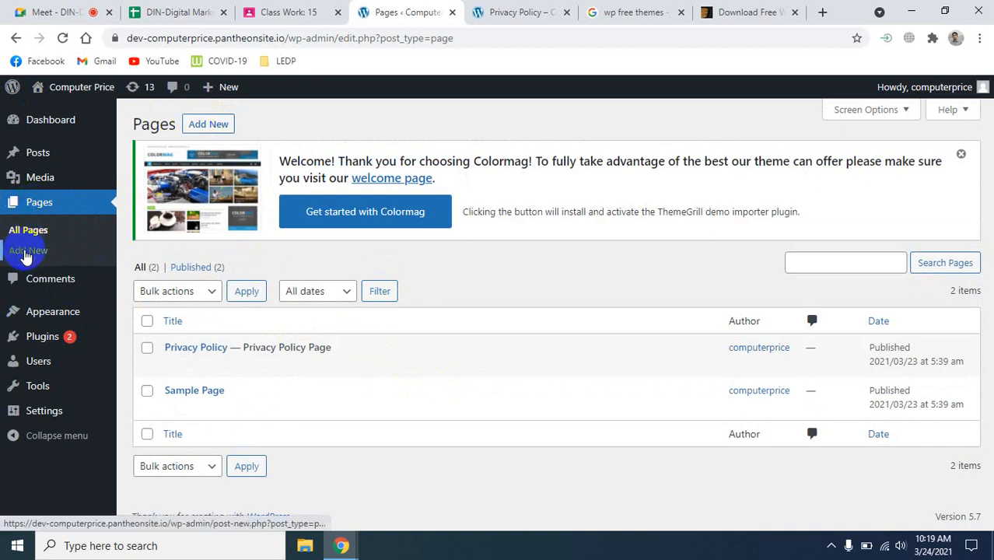
click(27, 254)
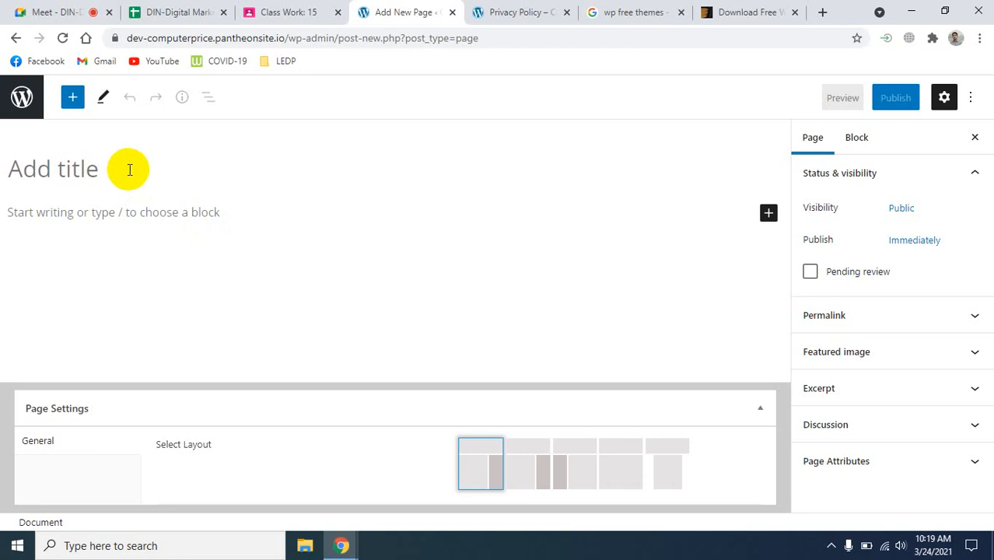
text(Contact Us)
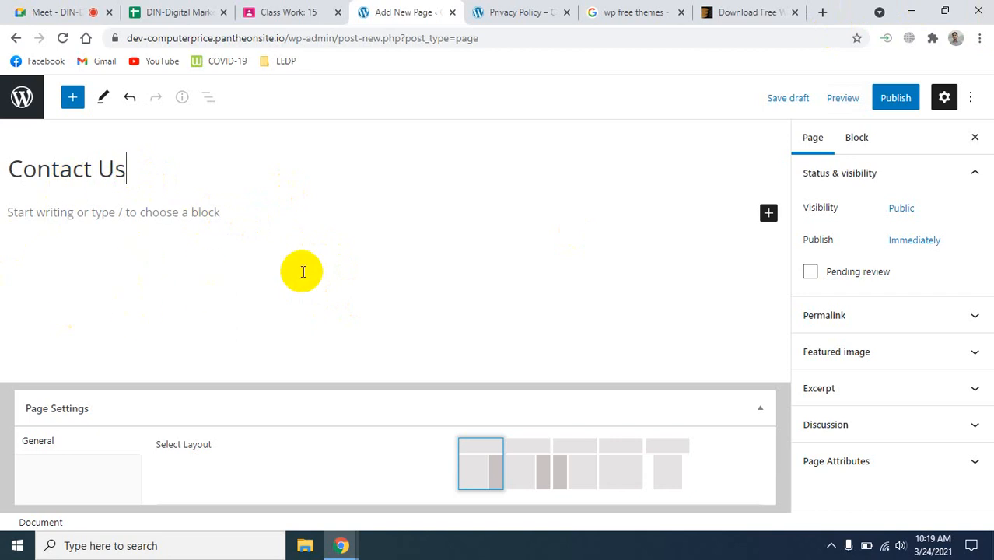
- Search Google in a new browser tab for "contact us page demo"
click(822, 14)
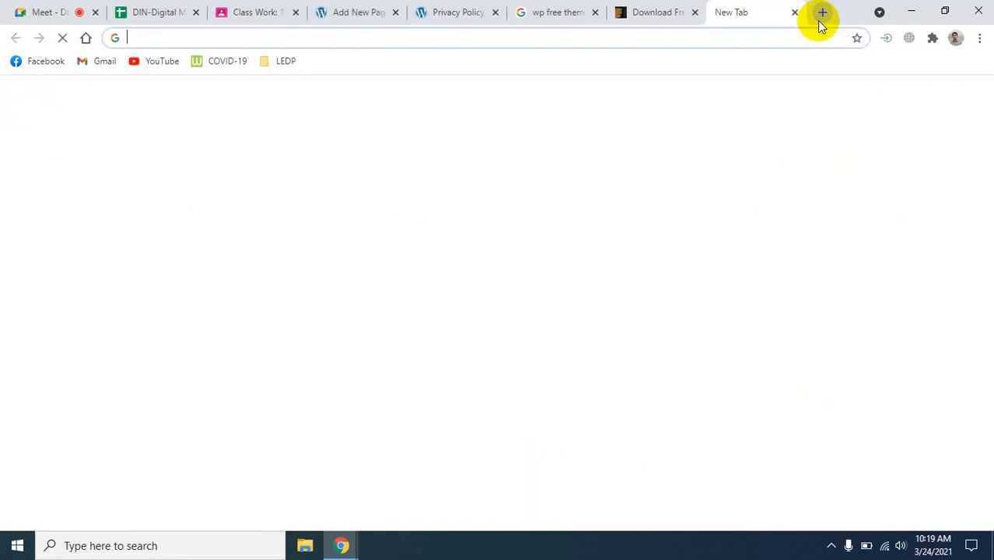
text(contac)
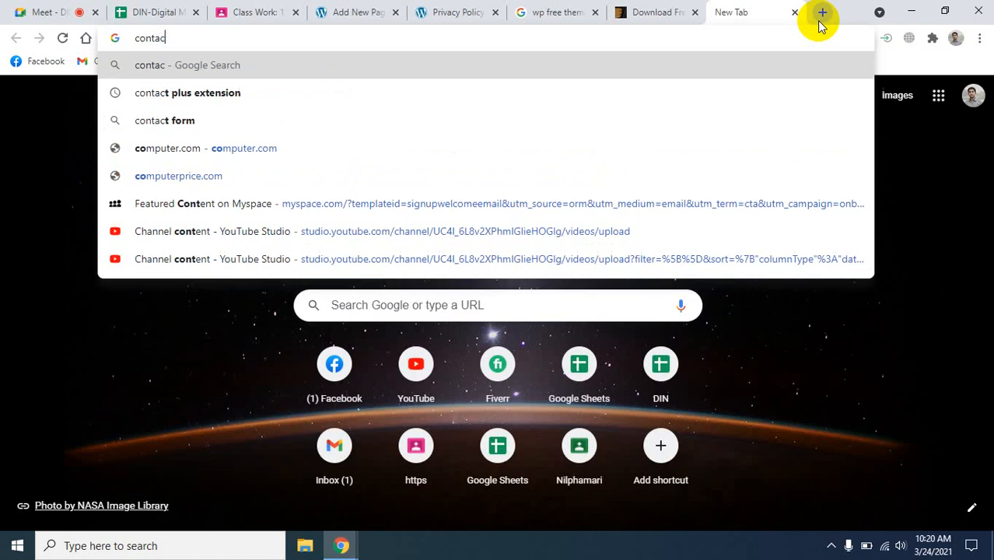
text(t i)
key(BackSpace)
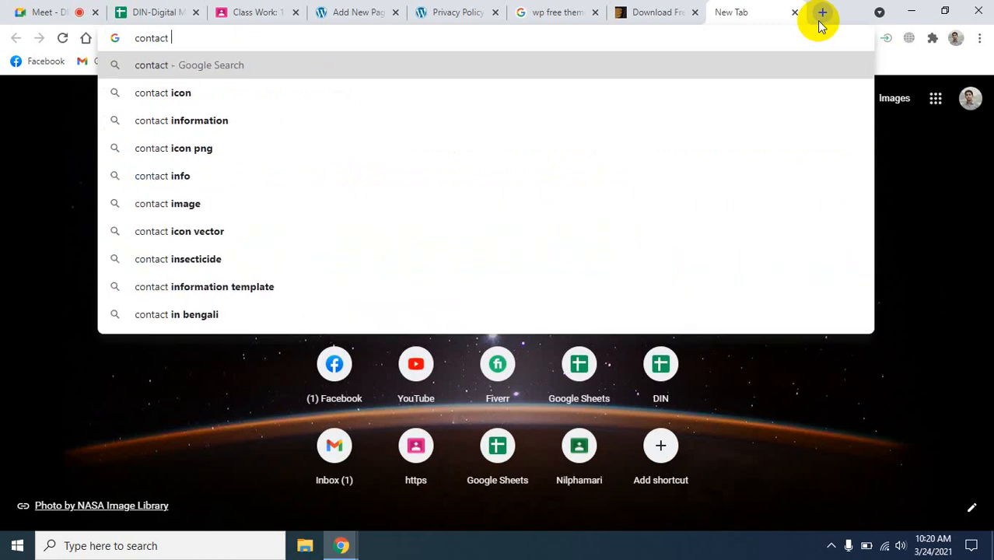
text(us page)
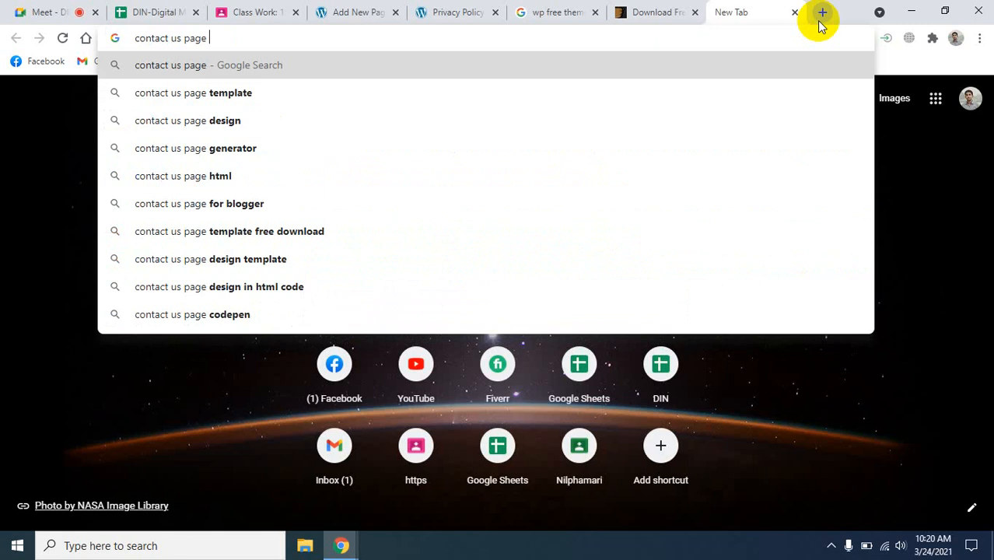
text( demo)
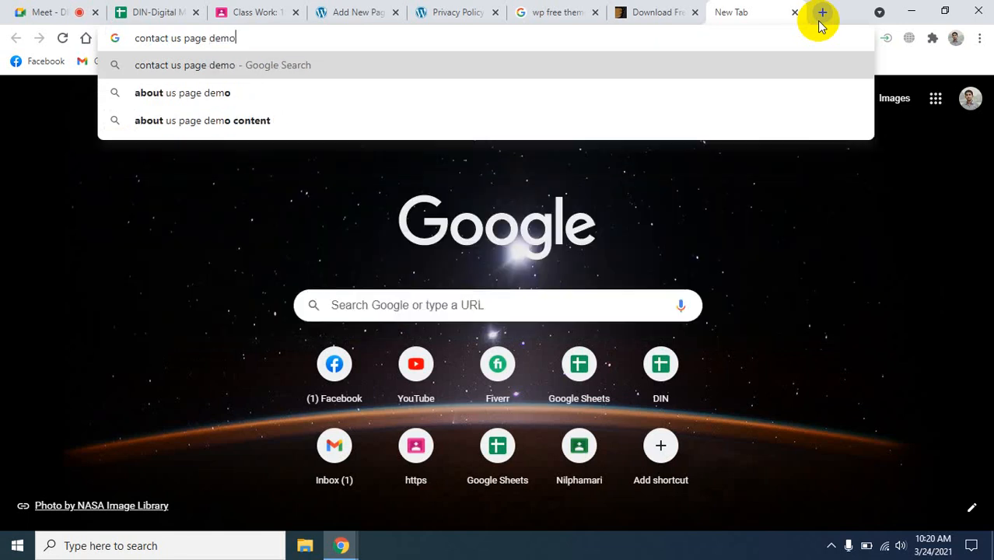
key(Return)
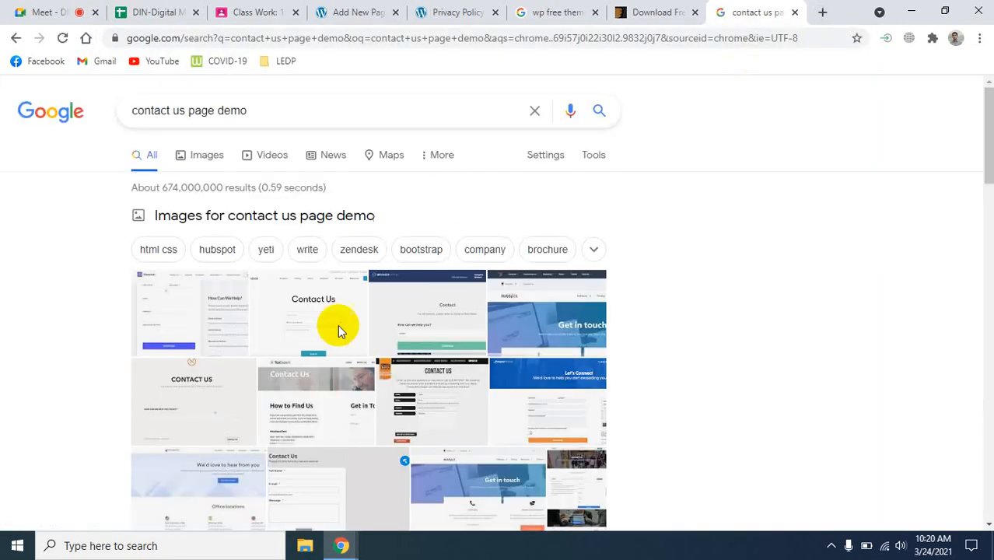
- Open the search result "39 Inspiring Examples of Contact Us Pages" in a separate tab and dismiss its advertisement popup
scroll(337, 326, down, 6)
scroll(329, 286, up, 2)
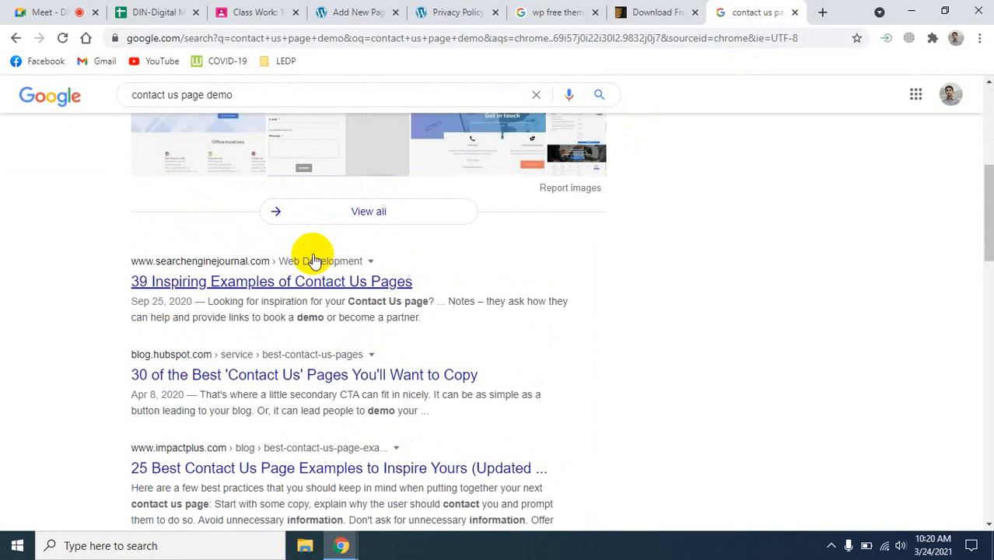
right_click(244, 285)
click(270, 294)
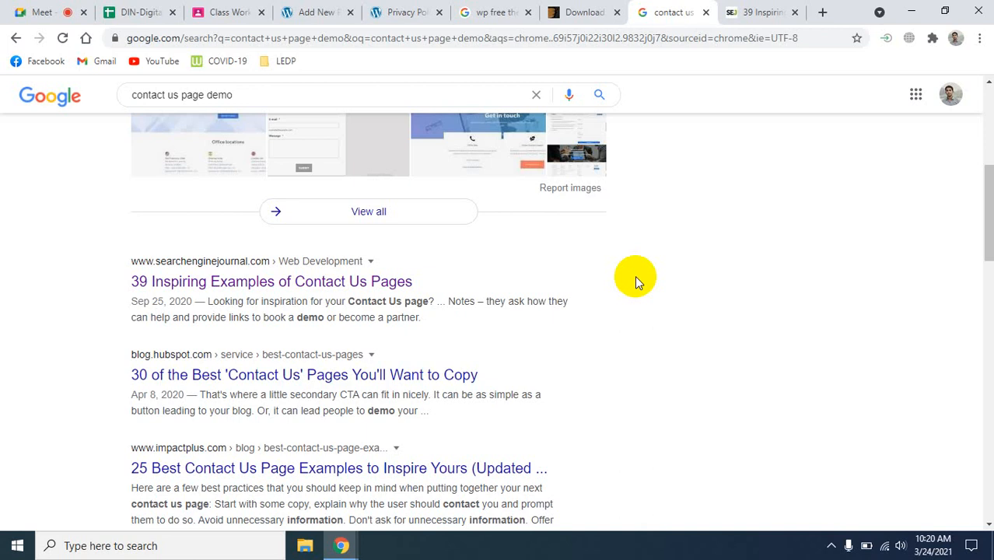
click(747, 11)
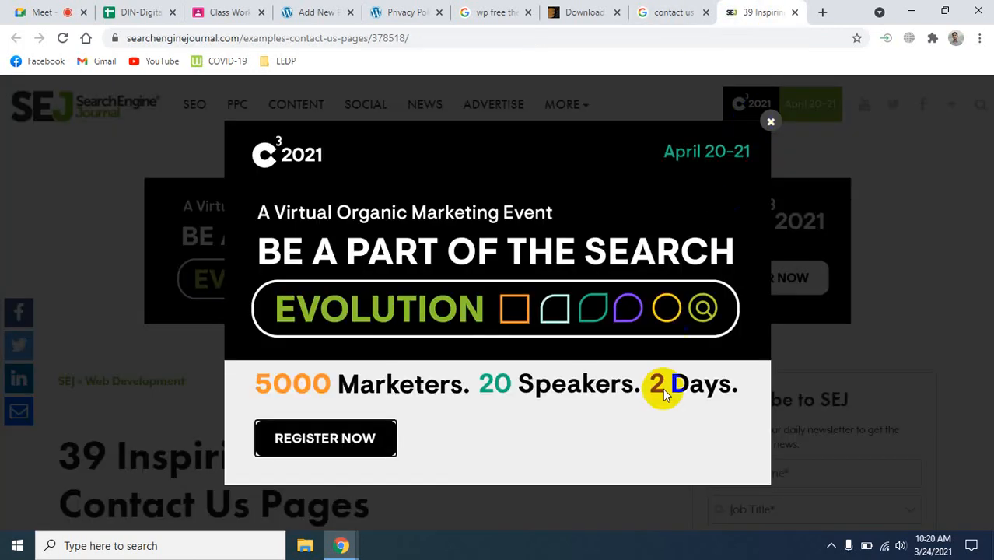
click(770, 122)
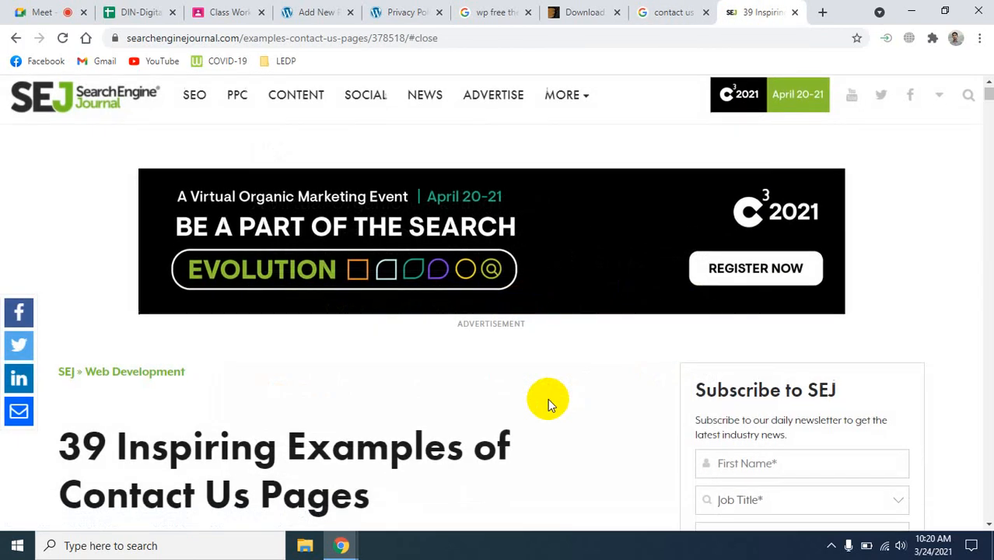
- Skim the article's introduction down to the Broker Notes example and return to its title
scroll(548, 398, down, 3)
scroll(545, 398, down, 15)
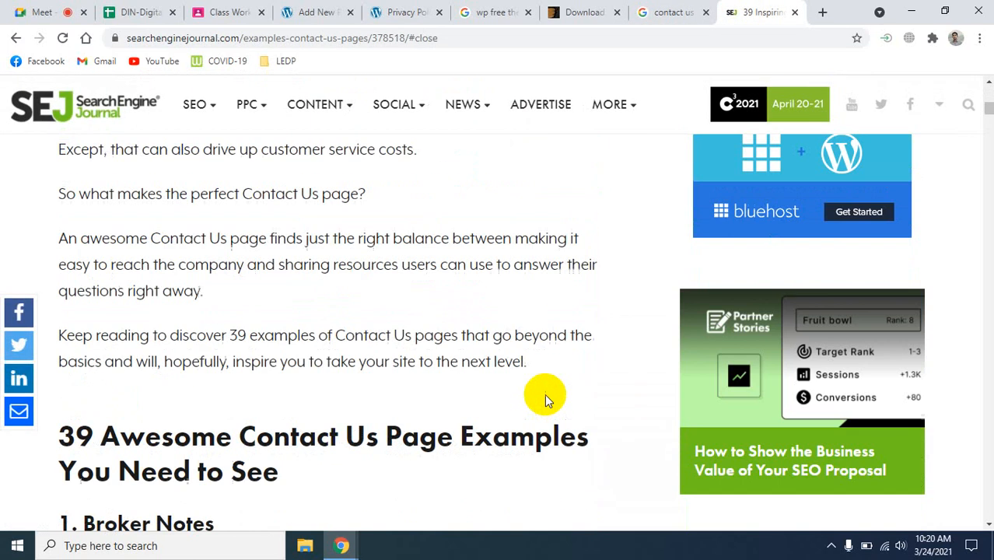
scroll(547, 393, up, 15)
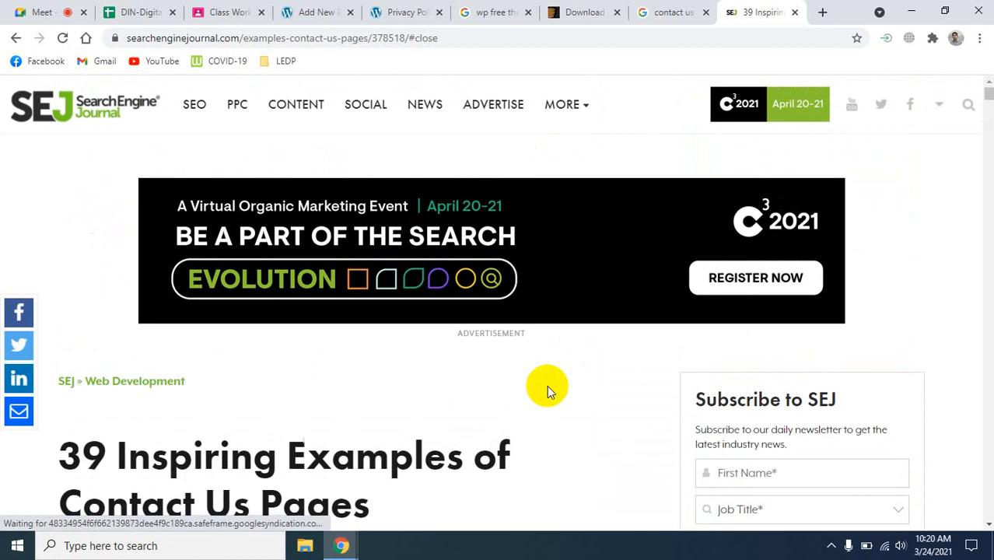
- Check the Google Meet call, and skim the Contact Us examples article past the Sleeknote section to the page footer
click(47, 11)
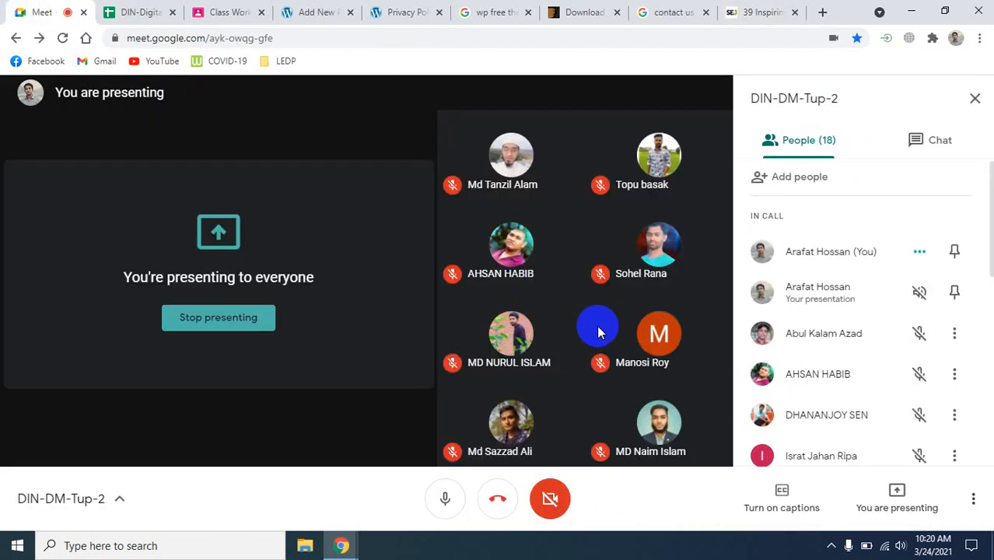
click(759, 12)
scroll(536, 355, down, 10)
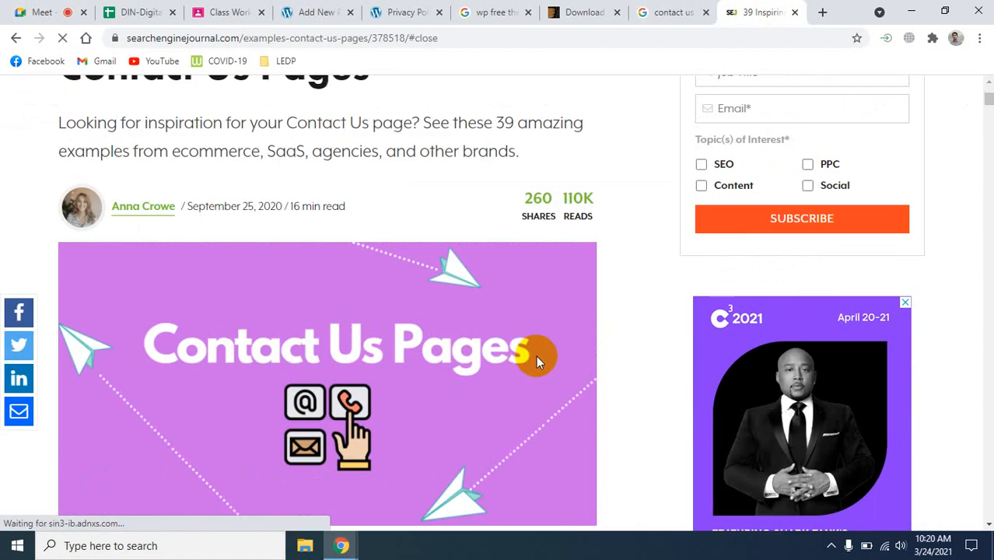
scroll(536, 358, down, 4)
scroll(537, 358, down, 15)
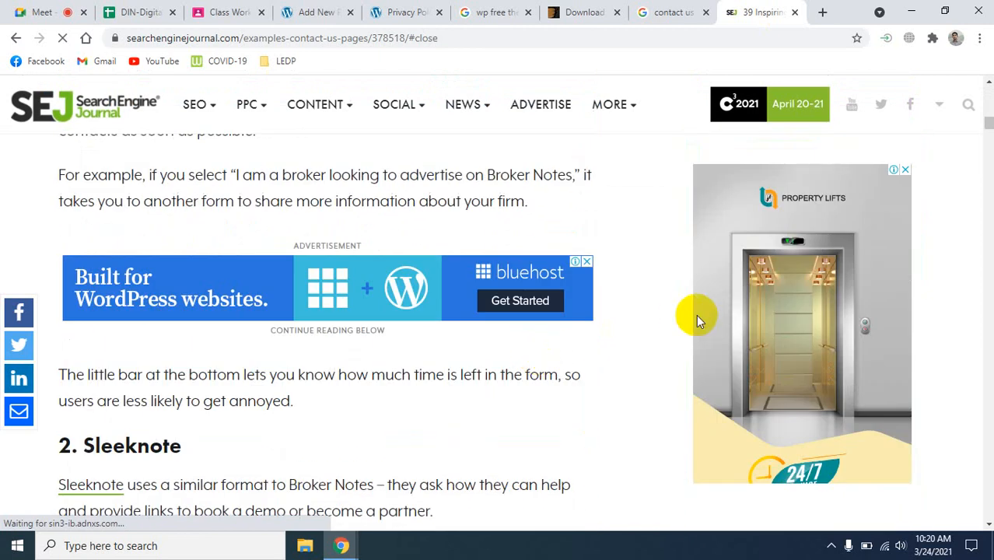
scroll(697, 315, up, 10)
drag(988, 112, 977, 477)
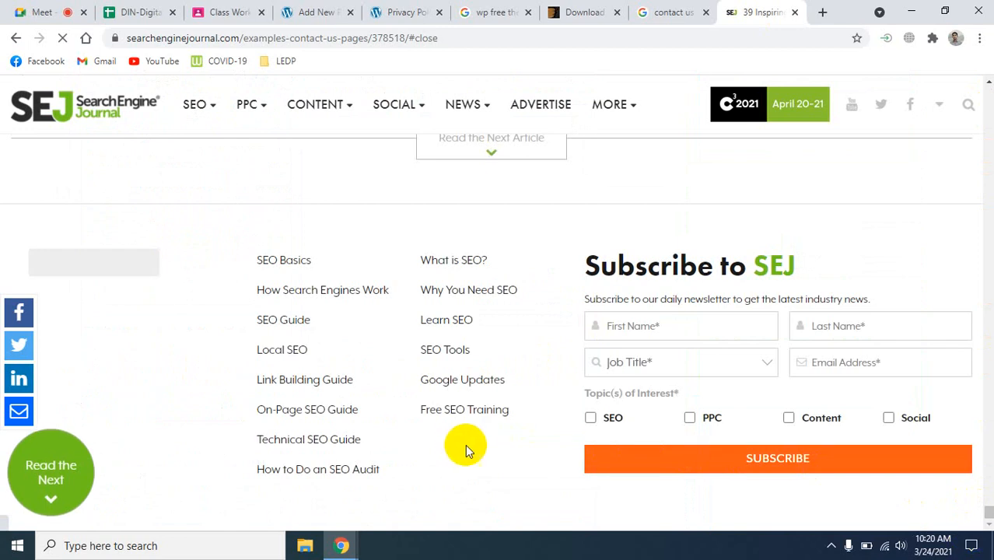
- Skim the remaining article content, and examine HubSpot's Contact Us page down through its global offices section
scroll(475, 413, down, 1)
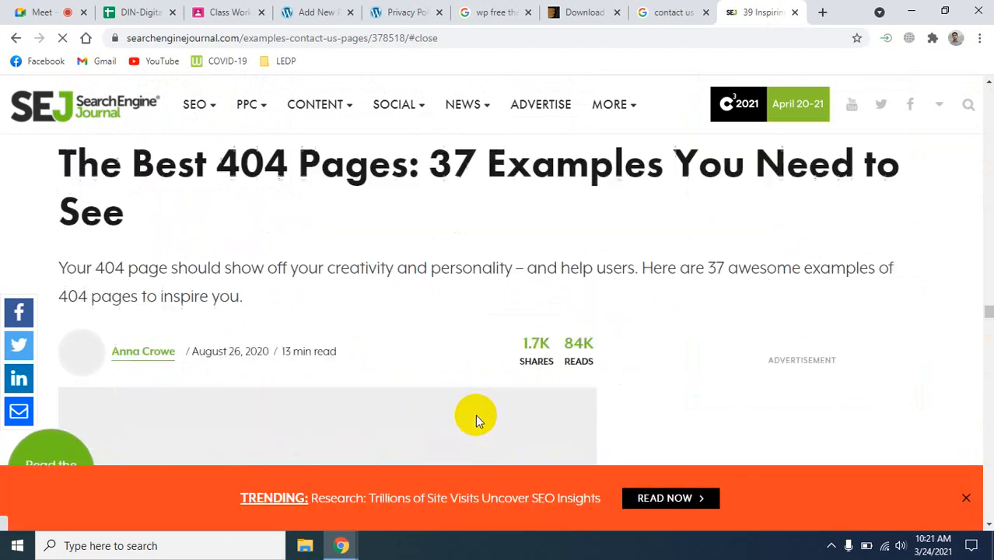
scroll(476, 414, down, 10)
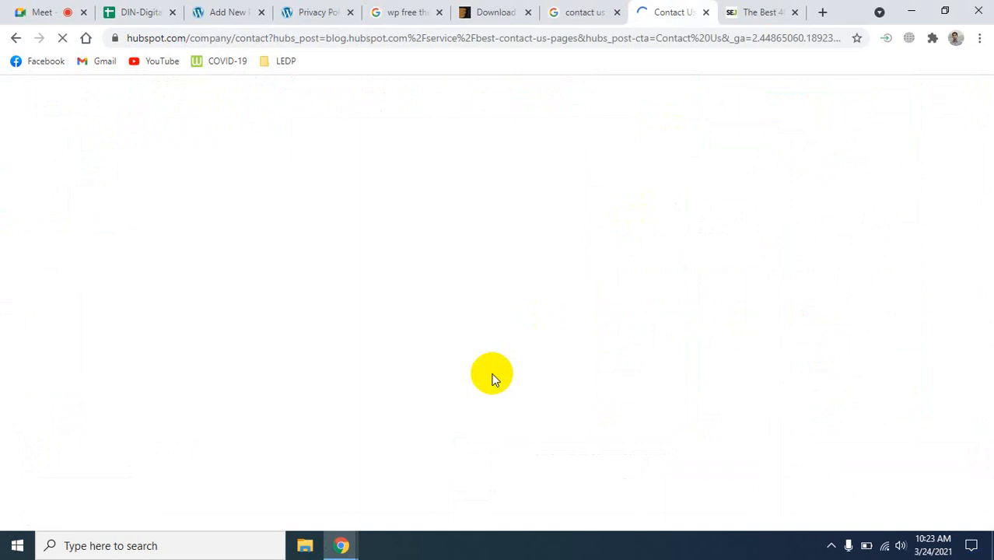
scroll(491, 381, down, 3)
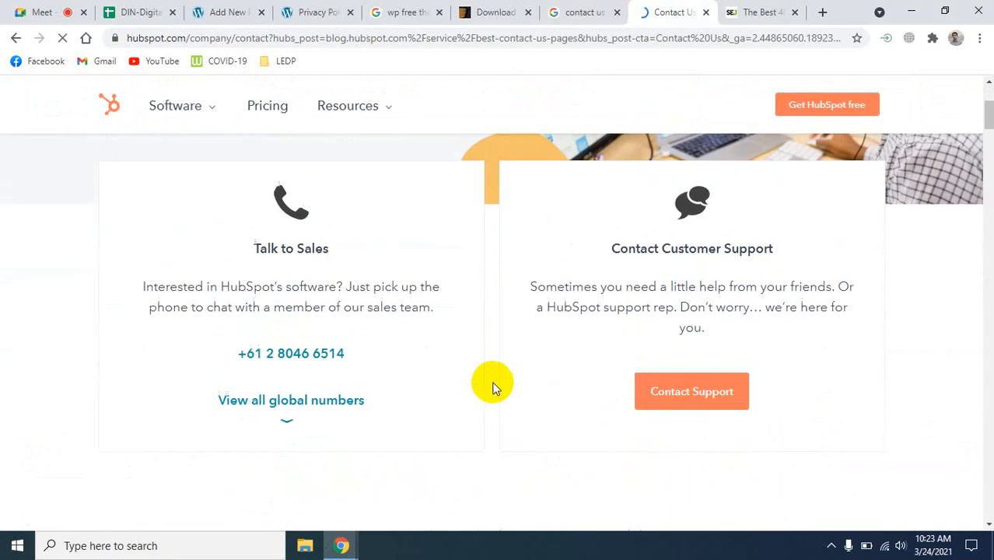
scroll(420, 327, down, 4)
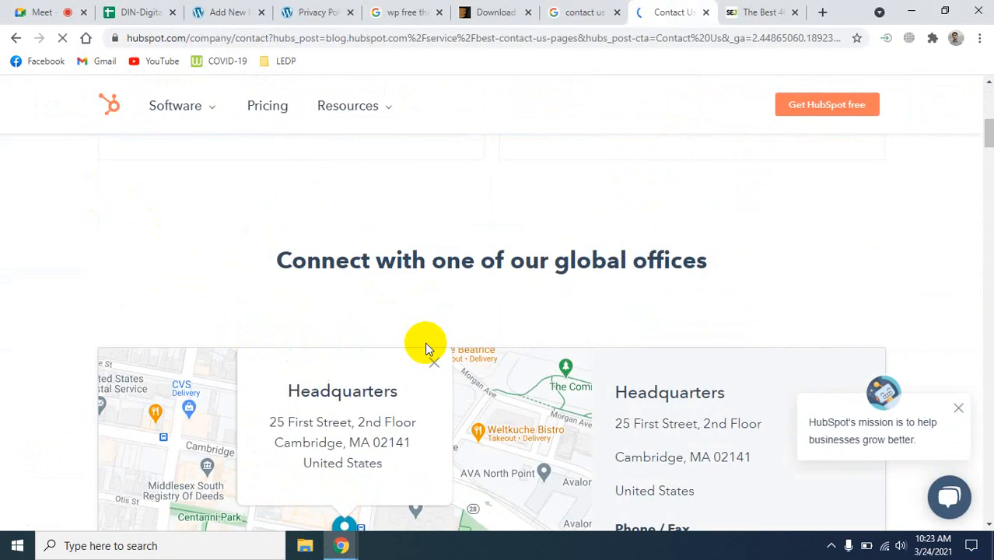
scroll(428, 348, down, 5)
scroll(448, 362, up, 1)
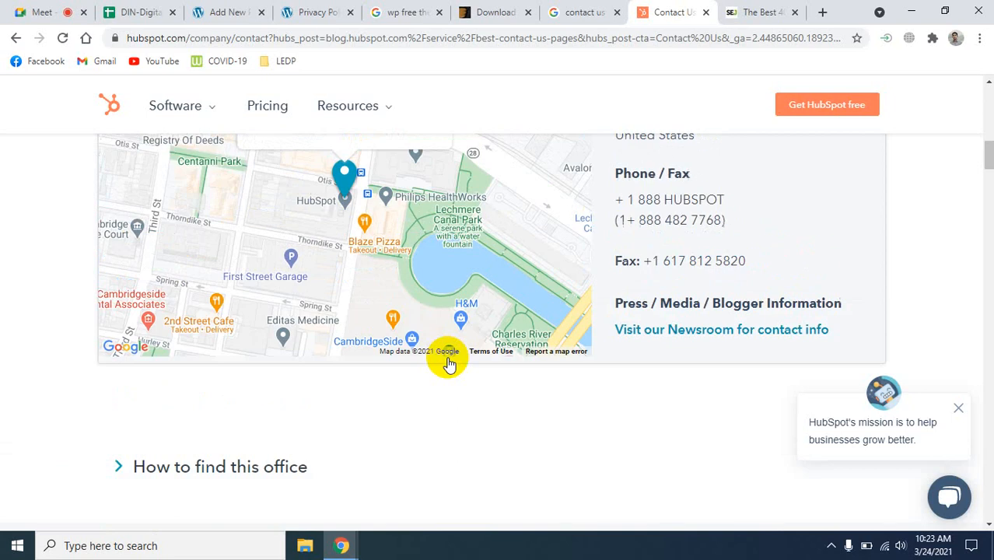
scroll(448, 363, up, 3)
drag(614, 241, 747, 202)
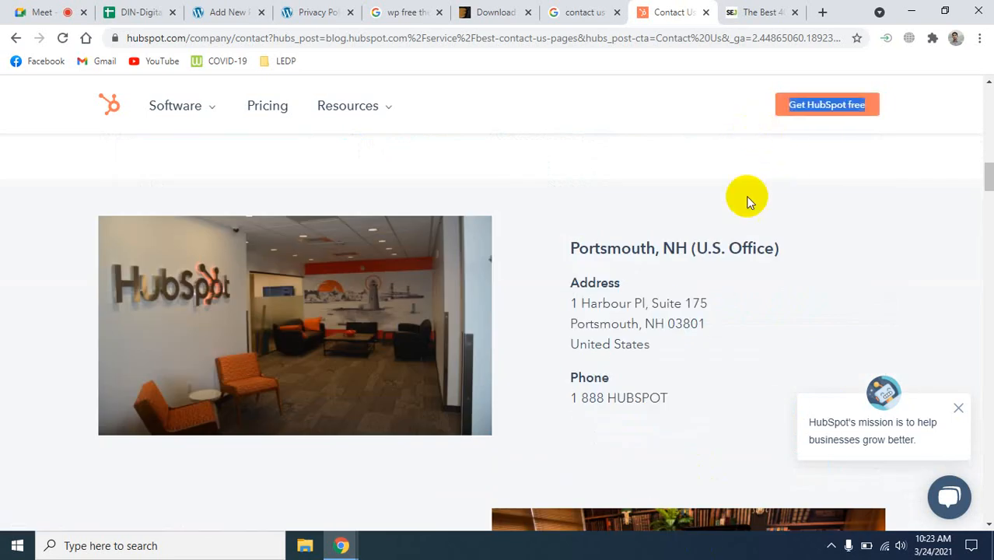
scroll(747, 202, up, 5)
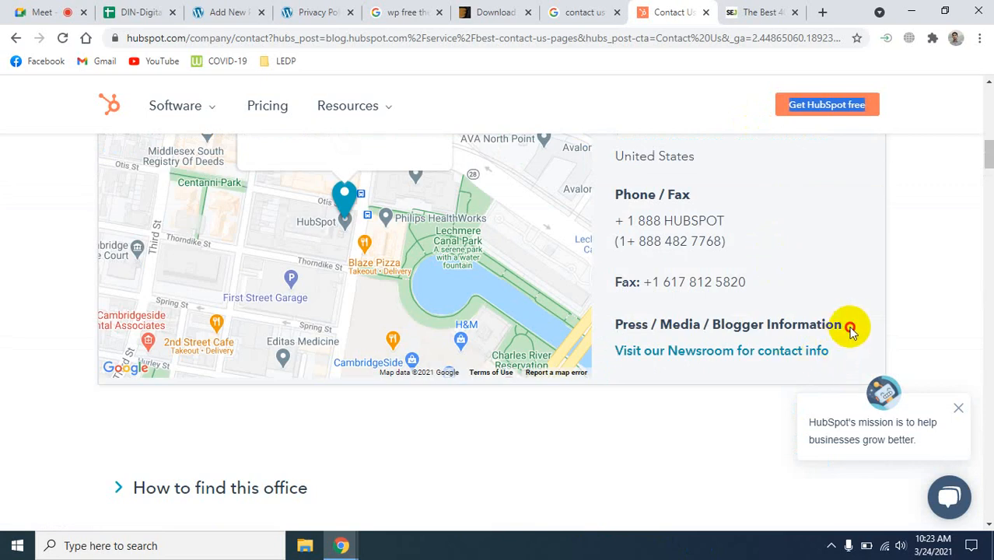
drag(850, 330, 733, 294)
click(826, 342)
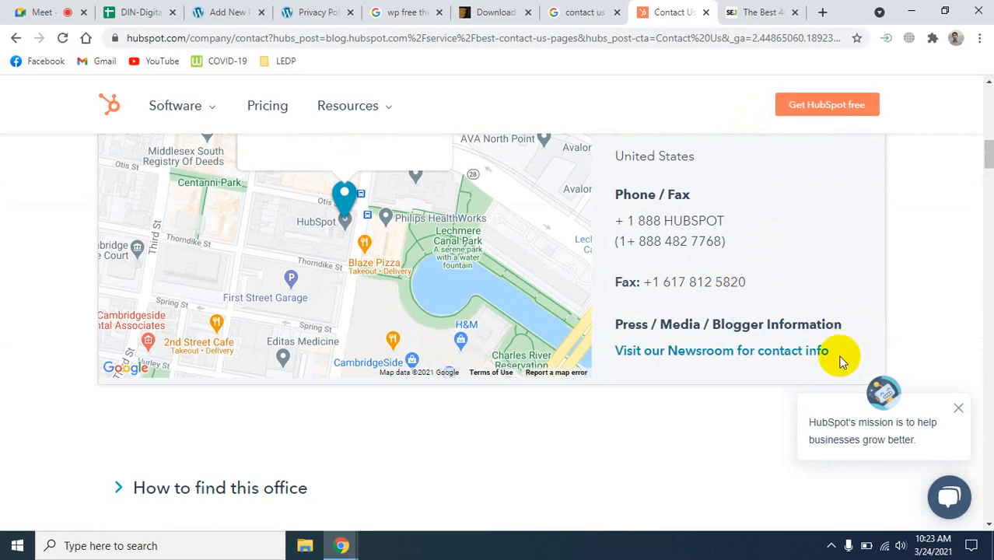
click(643, 218)
scroll(707, 427, up, 2)
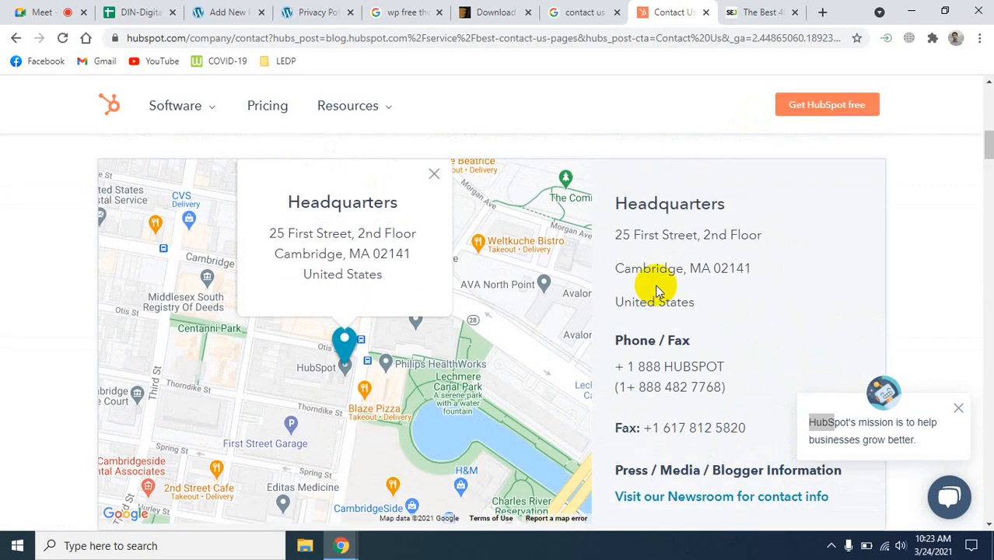
- Dismiss the HubSpot chat message and copy the Headquarters text block from the heading through the fax line
click(958, 407)
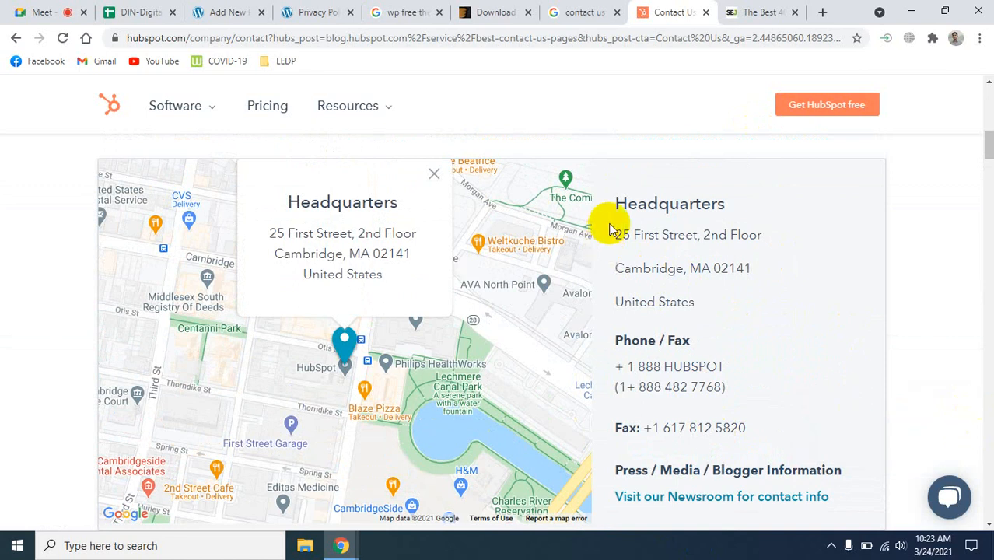
drag(617, 200, 761, 432)
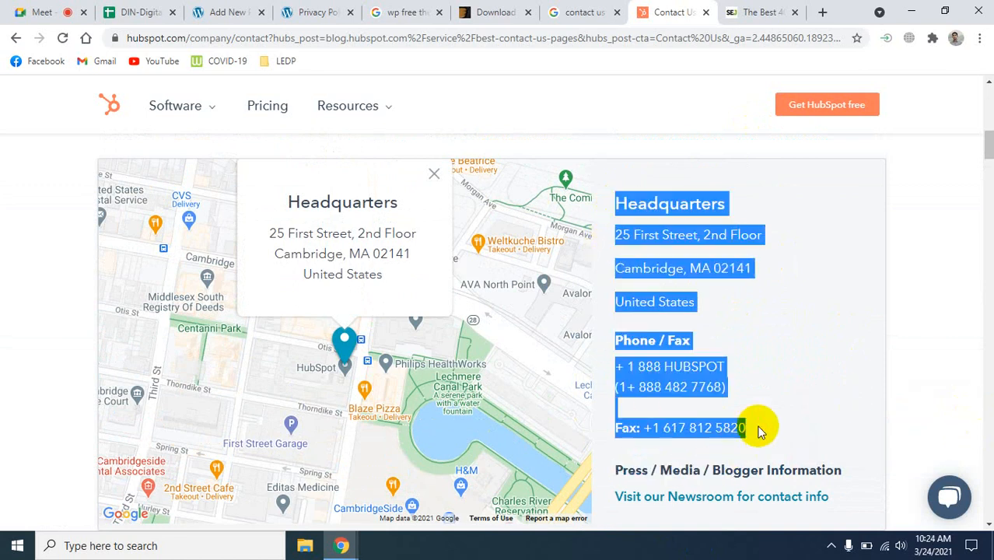
right_click(665, 340)
click(690, 351)
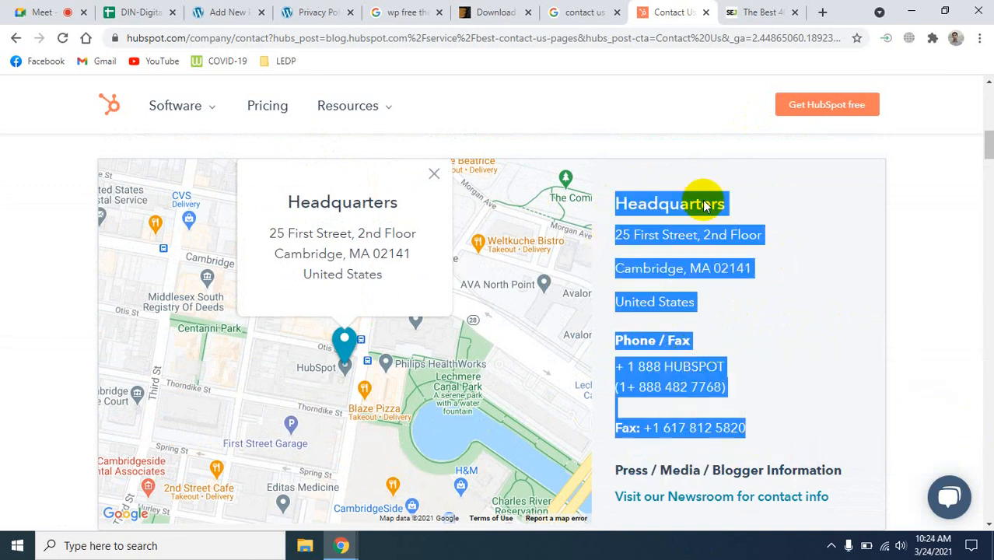
- Paste the copied headquarters details below the "Get in touch" heading on the WordPress Contact Us page and review them
click(203, 11)
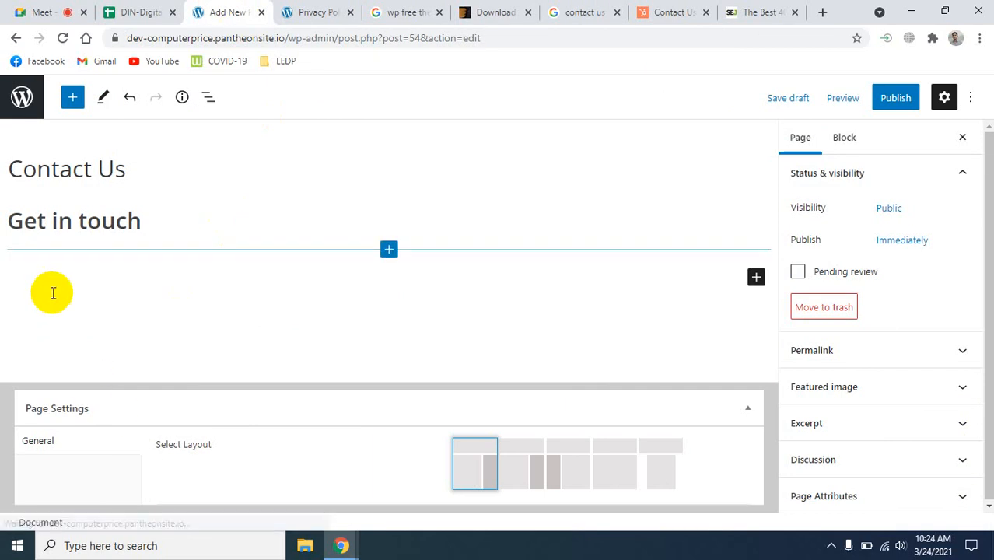
click(41, 271)
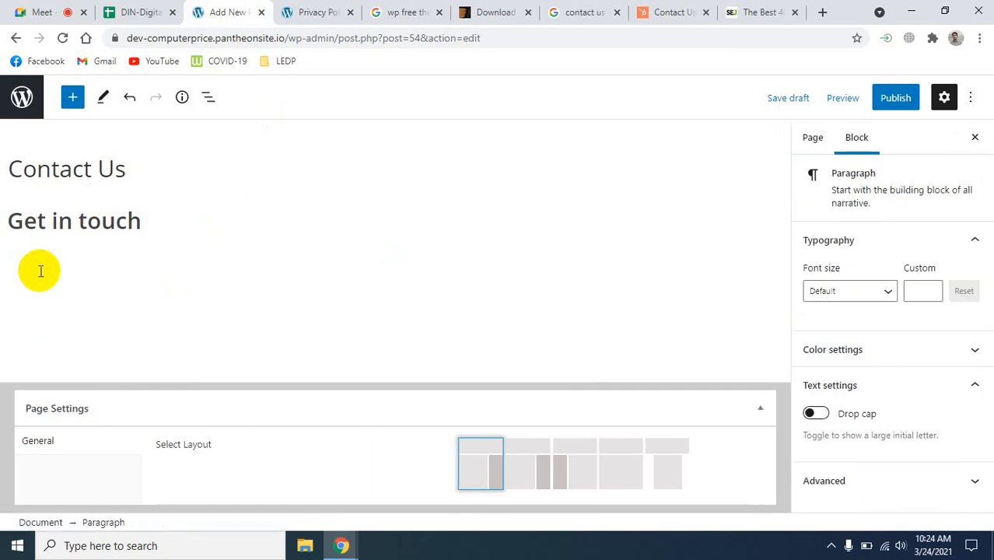
key(ctrl+v)
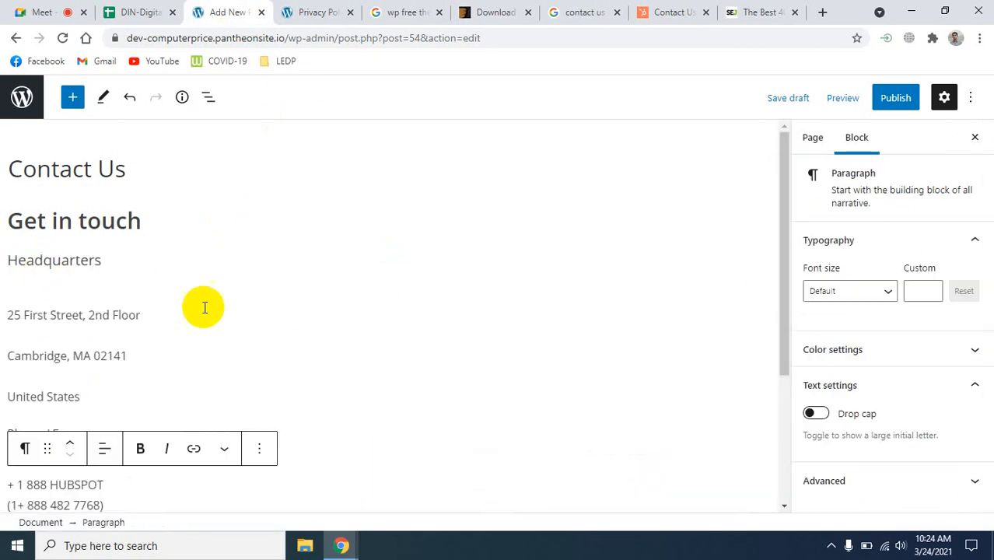
scroll(210, 338, down, 3)
scroll(211, 342, up, 3)
scroll(235, 355, down, 3)
scroll(335, 386, up, 3)
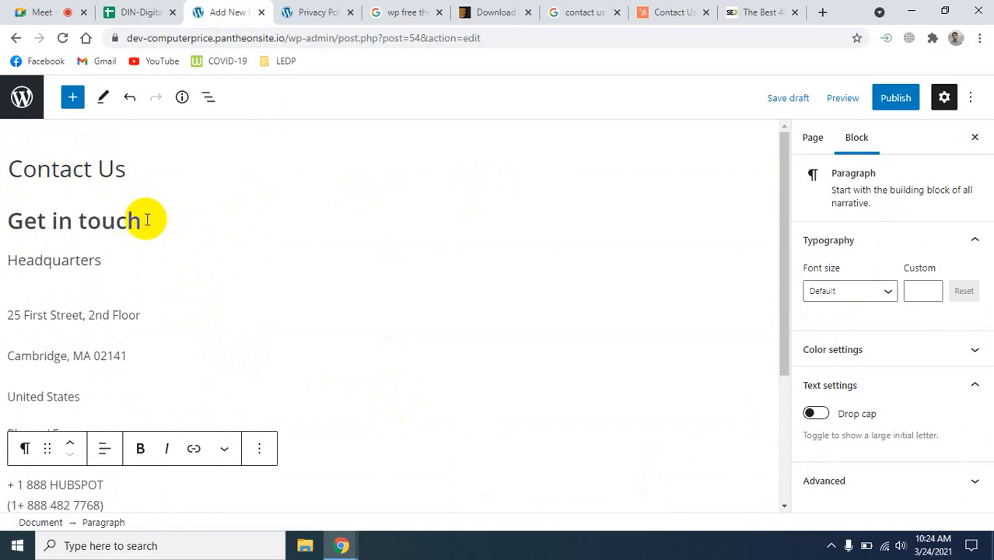
- Change the "Get in touch" heading to level H3
drag(144, 221, 4, 221)
key(ctrl+b)
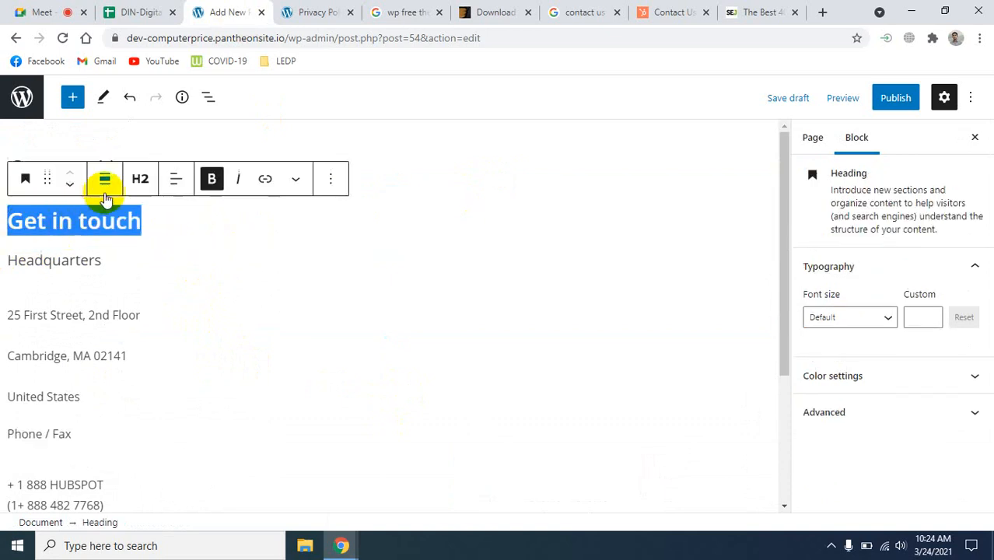
click(138, 182)
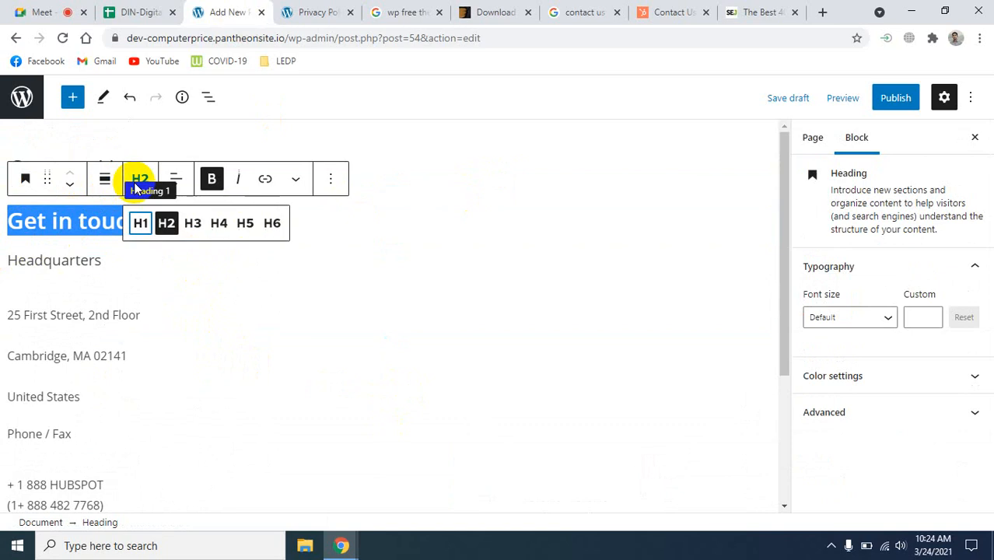
click(219, 224)
click(192, 224)
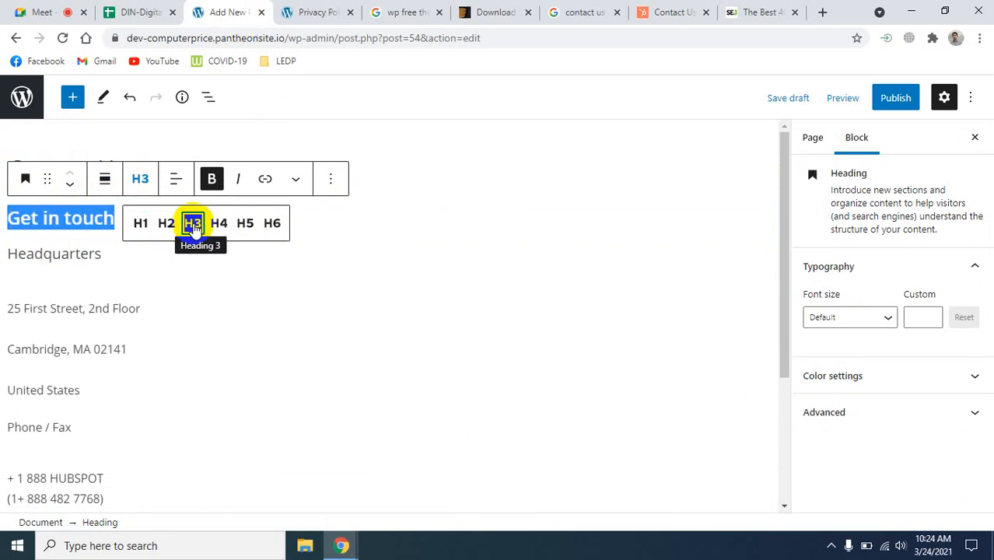
click(260, 297)
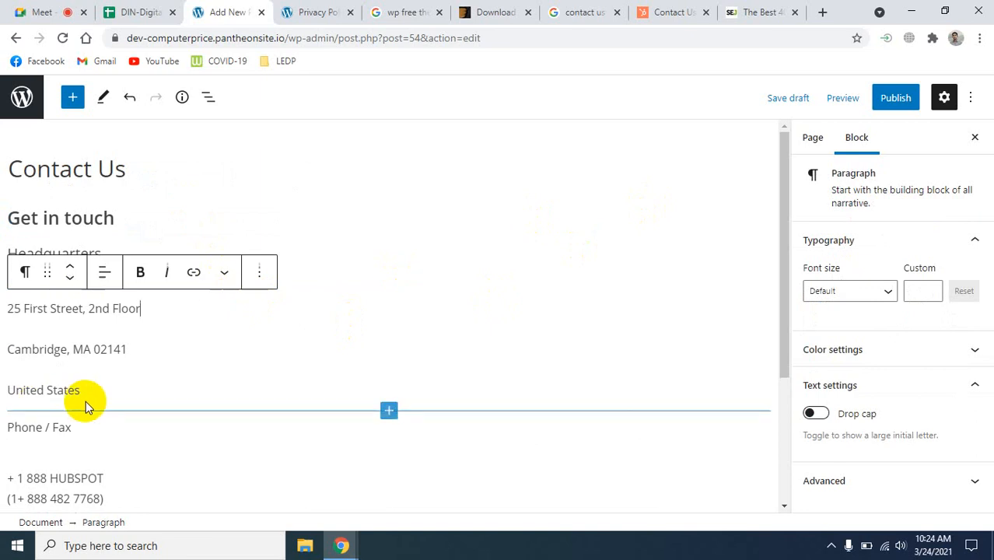
- Publish the Contact Us page and view it on the live Computer Price site
click(883, 101)
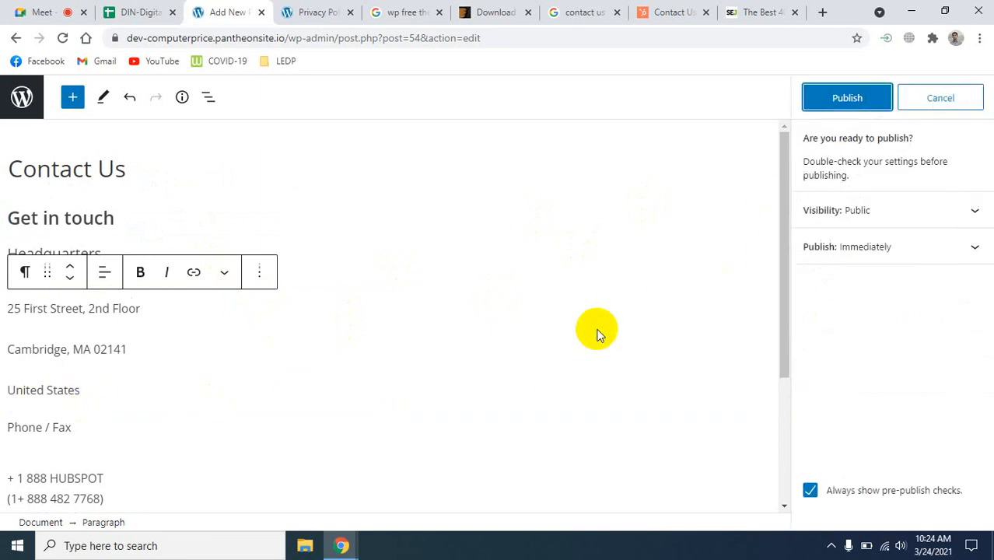
click(840, 105)
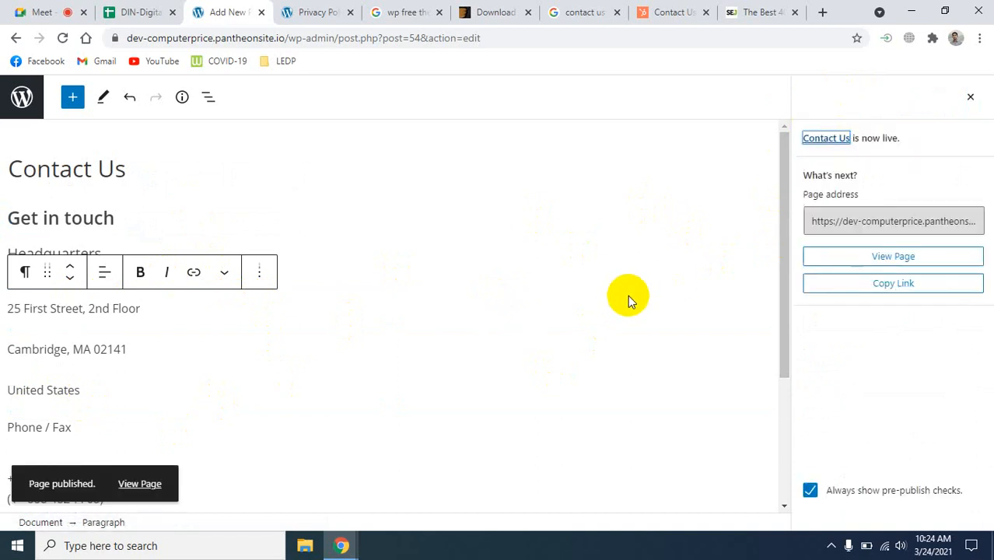
click(322, 11)
click(66, 37)
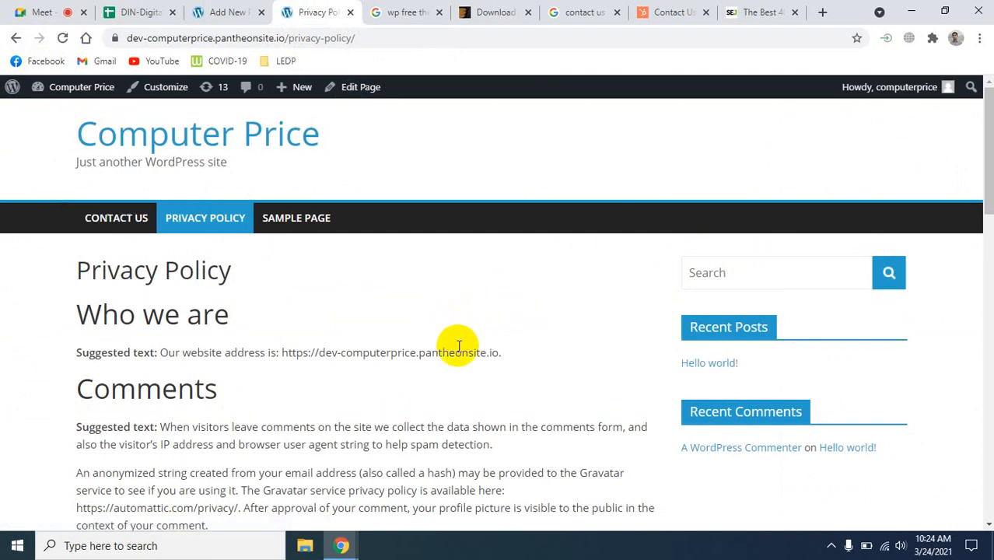
click(121, 221)
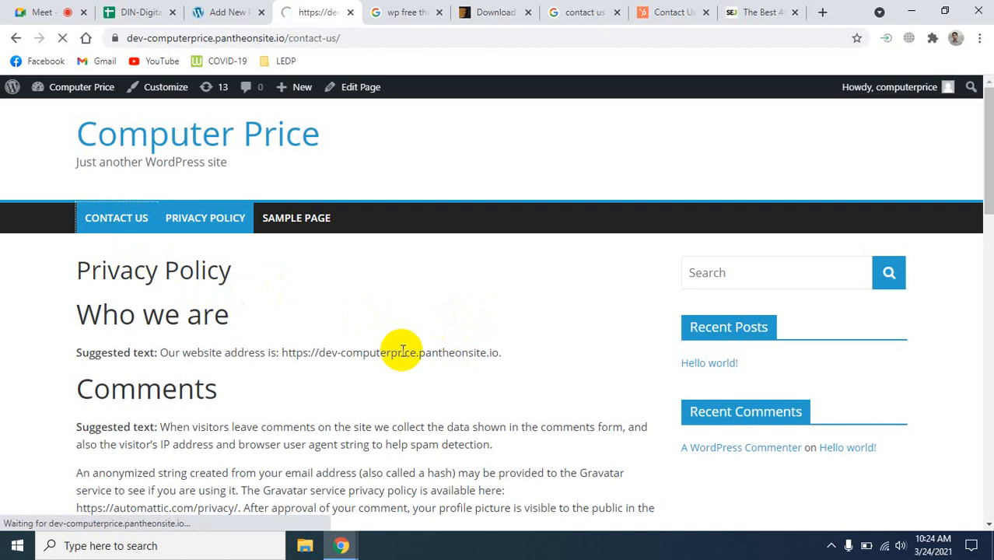
scroll(410, 366, down, 3)
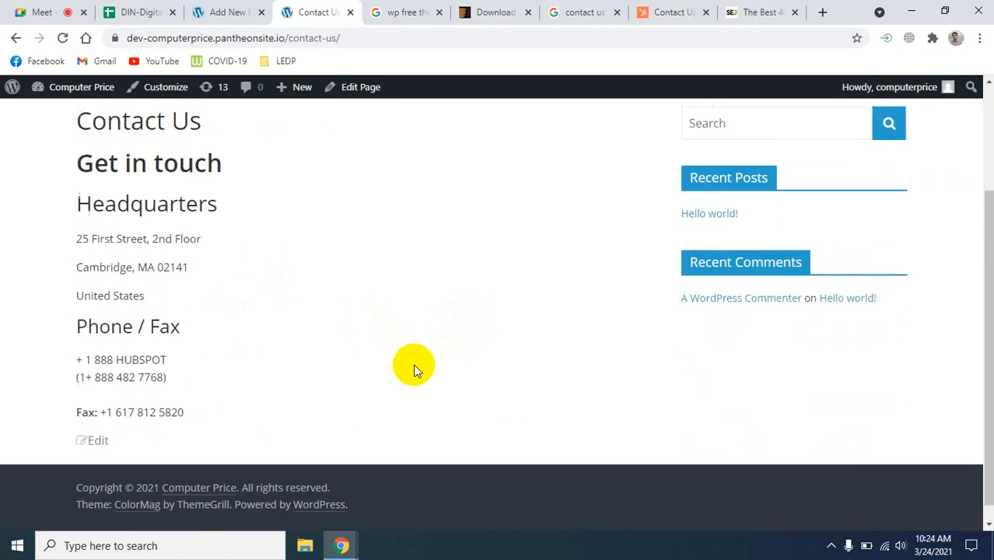
scroll(417, 366, up, 3)
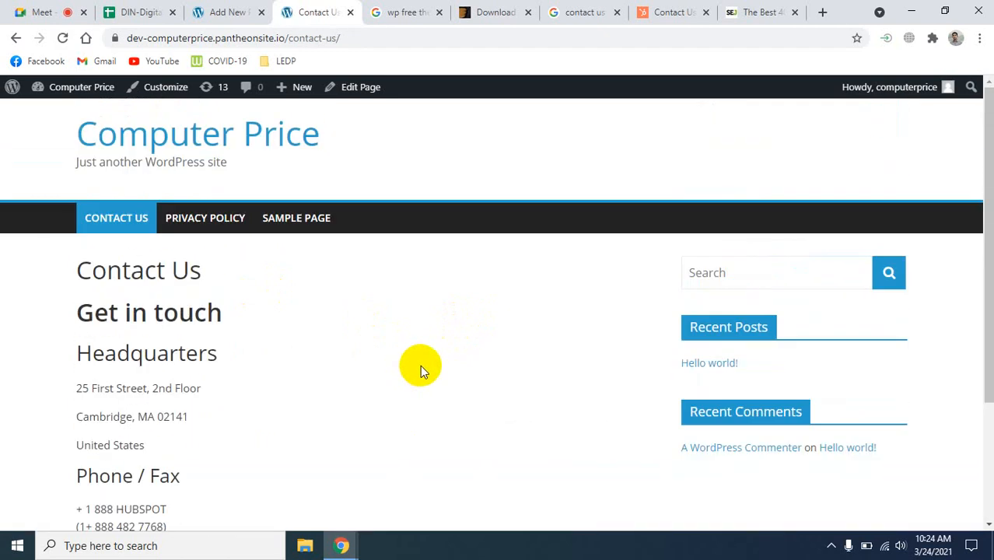
- Leave the editor for the list of all pages and compare it with the live site's page links
click(224, 11)
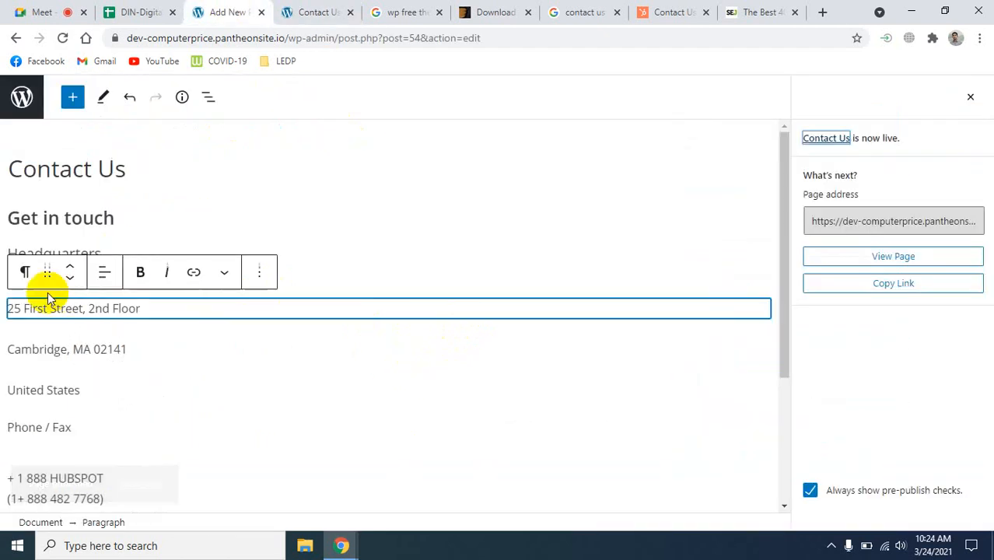
click(9, 101)
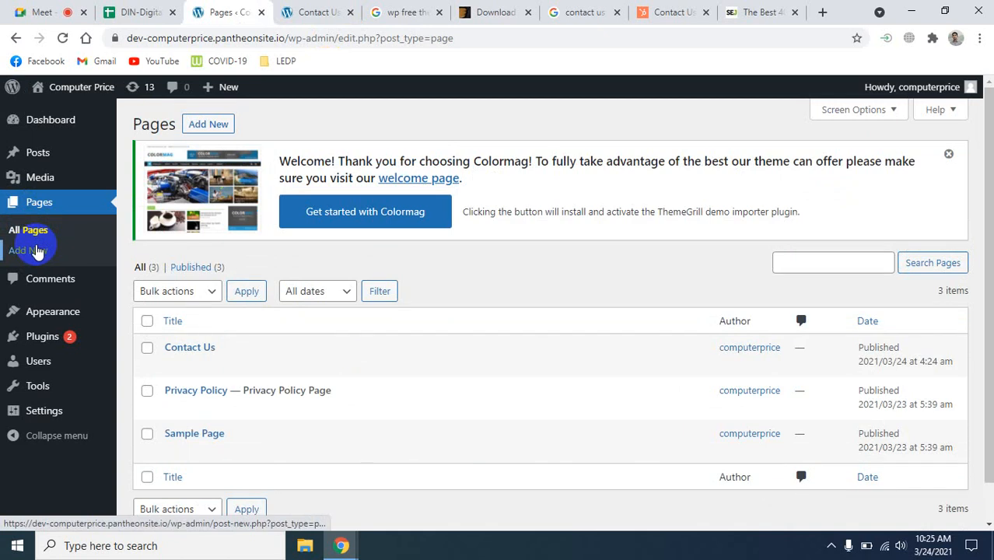
click(305, 12)
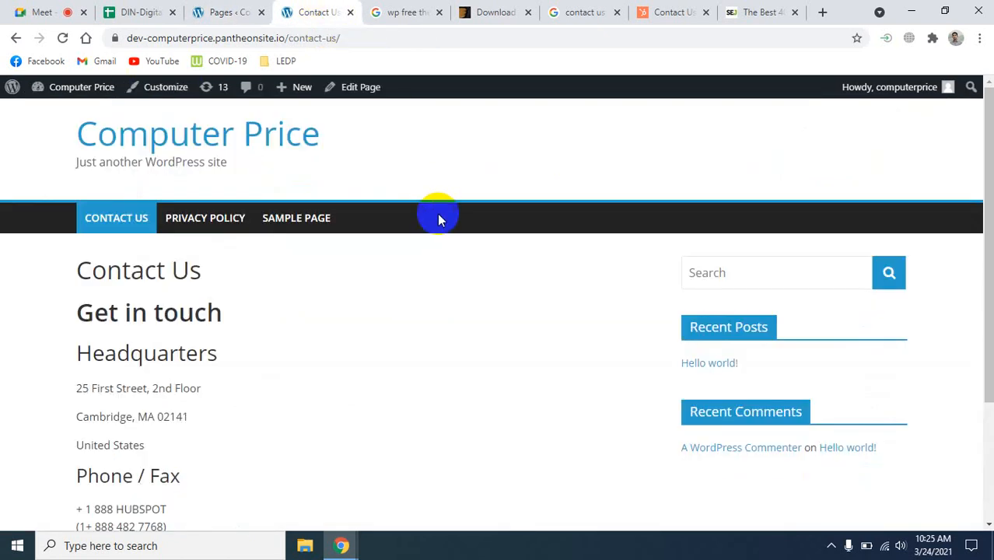
click(228, 11)
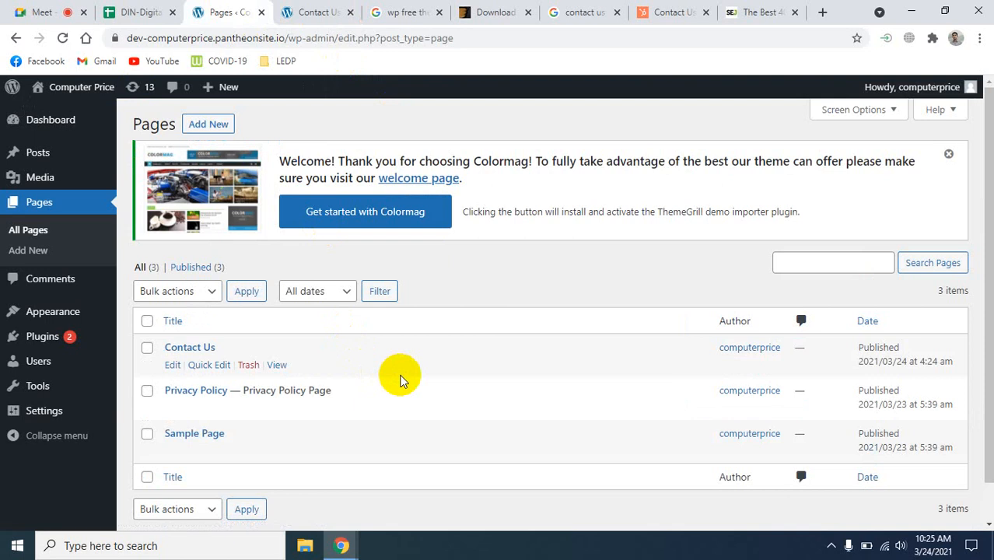
- View the Privacy Policy and Sample Page on the live site, and return to the admin Pages list
click(313, 11)
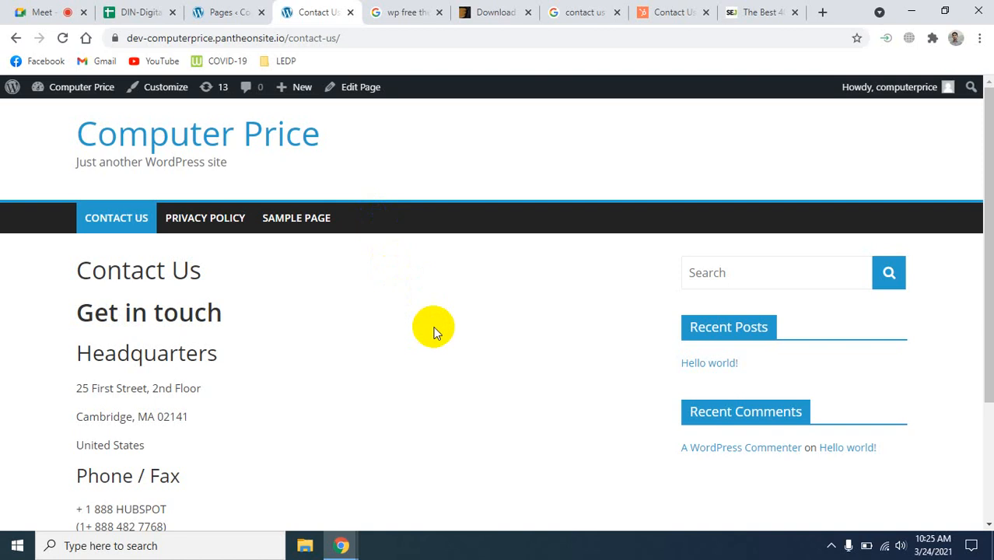
click(222, 218)
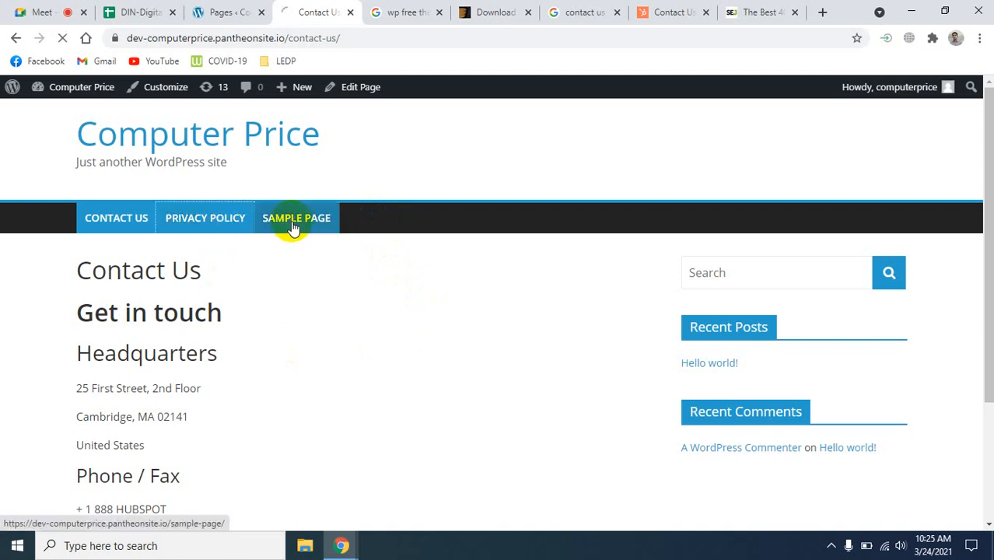
click(294, 221)
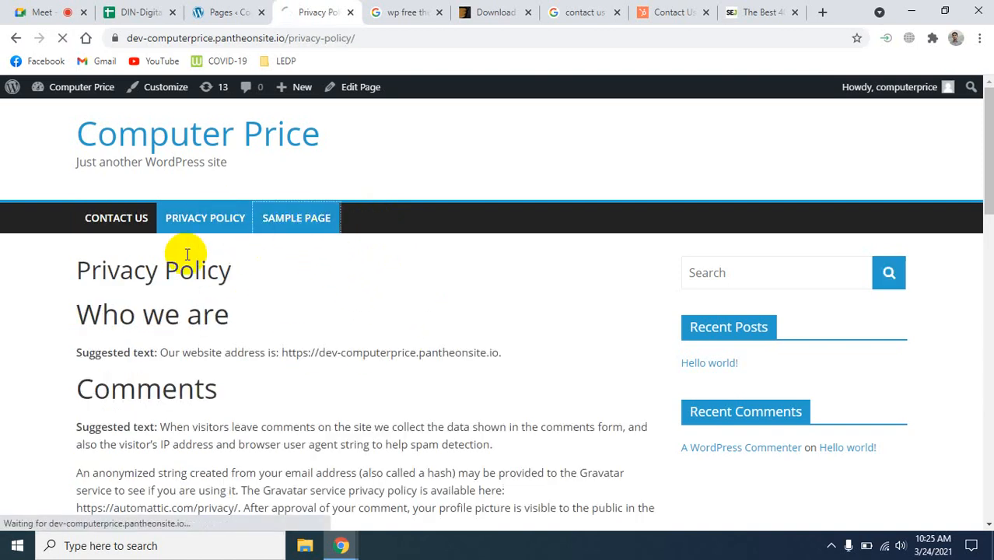
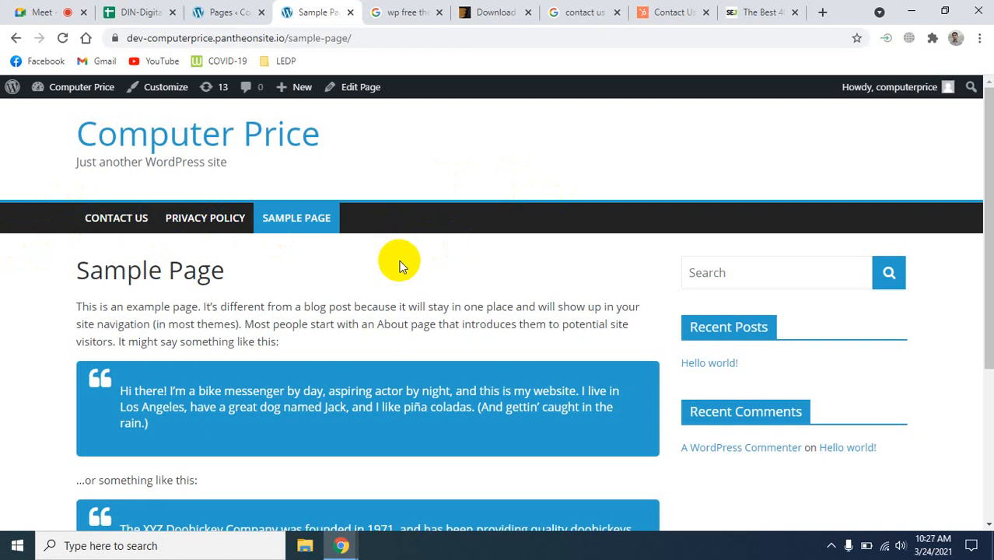
click(233, 12)
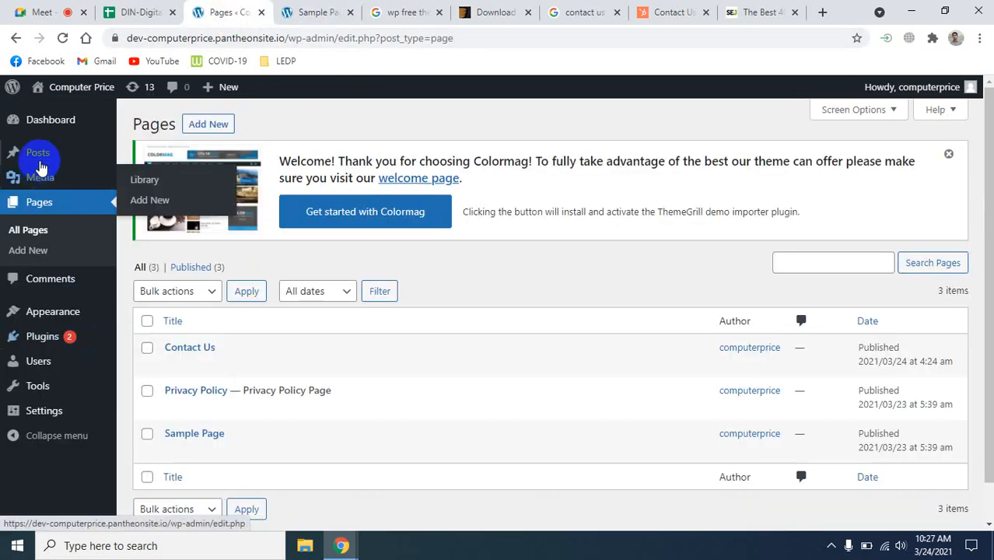
- Open the post categories and fill in a new category named SEO with the slug seo and no parent category
mouse_move(40, 163)
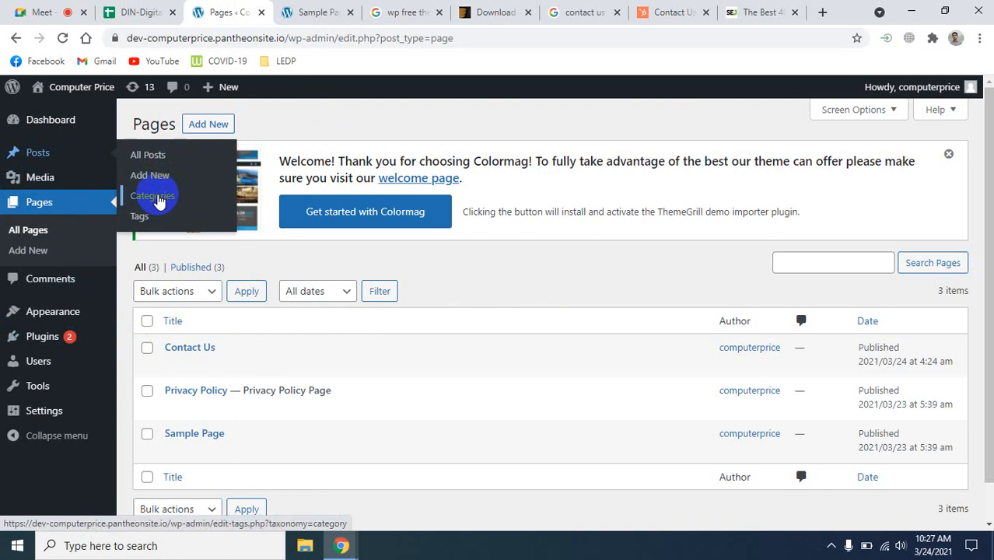
click(158, 201)
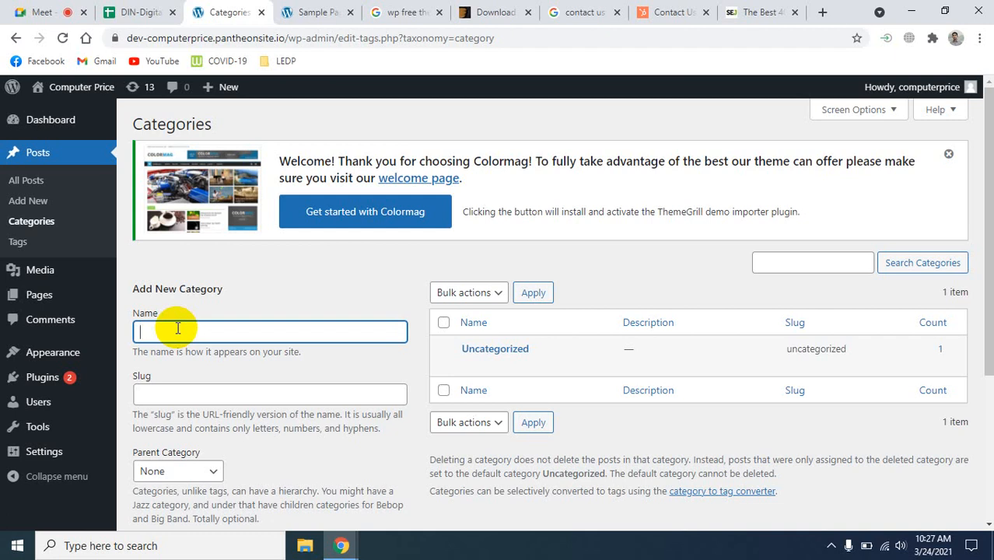
text(SEO)
click(192, 396)
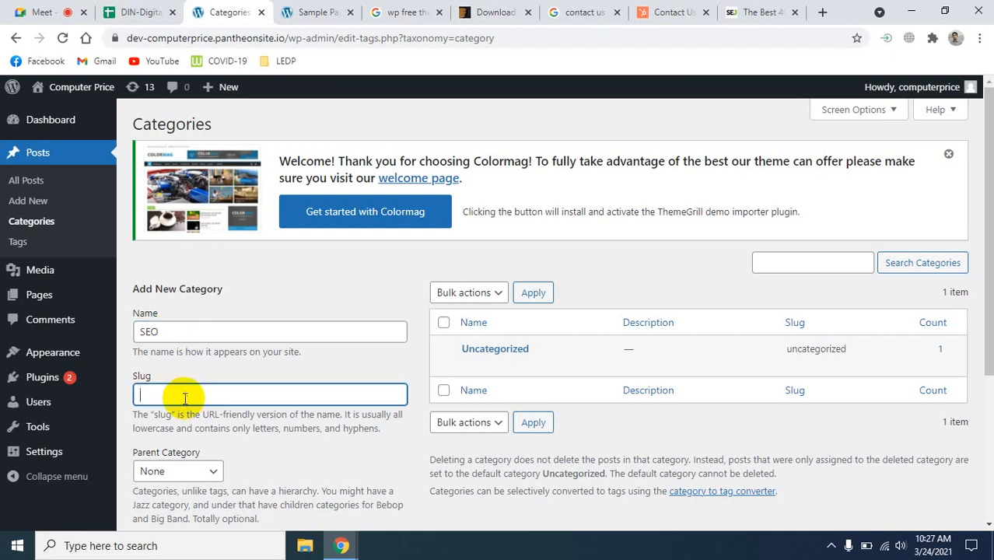
scroll(229, 408, down, 1)
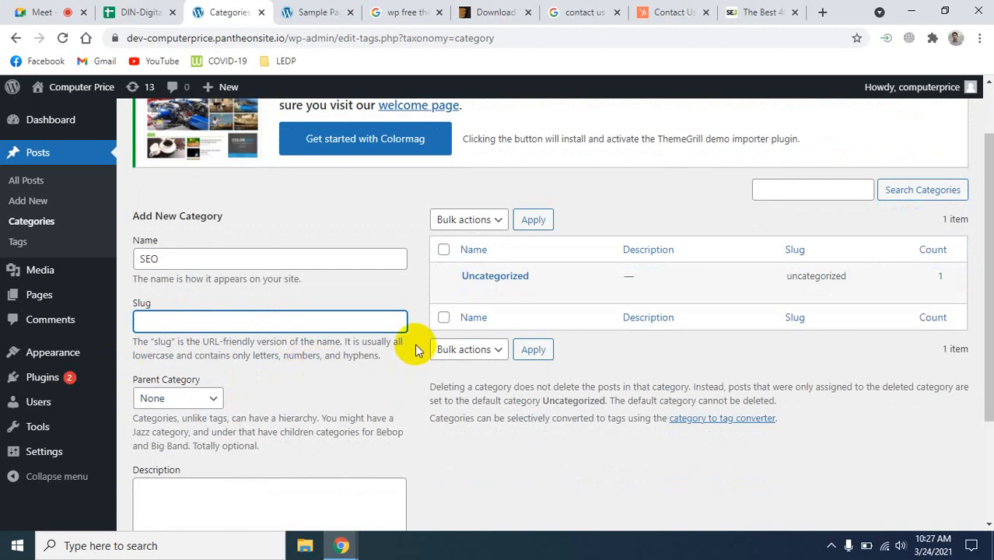
text(seo)
scroll(275, 390, down, 1)
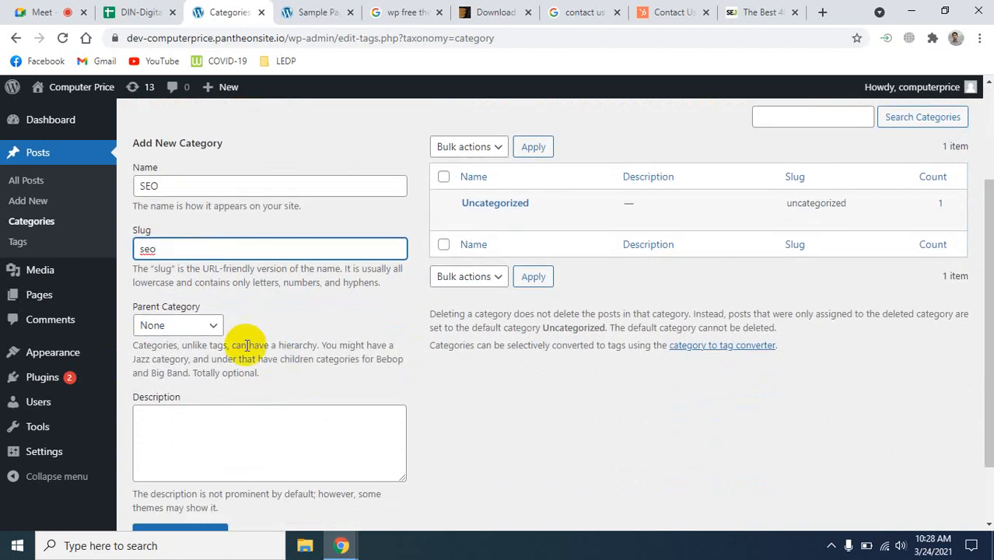
click(214, 327)
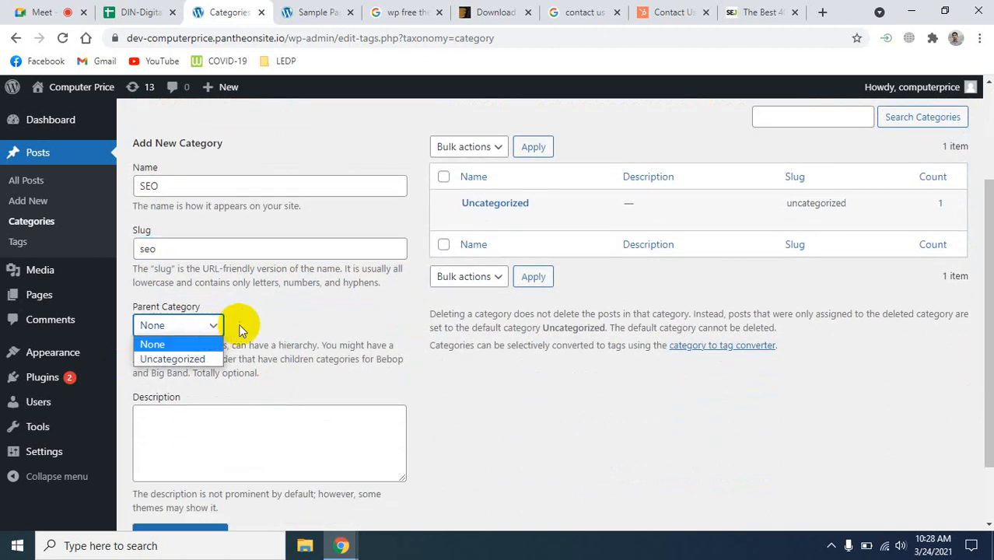
click(208, 323)
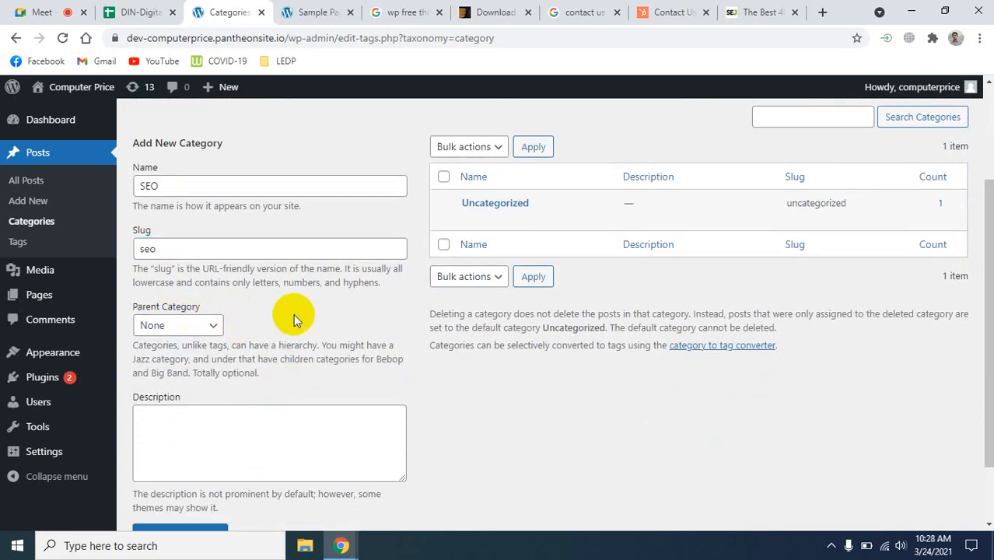
scroll(296, 318, down, 1)
scroll(348, 321, up, 3)
scroll(327, 318, down, 3)
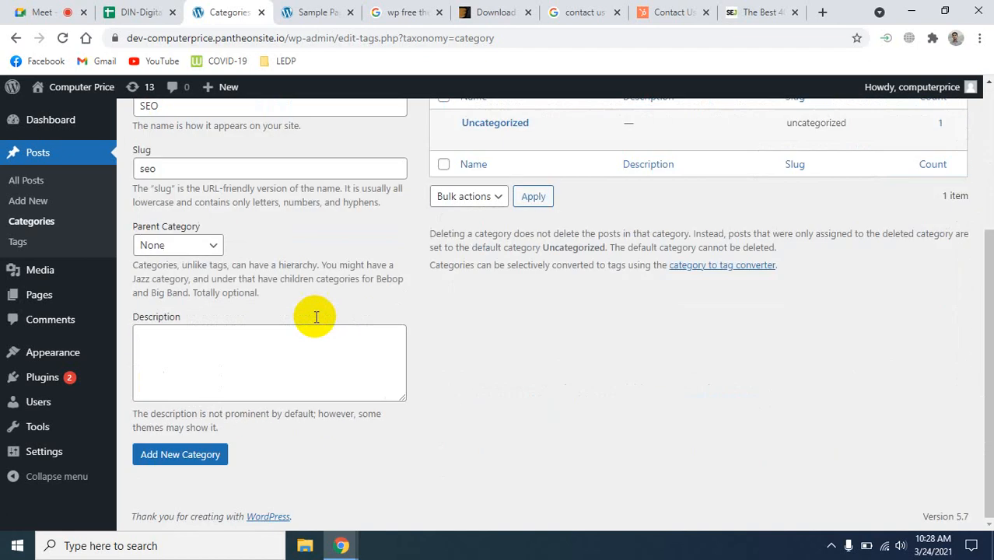
- Search Google for "seo" in a new browser tab and copy the Wikipedia definition of search engine optimization
click(212, 338)
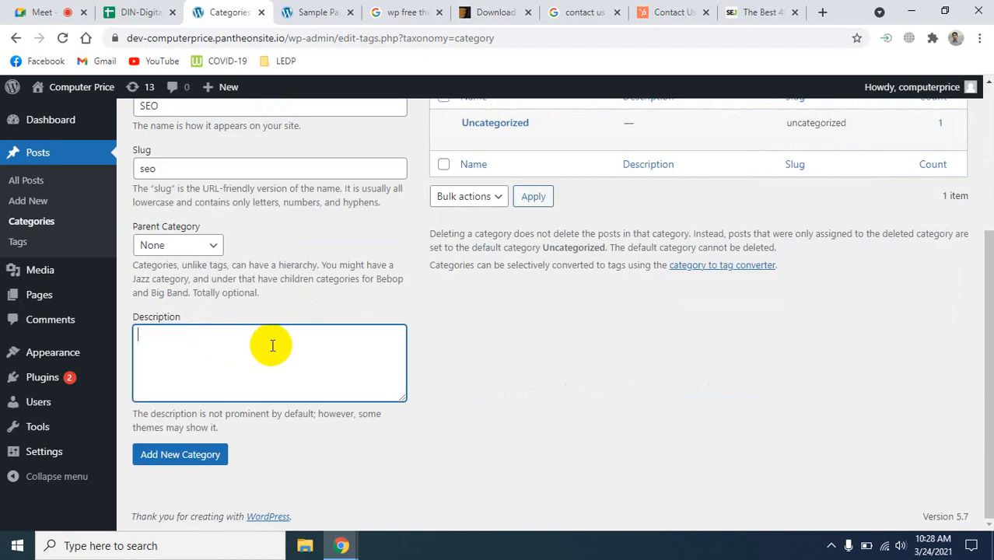
click(819, 14)
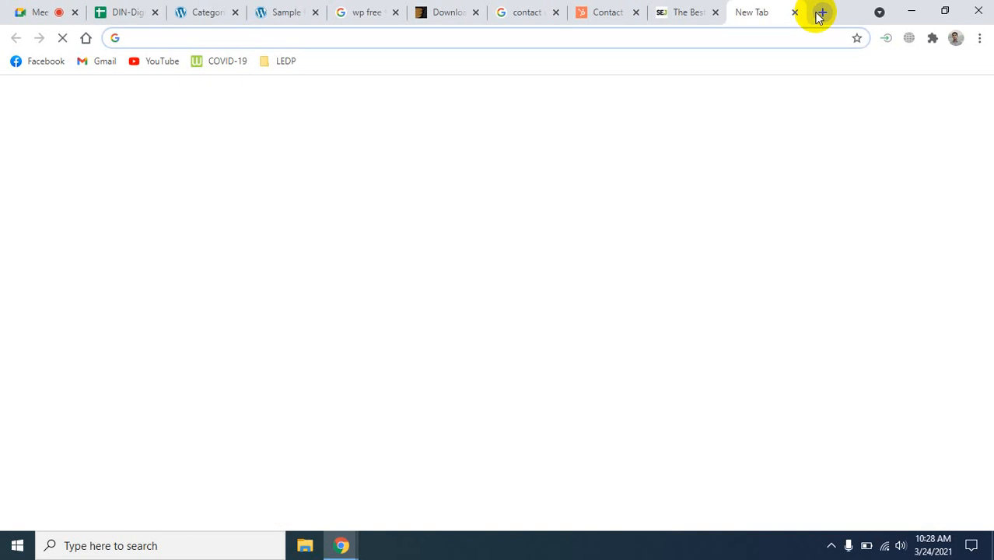
text(seo)
key(Return)
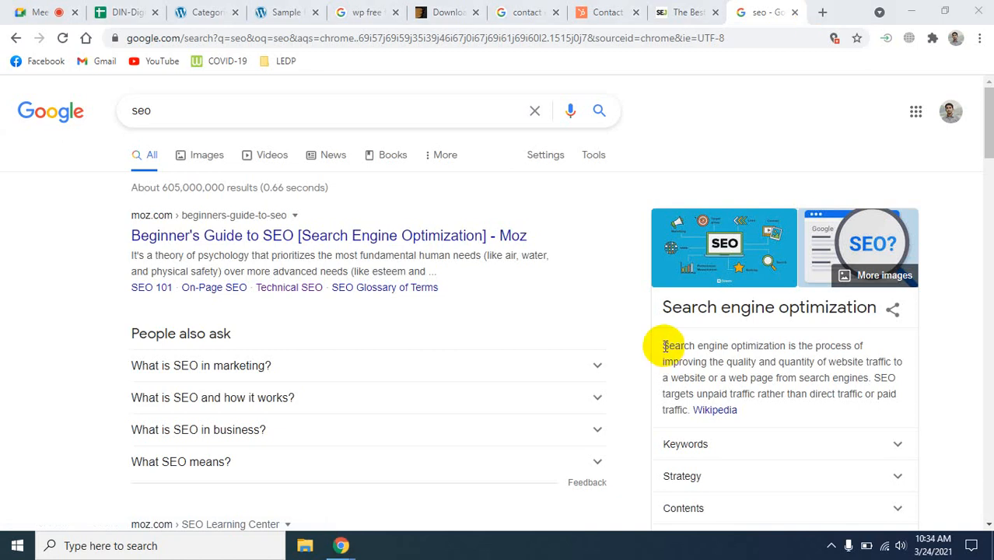
drag(663, 346, 669, 408)
right_click(675, 369)
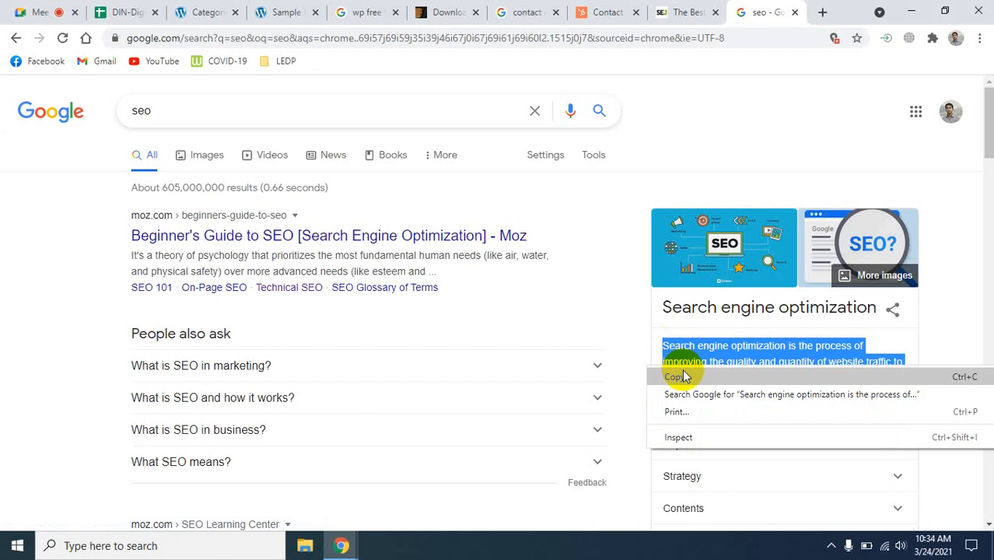
click(678, 376)
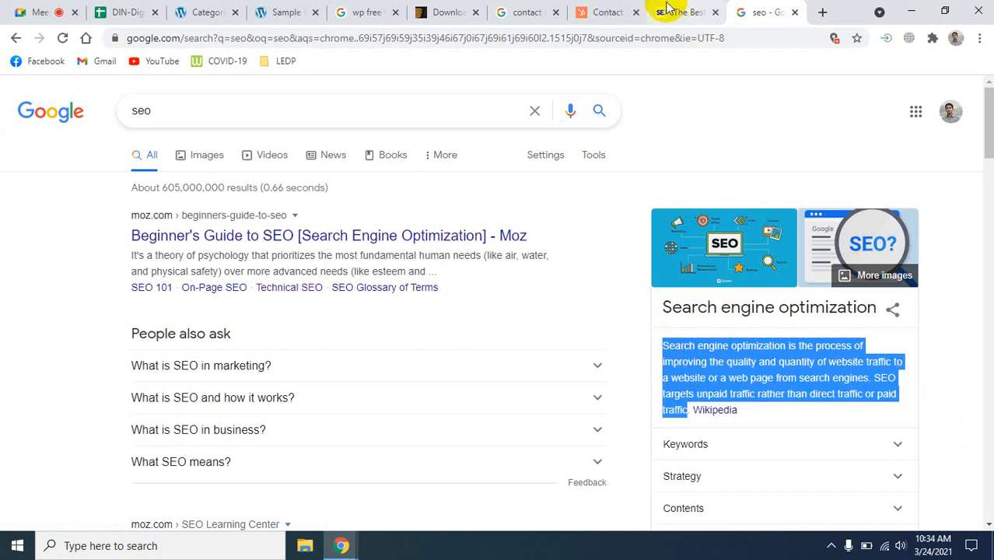
- Paste the copied search engine optimization definition as the SEO category's description and add the category
click(180, 8)
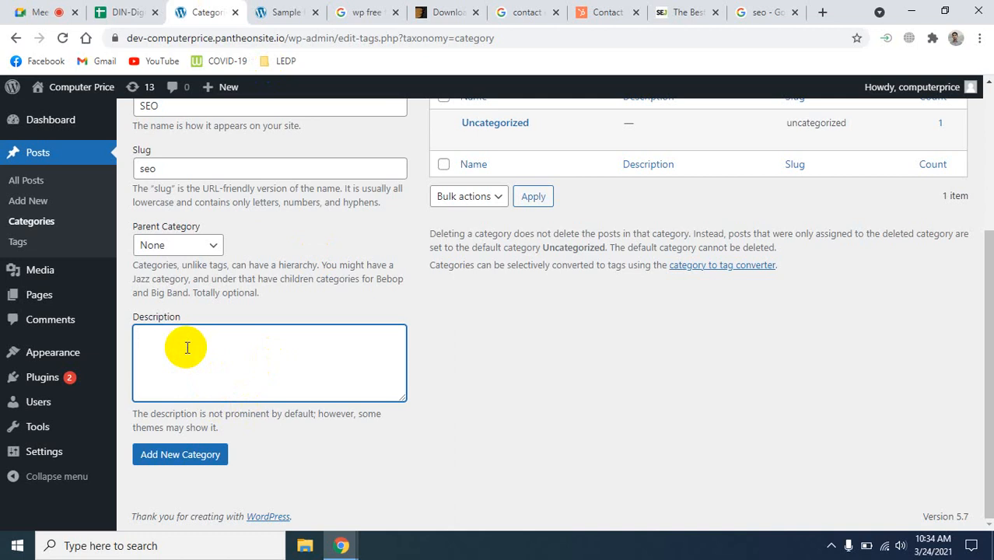
key(ctrl+v)
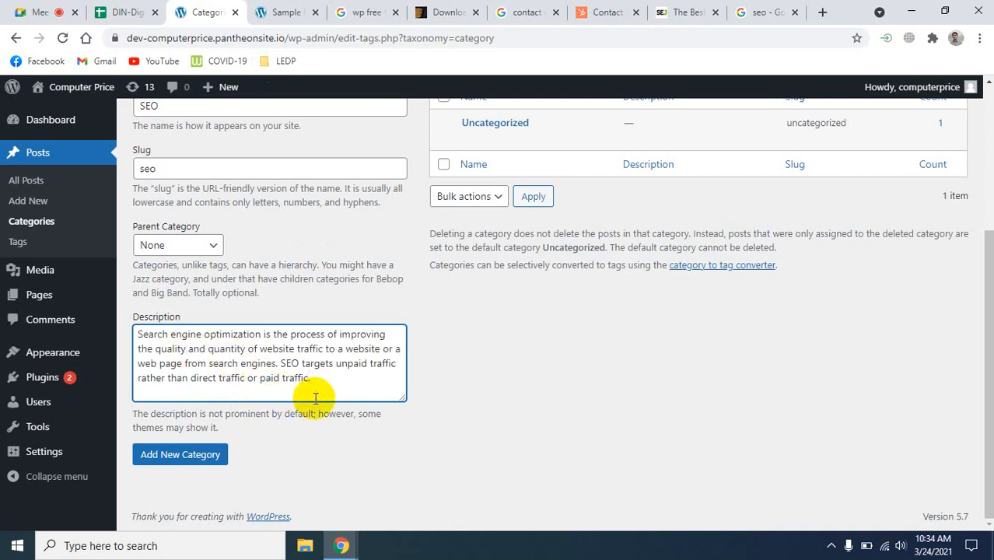
scroll(315, 398, up, 3)
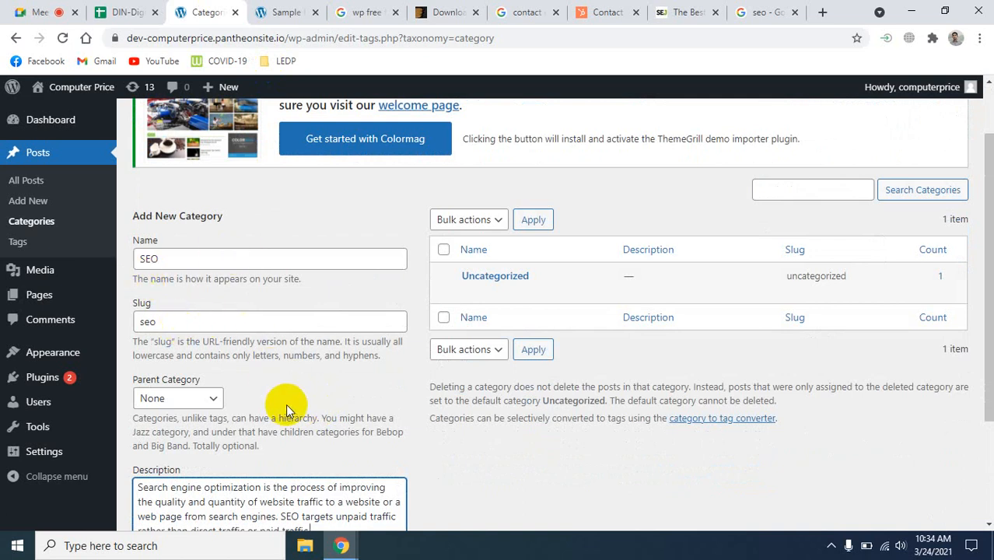
scroll(288, 410, down, 3)
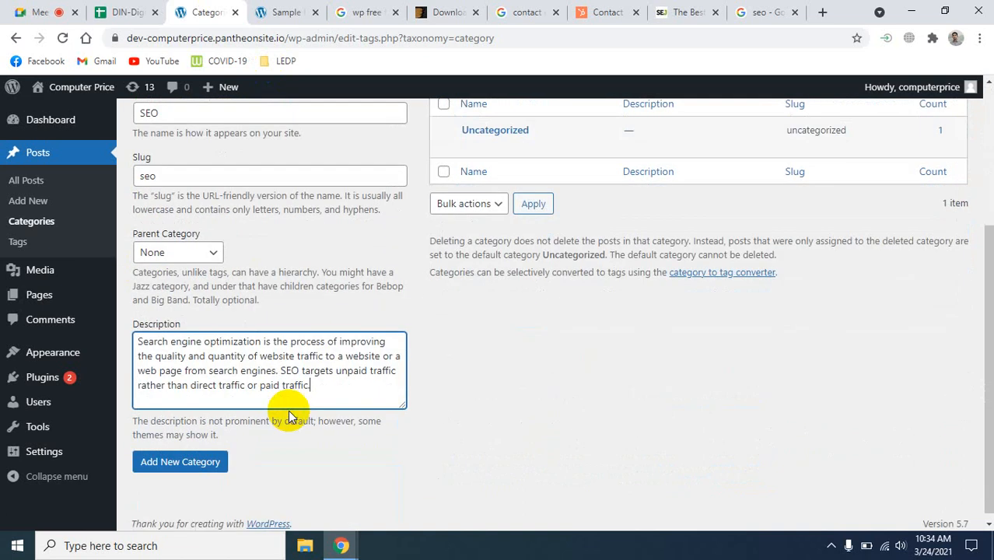
scroll(210, 487, down, 1)
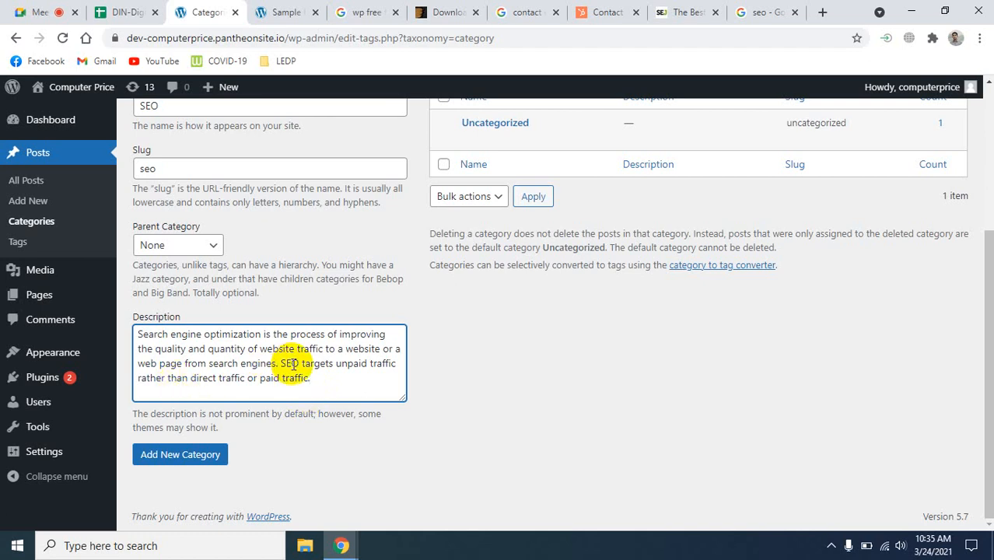
click(181, 456)
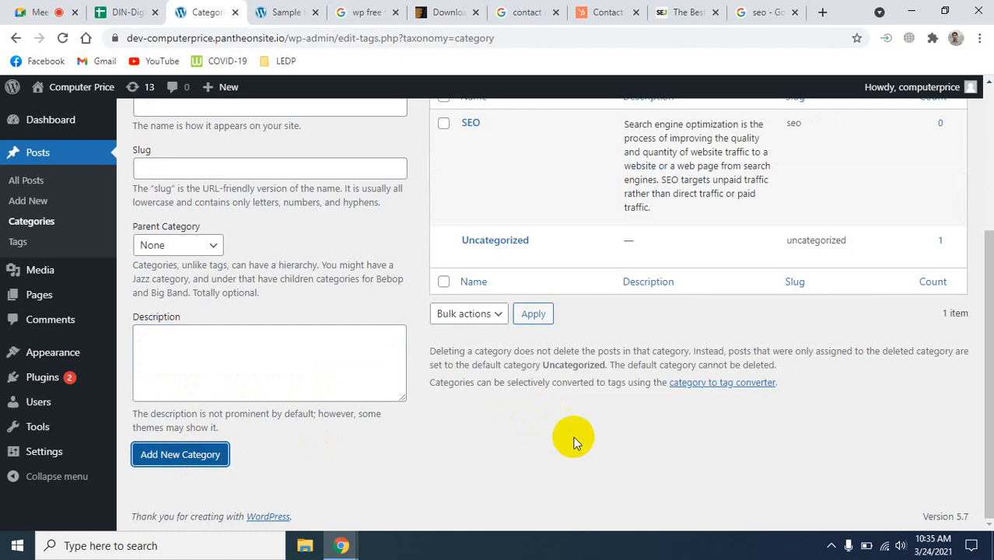
- Review the category list and open the Uncategorized category's edit page to view its details
scroll(576, 440, up, 3)
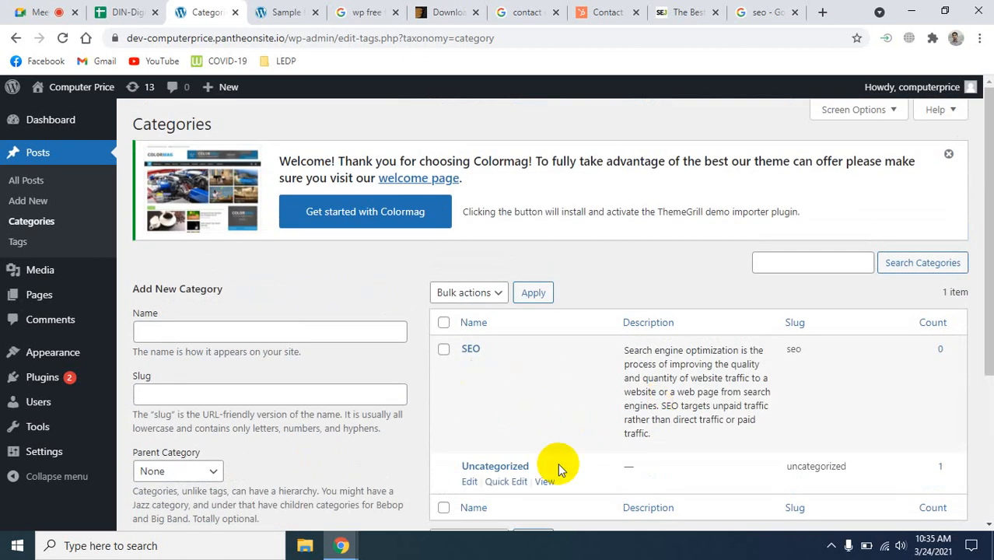
scroll(545, 464, down, 3)
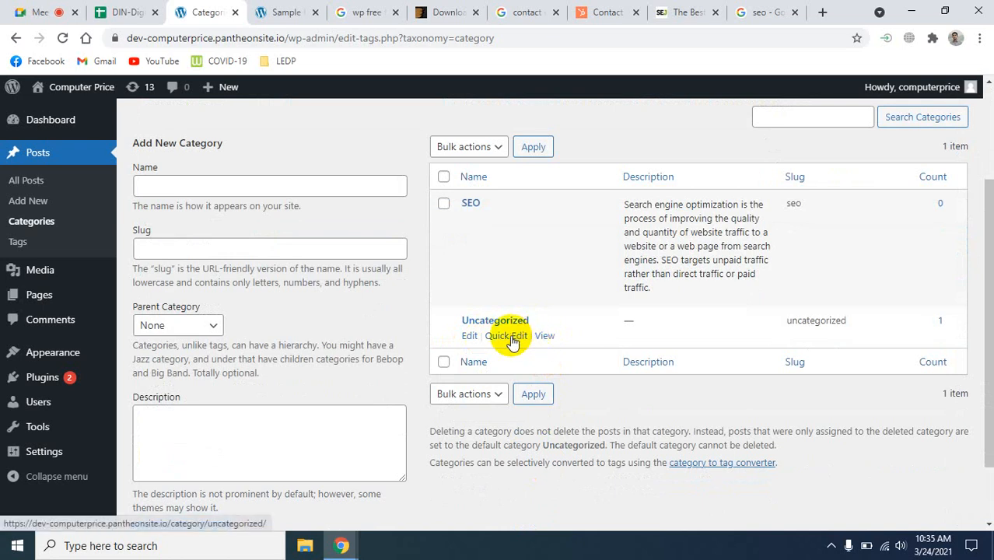
click(470, 337)
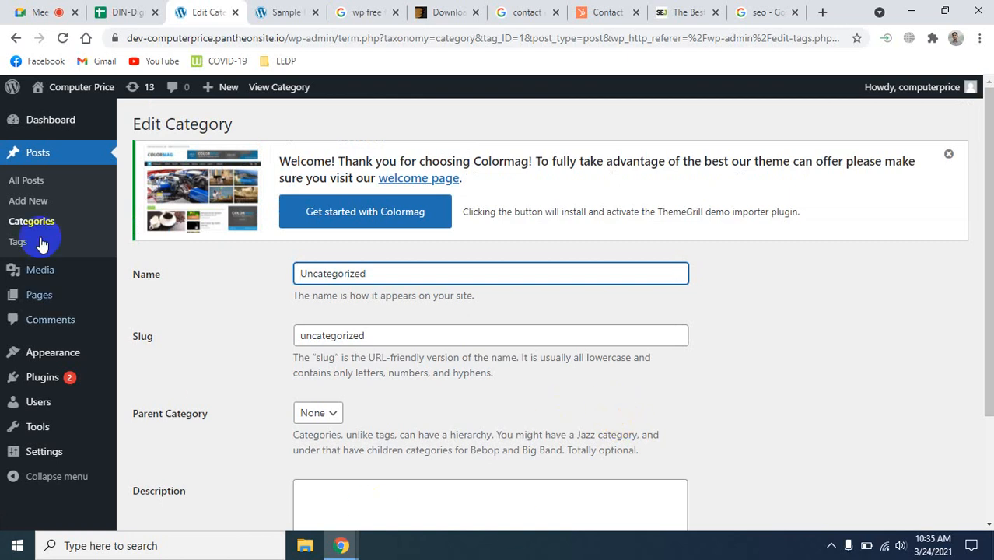
mouse_move(38, 90)
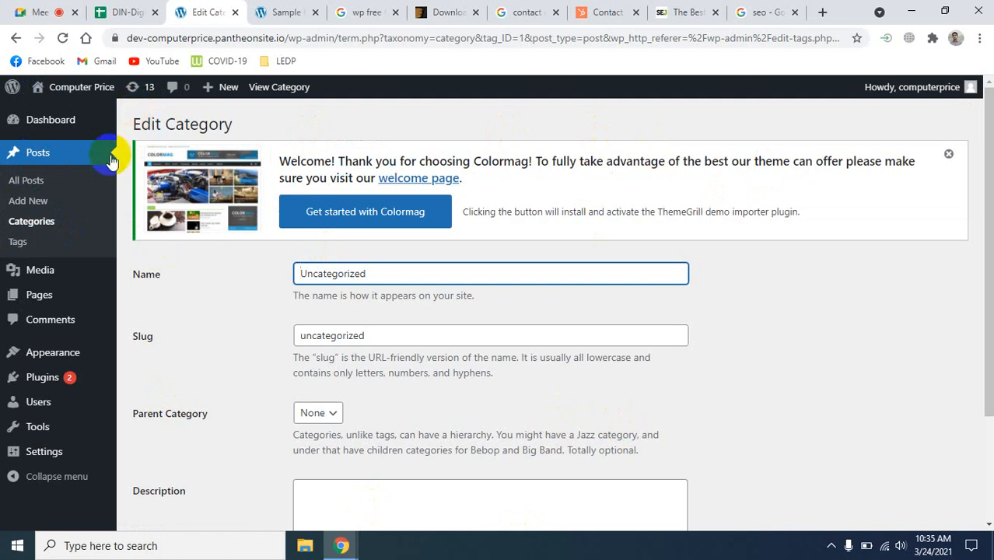
- Go back to the Categories page and fill in a new category named SMM with the slug smm
click(31, 222)
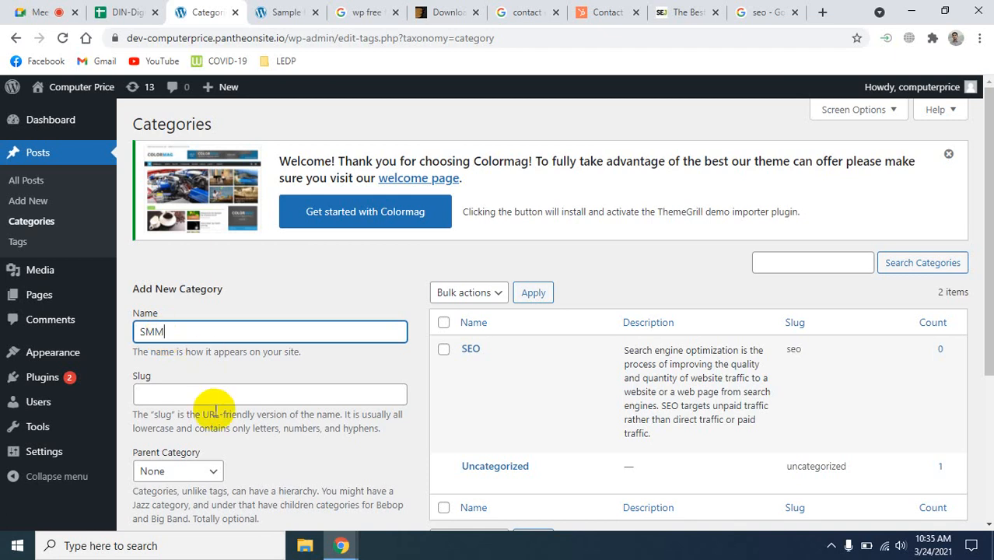
click(196, 393)
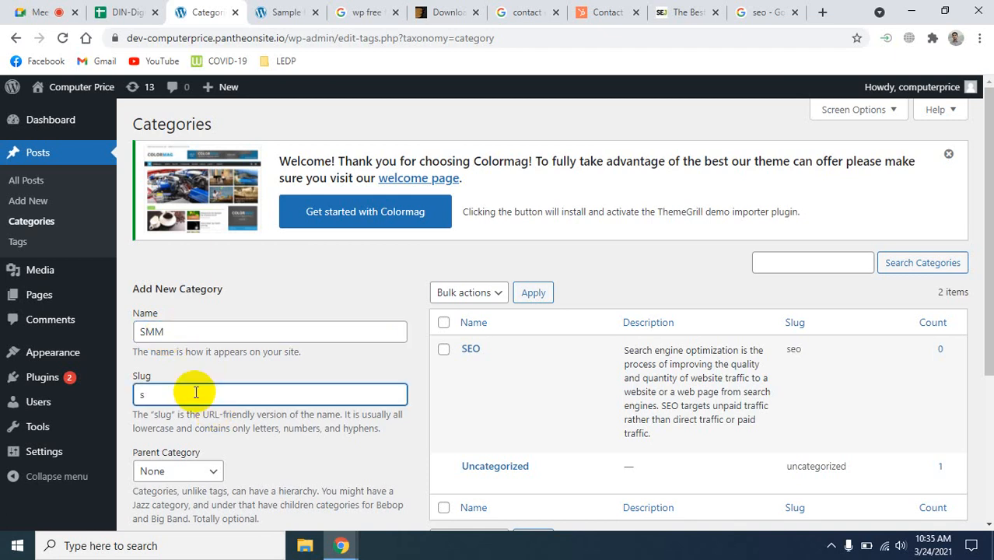
text(smm)
scroll(196, 393, down, 3)
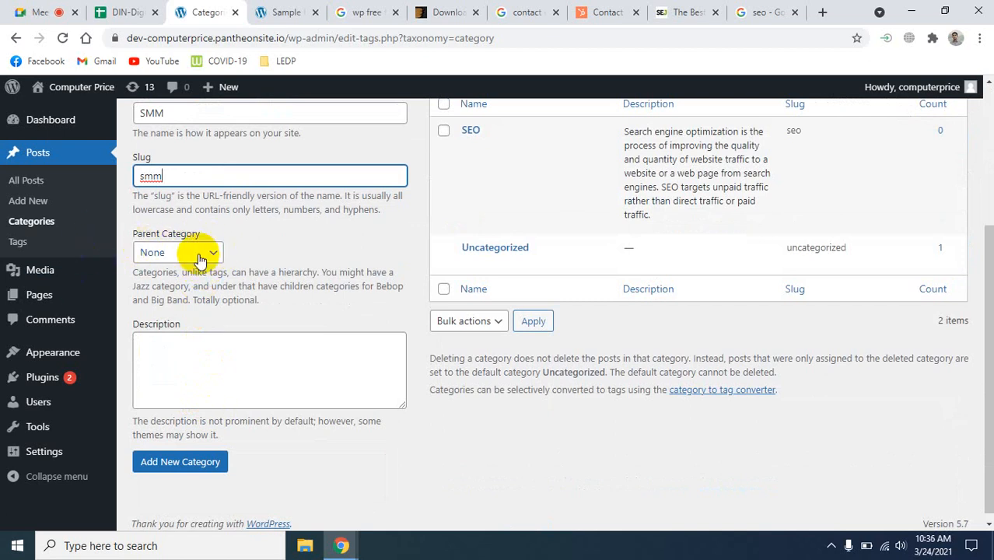
- Search Google for "smm" in the existing search tab and copy the Wikipedia definition of social media marketing
click(783, 8)
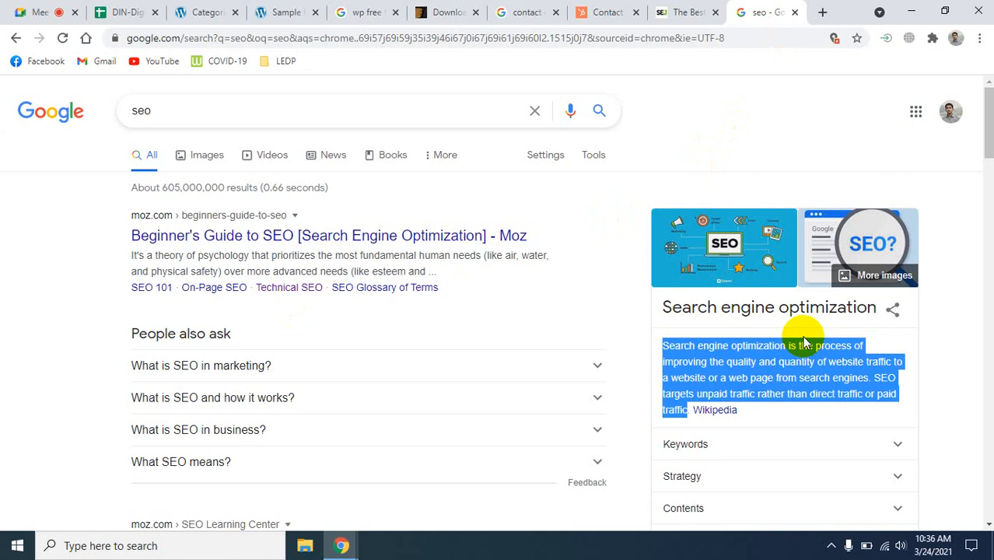
click(262, 116)
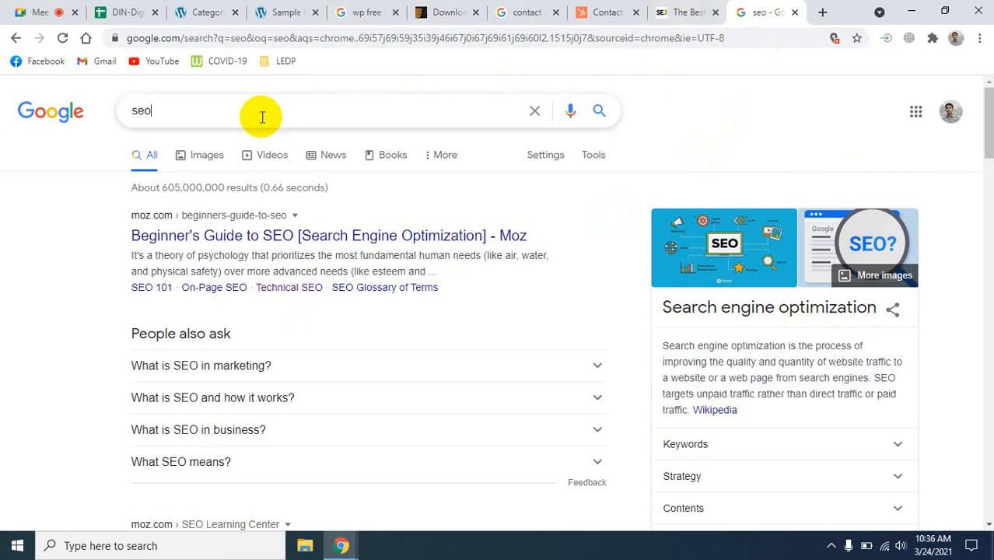
double_click(262, 117)
text(smm)
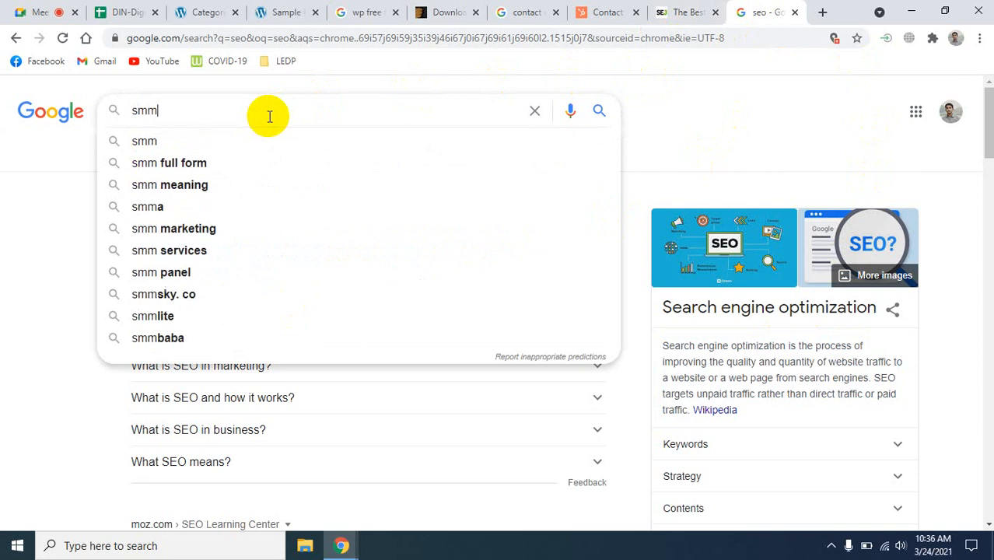
key(Return)
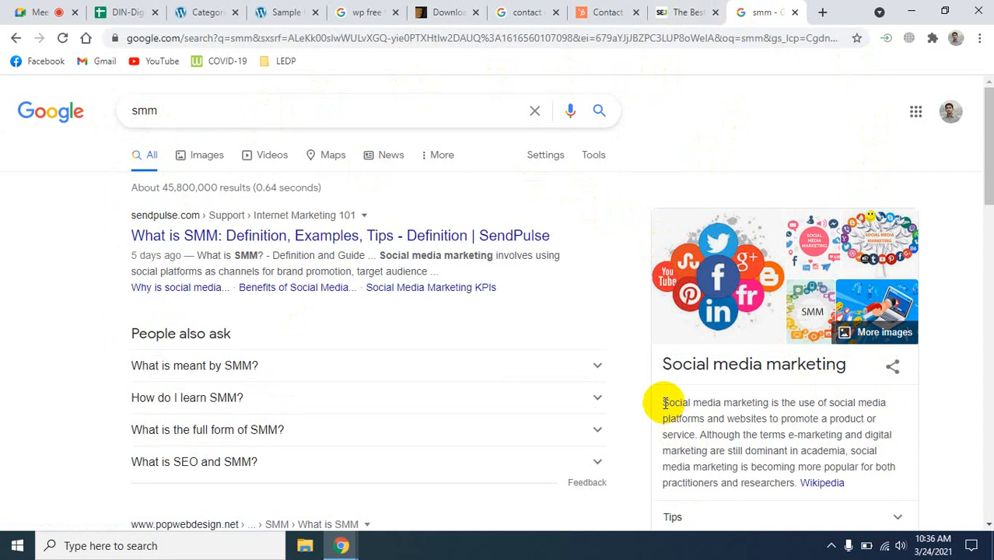
drag(663, 402, 826, 482)
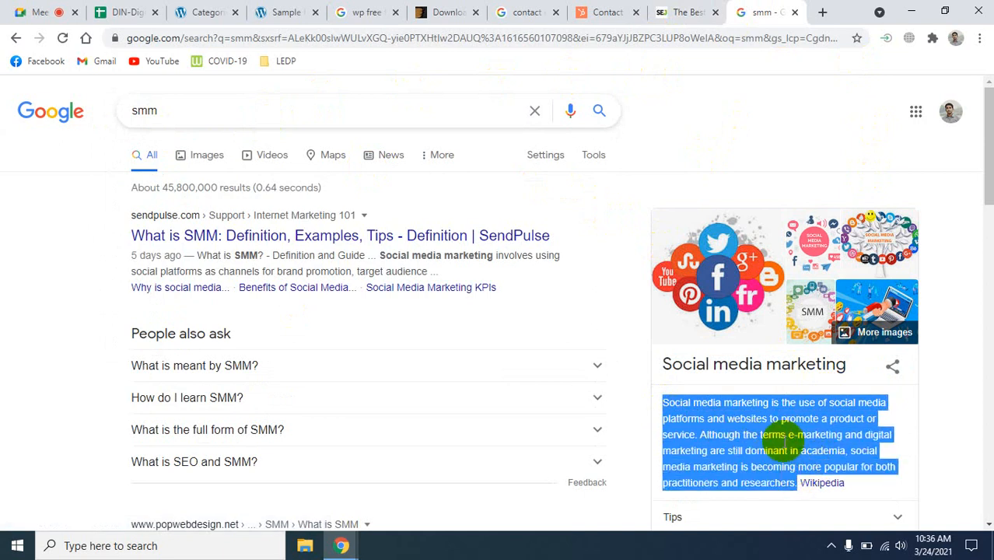
right_click(783, 440)
click(714, 447)
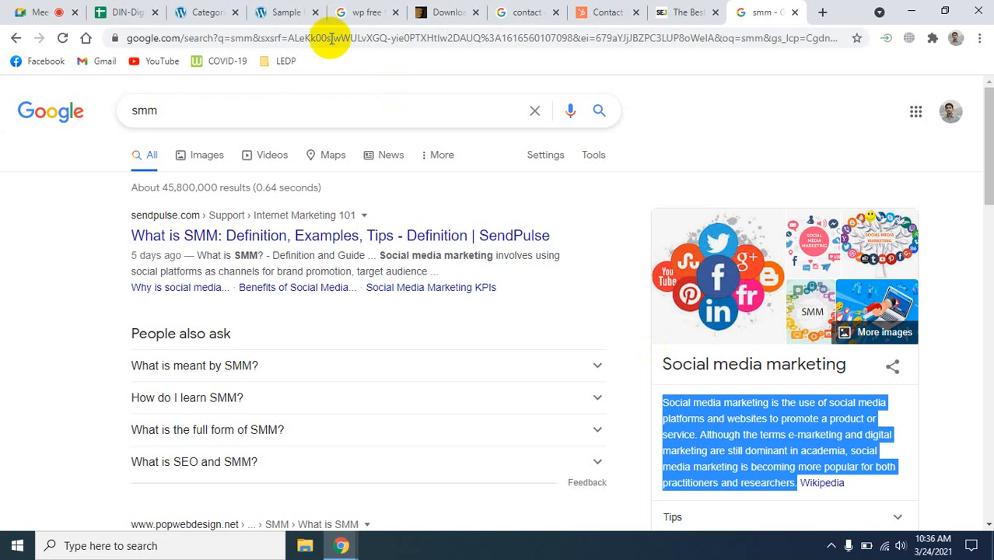
- Paste the copied social media marketing definition as the description of the new SMM category
click(208, 8)
click(192, 339)
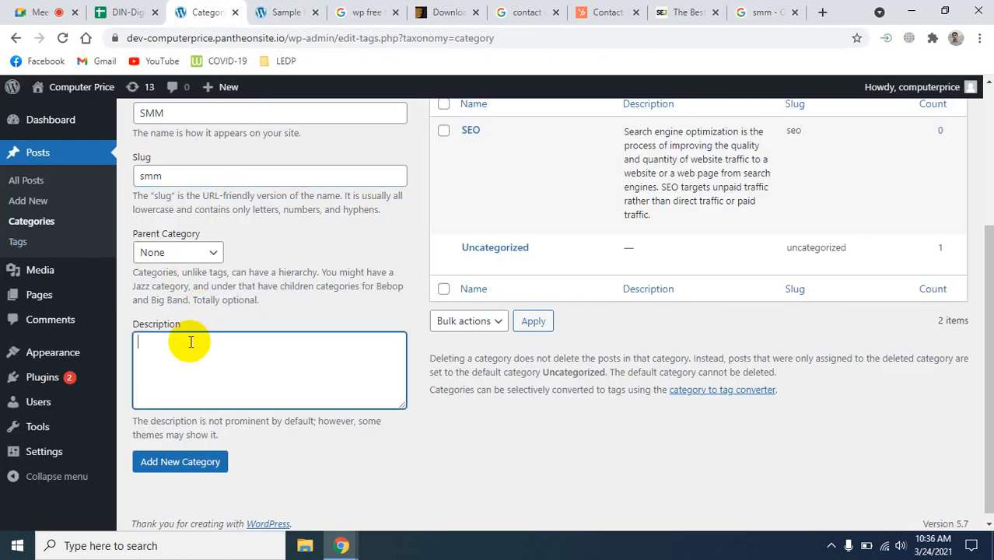
key(ctrl+v)
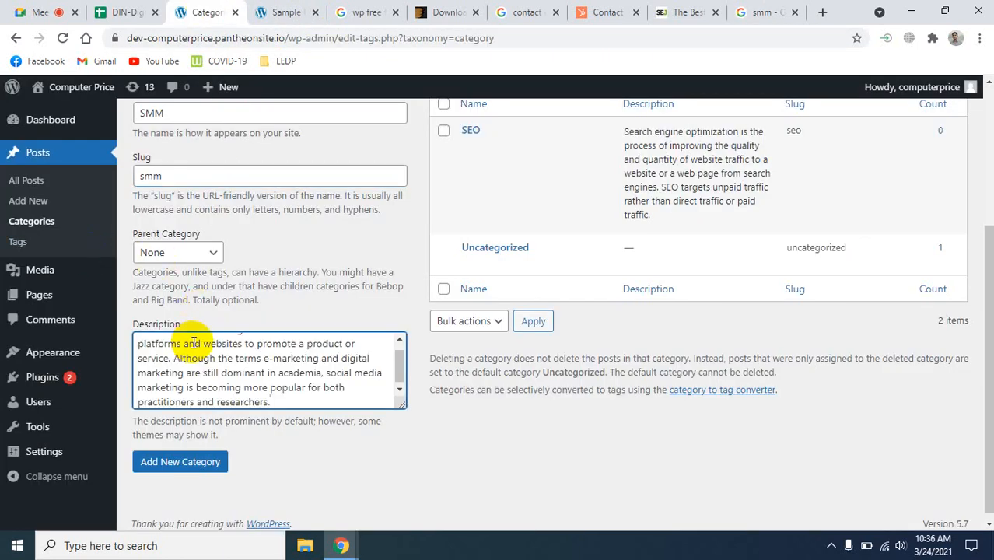
scroll(333, 373, up, 1)
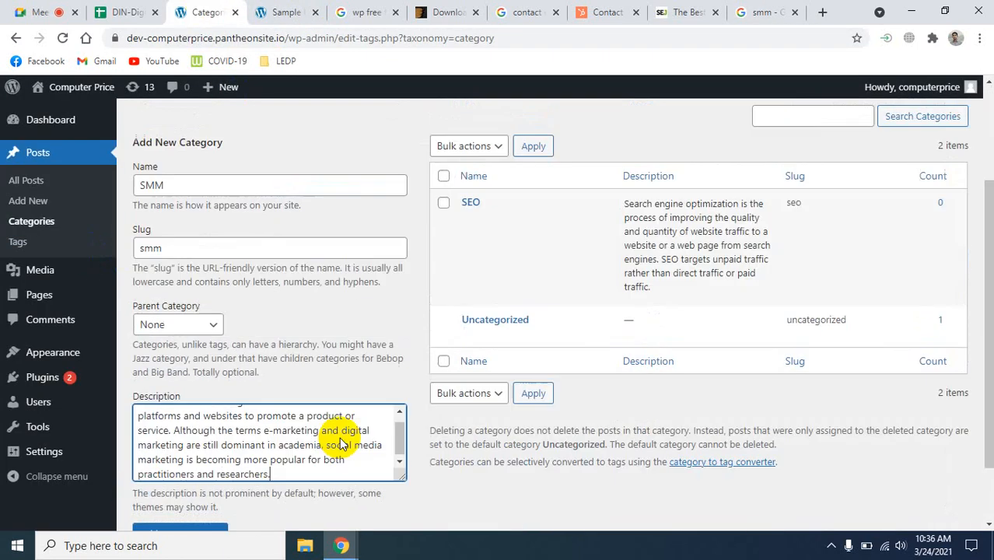
- Add the filled-in SMM category to the site and check its entry in the category list
scroll(339, 444, down, 1)
click(216, 455)
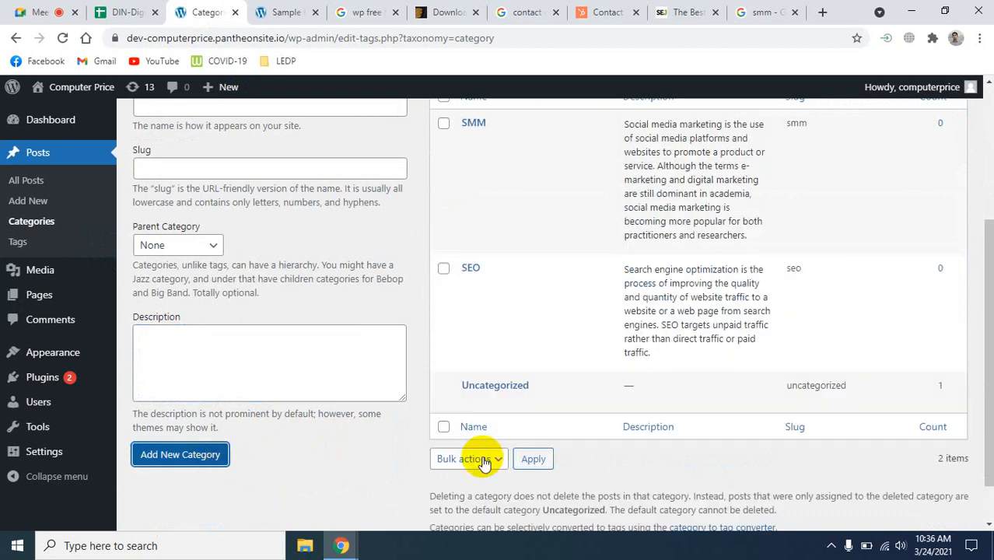
scroll(591, 374, up, 3)
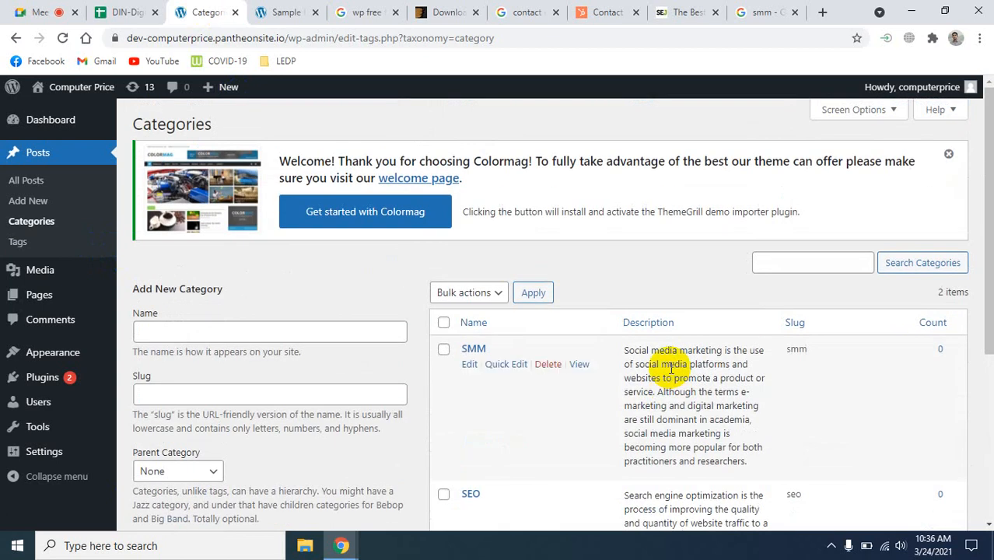
scroll(670, 369, down, 4)
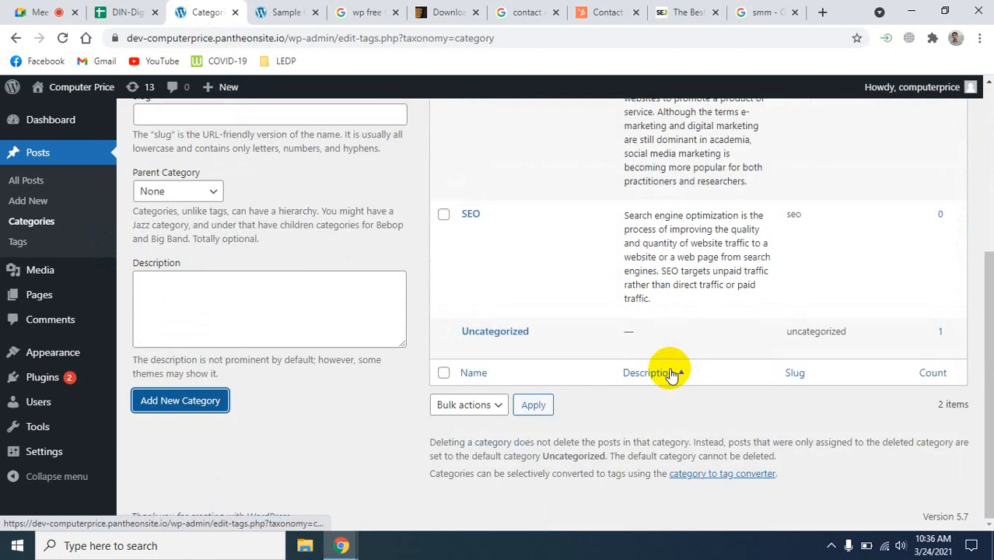
- Fill in a new category named Data Entry with the slug dataentry
scroll(668, 372, up, 1)
scroll(532, 361, up, 2)
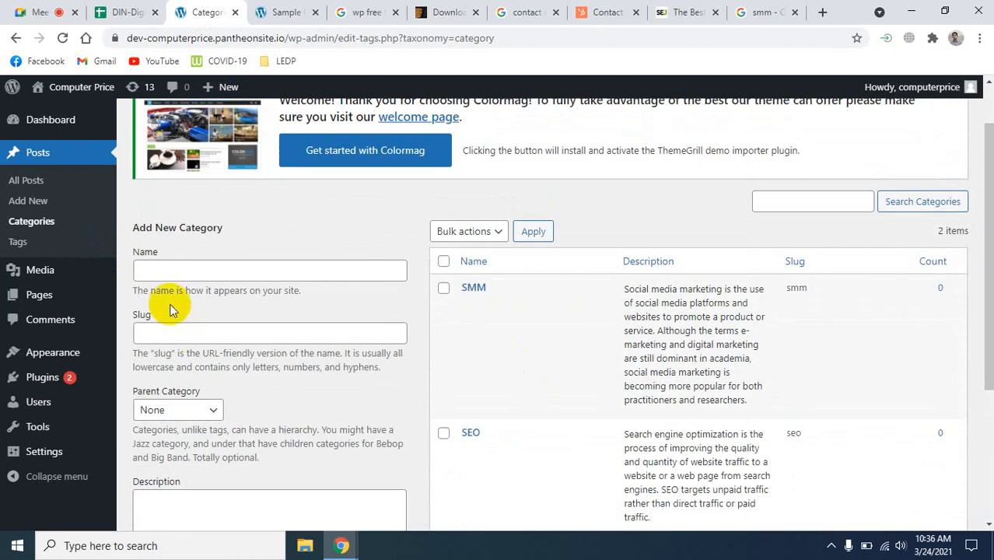
click(175, 270)
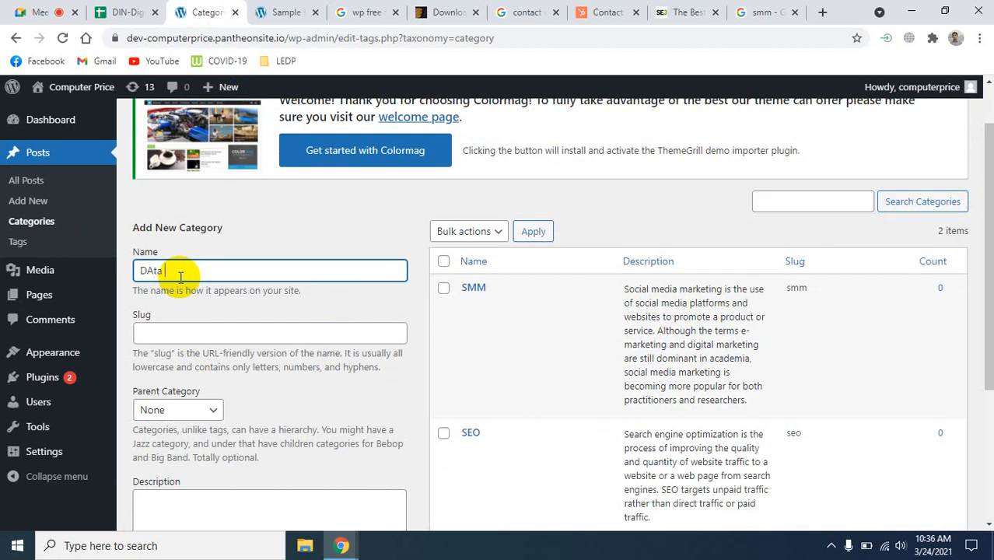
text(DAta)
key(BackSpace)
click(200, 330)
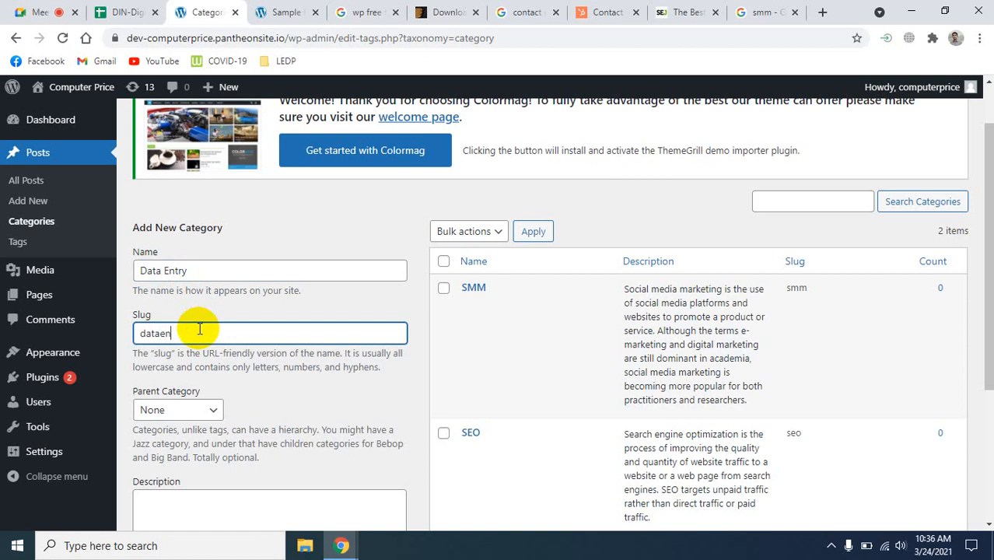
scroll(204, 330, down, 2)
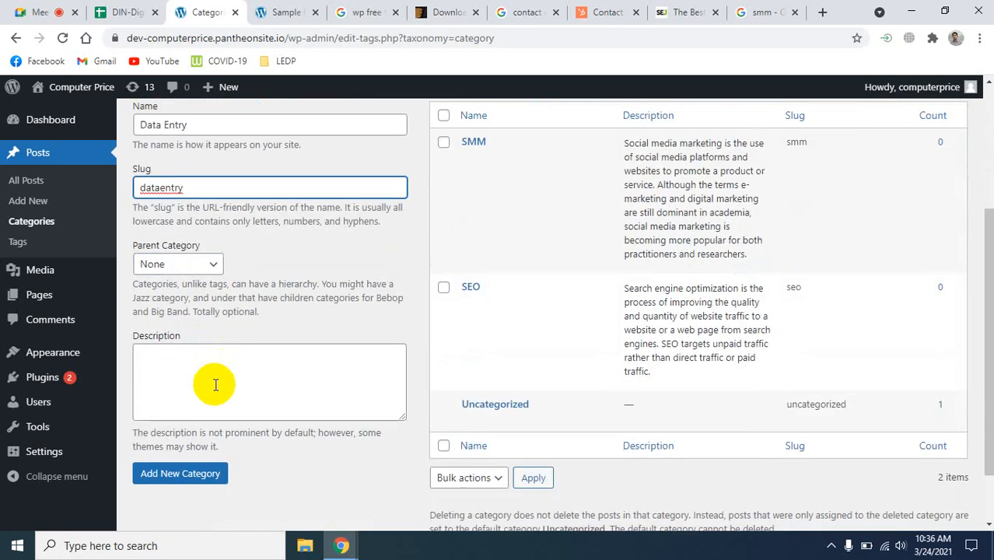
- Search Google for "data entry" in the existing search tab and copy the Wikipedia definition of a data entry clerk
click(761, 10)
double_click(191, 111)
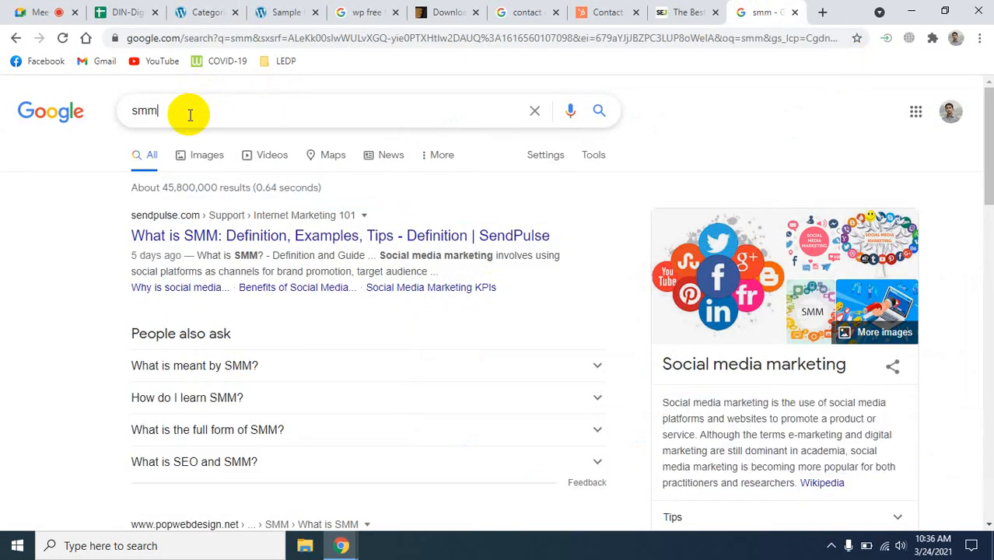
text(data)
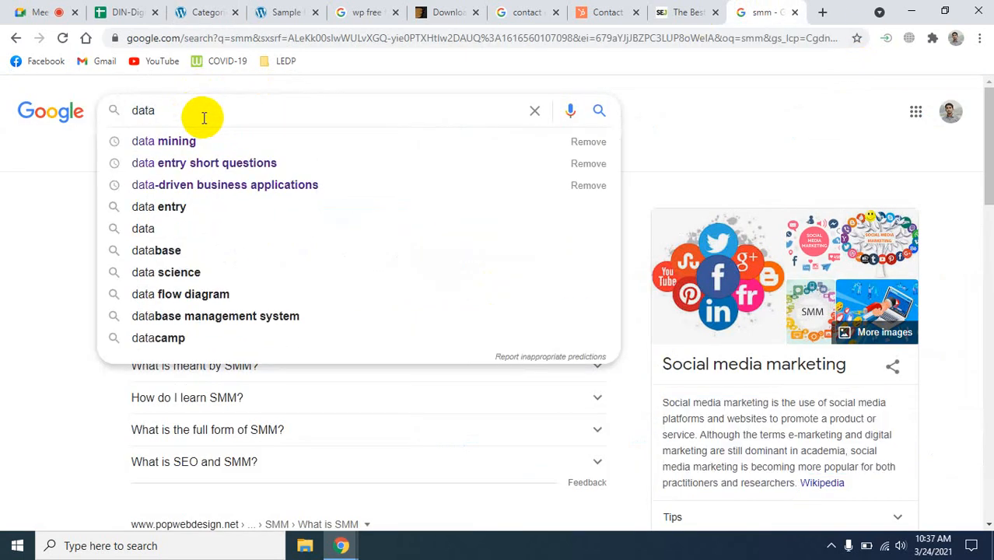
text( e)
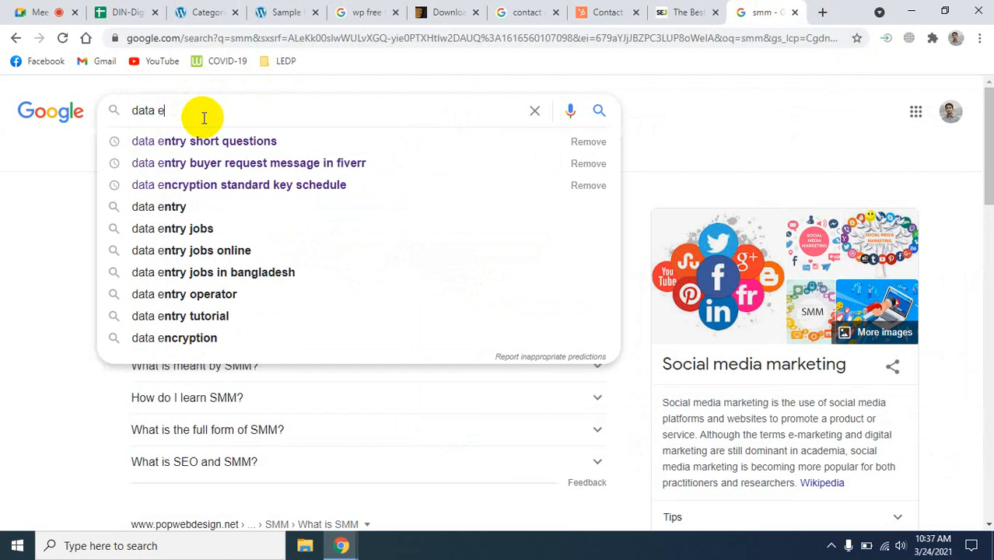
text(b)
key(BackSpace)
text(ntry)
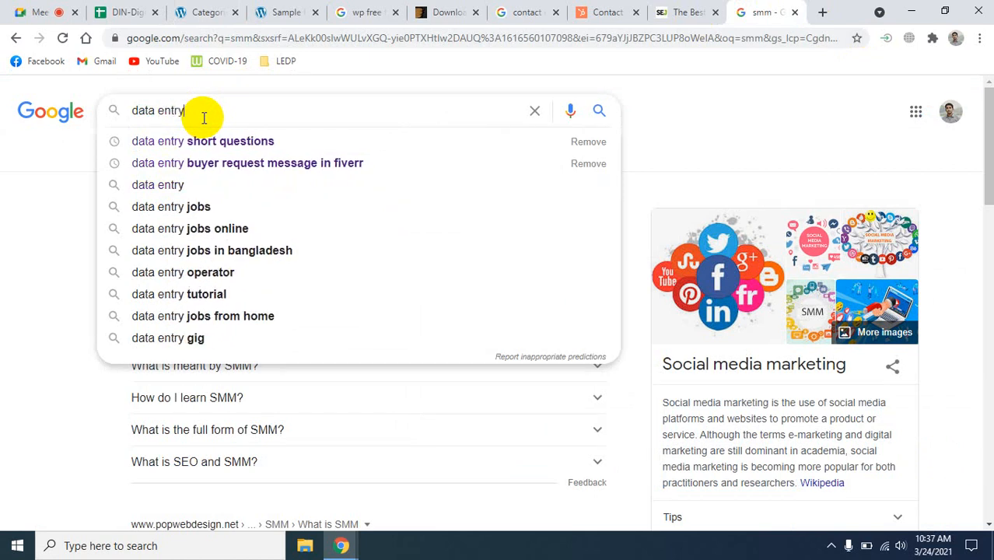
key(Return)
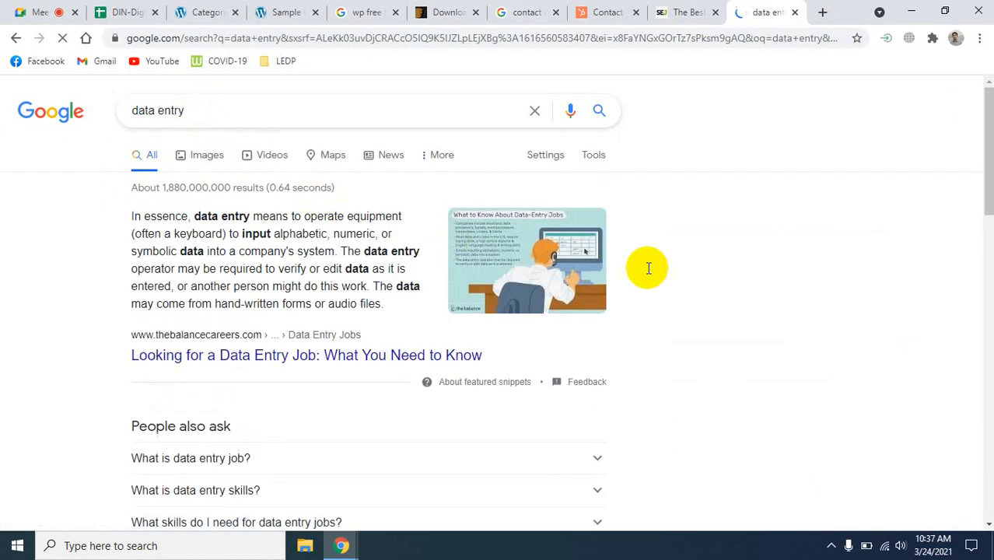
drag(662, 293, 786, 373)
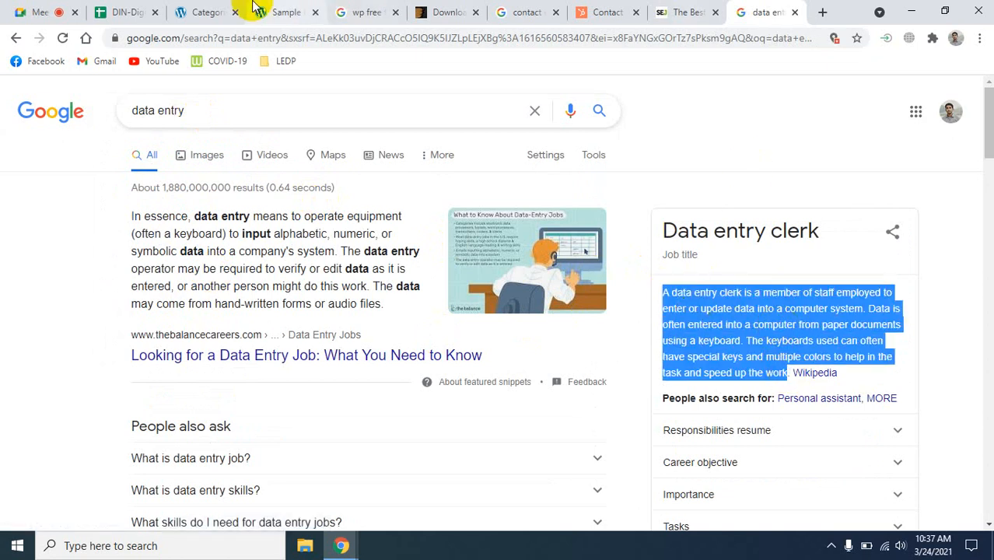
- Paste the copied data entry clerk definition as the Data Entry category's description and add the category
click(217, 21)
click(213, 388)
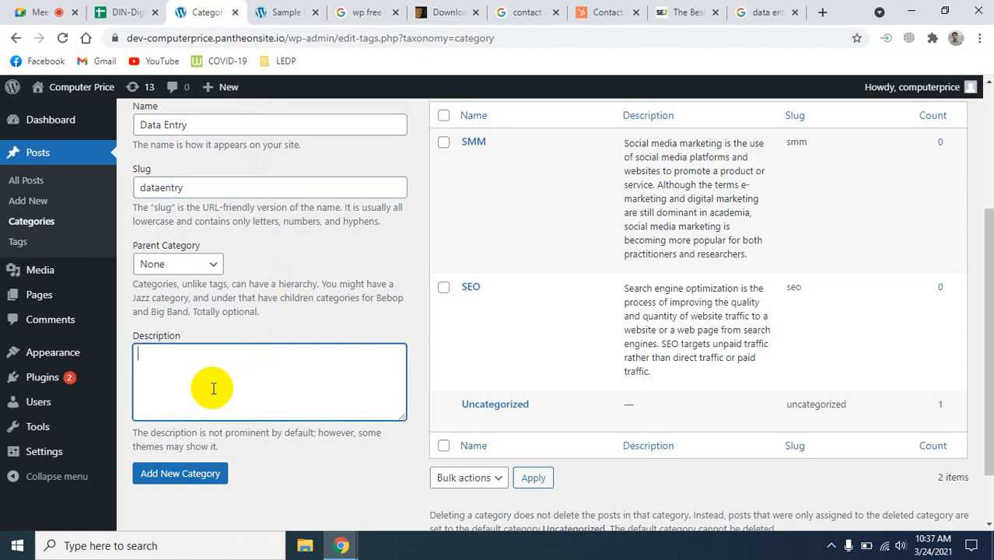
key(ctrl+v)
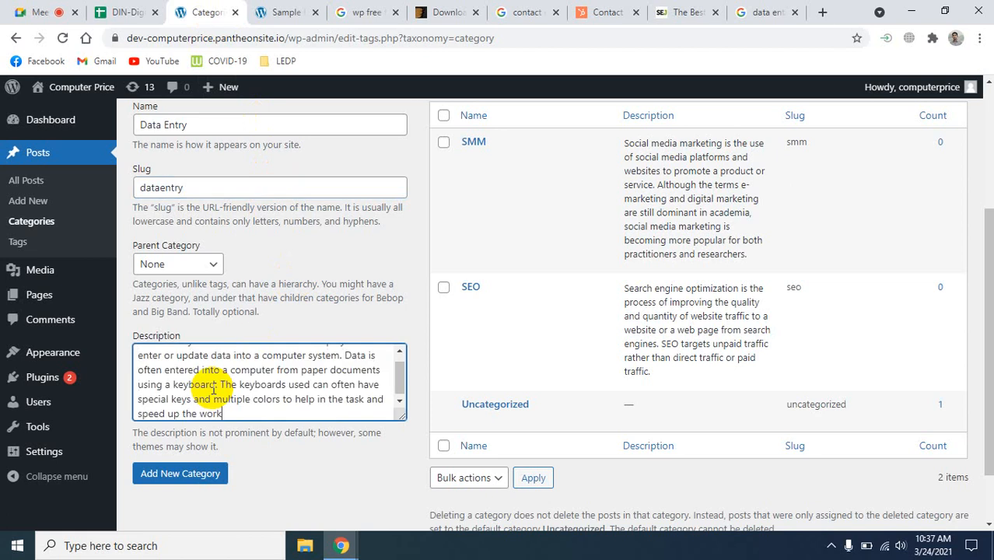
click(178, 475)
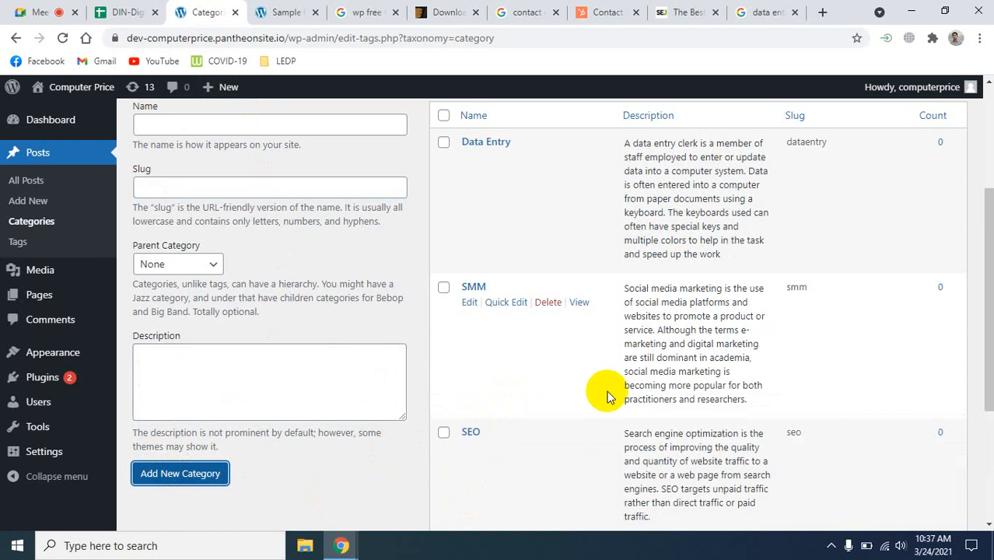
- Fill in another new category named Lead Generation with the slug leadgeneration
scroll(171, 227, up, 3)
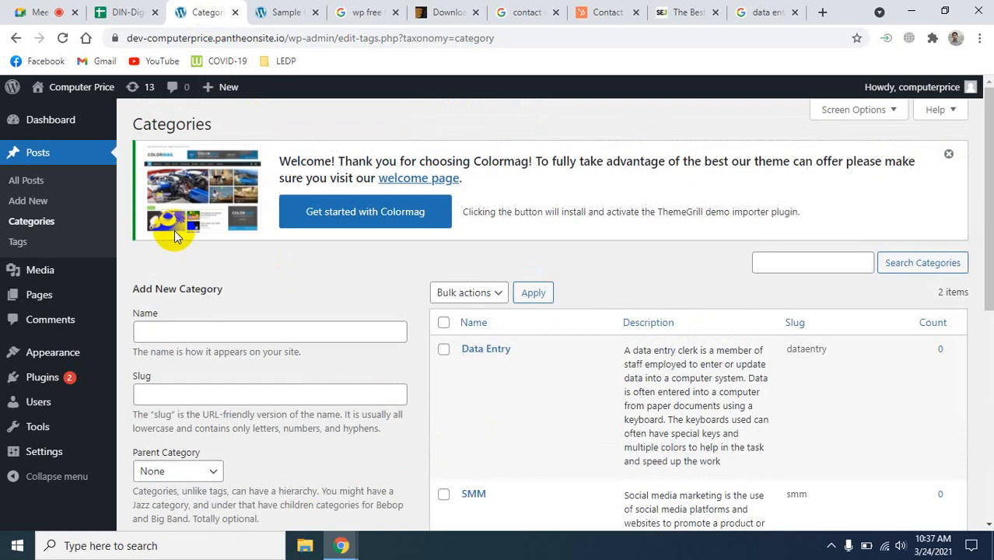
click(169, 334)
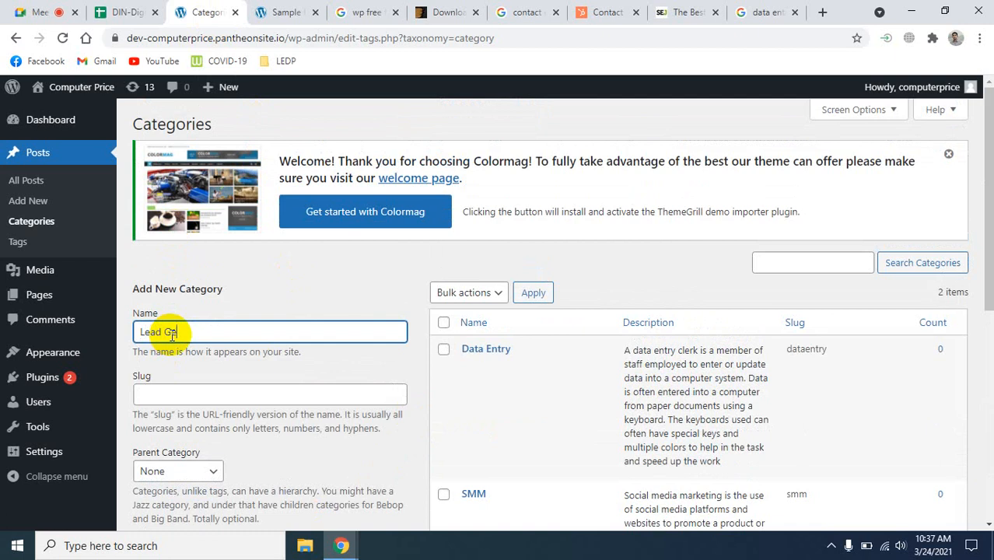
text(Lead Generation)
scroll(195, 382, down, 1)
click(181, 324)
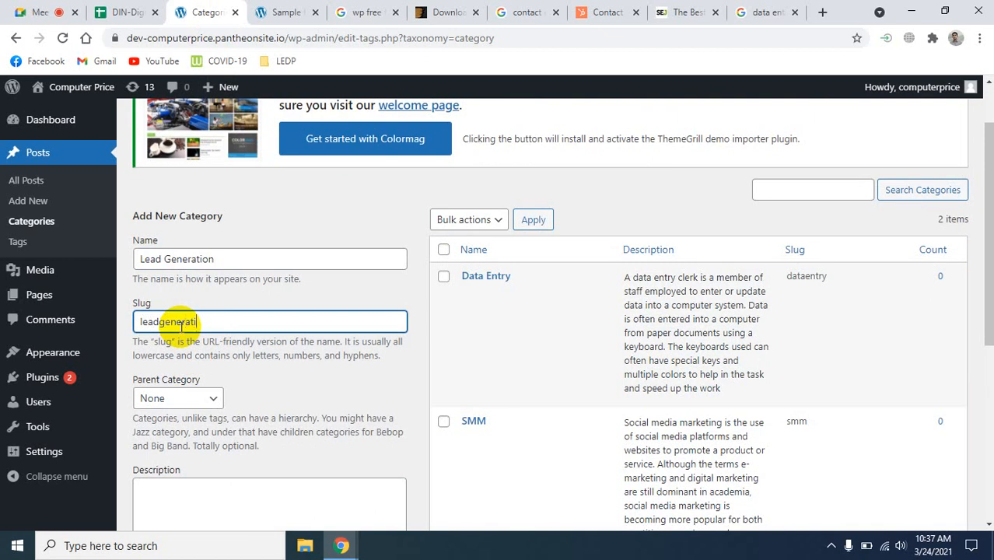
scroll(183, 326, down, 4)
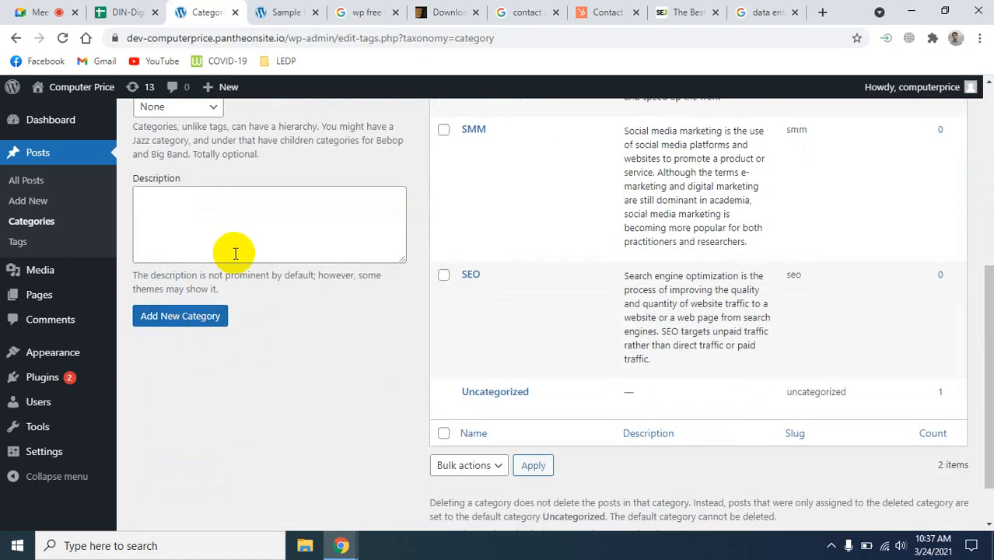
- Search Google for "lead generation" in the existing search tab and copy the Wikipedia definition of lead generation
click(766, 12)
triple_click(221, 110)
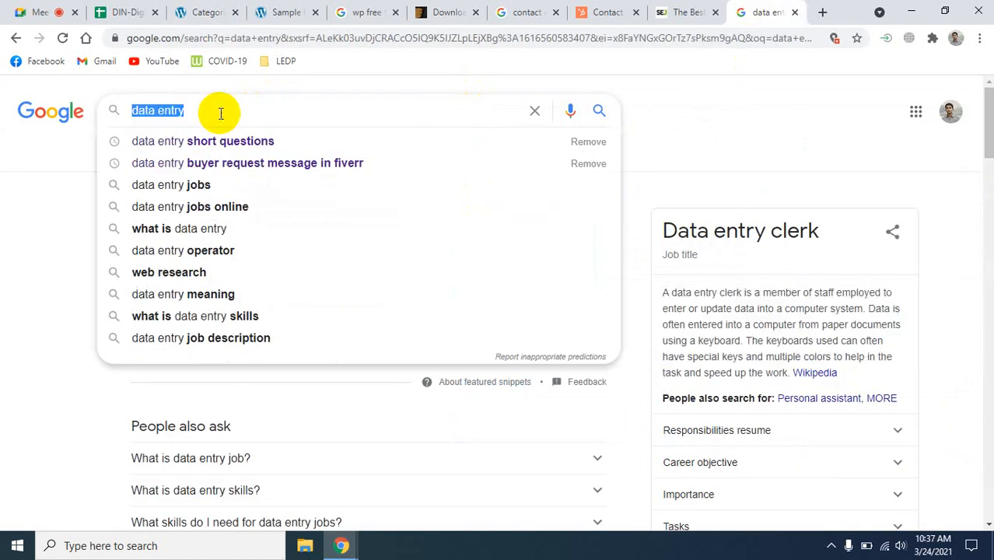
key(BackSpace)
text(lead)
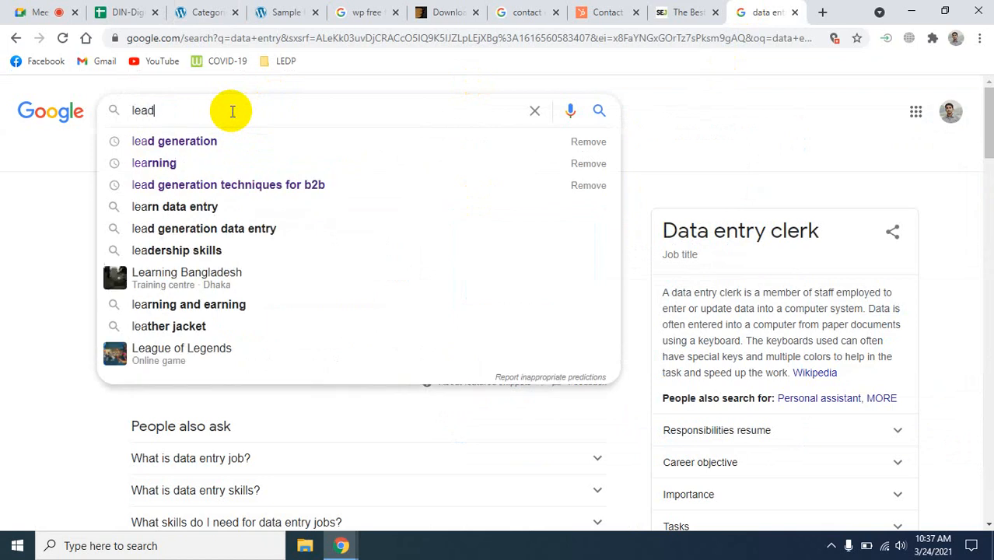
key(Down)
key(Return)
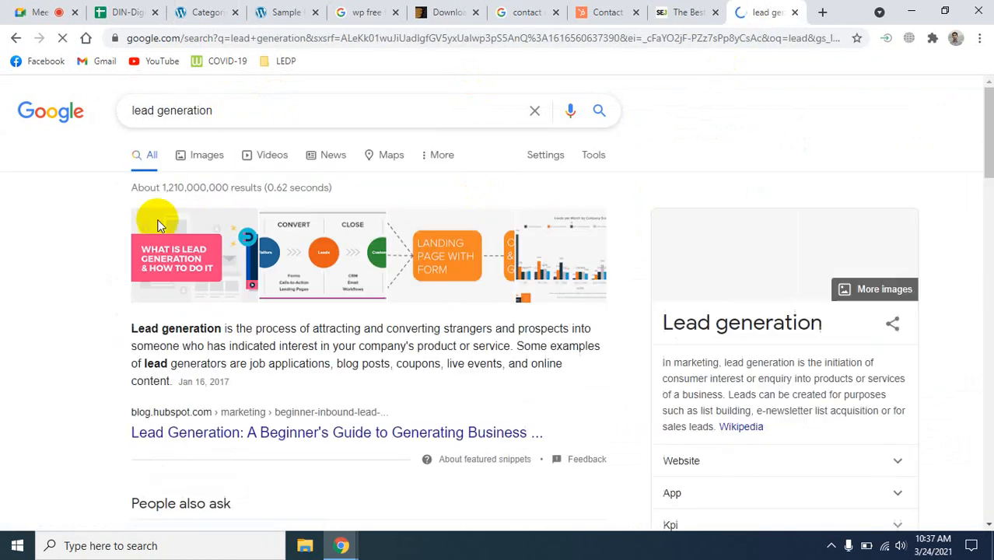
drag(672, 358, 717, 430)
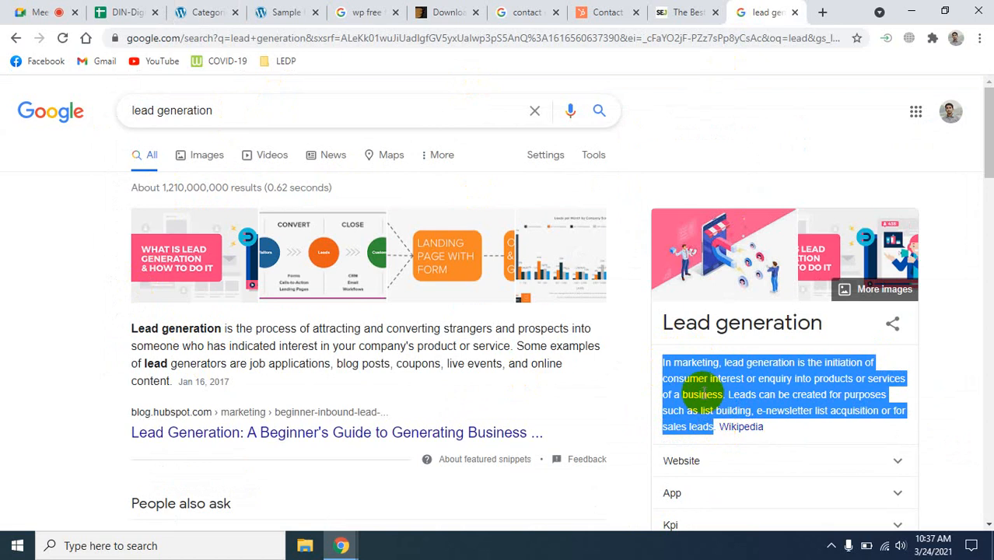
right_click(675, 394)
click(673, 405)
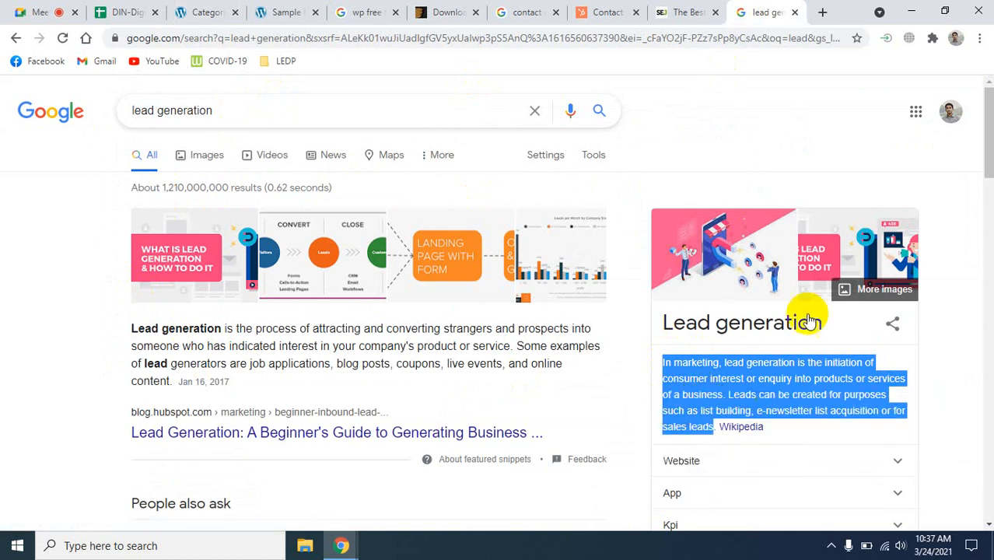
- Close the spreadsheet tab and add the Lead Generation category with the copied definition as its description
click(174, 11)
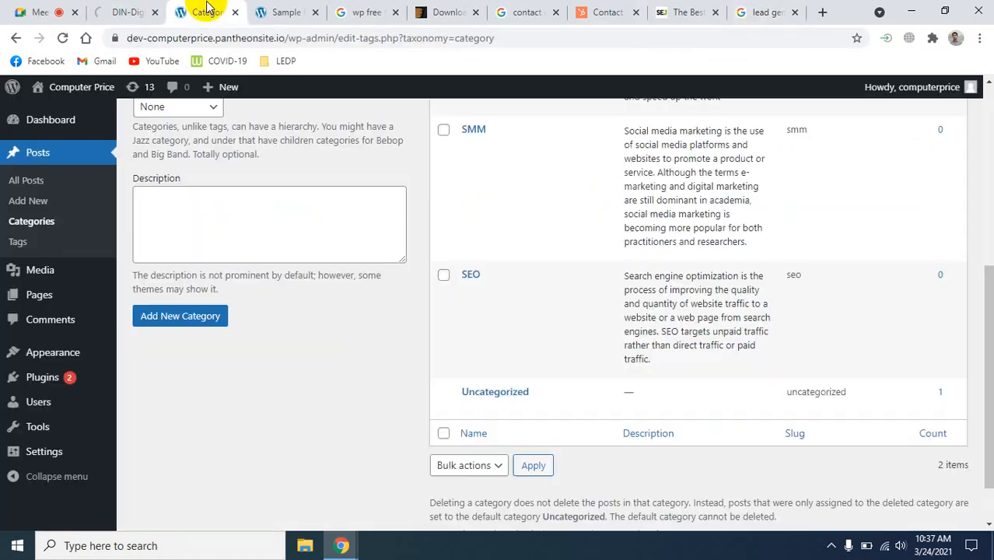
click(154, 12)
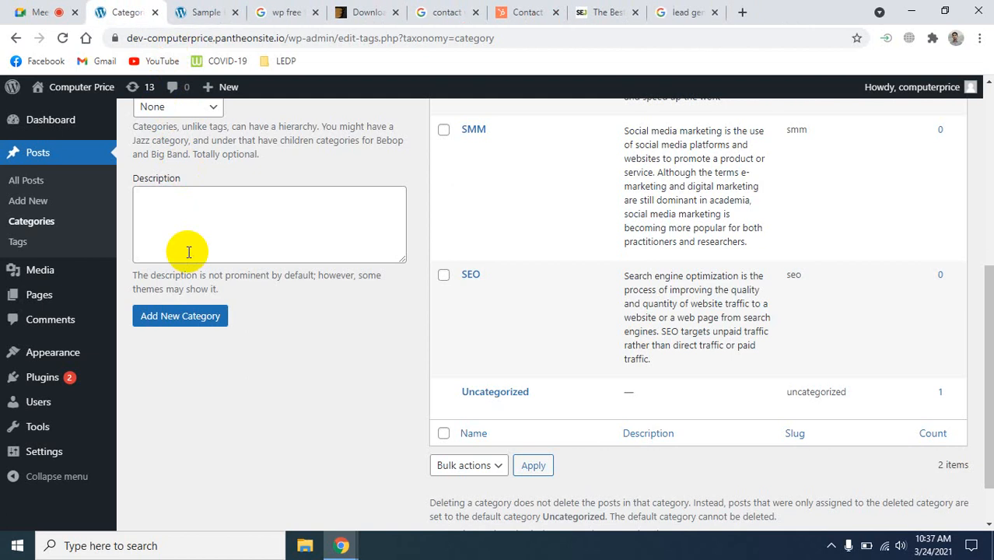
click(183, 217)
key(ctrl+v)
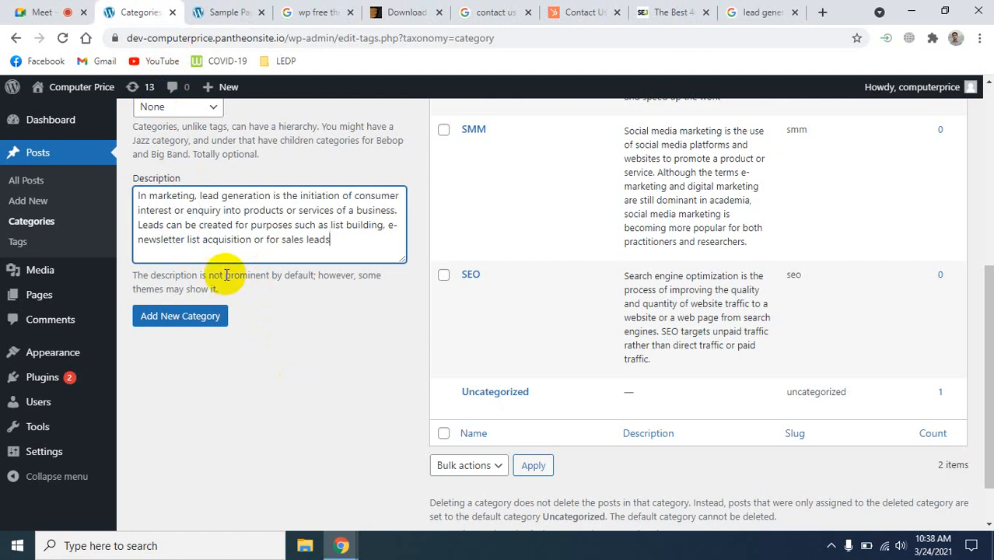
click(160, 324)
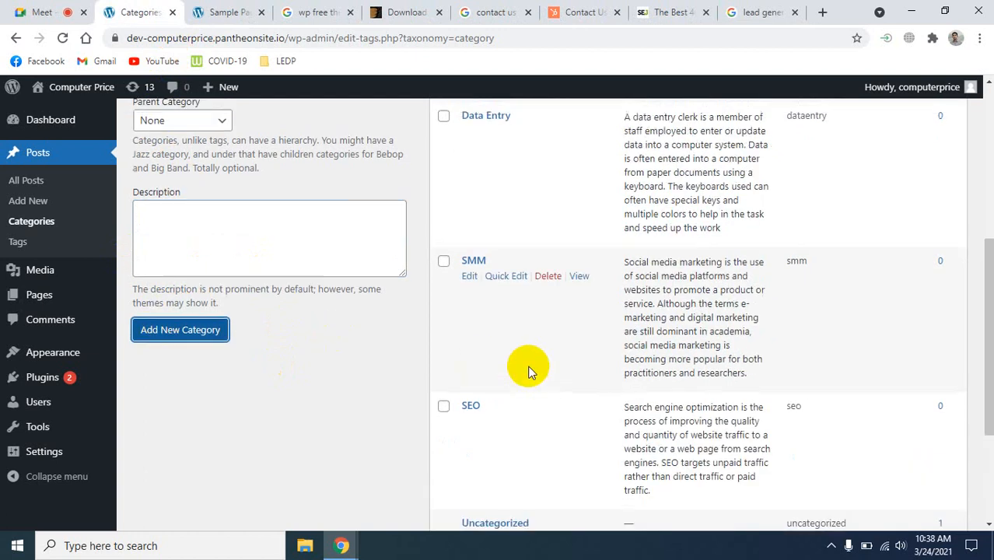
- Review the names, descriptions and slugs of all post categories in the category list
scroll(528, 372, up, 5)
scroll(528, 372, down, 2)
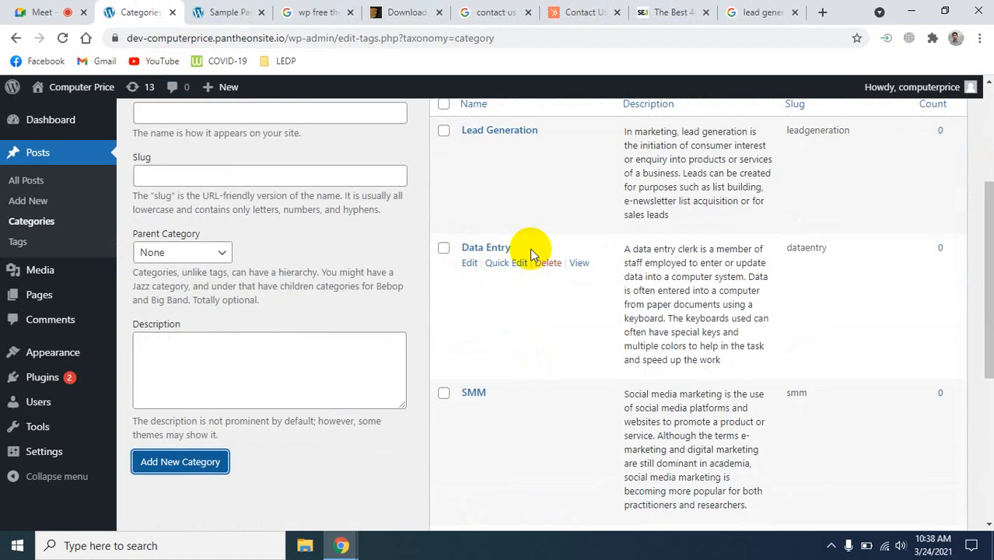
scroll(533, 267, down, 4)
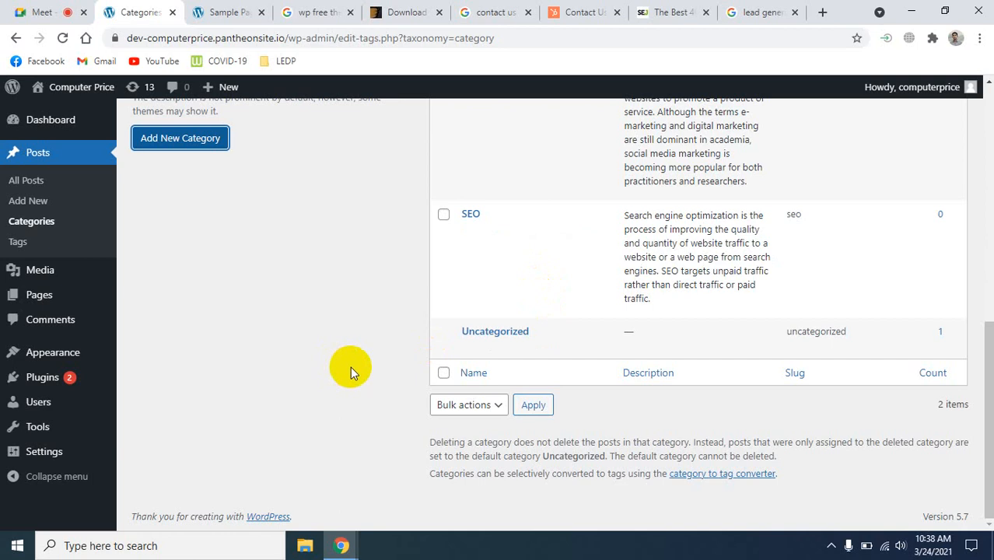
scroll(352, 370, up, 1)
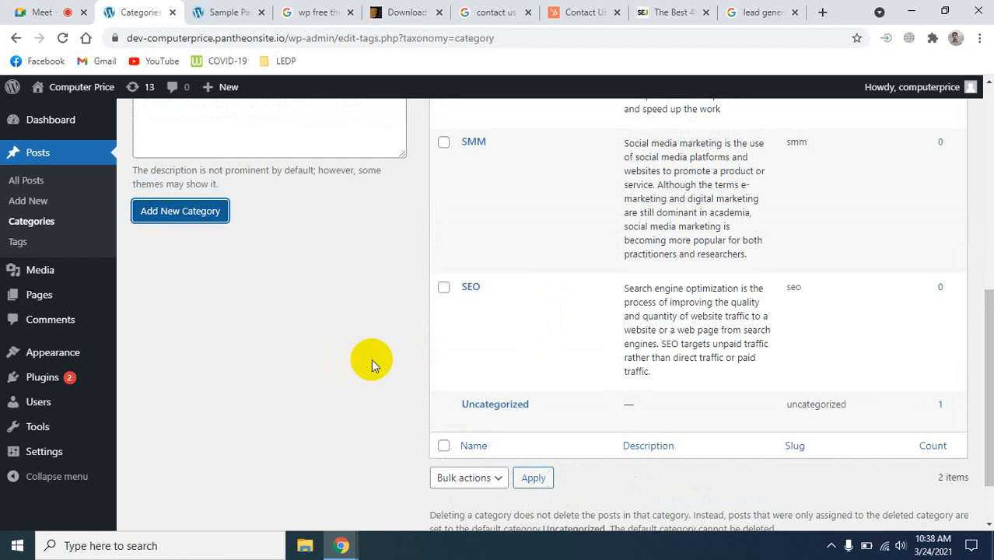
scroll(371, 359, up, 3)
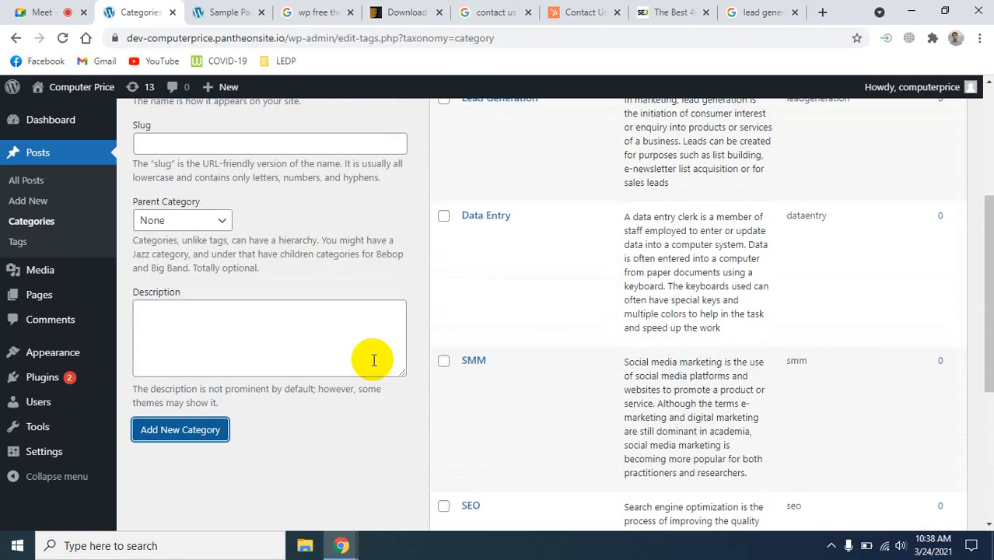
scroll(373, 359, up, 2)
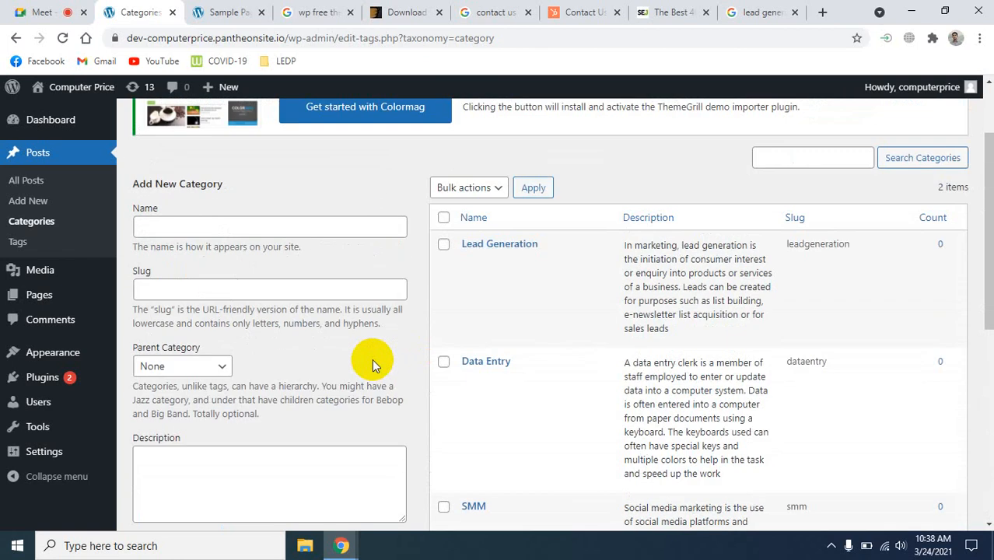
scroll(371, 359, down, 4)
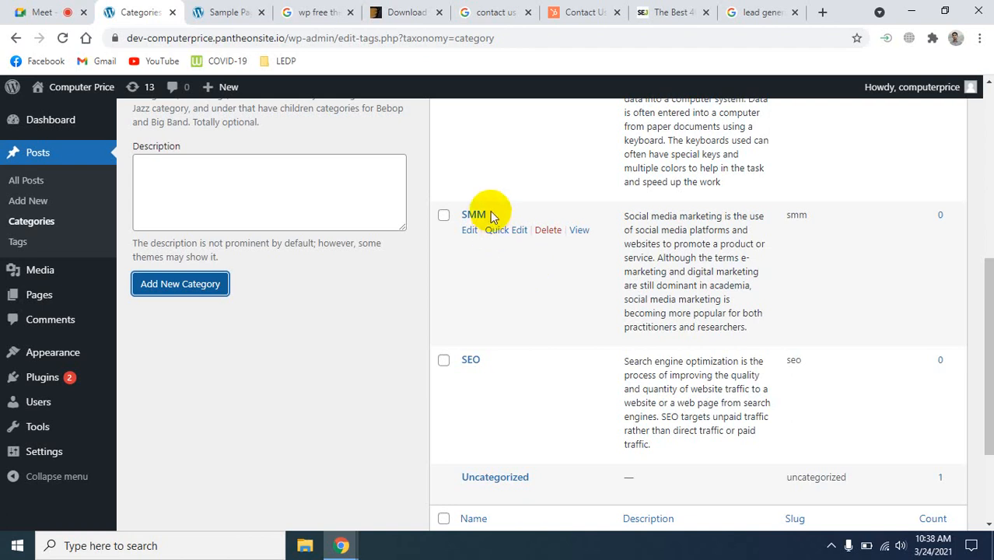
- Fill in a new category named Facebook with the slug facebook
scroll(564, 278, up, 1)
scroll(536, 282, up, 1)
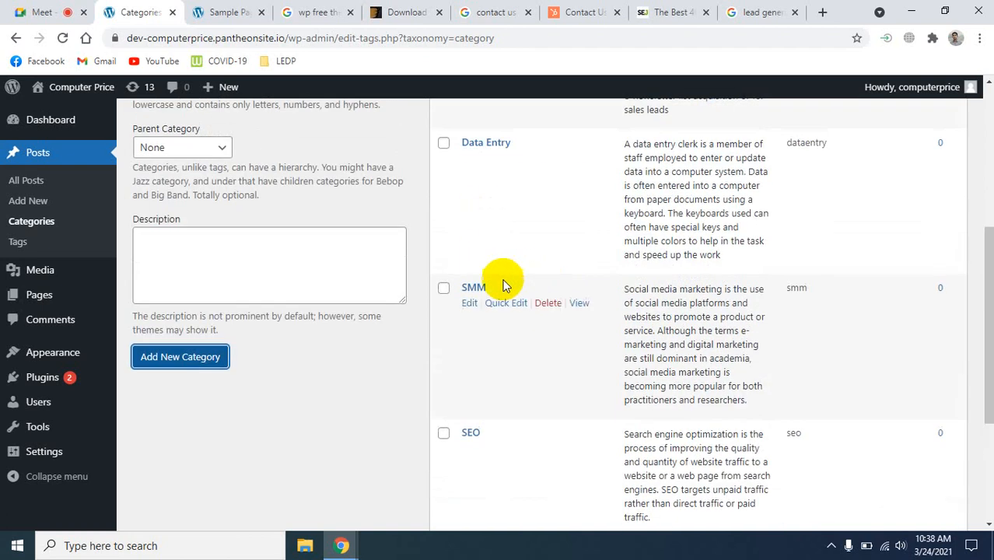
scroll(343, 331, up, 4)
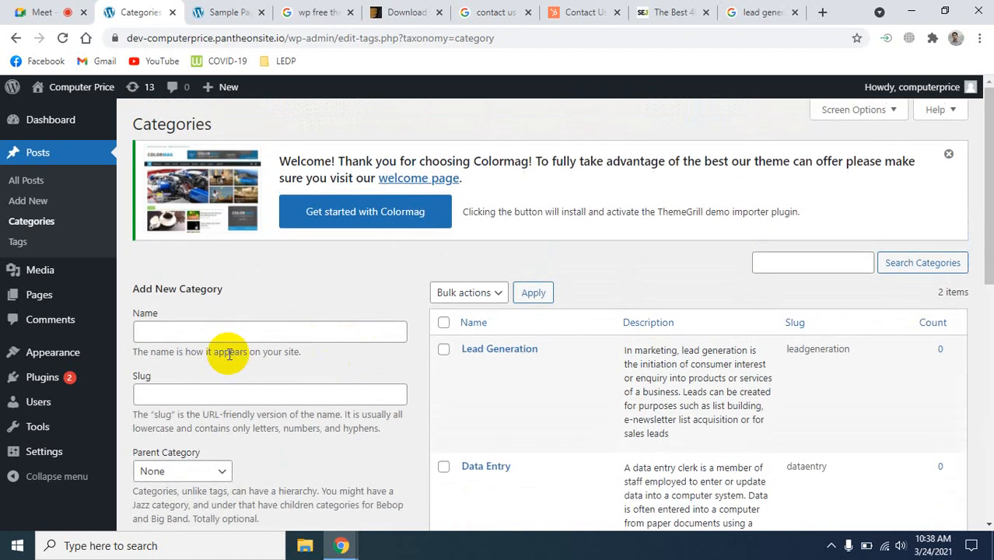
click(200, 333)
text(Fa)
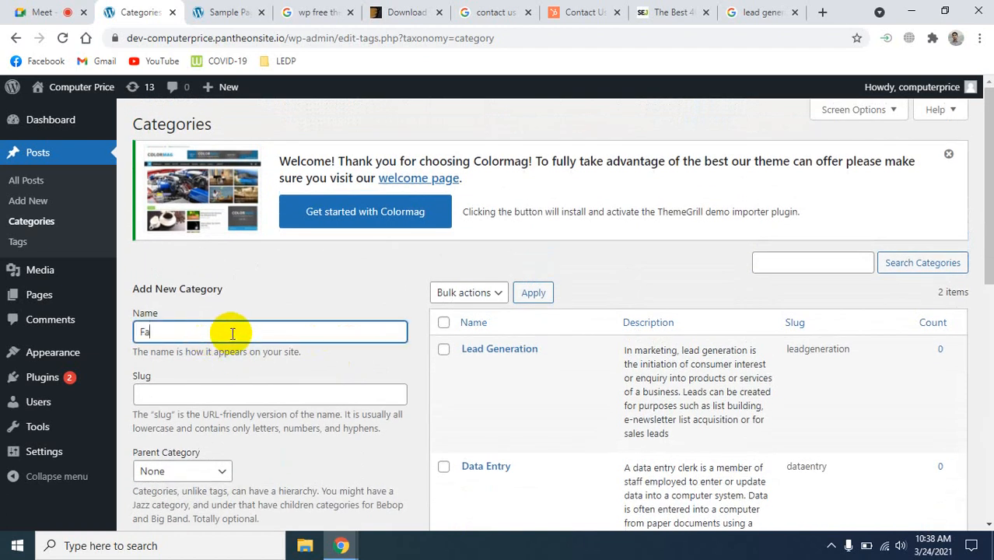
text(cebook)
click(199, 394)
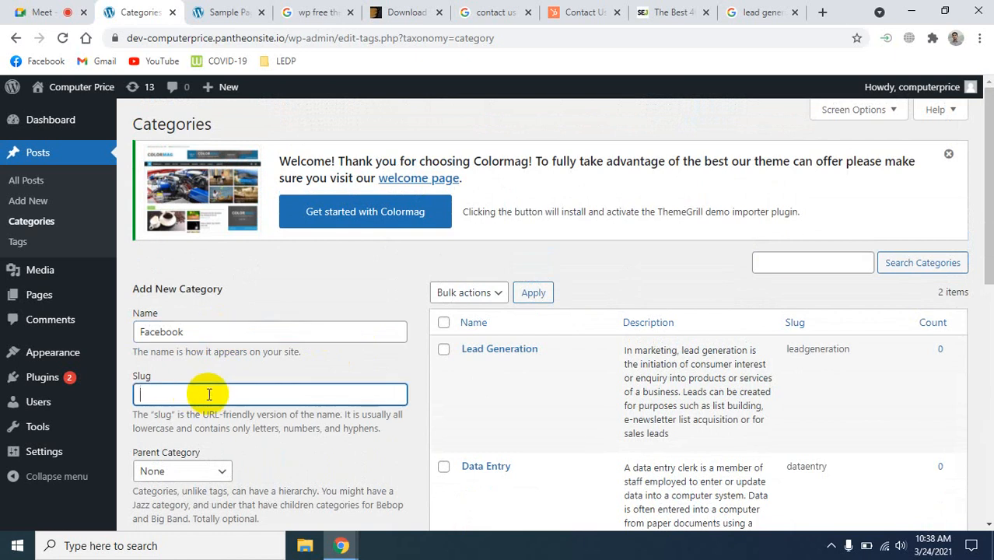
text(facebook)
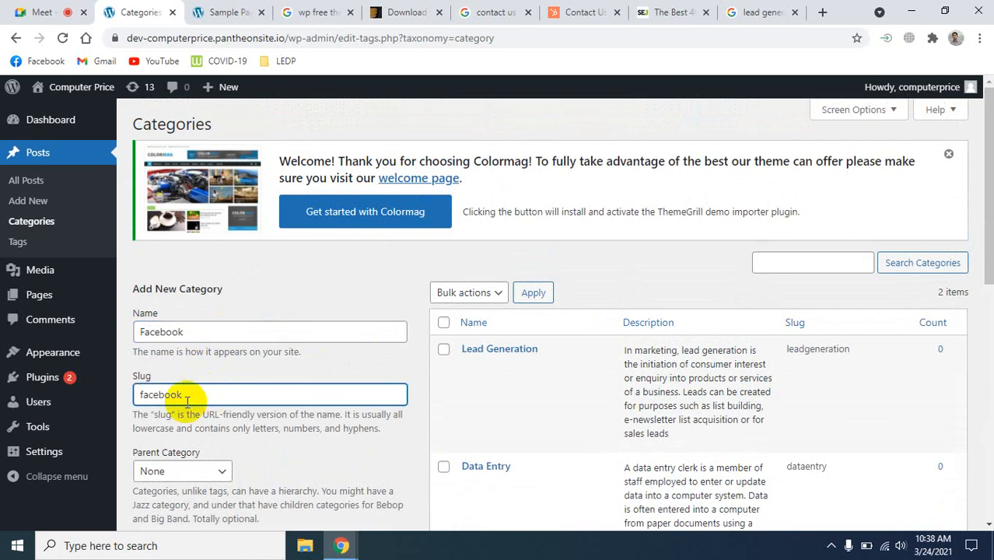
- Set SMM as the parent of the Facebook category, add it without a description, and check it in the category list
scroll(186, 397, down, 2)
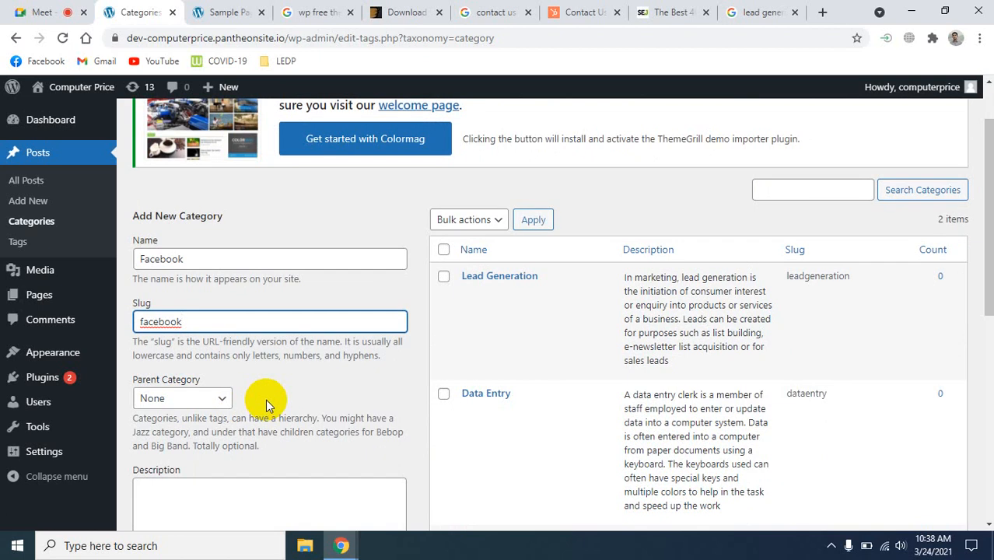
scroll(273, 403, down, 2)
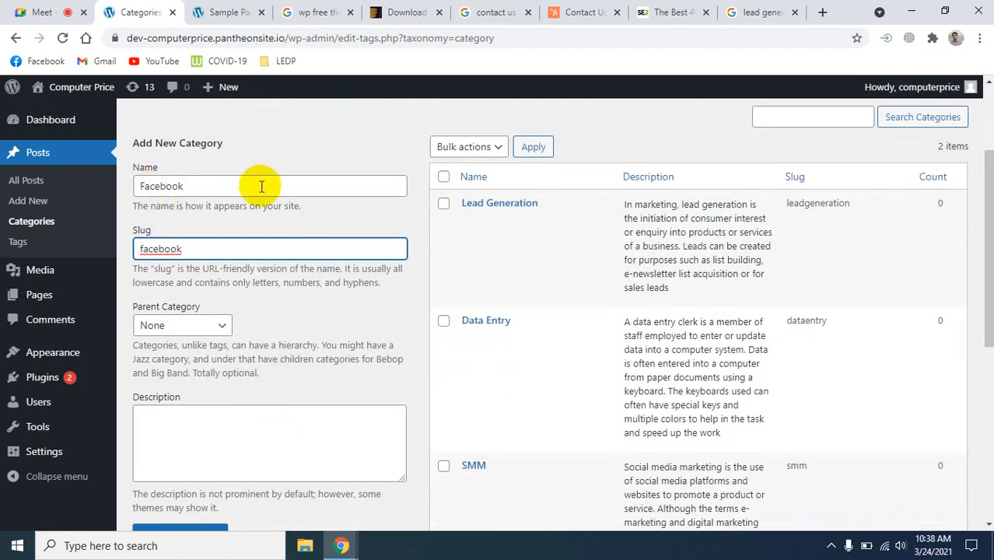
scroll(506, 420, down, 2)
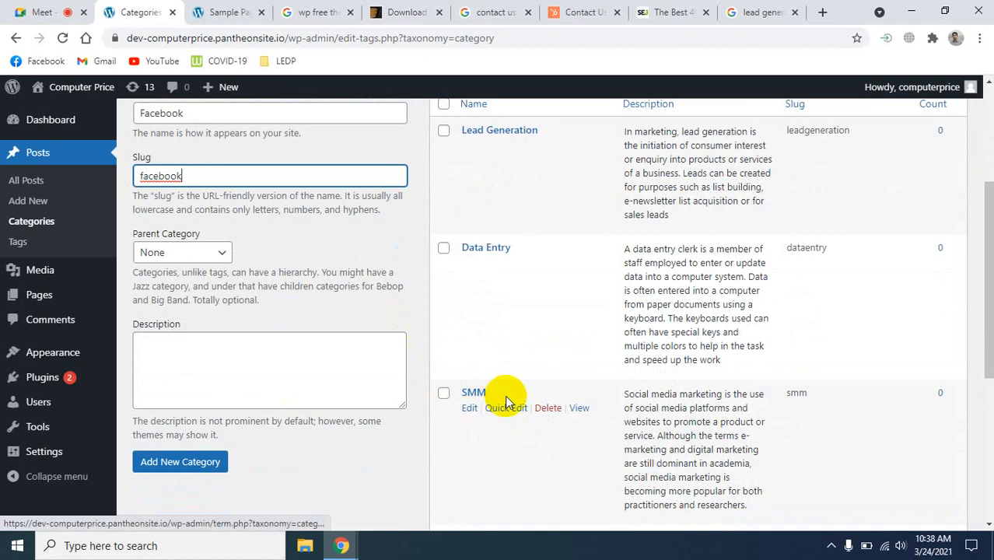
scroll(284, 350, up, 2)
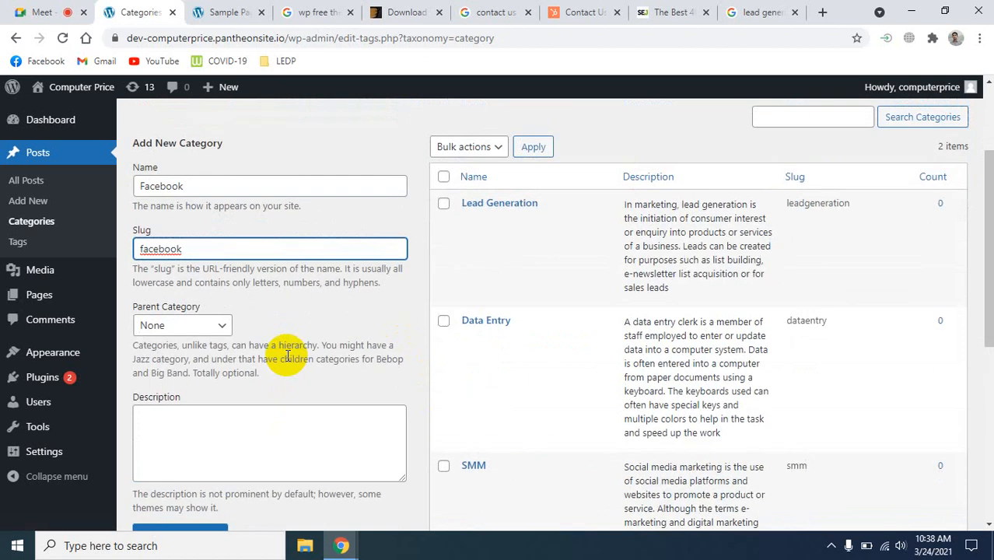
click(222, 328)
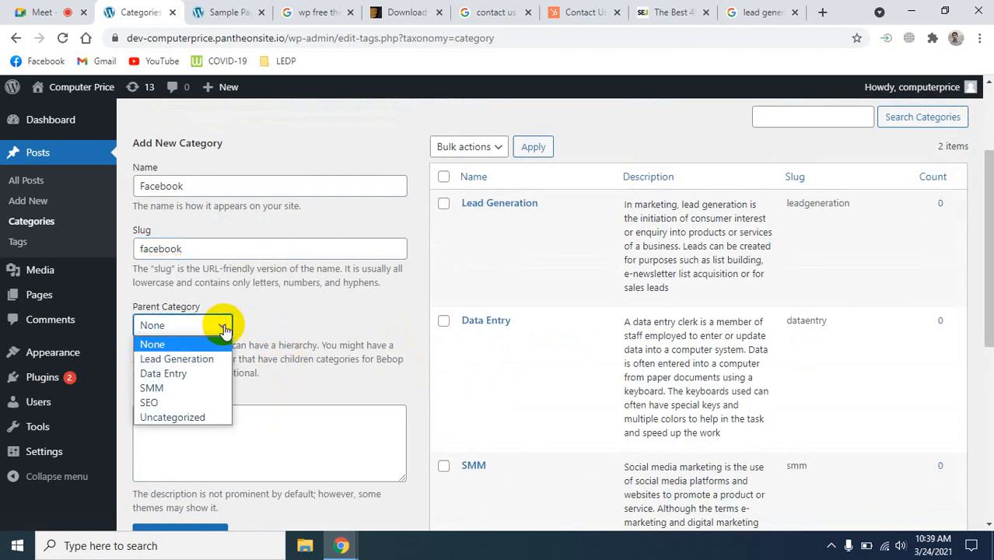
click(161, 389)
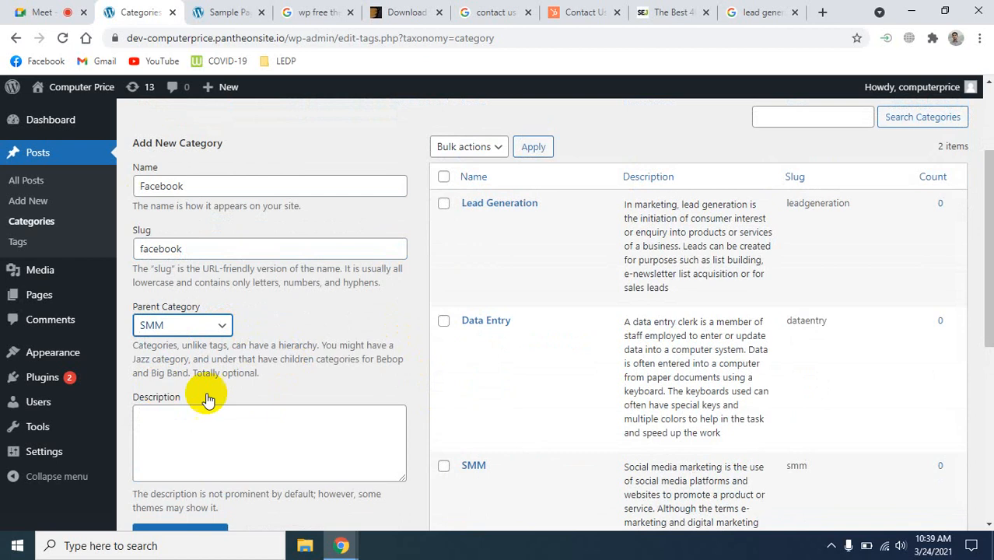
scroll(326, 382, down, 2)
click(237, 366)
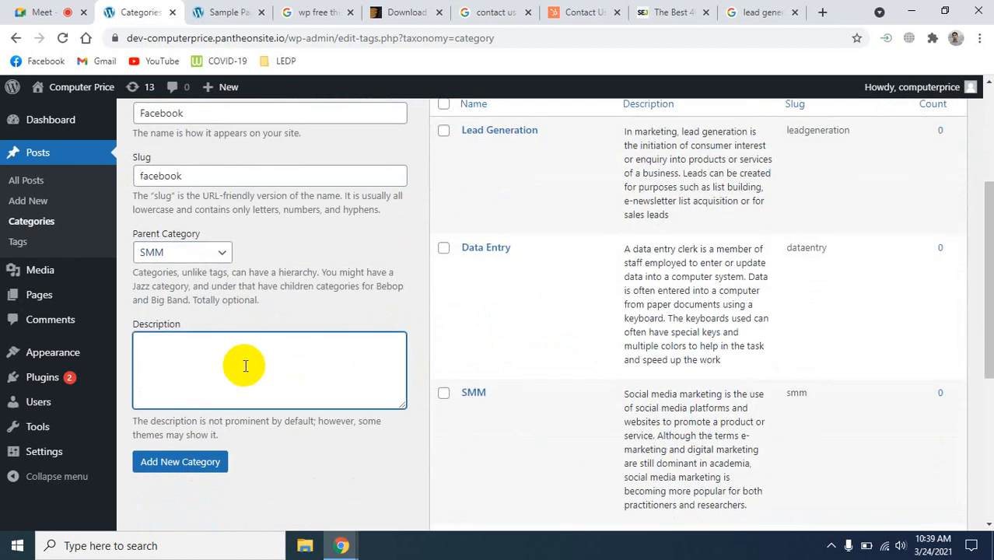
click(196, 470)
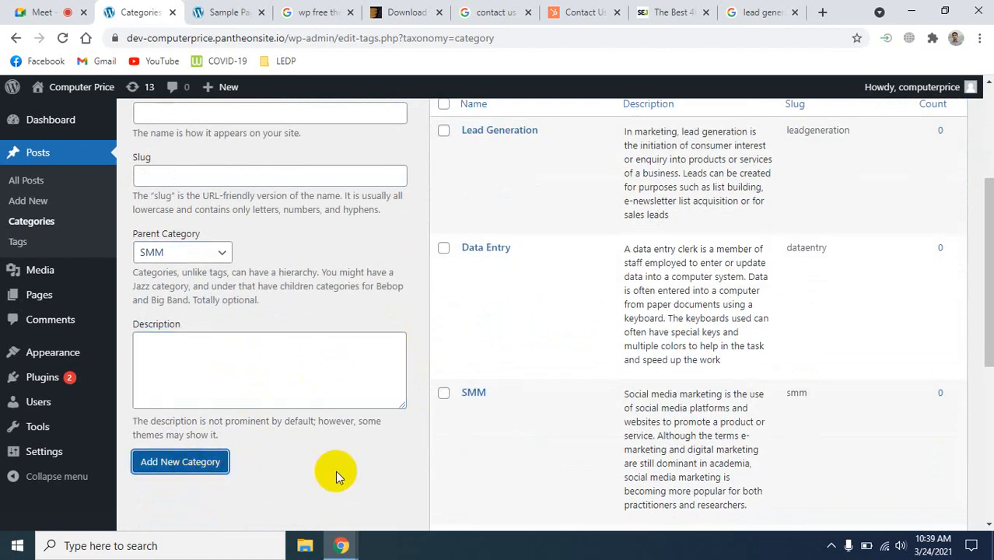
scroll(606, 367, up, 2)
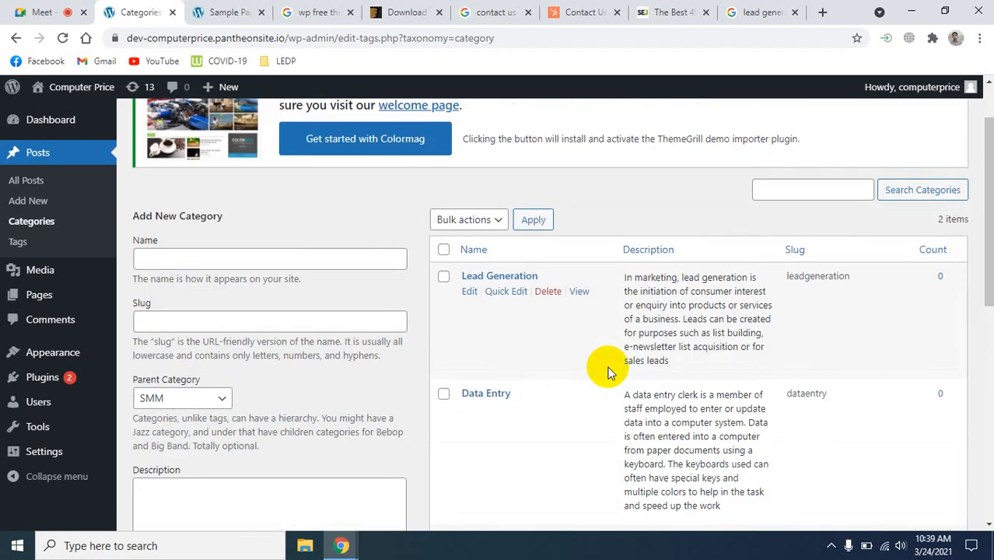
scroll(608, 372, down, 6)
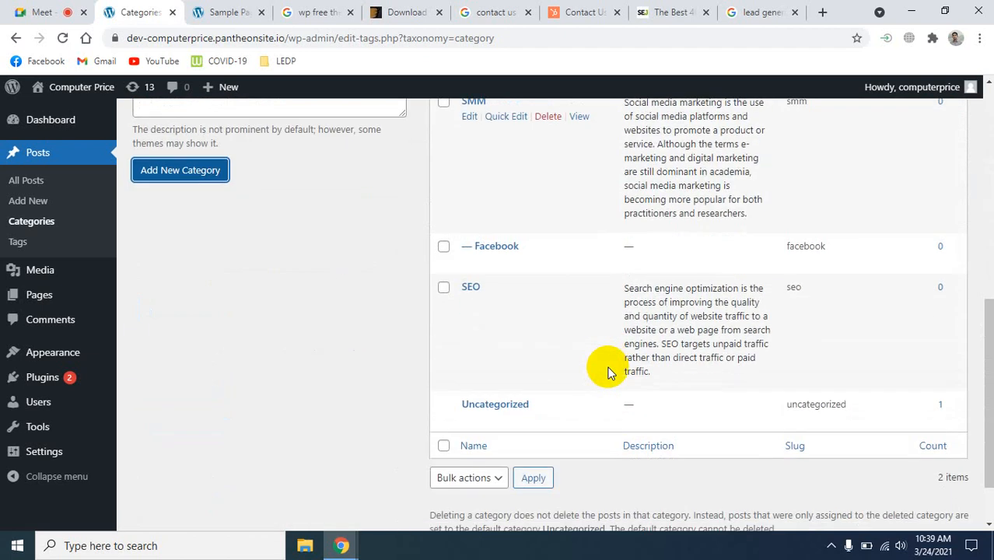
- Add another child category under SMM named Instagram with the slug ig, leaving its description empty
scroll(543, 327, up, 2)
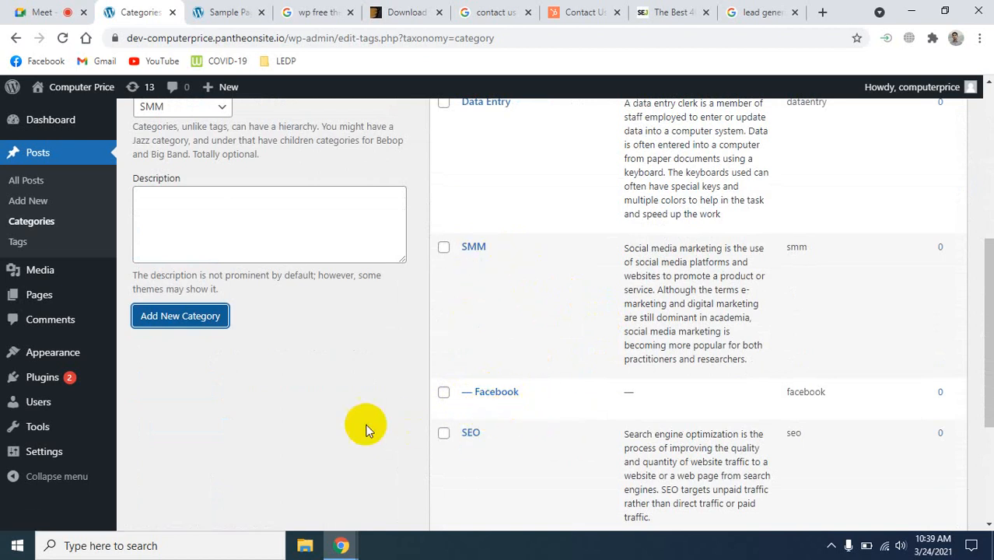
scroll(322, 391, up, 1)
scroll(273, 275, up, 3)
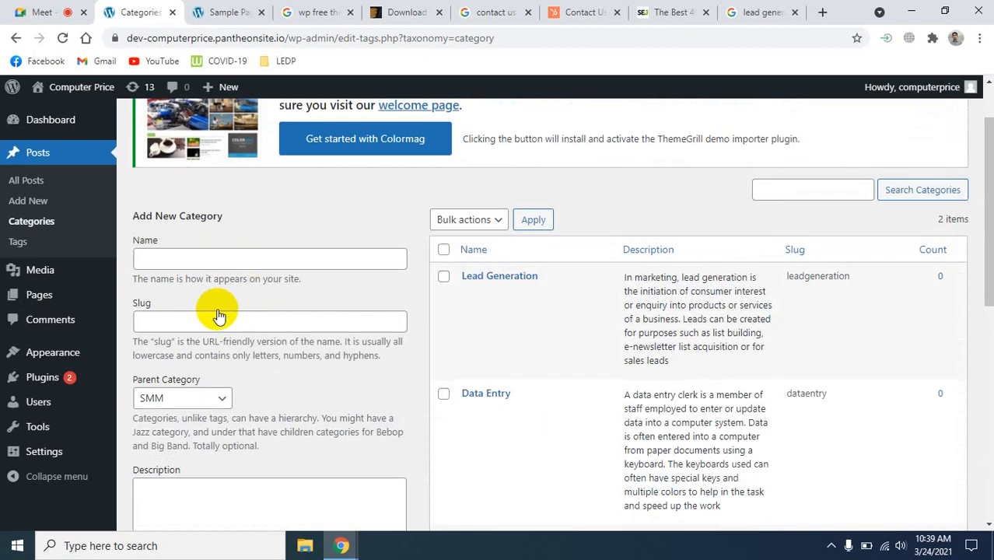
click(189, 262)
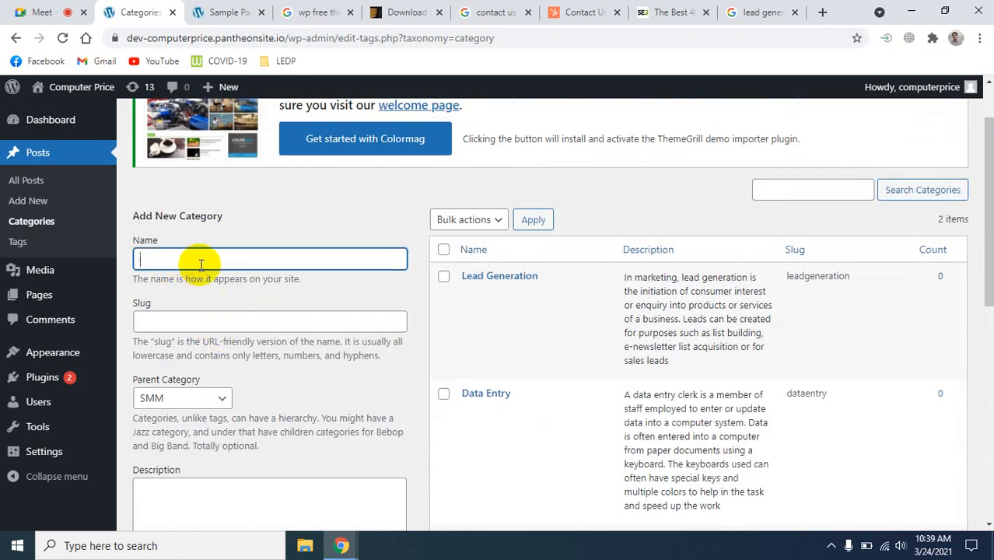
text(Instagram)
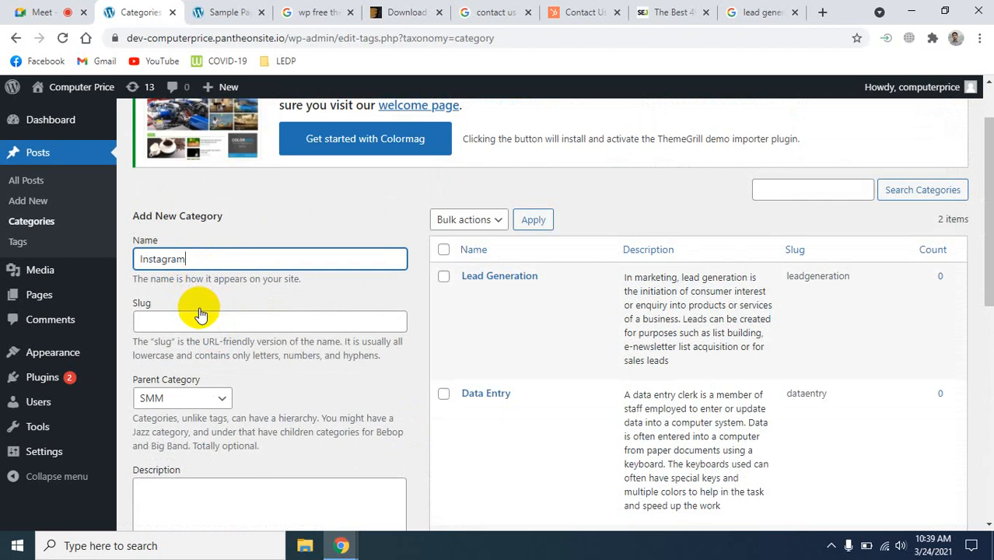
click(200, 322)
text(ig)
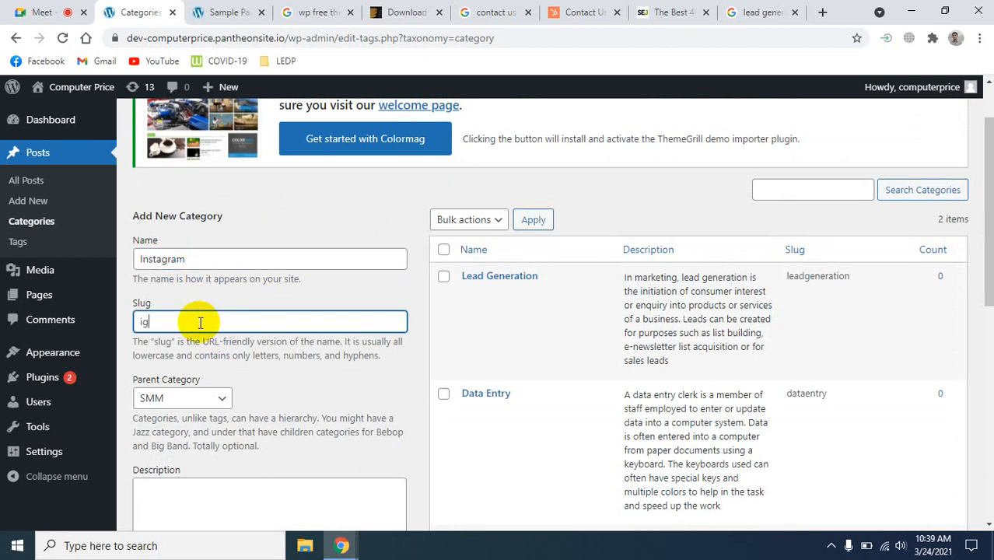
scroll(203, 322, down, 2)
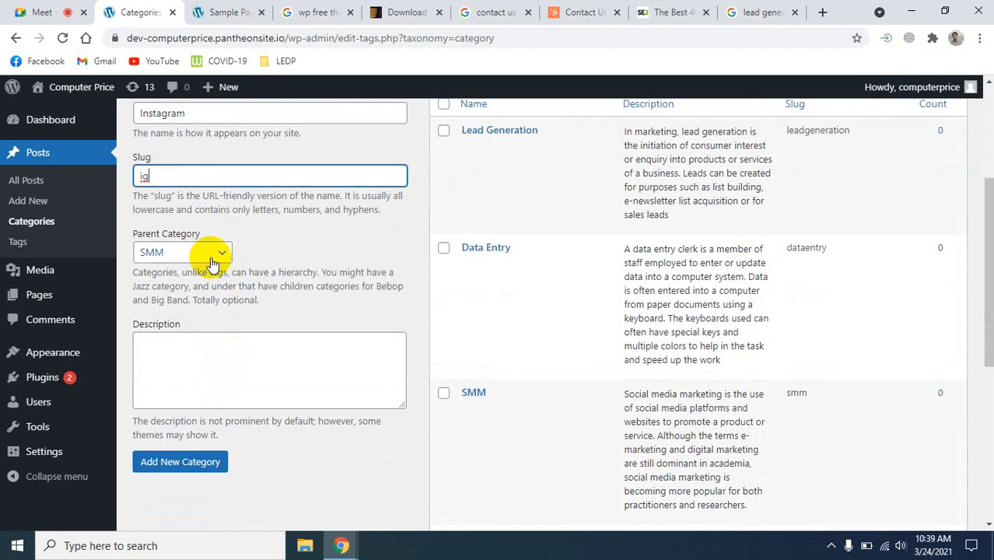
click(179, 469)
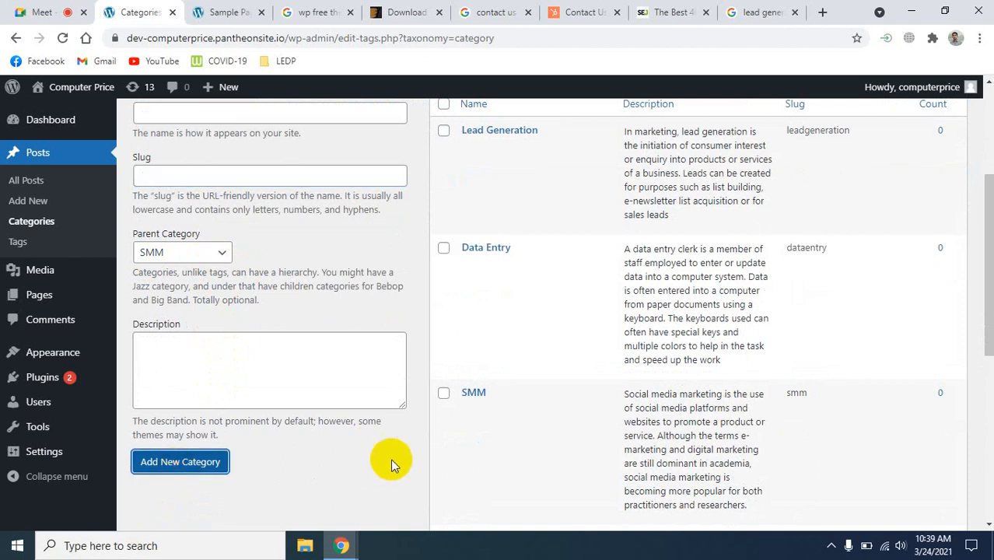
- Check the category list and add a Twitter category with the slug twitter under the parent SMM
scroll(299, 332, up, 2)
click(175, 257)
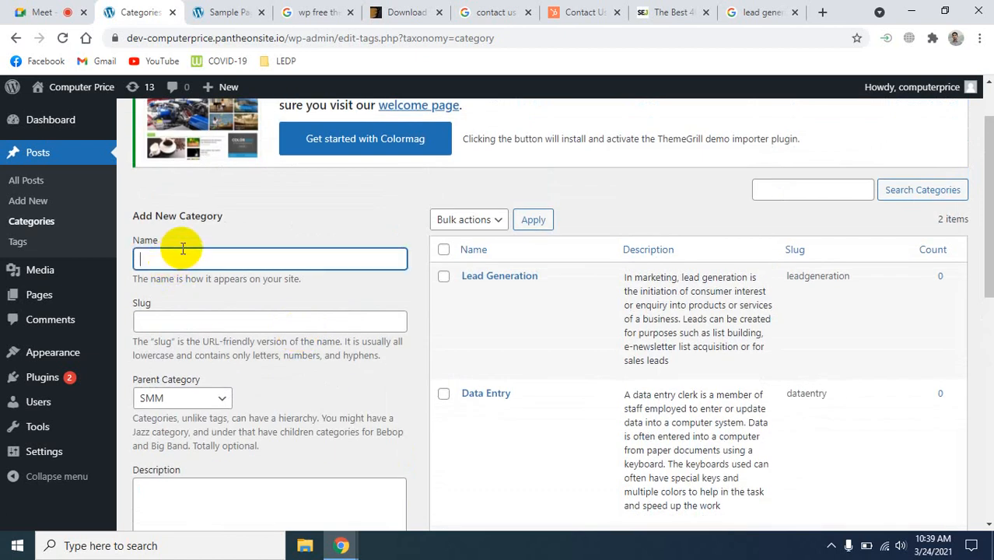
scroll(572, 399, down, 5)
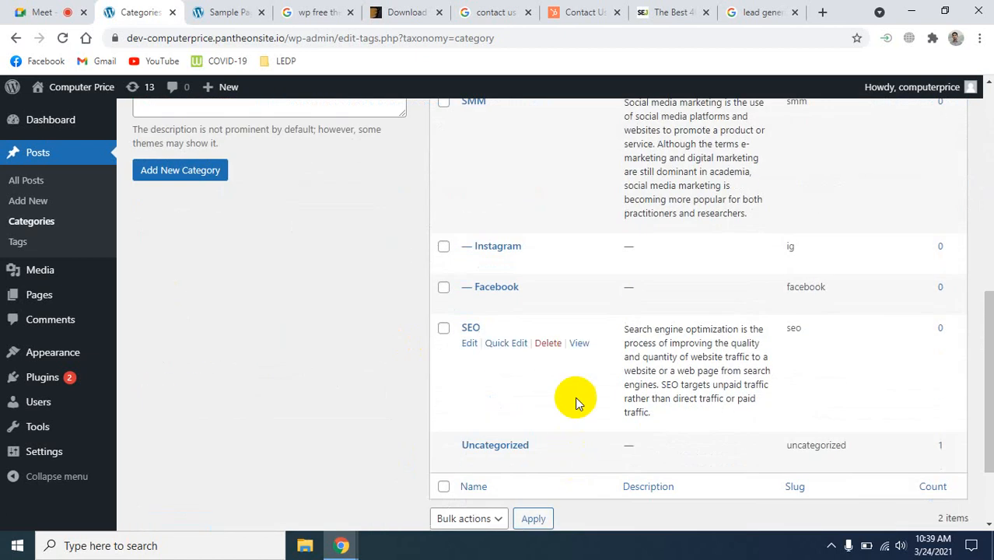
scroll(333, 455, up, 5)
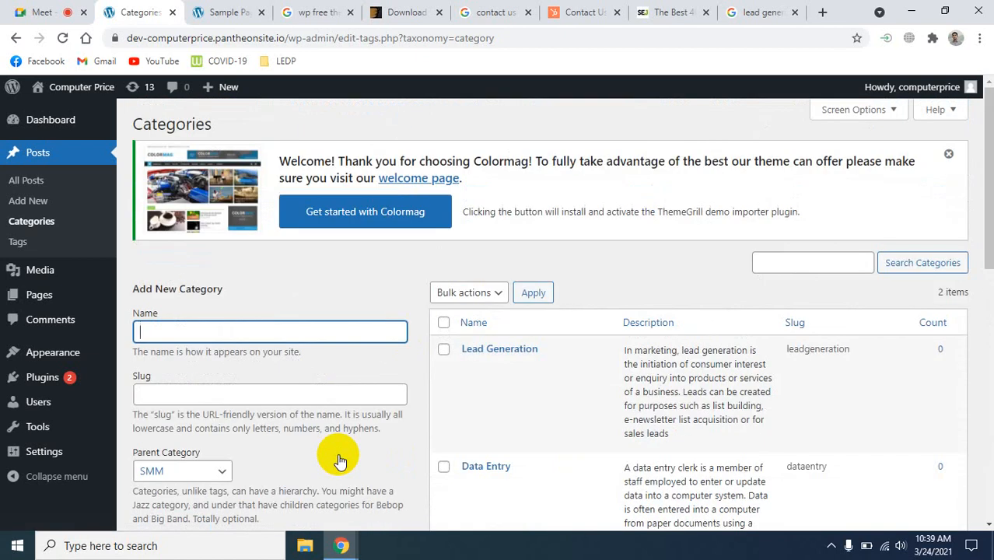
click(165, 335)
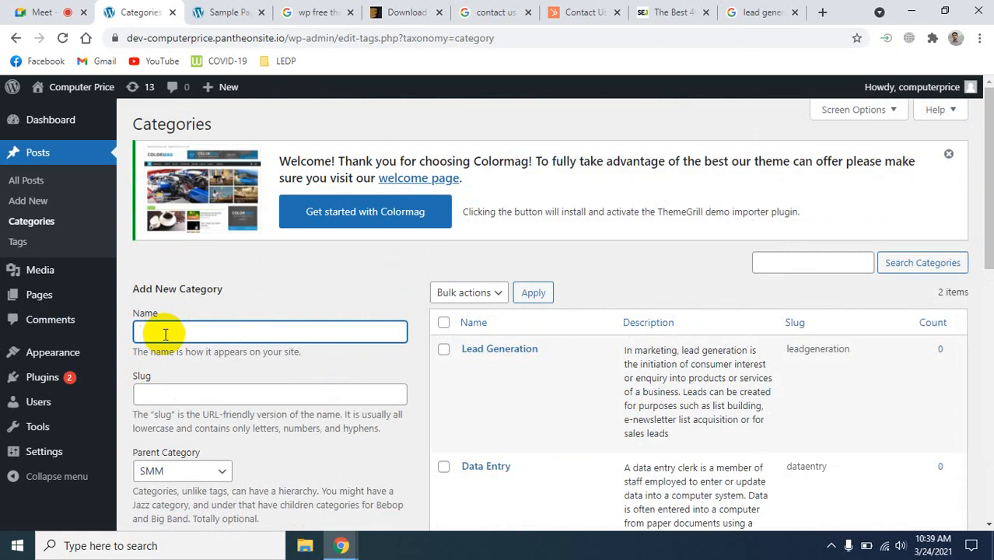
text(Twitter)
click(181, 397)
text(twitter)
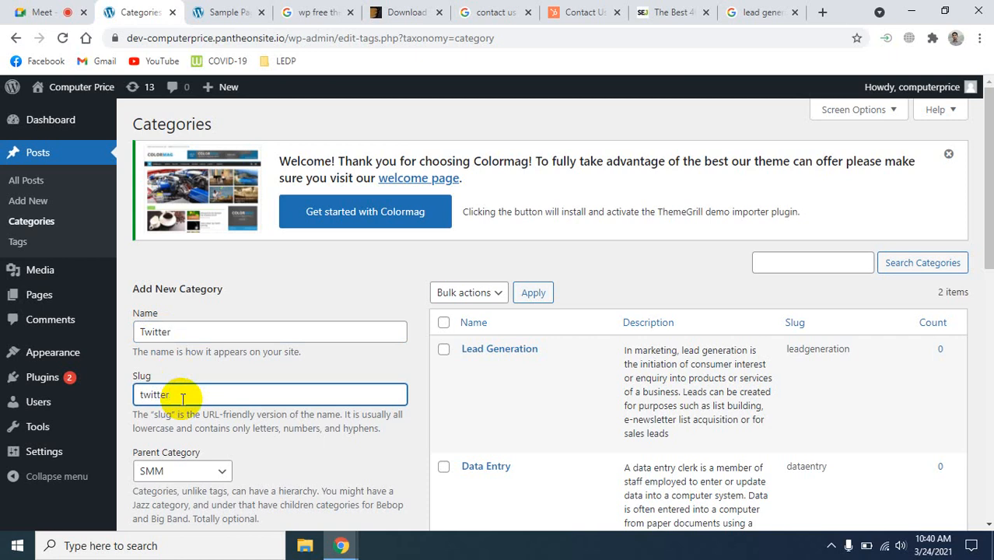
scroll(237, 432, down, 4)
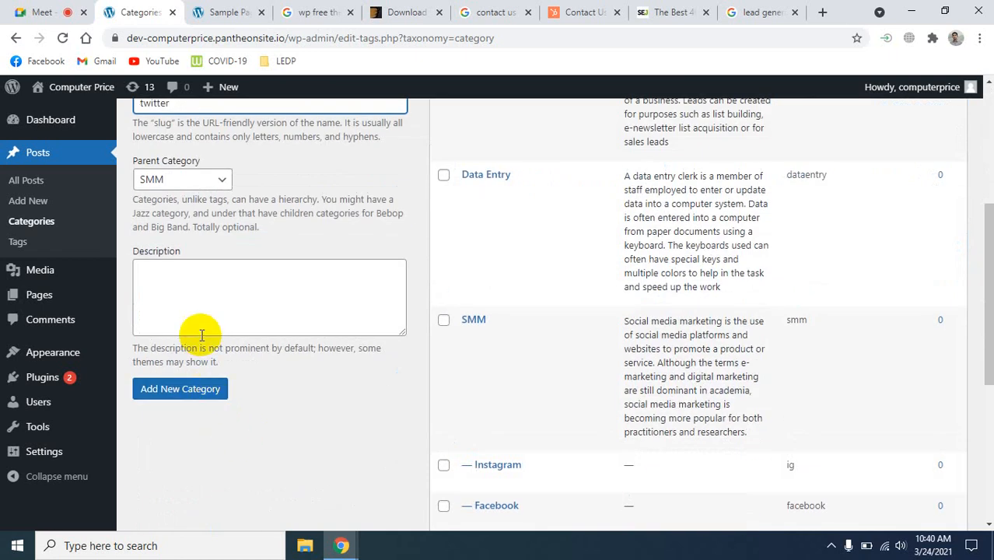
click(195, 398)
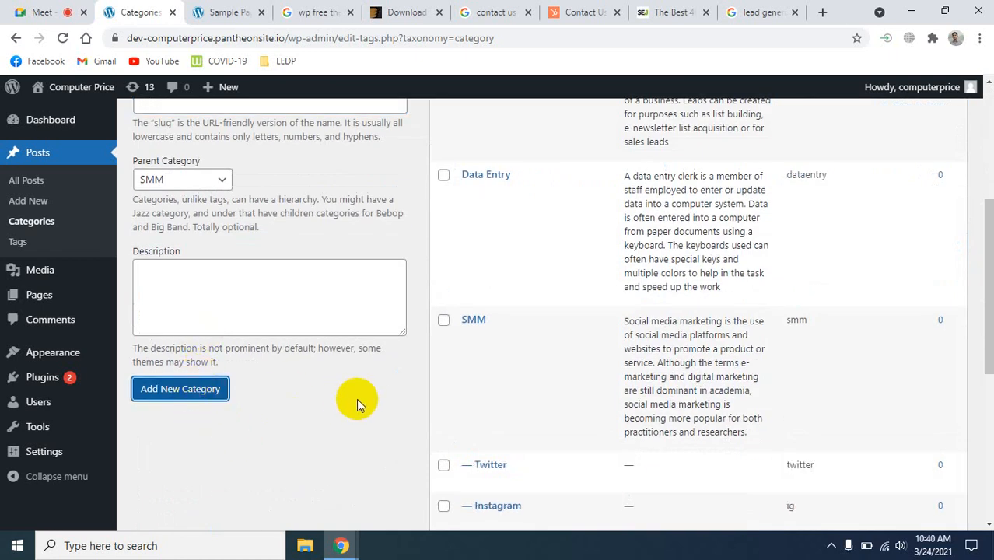
scroll(344, 333, up, 4)
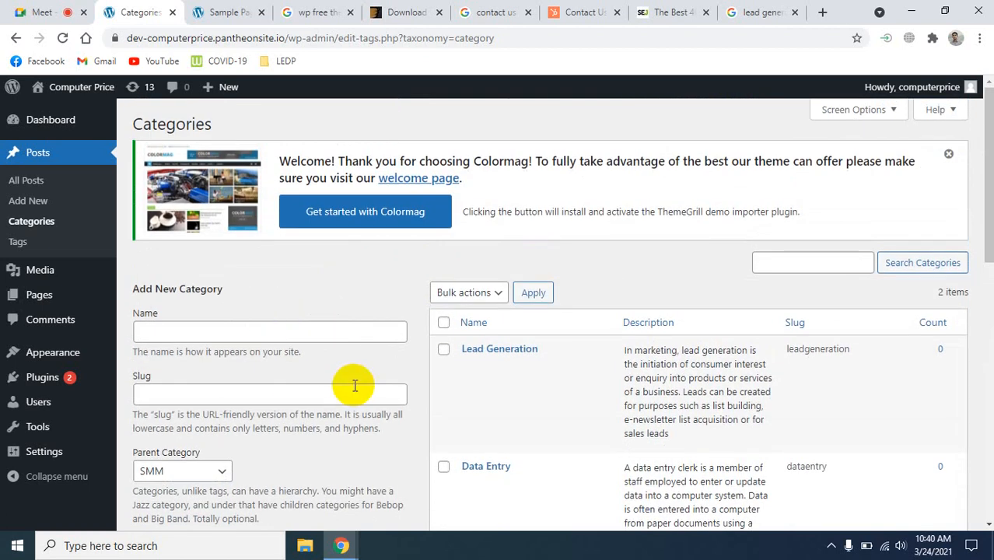
- Check the Google Meet call, return to the WordPress admin and open the page for editing the site's navigation menus
key(ctrl+Tab)
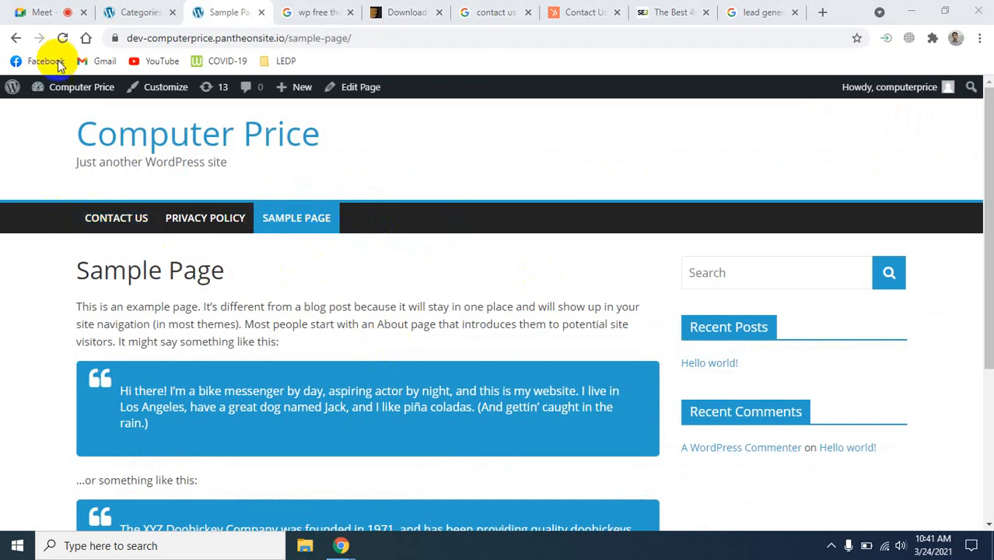
click(40, 11)
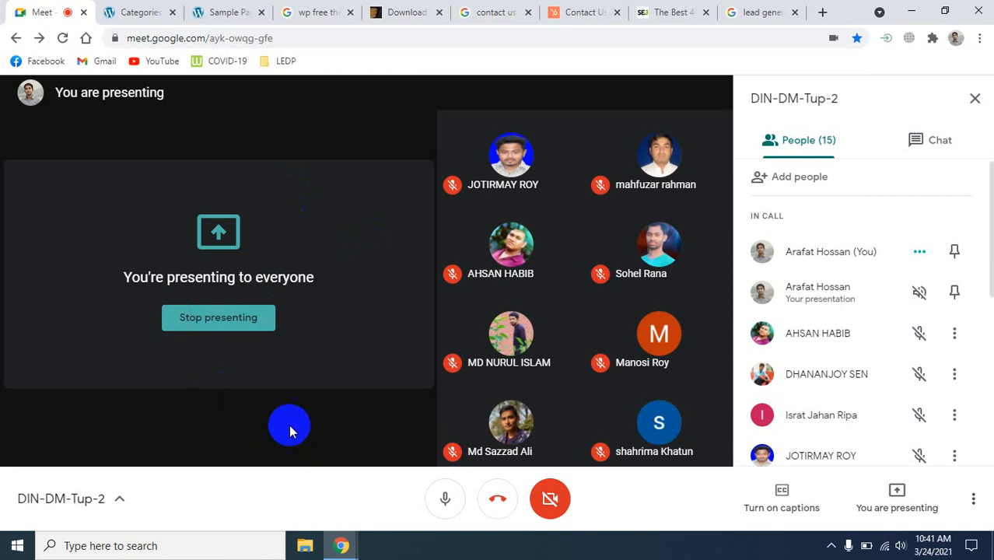
click(160, 12)
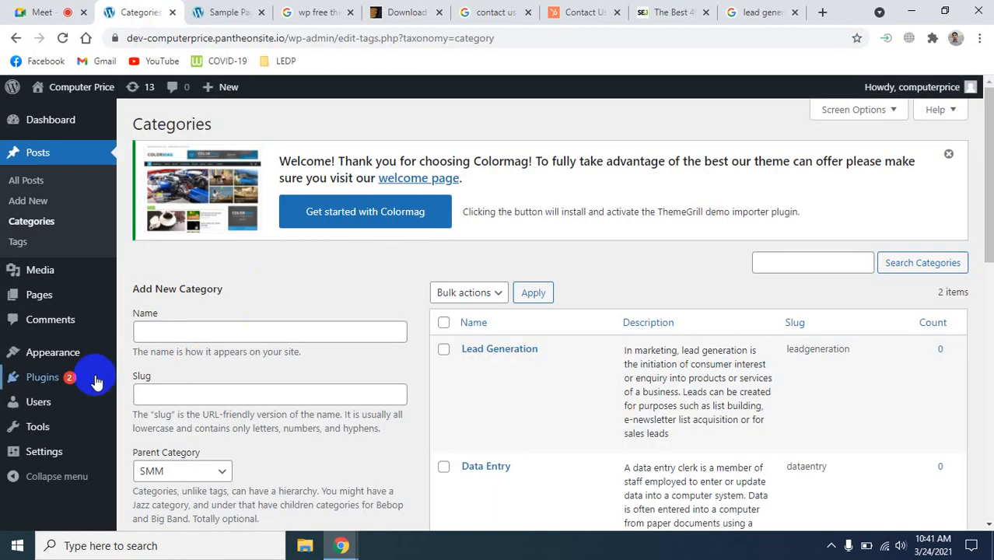
mouse_move(65, 359)
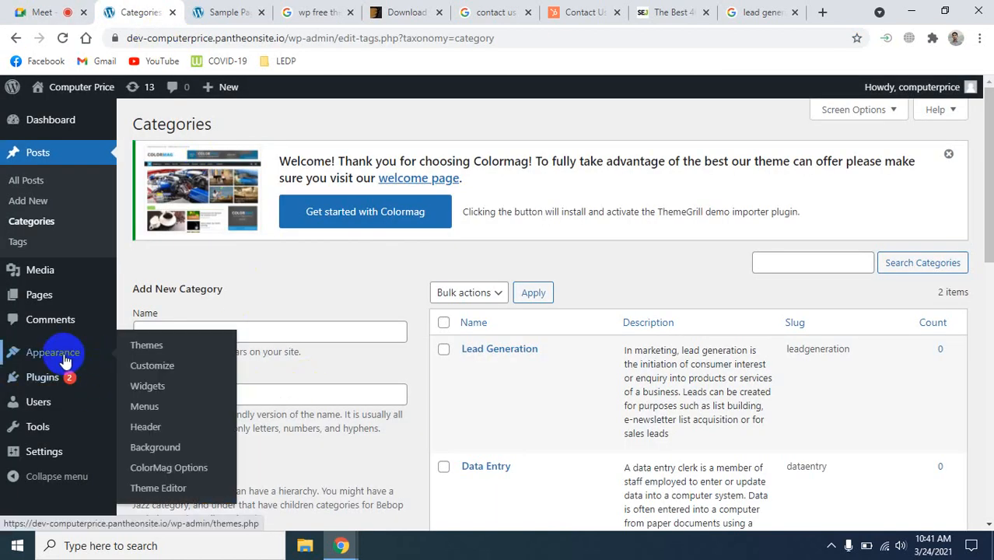
click(154, 413)
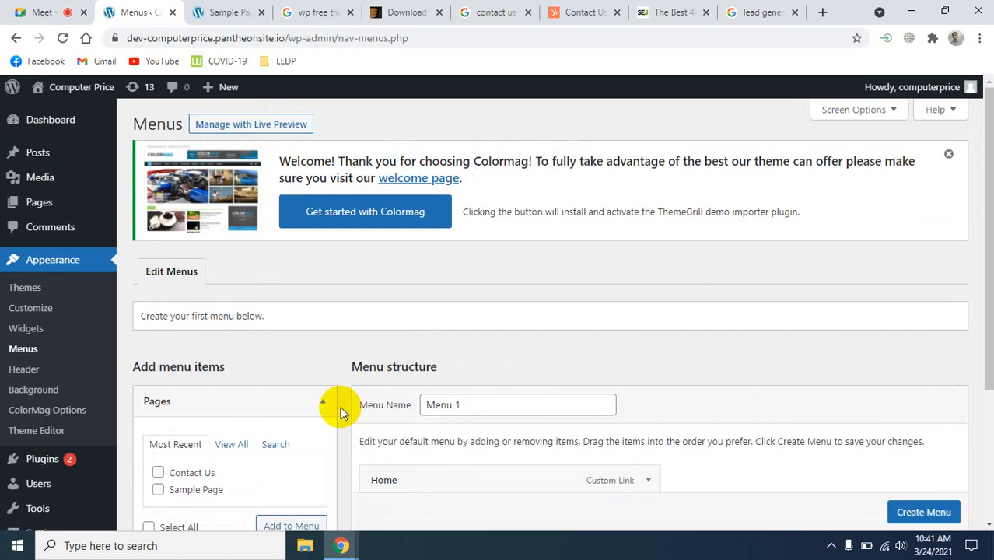
- Compare the draft structure of Menu 1 with the navigation bar on the site's live Sample Page
scroll(340, 406, down, 3)
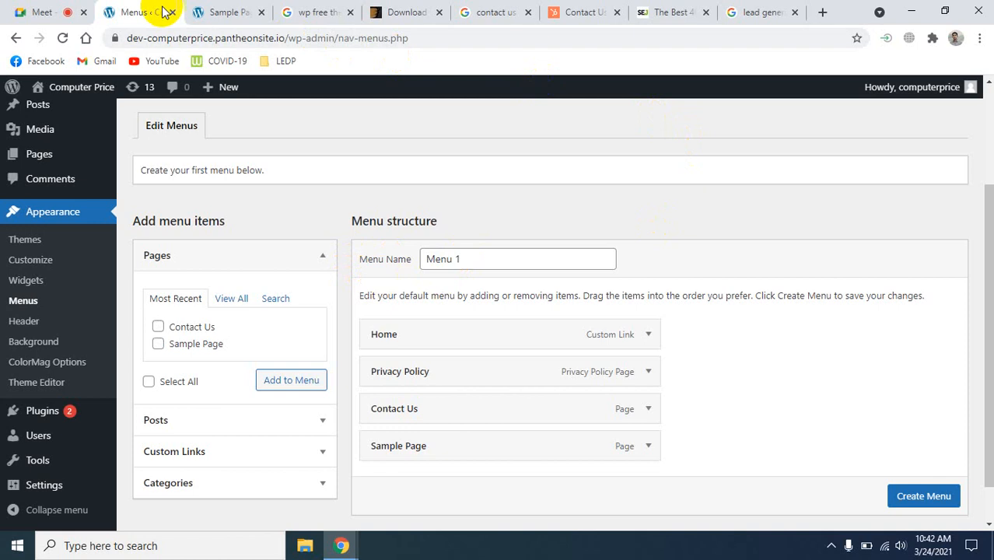
click(224, 12)
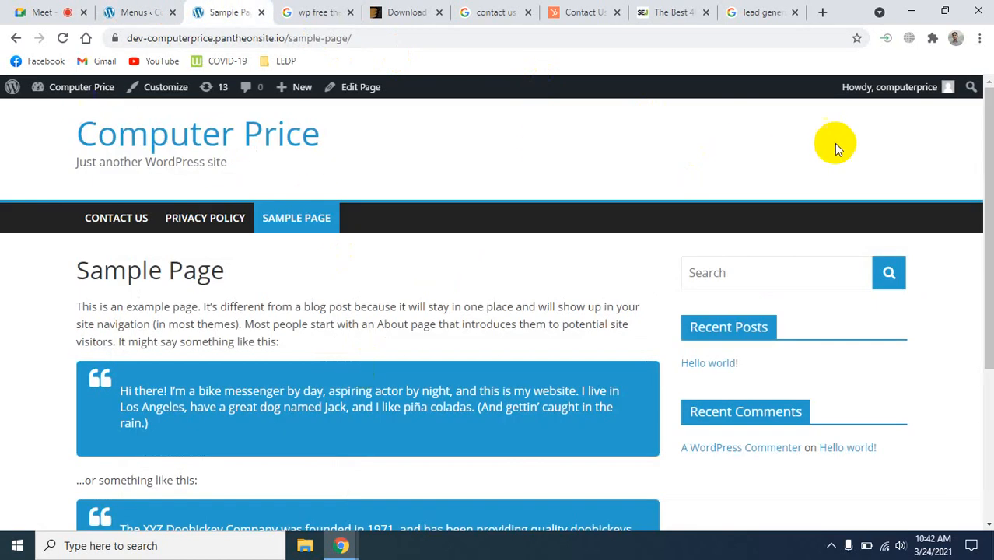
scroll(467, 358, down, 3)
scroll(480, 365, up, 5)
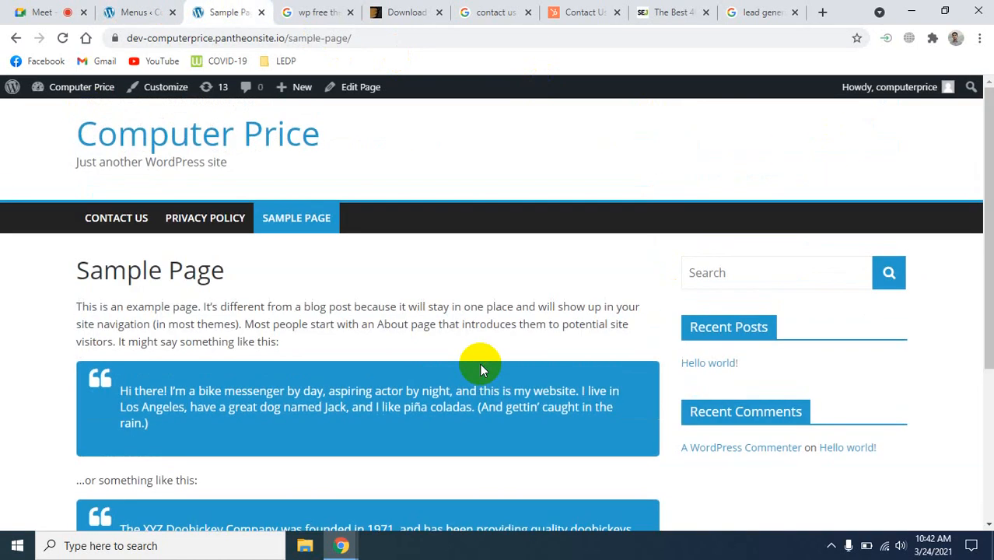
click(131, 12)
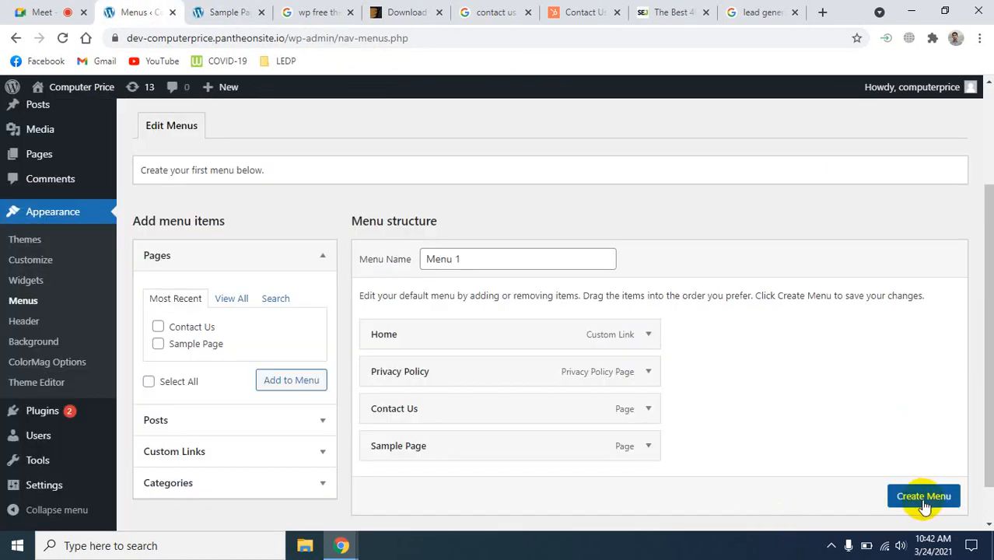
click(225, 12)
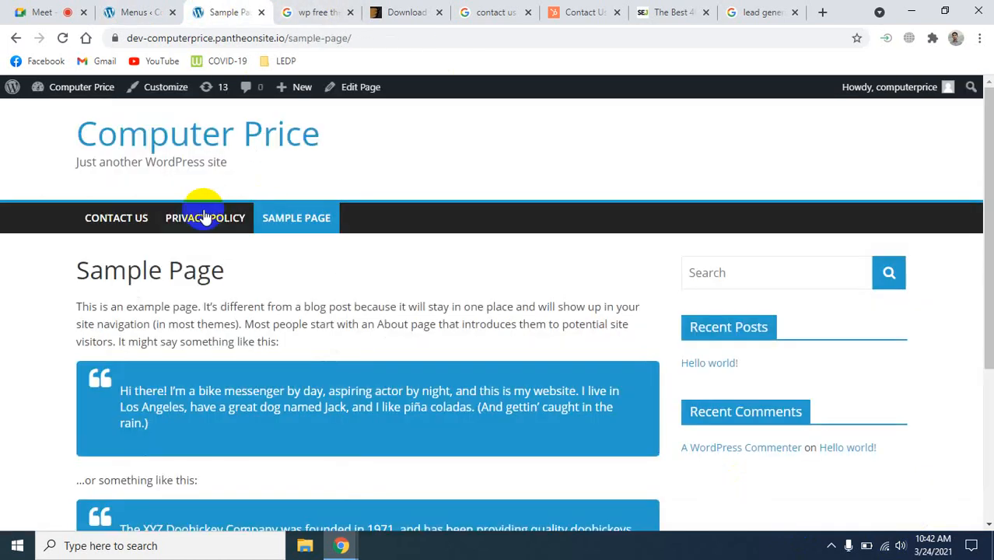
mouse_move(12, 89)
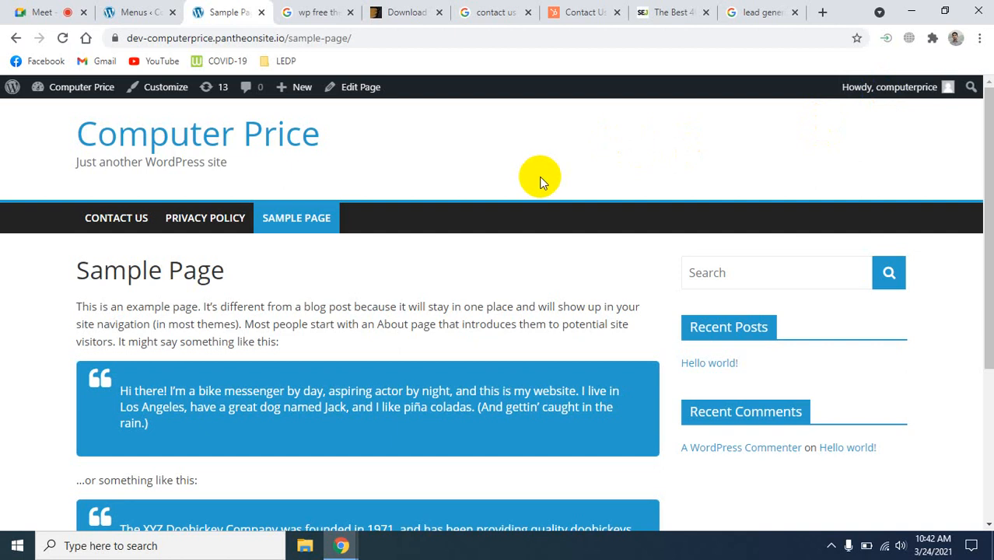
click(128, 11)
scroll(466, 436, up, 2)
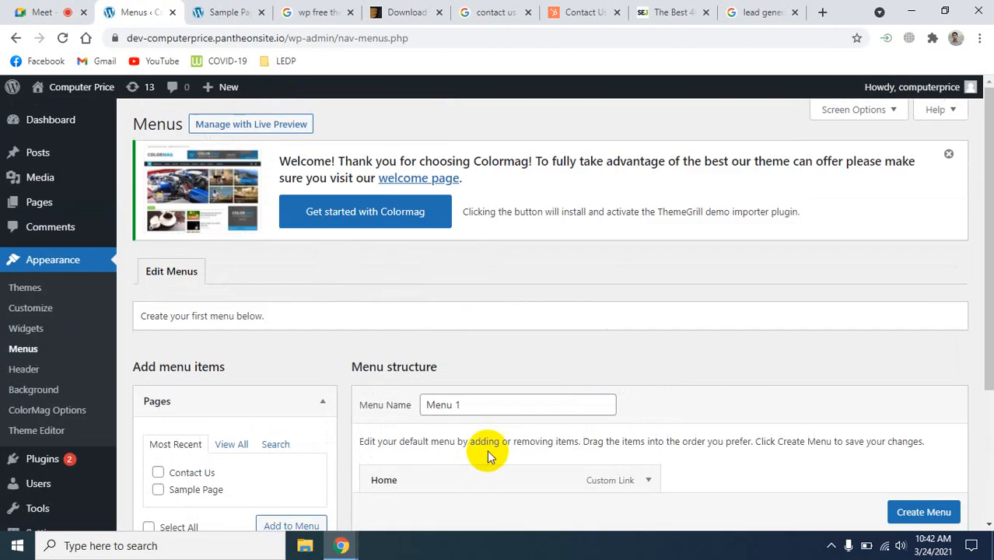
scroll(504, 395, down, 2)
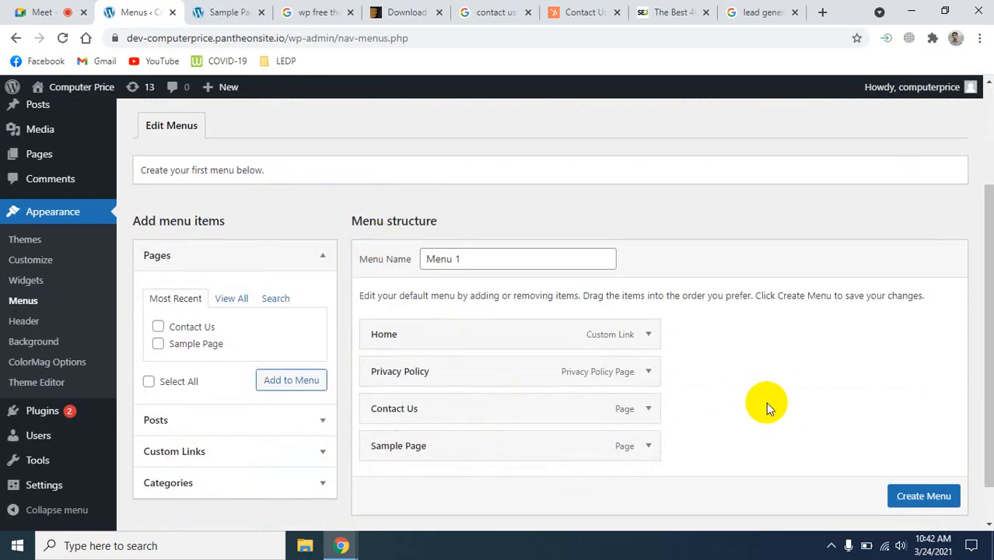
scroll(765, 402, down, 1)
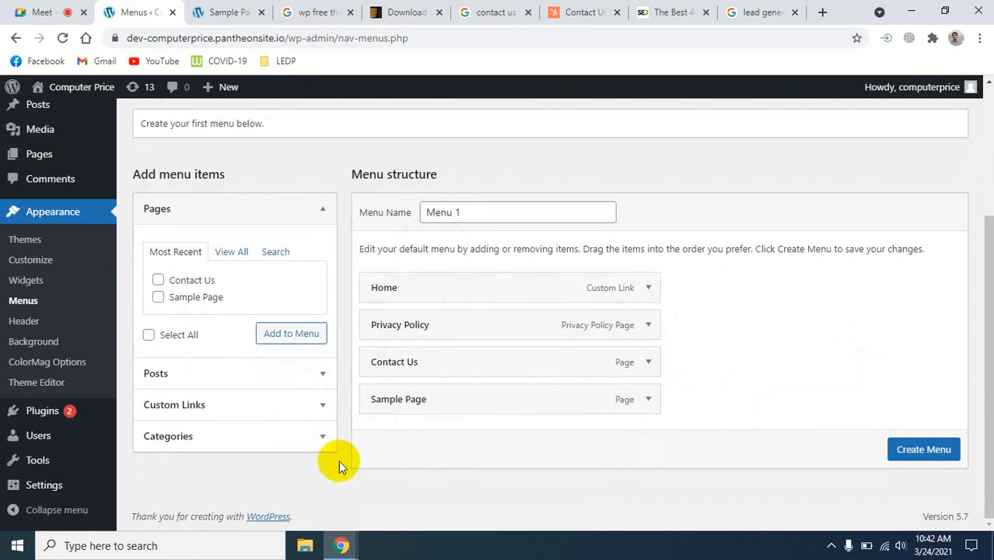
- Select all post categories, including Uncategorized and the SMM subcategories, add them to Menu 1, and check the added items
mouse_move(46, 435)
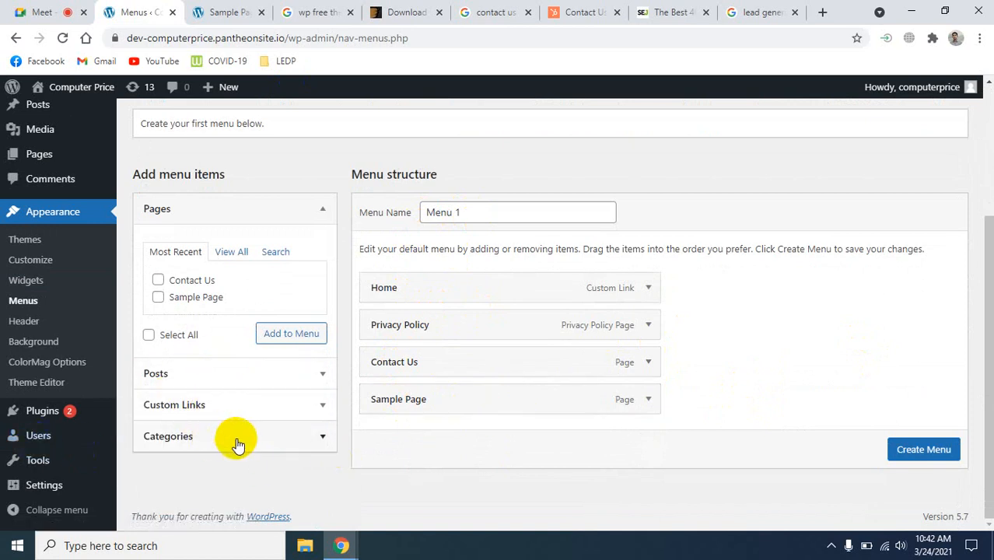
click(322, 437)
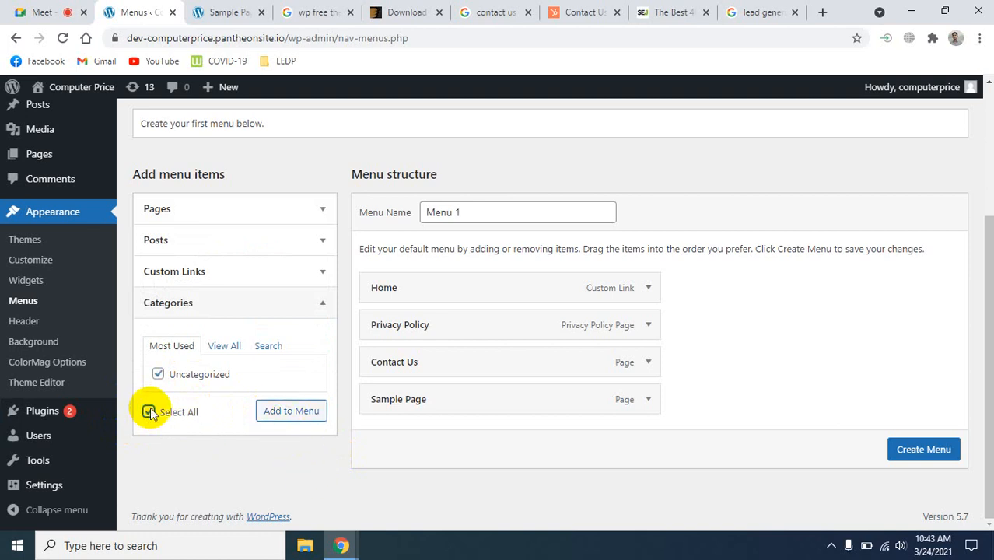
click(223, 347)
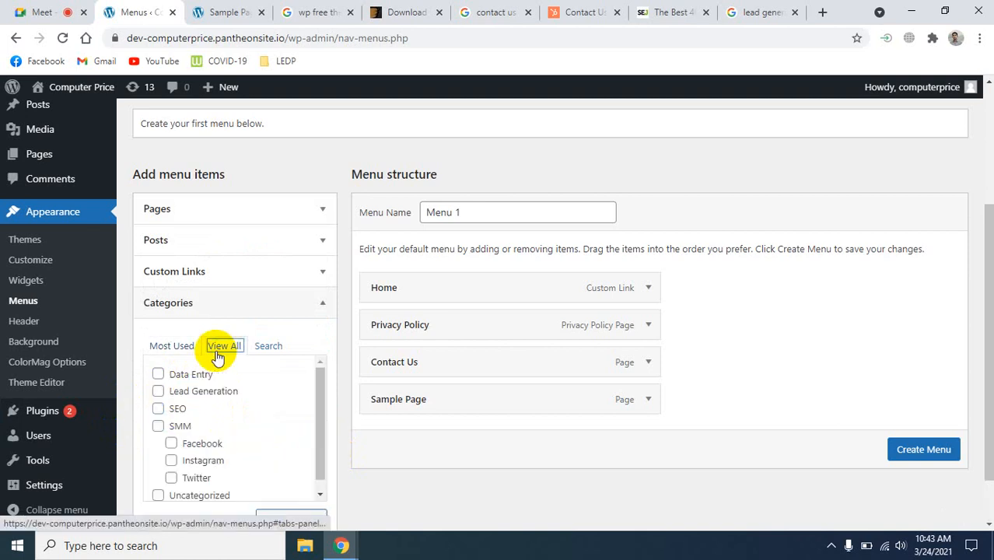
click(160, 348)
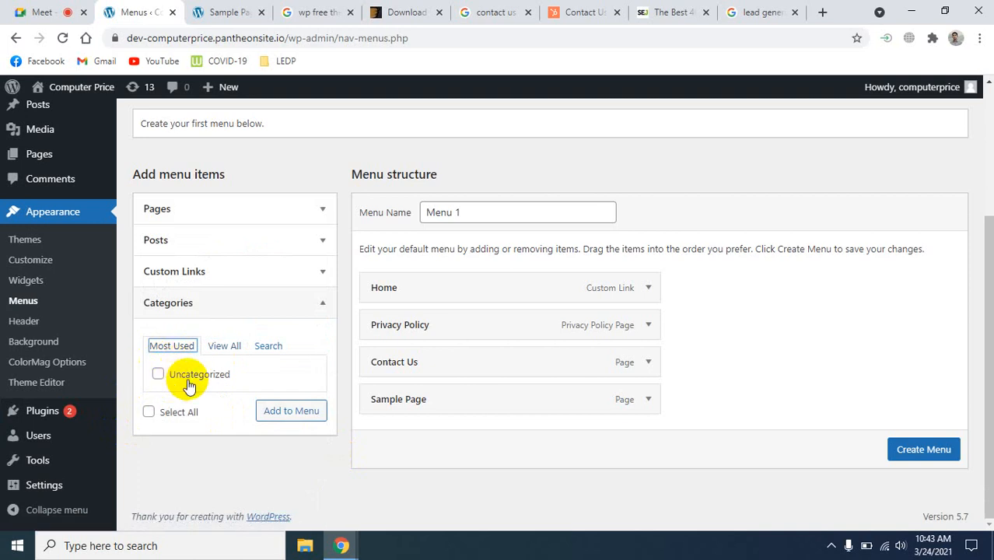
click(222, 348)
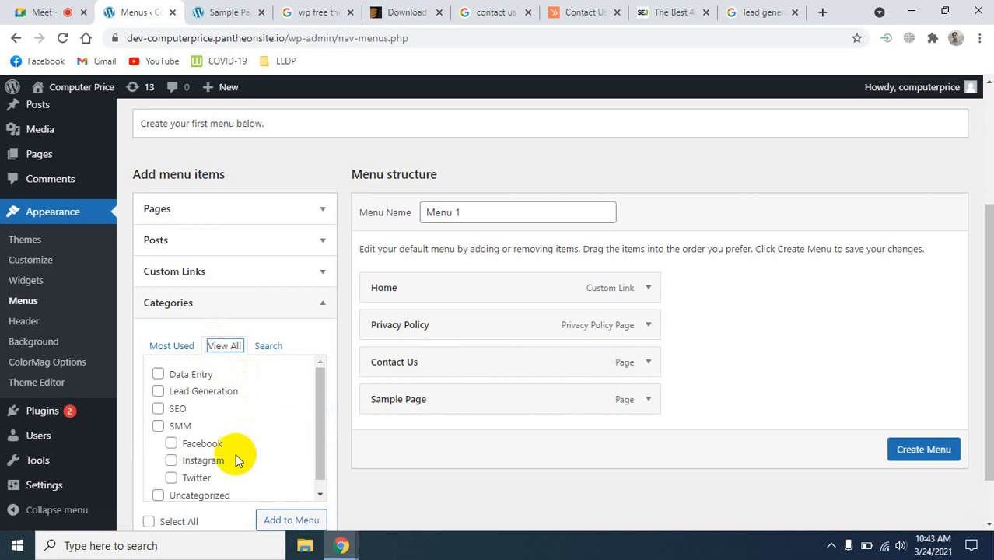
scroll(221, 404, down, 1)
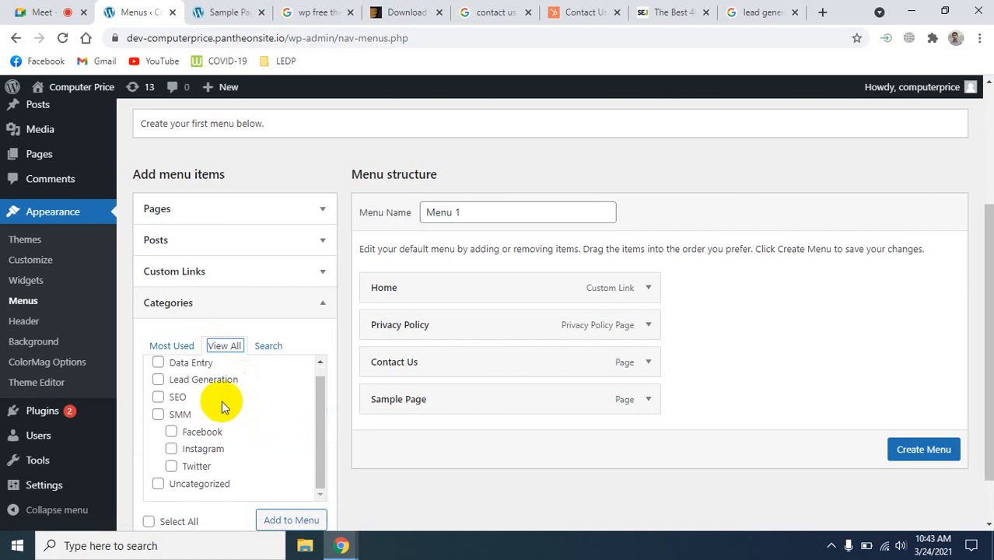
scroll(186, 463, down, 1)
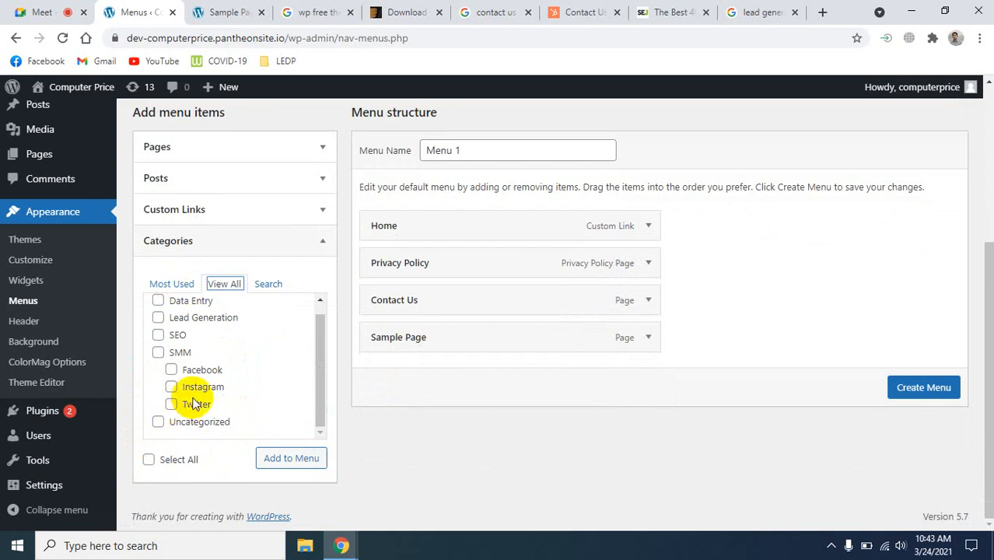
click(148, 458)
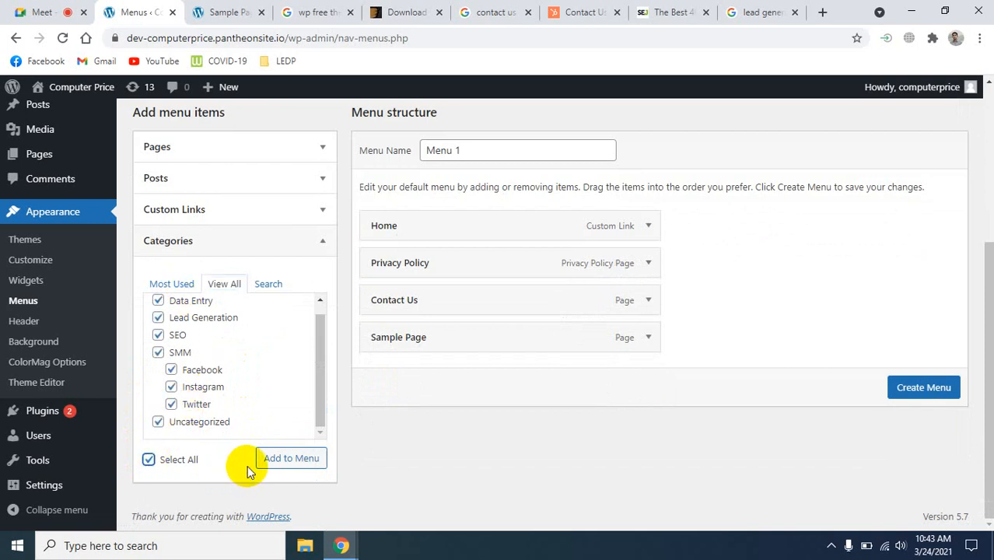
click(293, 462)
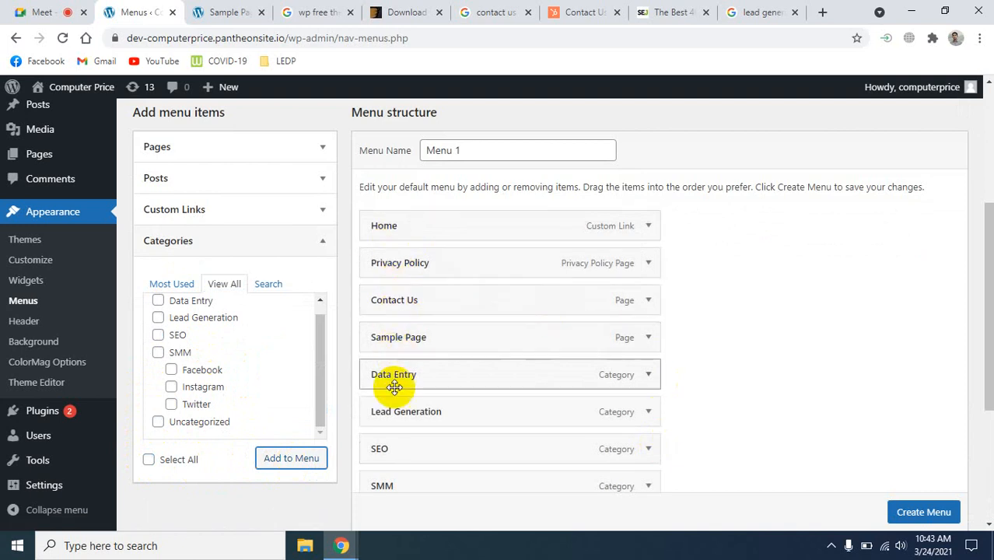
scroll(403, 406, down, 3)
scroll(401, 412, up, 3)
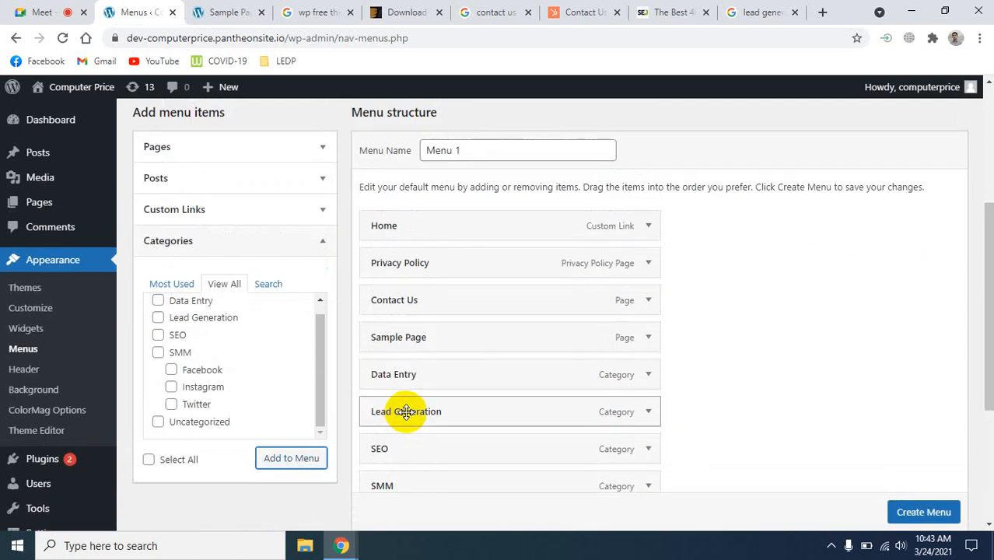
- Expand the Home item's settings and review the available categories alongside the items in the menu structure
click(651, 227)
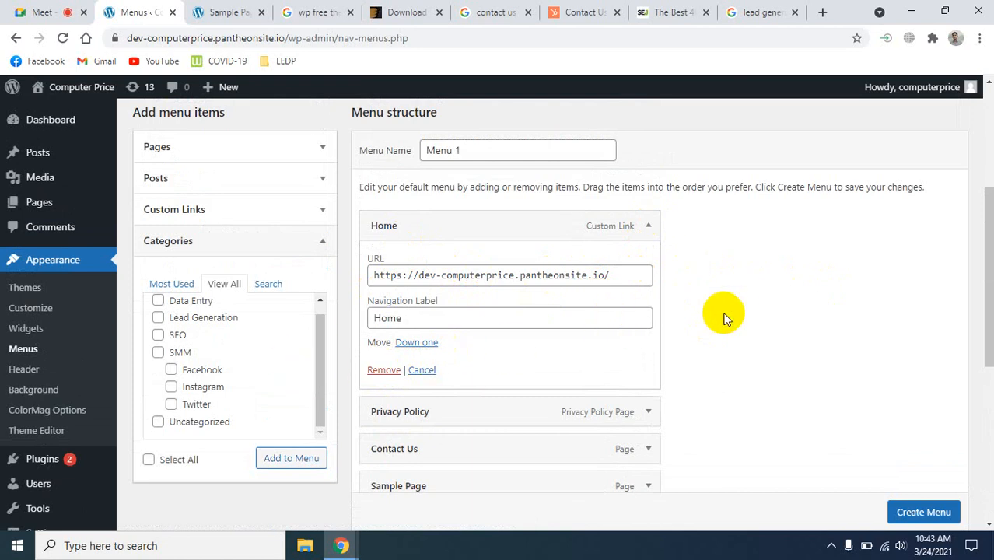
scroll(714, 340, down, 1)
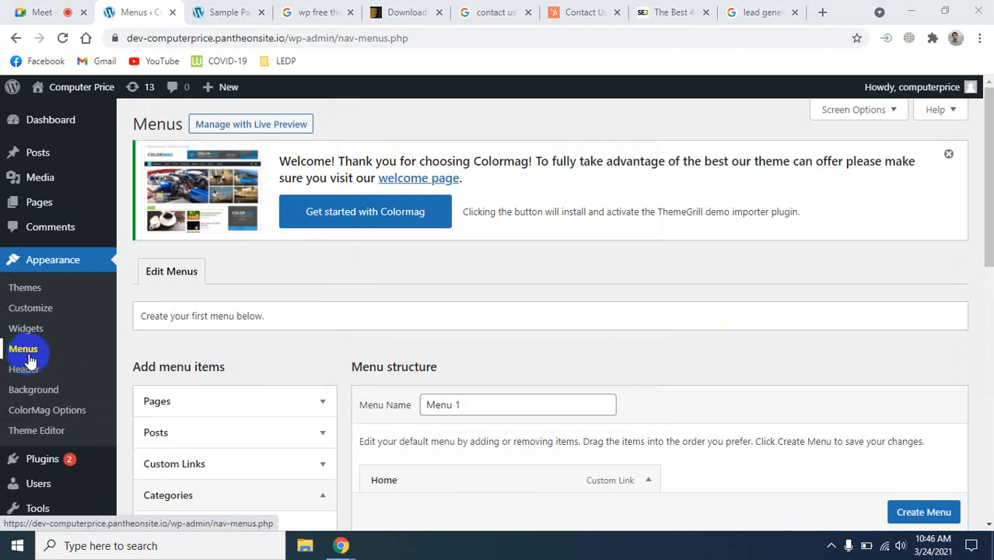
scroll(311, 399, down, 5)
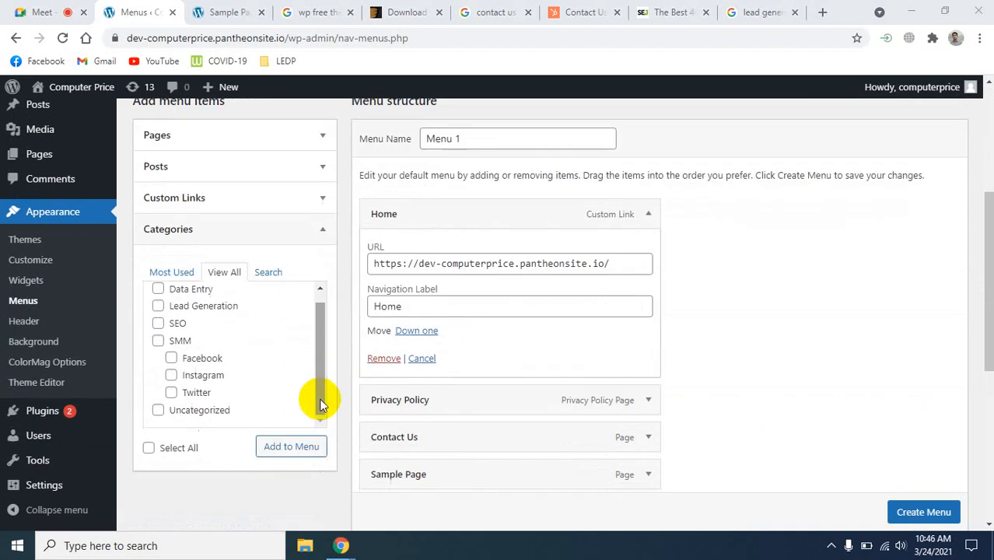
scroll(288, 310, up, 1)
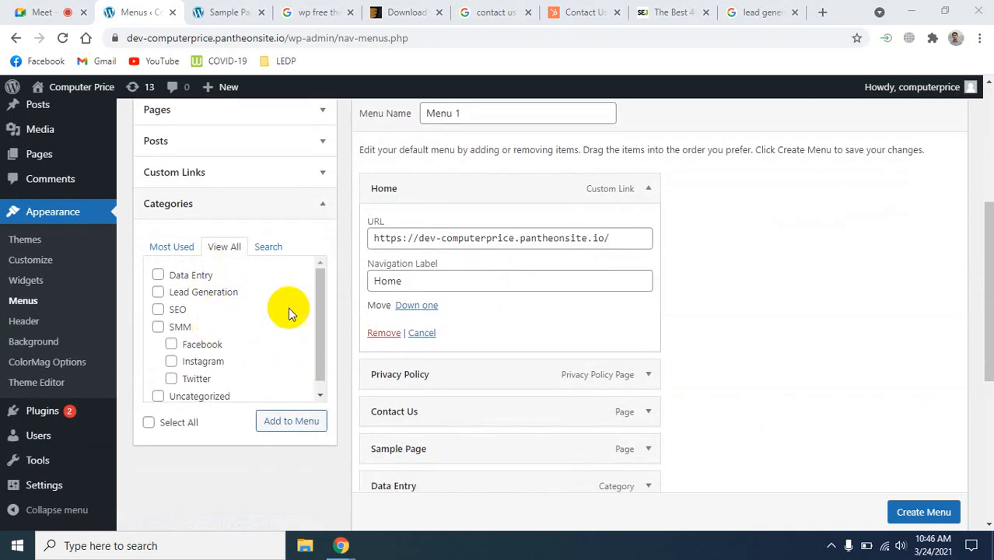
click(323, 206)
scroll(300, 351, up, 2)
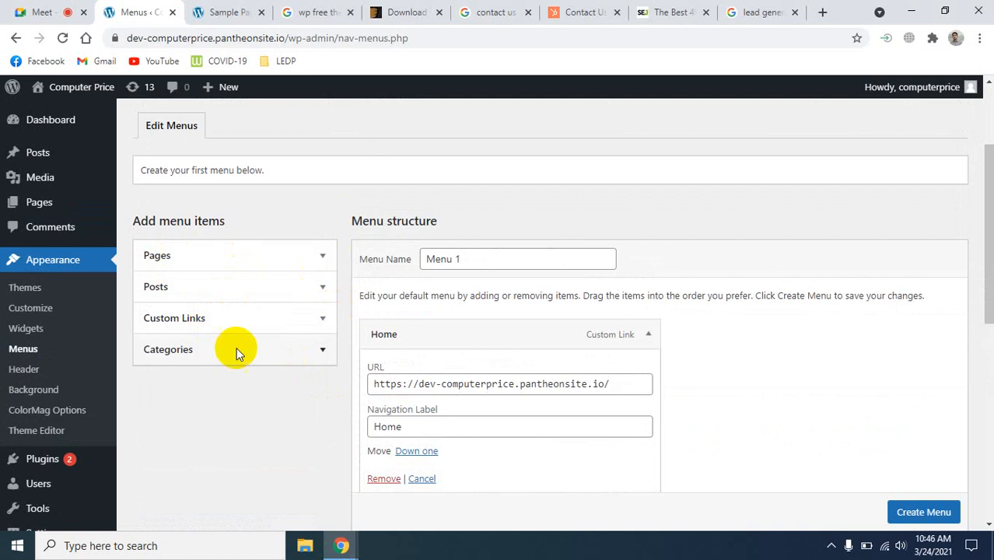
click(324, 350)
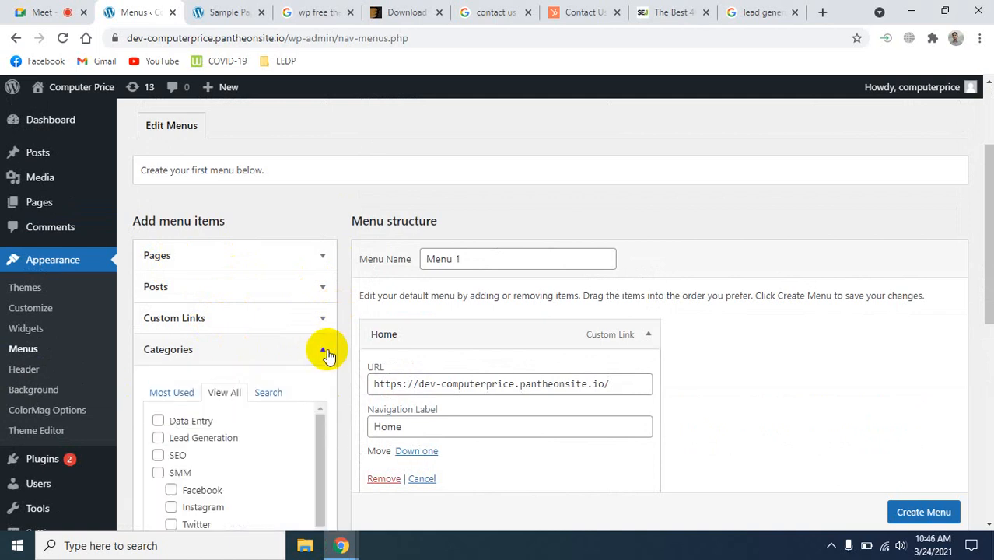
scroll(316, 372, down, 3)
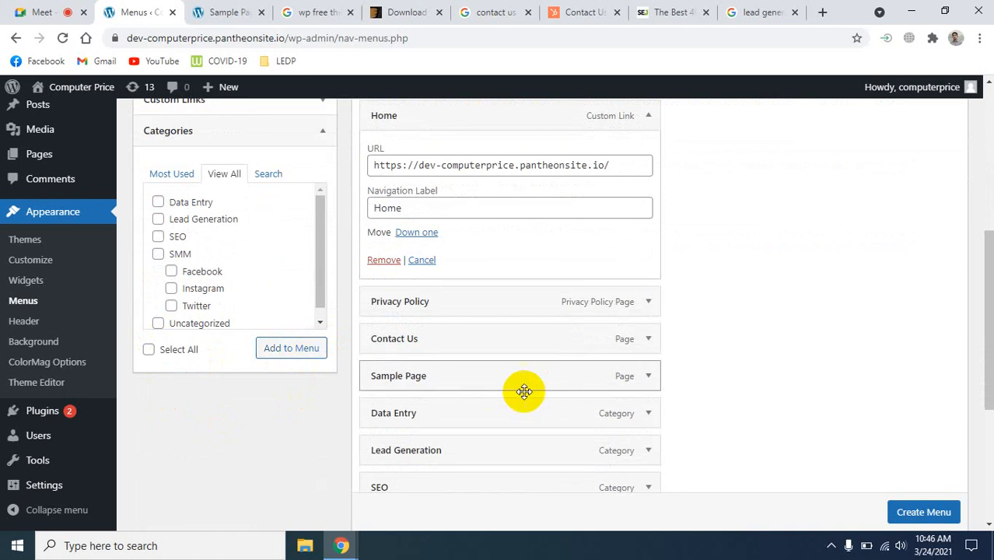
- Collapse the Home item's settings and examine the pages and categories listed in Menu 1's structure
scroll(728, 326, up, 2)
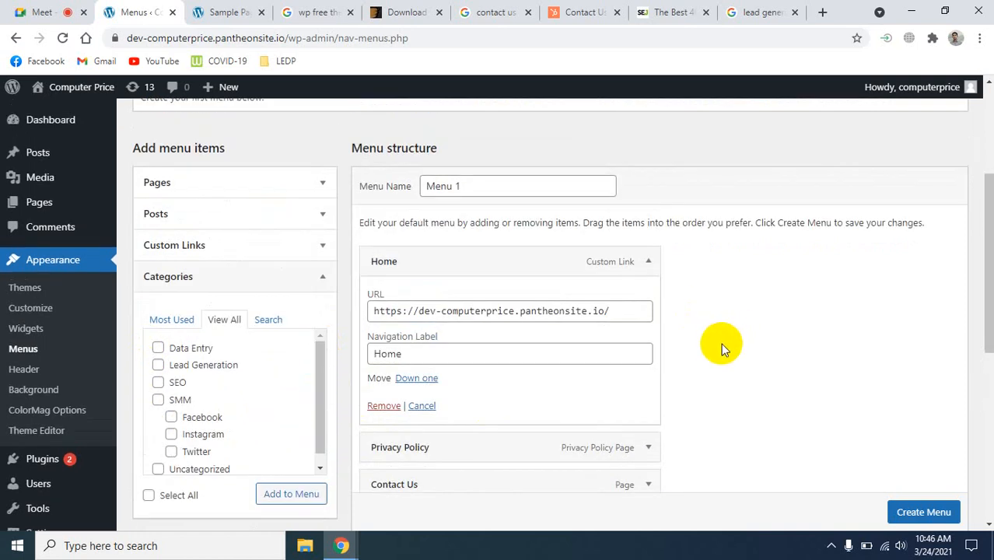
click(650, 264)
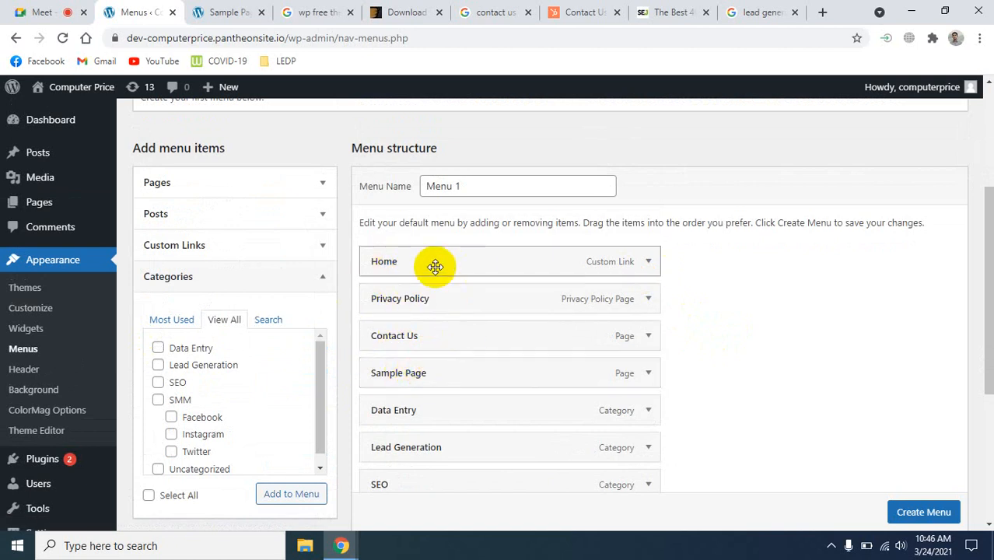
scroll(472, 359, down, 2)
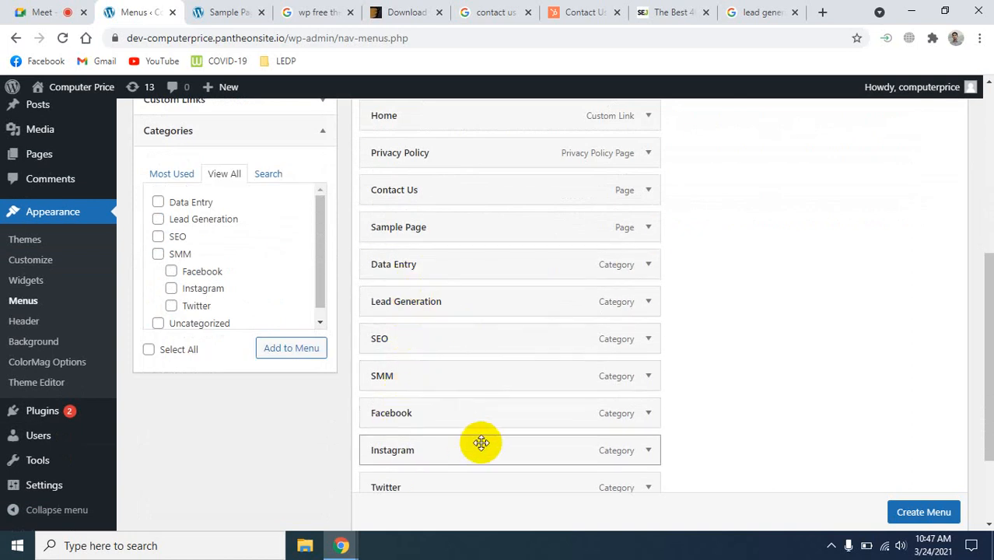
scroll(470, 420, down, 1)
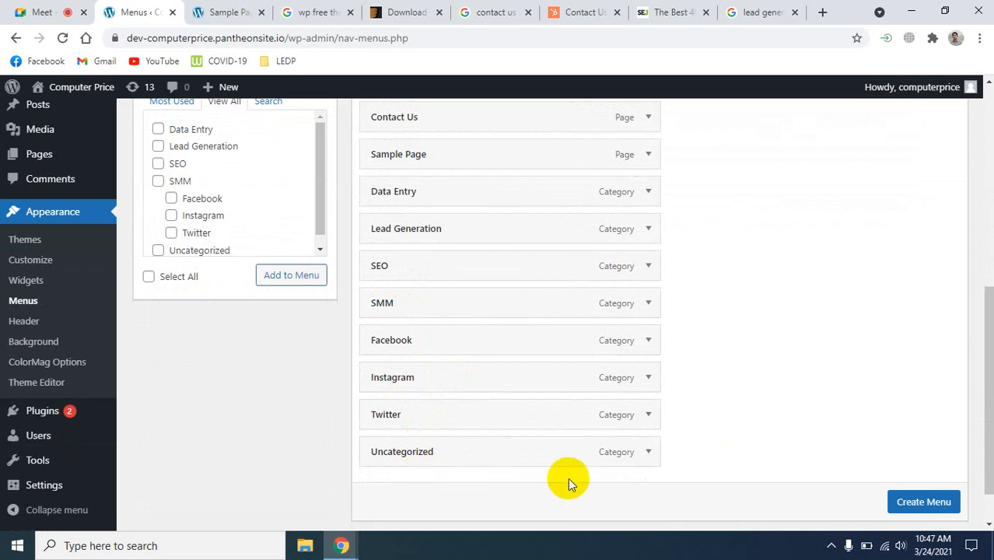
scroll(604, 413, up, 2)
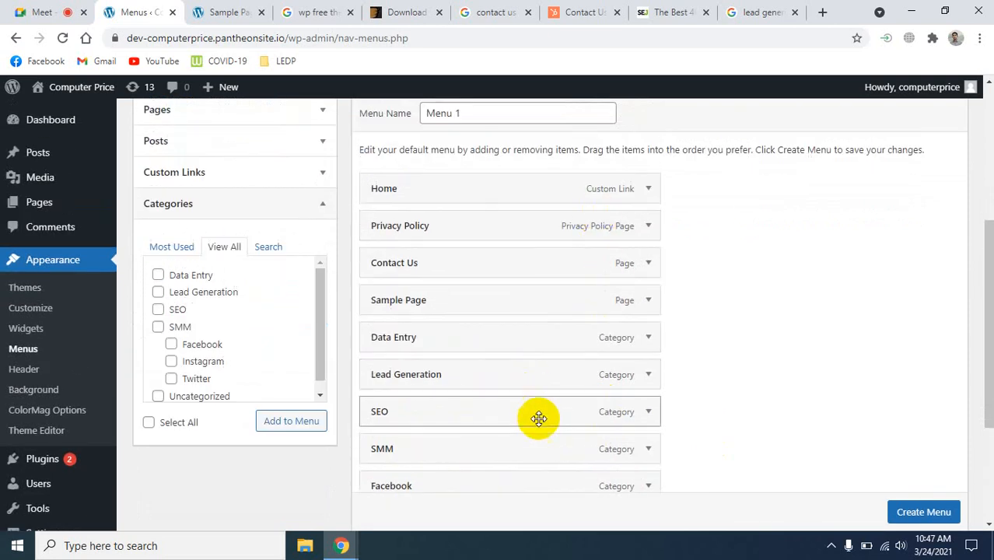
scroll(568, 424, up, 4)
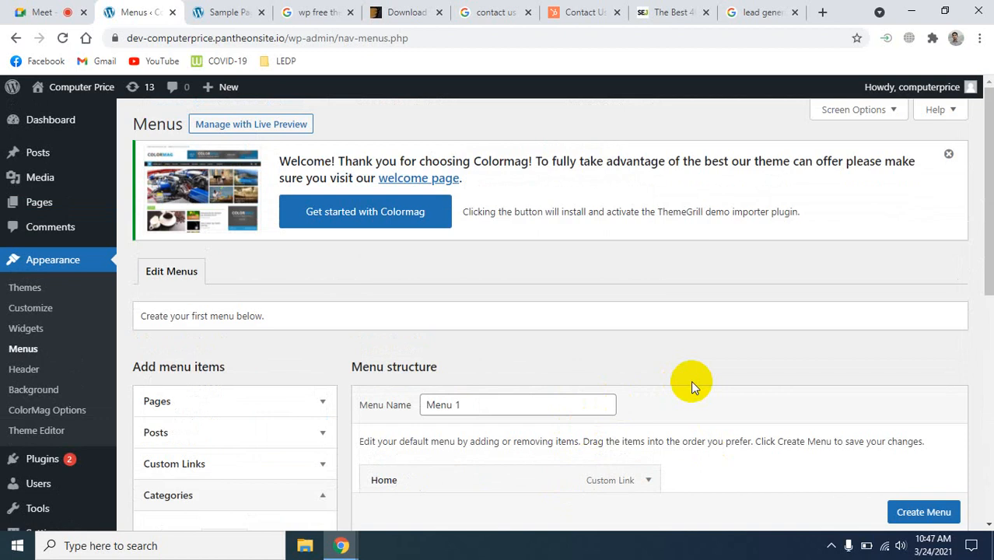
scroll(691, 380, down, 6)
scroll(691, 381, up, 8)
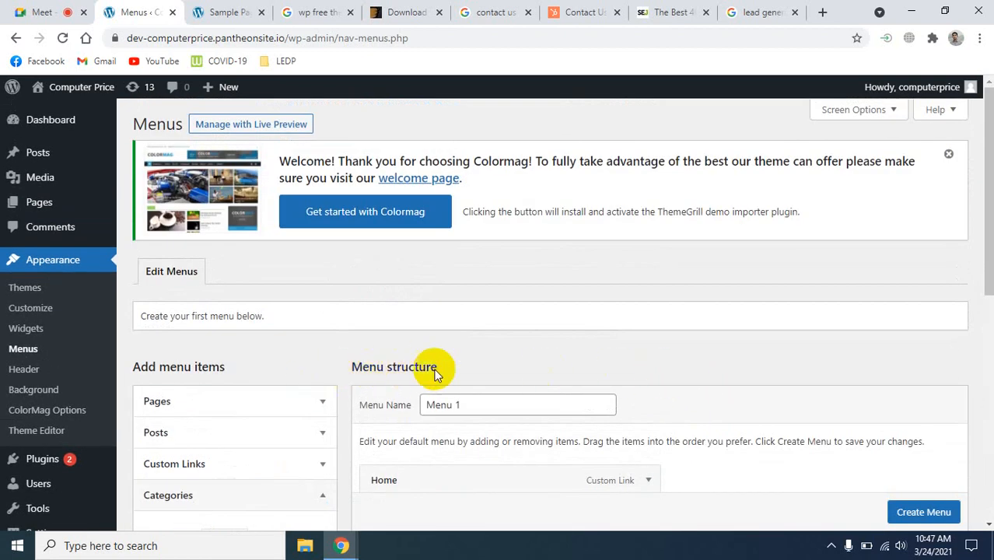
scroll(474, 370, down, 5)
scroll(476, 369, down, 1)
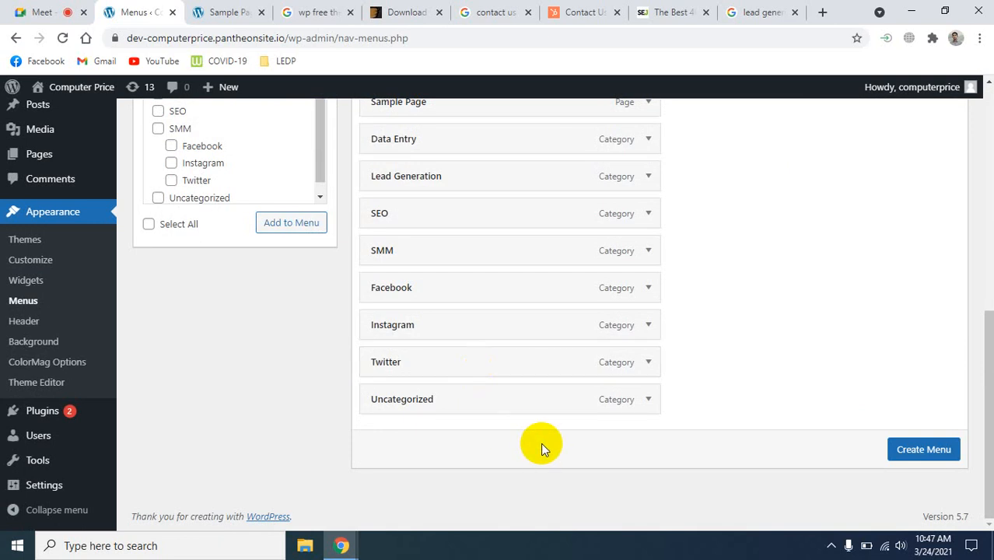
scroll(541, 443, up, 5)
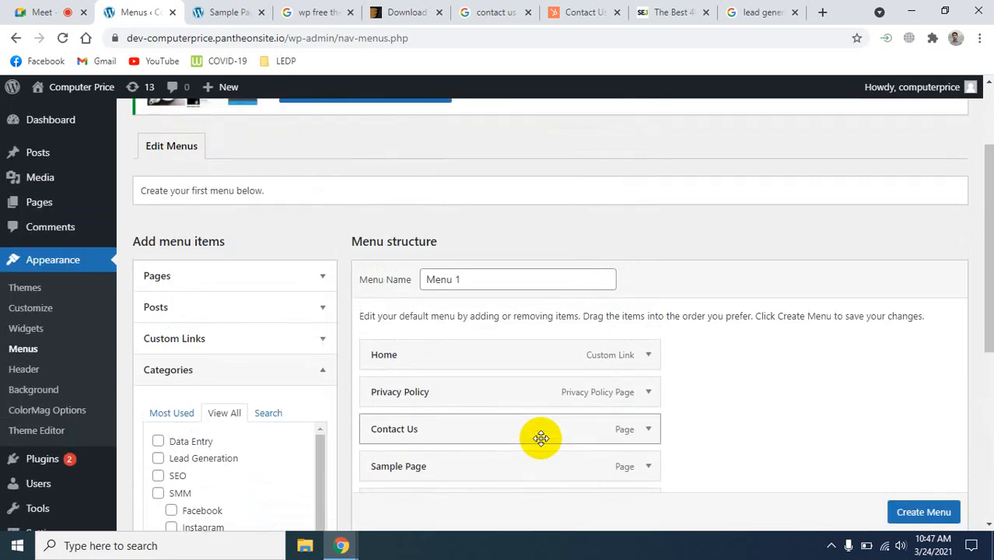
- Reload the site's Sample Page to check its navigation bar, and return to the menu editor
click(199, 12)
click(60, 38)
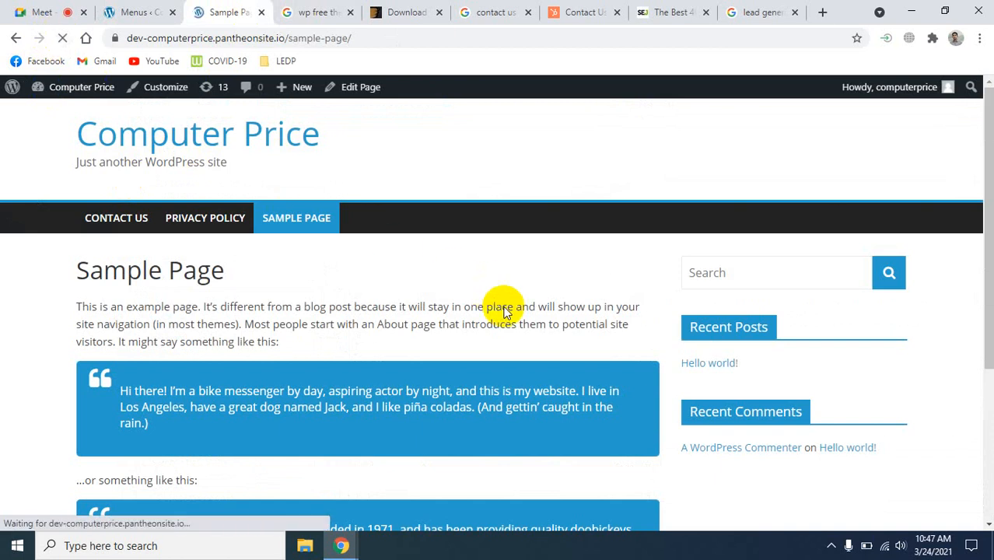
click(136, 13)
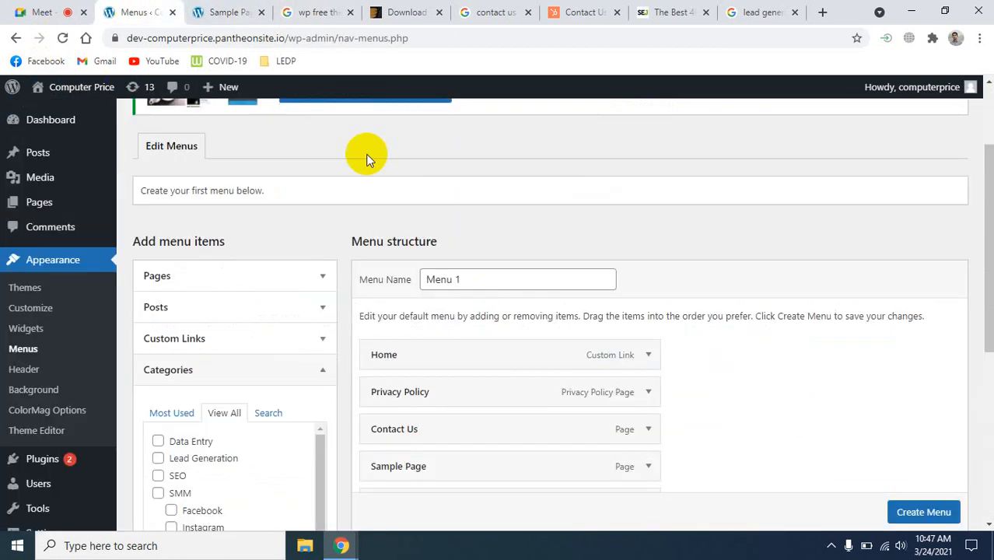
- Create the menu named Menu 1 with the listed Home link, pages and categories
scroll(542, 440, down, 4)
scroll(543, 440, down, 1)
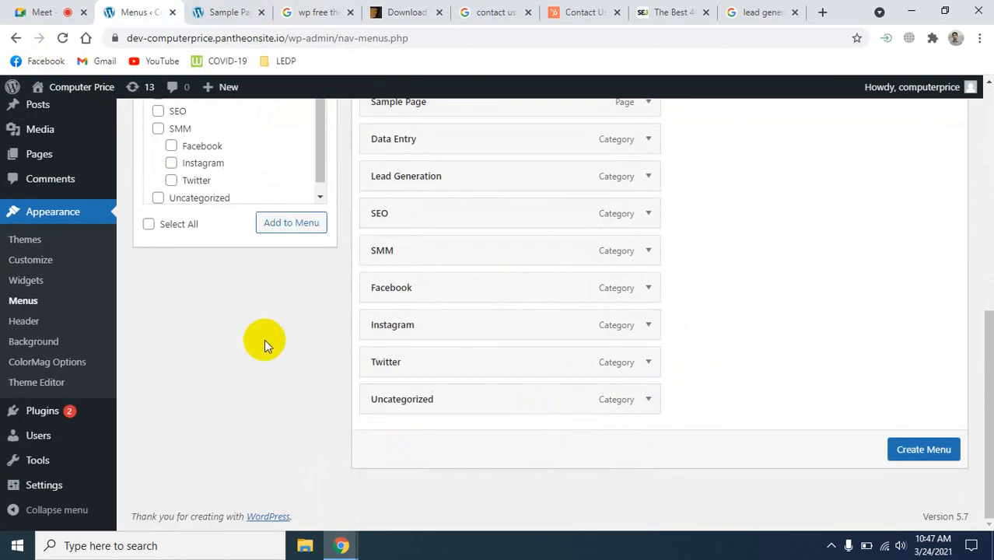
scroll(724, 460, up, 6)
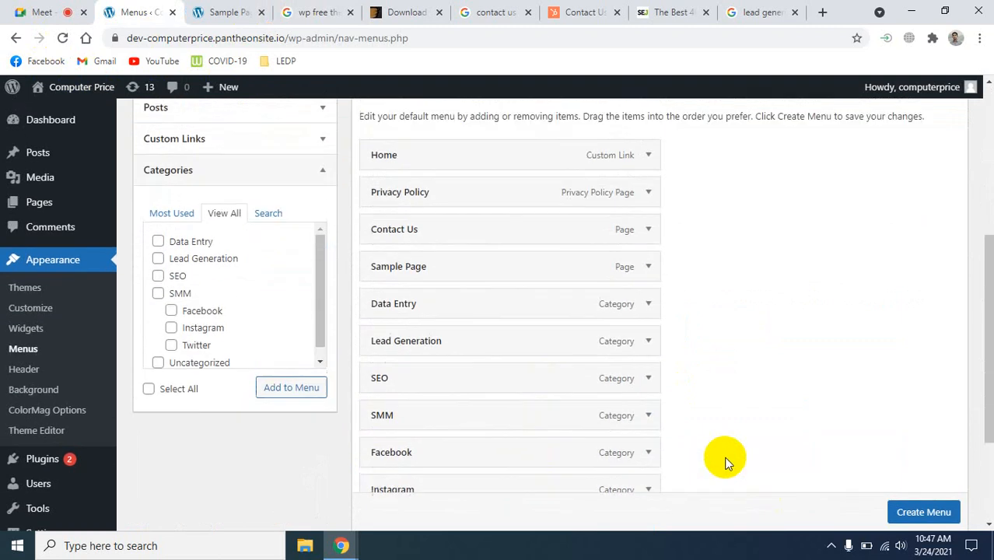
scroll(723, 460, down, 6)
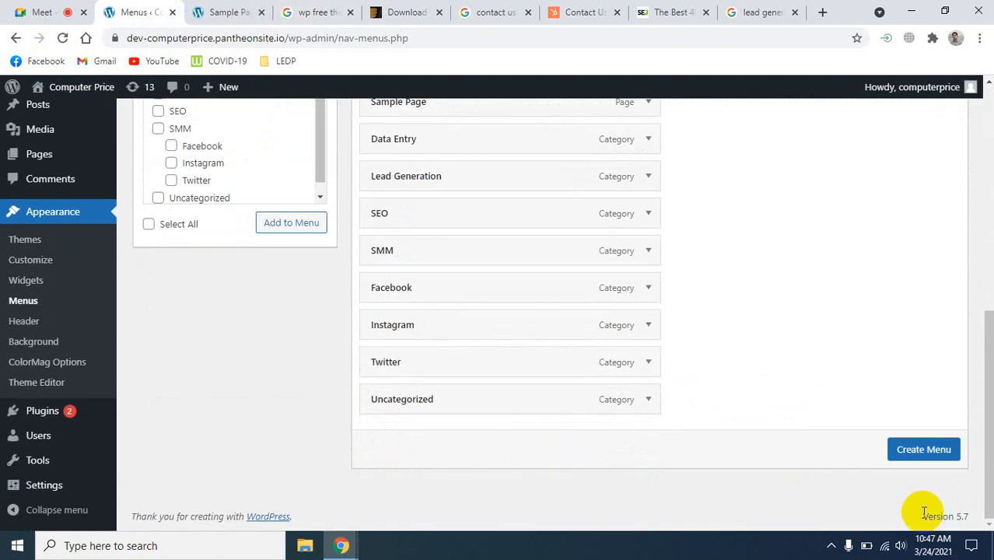
click(906, 454)
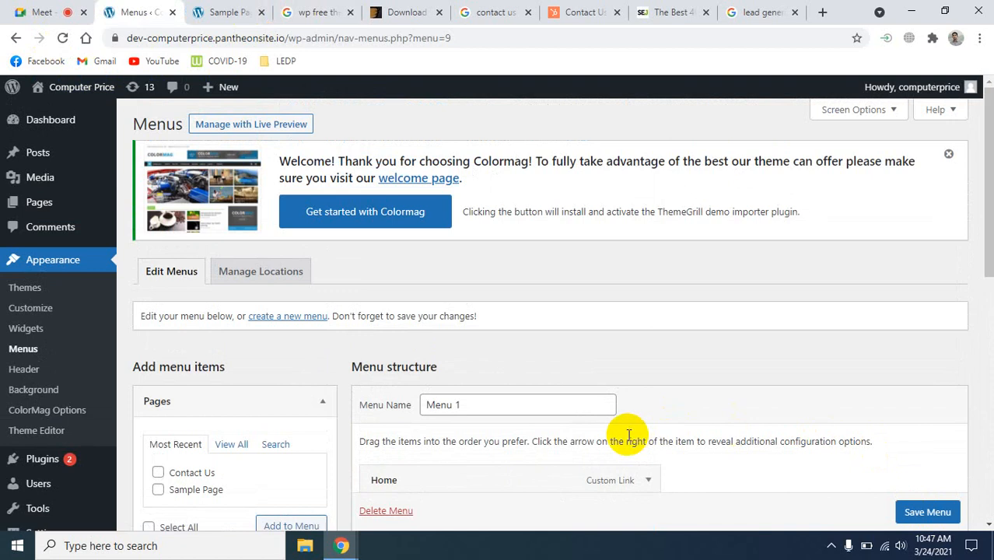
- Review the items and menu settings of Menu 1 and save the menu
scroll(627, 434, down, 2)
scroll(627, 434, down, 3)
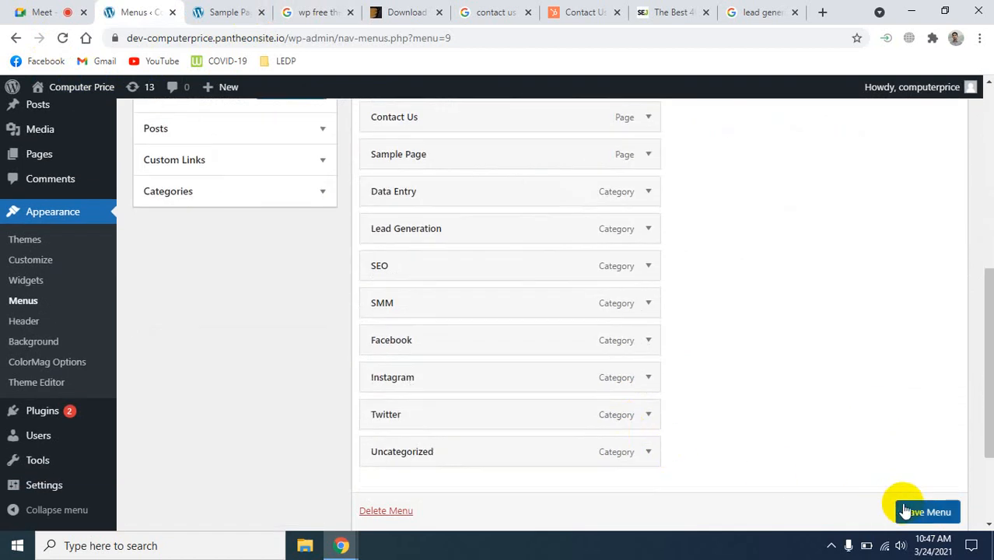
scroll(595, 393, up, 1)
scroll(681, 442, down, 3)
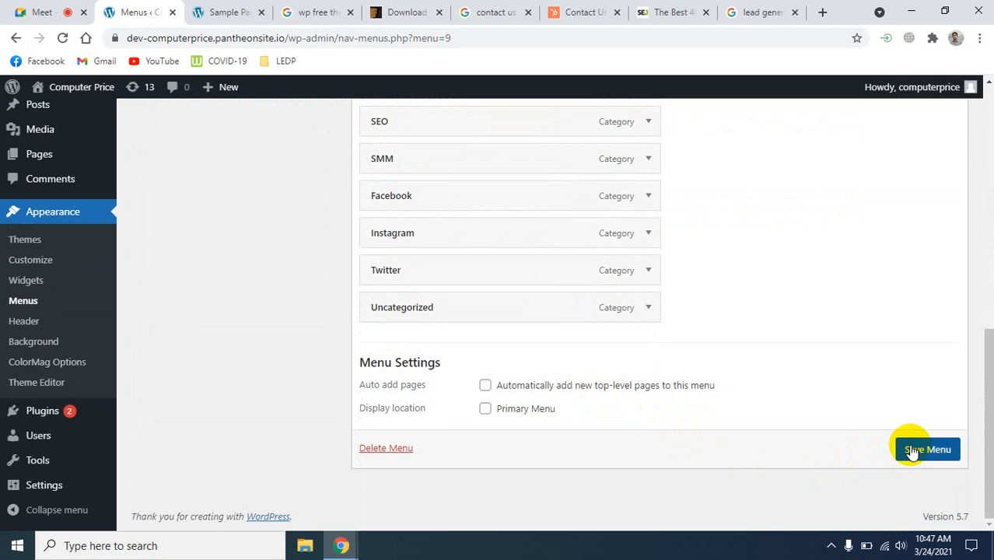
scroll(550, 304, up, 4)
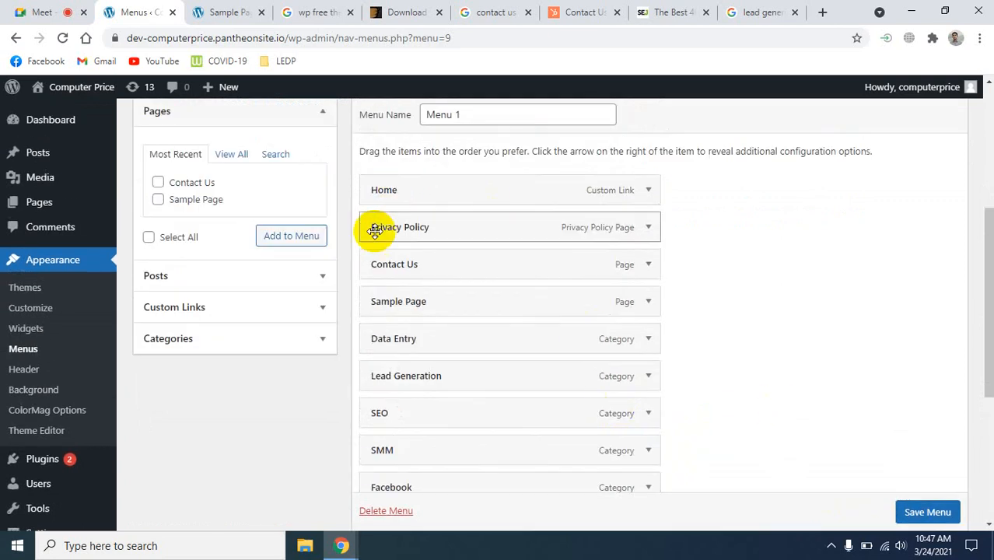
scroll(690, 375, down, 3)
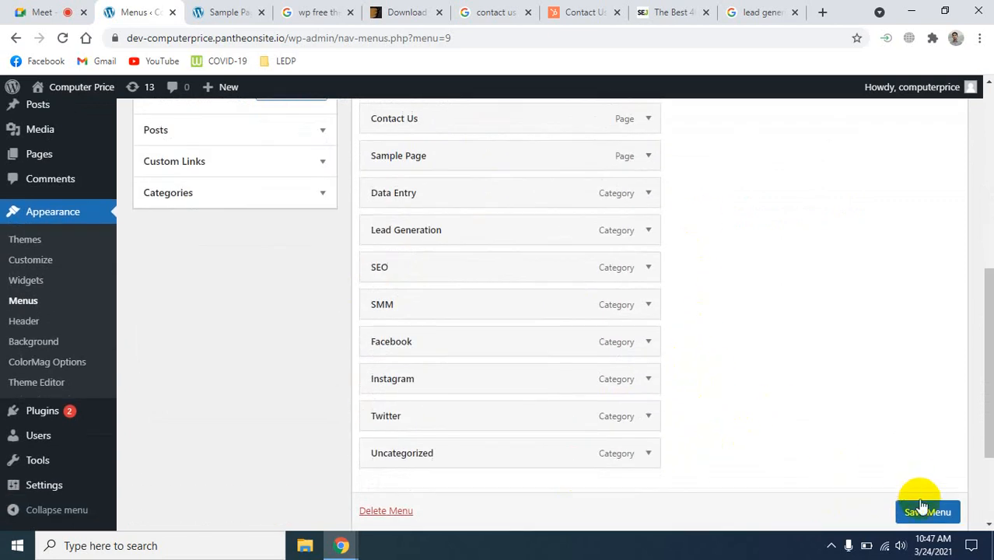
scroll(923, 515, down, 1)
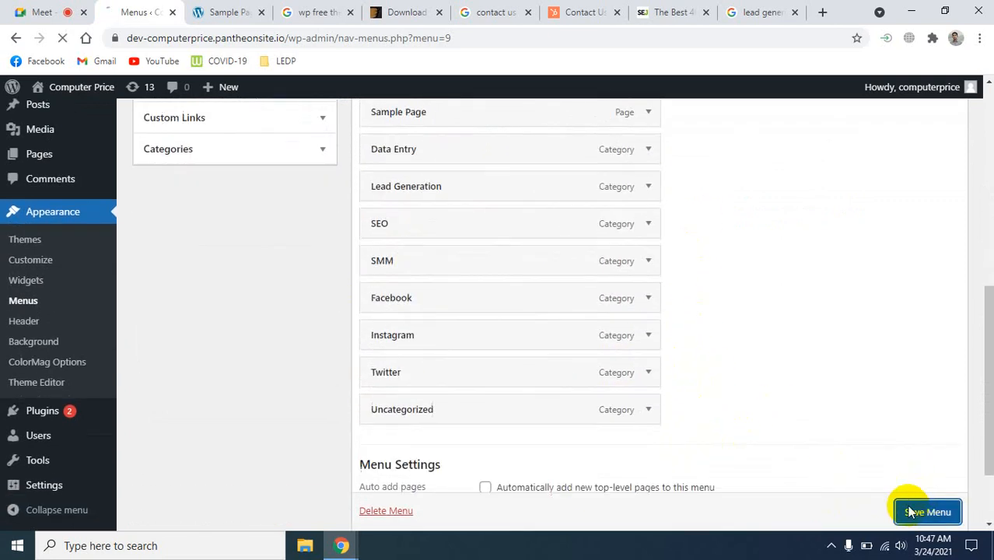
click(926, 512)
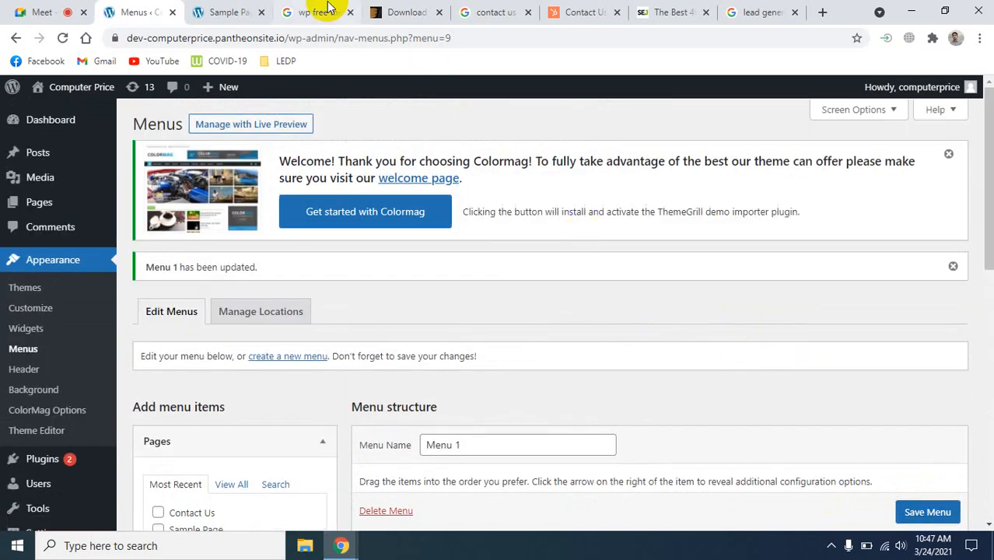
- Reload the live Sample Page and look through it for the saved menu's items
click(233, 12)
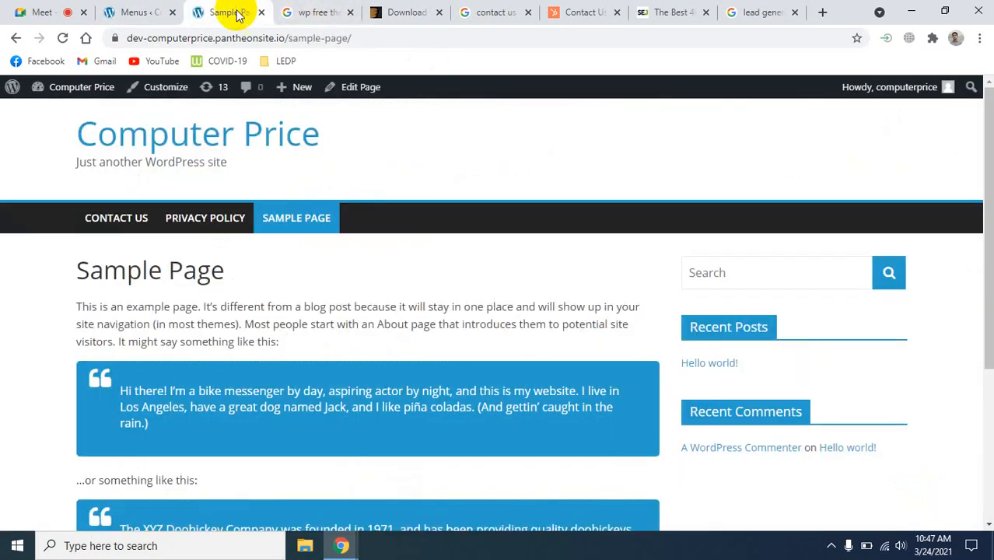
click(62, 38)
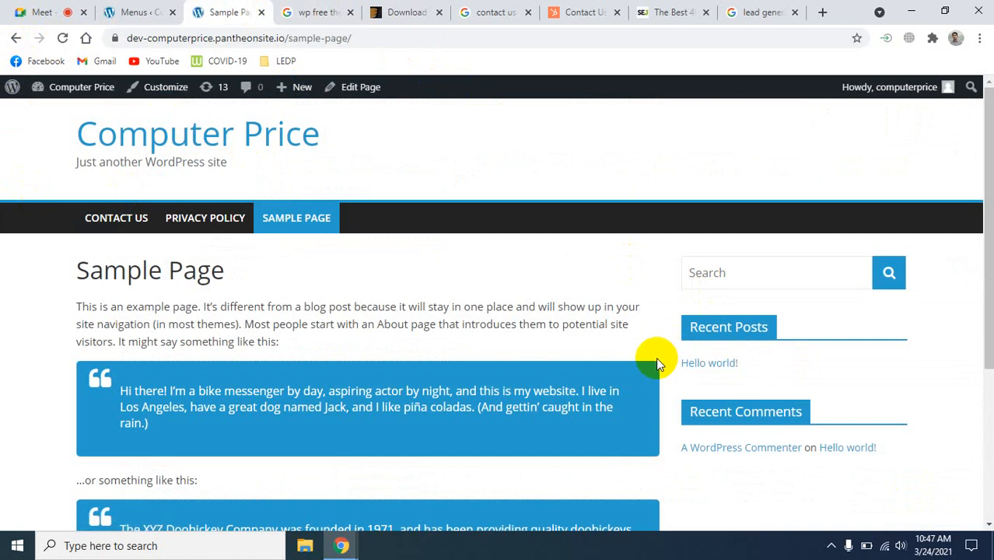
scroll(656, 359, down, 3)
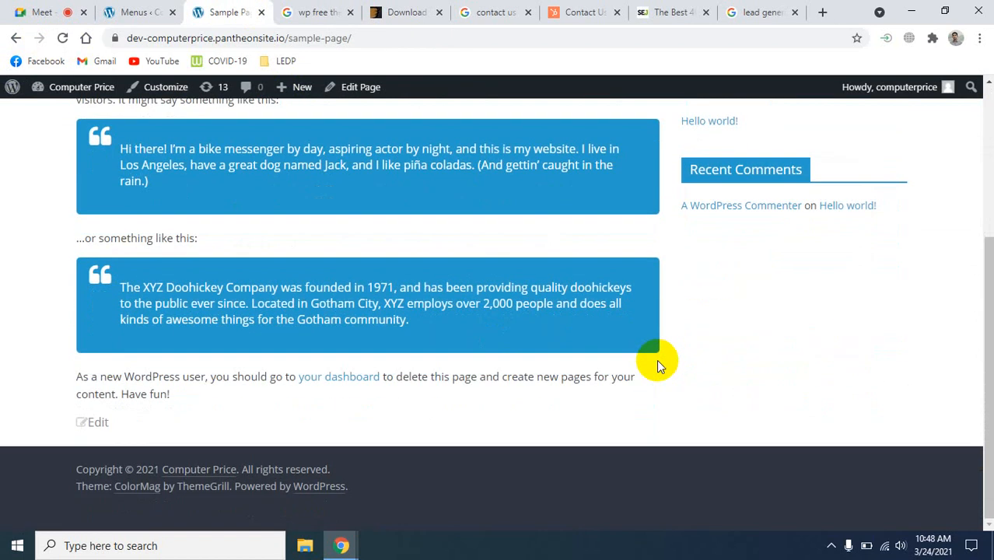
scroll(656, 359, up, 3)
scroll(657, 359, up, 1)
- Assign Menu 1 to the theme's Primary Menu location and save the changes
click(148, 12)
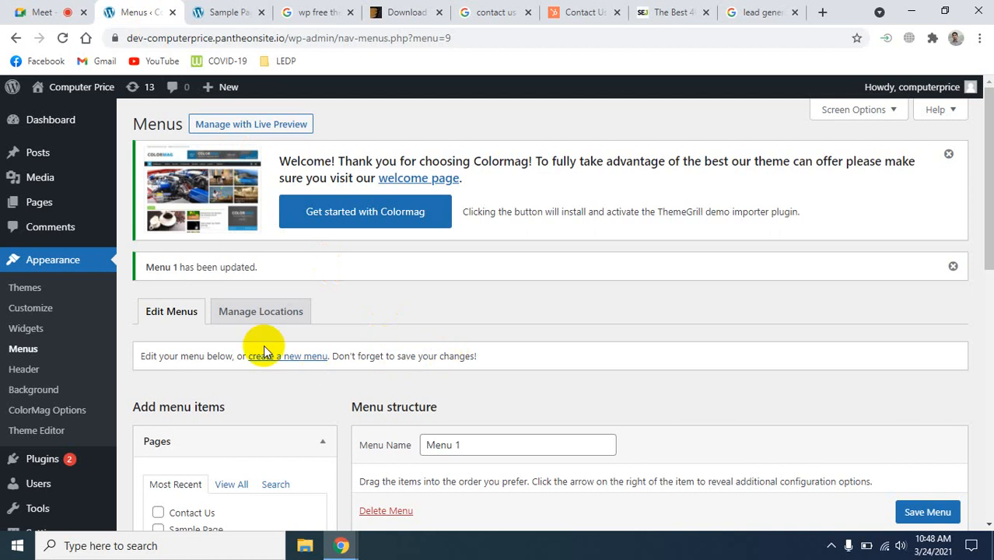
click(249, 312)
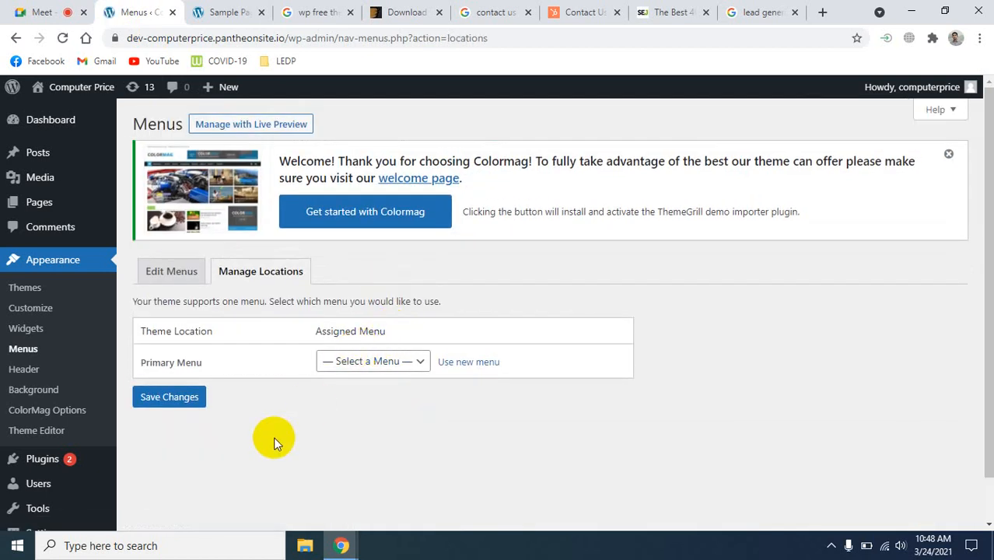
click(422, 361)
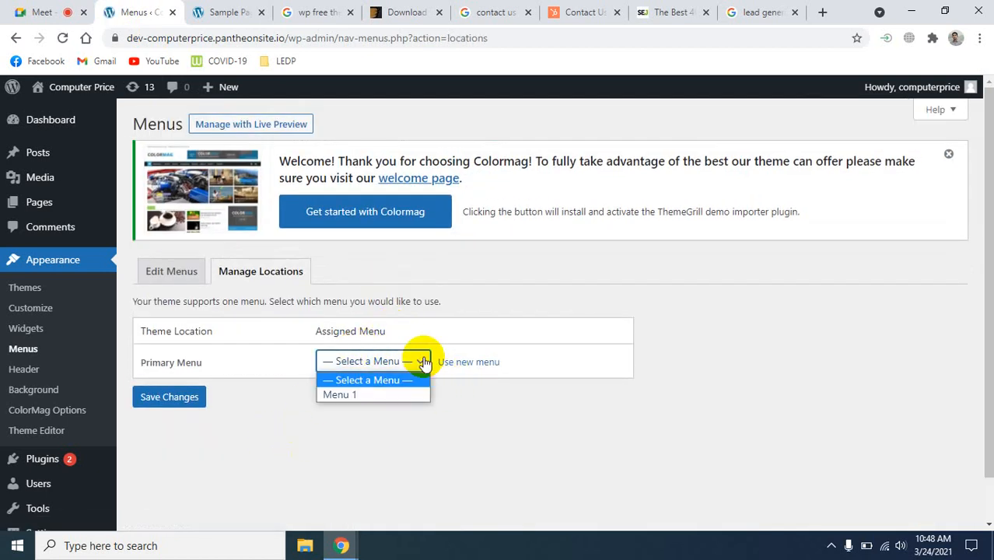
click(350, 395)
click(185, 401)
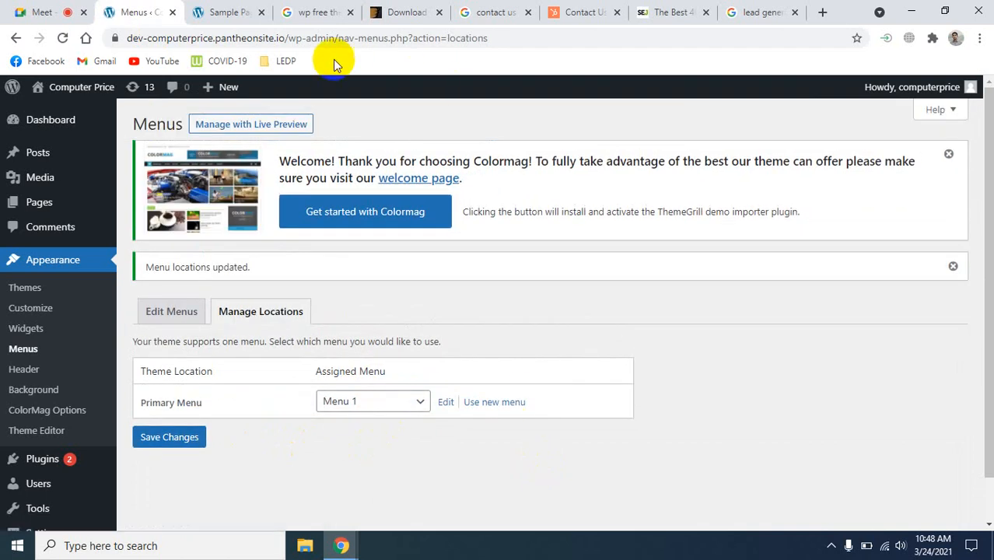
- Reload the live site and open Sample Page from its navigation bar to check the assigned menu
click(233, 12)
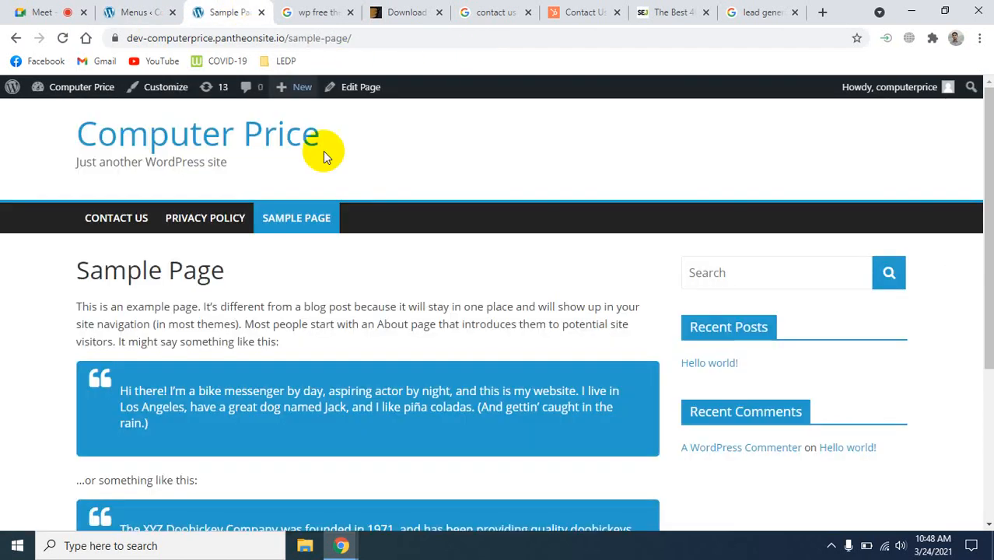
click(65, 39)
click(344, 230)
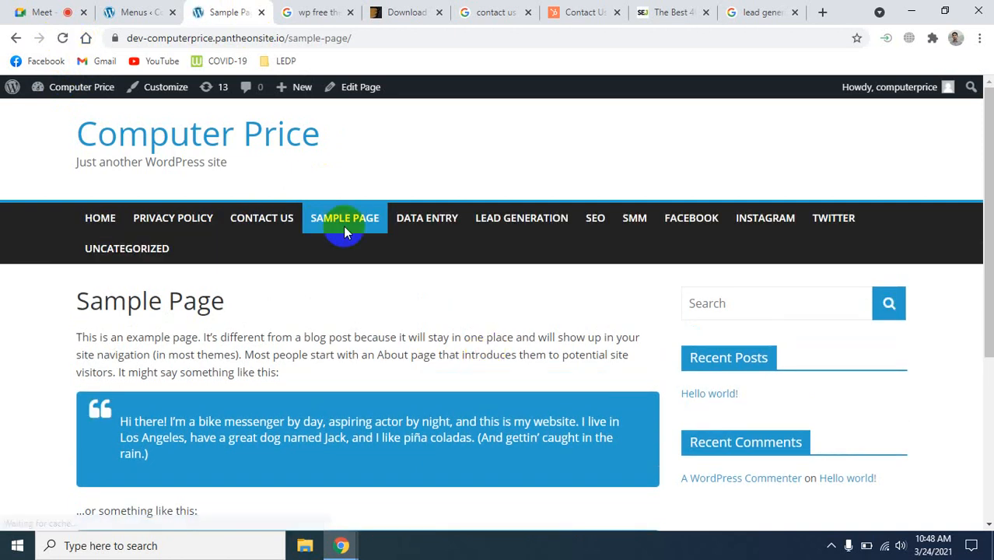
- Reopen Menu 1 for editing in the WordPress dashboard, review its item order and save the menu
click(136, 12)
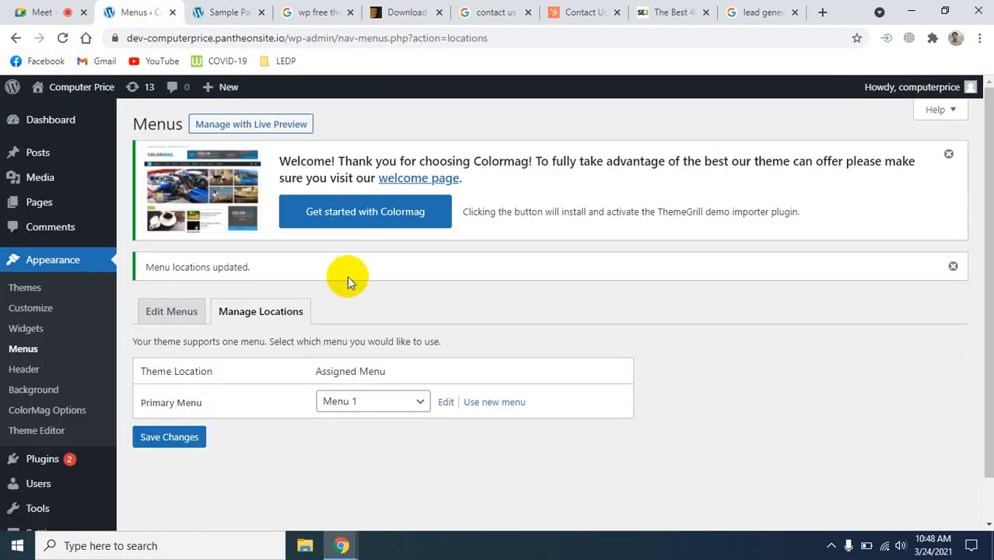
click(172, 315)
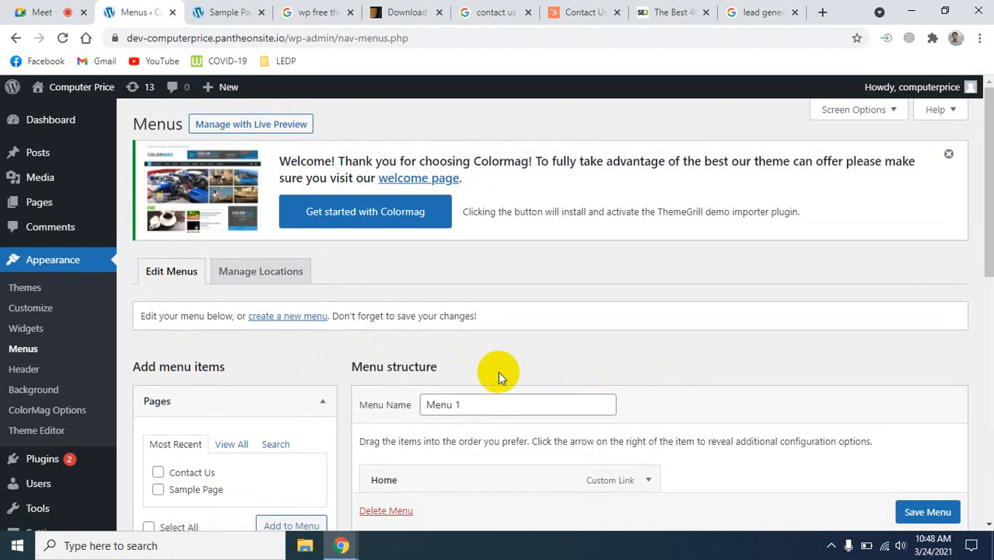
scroll(614, 429, down, 3)
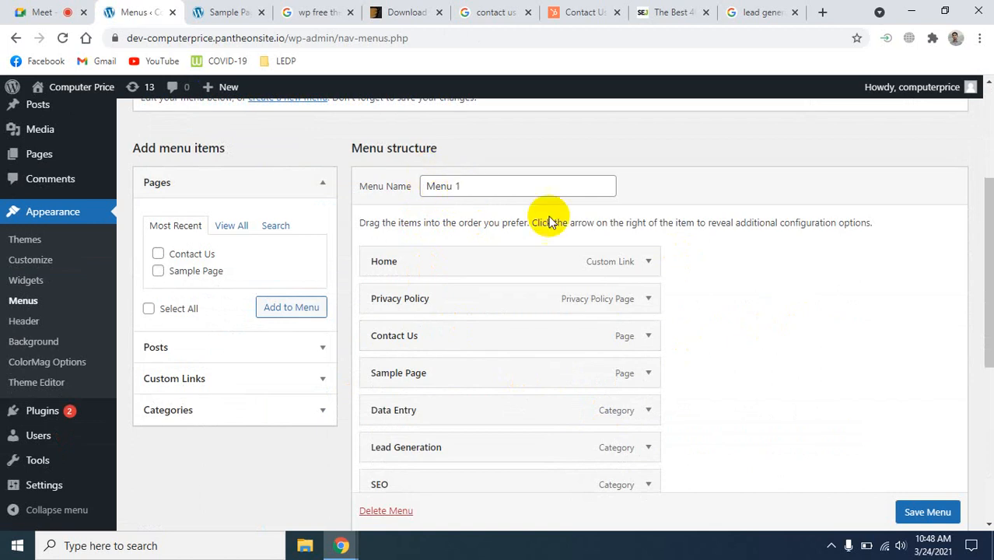
scroll(786, 358, down, 5)
scroll(556, 319, up, 5)
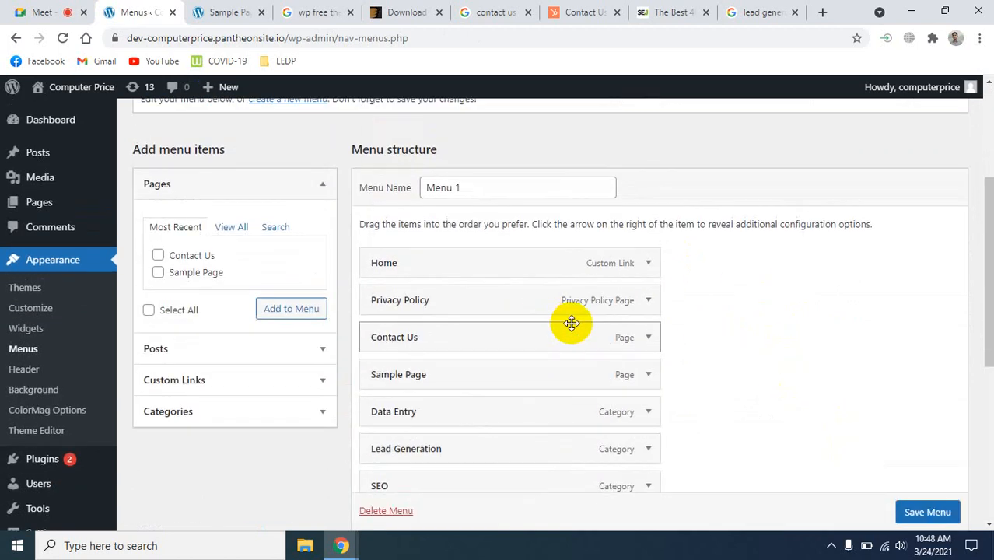
scroll(570, 324, down, 5)
click(914, 453)
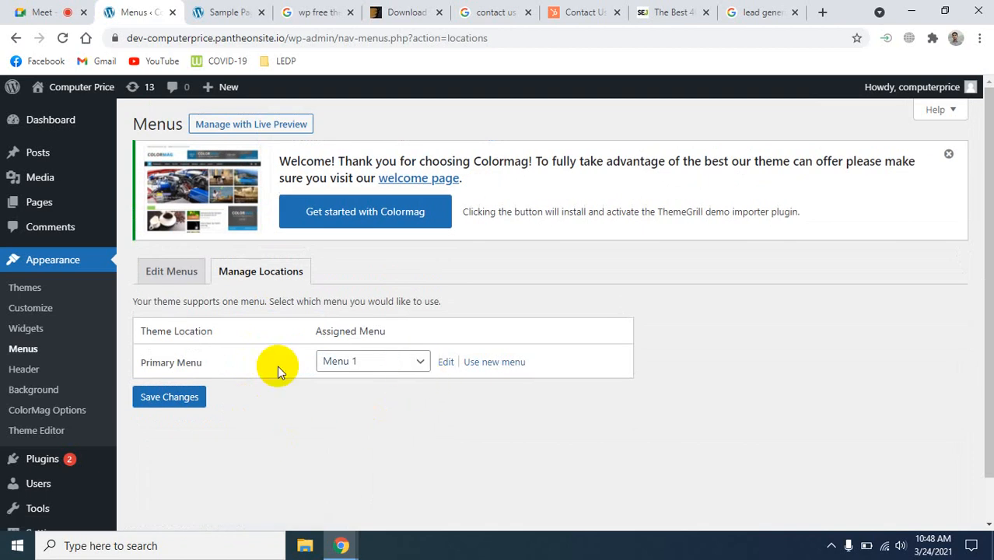
- Save Menu 1 as the theme's Primary Menu again and reload the live Sample Page to check its navigation bar
click(420, 364)
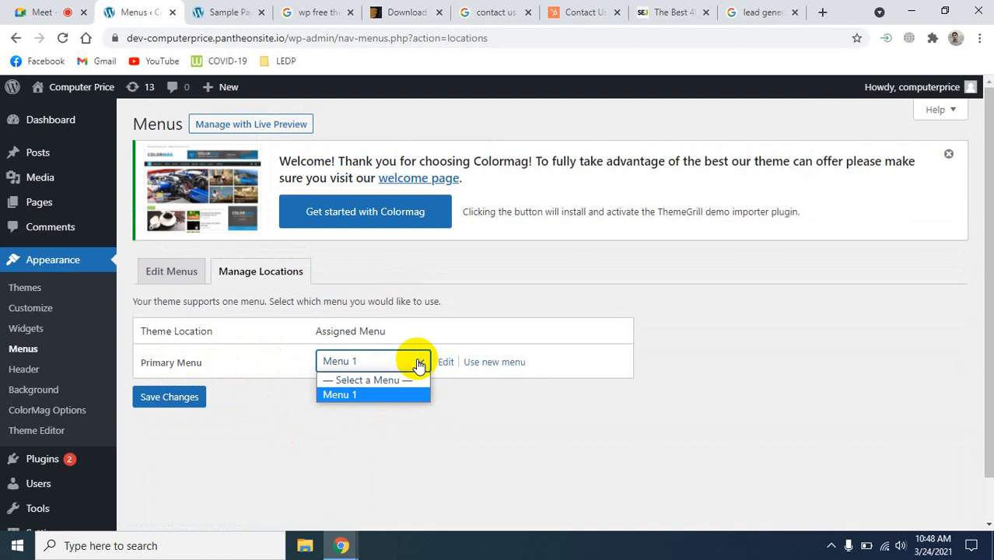
click(336, 394)
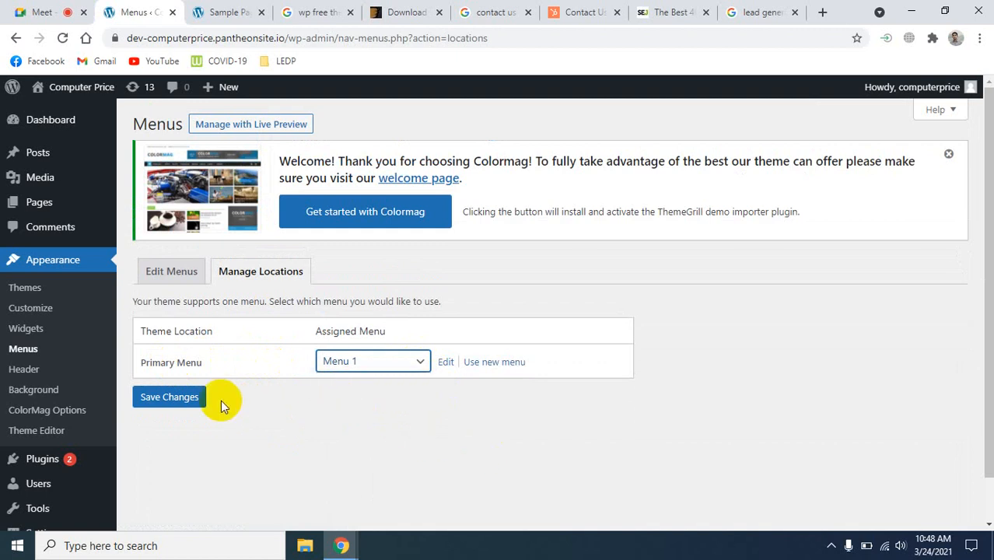
click(199, 399)
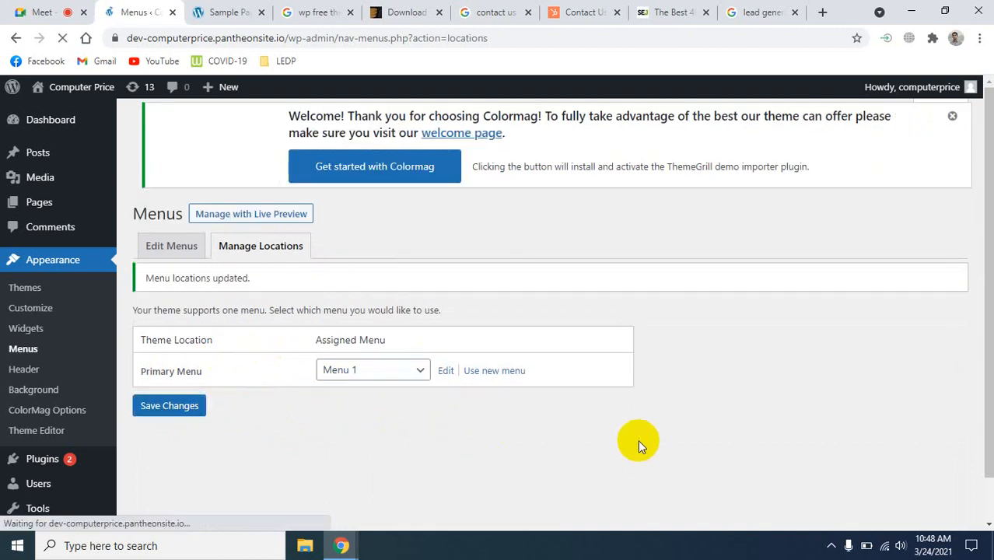
click(226, 12)
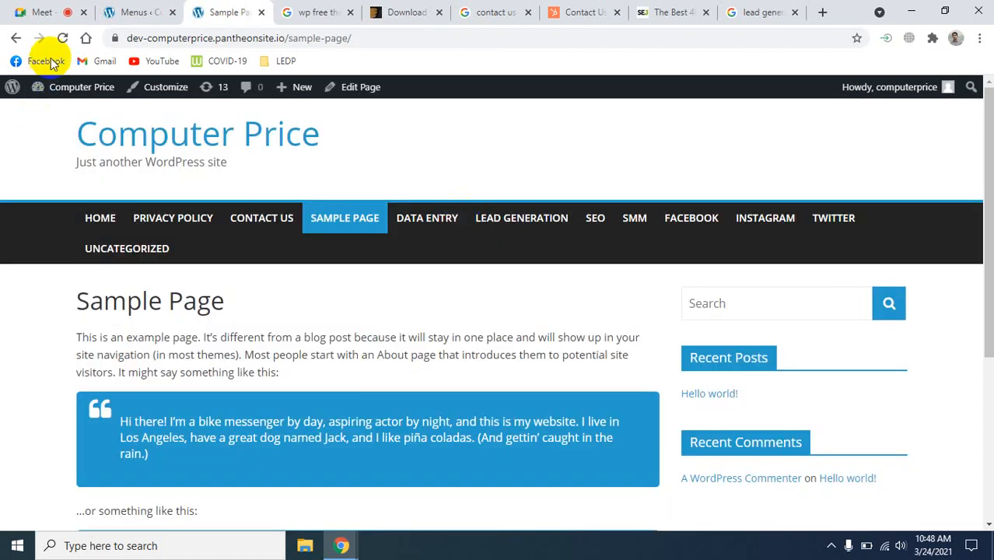
click(64, 37)
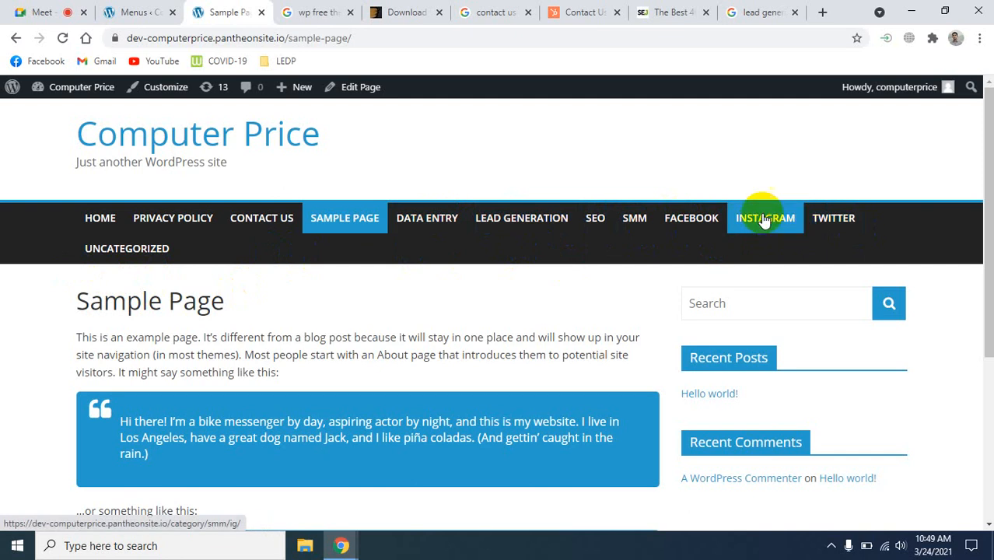
- Open Menu 1 for editing in the WordPress dashboard and remove the Privacy Policy item from its structure
click(132, 11)
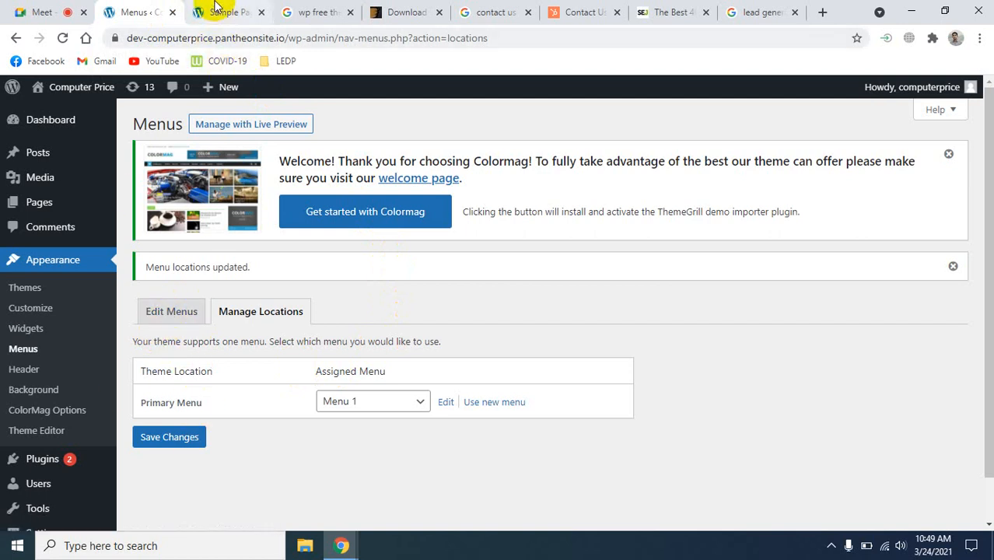
click(172, 311)
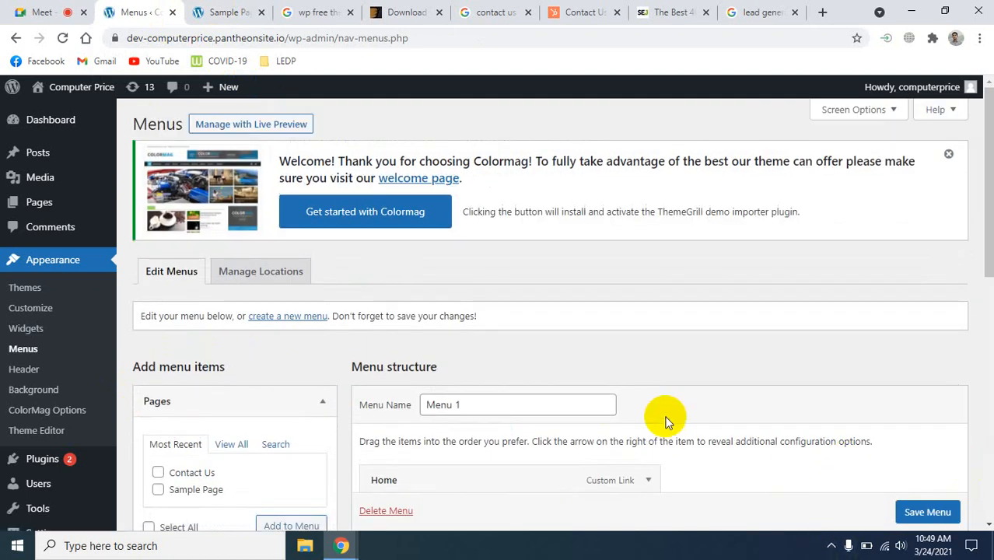
scroll(665, 420, down, 2)
scroll(665, 420, down, 2)
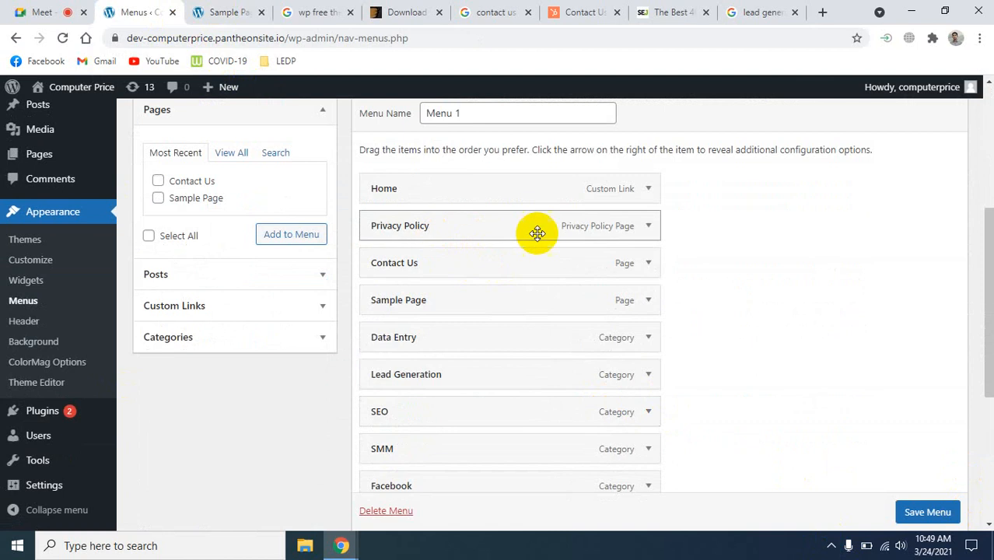
click(650, 227)
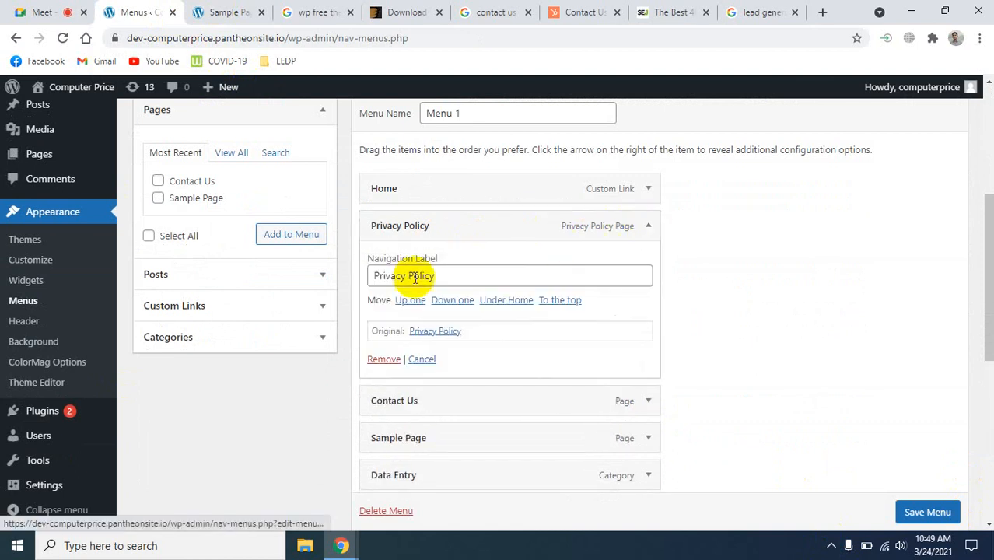
click(386, 359)
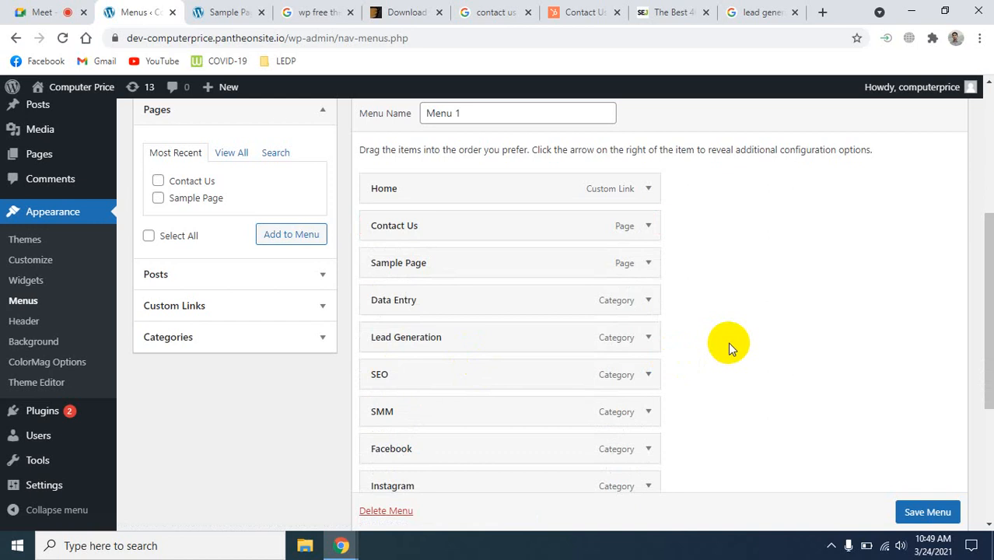
click(43, 12)
click(133, 12)
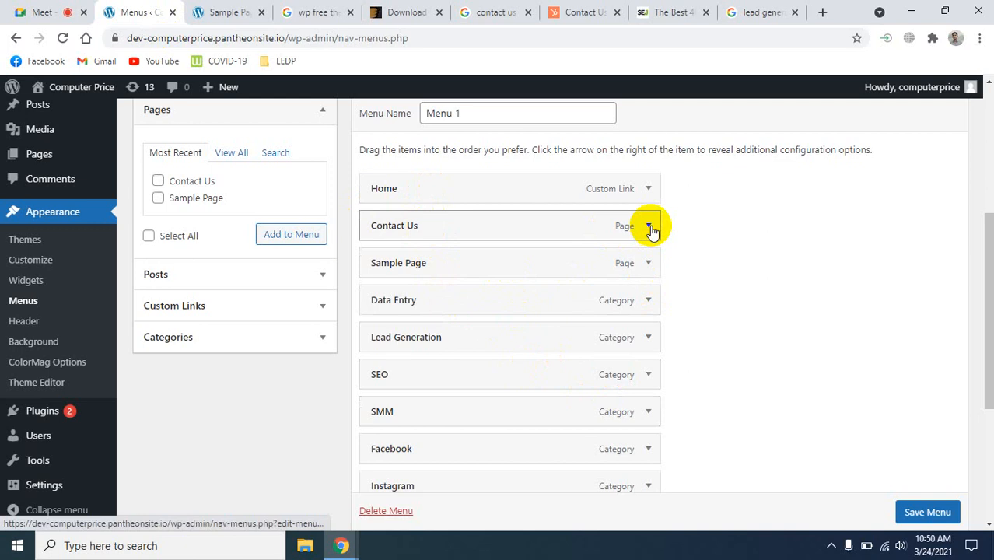
- Remove the Sample Page and Uncategorized items from Menu 1
click(648, 265)
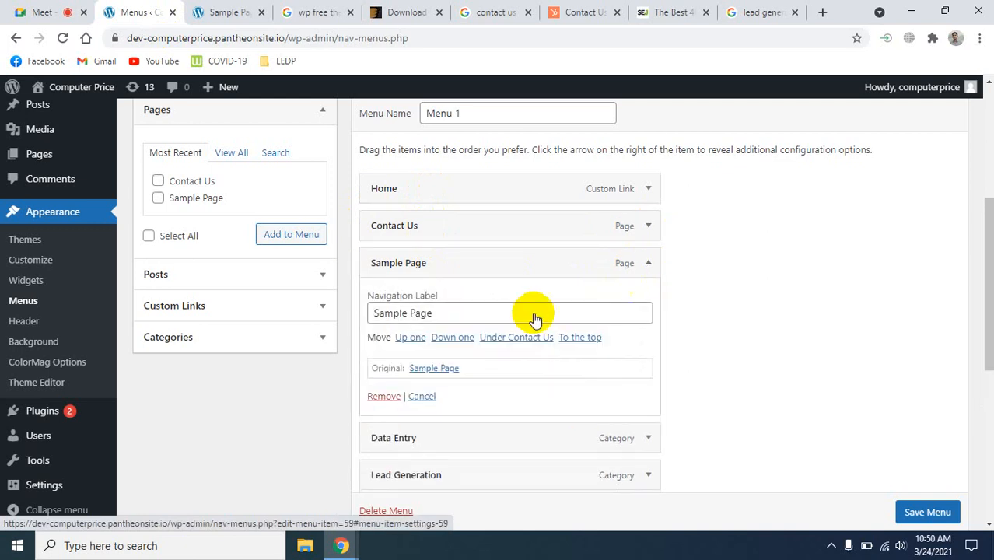
click(376, 395)
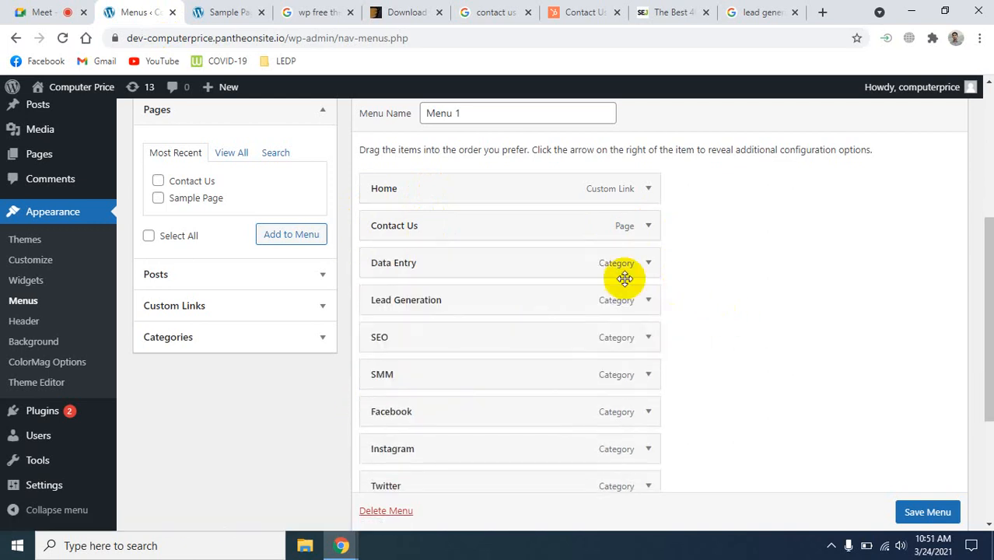
scroll(453, 447, down, 2)
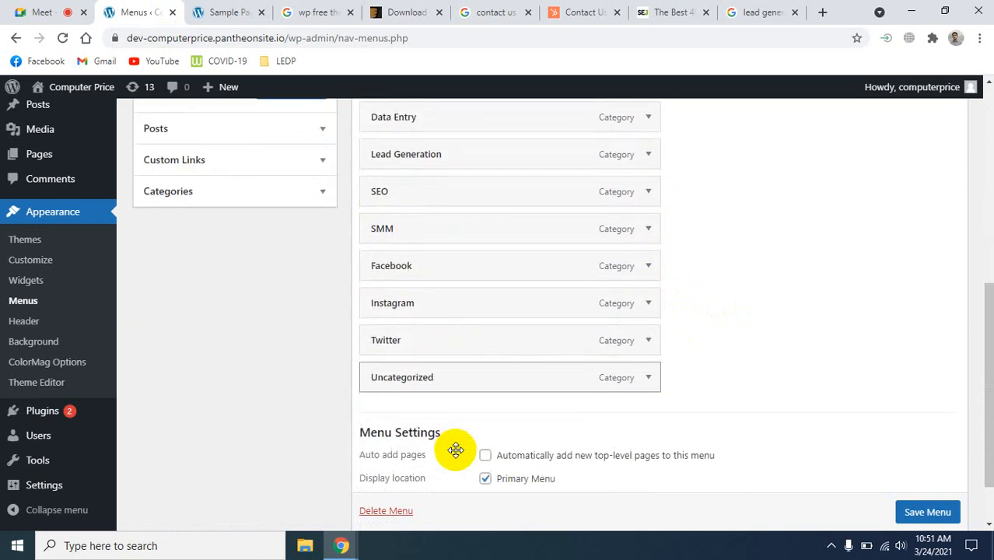
click(646, 377)
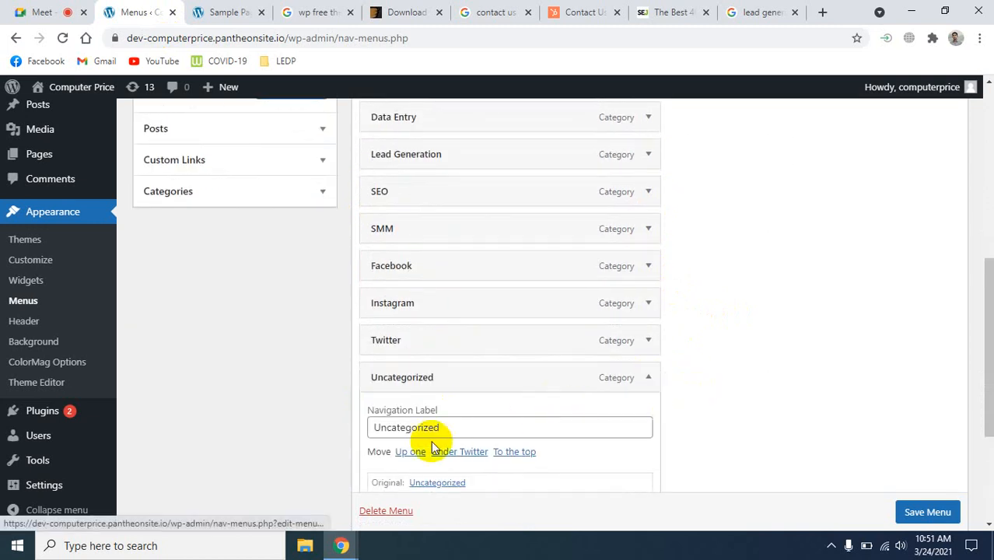
scroll(474, 467, down, 1)
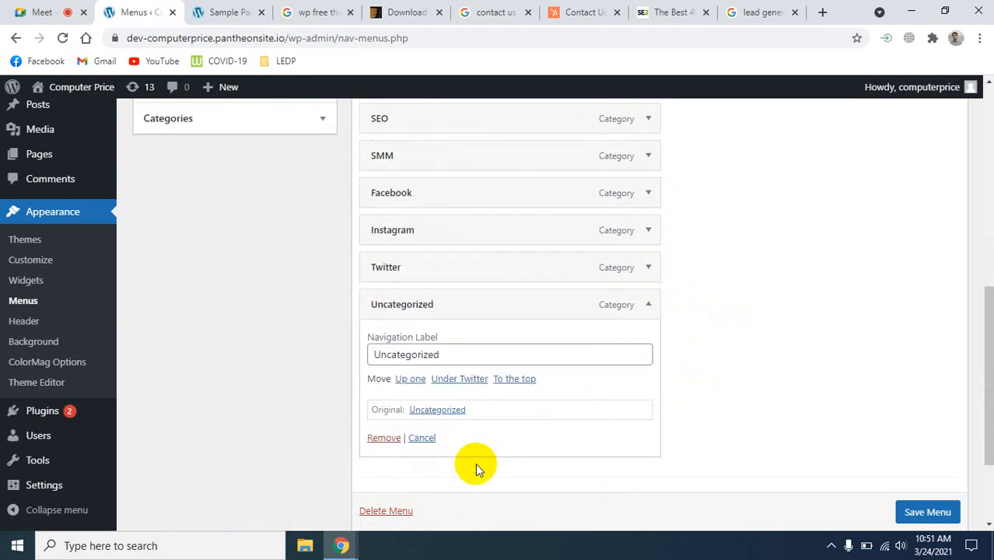
click(383, 440)
scroll(780, 350, up, 3)
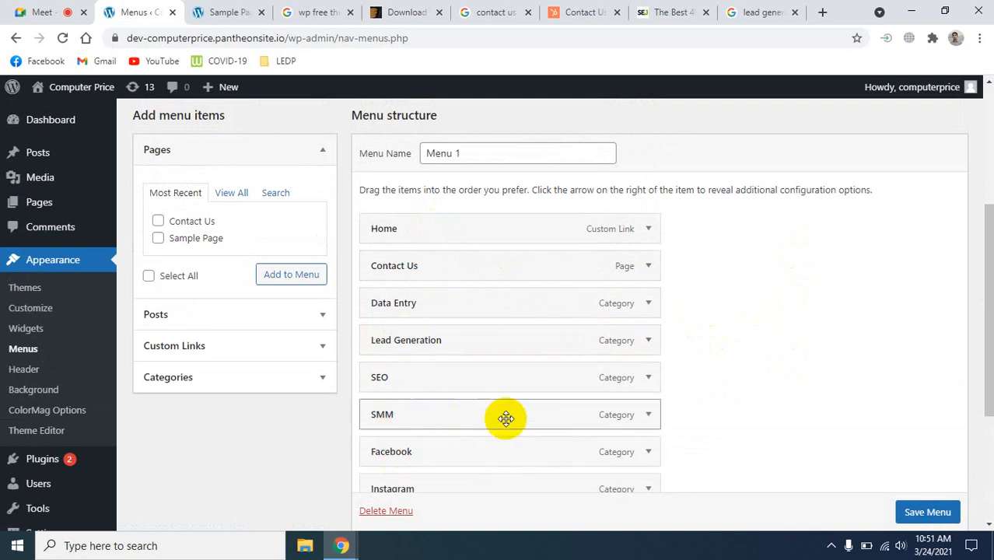
- Nest the Facebook, Instagram and Twitter categories as sub items under SMM in the menu structure
scroll(544, 416, down, 1)
scroll(466, 428, down, 1)
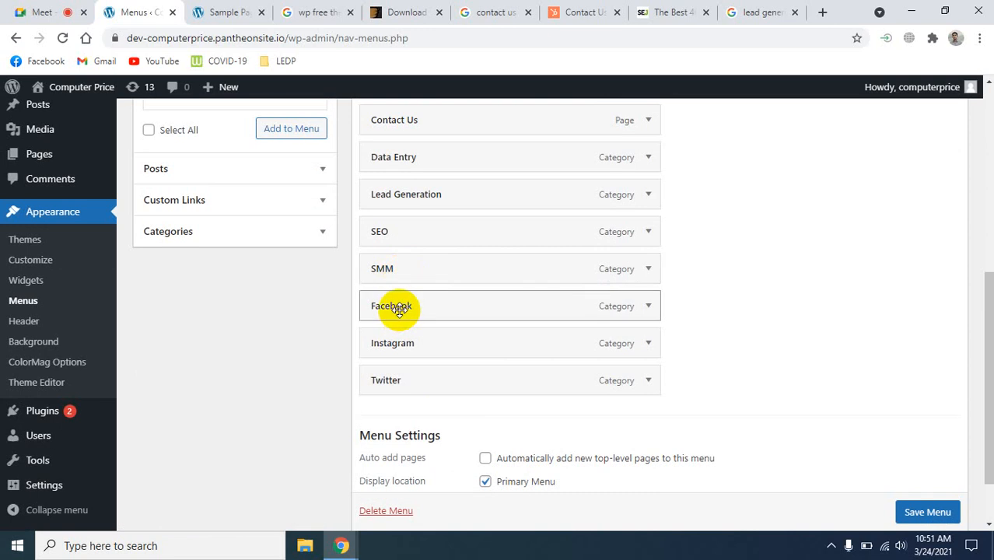
drag(400, 306, 424, 307)
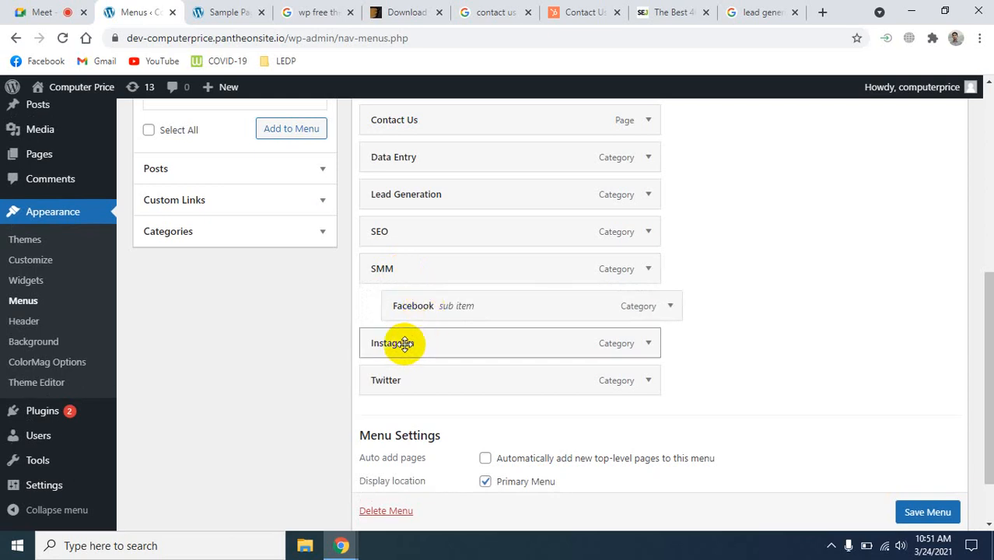
drag(404, 345, 430, 344)
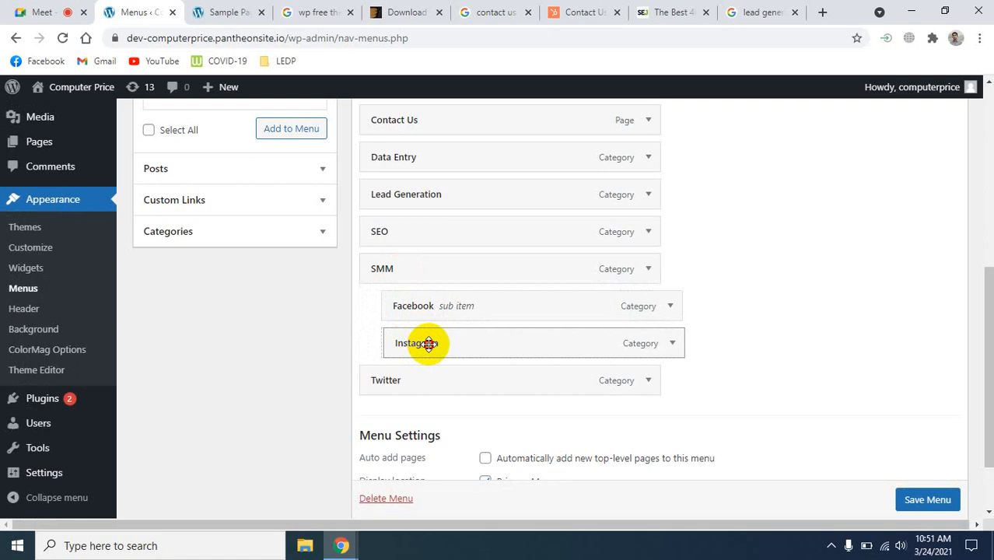
drag(429, 344, 423, 343)
scroll(661, 389, down, 2)
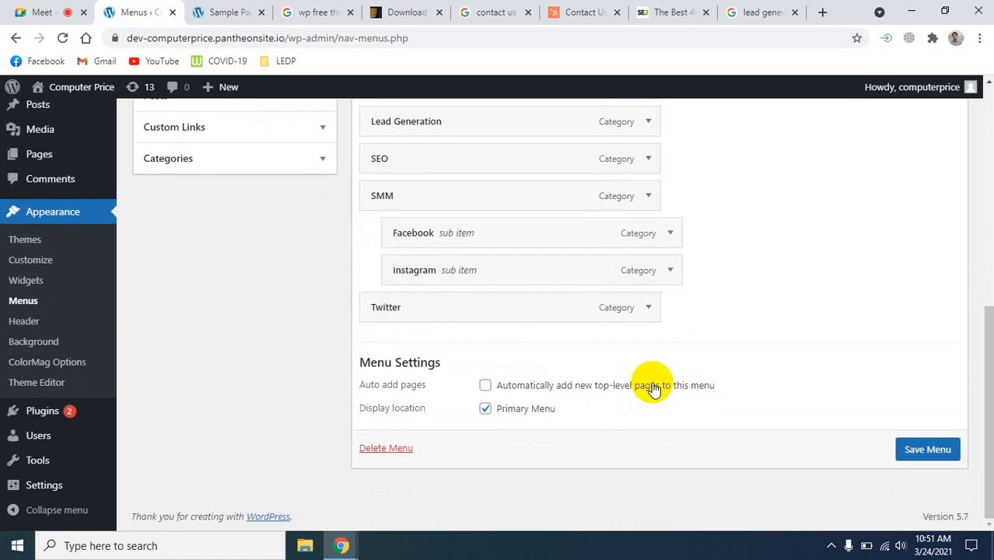
drag(399, 310, 424, 344)
scroll(724, 308, down, 1)
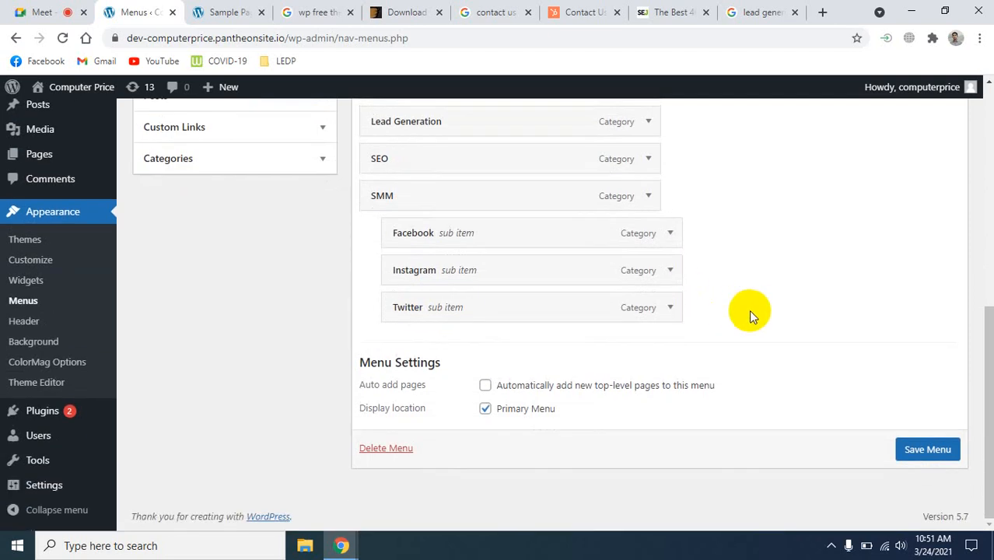
scroll(739, 297, up, 2)
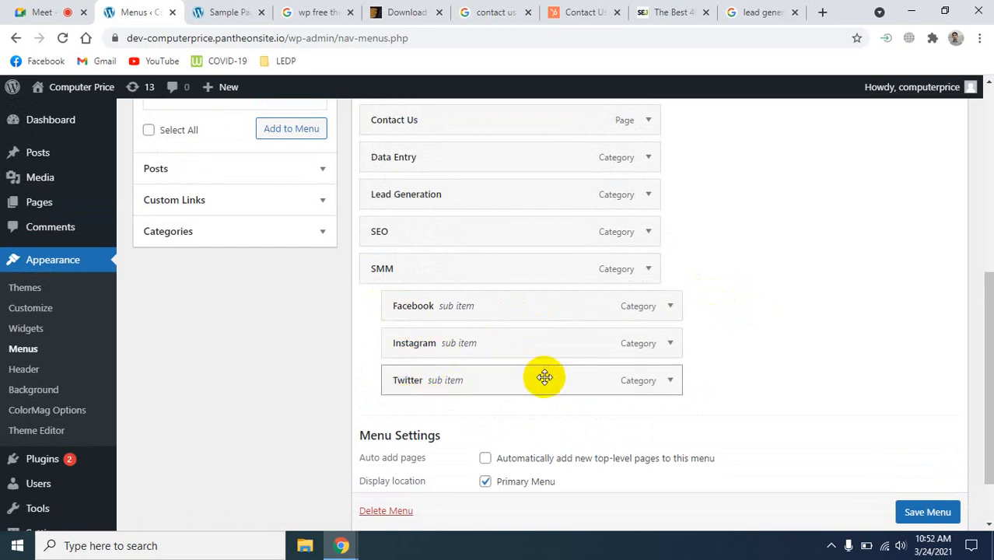
- Save Menu 1 and reload the live Sample Page to check the updated navigation bar
scroll(543, 377, down, 1)
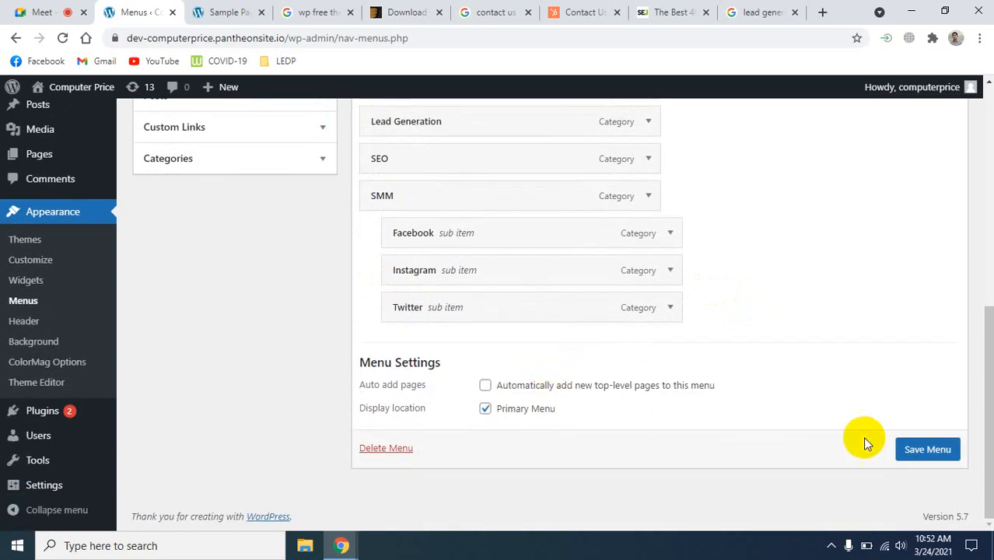
click(923, 453)
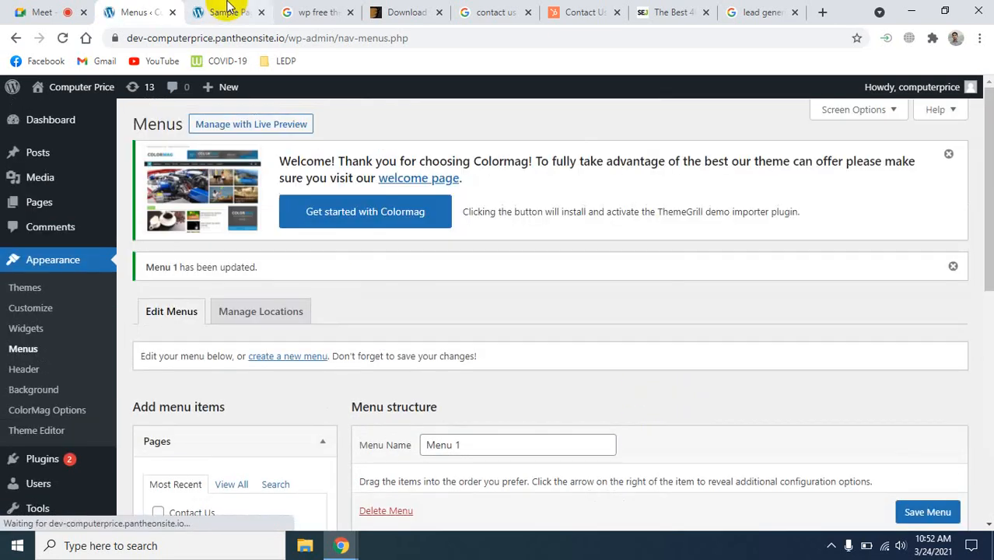
click(225, 10)
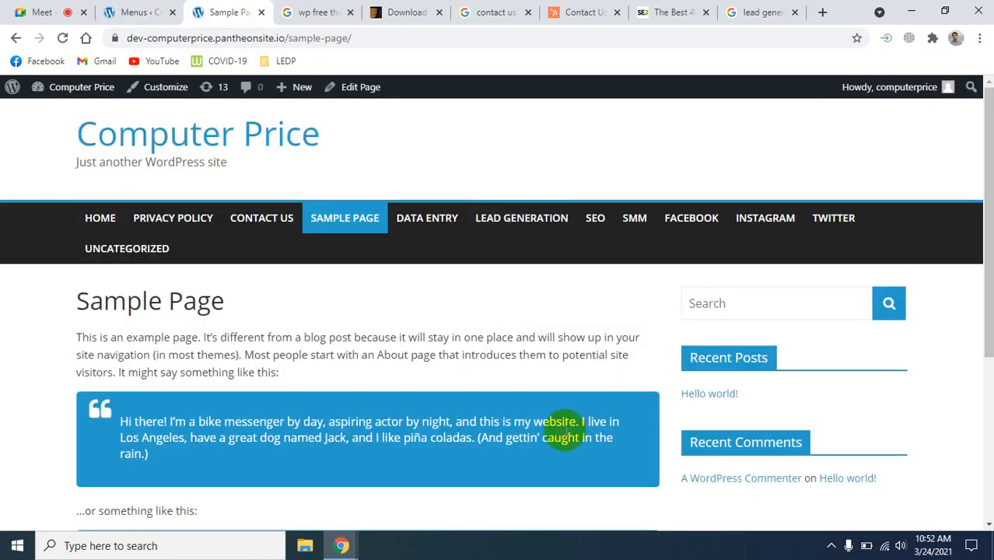
click(63, 36)
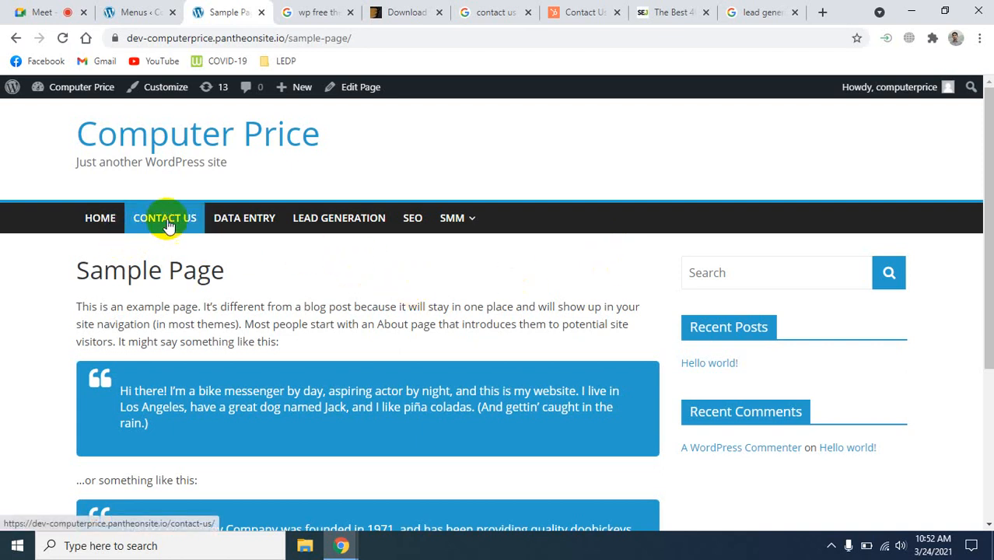
- Return to the dashboard's menu editor and move Contact Us to the end of Menu 1 as a top-level item
click(124, 12)
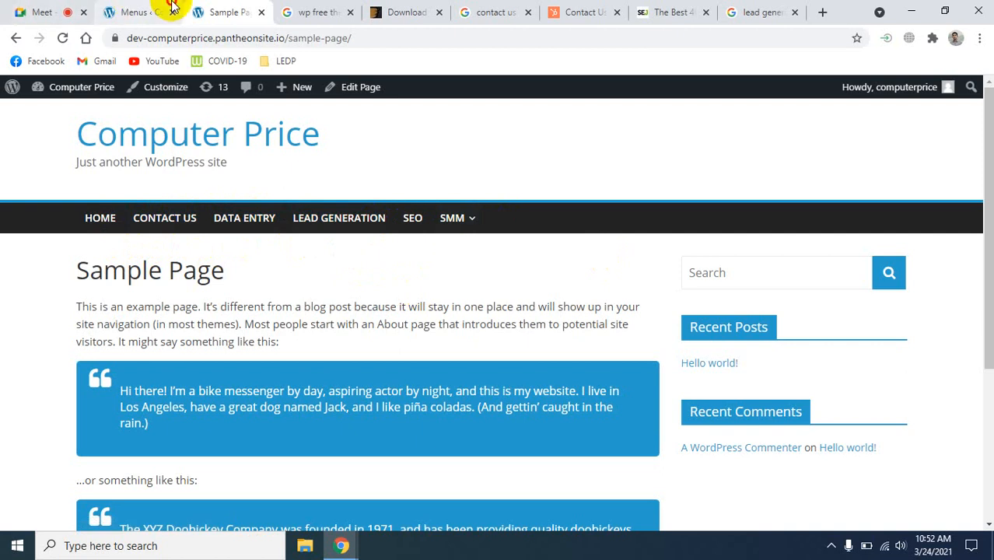
scroll(524, 407, down, 3)
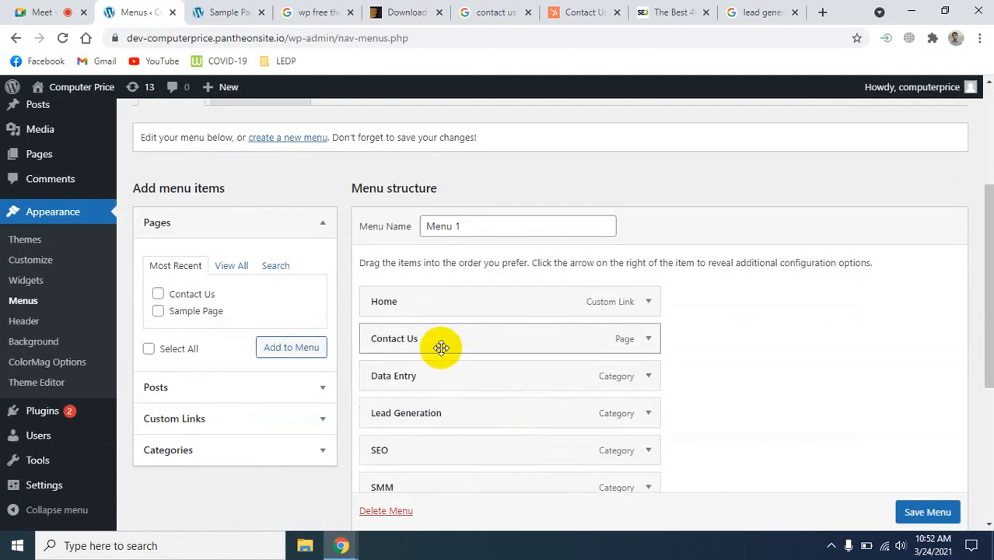
drag(442, 343, 460, 490)
scroll(505, 438, down, 3)
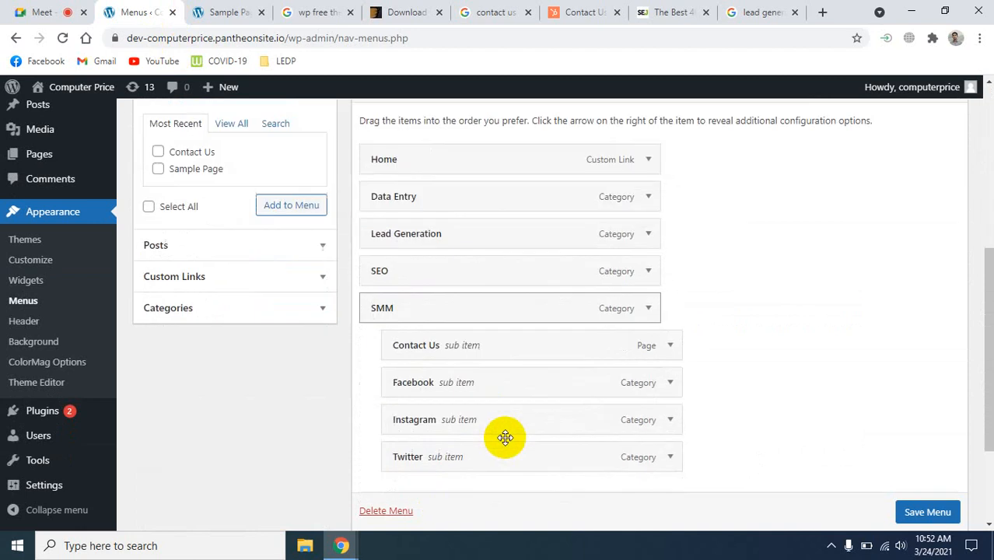
drag(440, 273, 424, 386)
scroll(595, 355, up, 3)
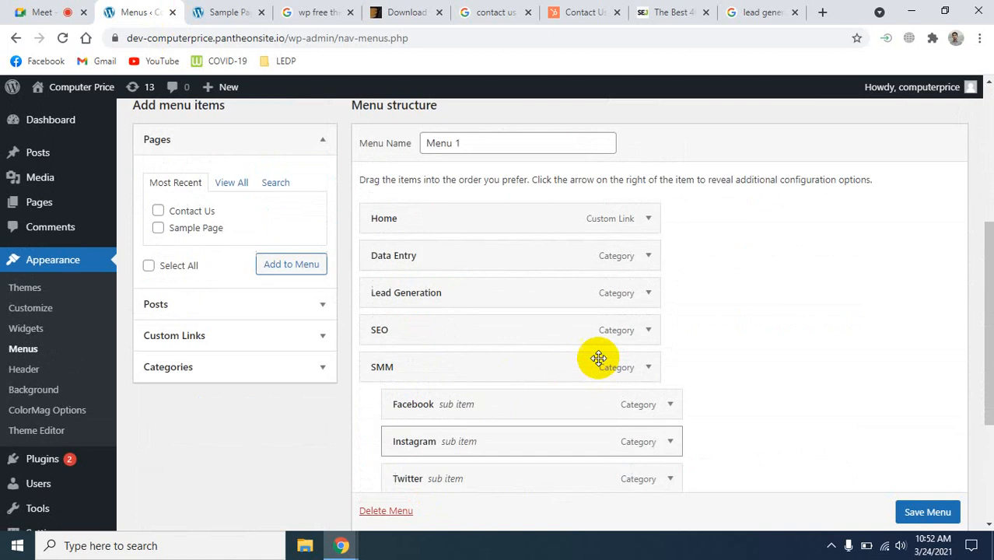
- Move Data Entry and Lead Generation below the SMM group, ahead of Contact Us, and review the resulting menu order
drag(422, 340, 421, 379)
drag(430, 165, 435, 386)
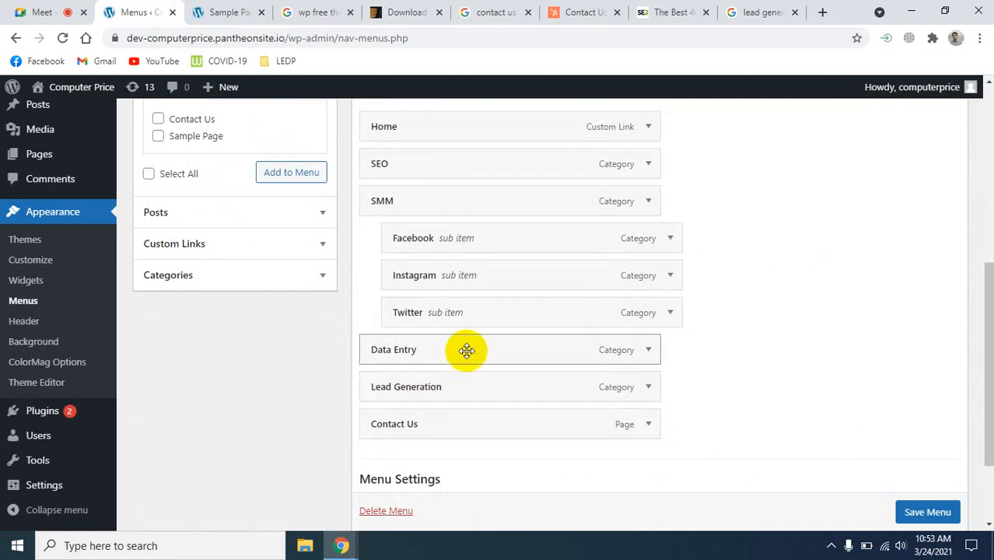
scroll(459, 327, up, 2)
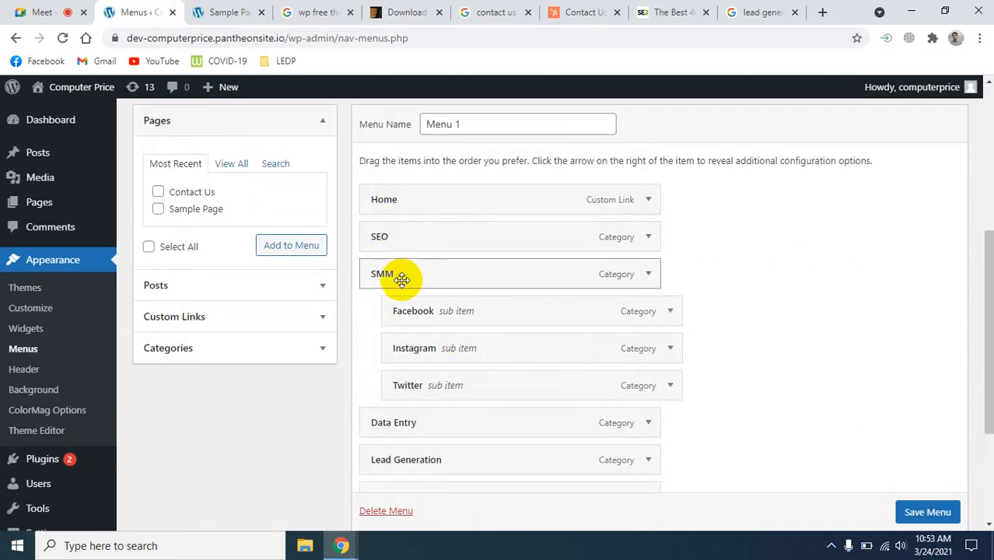
scroll(550, 360, down, 3)
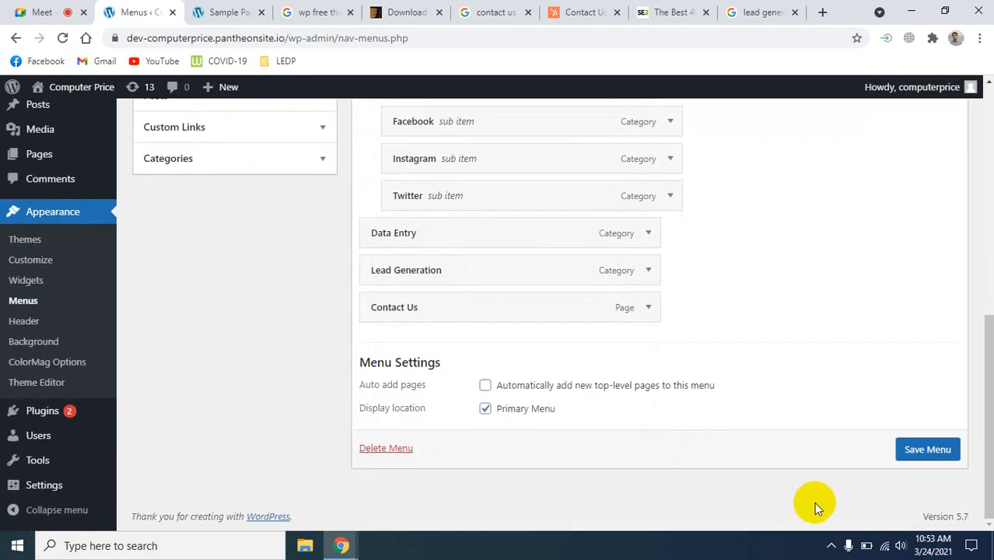
scroll(721, 280, up, 2)
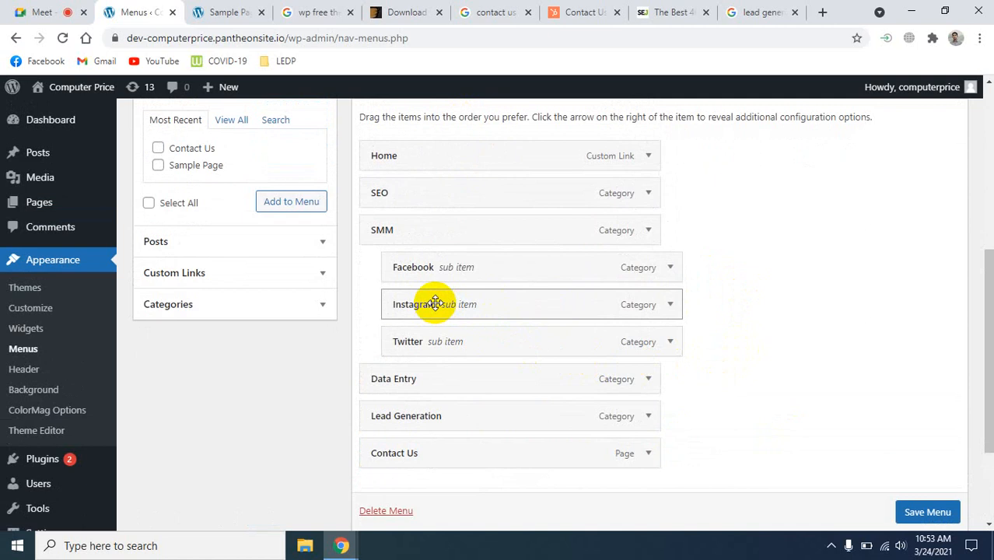
- Nest Instagram as a sub item under Facebook in Menu 1 and save the menu
drag(435, 303, 478, 303)
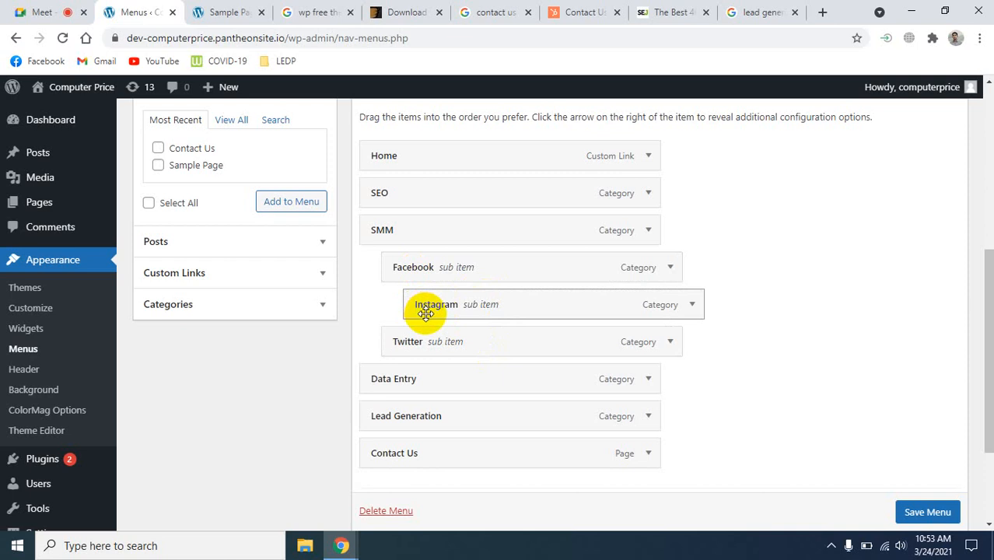
scroll(471, 362, down, 3)
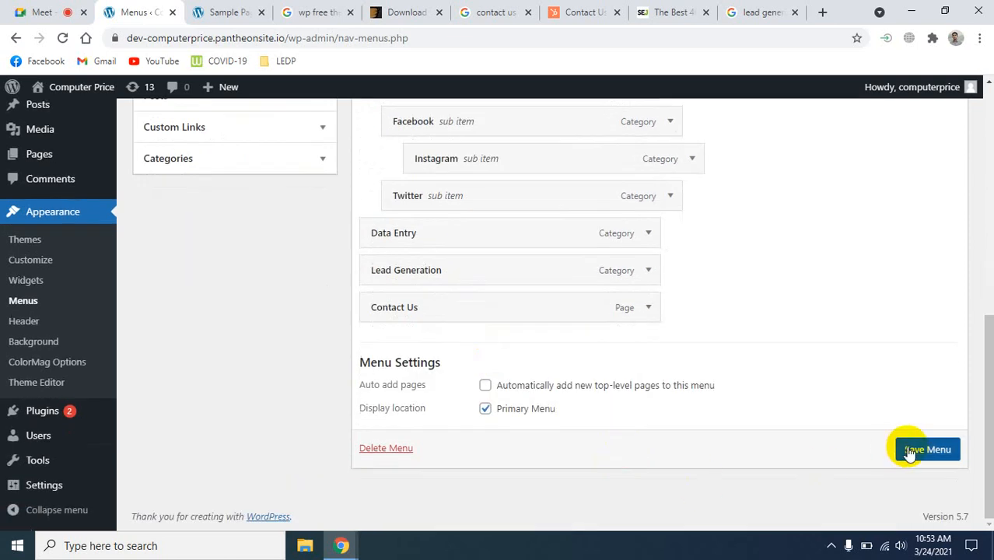
click(908, 451)
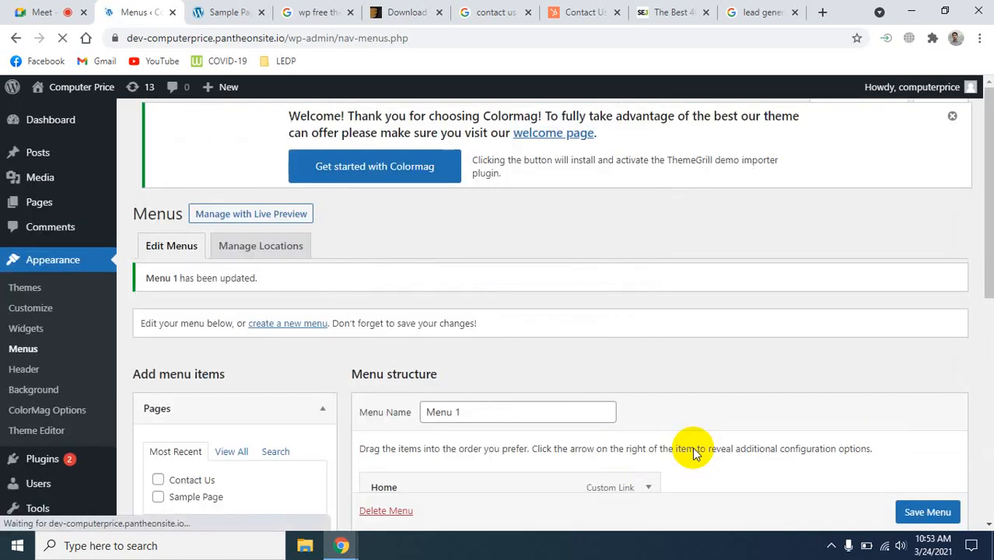
- Reload the live Sample Page and check the navigation order and the nested SMM and Facebook submenus
click(222, 12)
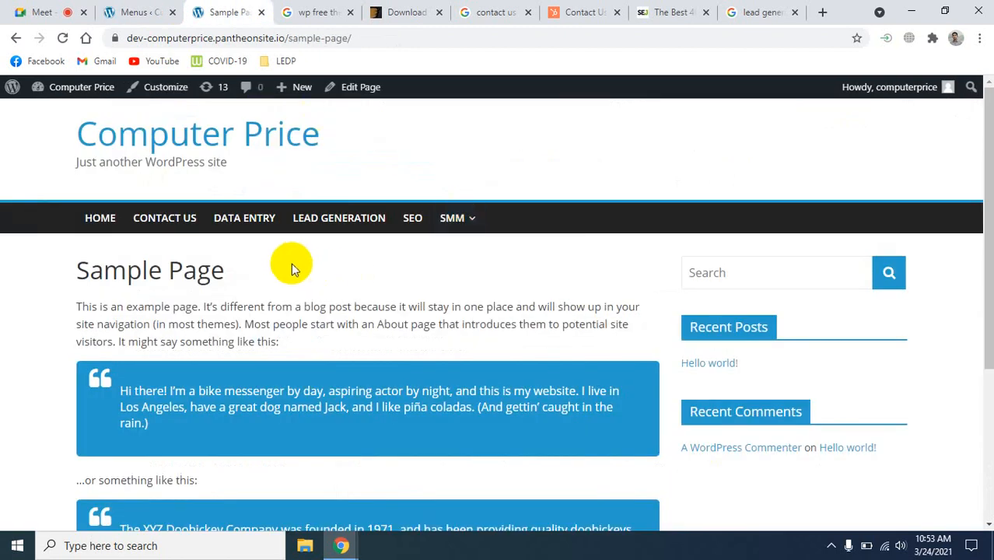
click(62, 37)
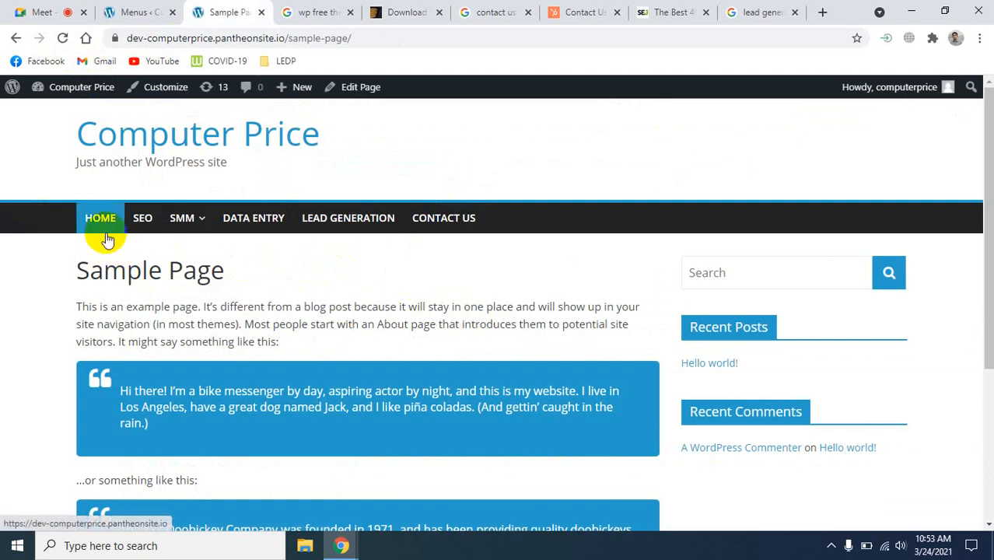
mouse_move(178, 235)
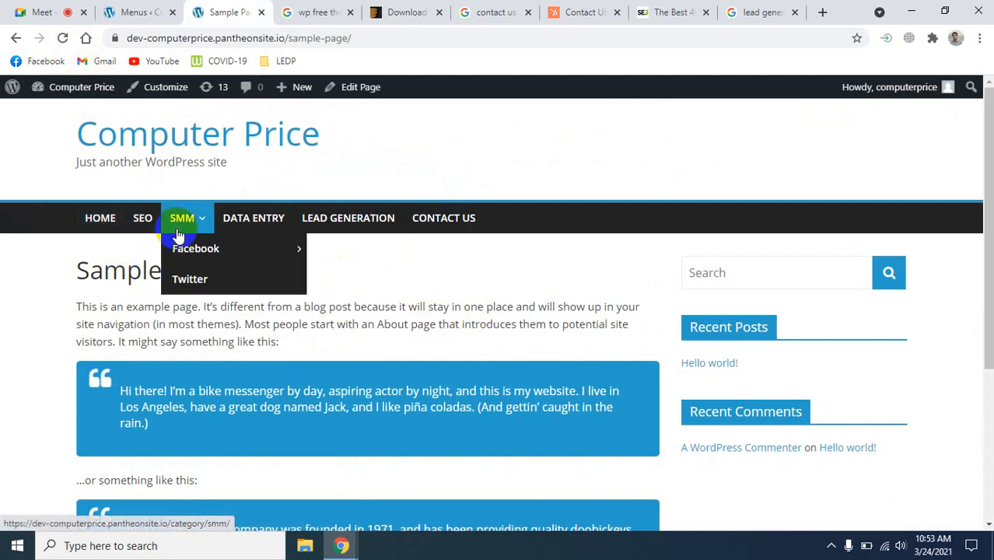
mouse_move(181, 254)
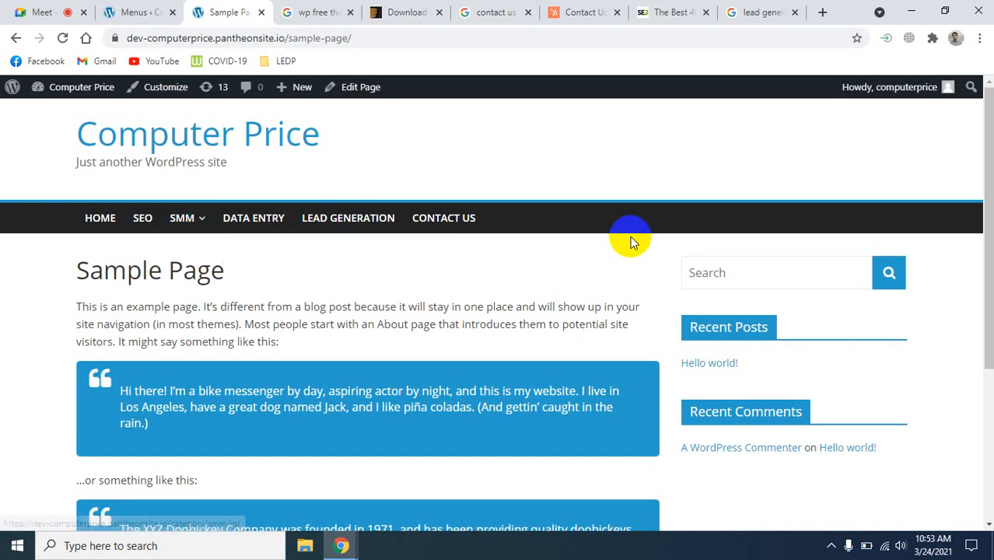
- Return to the dashboard's menu editor and review the Menu 1 structure and the Posts options
click(138, 12)
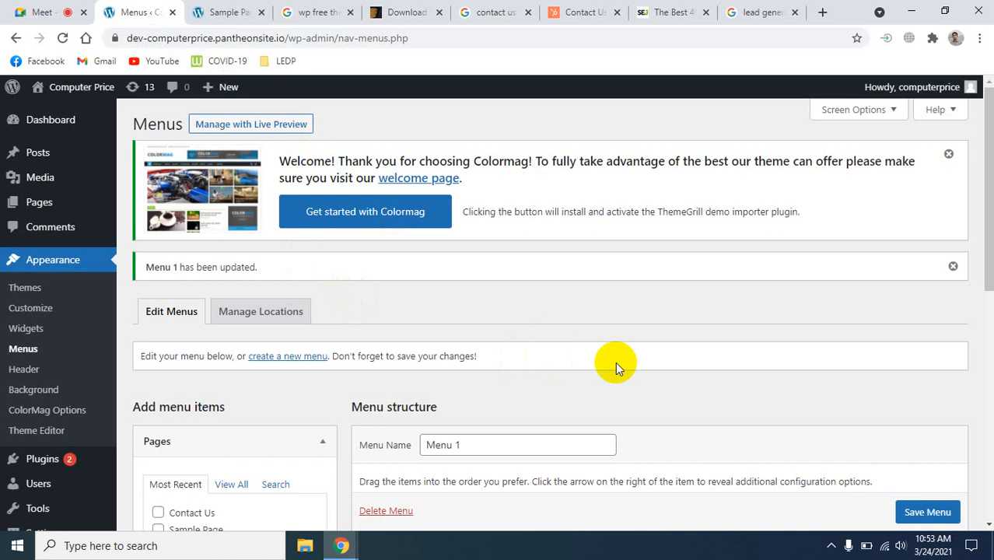
scroll(616, 362, down, 6)
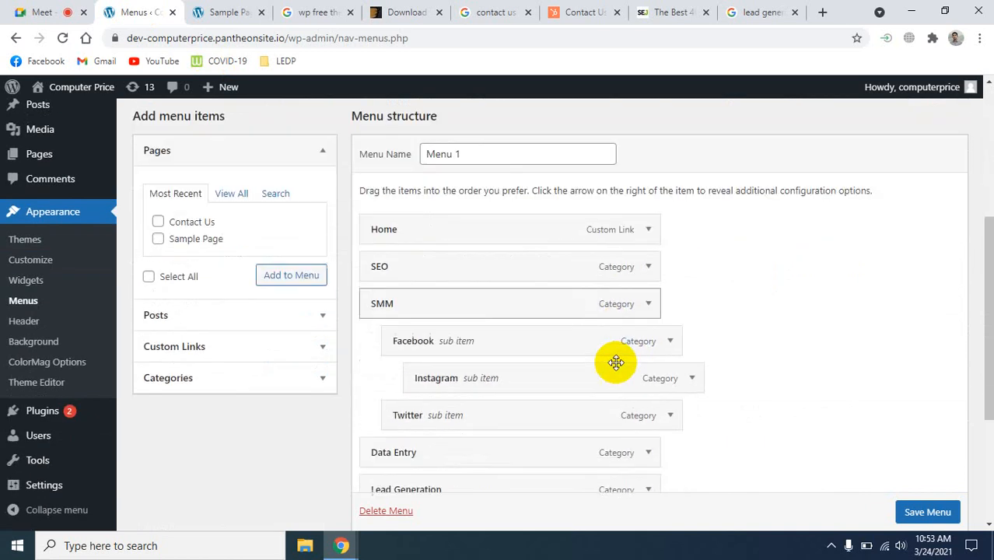
scroll(745, 350, up, 1)
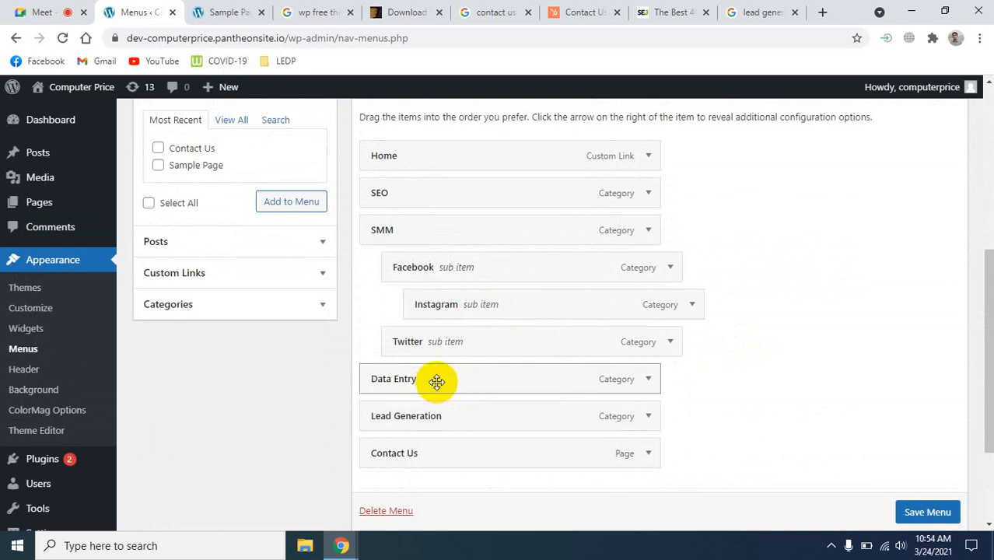
mouse_move(436, 381)
mouse_down()
mouse_move(482, 380)
mouse_move(441, 381)
mouse_up()
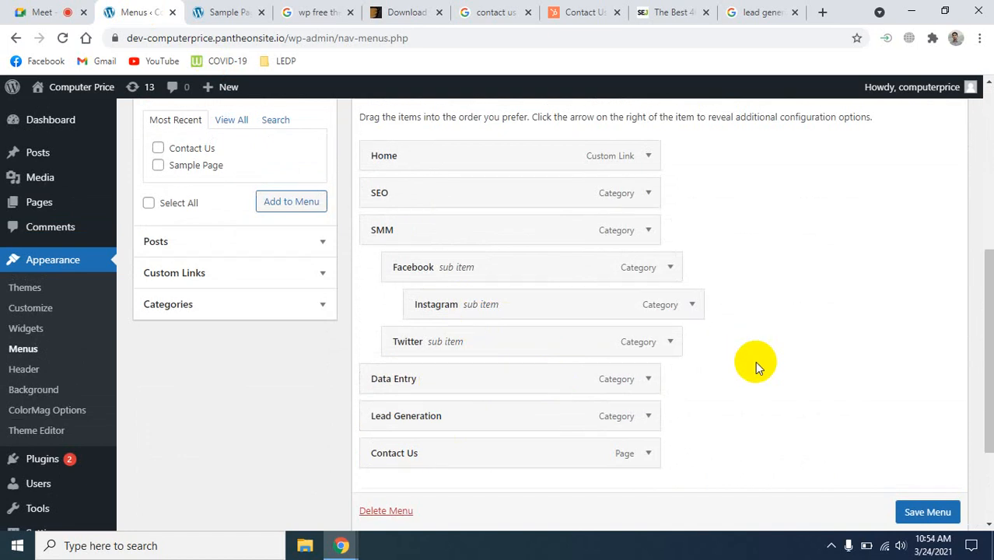
scroll(777, 360, up, 4)
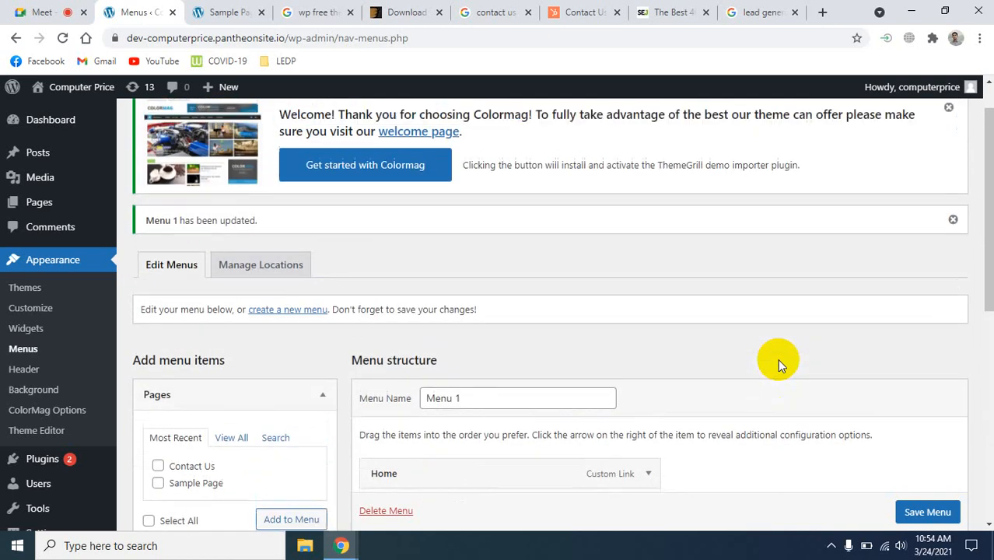
scroll(777, 359, up, 1)
mouse_move(41, 156)
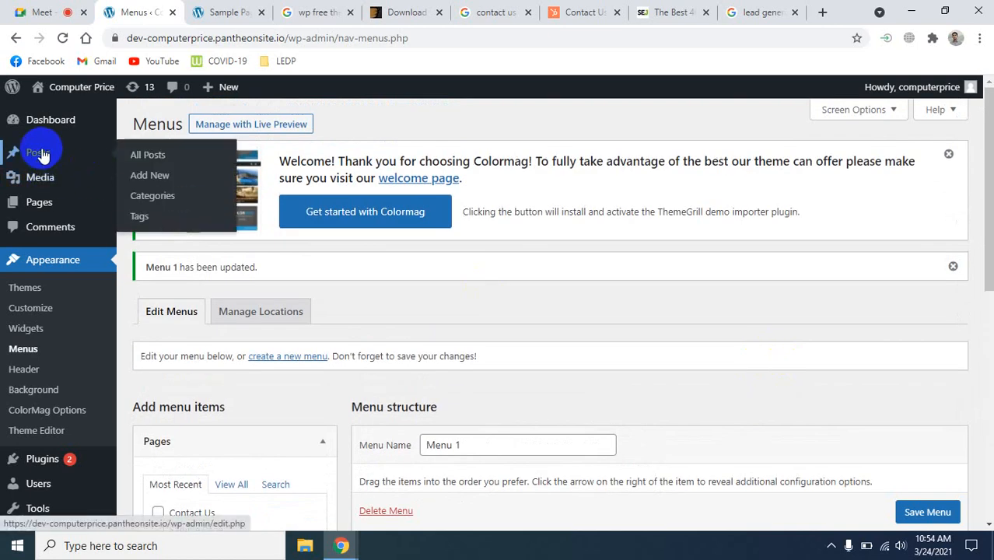
scroll(662, 452, down, 5)
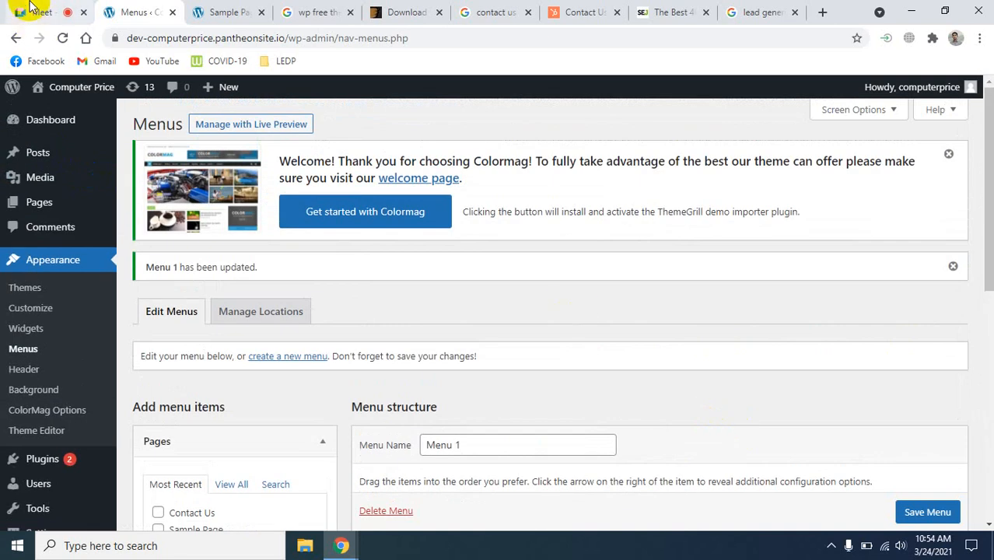
- Switch to the Google Meet call and stop presenting the screen
click(35, 12)
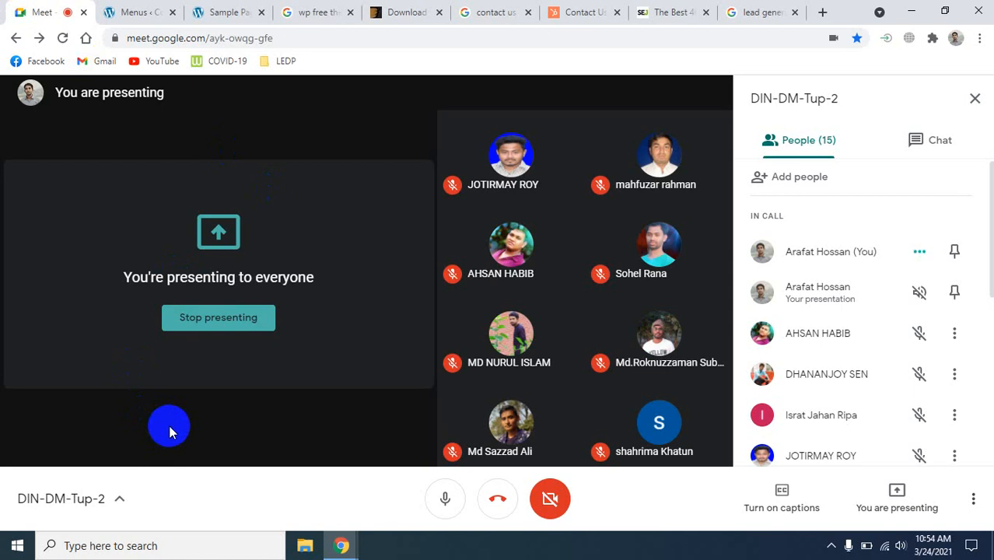
click(889, 496)
click(725, 540)
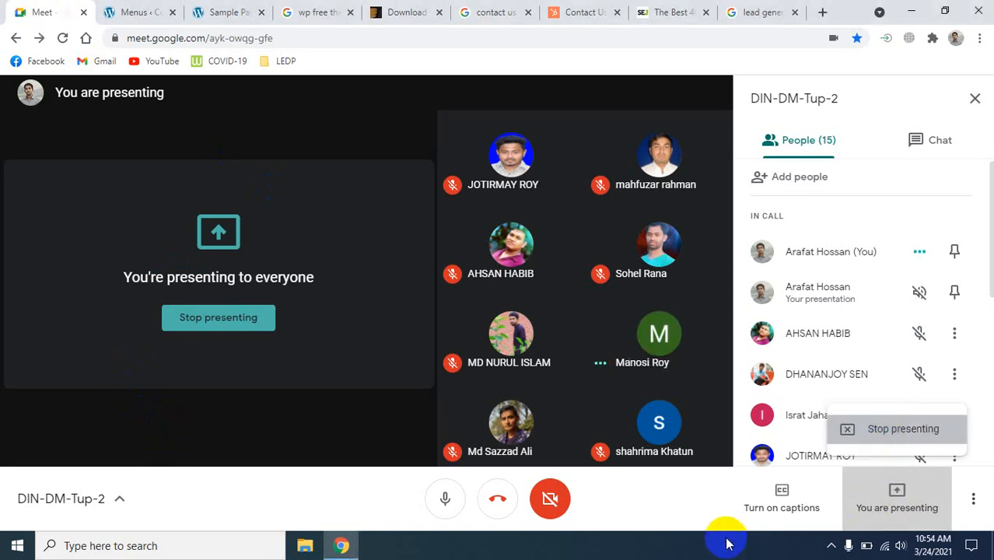
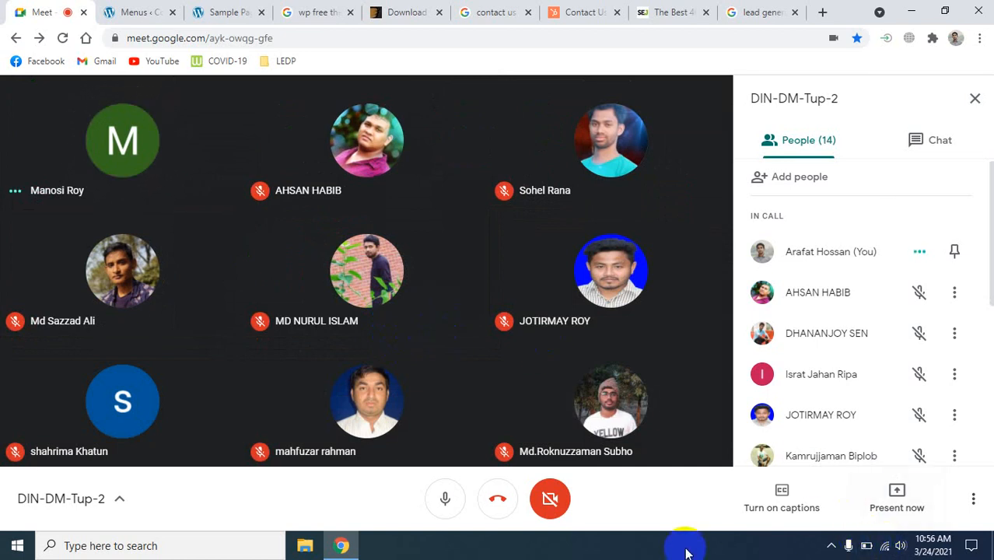
- Present the entire screen in the Google Meet call again and hide the sharing notice
click(896, 512)
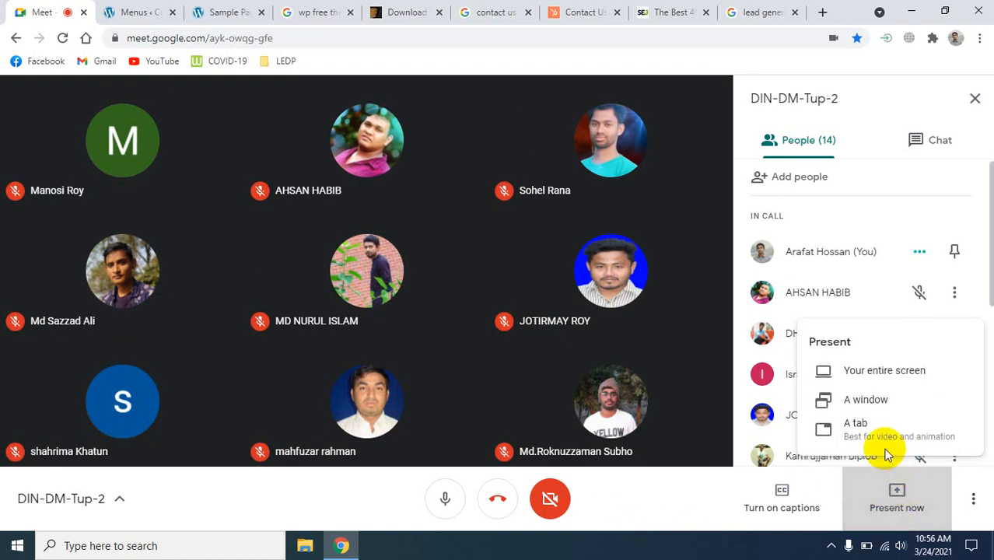
click(875, 373)
click(403, 255)
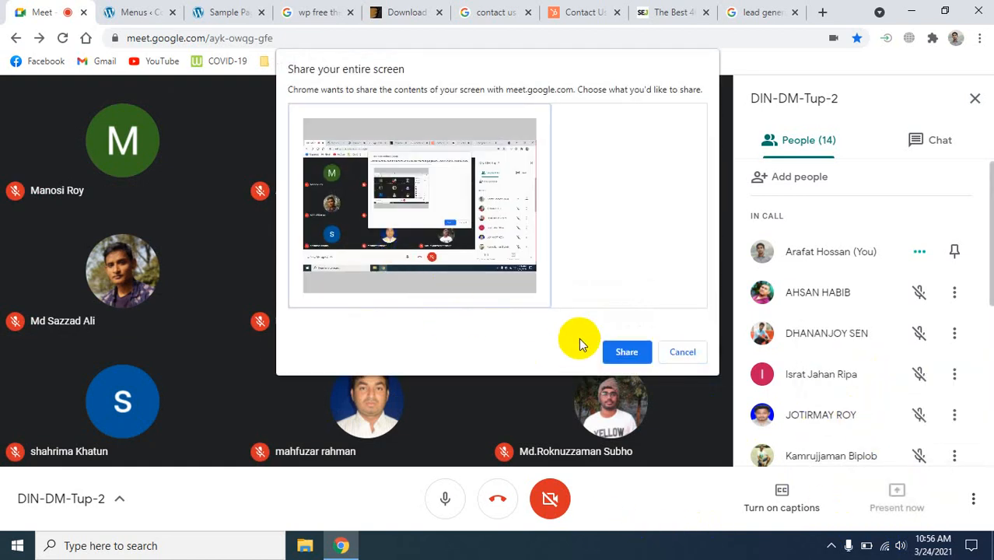
click(627, 351)
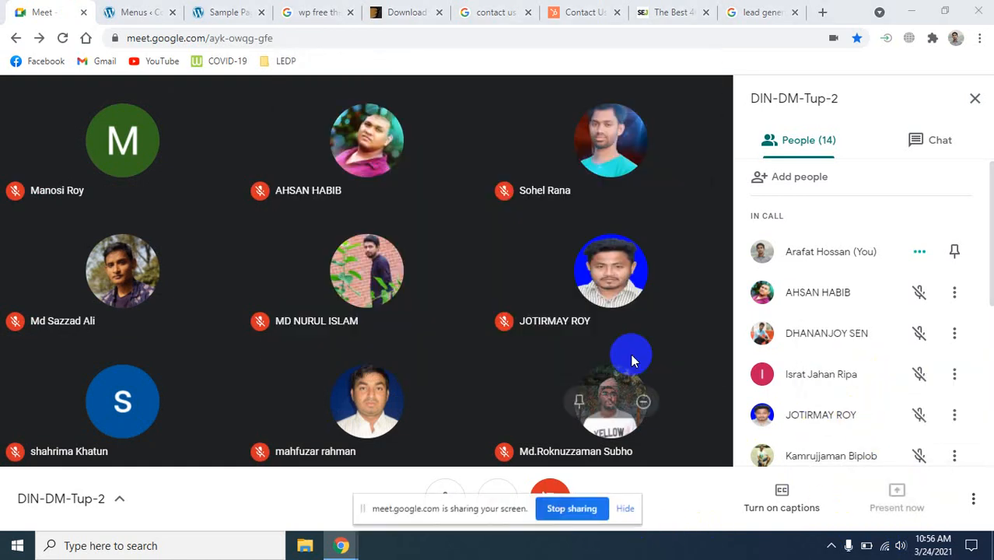
click(625, 509)
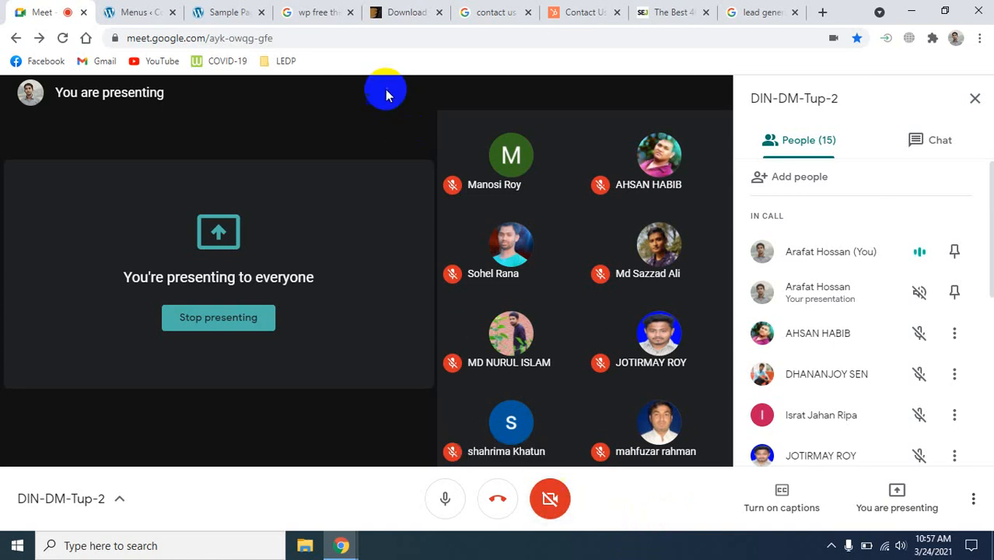
- Close the six research pages opened after the Sample Page, including the theme, contact us and lead generation searches
click(350, 12)
click(350, 13)
click(350, 12)
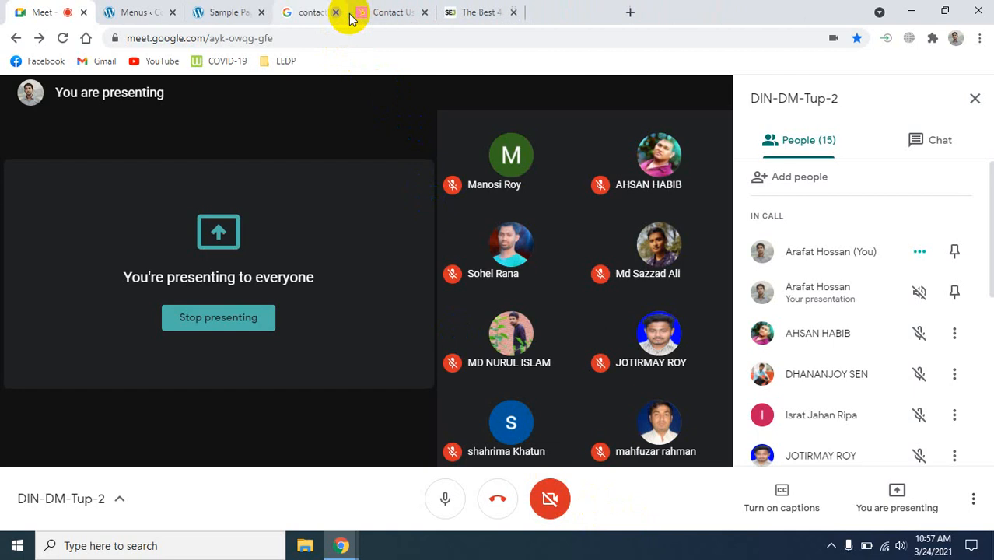
click(350, 13)
click(349, 14)
click(348, 14)
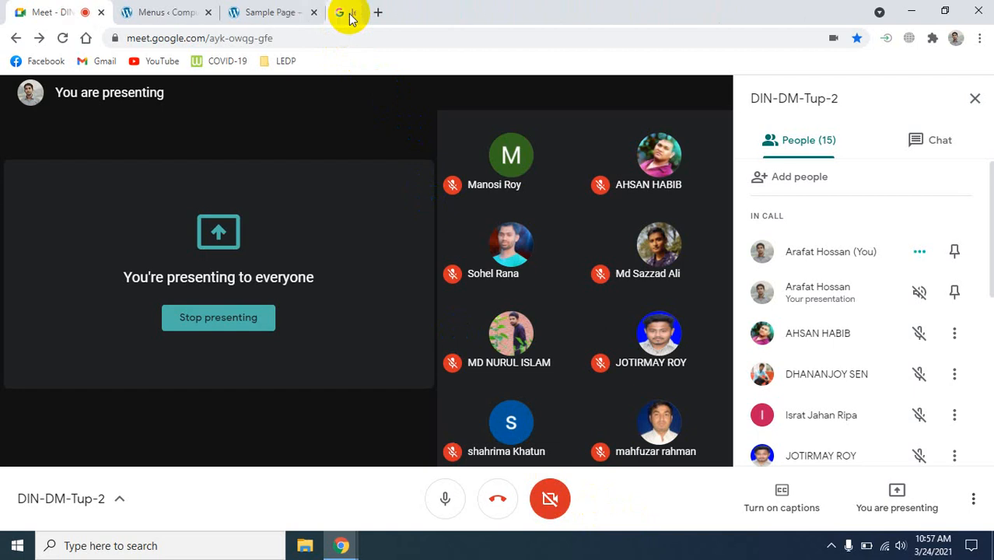
- Return to the WordPress menu editor, cancel leaving the page for the dashboard, and save Menu 1
click(296, 12)
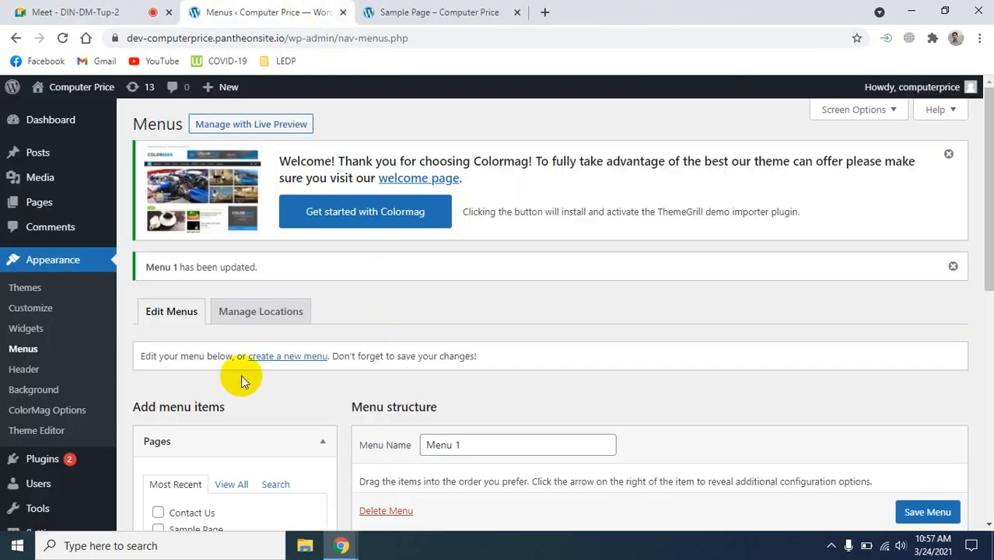
scroll(468, 410, down, 2)
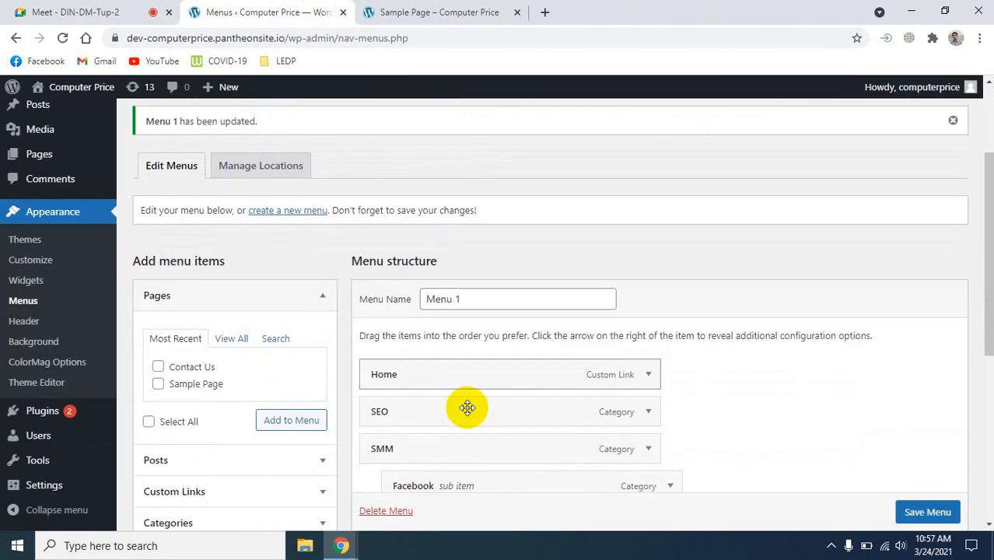
scroll(468, 407, up, 2)
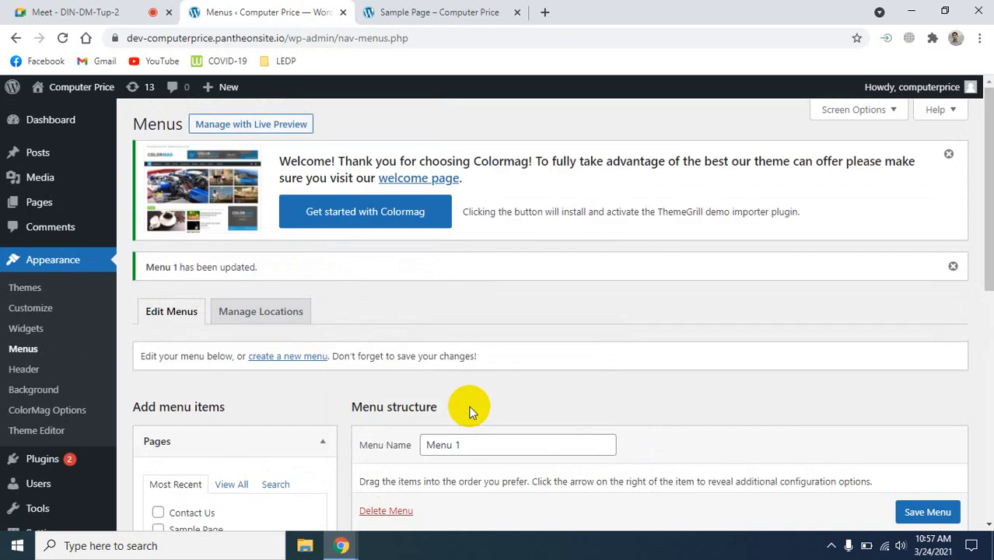
click(51, 121)
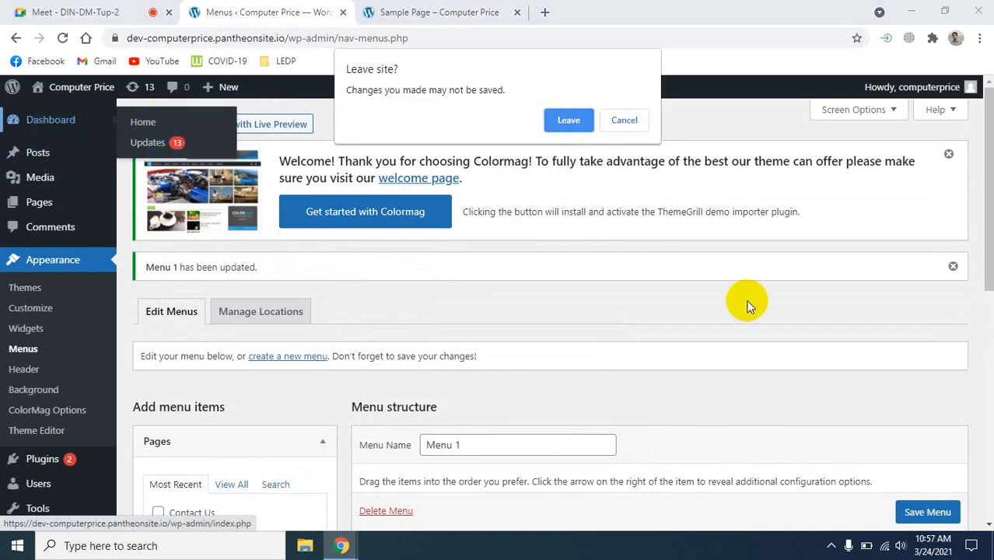
click(624, 120)
scroll(900, 517, down, 1)
click(900, 513)
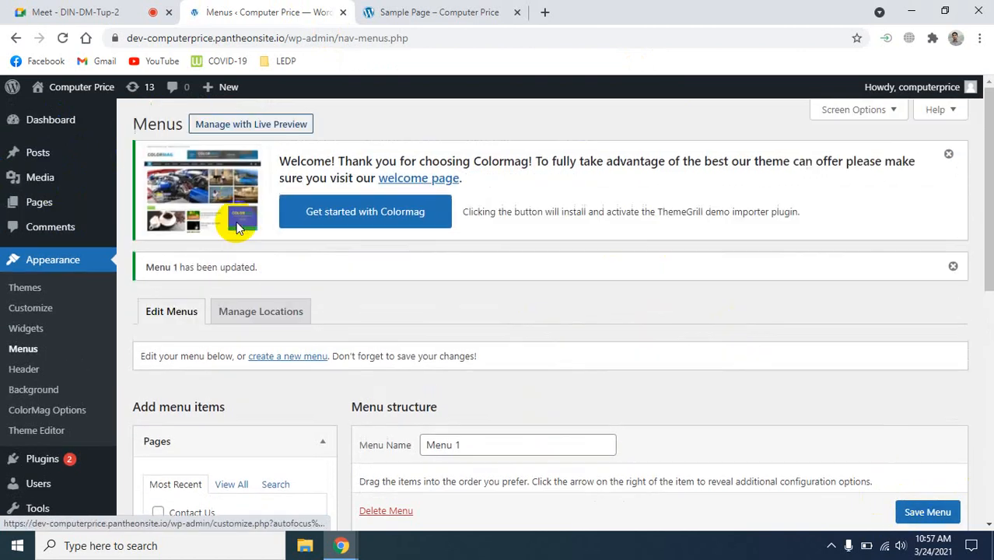
- Move Instagram out from under Facebook to sit directly under SMM, and save Menu 1
scroll(599, 390, down, 4)
drag(483, 310, 463, 309)
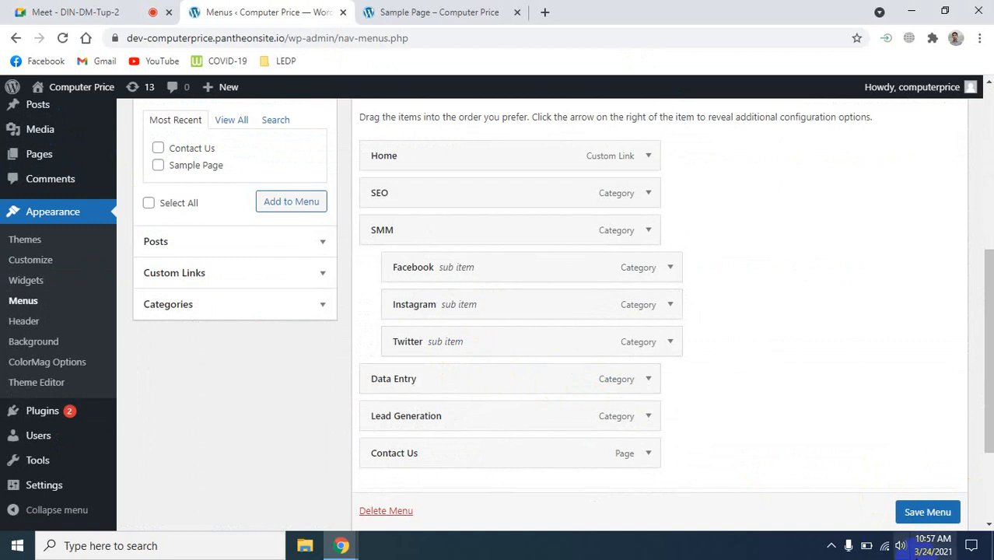
click(917, 512)
- Open the Bloom Digital Planner site link from the Google Meet chat and check its SMM and SEO submenus
click(77, 12)
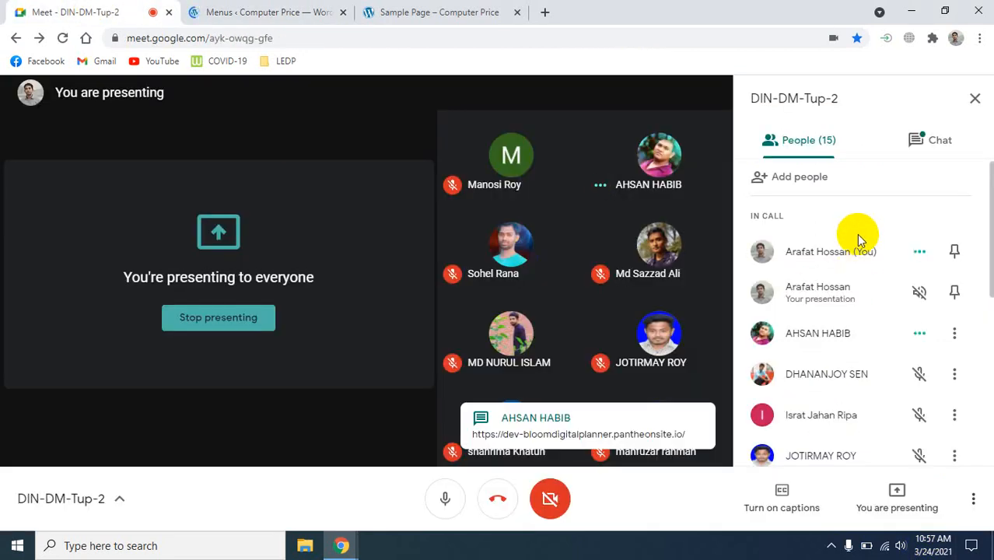
click(208, 191)
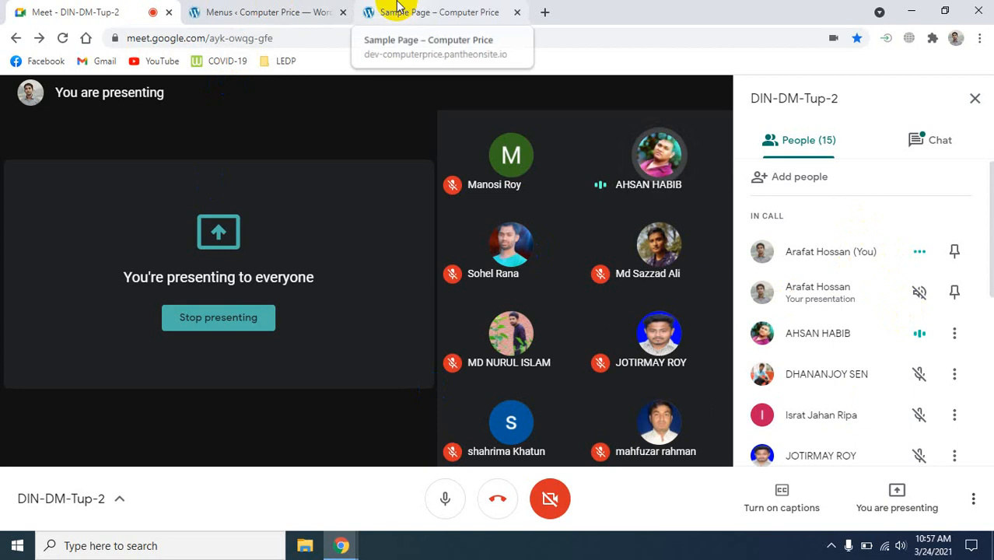
click(917, 140)
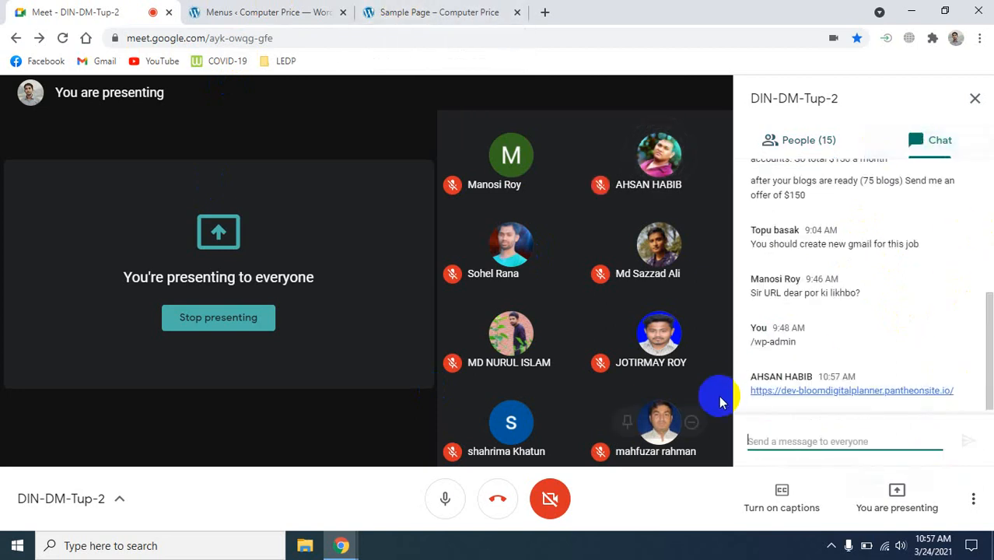
click(815, 394)
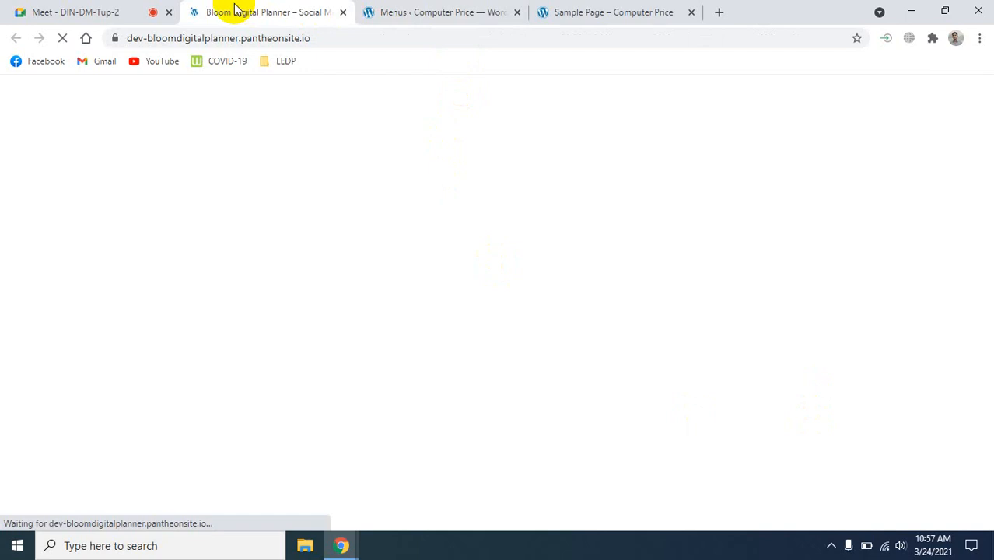
drag(220, 14, 661, 16)
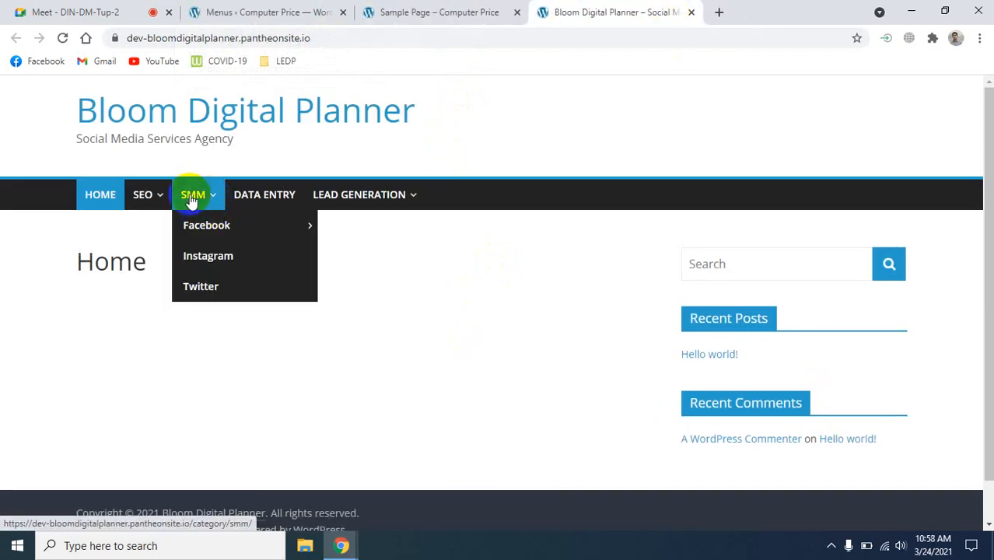
mouse_move(159, 193)
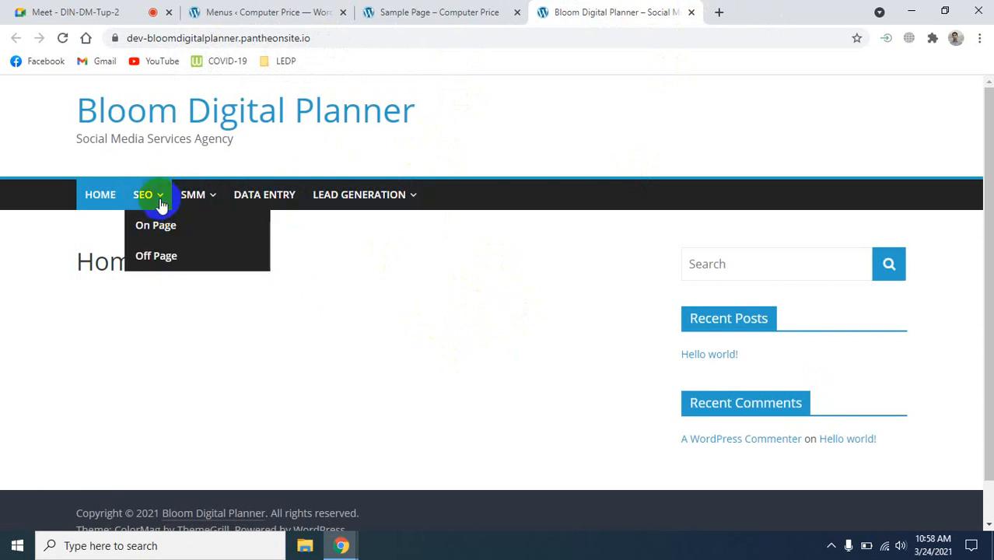
- Look over the Bloom Digital Planner home page, from its navigation bar down to the footer
mouse_move(222, 201)
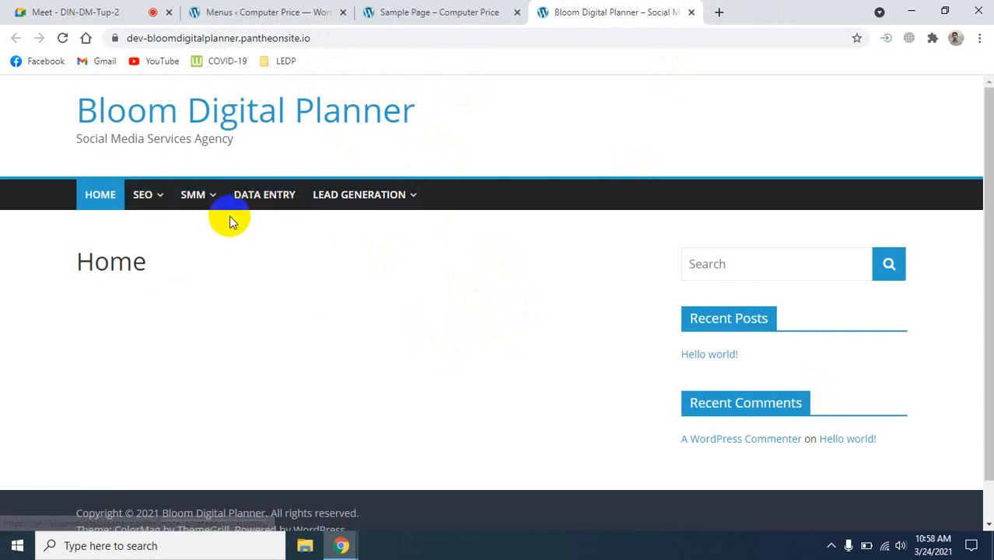
mouse_move(211, 230)
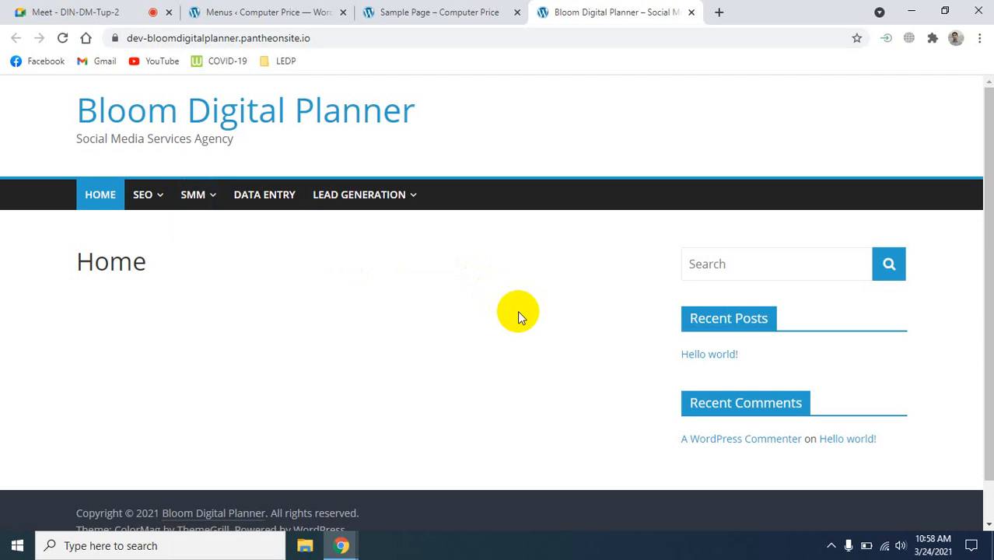
scroll(198, 332, down, 1)
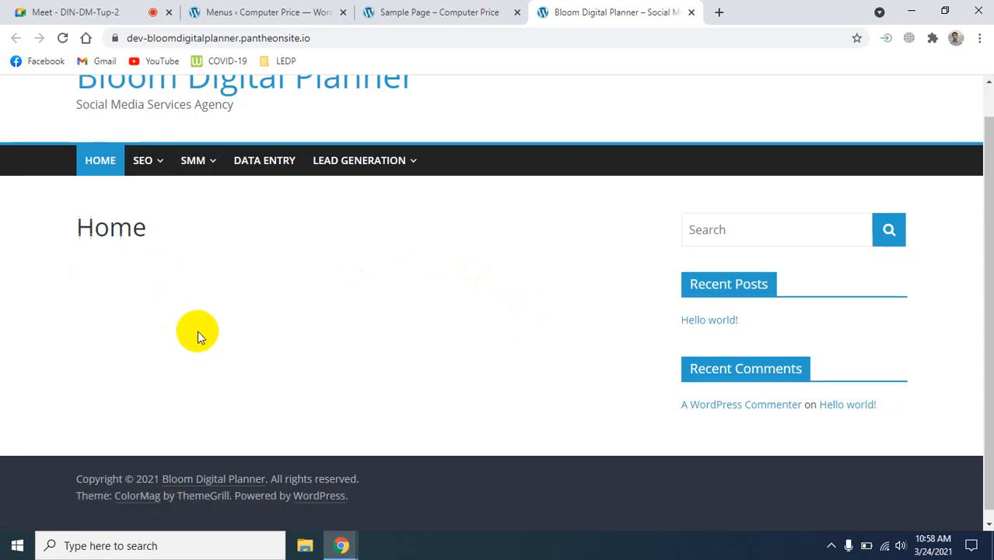
scroll(207, 330, up, 1)
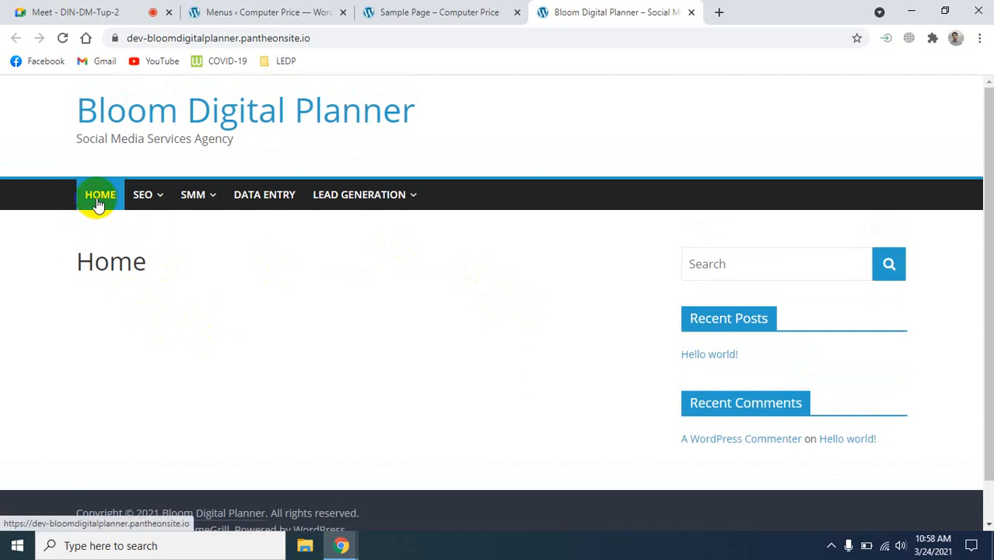
scroll(171, 366, down, 1)
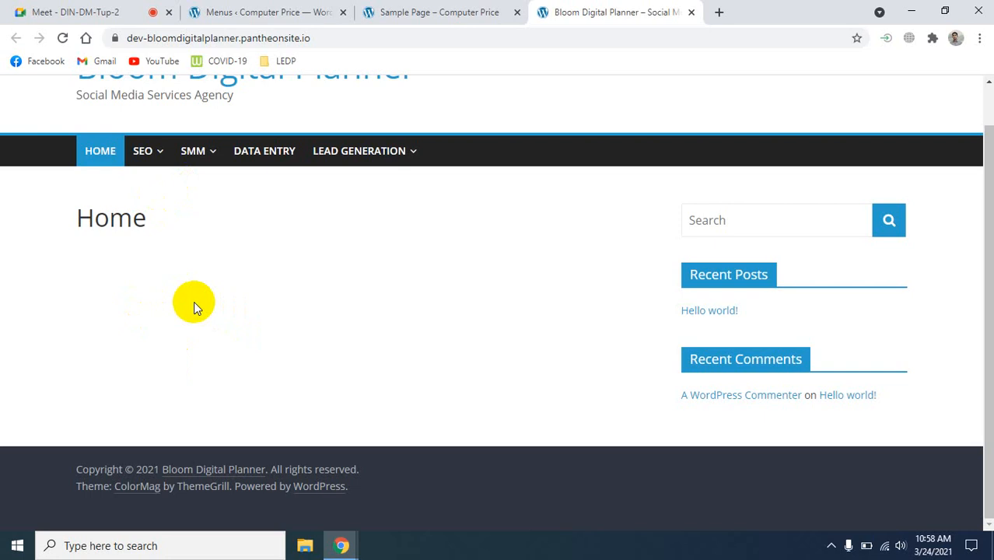
scroll(212, 310, up, 1)
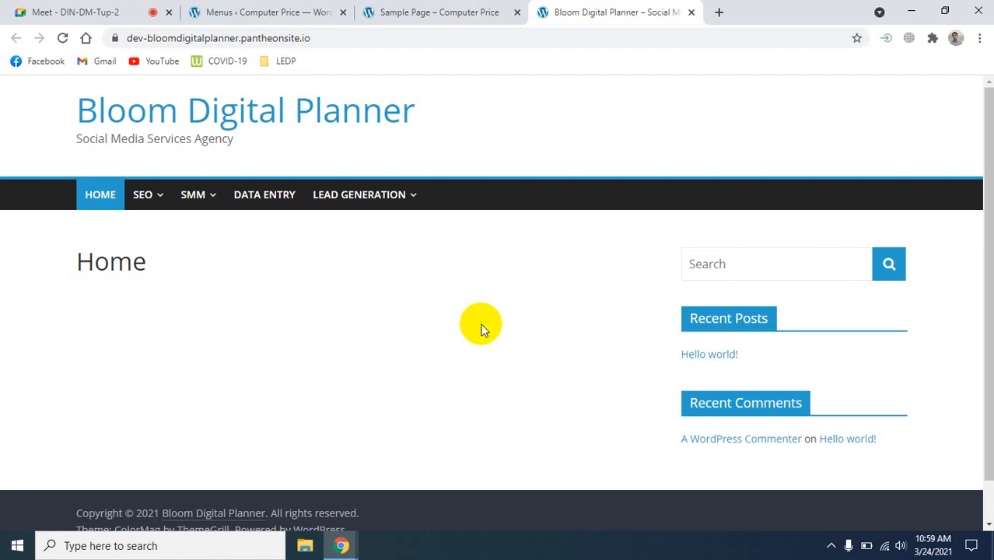
- Return to the Computer Price menu editor, look over Menu 1 and the appearance options, and check the Google Meet call
click(256, 11)
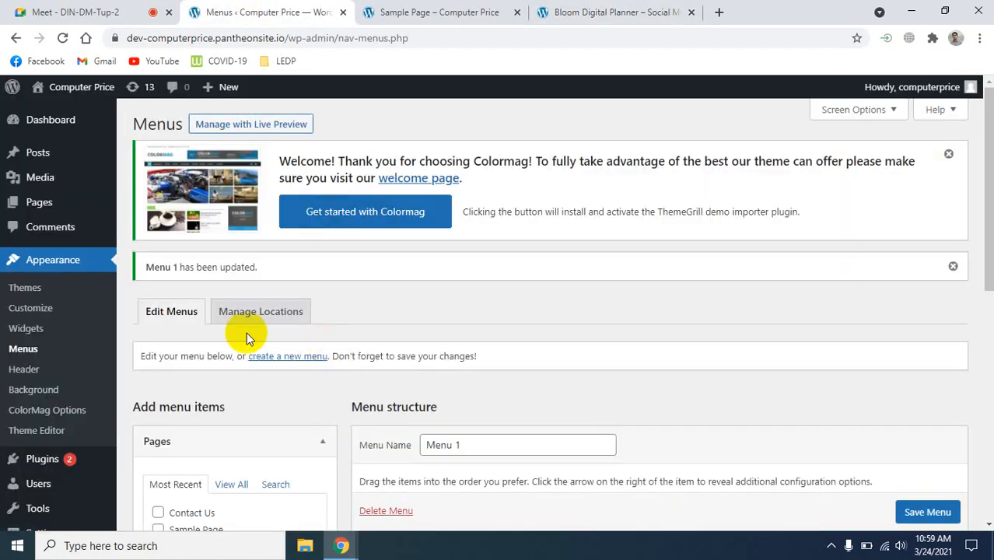
scroll(134, 356, down, 2)
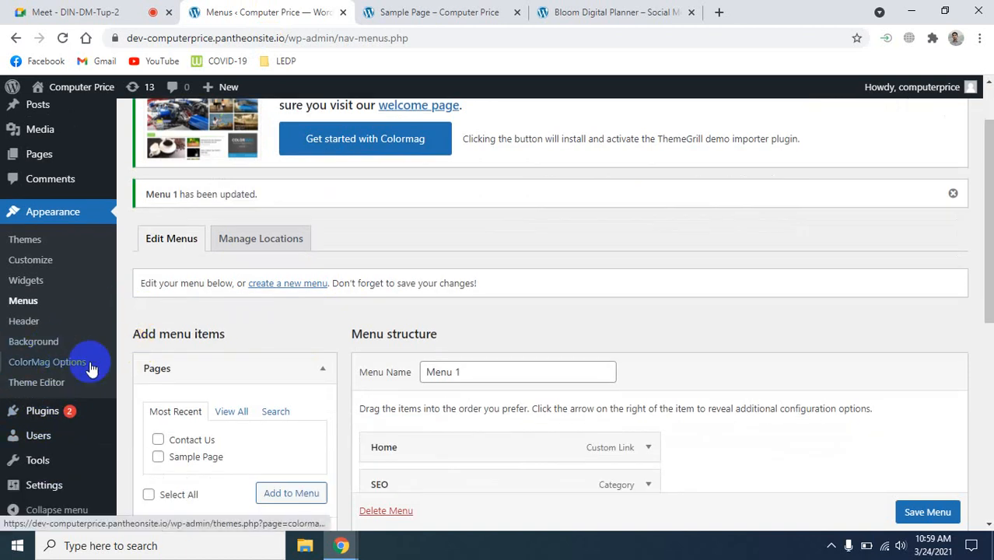
scroll(109, 442, down, 1)
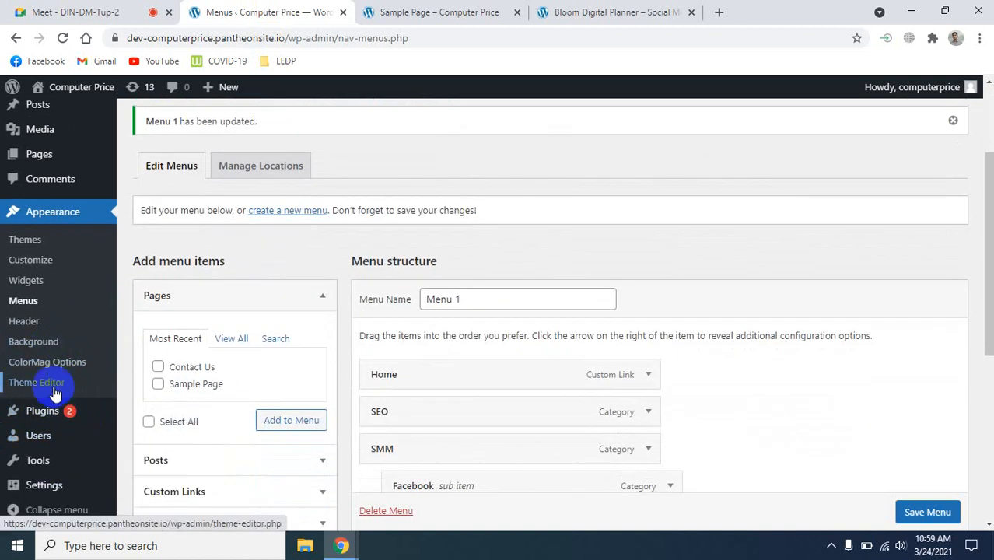
mouse_move(37, 416)
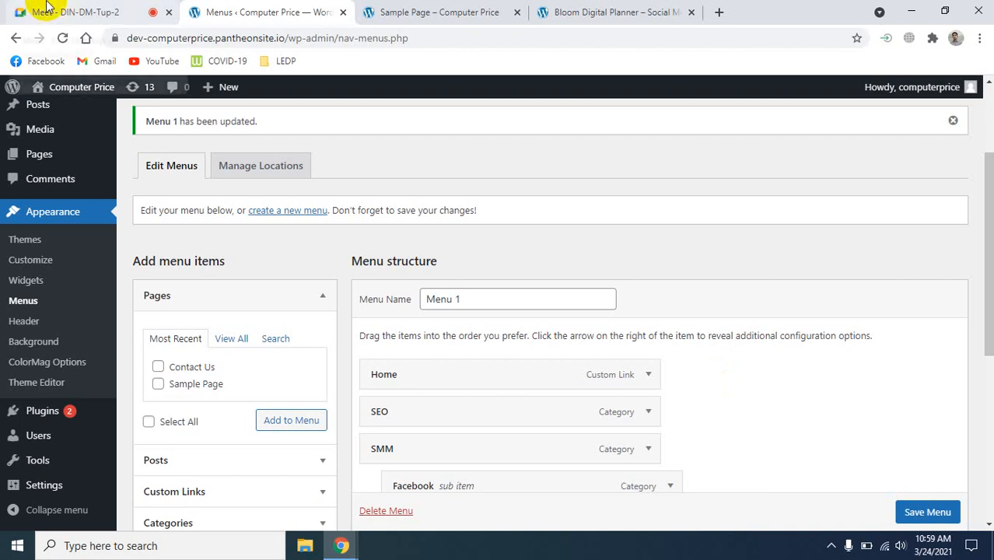
click(47, 8)
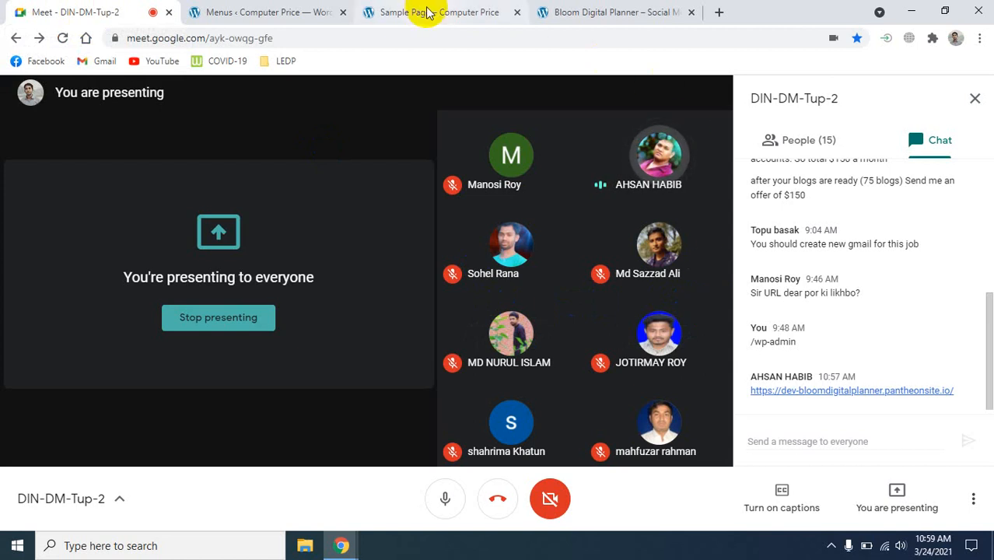
click(257, 11)
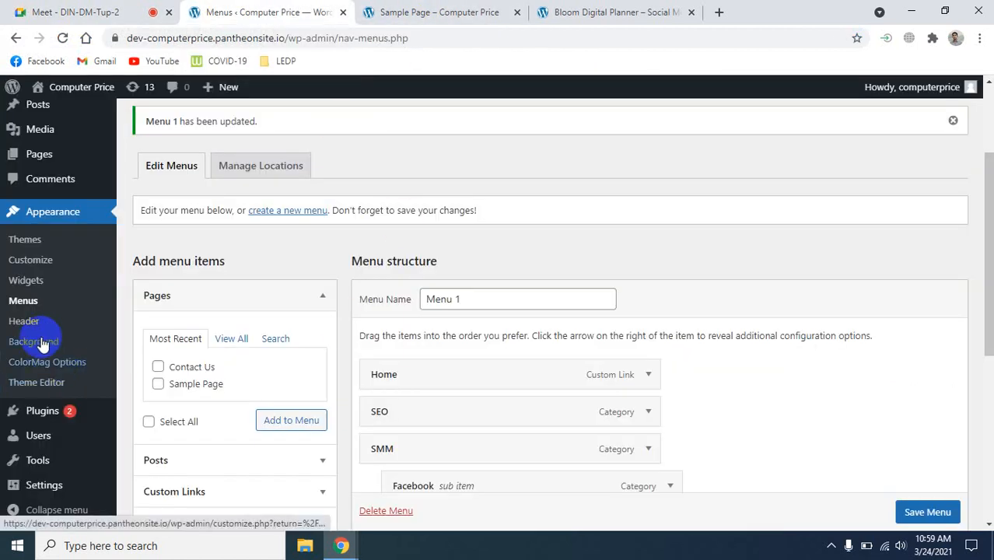
- Reload the Menus page and review Menu 1's item structure and its display location settings
click(31, 283)
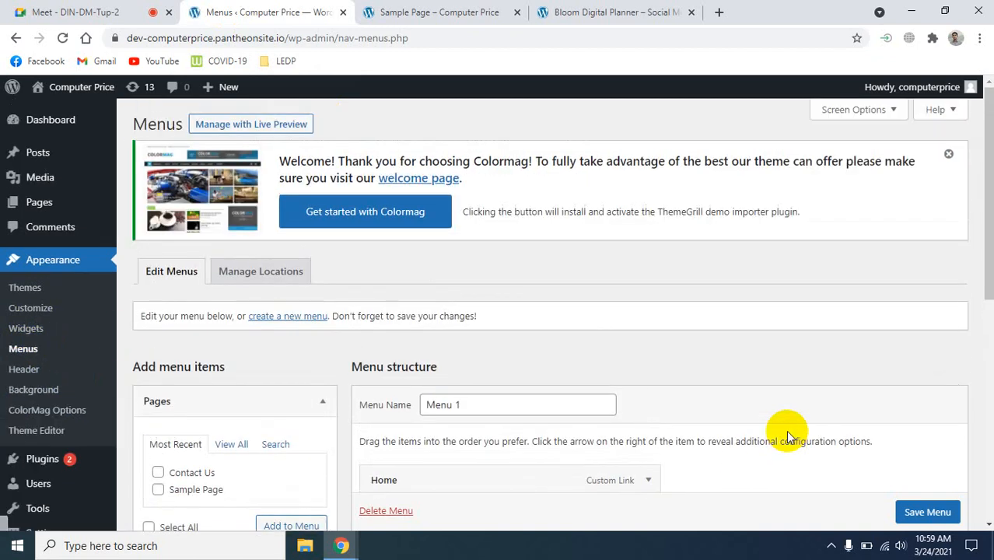
scroll(788, 432, down, 3)
scroll(786, 430, down, 3)
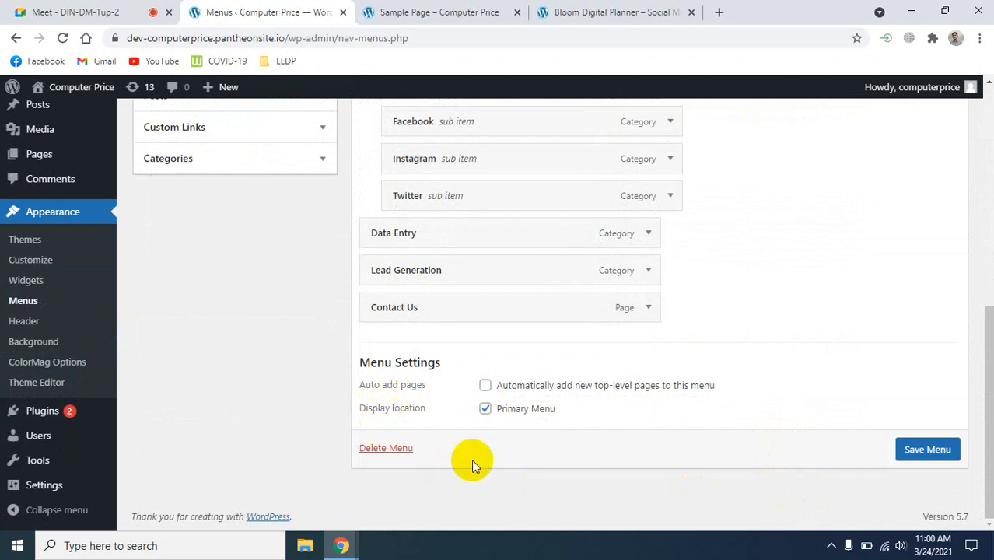
scroll(472, 460, up, 6)
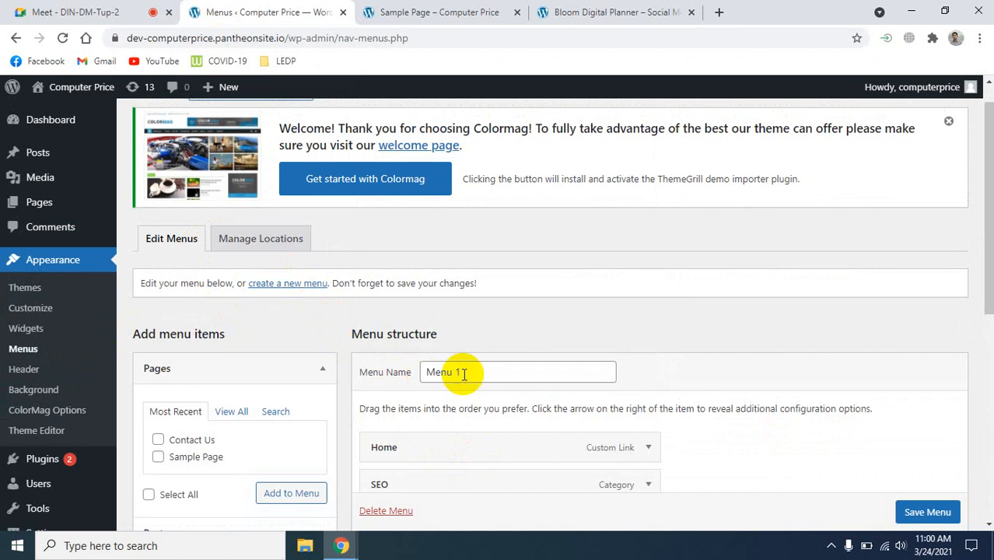
- Use a new menu for the Primary Menu theme location, name it Header, and create it
scroll(476, 371, down, 2)
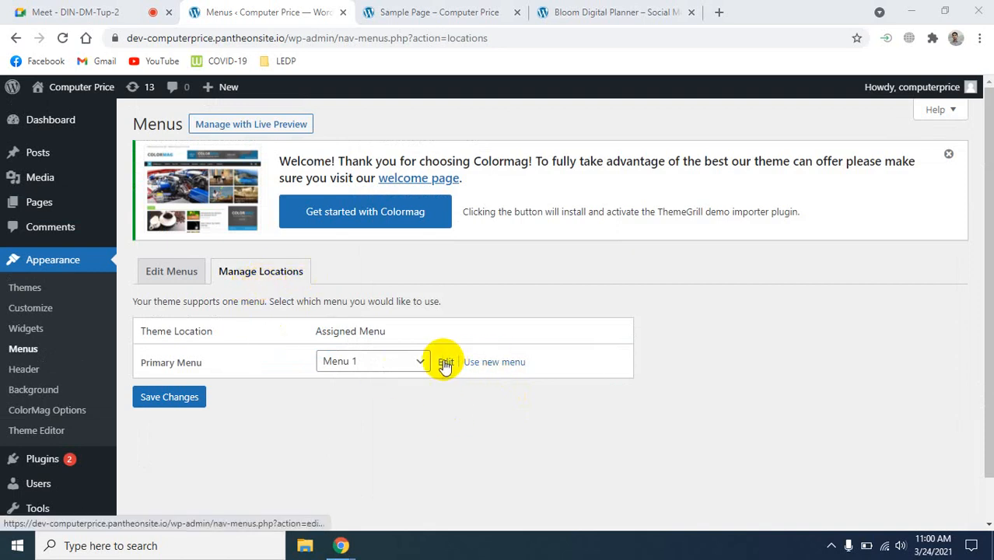
click(501, 364)
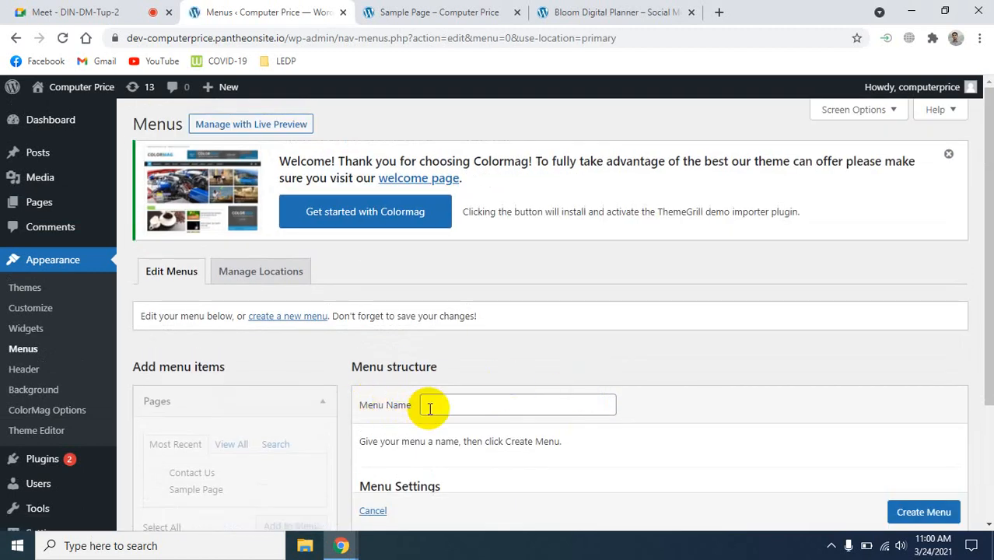
scroll(466, 412, down, 2)
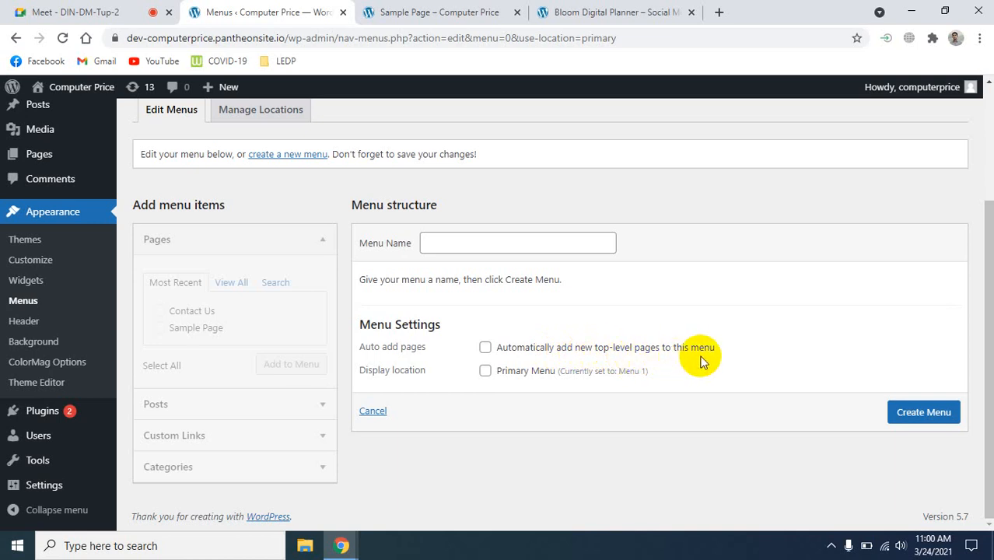
click(442, 243)
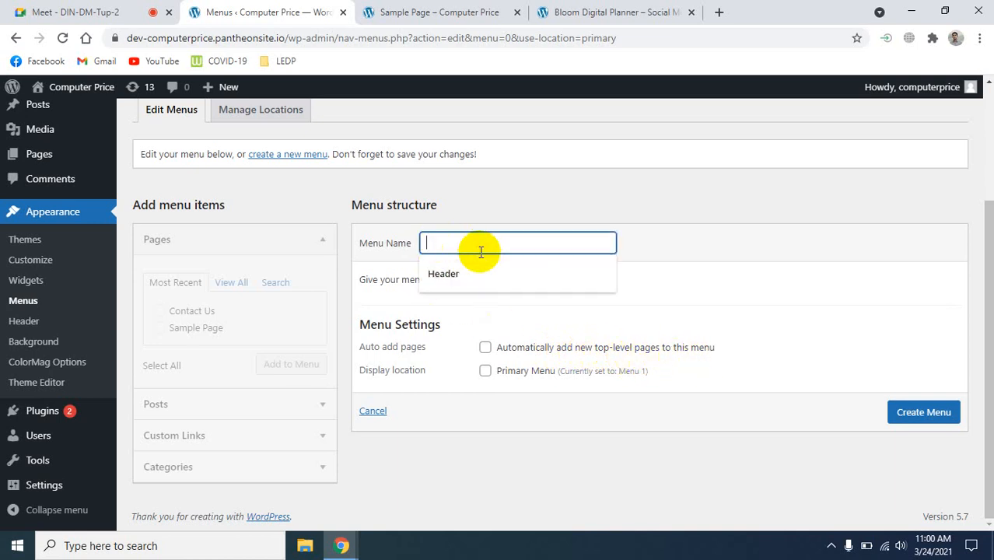
click(461, 276)
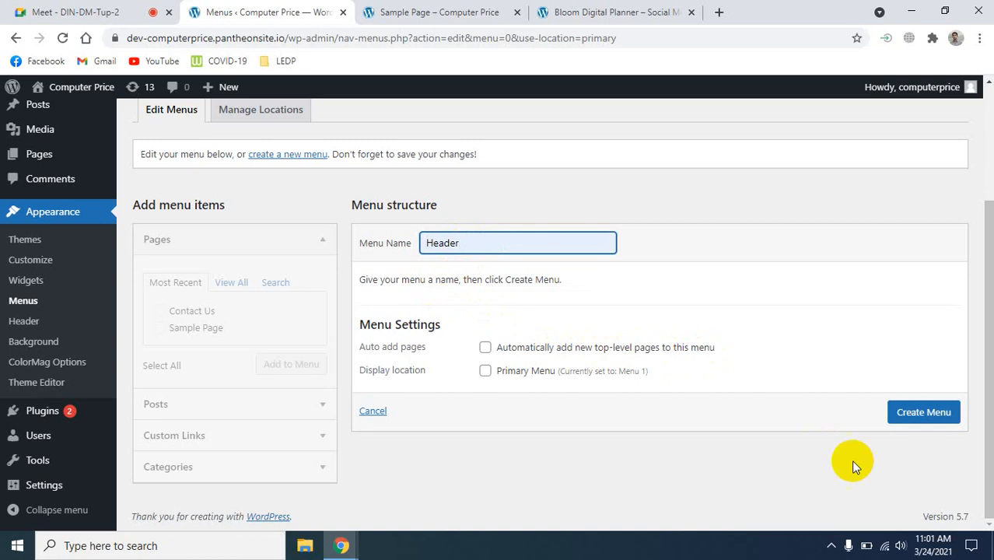
click(916, 416)
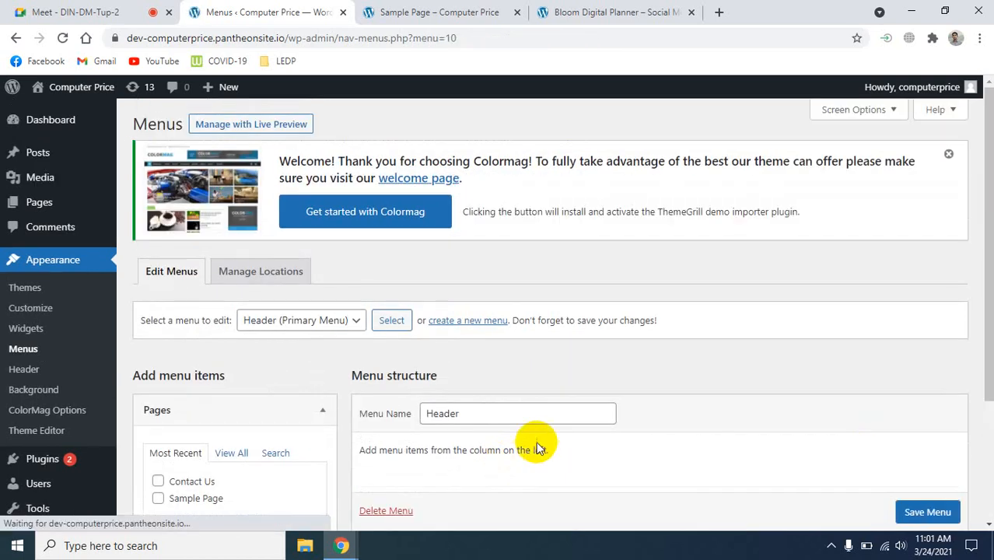
- Review the Header menu's settings and custom link fields, and compare them with the Sample Page's live navigation
scroll(539, 432, down, 3)
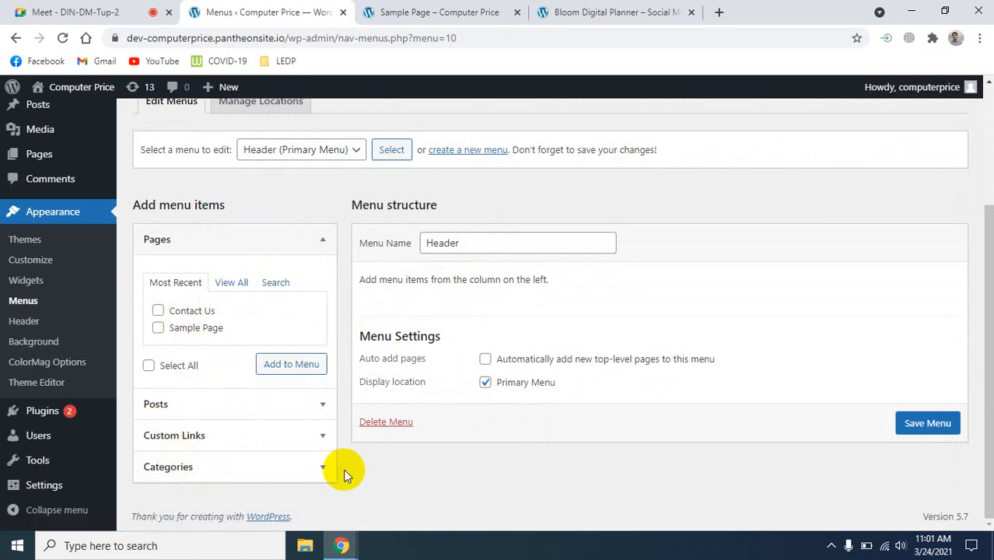
click(321, 436)
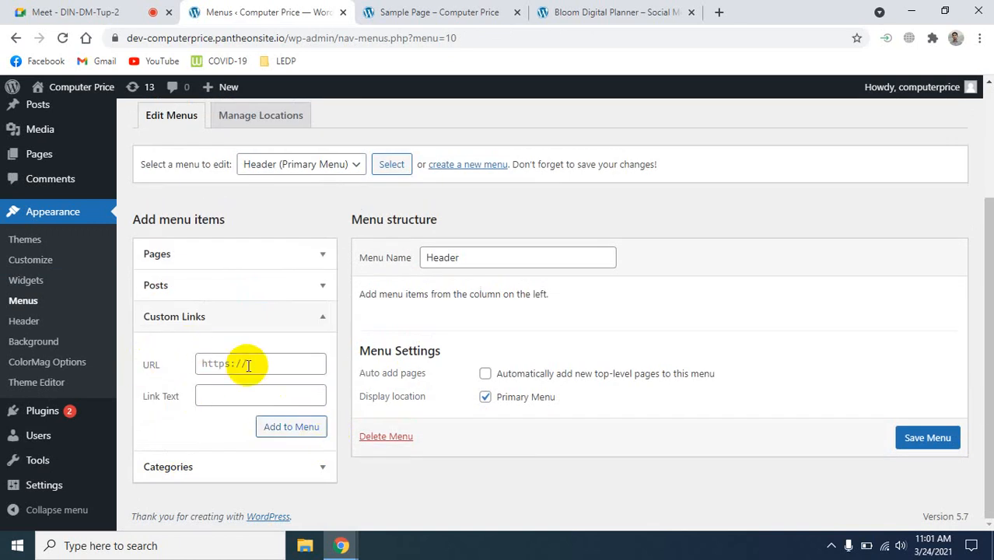
click(595, 12)
click(436, 11)
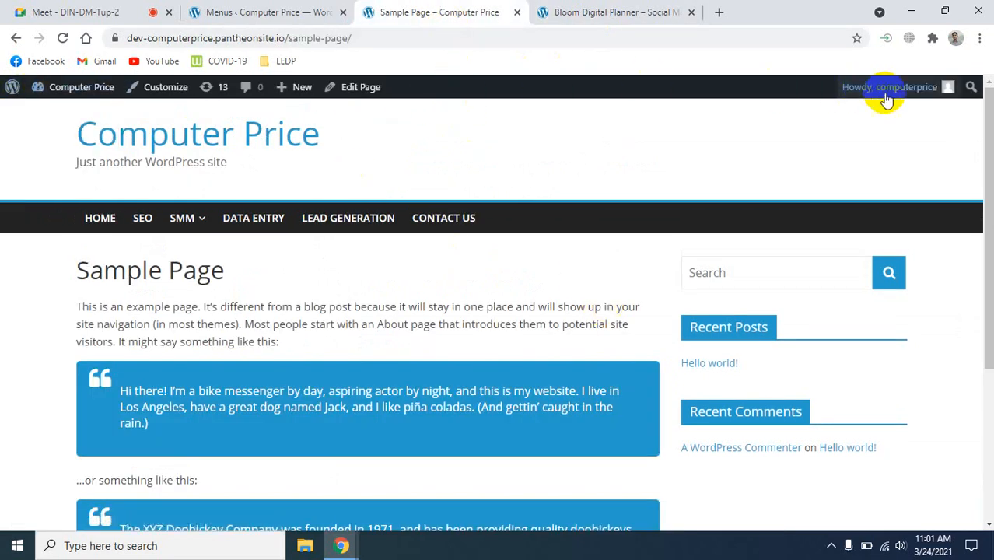
click(272, 11)
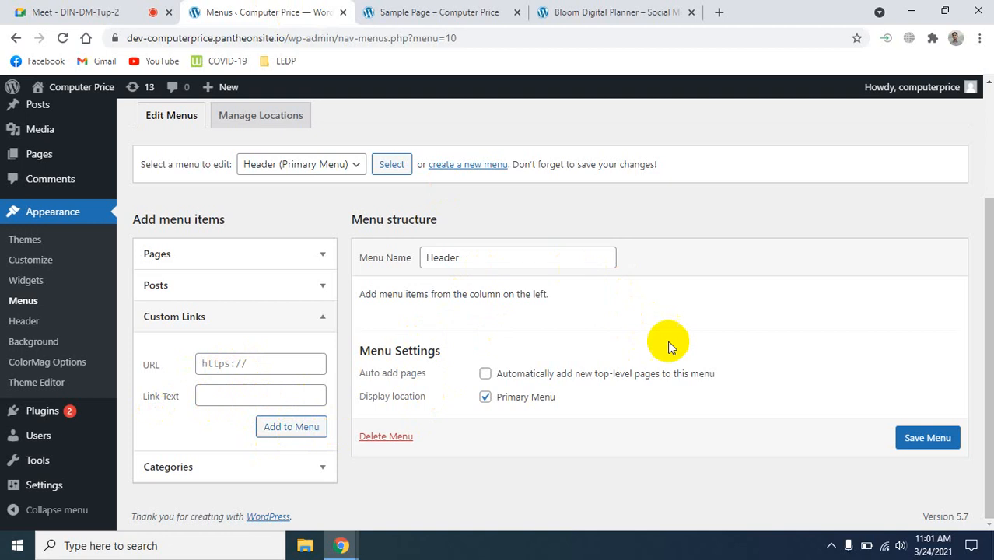
scroll(654, 360, up, 2)
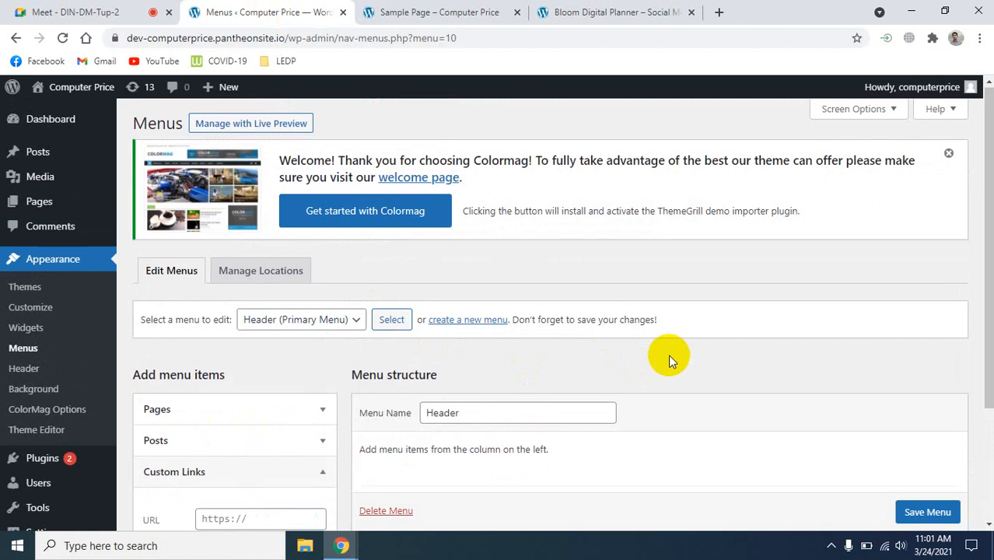
scroll(670, 354, down, 2)
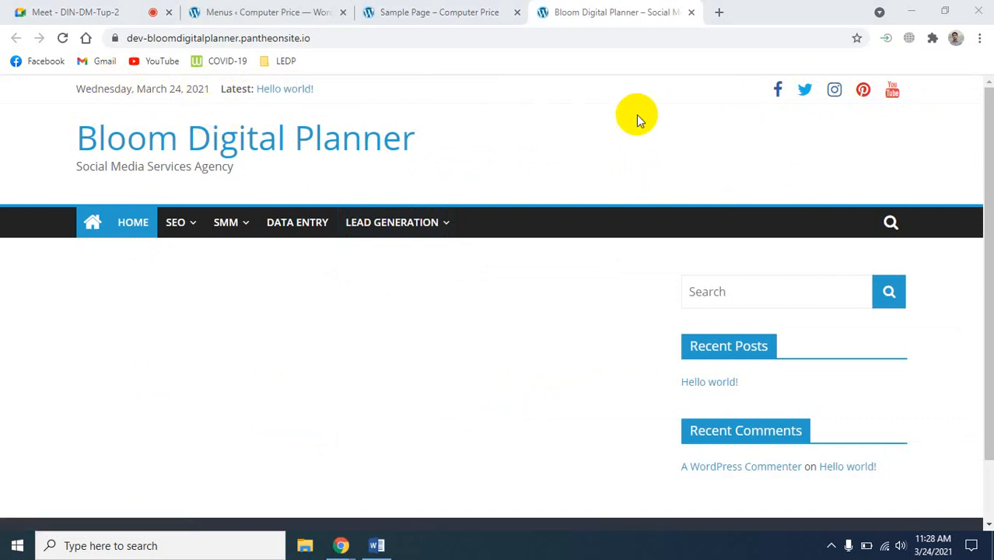
- Unmute the microphone in the Google Meet call and review the Bloom Digital Planner header with its social media icons
click(74, 11)
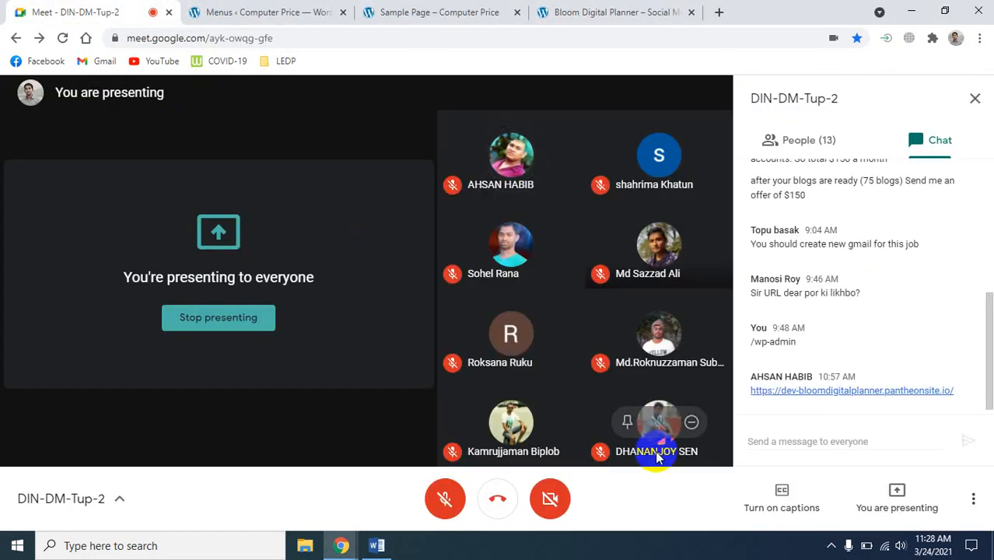
click(445, 499)
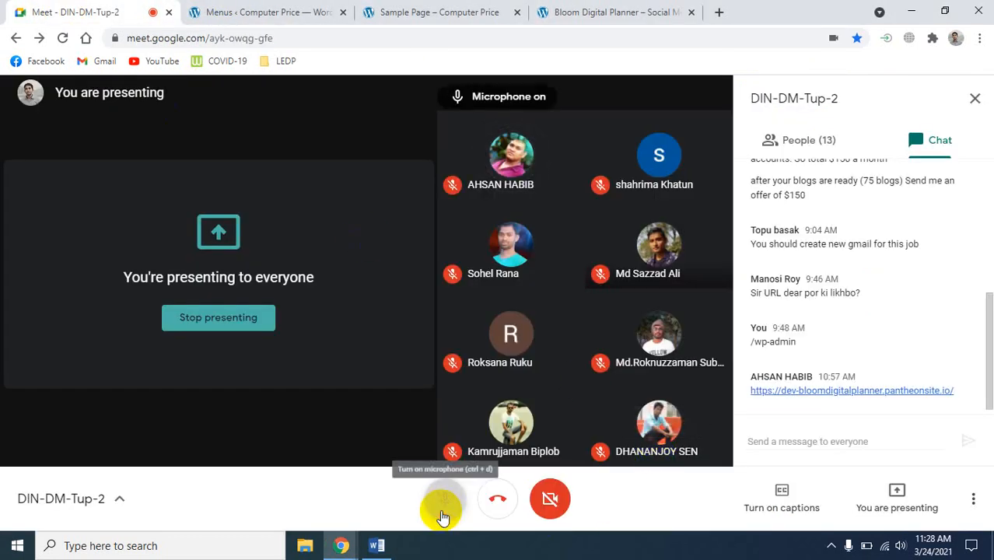
click(615, 11)
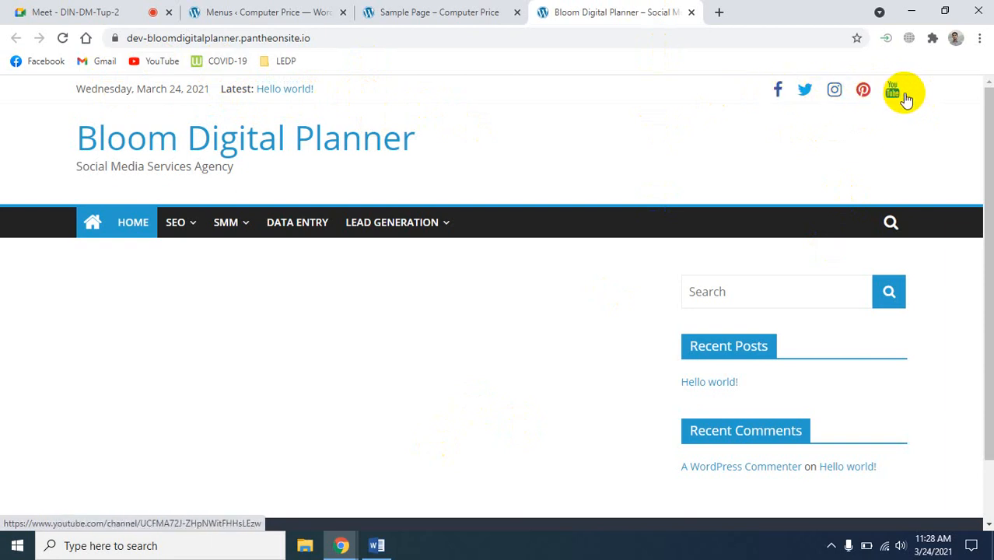
scroll(539, 401, down, 2)
scroll(535, 399, up, 2)
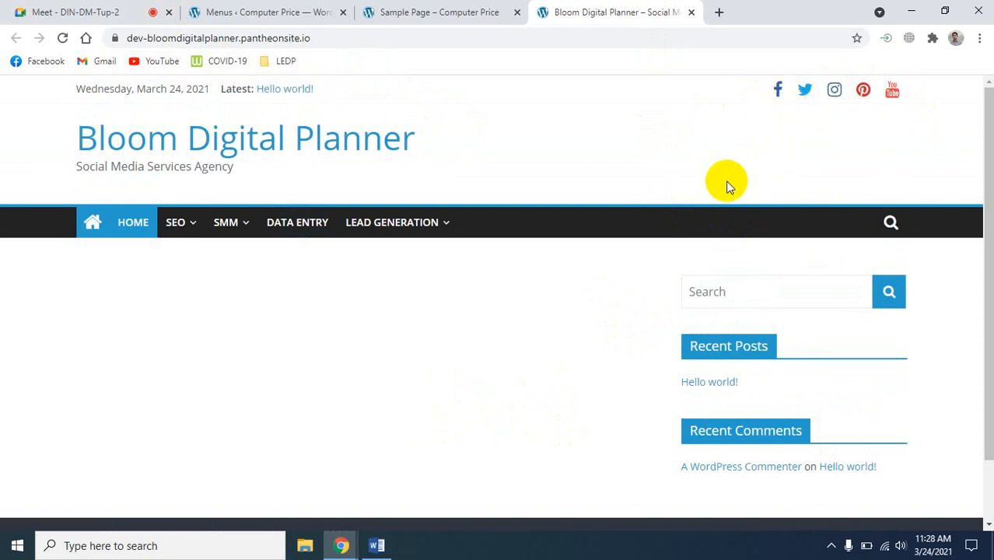
- Mute and unmute the microphone in Google Meet, then open the ManosiTECH site link from the chat and look over its home page
click(20, 11)
click(450, 500)
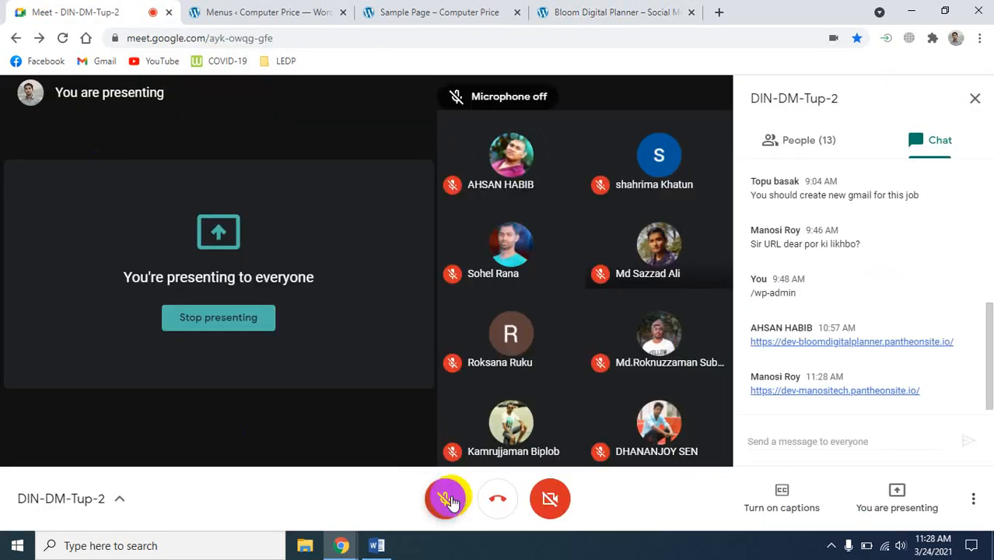
click(449, 500)
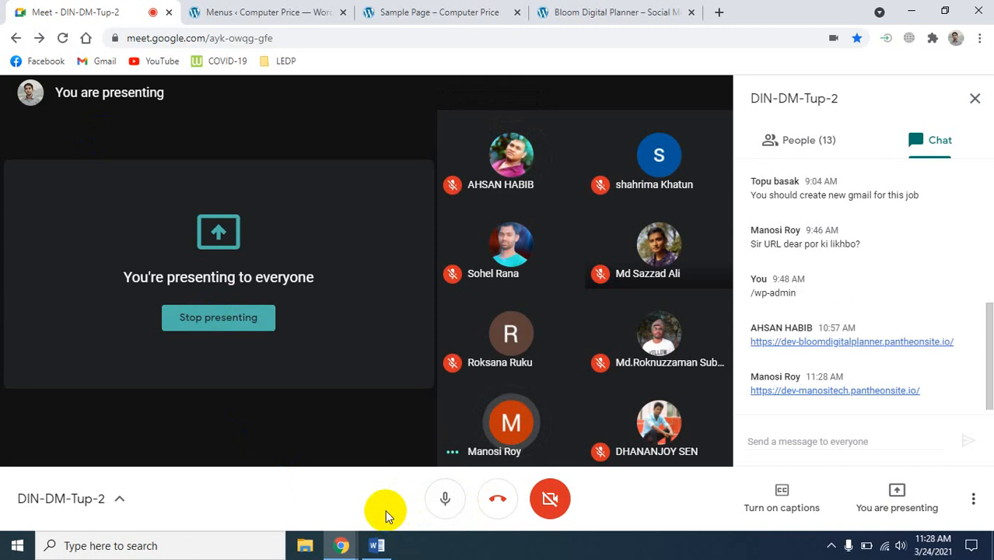
click(800, 394)
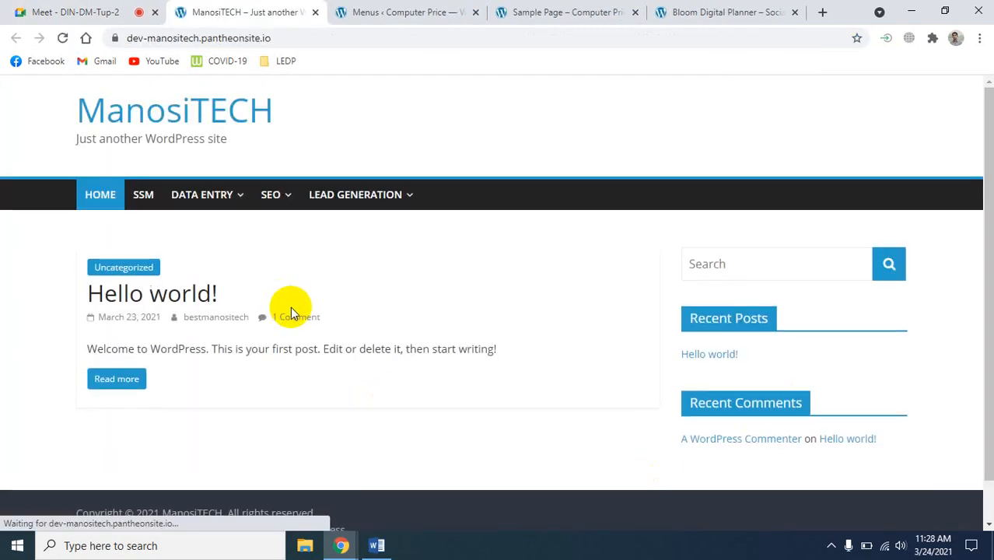
scroll(436, 378, down, 1)
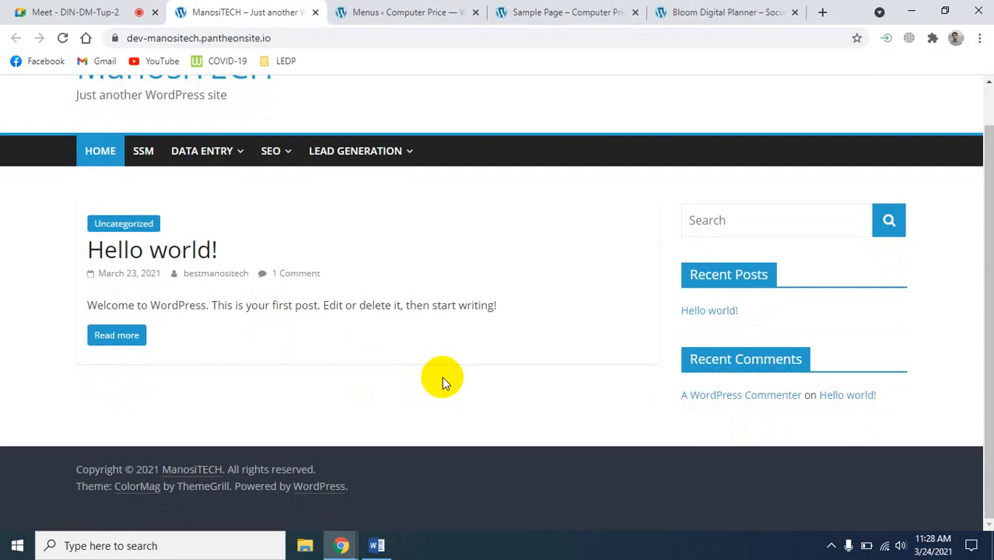
- Look over the ManosiTECH home page, and open and read the comments on its Hello world! post
scroll(442, 377, up, 1)
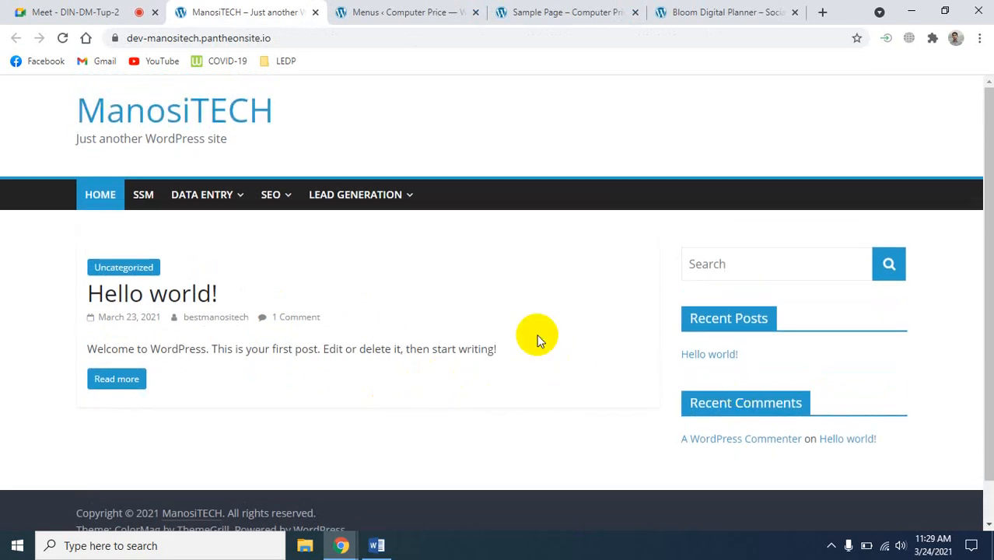
scroll(498, 333, down, 1)
scroll(471, 328, up, 1)
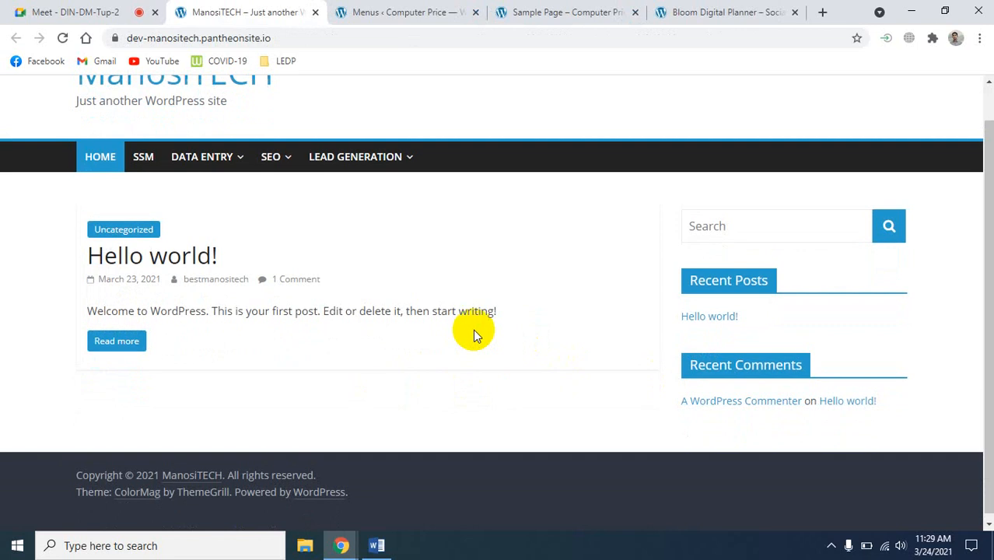
scroll(473, 329, down, 1)
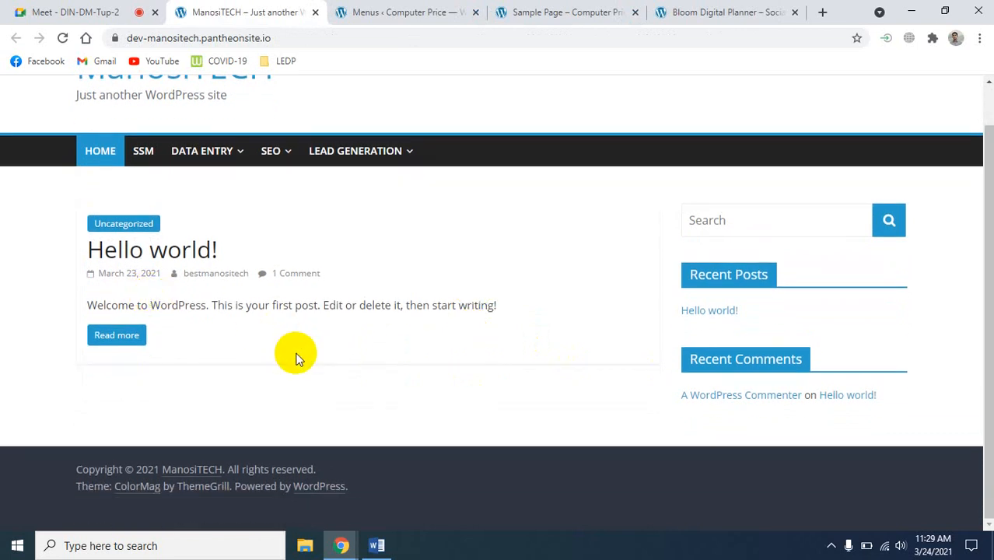
scroll(294, 355, up, 1)
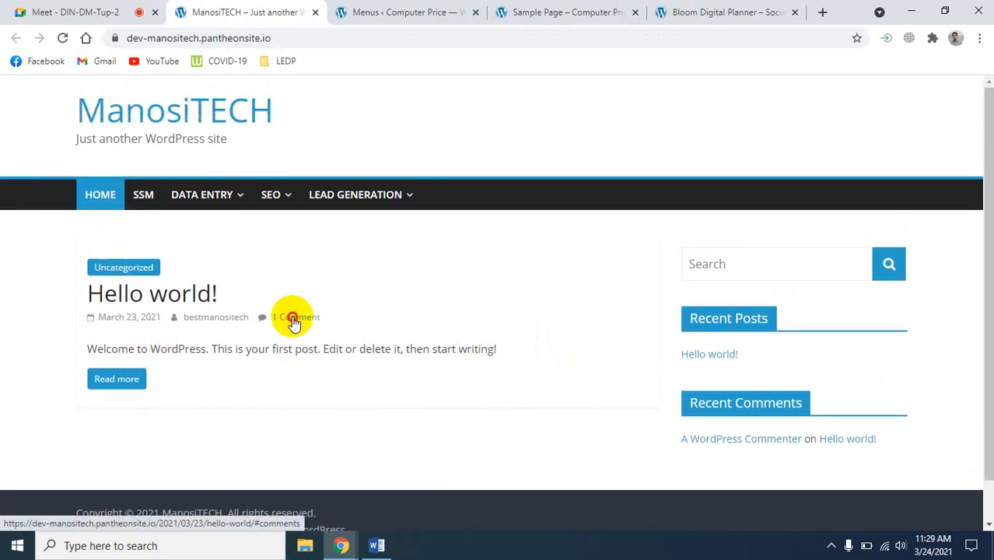
click(295, 318)
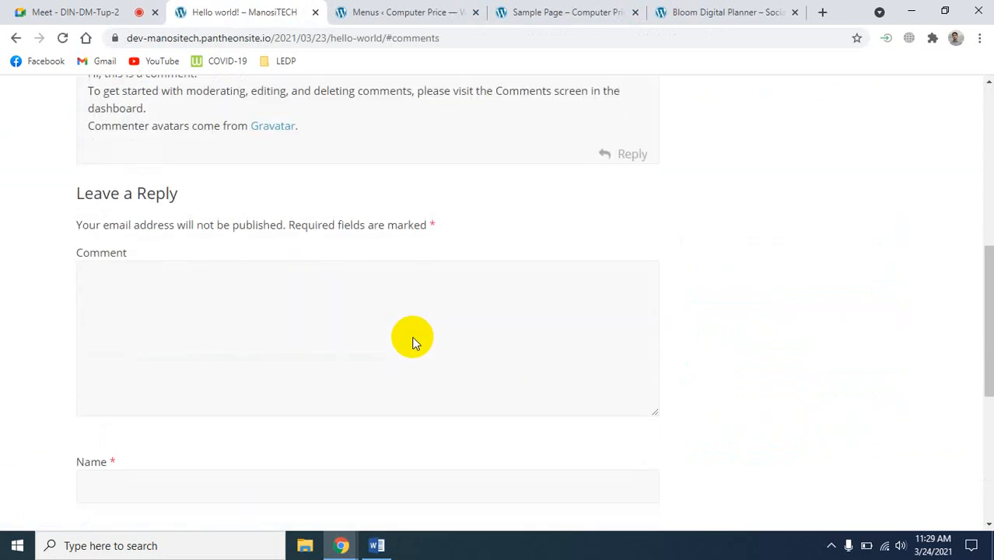
scroll(412, 342, up, 1)
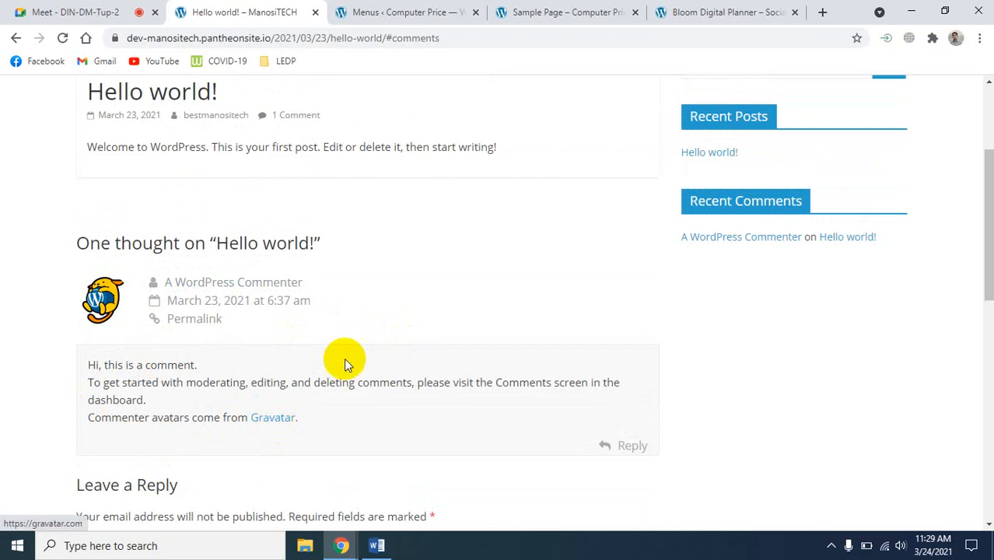
scroll(343, 360, up, 2)
scroll(361, 369, down, 3)
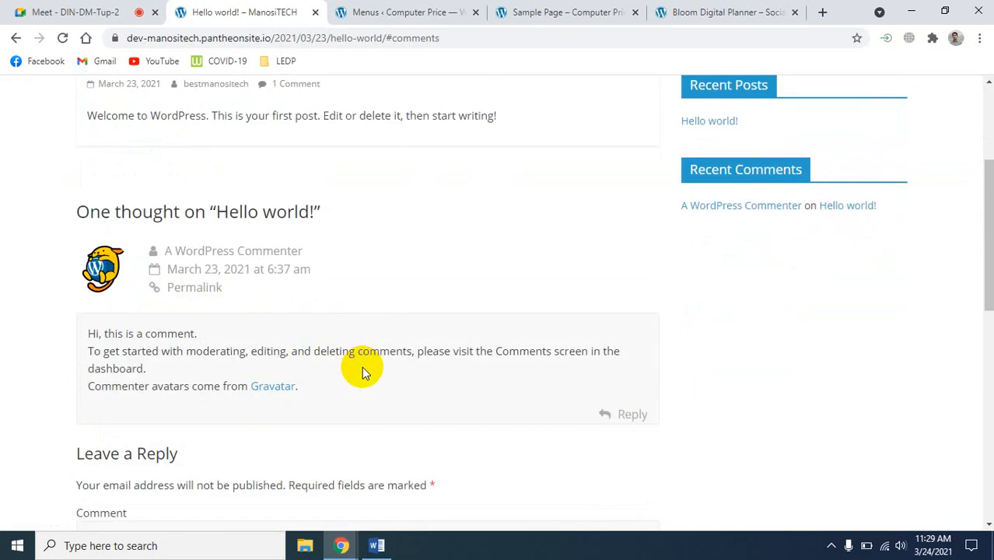
scroll(362, 366, up, 3)
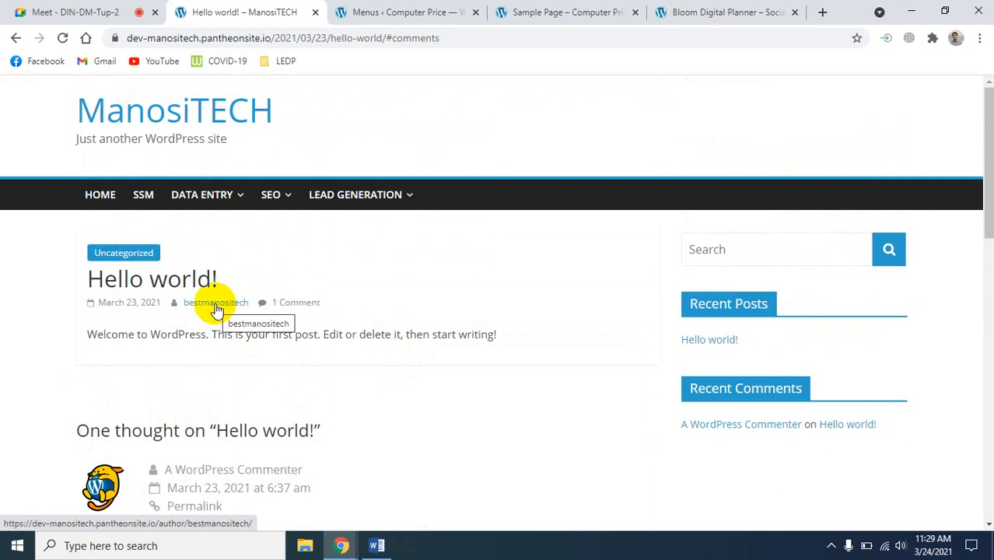
- Open the post author's archive page and inspect the SEO, Lead Generation and Data Entry submenus in the site navigation
click(216, 304)
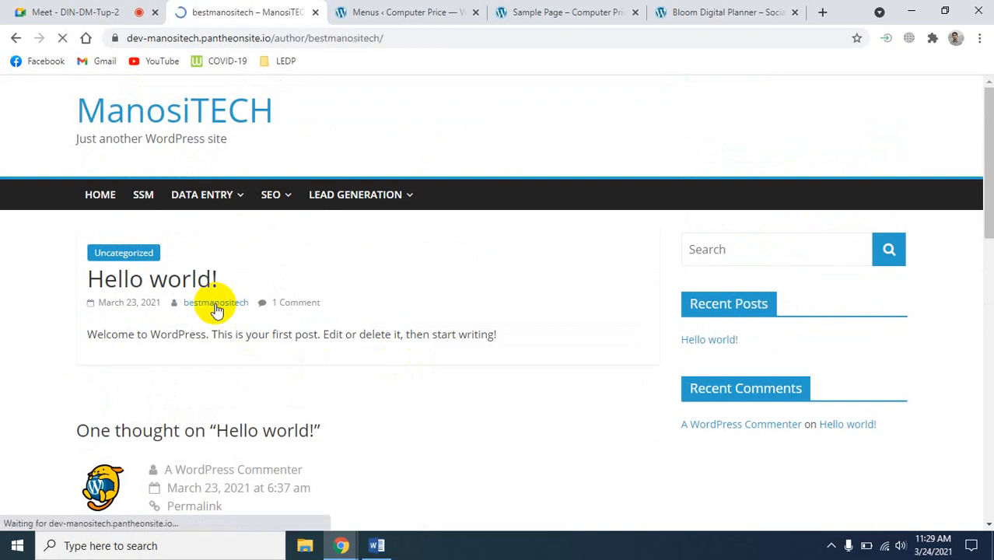
mouse_move(283, 195)
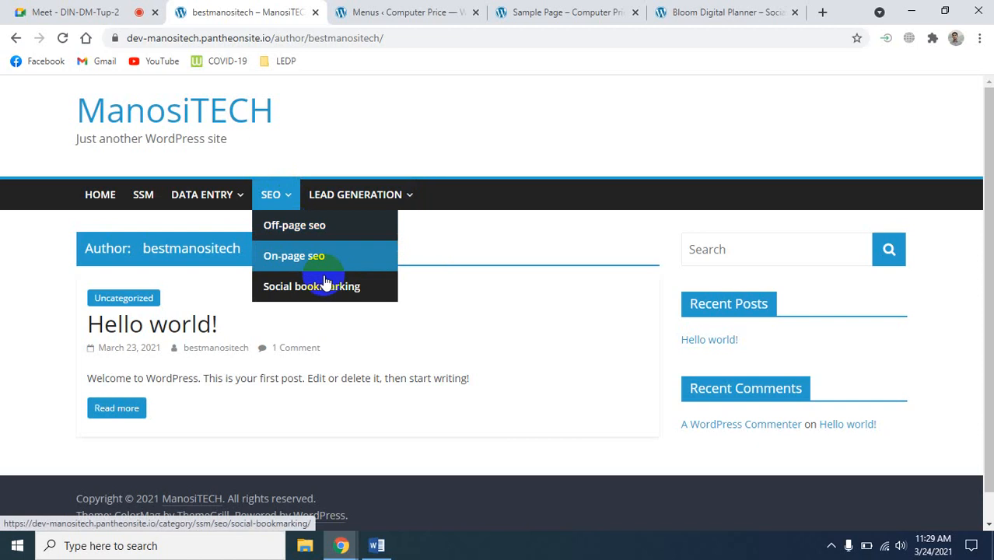
mouse_move(341, 196)
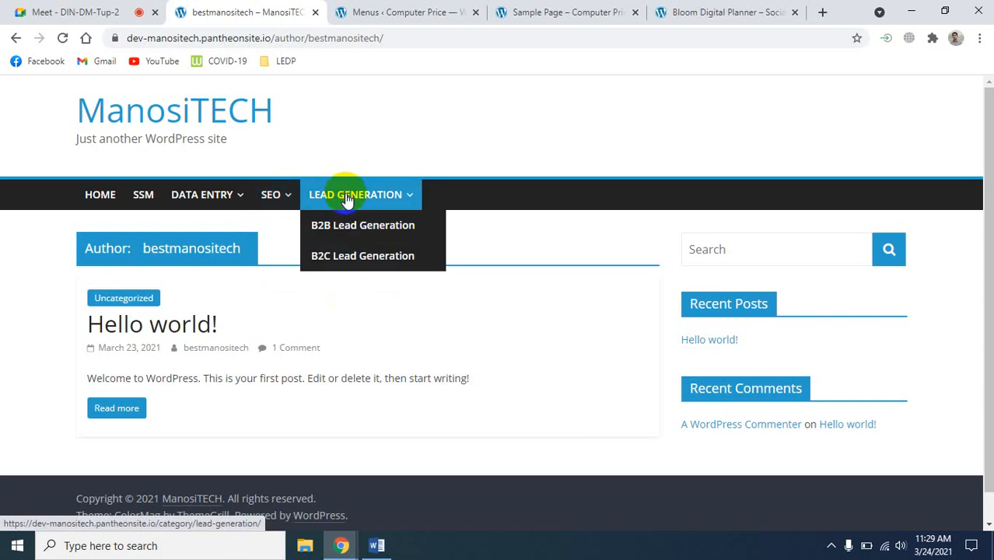
mouse_move(200, 203)
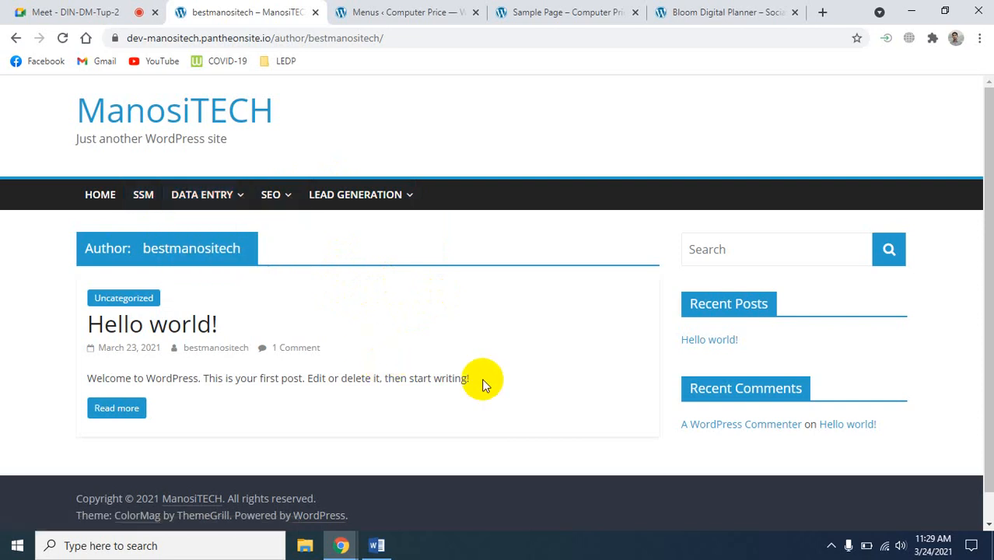
- Switch to the Google Meet call and send the chat message SMM to everyone
click(59, 8)
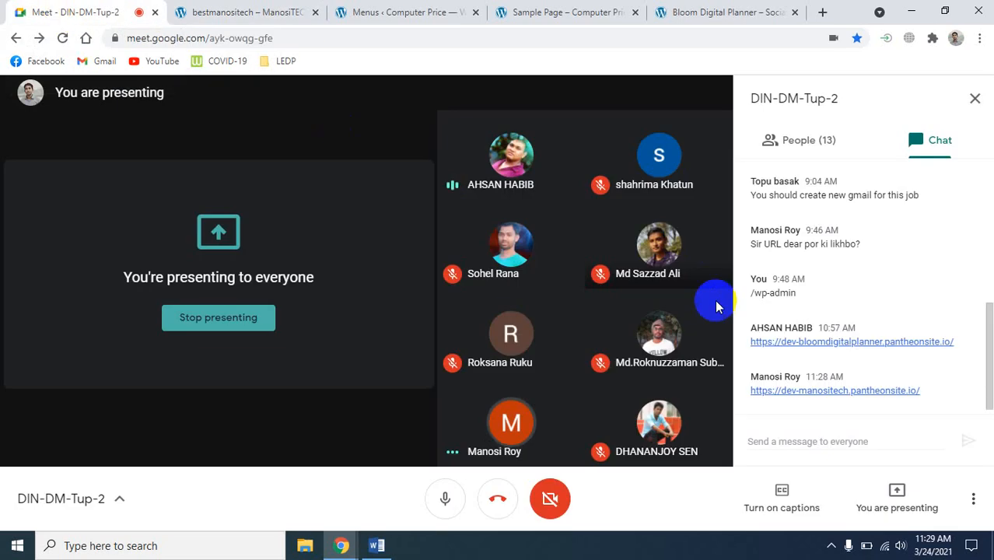
click(831, 443)
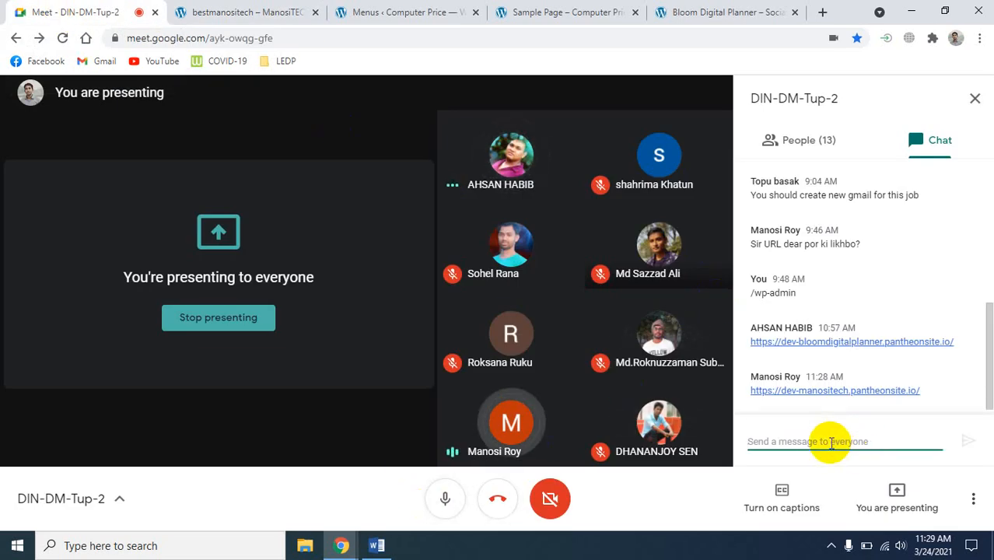
text(SMM)
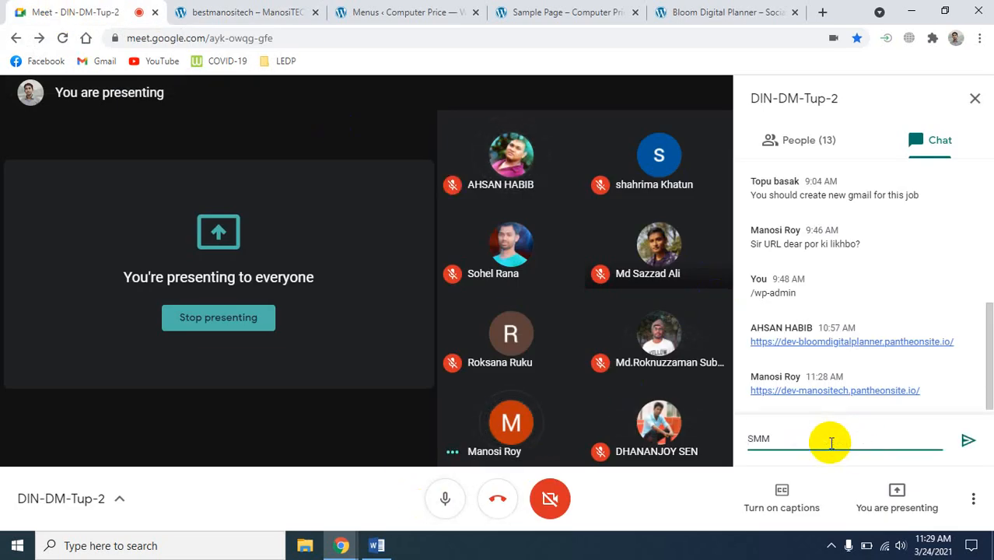
key(Return)
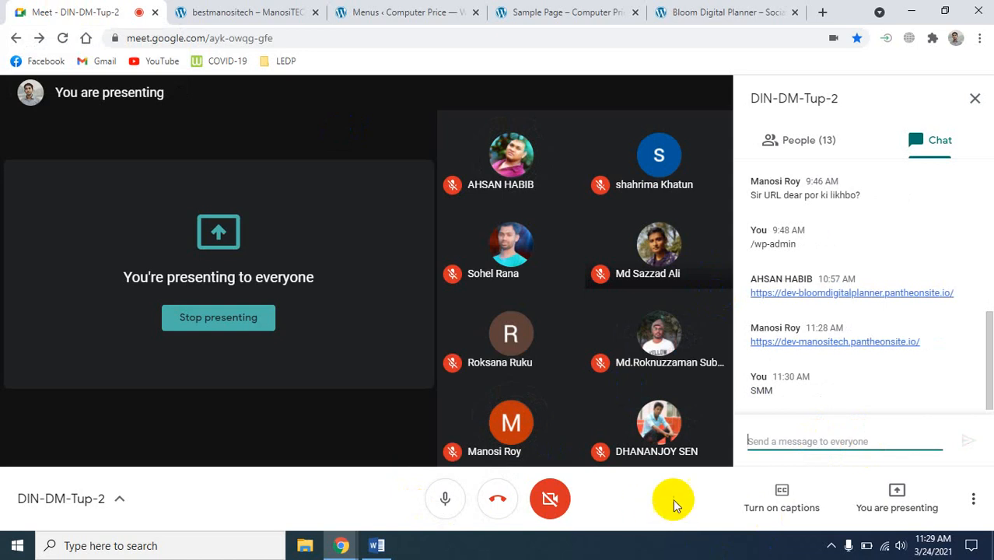
- Close the ManosiTECH and Bloom Digital Planner pages and return to the Google Meet call
click(241, 12)
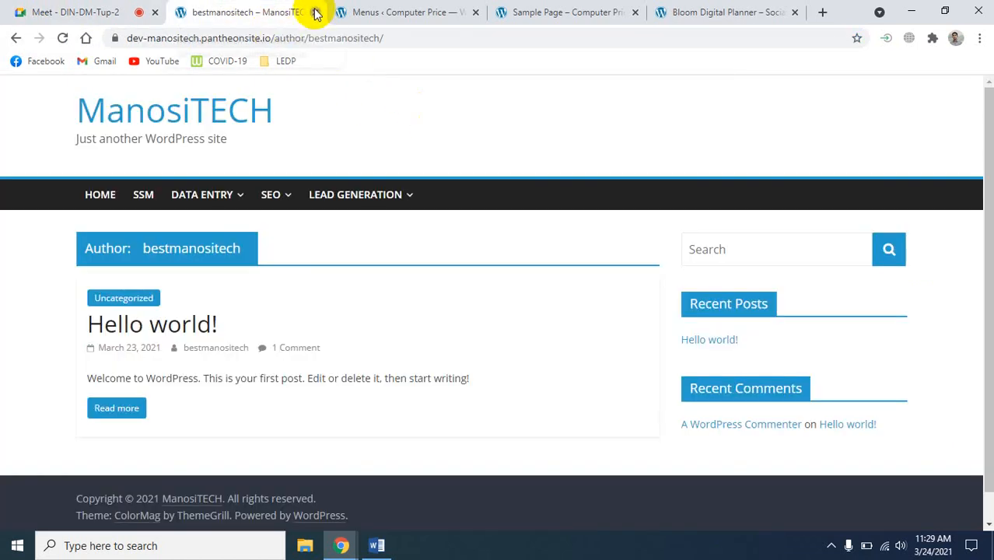
click(315, 12)
click(568, 14)
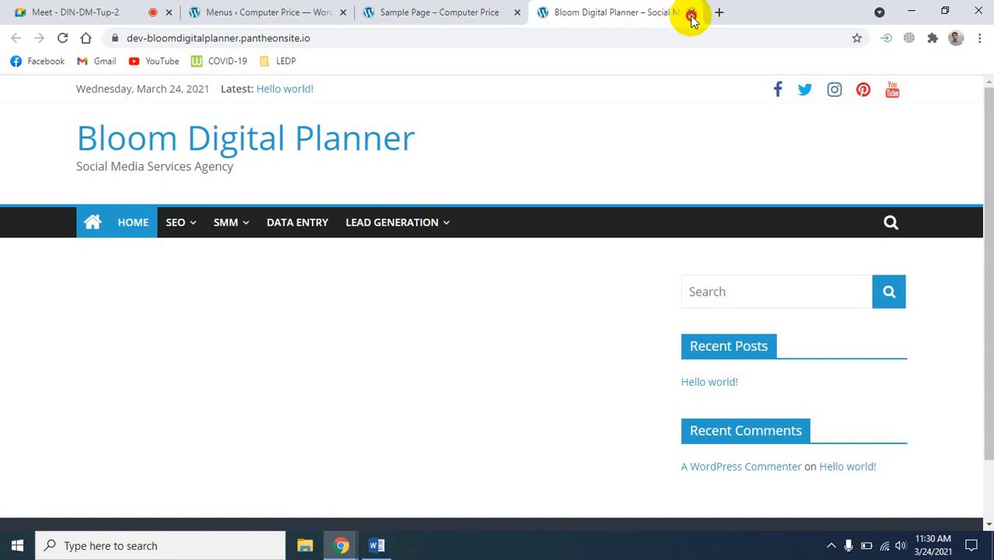
click(690, 12)
click(281, 11)
click(78, 12)
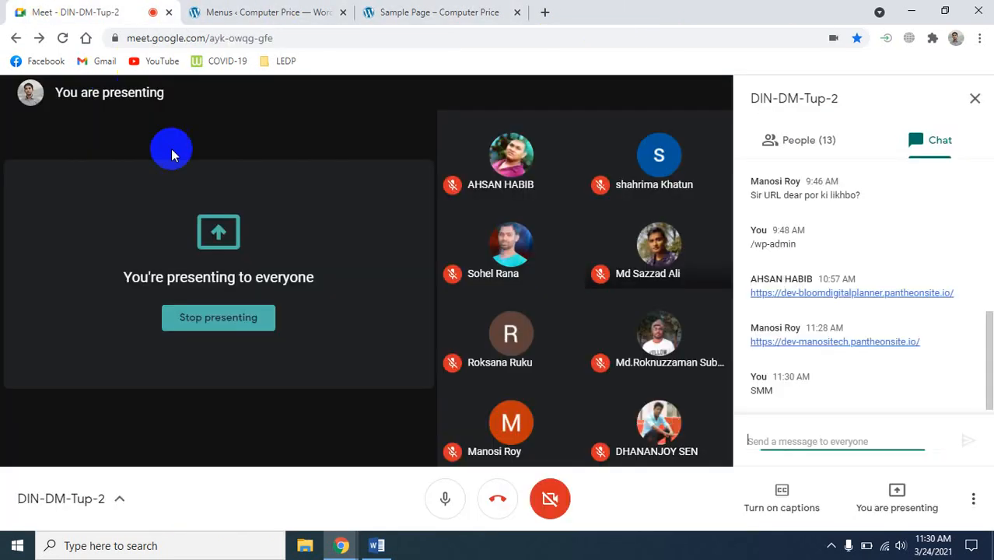
- Check the navigation on the live Computer Price home page and compare it with the Header menu's structure and settings
click(262, 11)
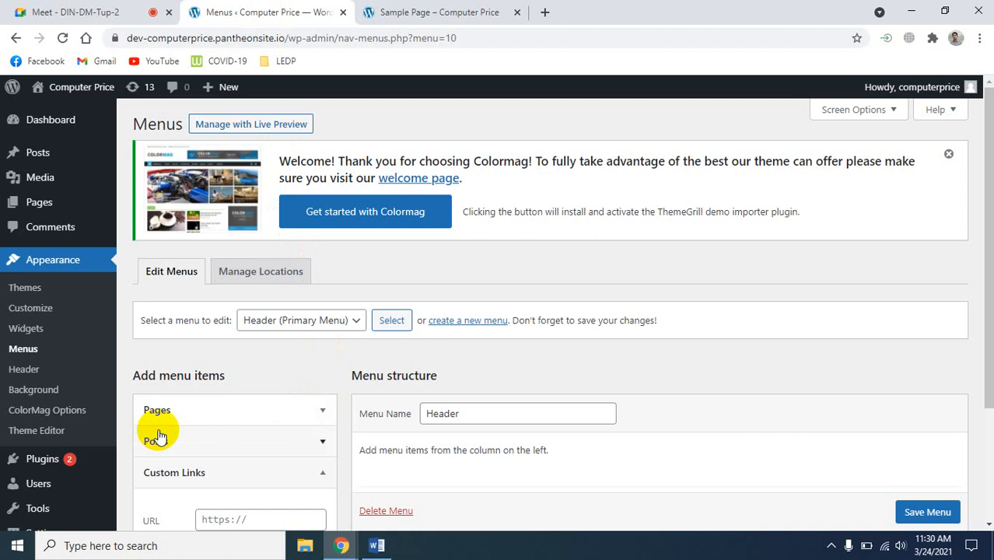
click(422, 11)
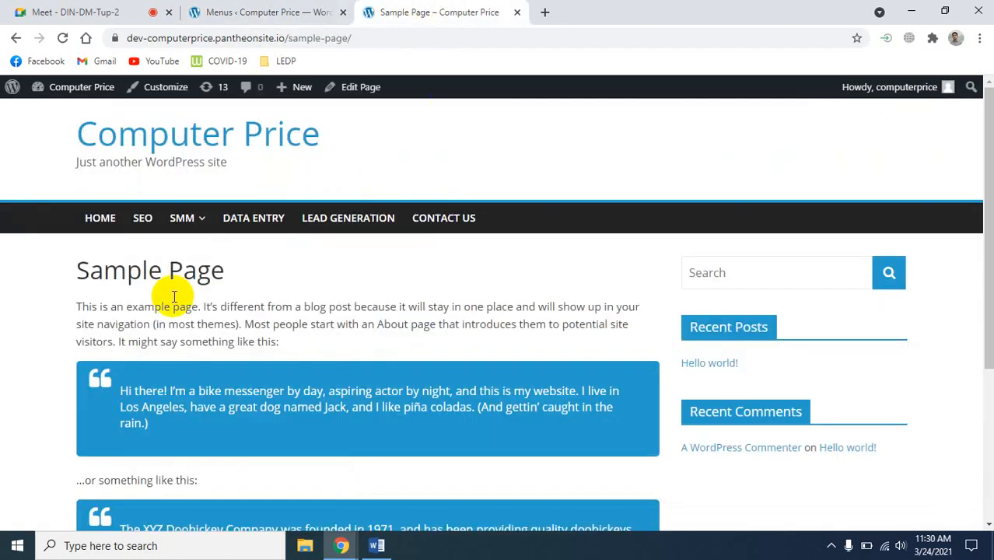
click(108, 227)
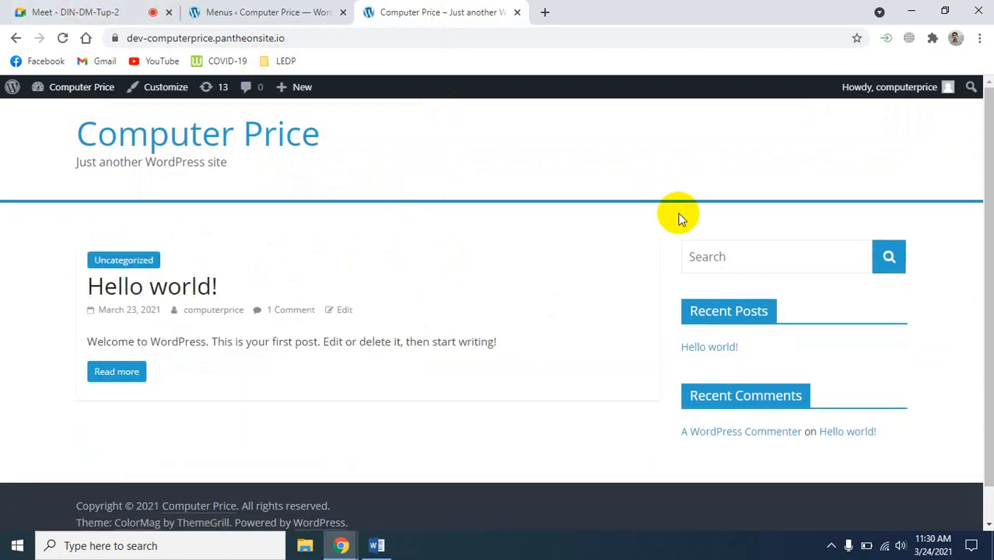
click(262, 10)
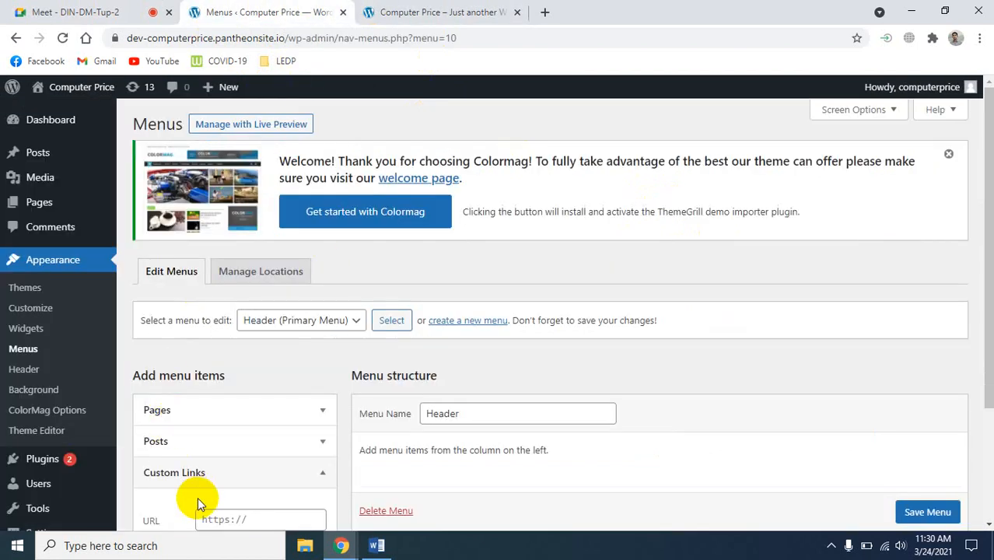
scroll(343, 383, down, 1)
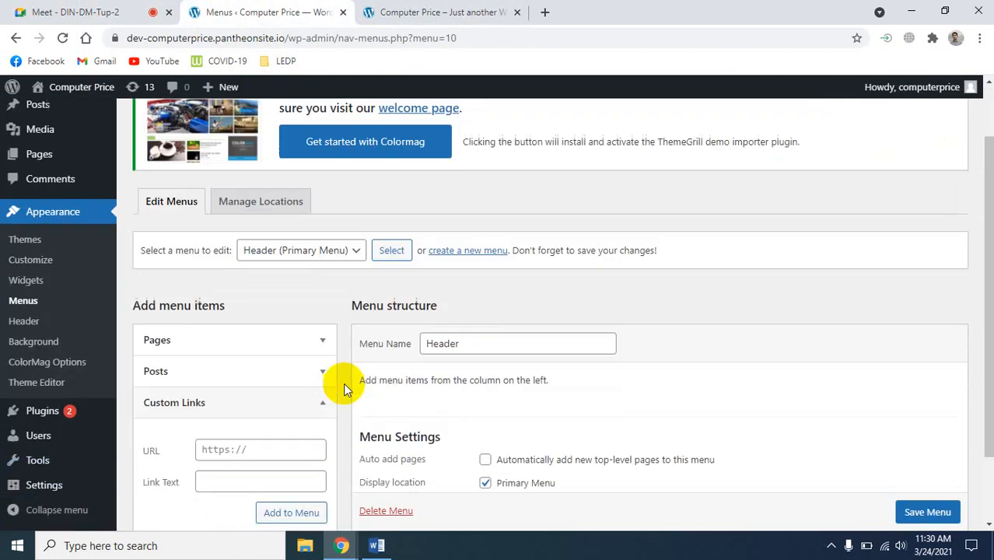
- Open the list of all posts on the Computer Price site and start a new post
mouse_move(46, 418)
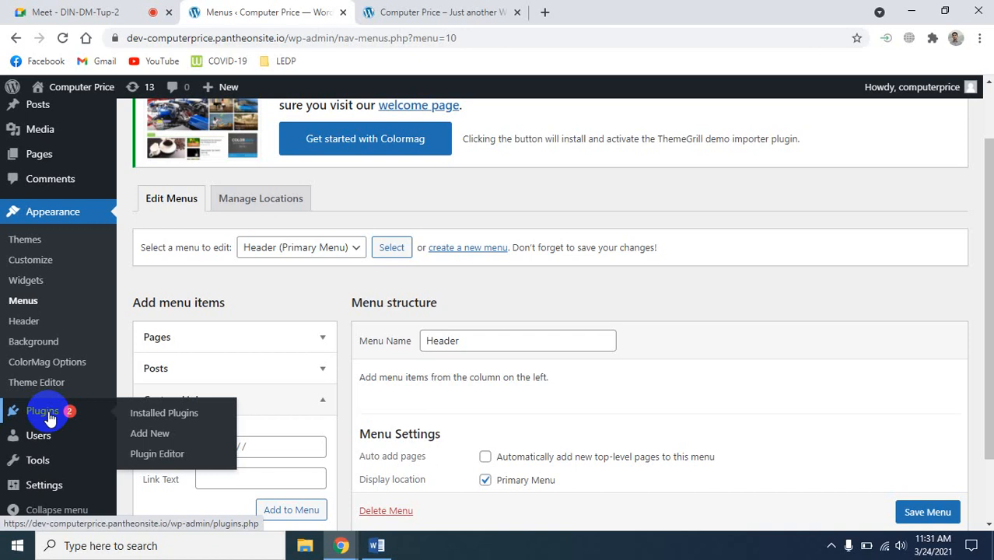
scroll(333, 460, up, 2)
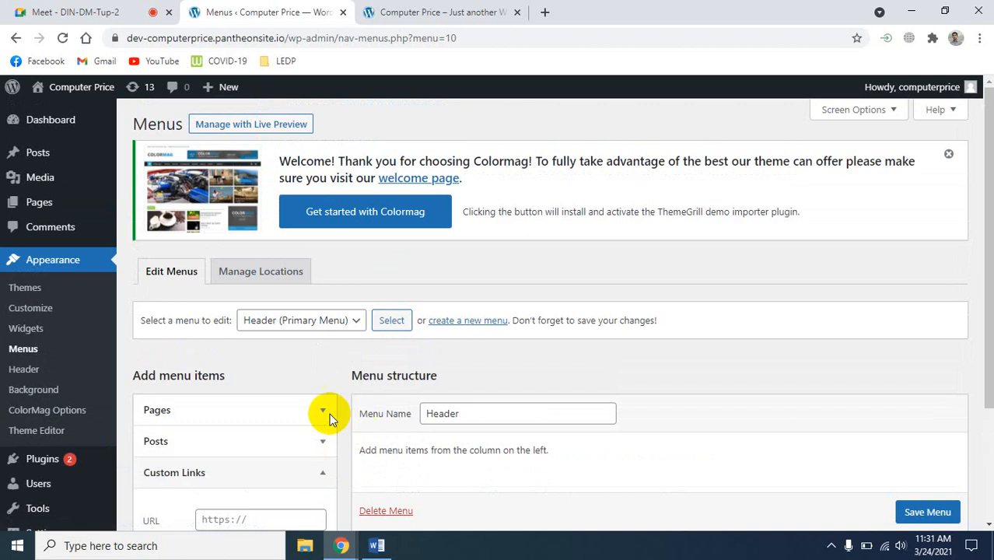
mouse_move(60, 154)
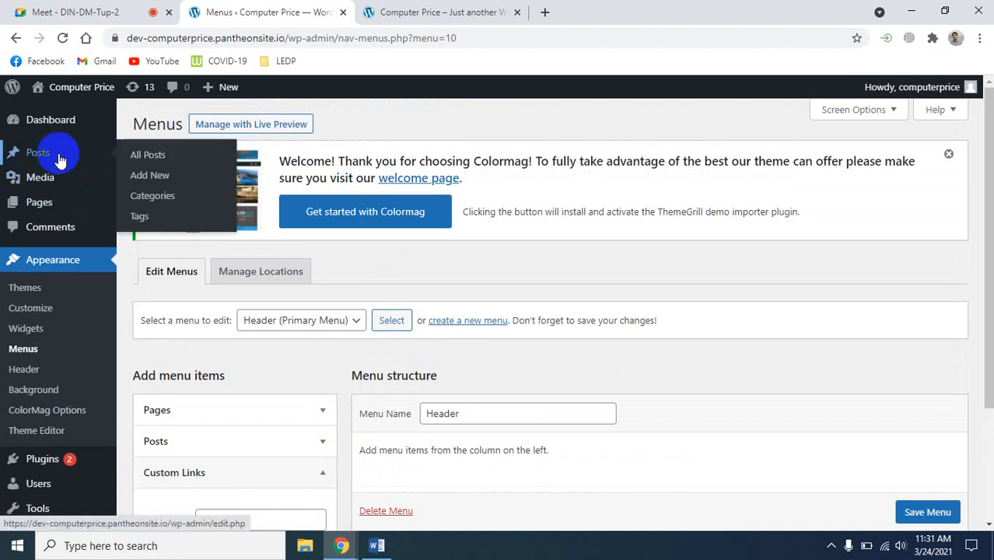
click(145, 166)
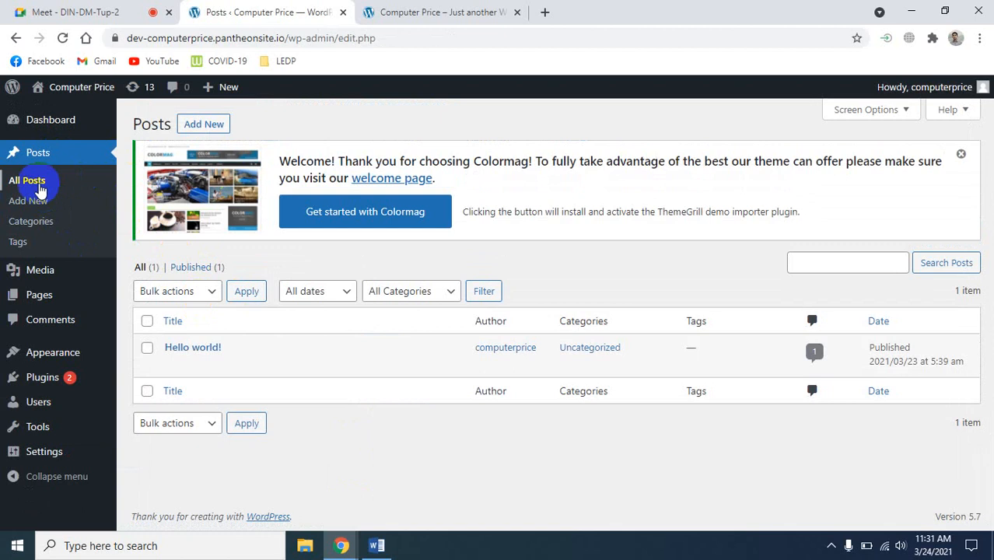
click(43, 200)
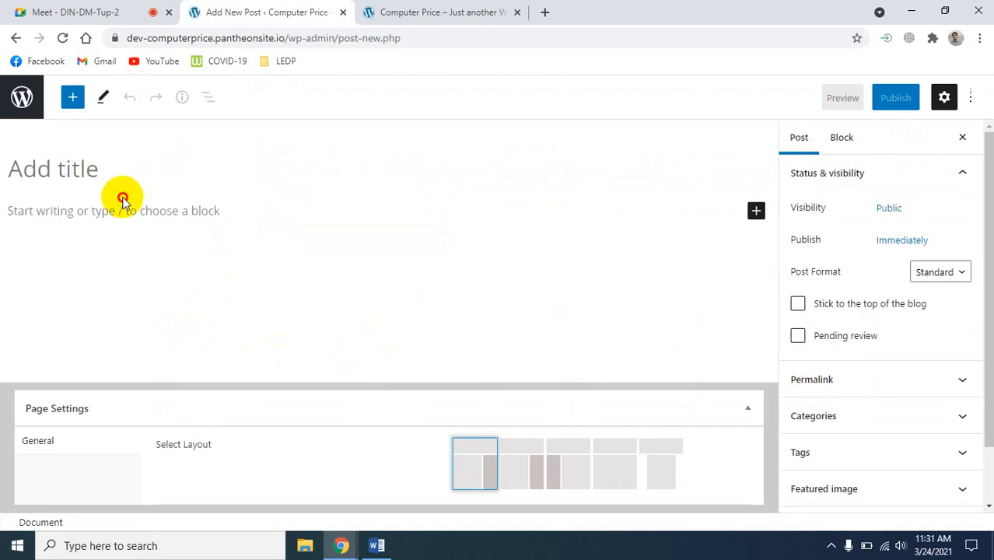
- Enter the sample text "sjhfdasjf," in the new post's paragraph block, view the block's options and delete the text
click(67, 169)
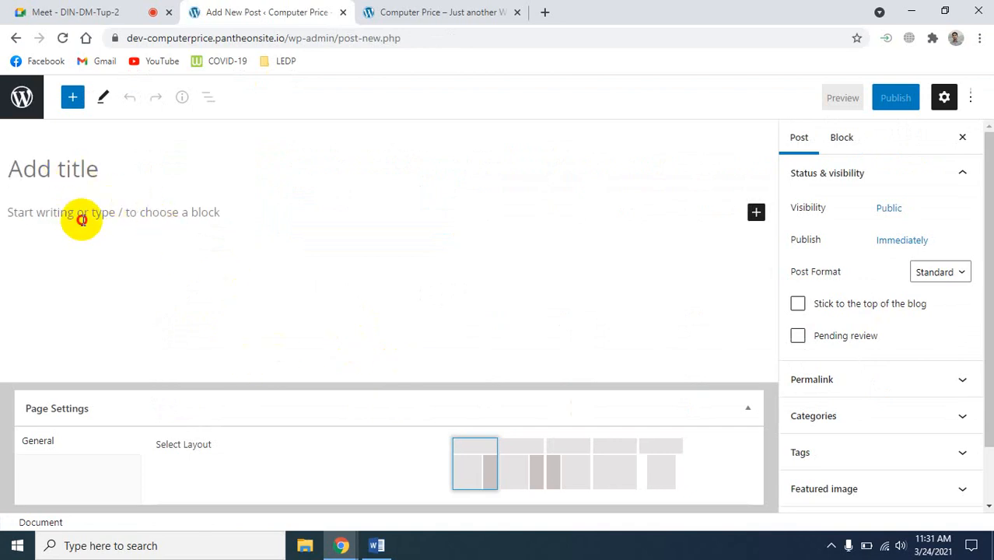
click(78, 212)
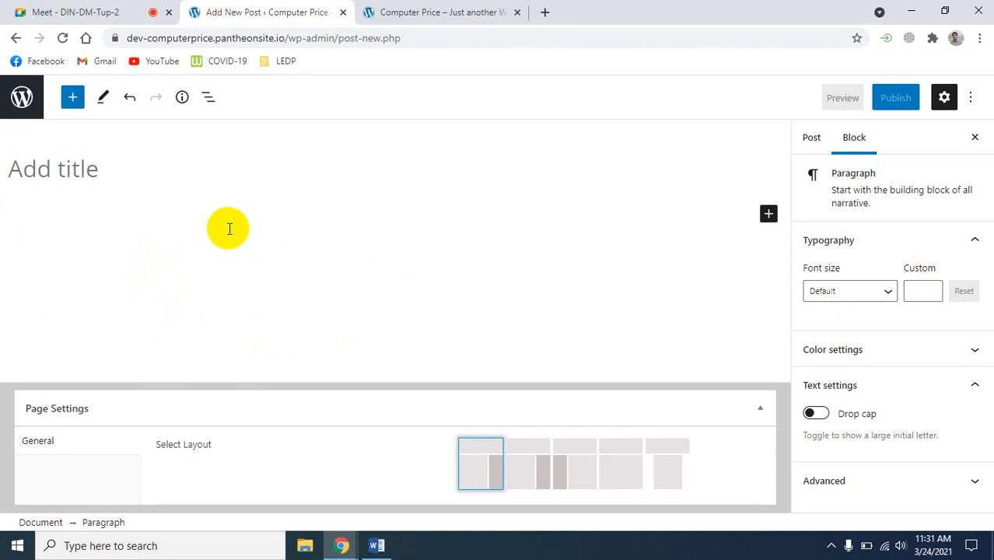
text(sjhfdasjf,)
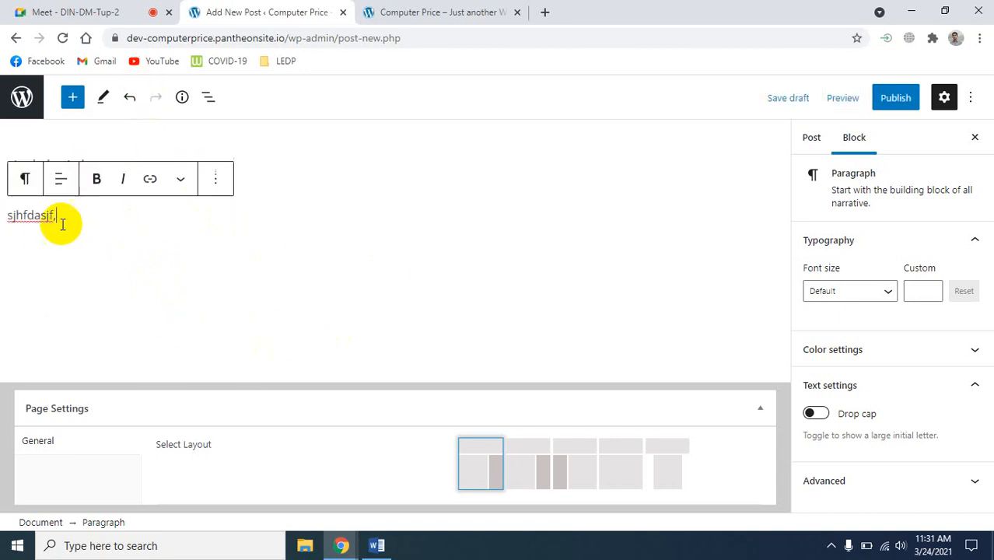
click(215, 181)
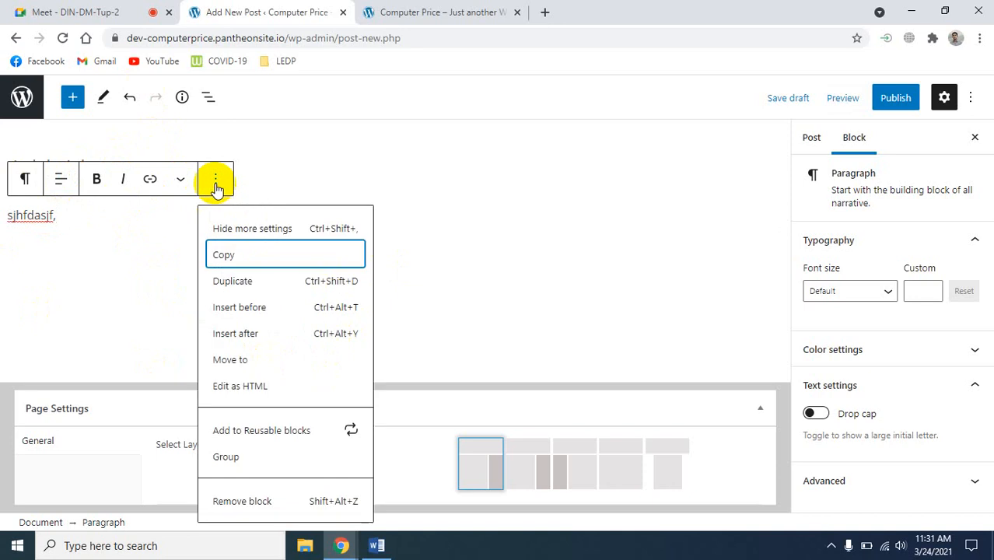
click(133, 215)
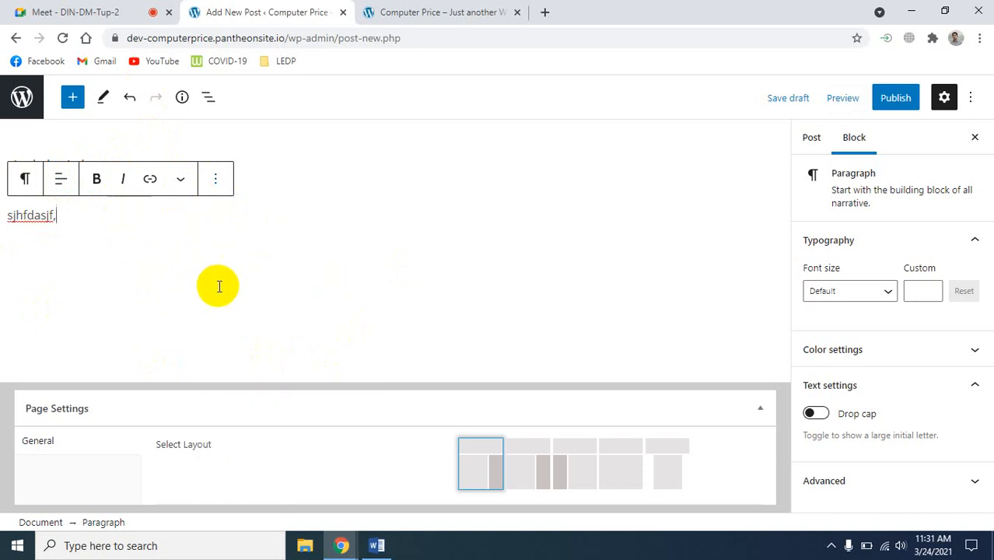
drag(89, 222, 2, 221)
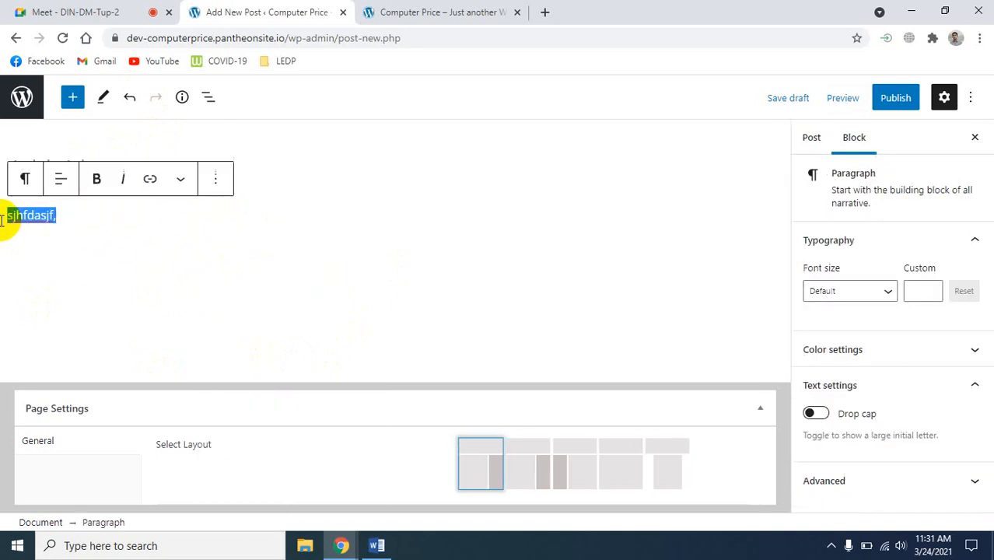
key(BackSpace)
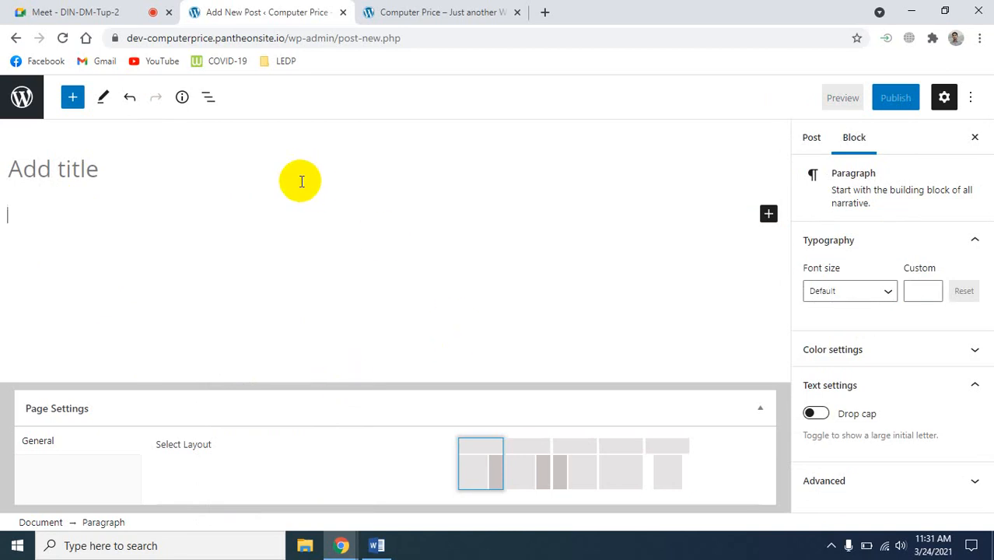
- Leave the block editor without saving the new post and return to the list of all posts
click(11, 104)
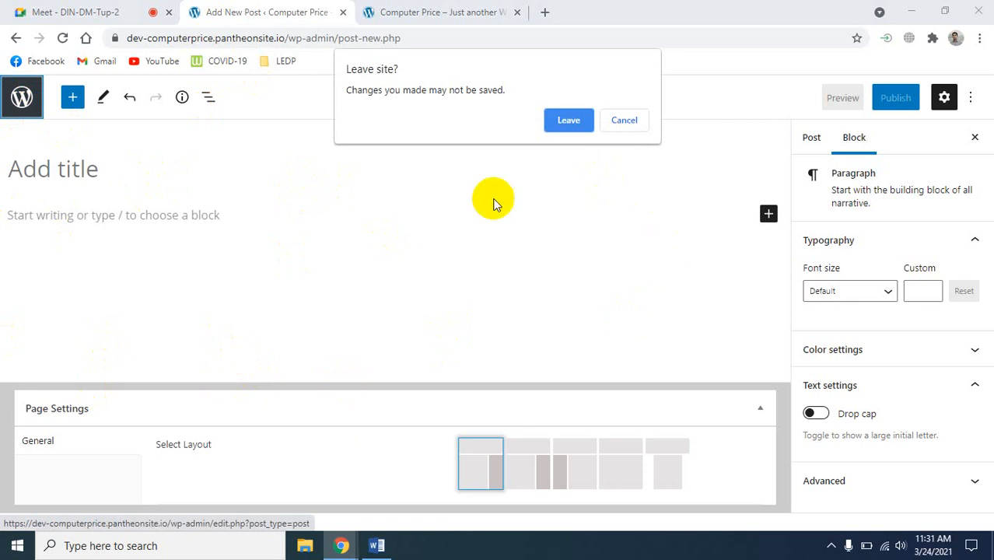
click(610, 123)
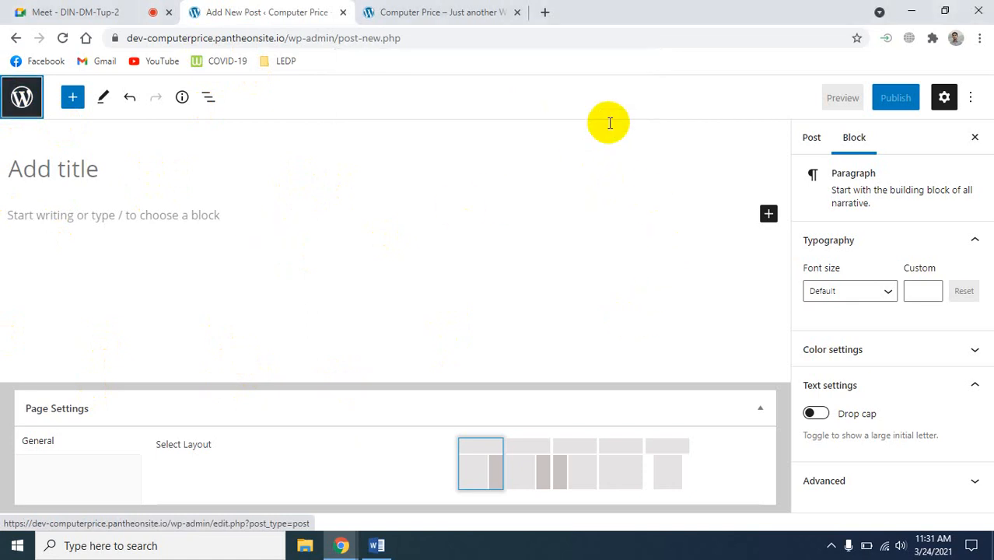
click(118, 213)
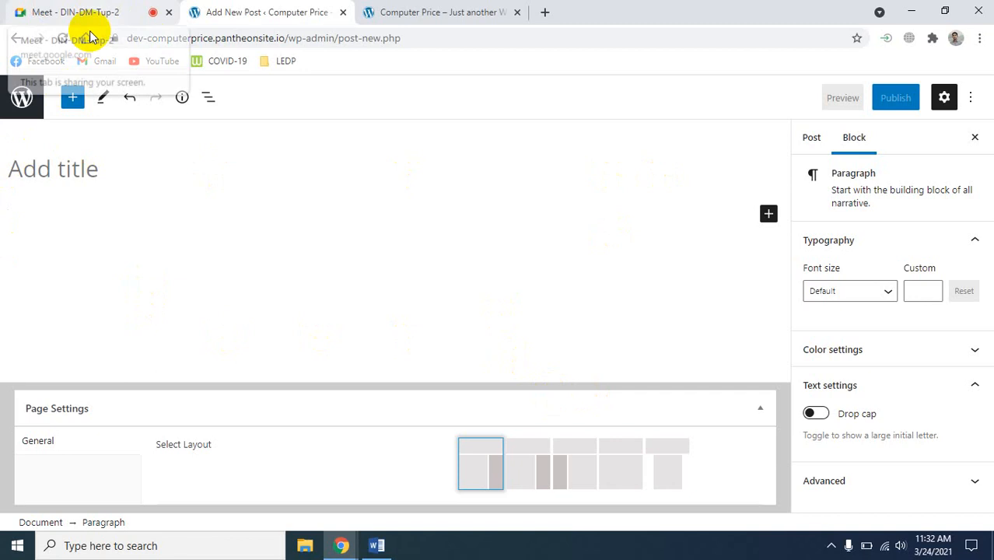
click(22, 95)
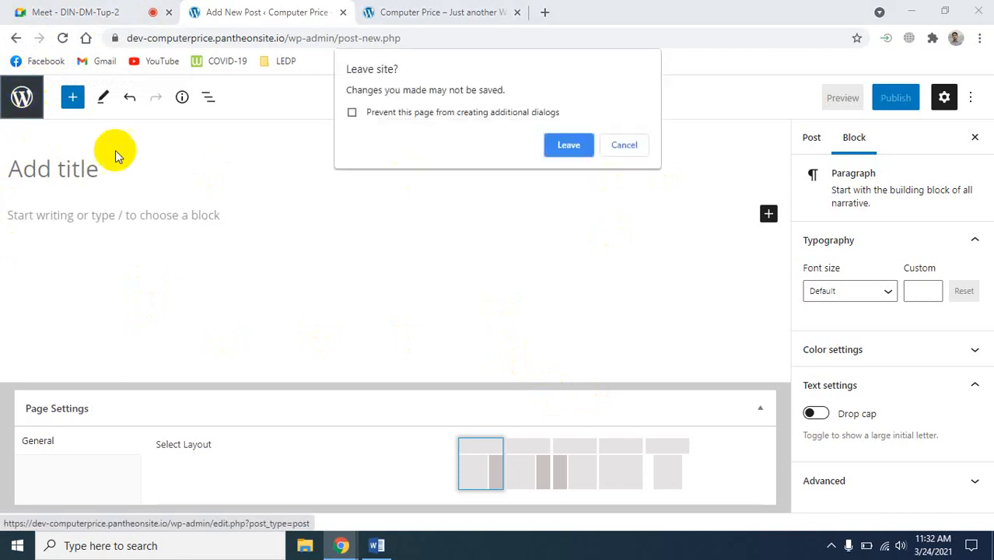
click(559, 144)
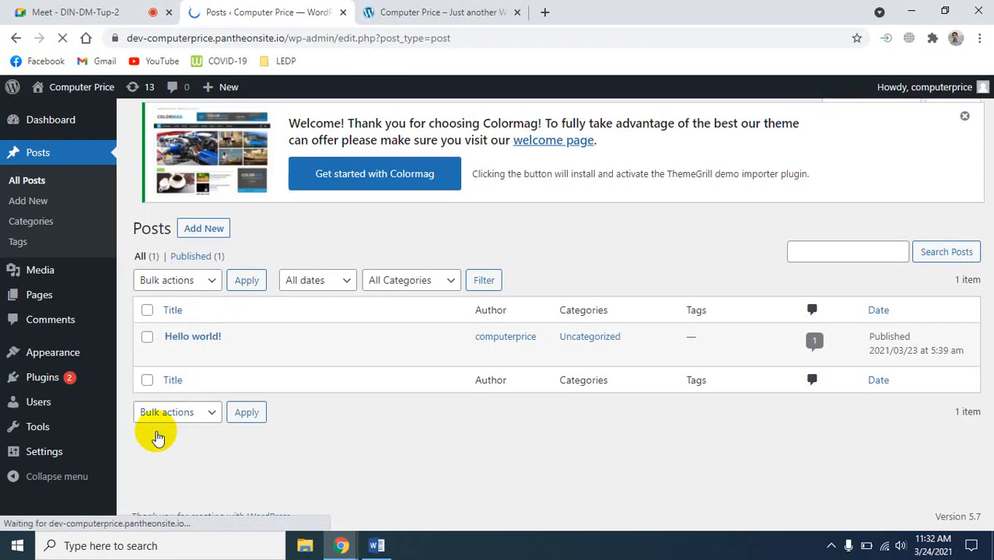
- Go to the page for adding plugins and install the Classic Editor plugin
mouse_move(47, 389)
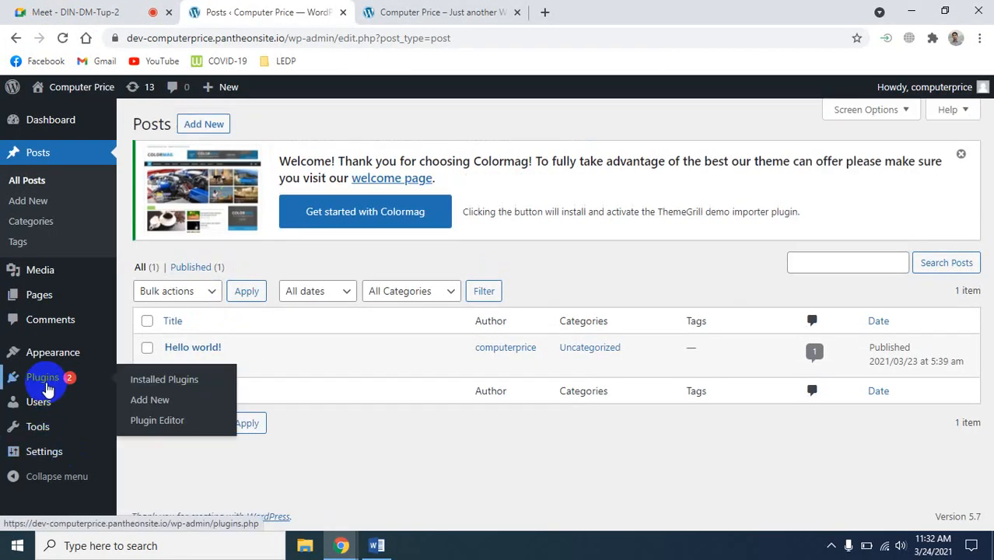
click(173, 385)
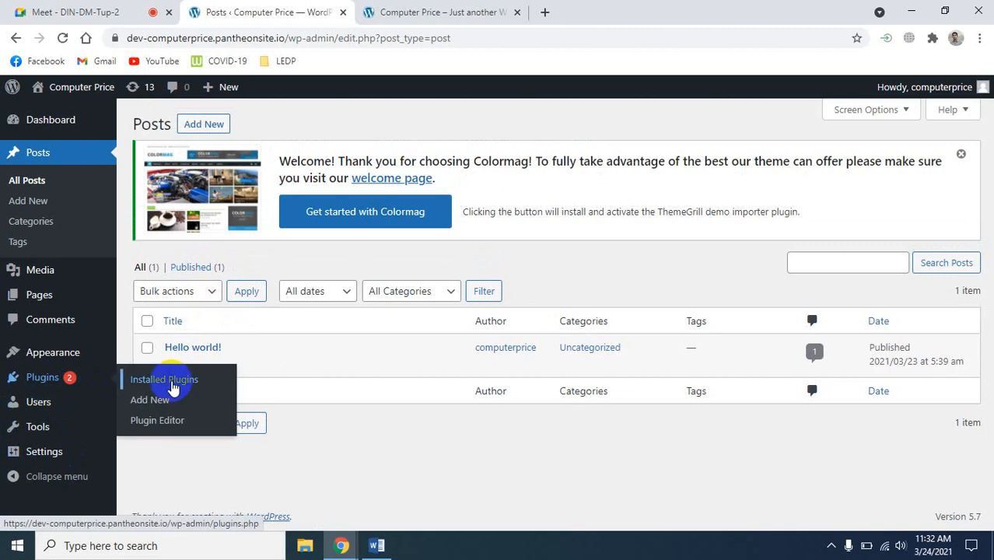
click(157, 405)
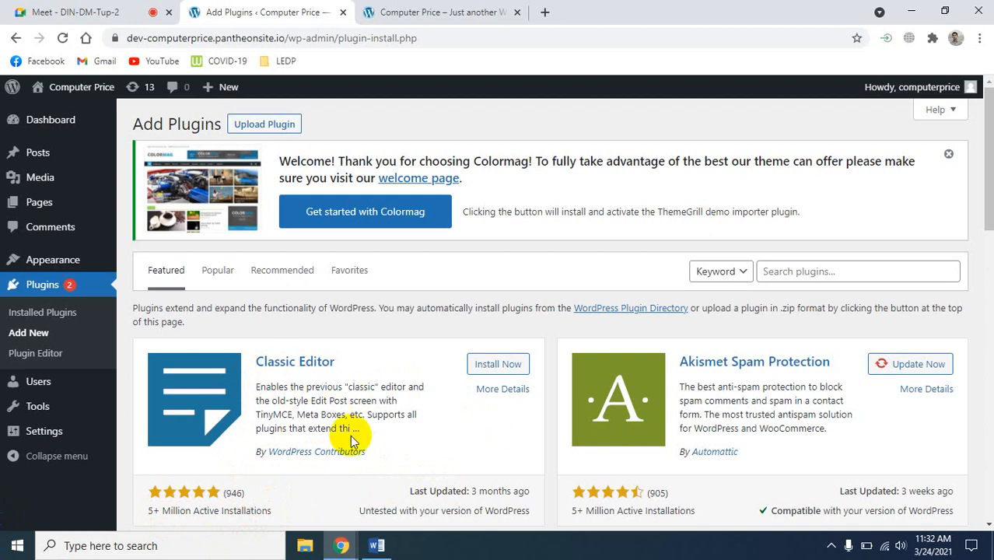
click(500, 371)
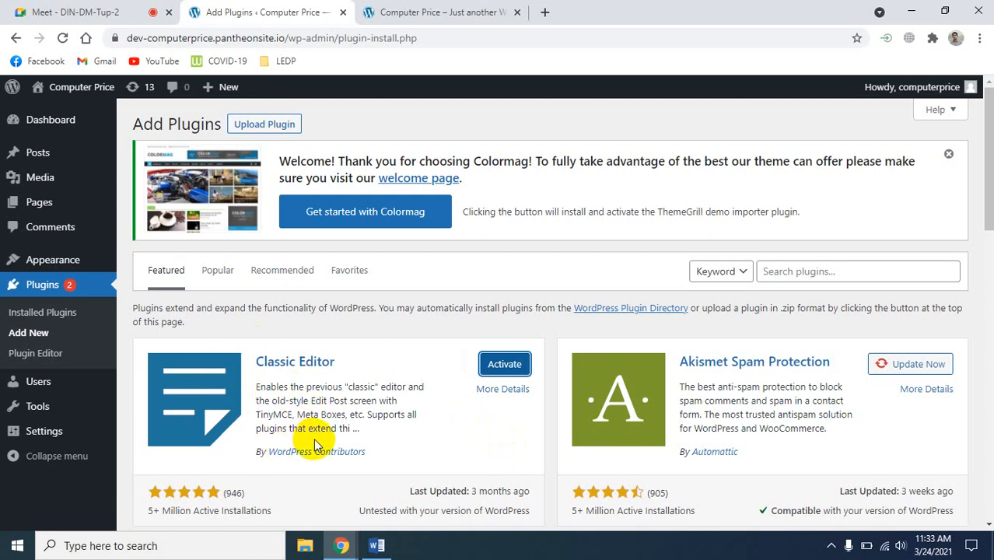
- Search the plugins for Classic Editor and activate that plugin
click(862, 271)
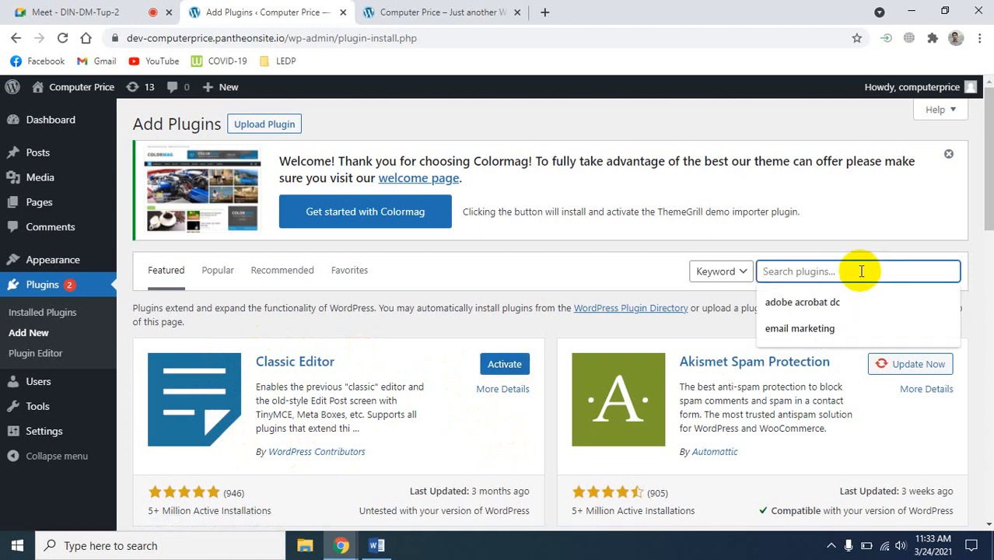
text(Classic)
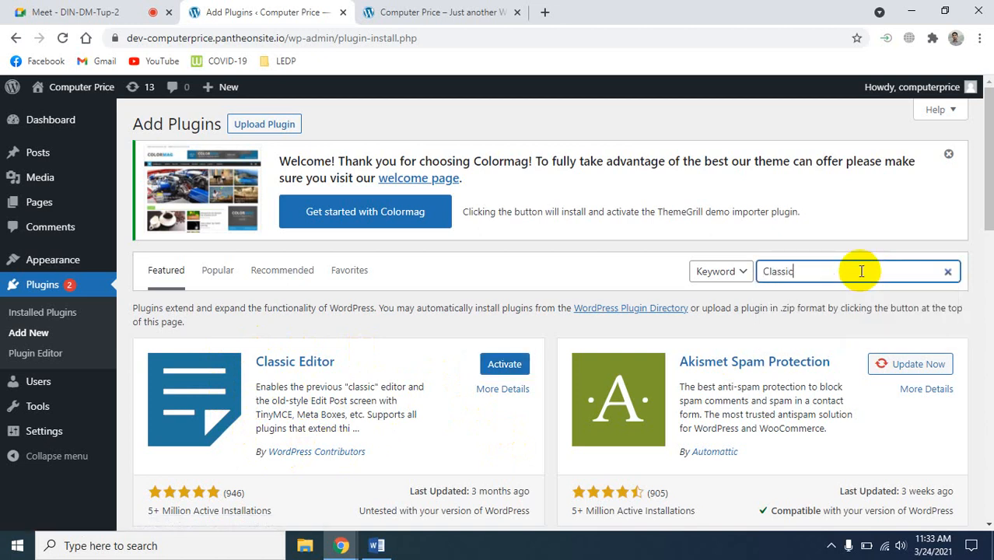
text( Editor)
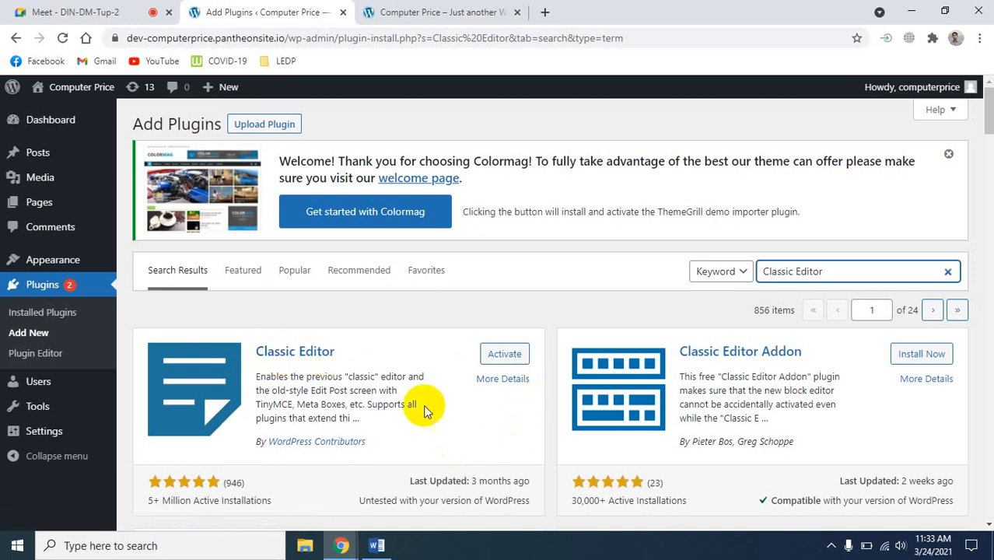
click(504, 355)
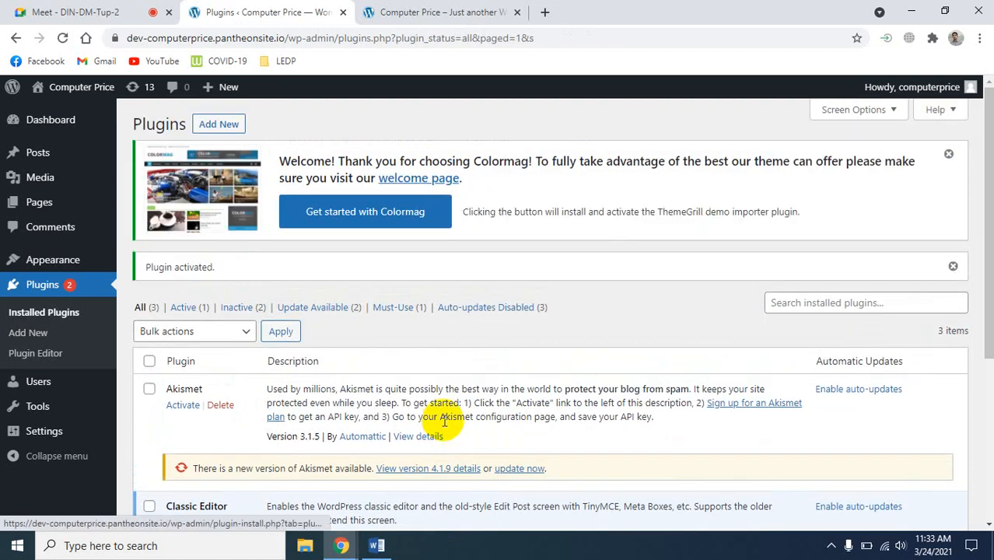
- Open the Computer Price dashboard in a separate browser tab and start a new post there
click(397, 10)
click(262, 11)
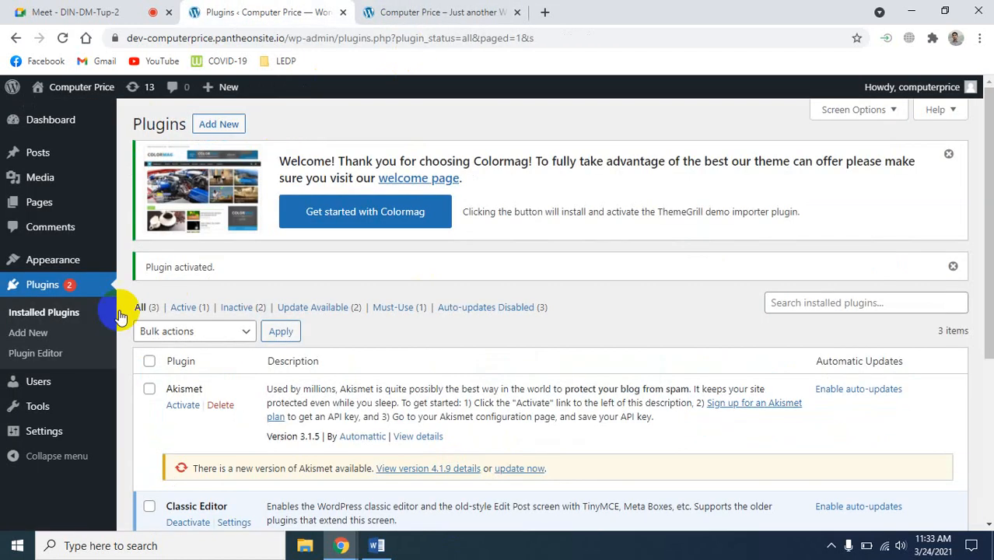
right_click(54, 121)
click(78, 129)
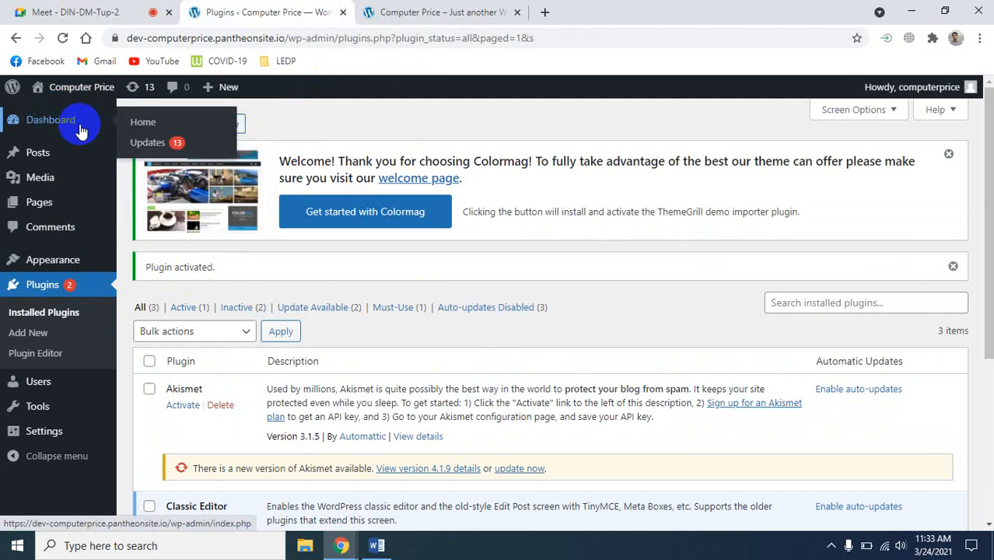
click(388, 10)
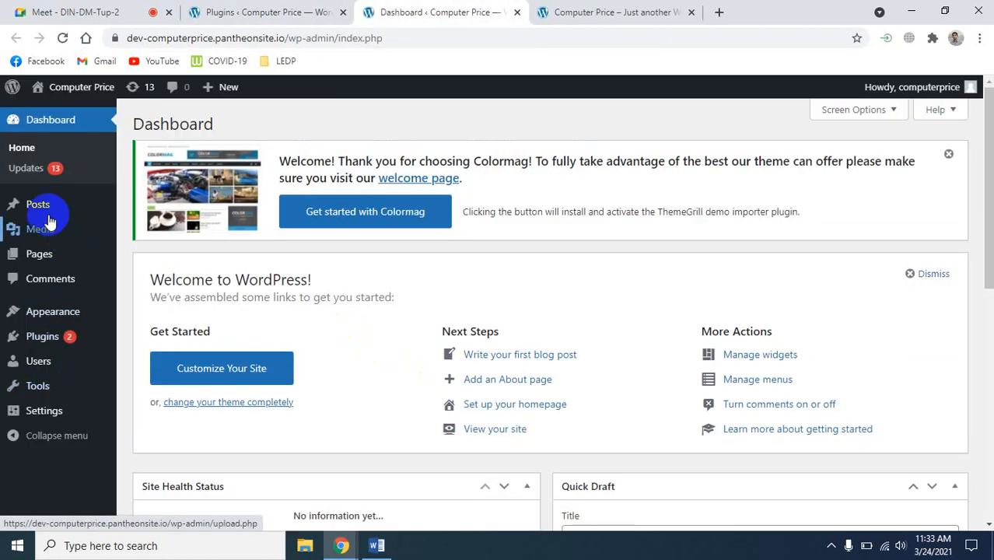
mouse_move(44, 210)
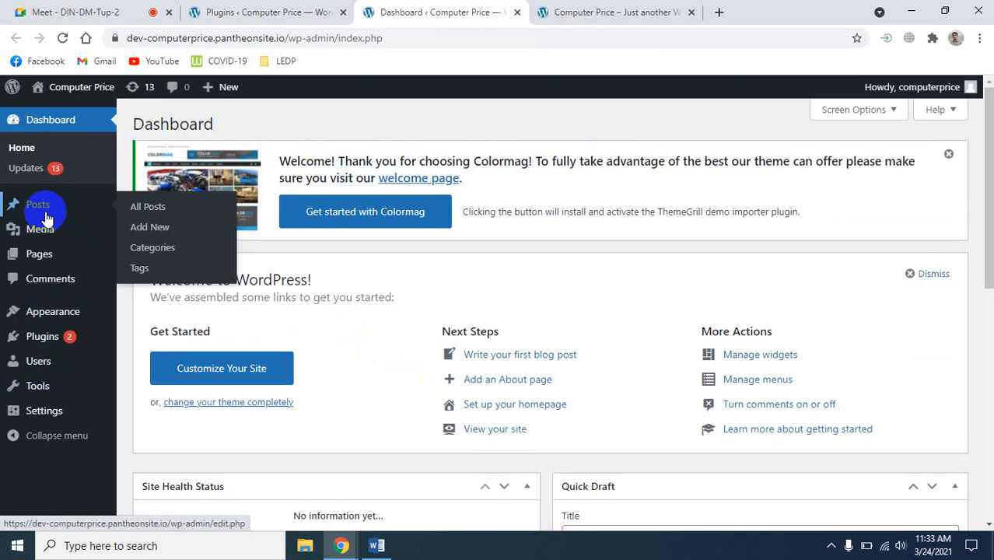
click(138, 225)
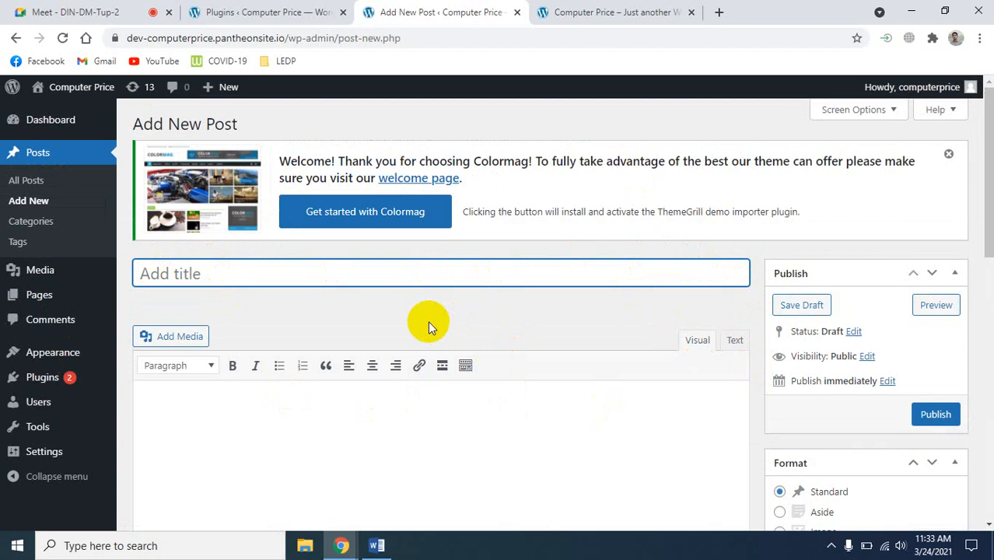
- Examine the classic editor's paragraph and heading formats, page layout settings, post formats and categories
click(208, 368)
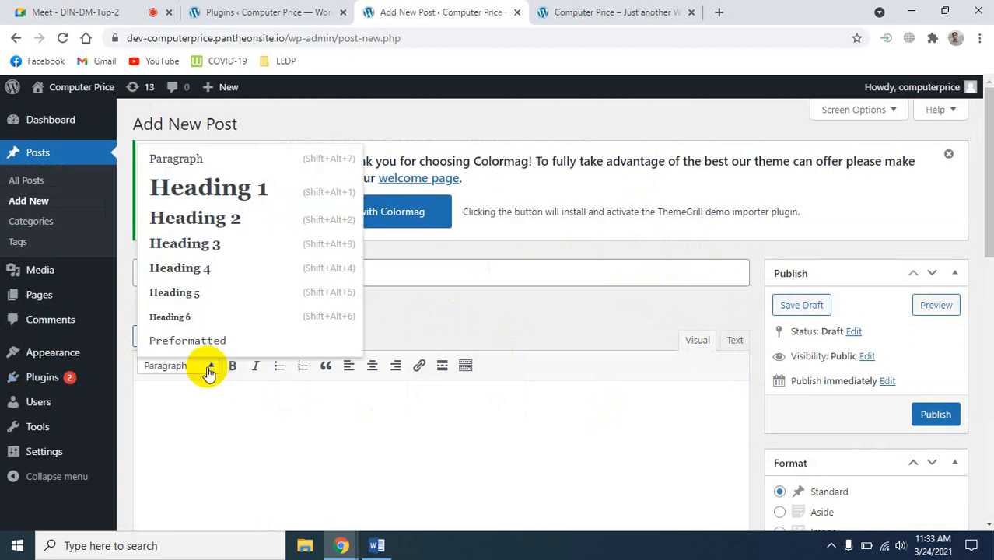
click(424, 338)
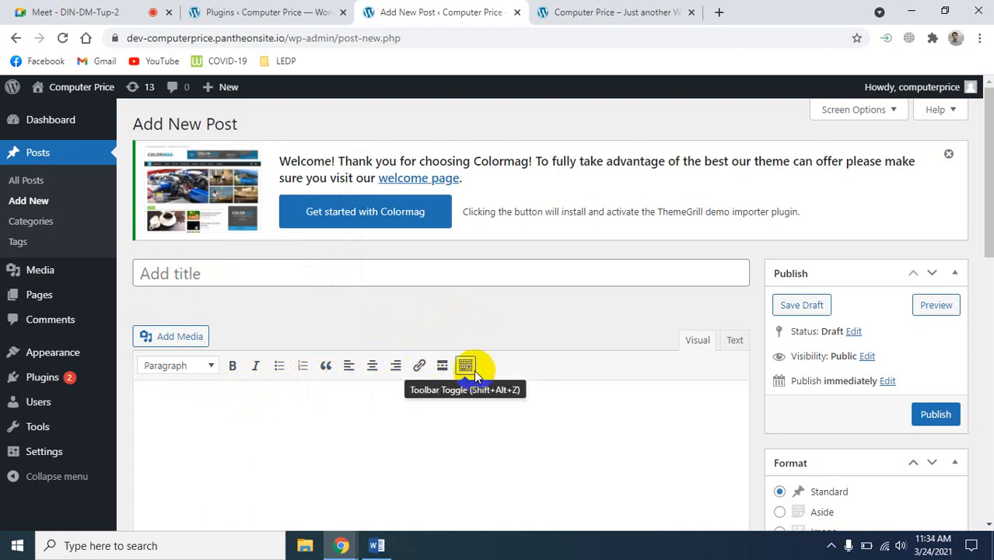
scroll(532, 414, down, 5)
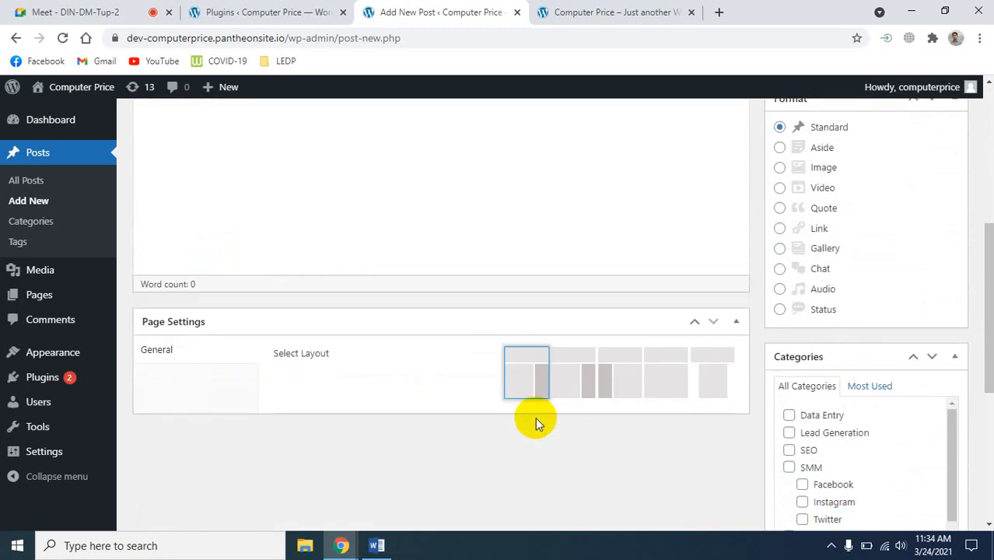
scroll(535, 417, up, 5)
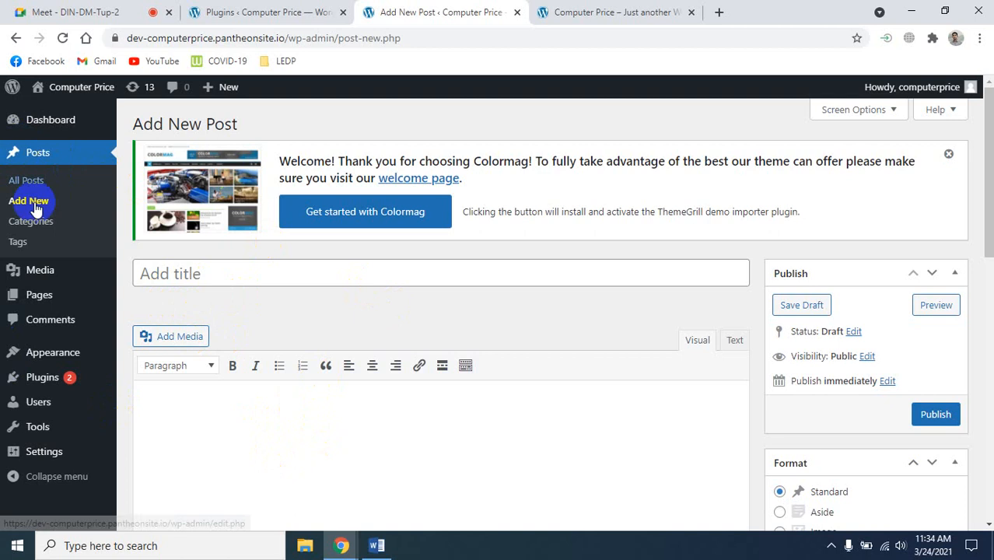
- Search the plugins to add for Wpupper and install WPUpper Share Buttons
click(61, 378)
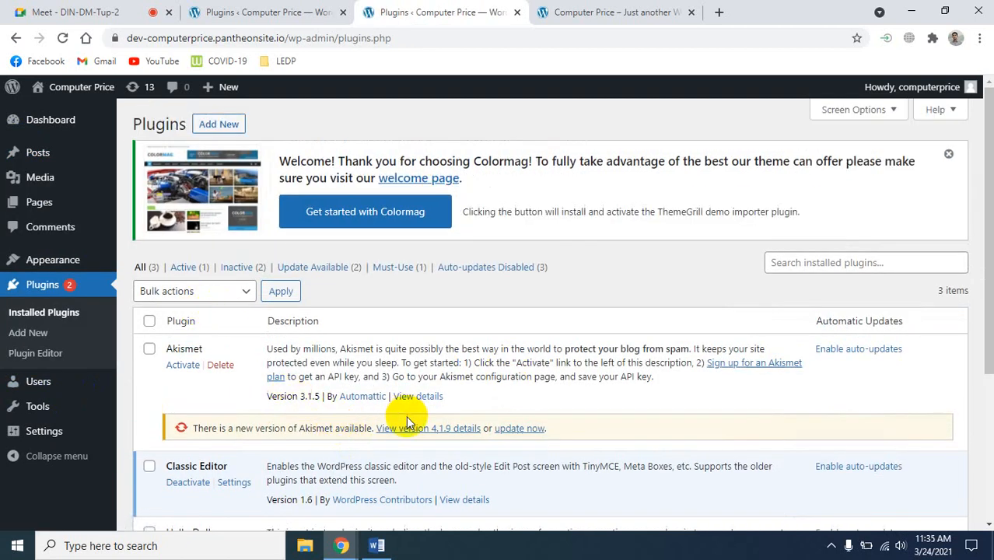
click(221, 125)
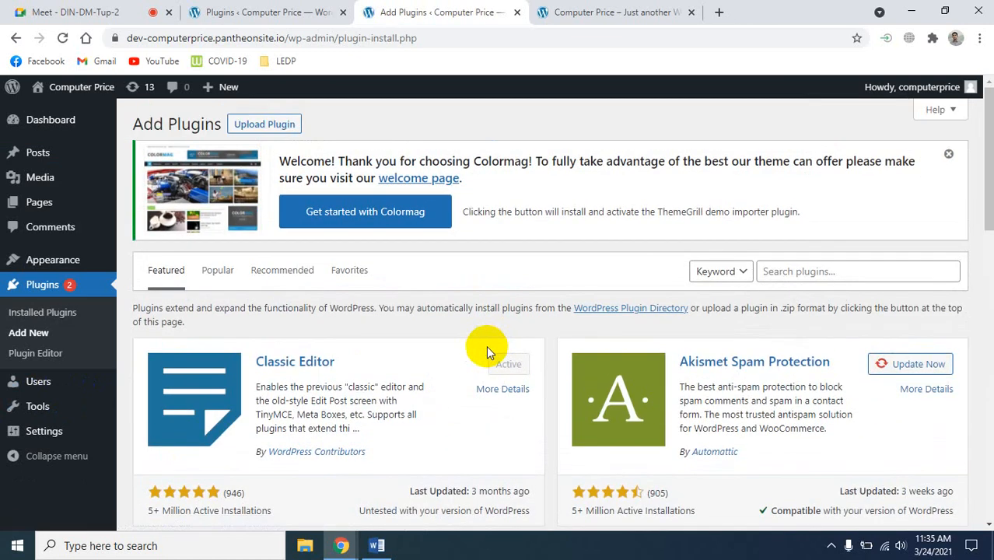
click(769, 271)
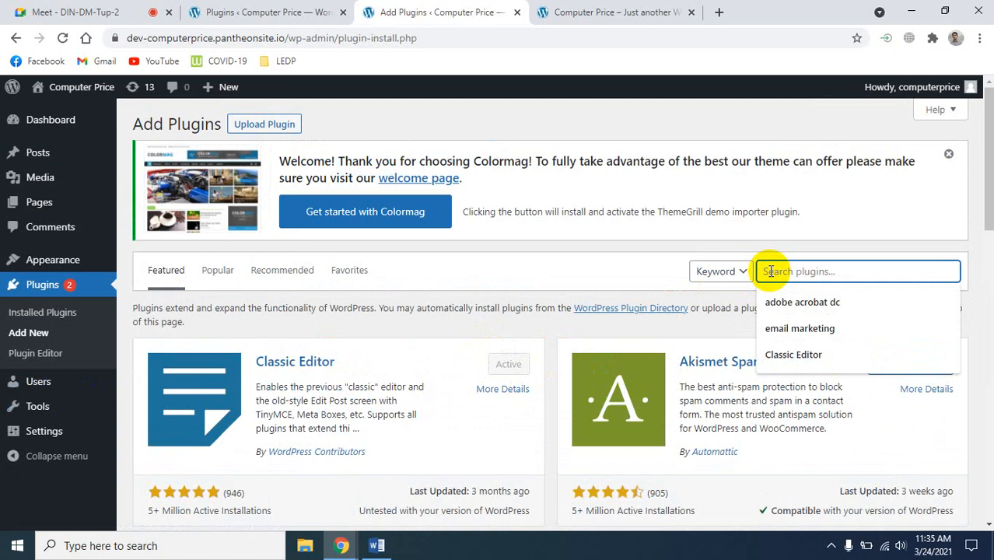
text(Wpupper)
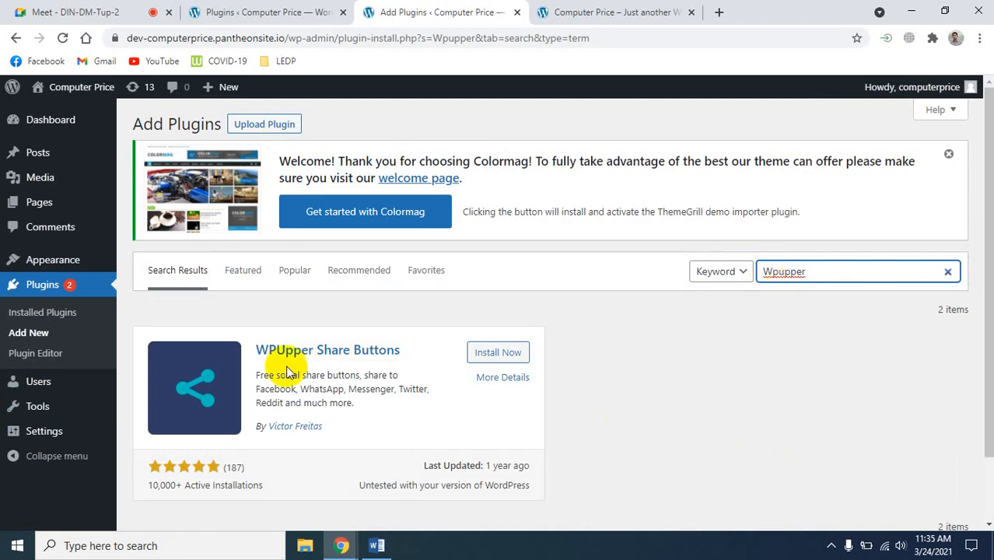
click(478, 360)
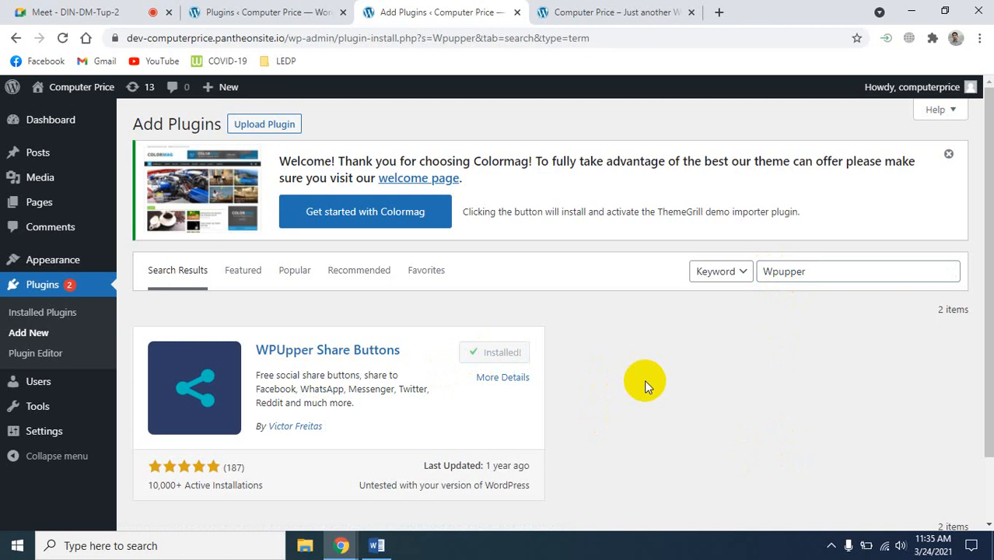
- Check the Computer Price home page and activate the installed WPUpper Share Buttons plugin
click(575, 11)
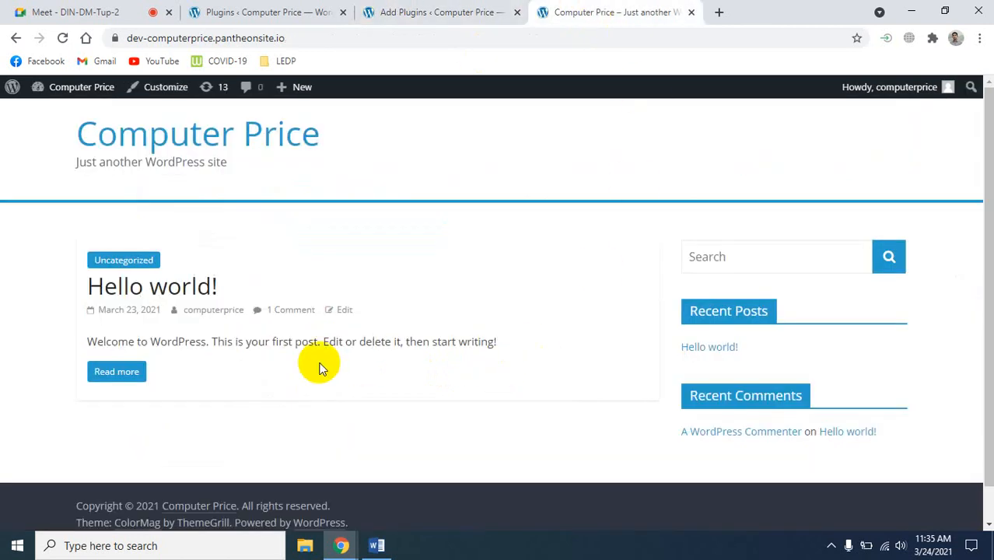
scroll(532, 372, down, 2)
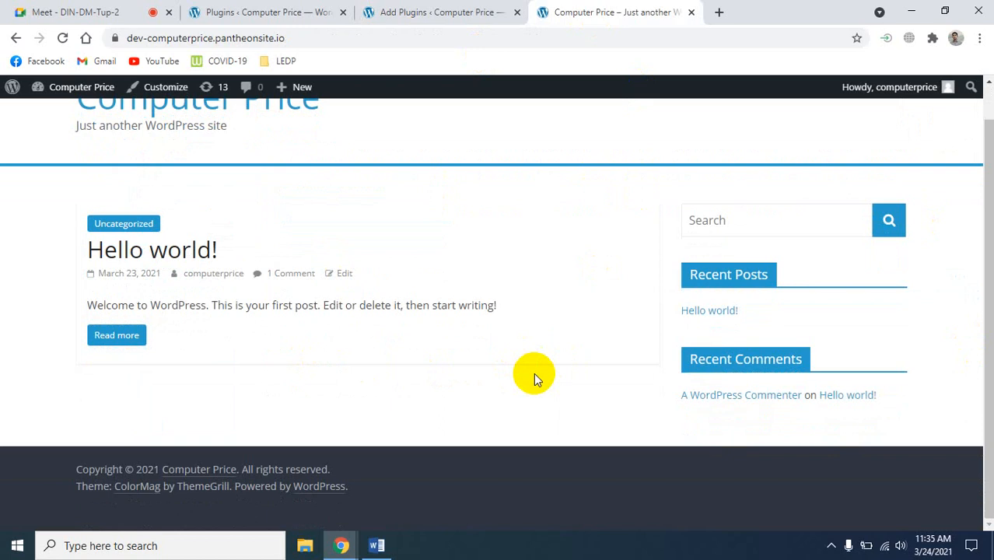
scroll(533, 373, up, 2)
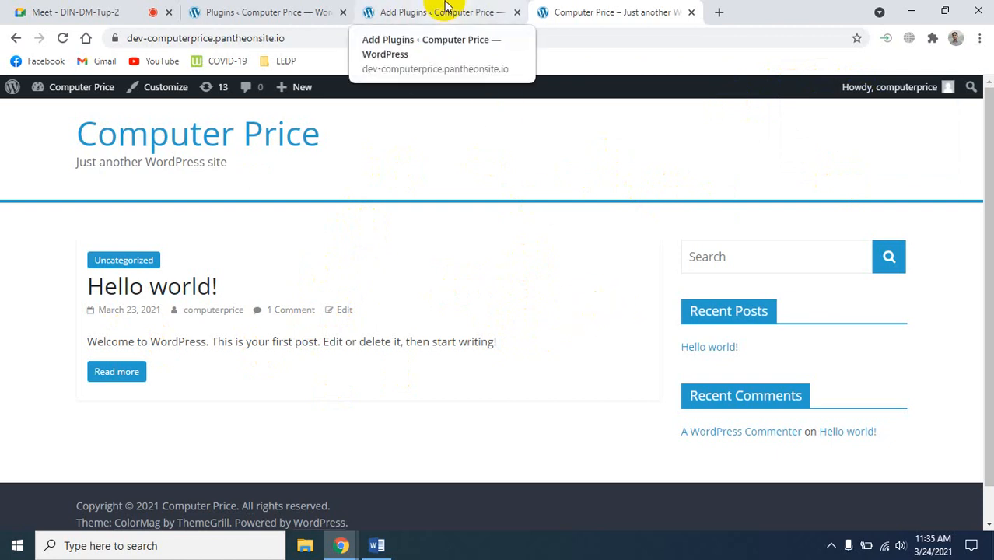
click(148, 12)
click(249, 11)
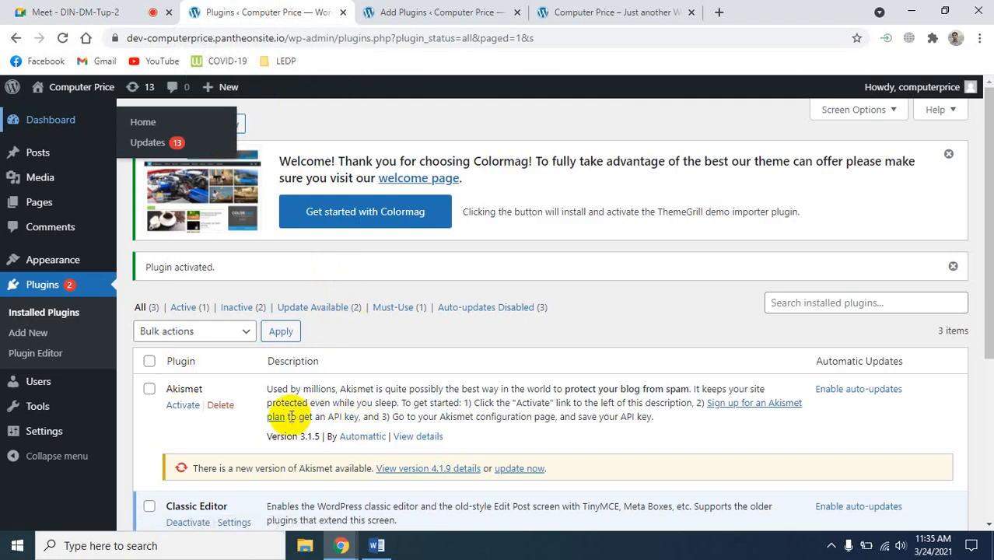
click(440, 12)
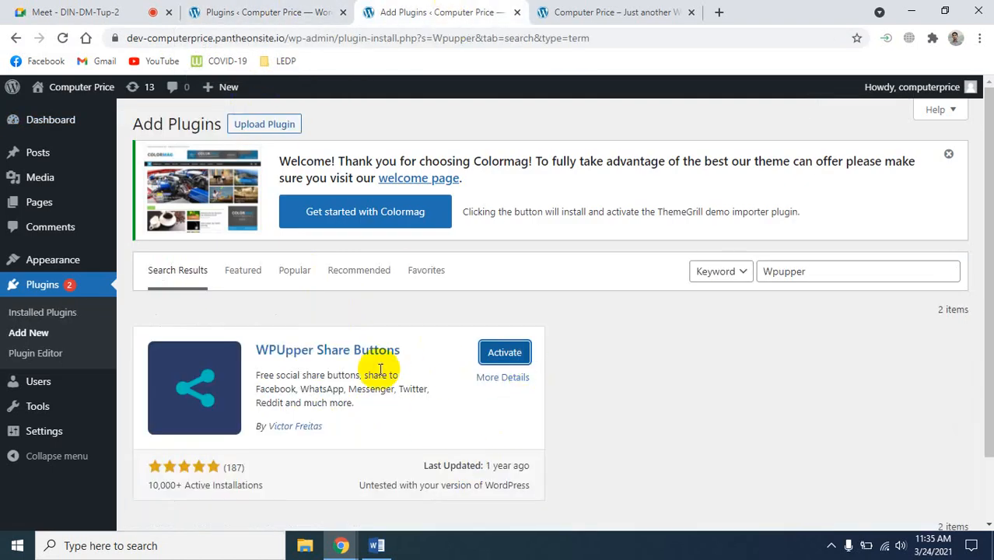
click(498, 358)
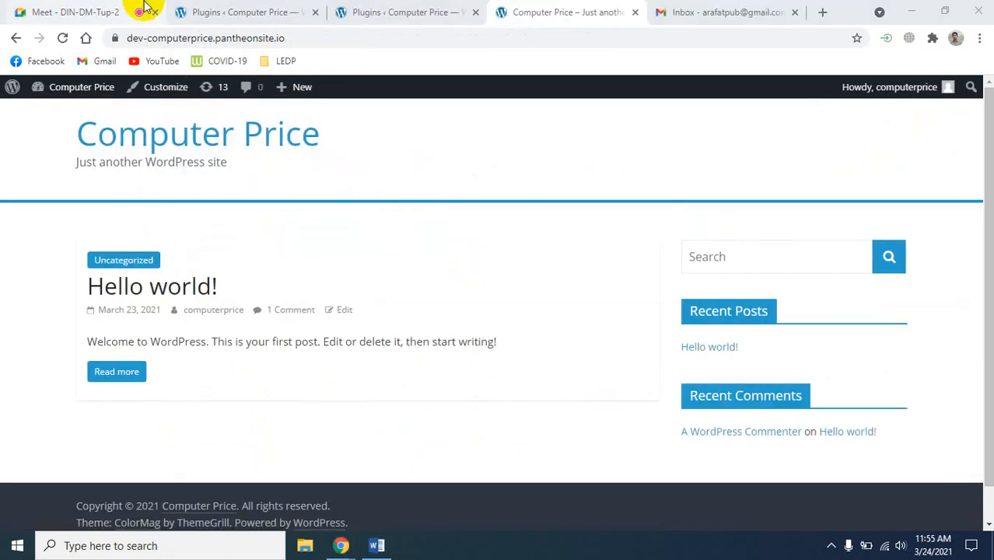
- Reload the Computer Price home page and review the installed plugins list down to WPUpper Share Buttons
click(63, 38)
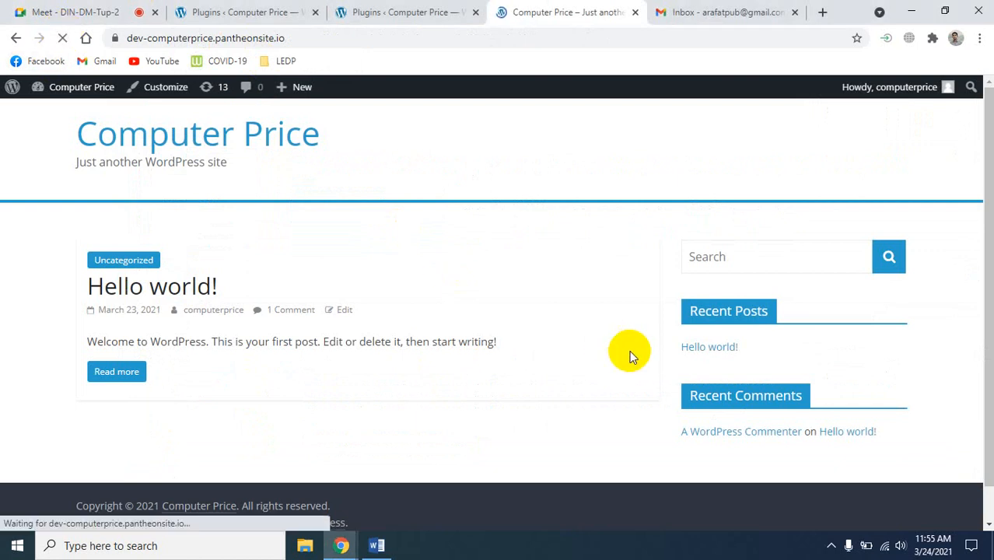
scroll(557, 366, down, 1)
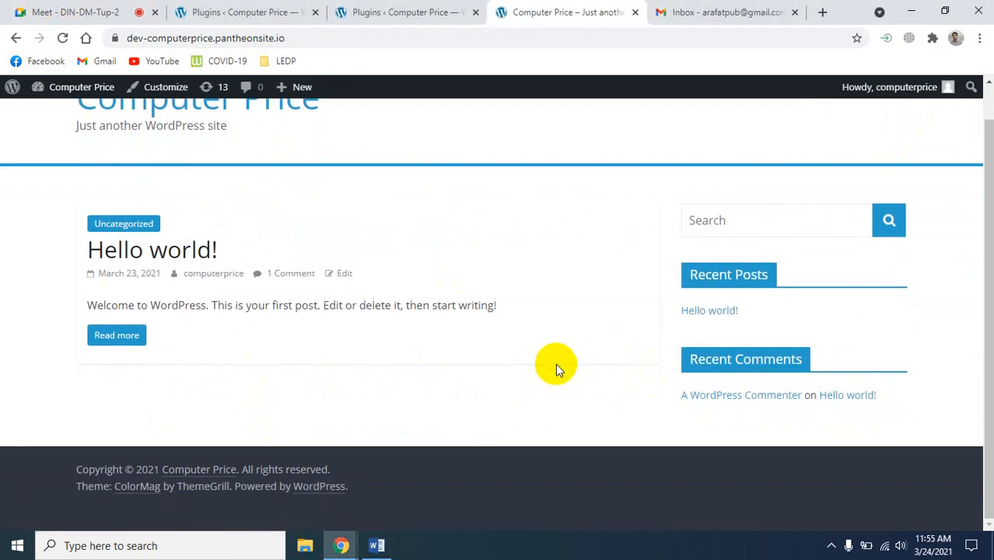
scroll(557, 367, up, 1)
click(276, 11)
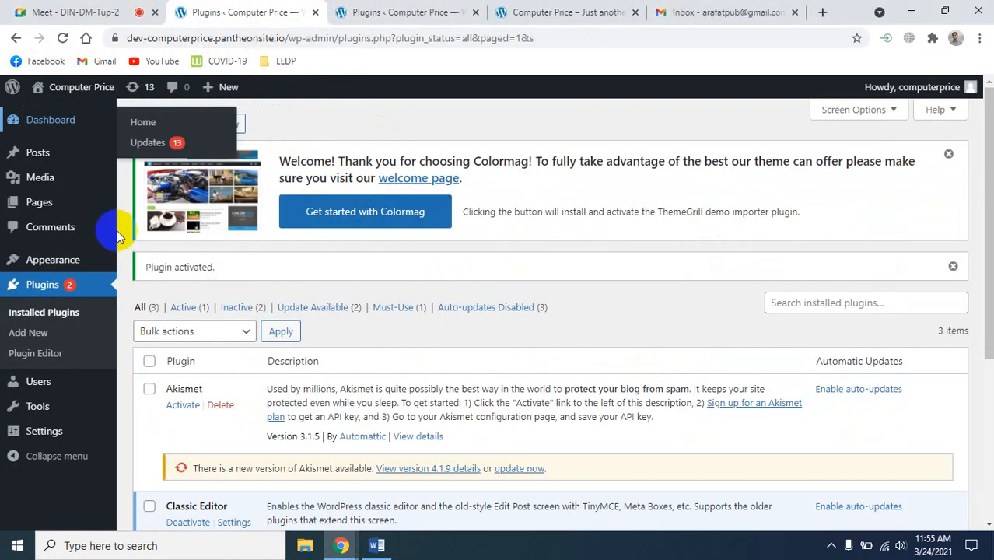
click(11, 286)
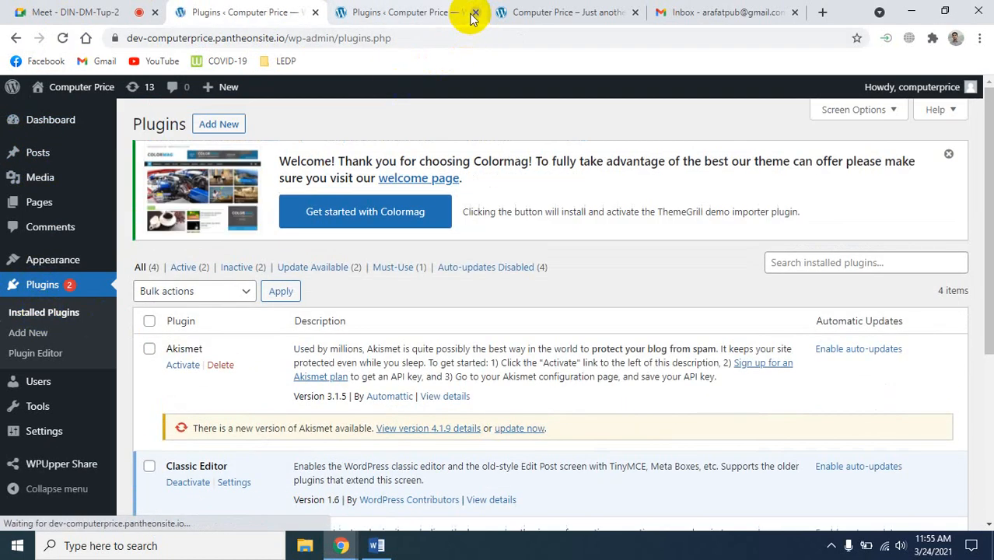
scroll(459, 360, down, 3)
scroll(194, 404, down, 2)
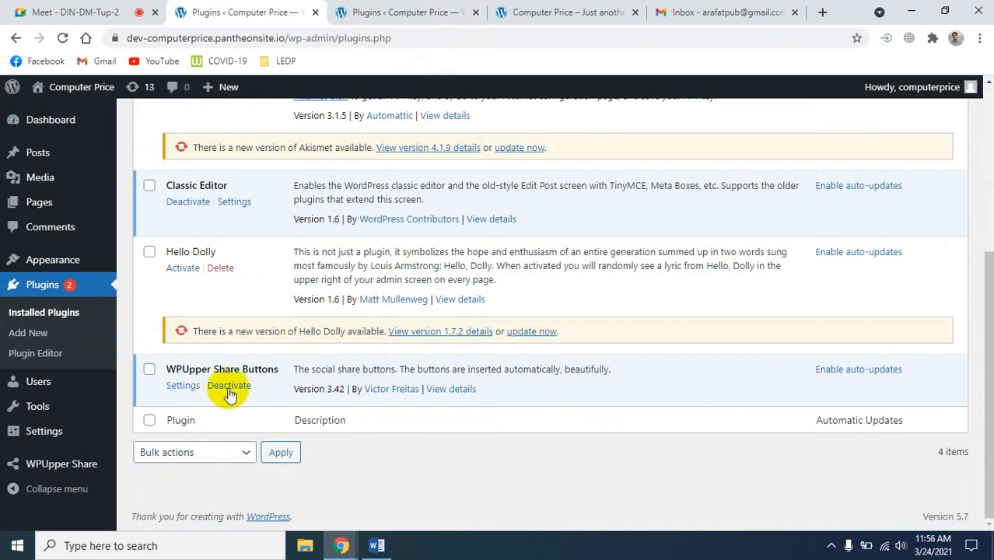
- Reload the home page again, look it over for share buttons, and open the Hello world! post
click(605, 7)
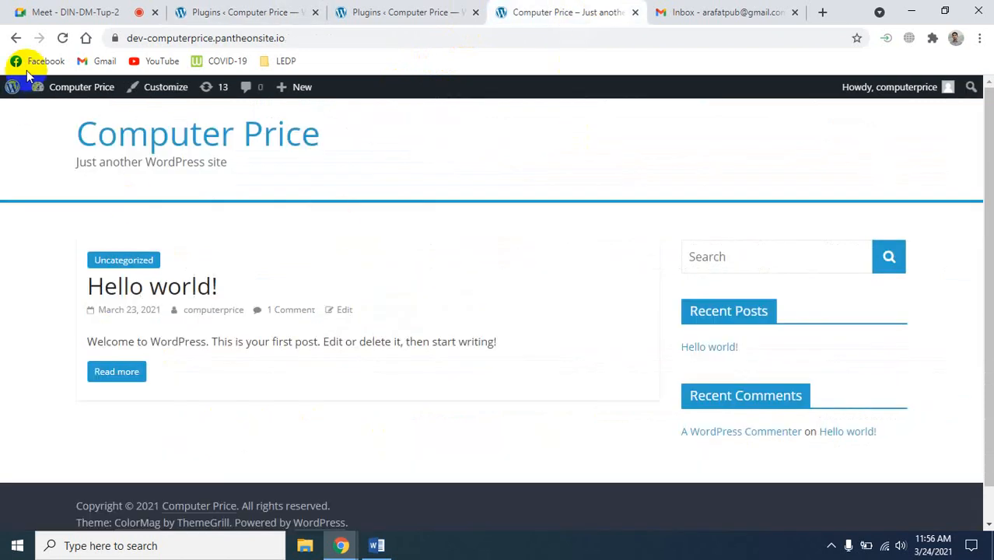
click(62, 38)
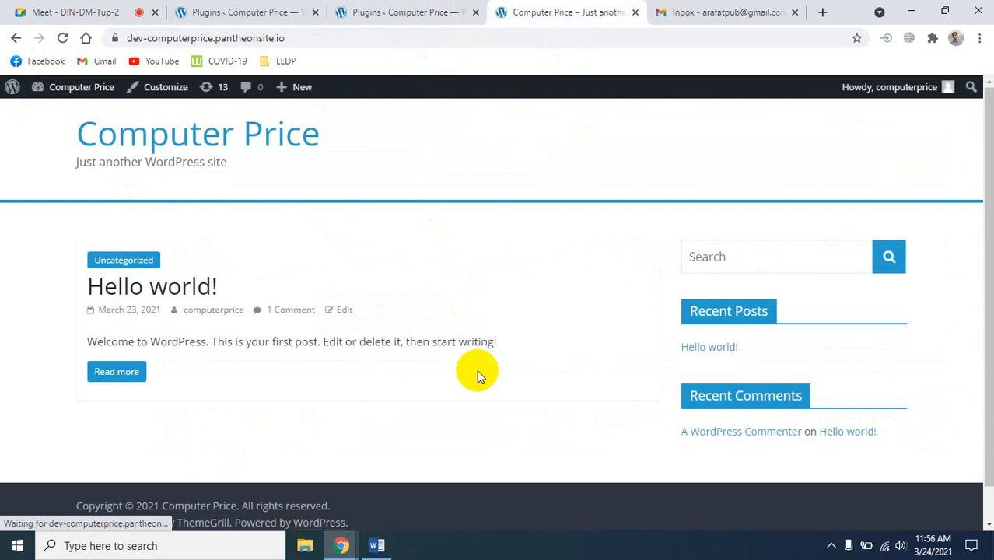
scroll(476, 370, down, 1)
scroll(479, 376, up, 1)
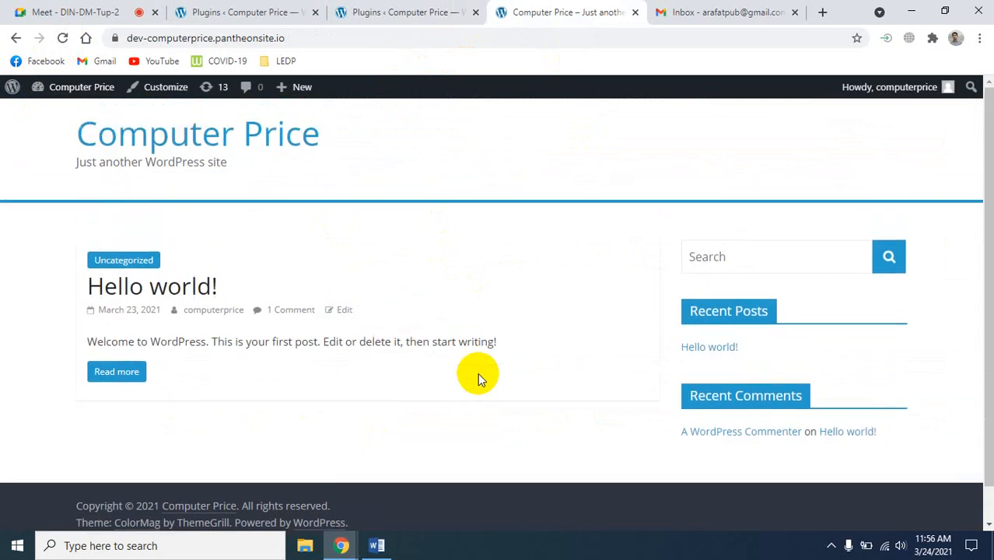
scroll(478, 377, down, 1)
scroll(479, 378, up, 1)
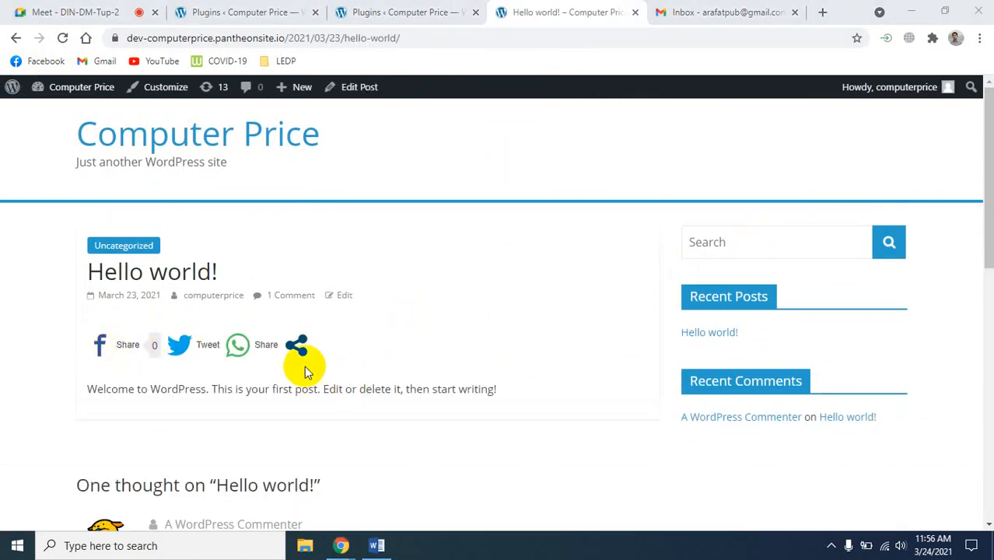
- Examine the share buttons and comment section of the Hello world! post and return to the home page
scroll(304, 381, down, 5)
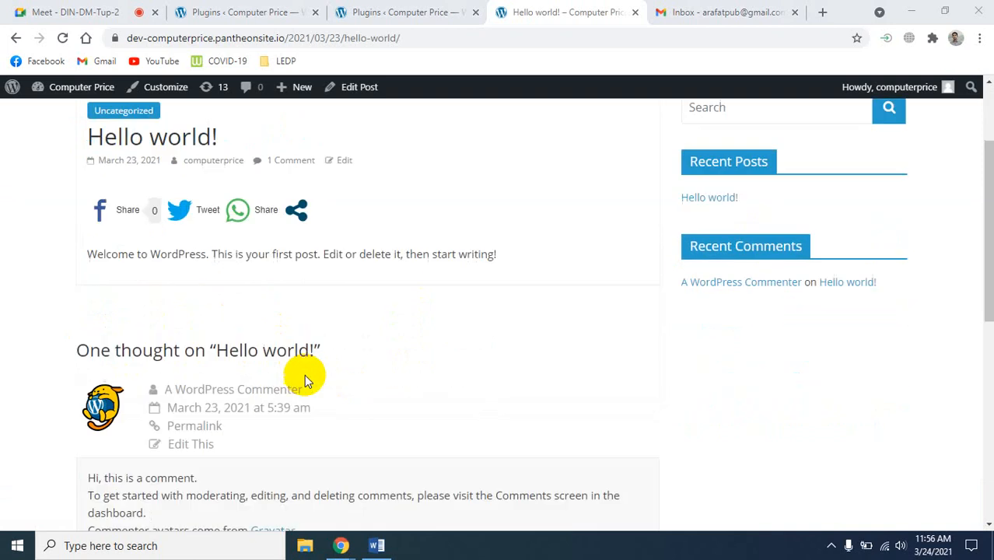
scroll(304, 381, up, 4)
scroll(304, 381, up, 2)
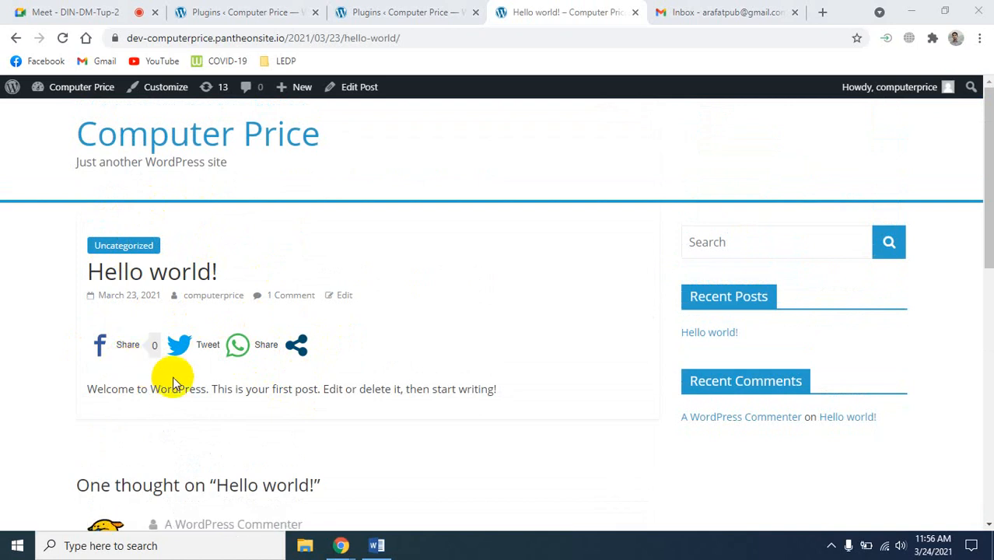
scroll(253, 396, down, 5)
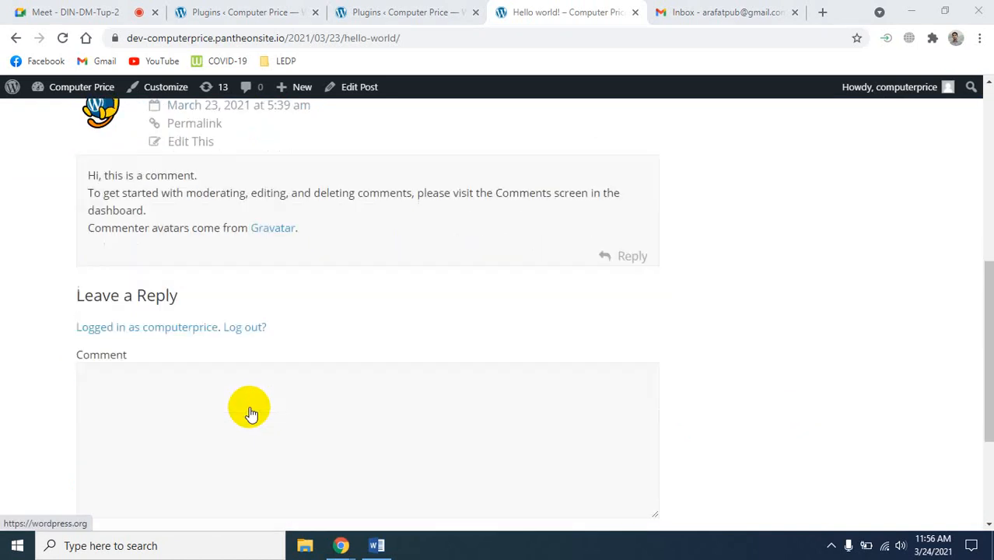
scroll(251, 414, down, 2)
scroll(257, 420, up, 10)
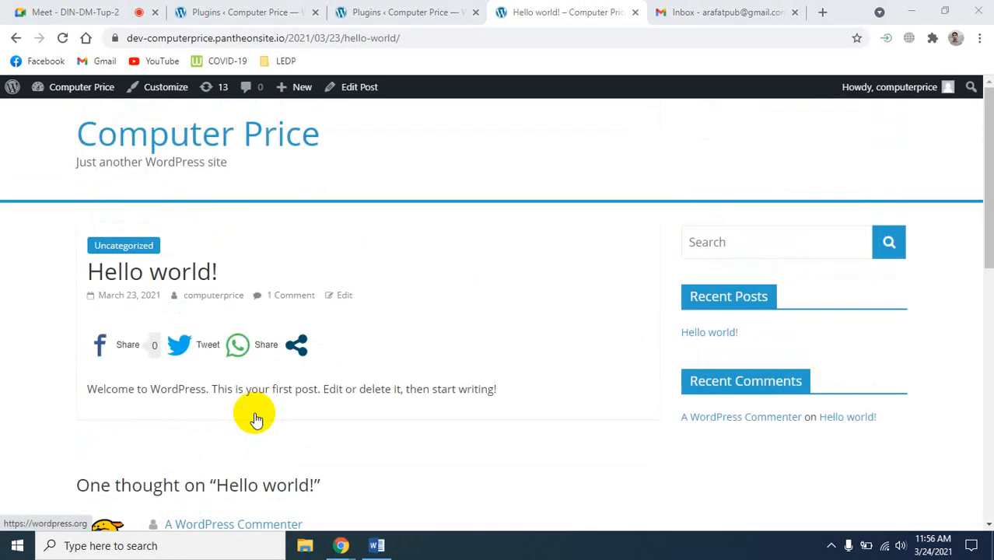
click(173, 148)
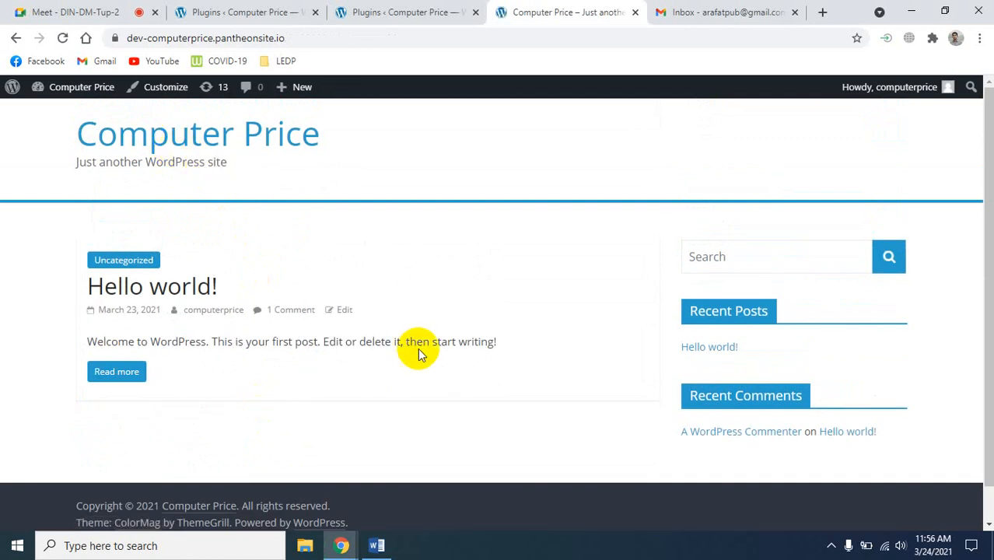
- Open the menu management page for the Computer Price site in the dashboard
click(223, 11)
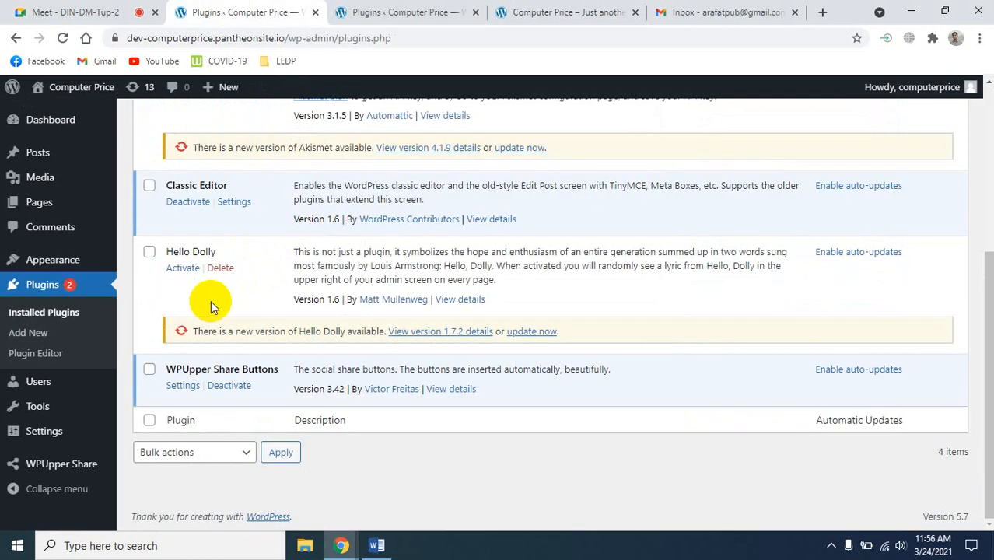
click(43, 335)
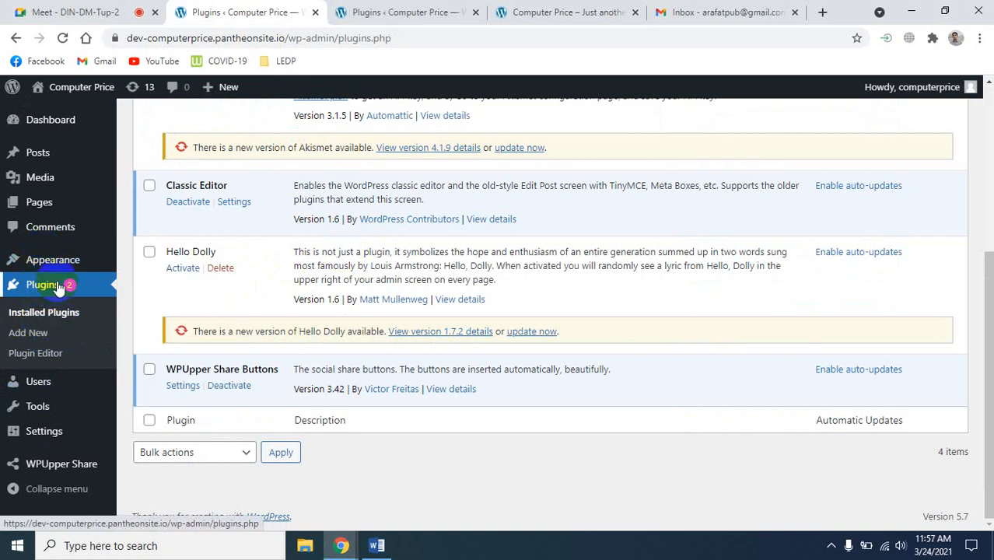
click(155, 324)
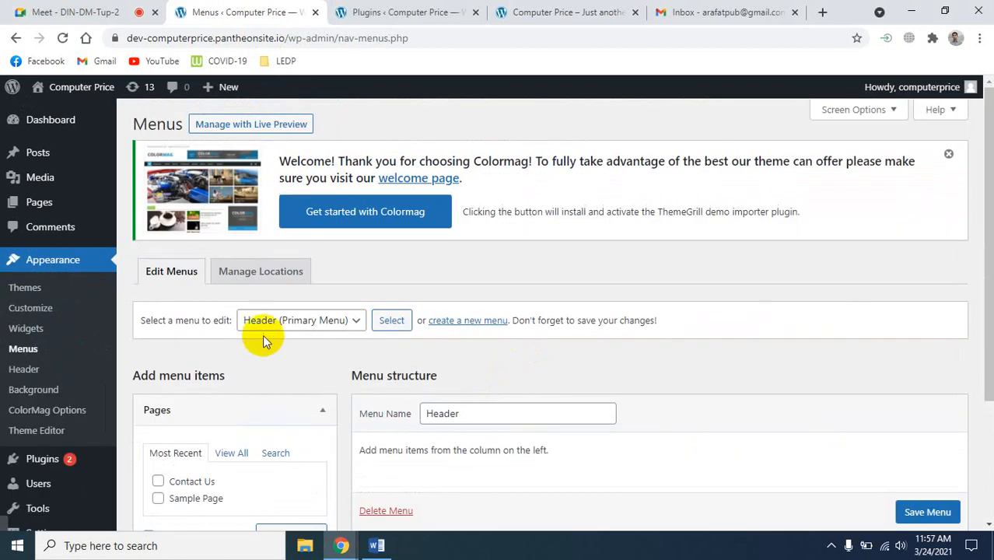
- Try to switch the menu being edited from Header to Menu 1 and save the menu
click(350, 324)
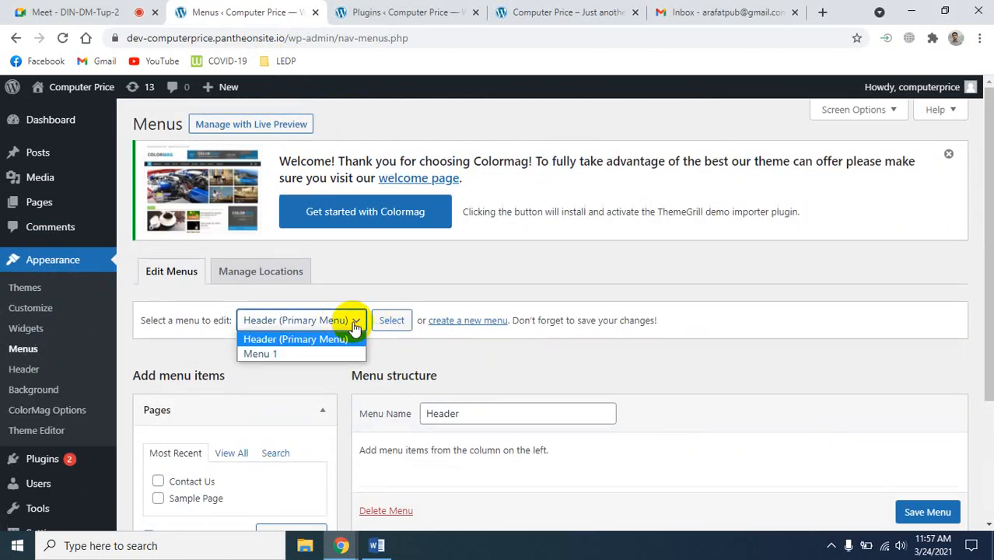
click(268, 355)
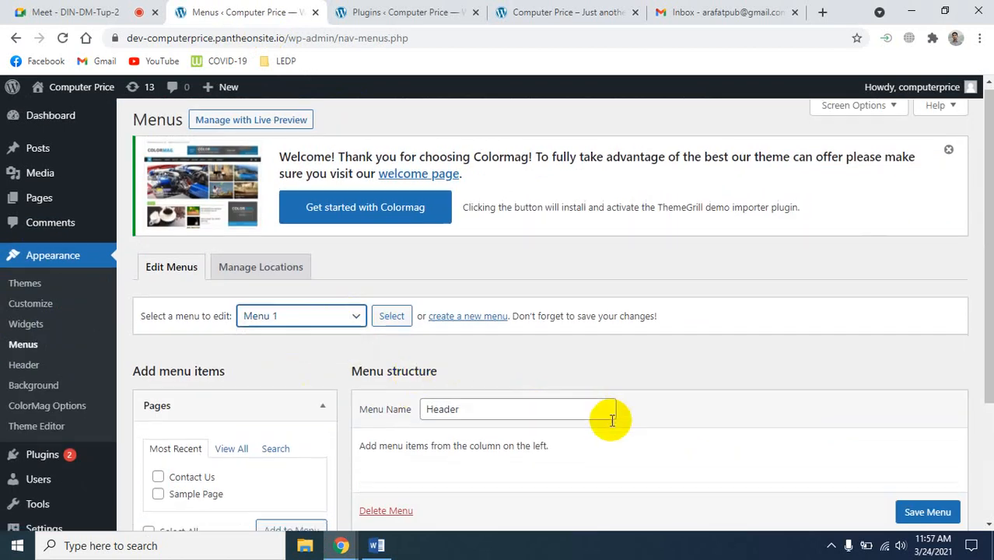
scroll(777, 424, down, 2)
click(906, 424)
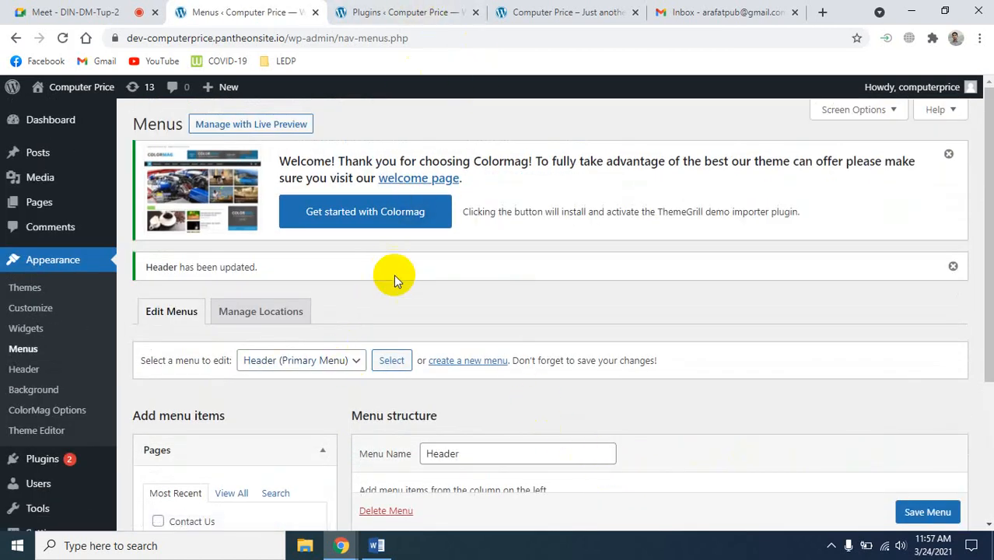
- Assign Menu 1 to the Primary Menu theme location and save the changes
click(244, 311)
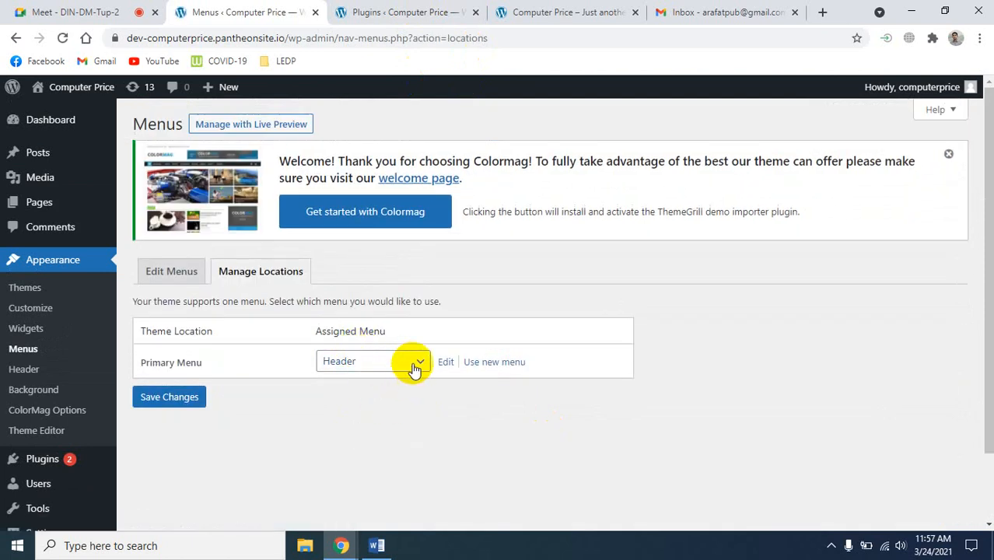
click(412, 362)
click(385, 409)
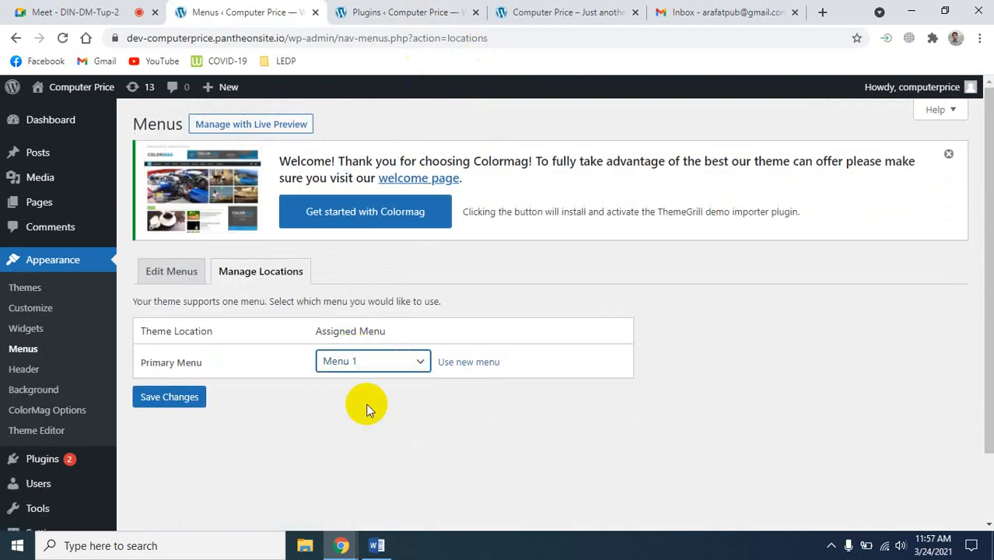
click(168, 402)
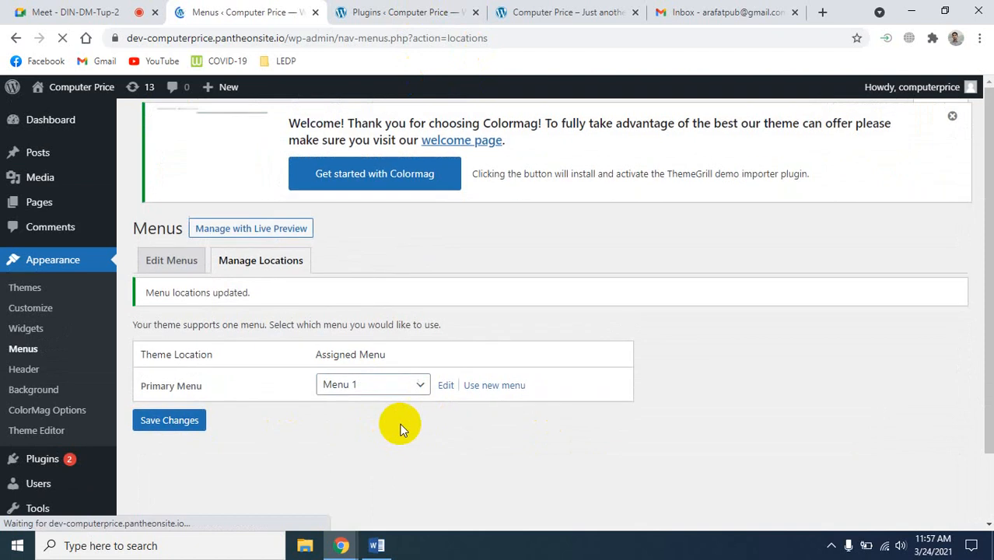
- Reload the Computer Price home page and check its navigation menu
click(400, 13)
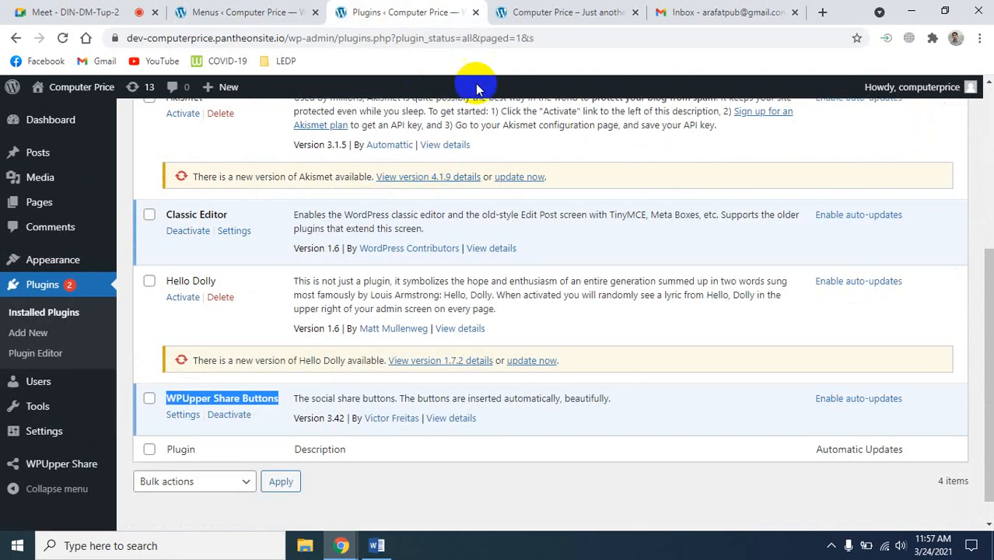
click(560, 13)
click(63, 39)
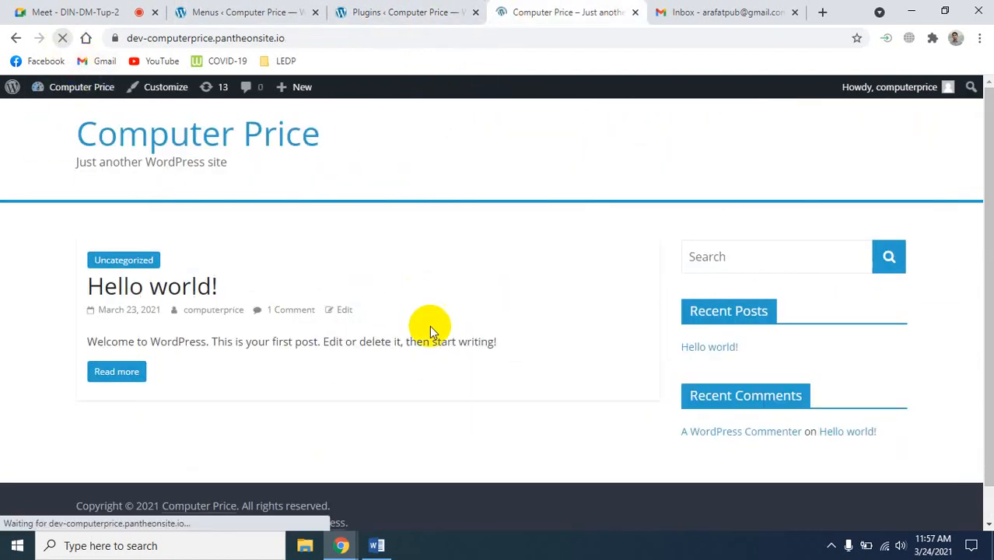
scroll(439, 359, down, 1)
scroll(438, 360, up, 1)
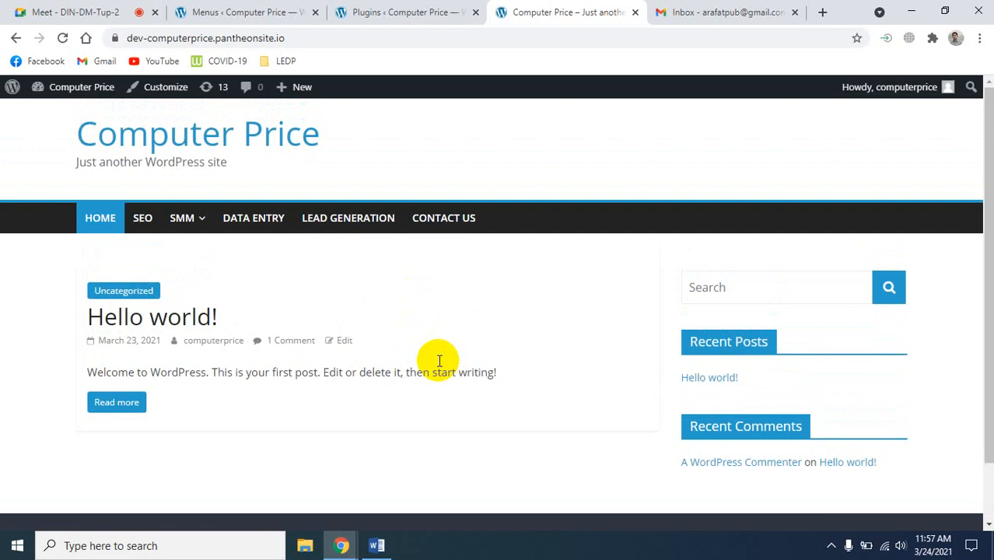
scroll(455, 356, down, 1)
scroll(465, 355, up, 1)
- Open the full Hello world! post and inspect its social share buttons
click(116, 403)
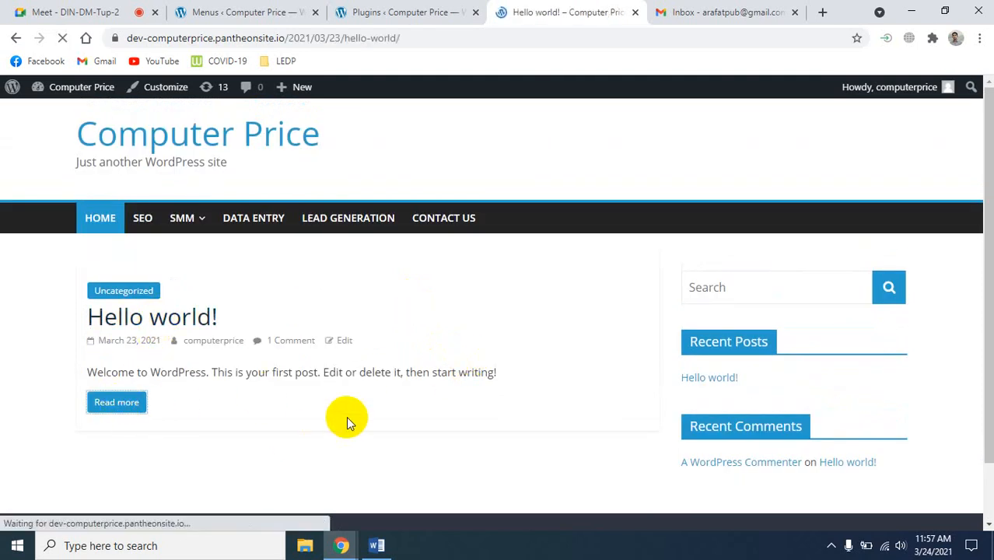
scroll(346, 417, down, 3)
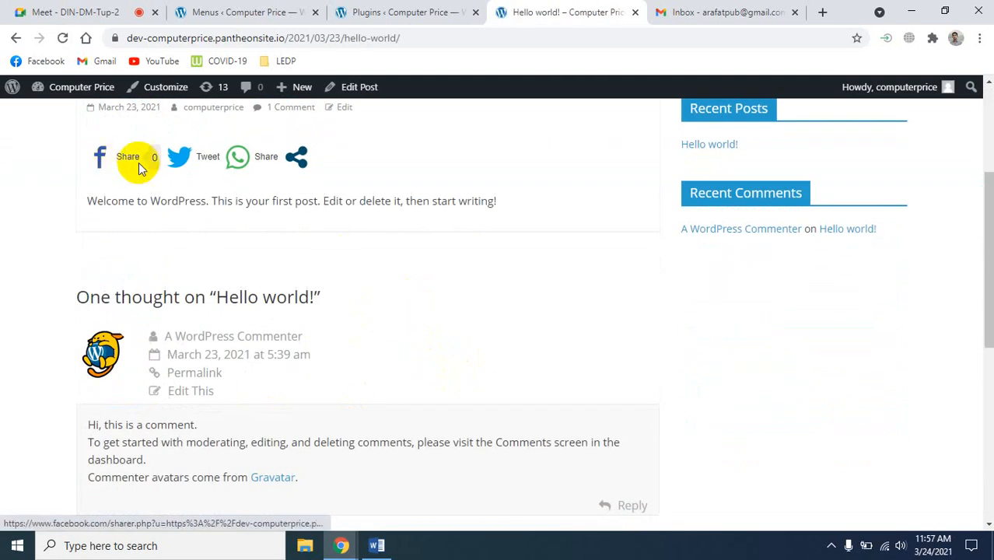
scroll(331, 282, up, 3)
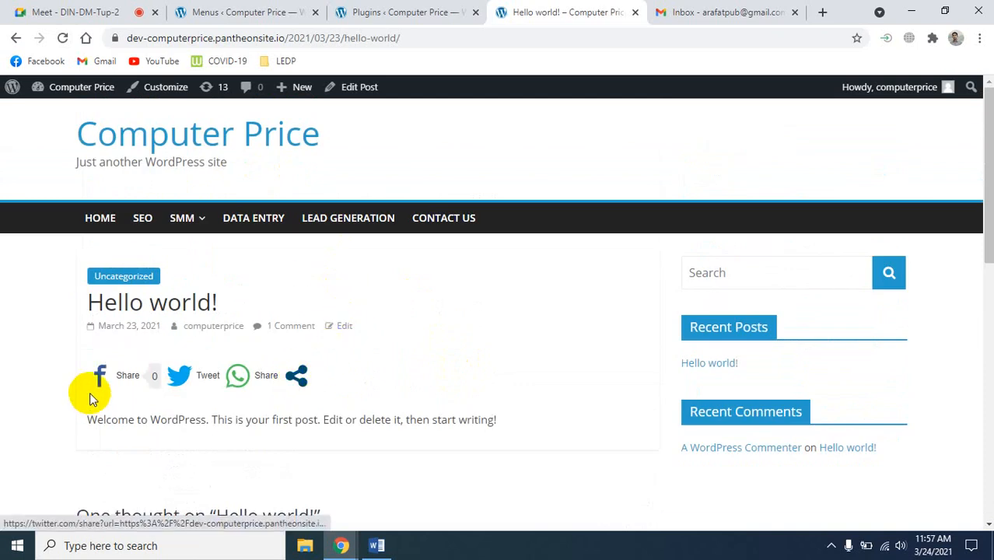
- Open the Facebook share window from the Hello world! post, close it without posting, and review the rest of the post page
click(100, 374)
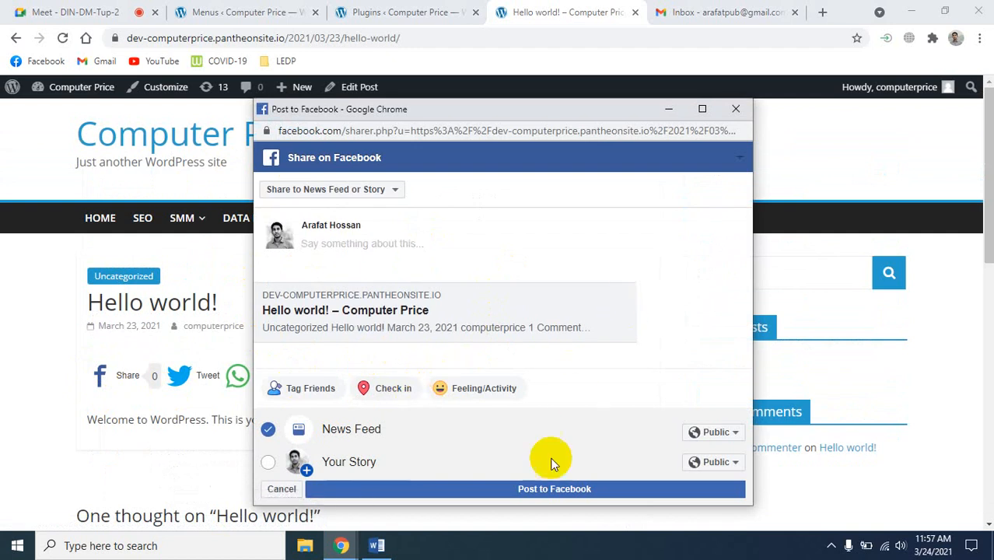
click(738, 110)
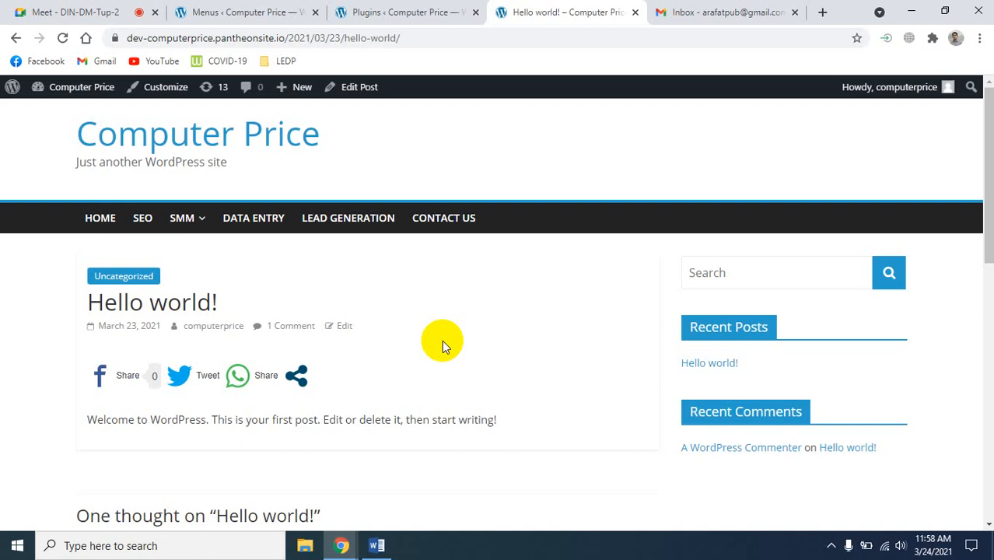
scroll(443, 343, down, 10)
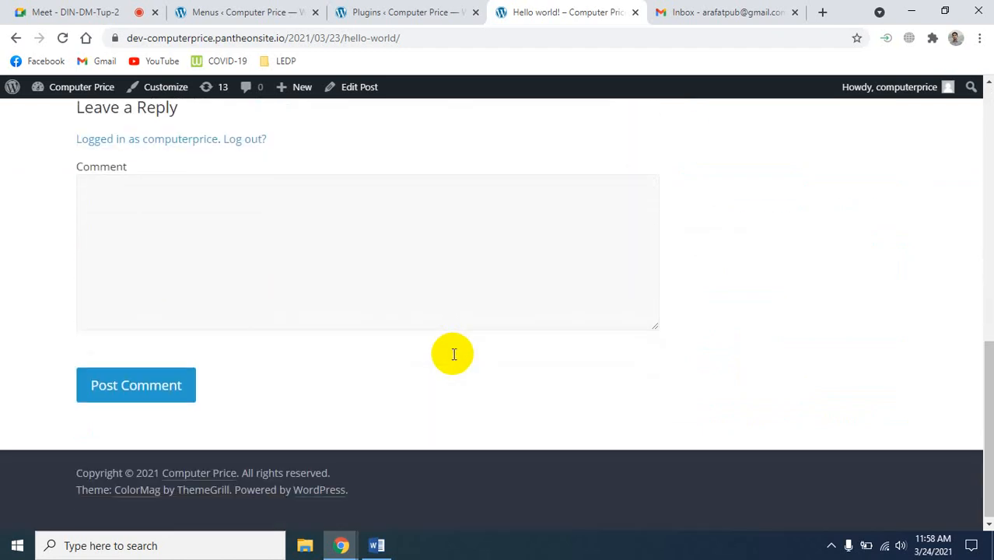
scroll(706, 421, up, 10)
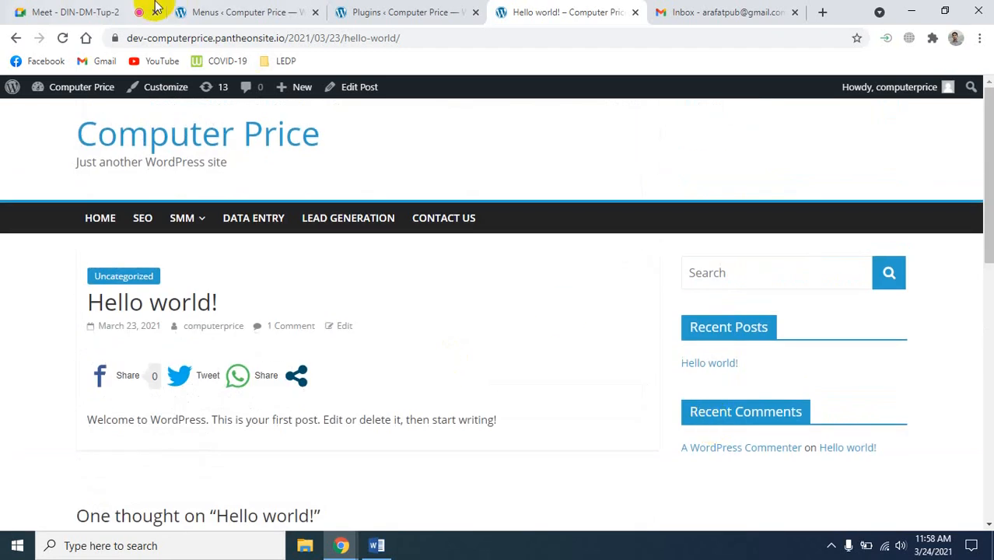
click(148, 11)
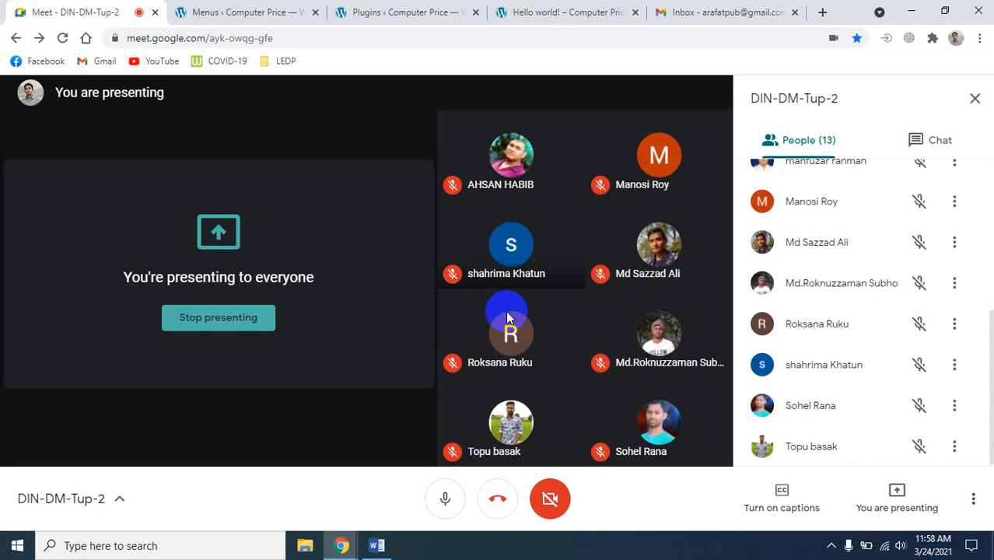
- Search the WordPress plugin directory for "wp optimizer" from the Add Plugins page and review the results
click(251, 12)
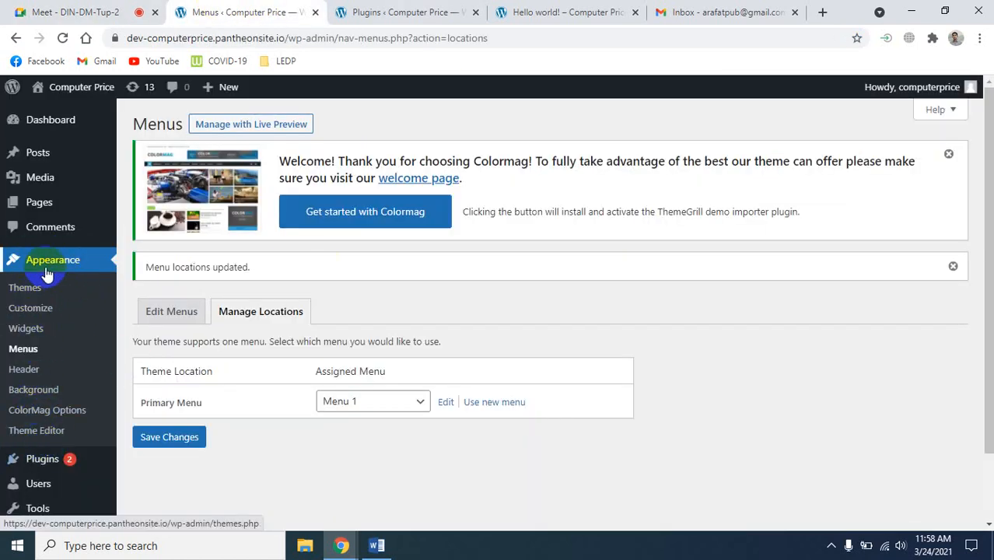
click(47, 460)
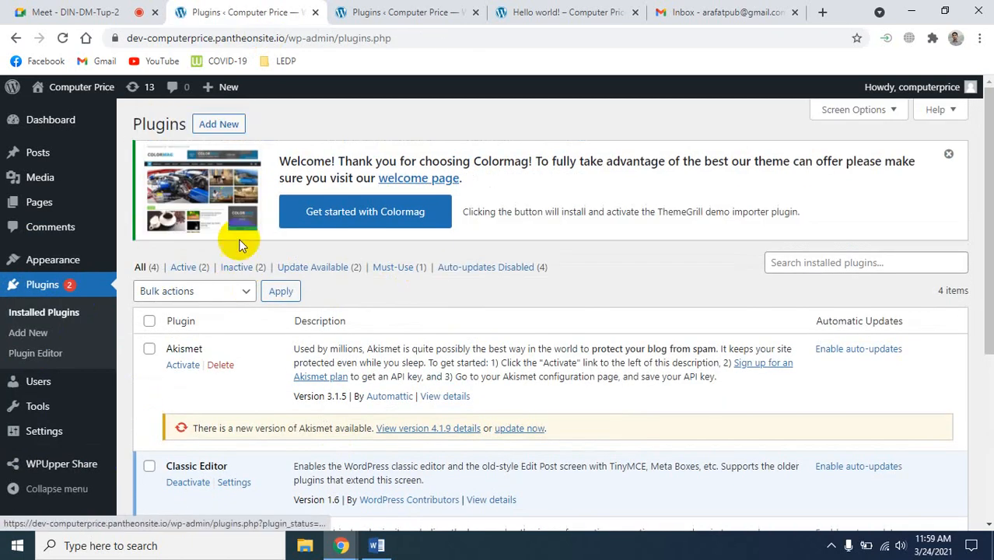
click(225, 126)
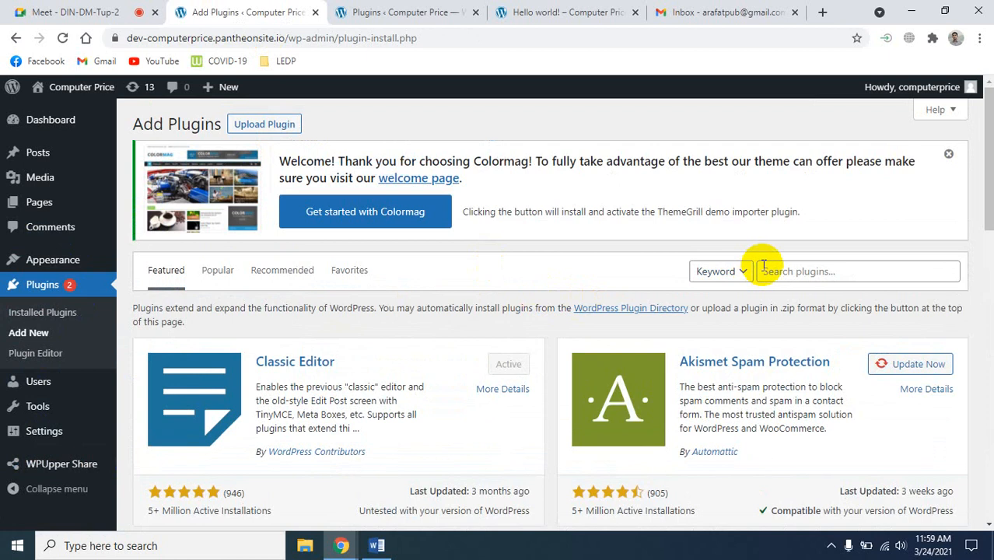
click(790, 271)
text(w)
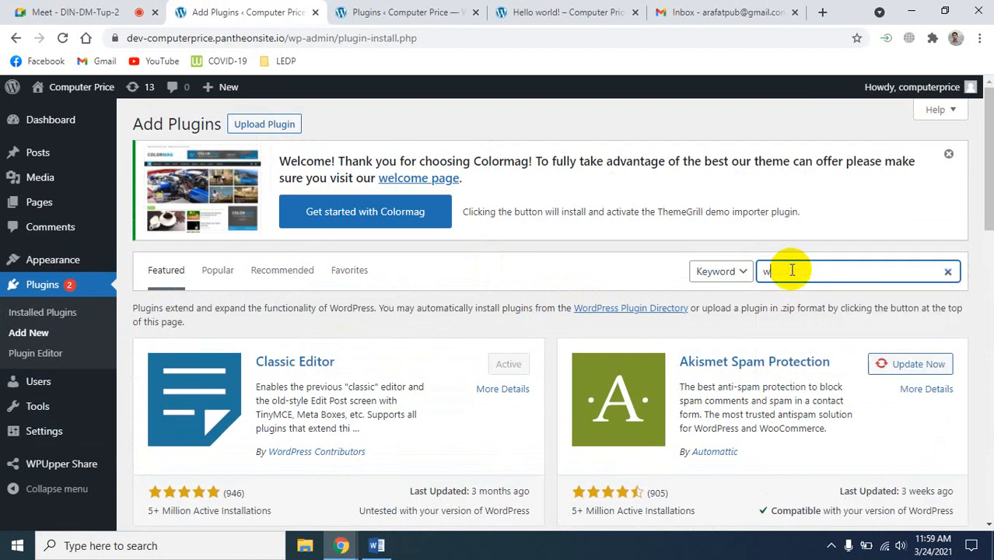
text(p optimizer)
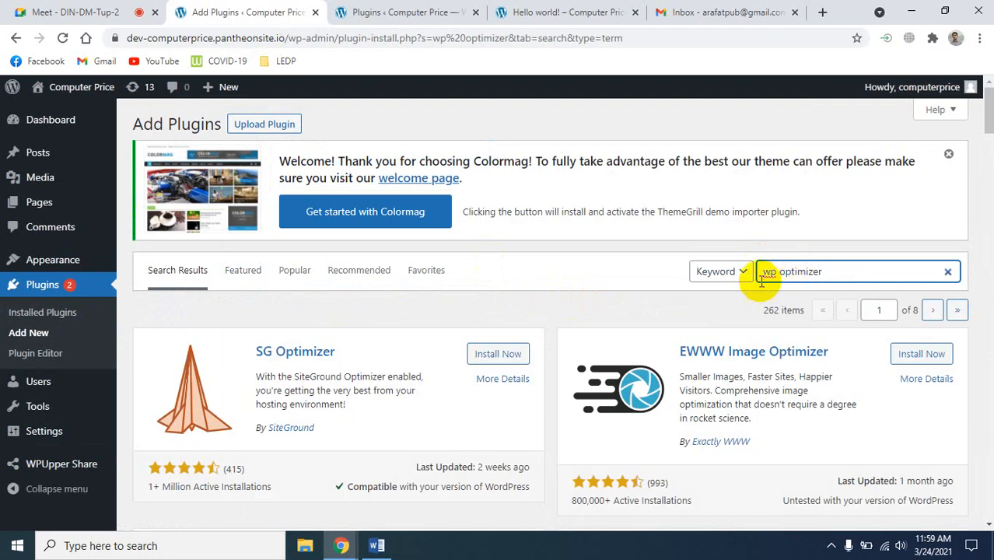
scroll(544, 299, down, 3)
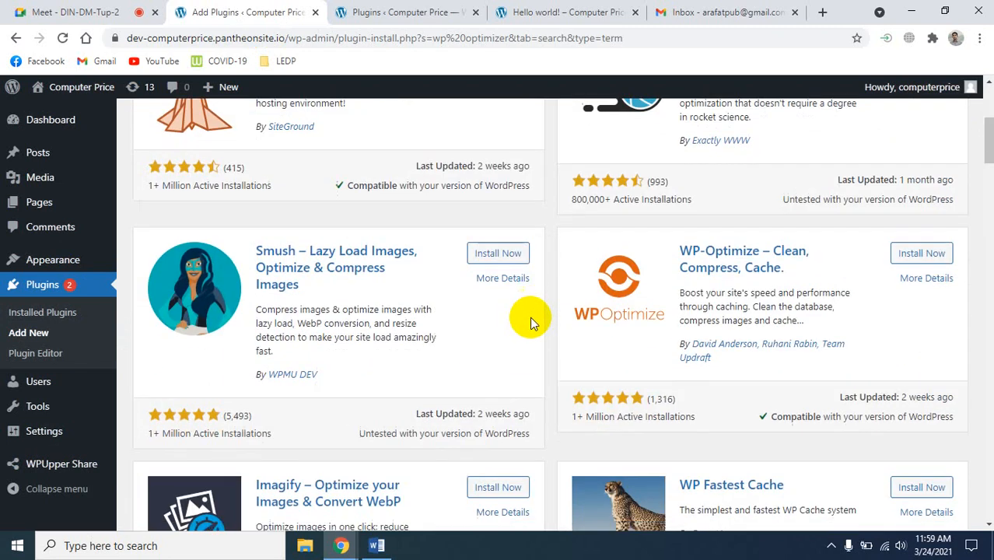
scroll(529, 322, up, 3)
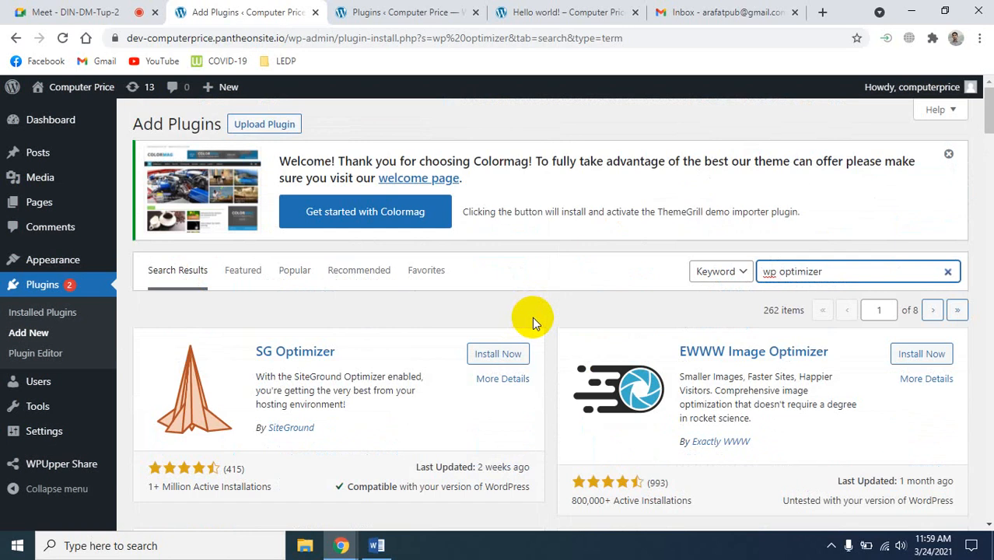
scroll(544, 355, down, 3)
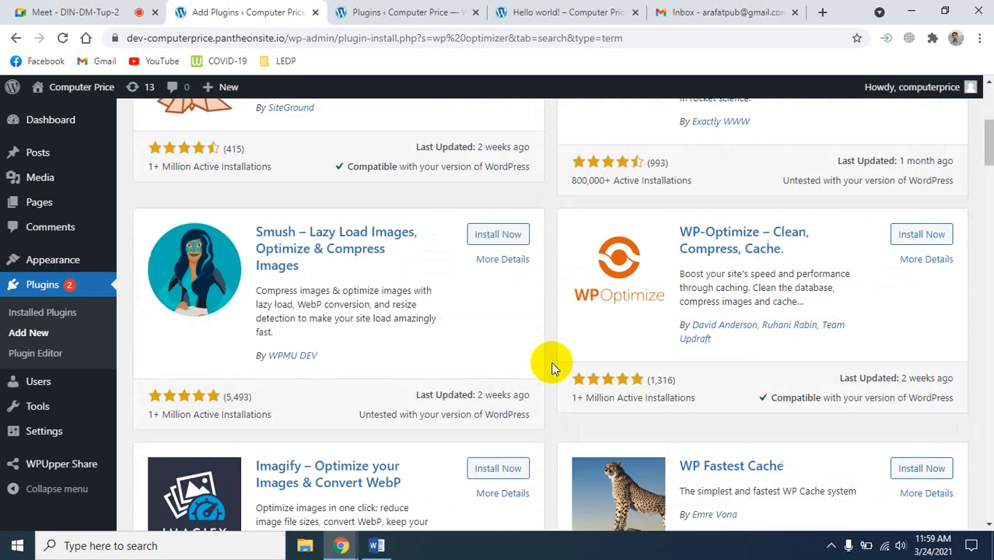
scroll(552, 358, up, 4)
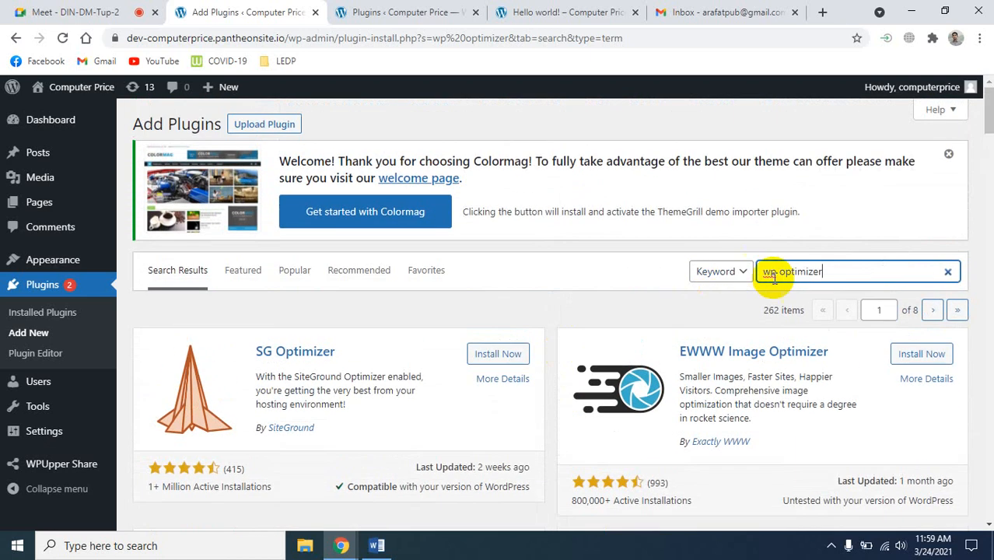
- Shorten the plugin search term to "optimizer" and look through the listed optimization plugins
click(782, 274)
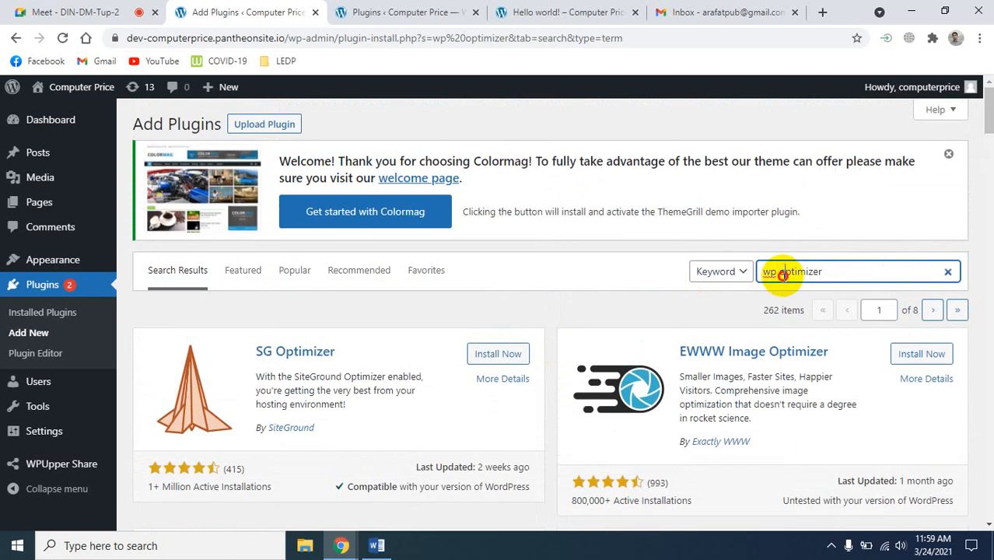
key(BackSpace)
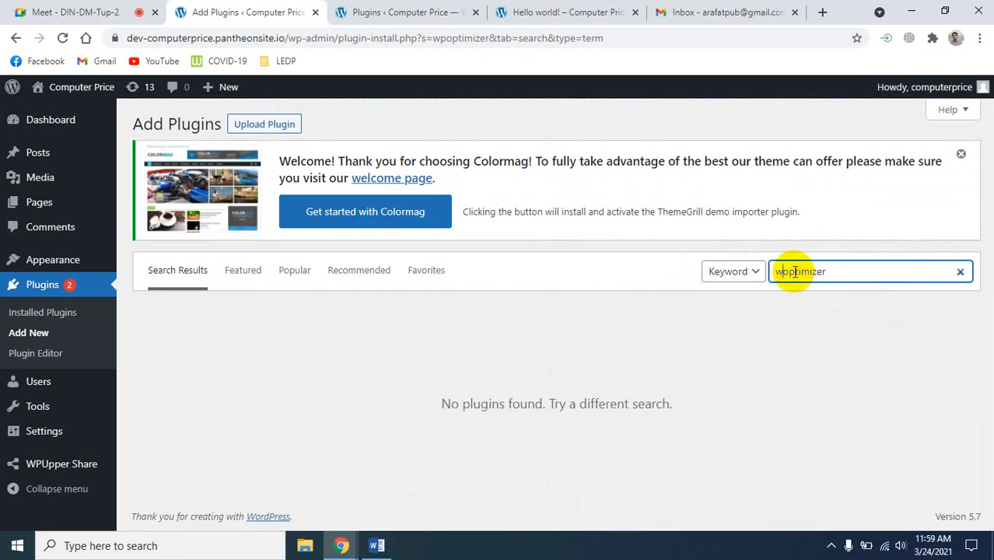
key(BackSpace)
key(BackSpace)
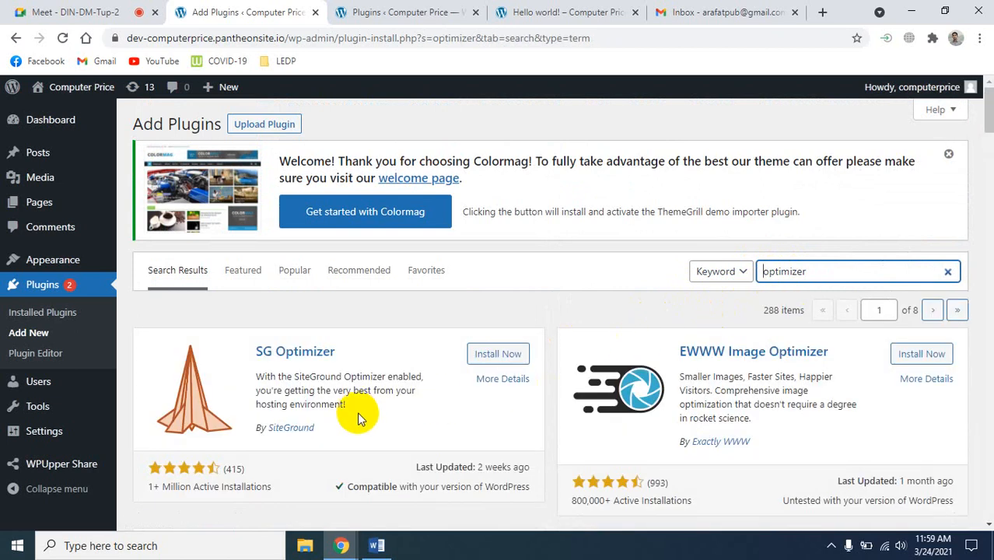
scroll(357, 412, down, 3)
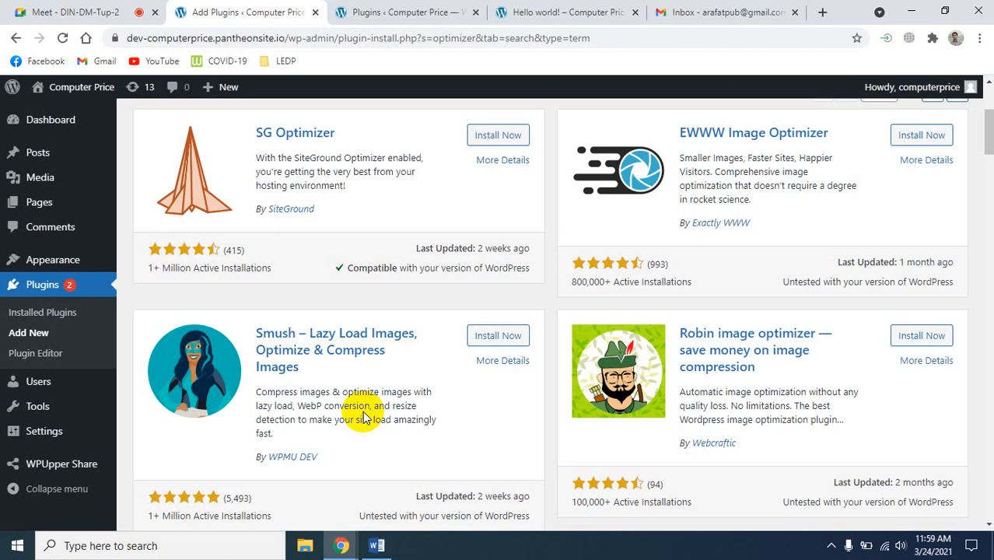
scroll(363, 418, down, 4)
scroll(368, 415, down, 3)
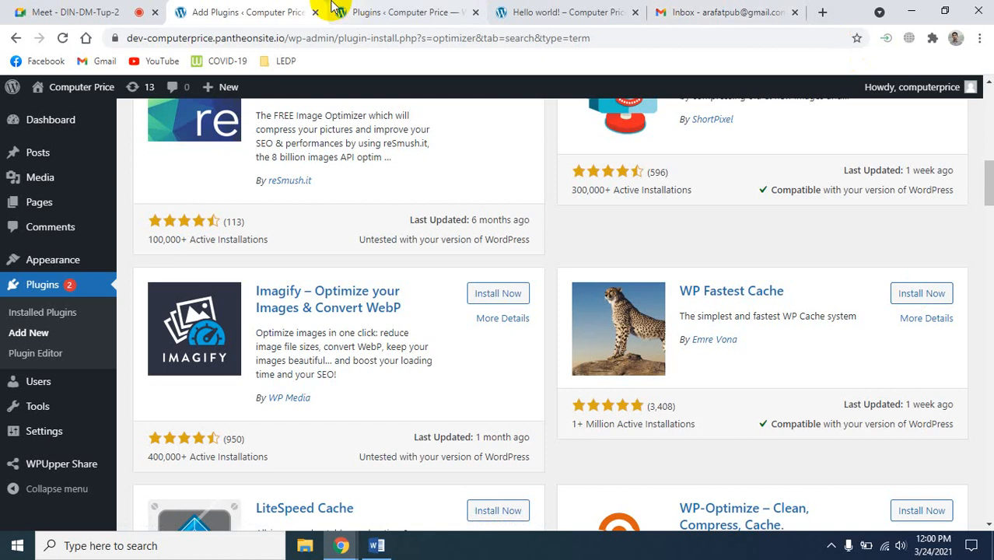
- Check the list of installed plugins and return to the optimizer search results
click(357, 12)
scroll(585, 348, up, 4)
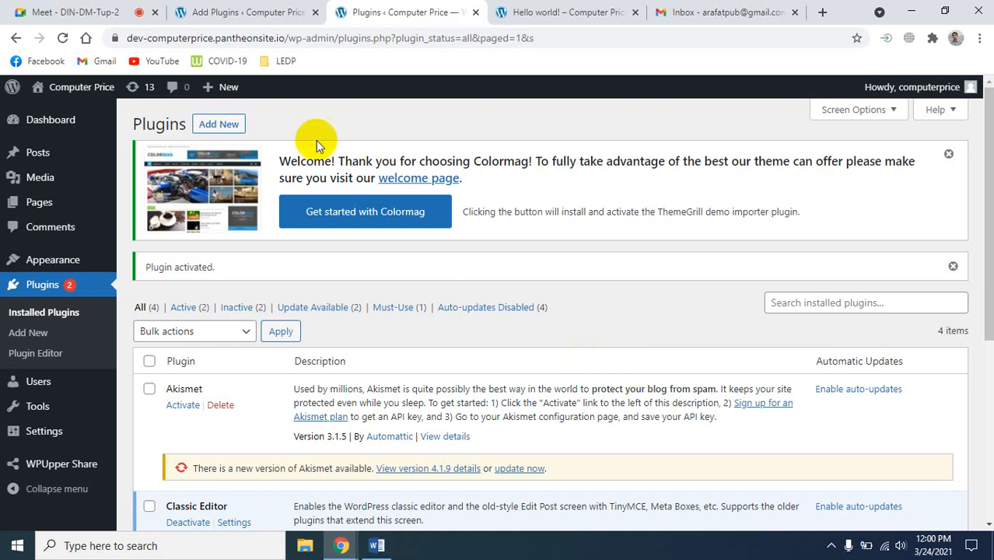
click(247, 11)
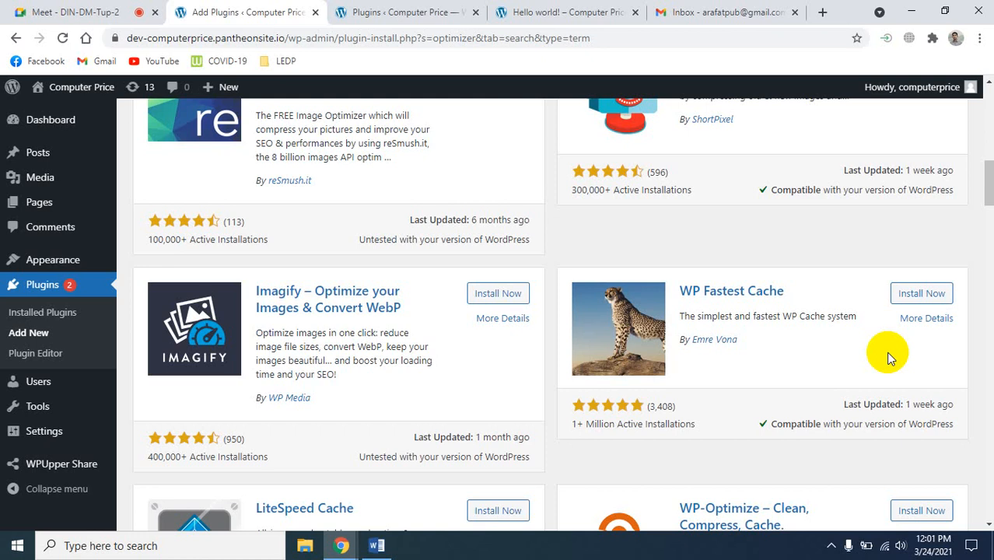
- Search Google for "social networking" in a new browser tab and look through the results
click(821, 14)
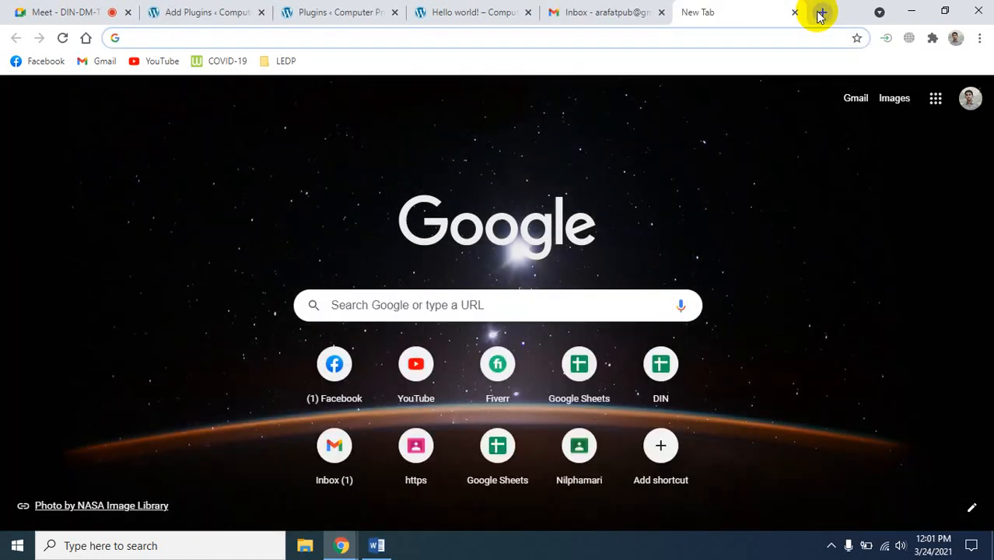
text(soc)
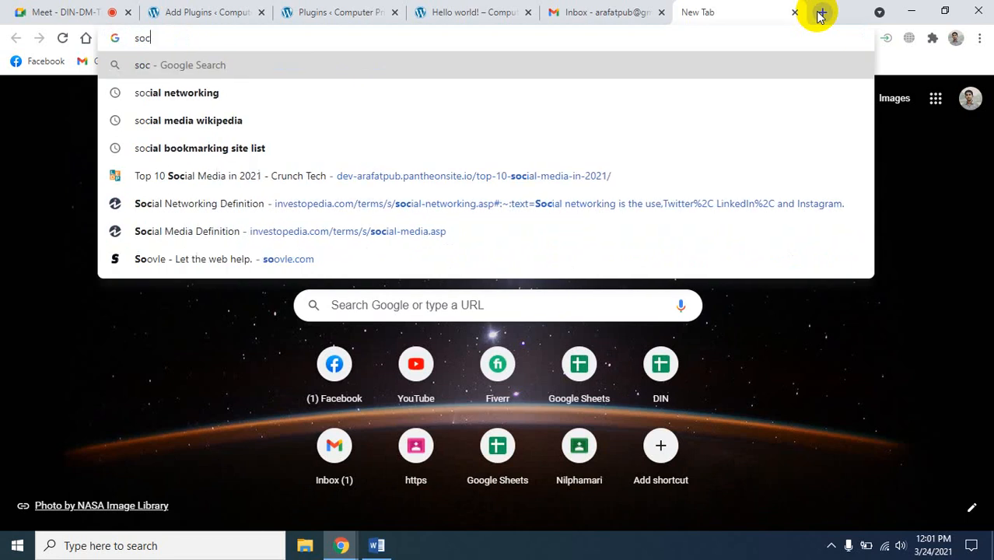
text(ial)
key(Down)
key(Return)
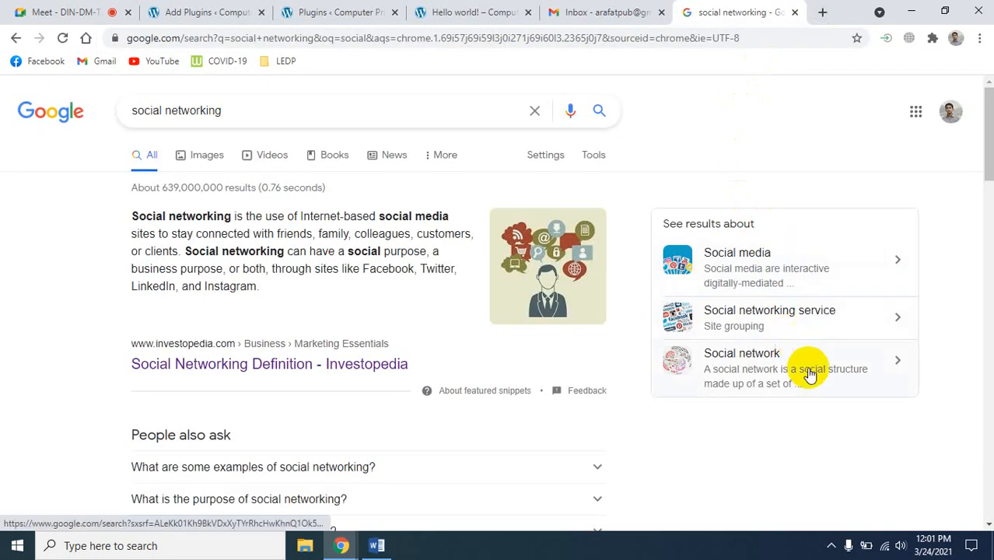
scroll(336, 409, down, 3)
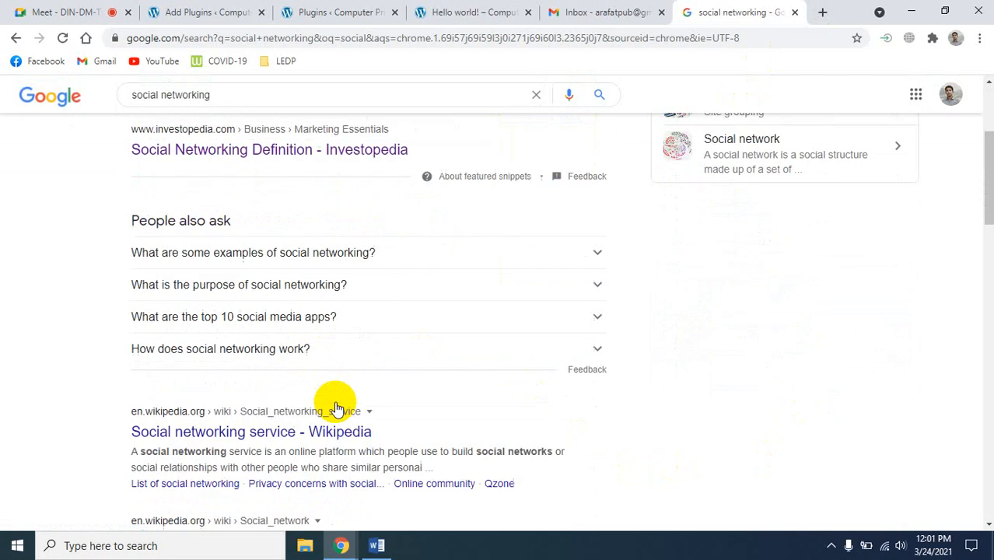
scroll(334, 401, down, 2)
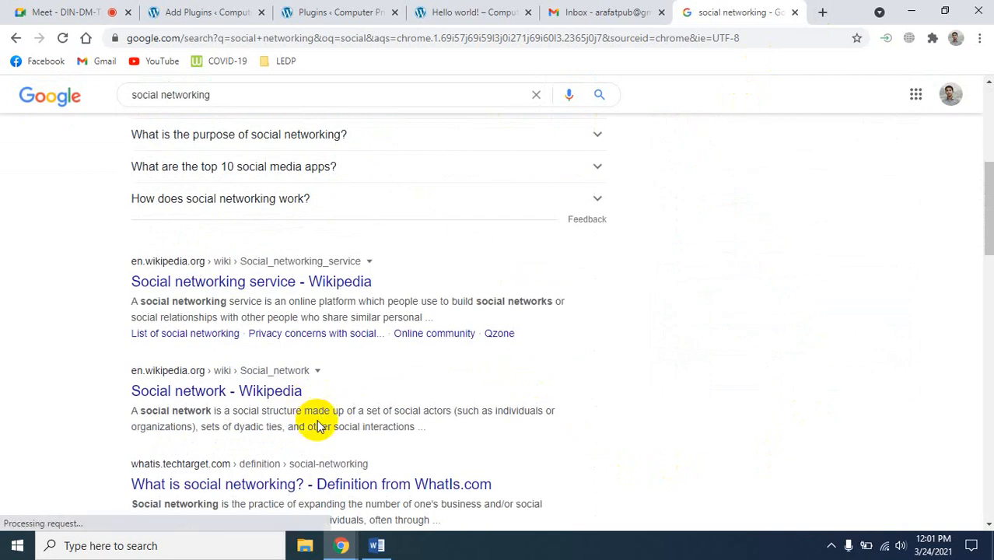
scroll(317, 425, up, 5)
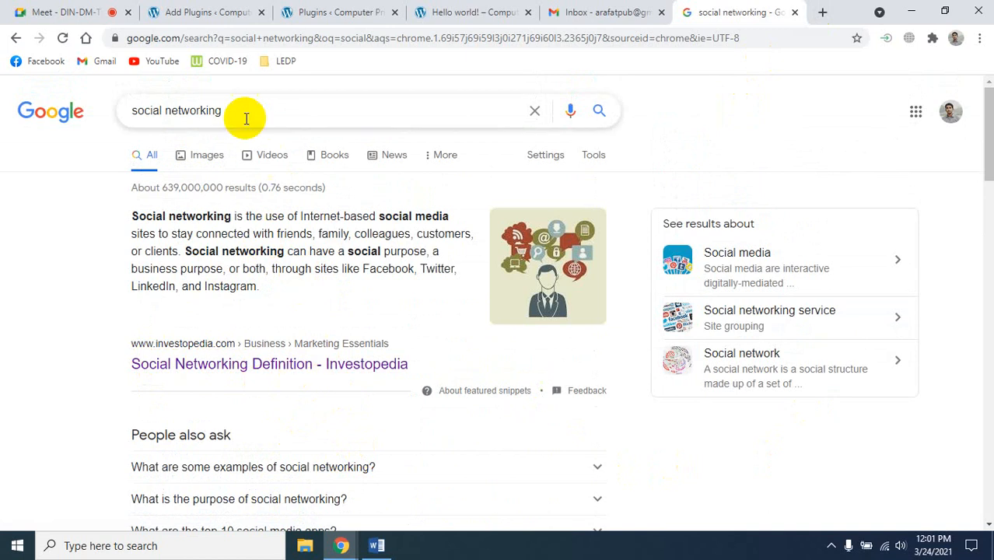
click(92, 12)
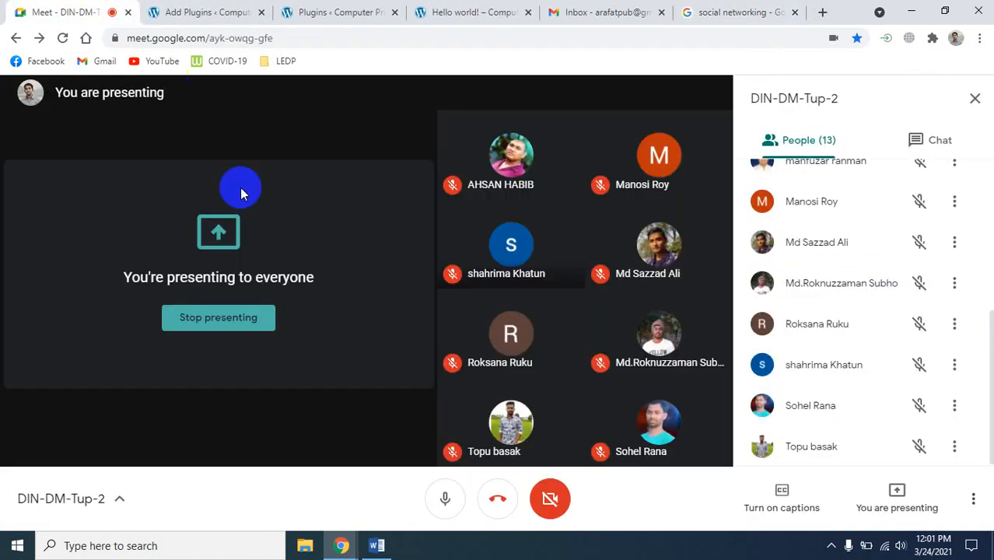
click(710, 11)
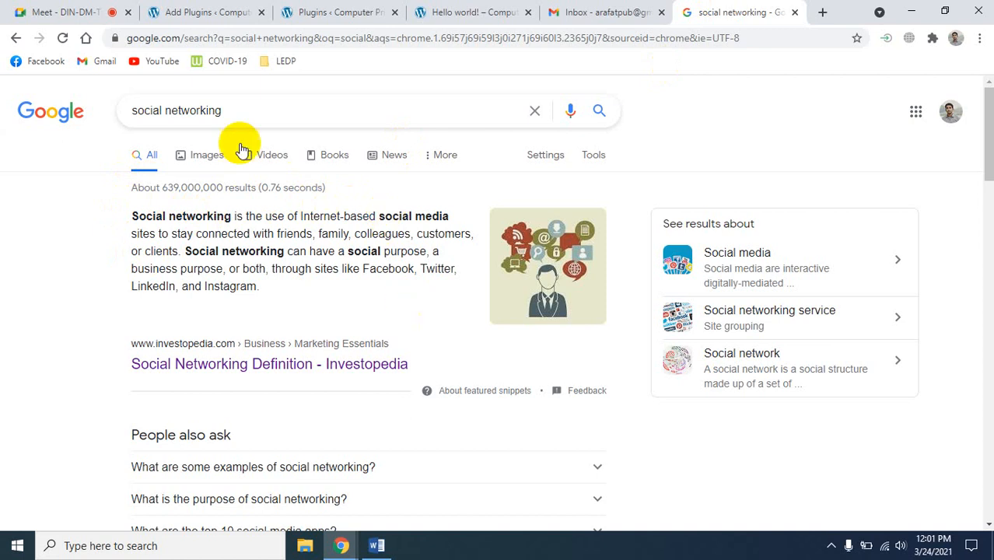
triple_click(249, 115)
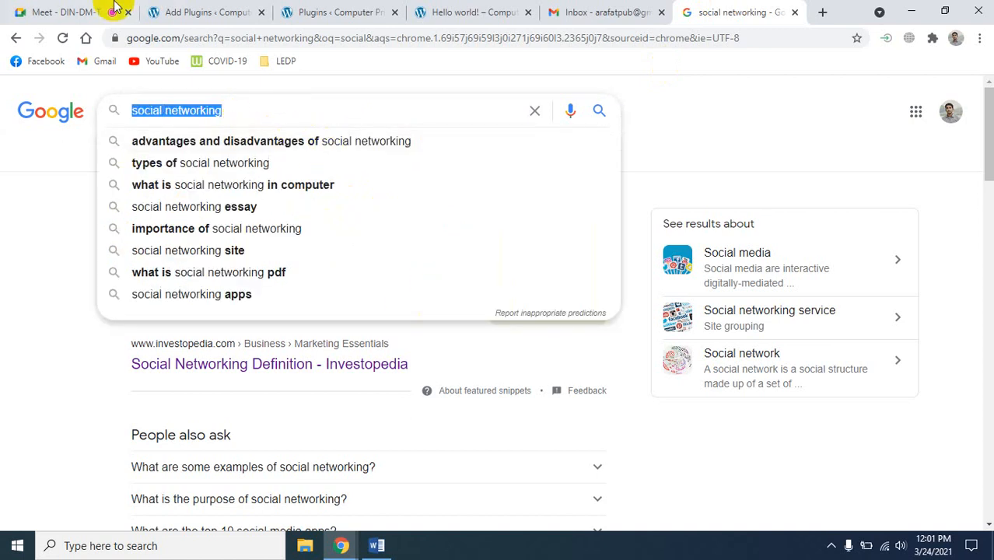
click(19, 12)
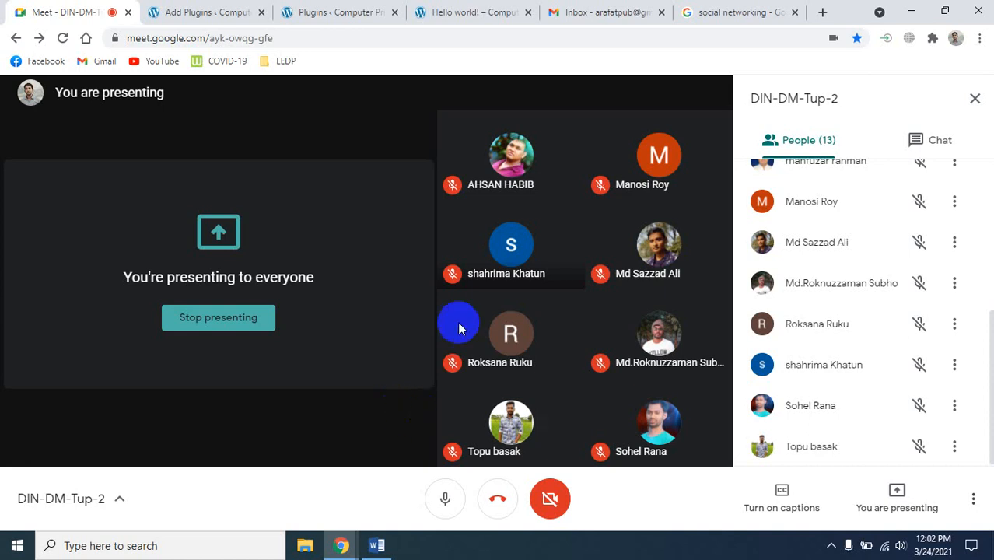
- Replace the optimizer search on the Add Plugins page with a search for "Duplicate"
click(225, 11)
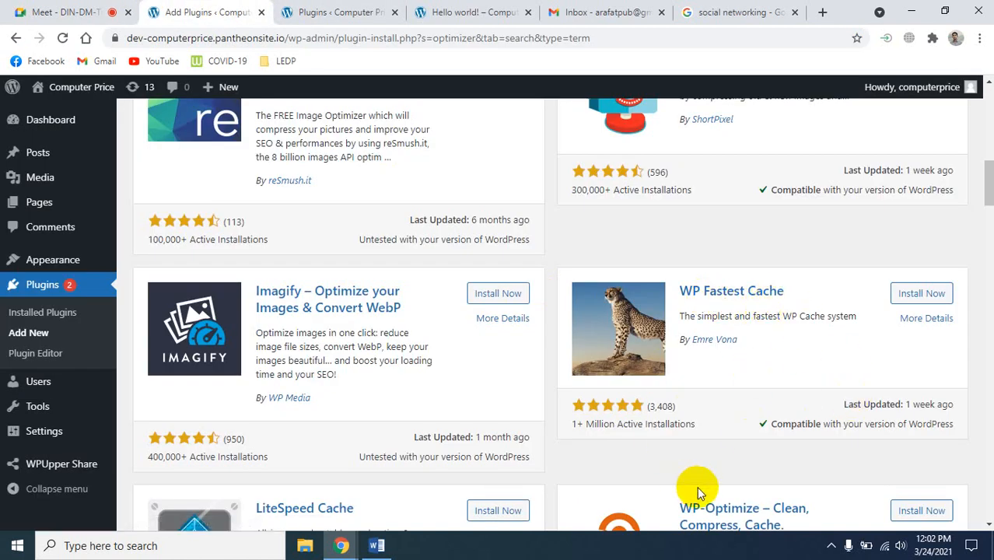
scroll(698, 492, up, 10)
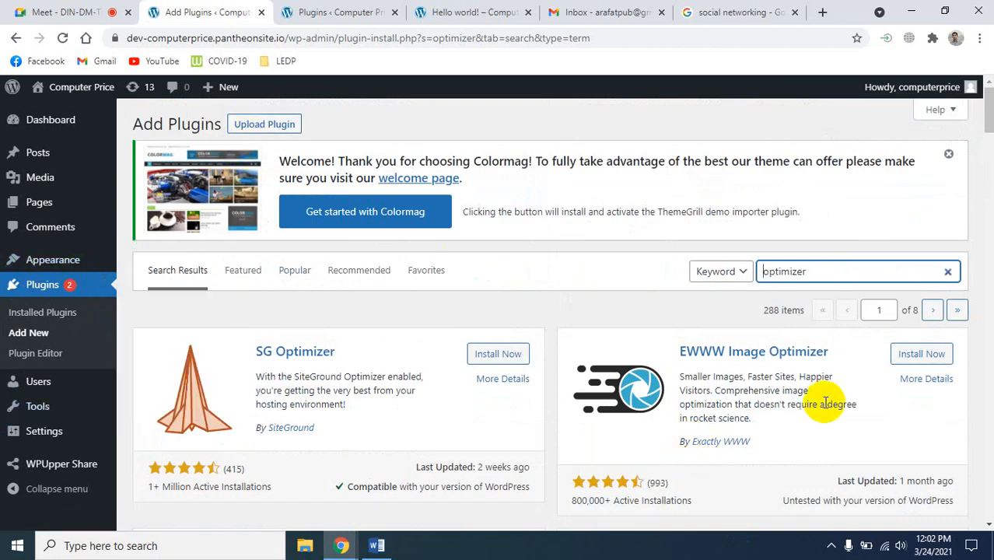
double_click(818, 272)
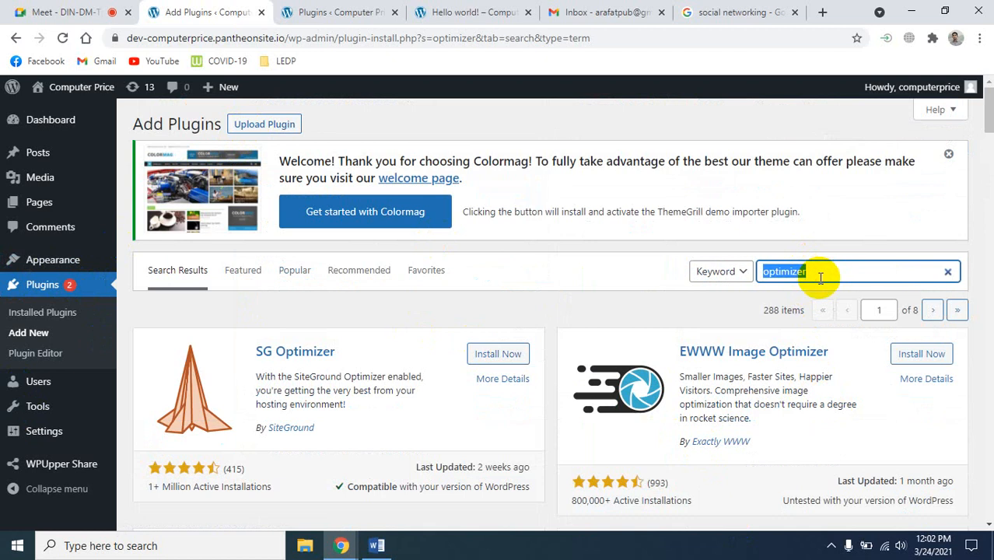
text(Du)
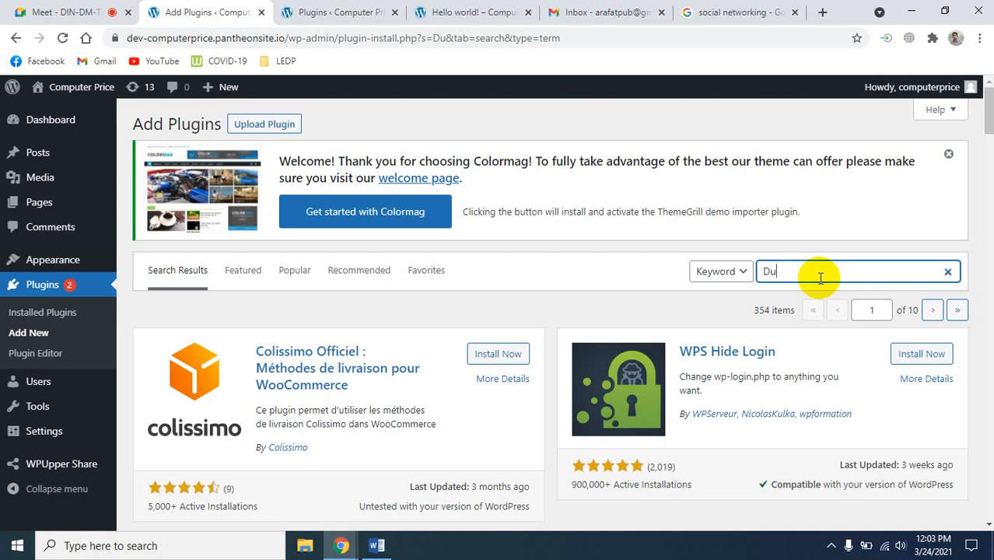
text(plicate)
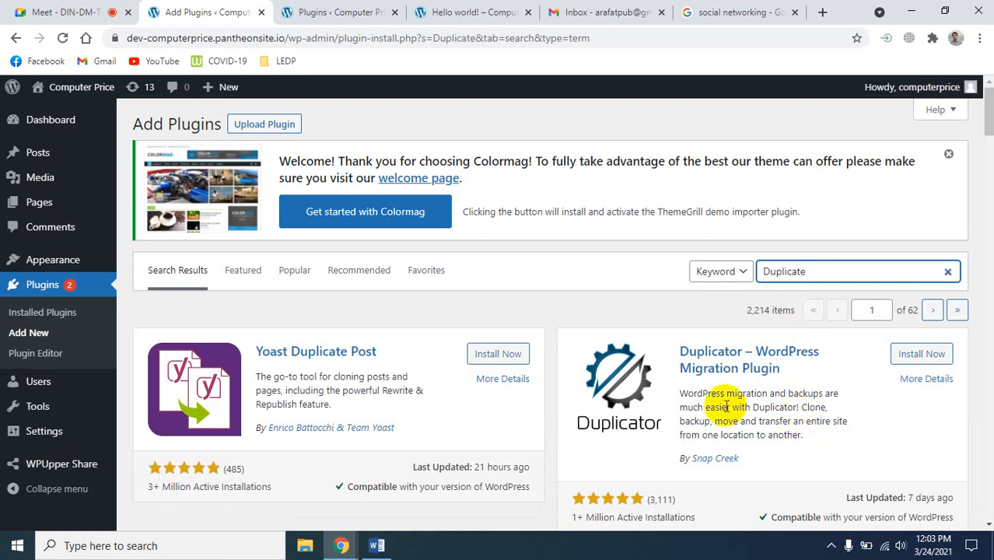
- Look through the search results and install the Duplicate Post plugin by Copy Delete Posts
scroll(731, 442, down, 3)
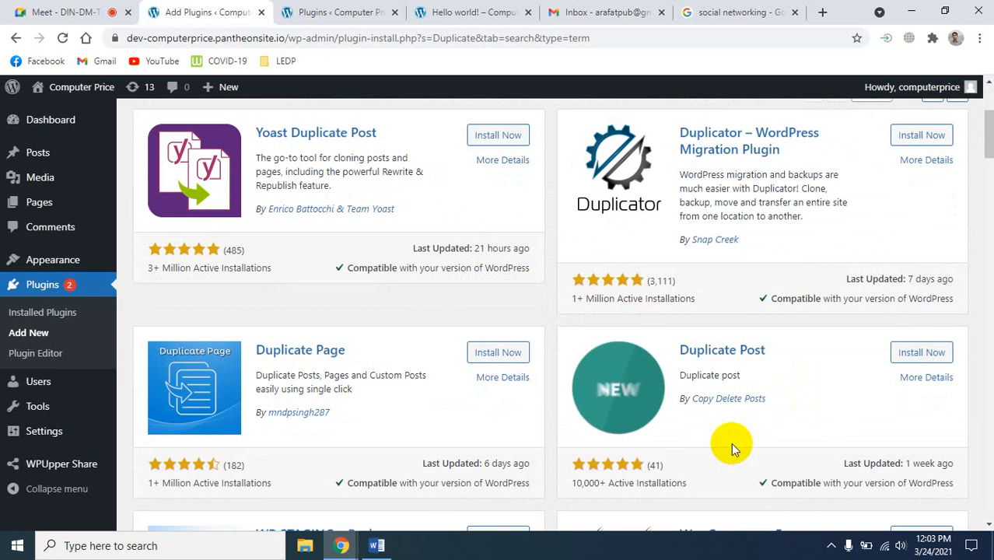
scroll(731, 443, down, 1)
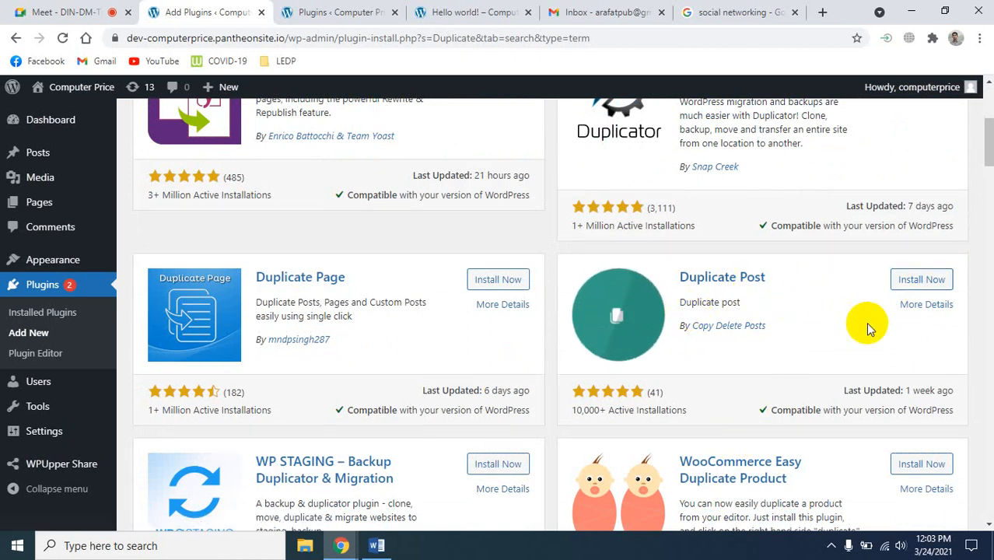
scroll(866, 322, up, 4)
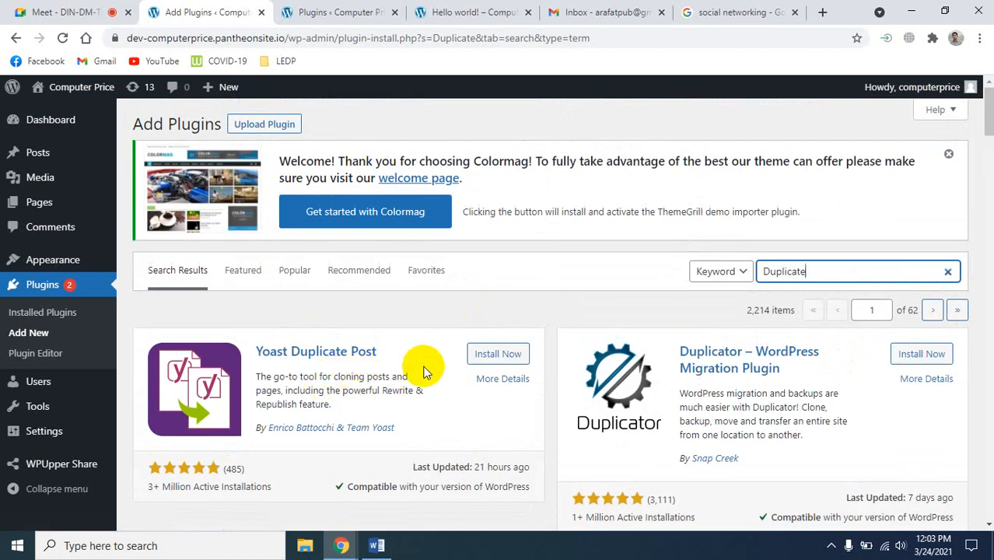
scroll(388, 422, down, 4)
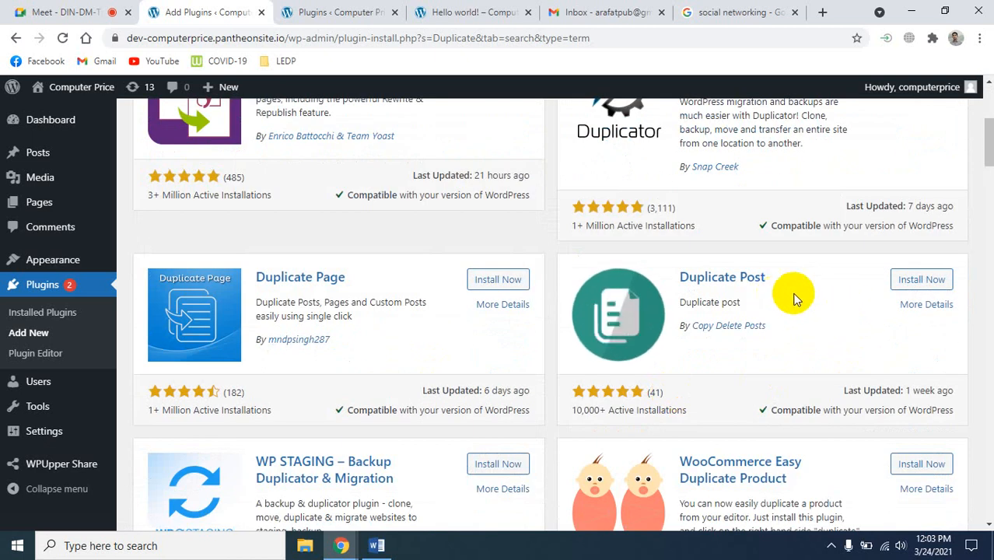
click(900, 281)
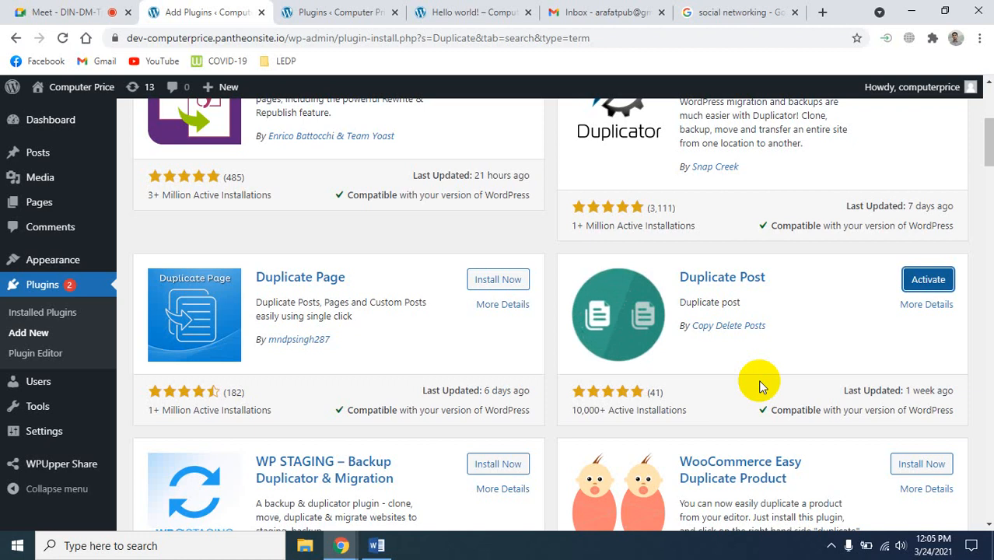
- Search Google for "number of plugins in wp" in the existing search tab and highlight the featured answer
click(112, 7)
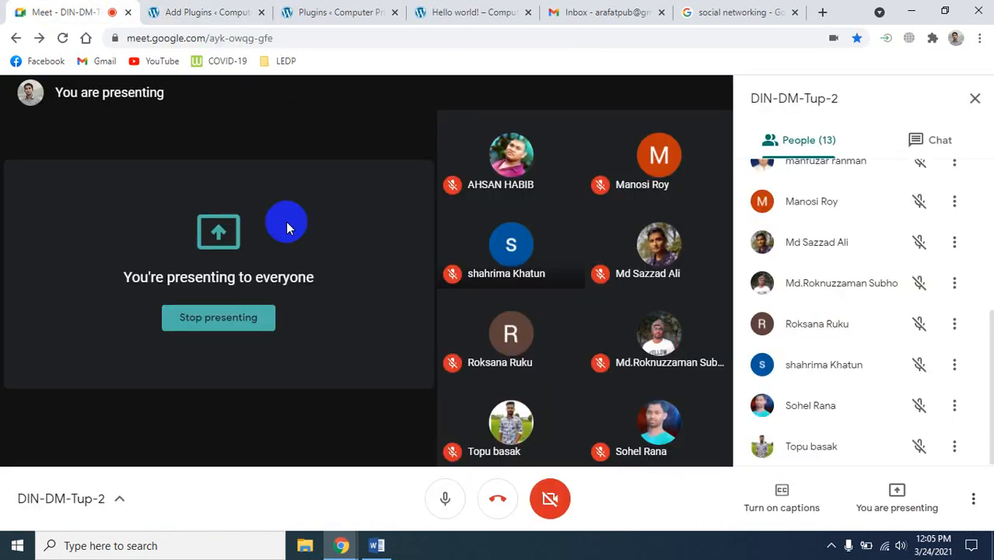
mouse_move(328, 552)
click(739, 13)
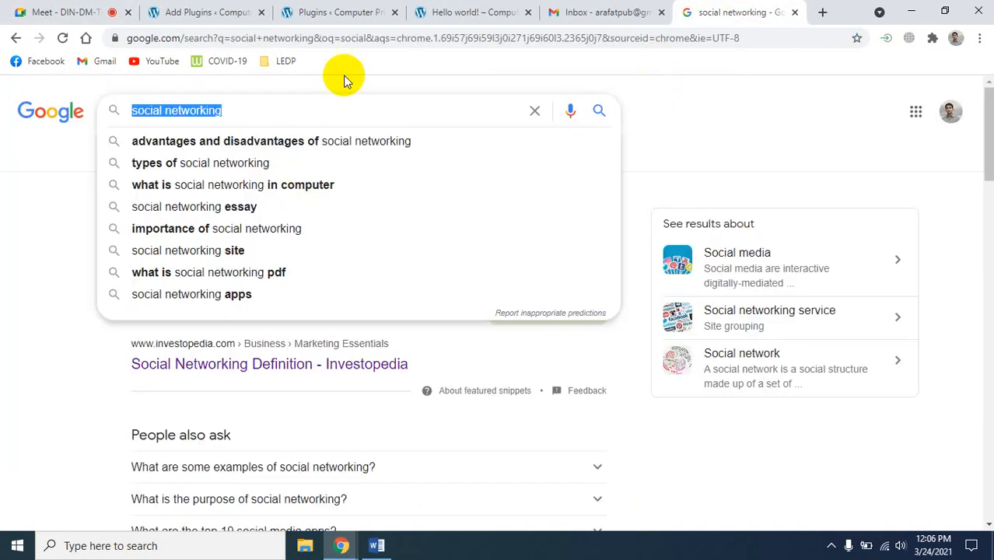
triple_click(257, 103)
text(num)
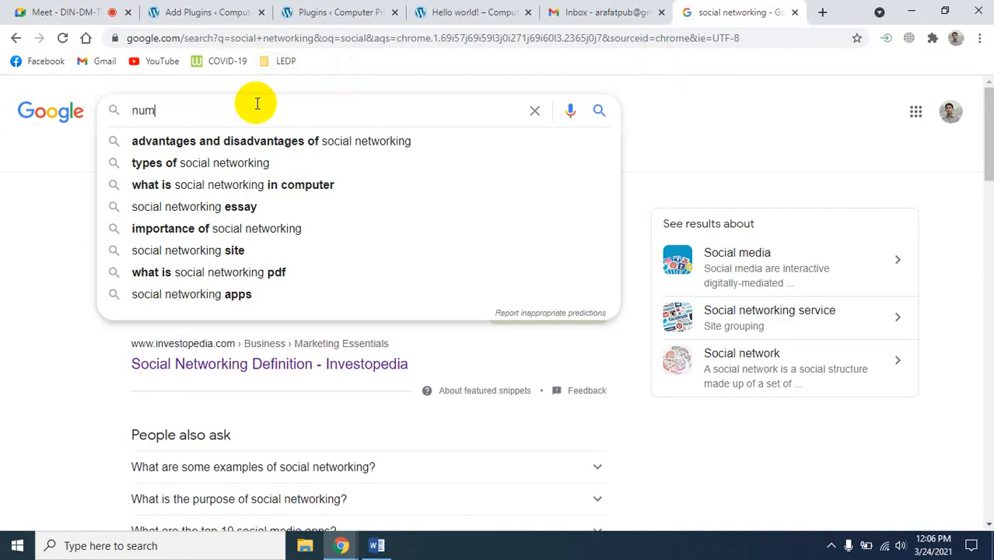
text(ber of plugins )
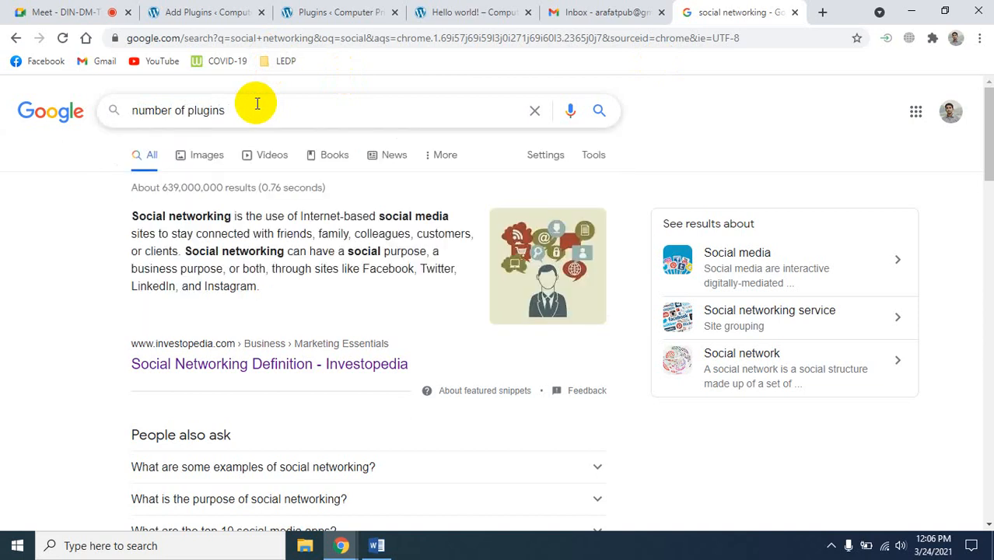
text(in wp)
key(Return)
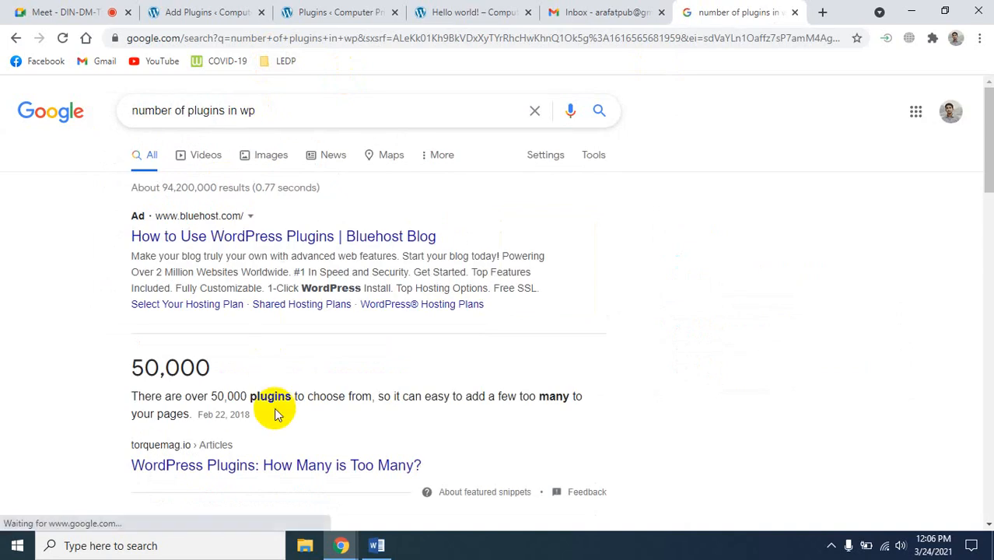
drag(133, 360, 260, 372)
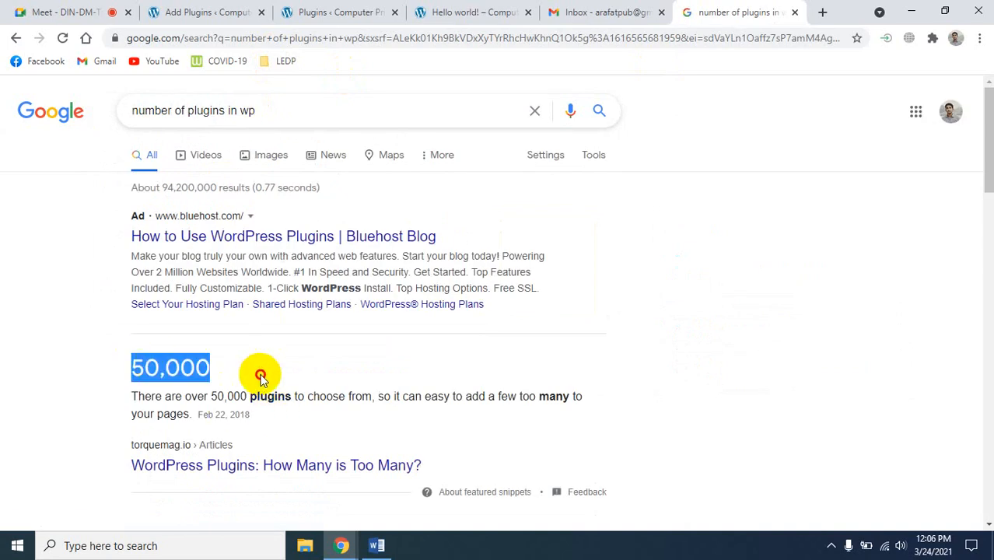
click(266, 372)
- Return to the WordPress admin and open the Site Identity settings in the theme customizer
click(78, 12)
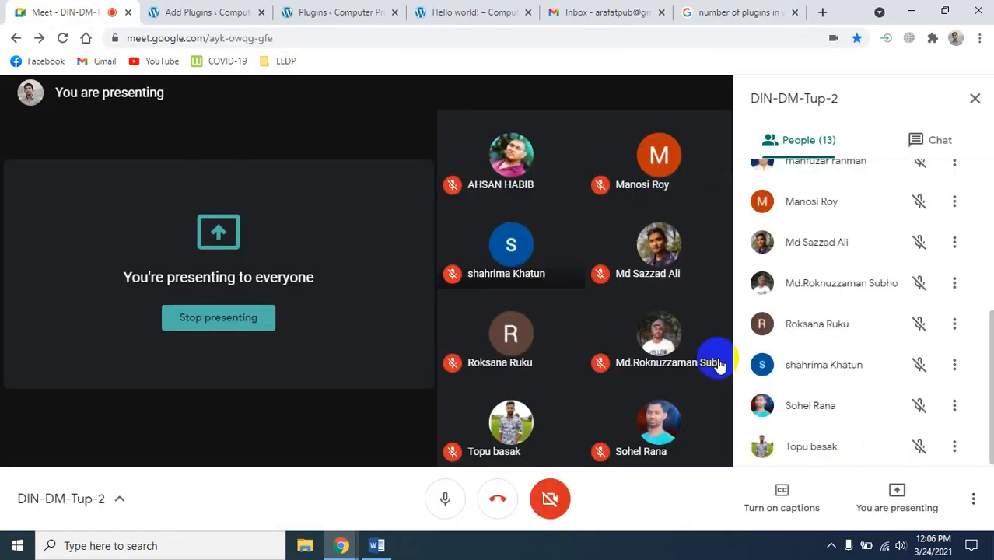
click(194, 12)
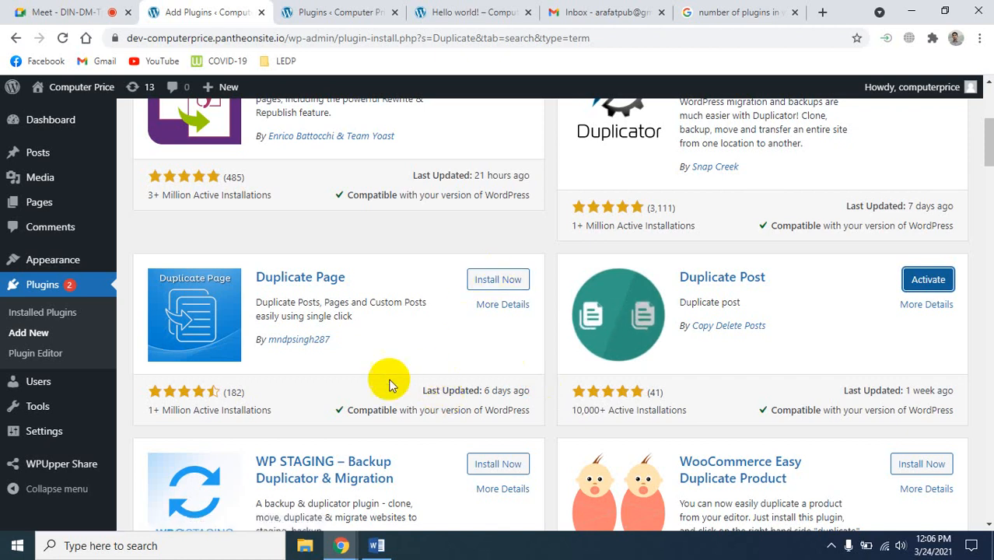
scroll(369, 377, up, 5)
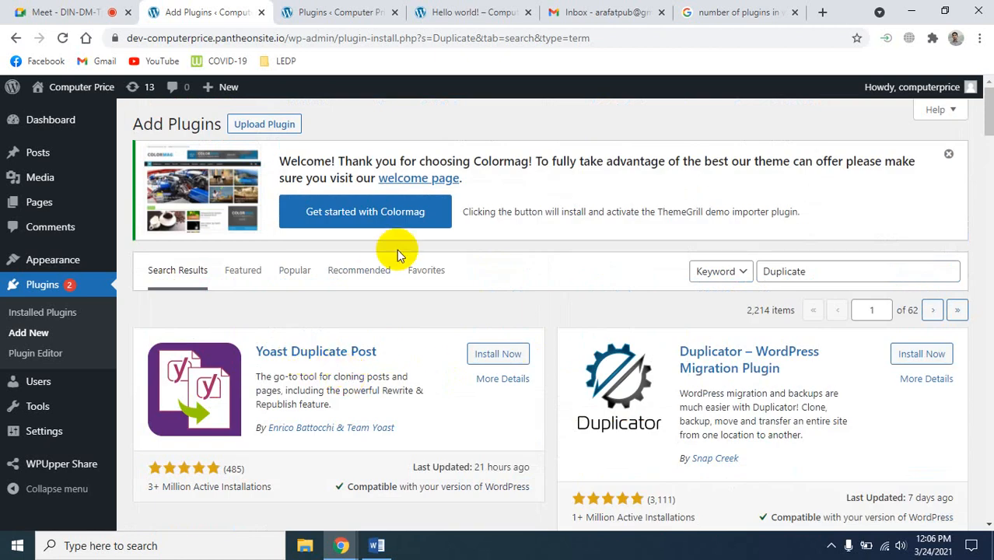
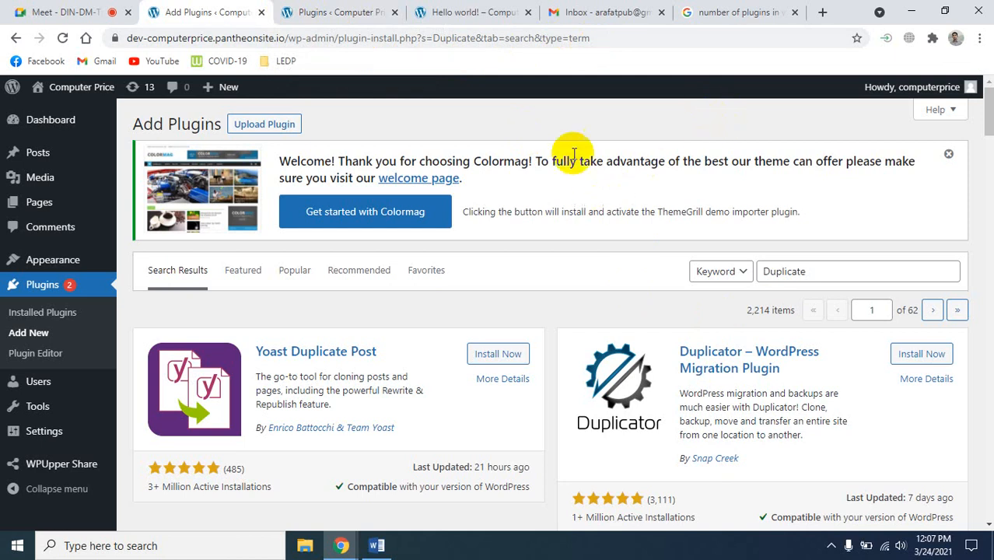
click(49, 266)
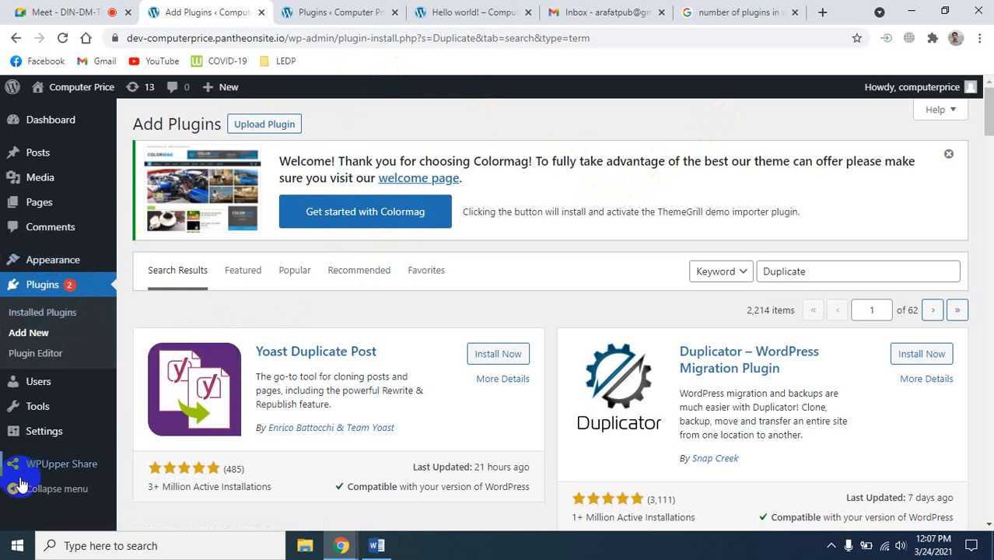
click(40, 420)
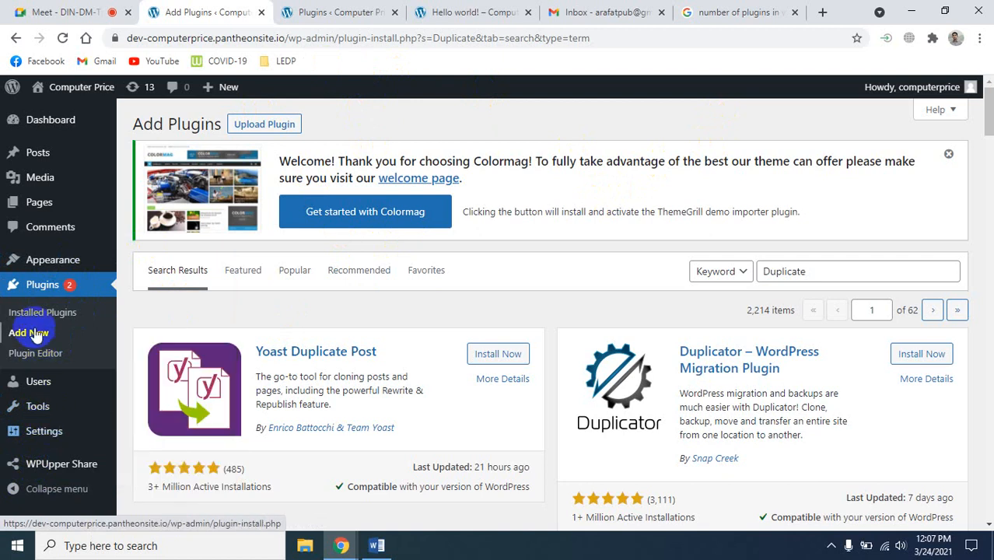
mouse_move(50, 267)
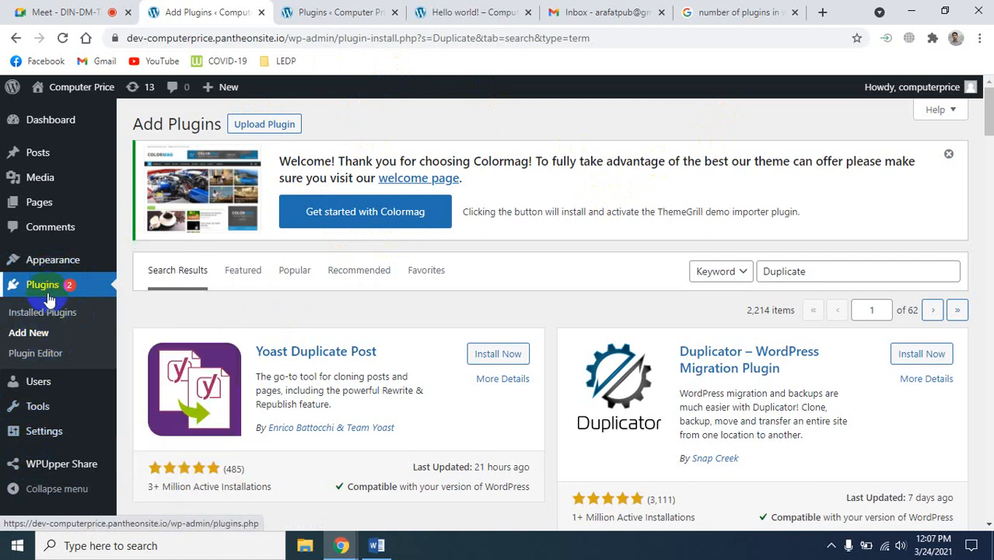
mouse_move(45, 383)
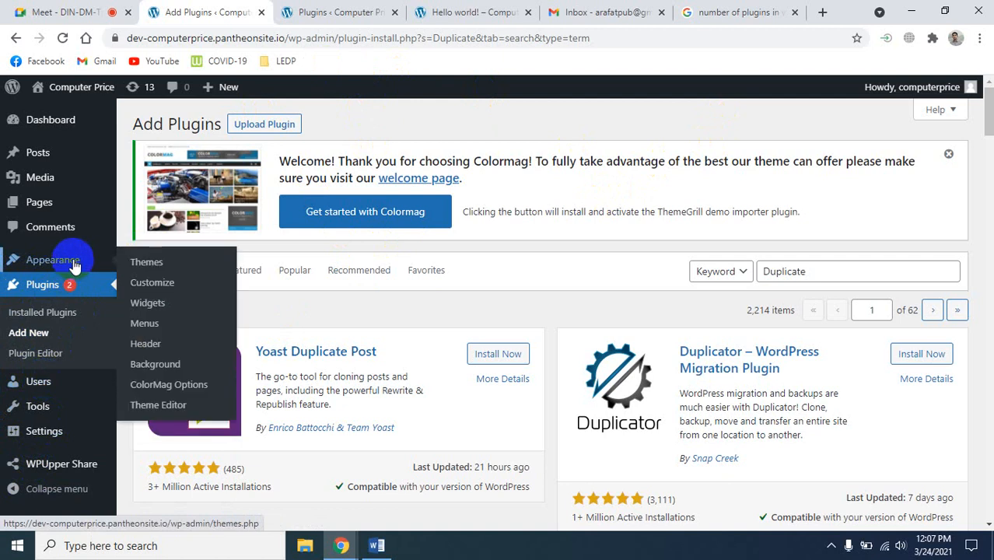
click(152, 284)
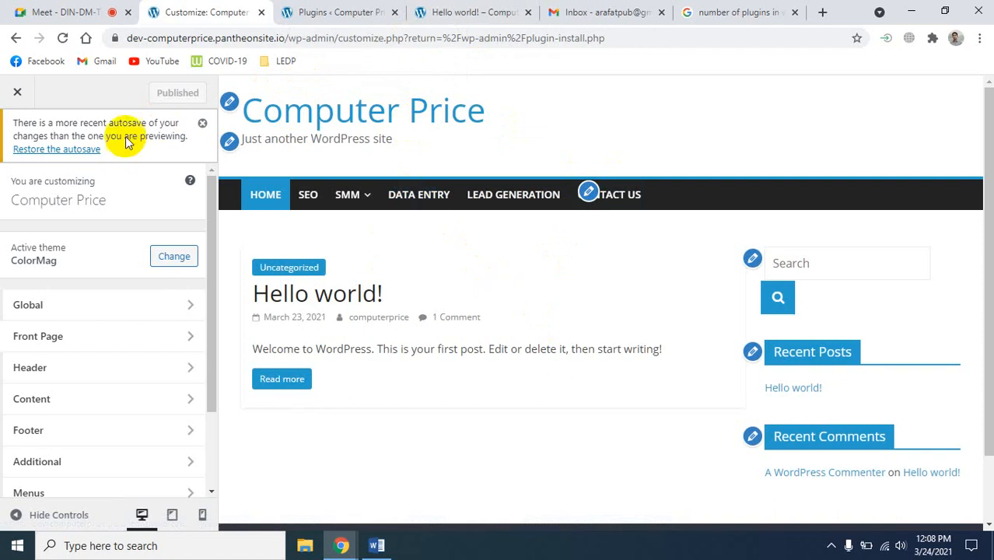
click(228, 104)
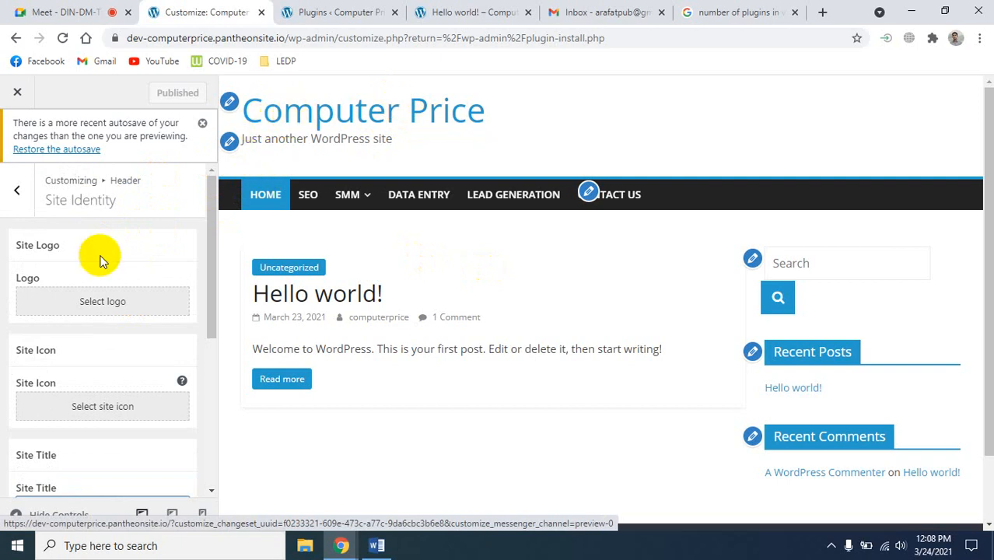
click(83, 311)
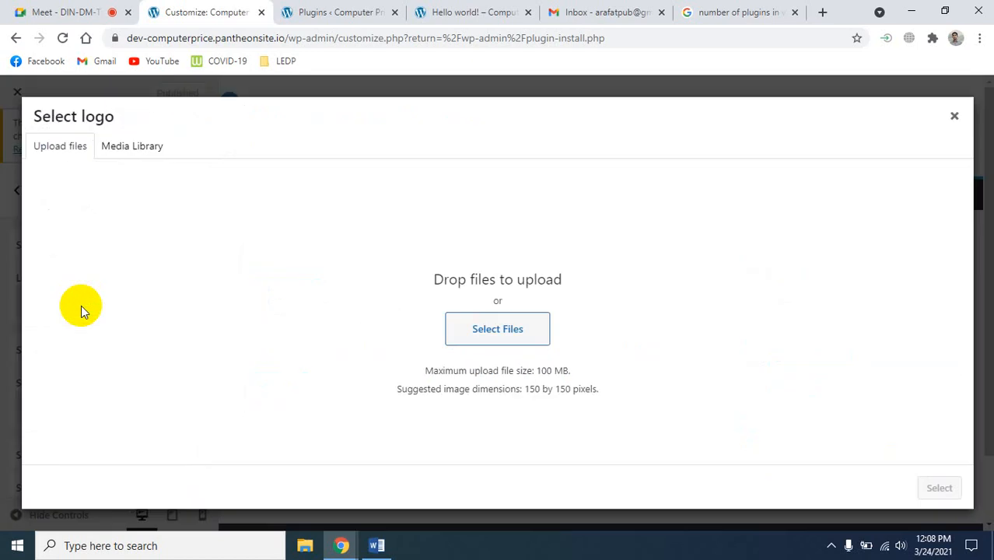
click(520, 346)
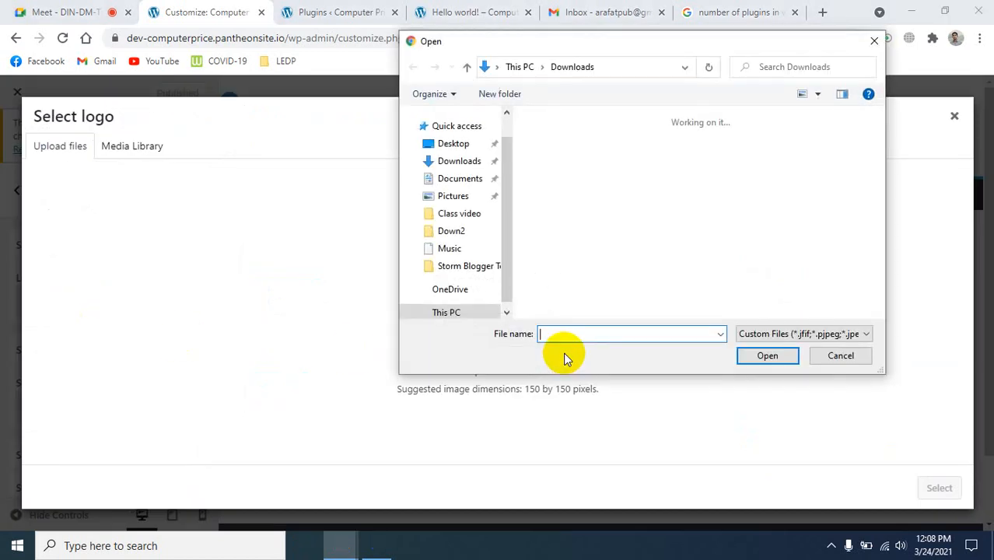
scroll(765, 234, down, 3)
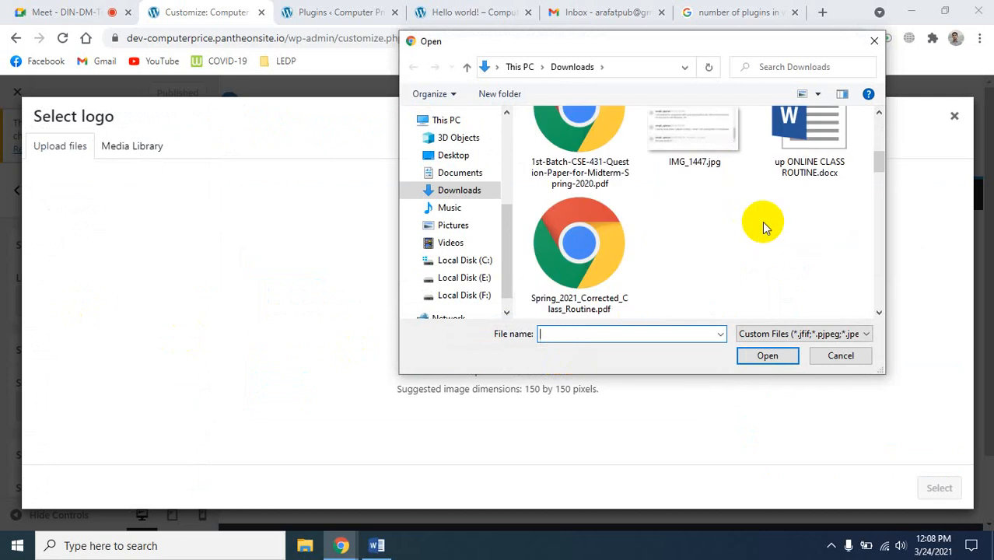
scroll(747, 232, up, 3)
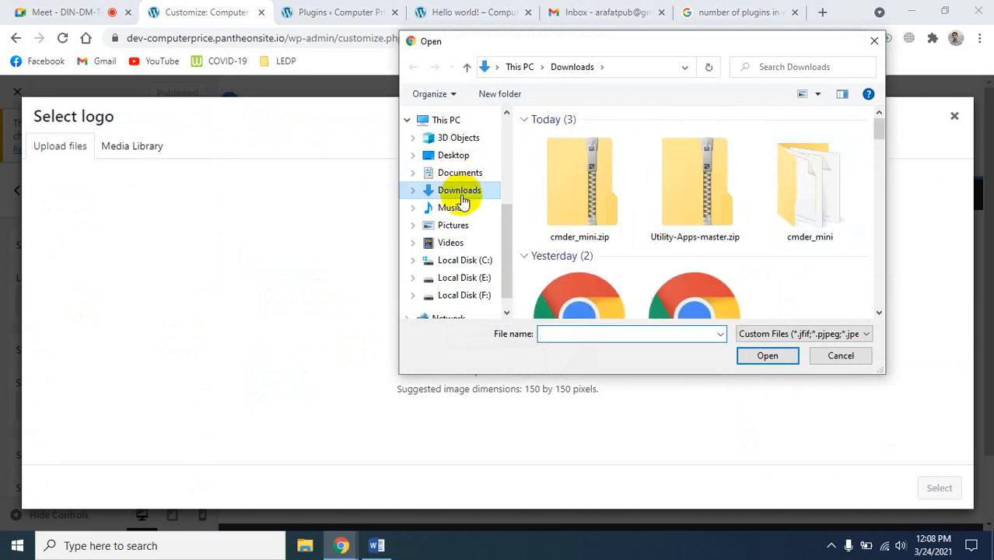
scroll(634, 210, down, 10)
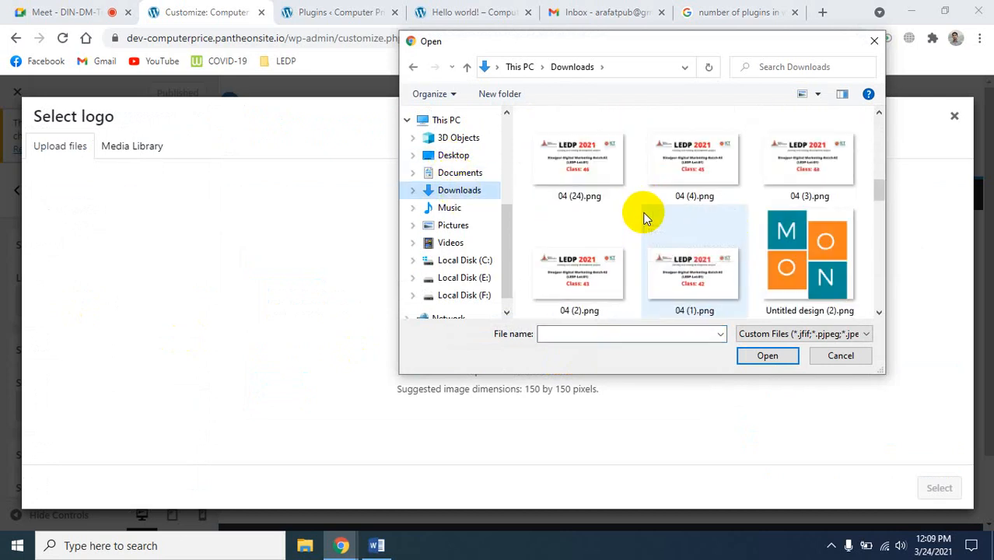
scroll(643, 219, down, 6)
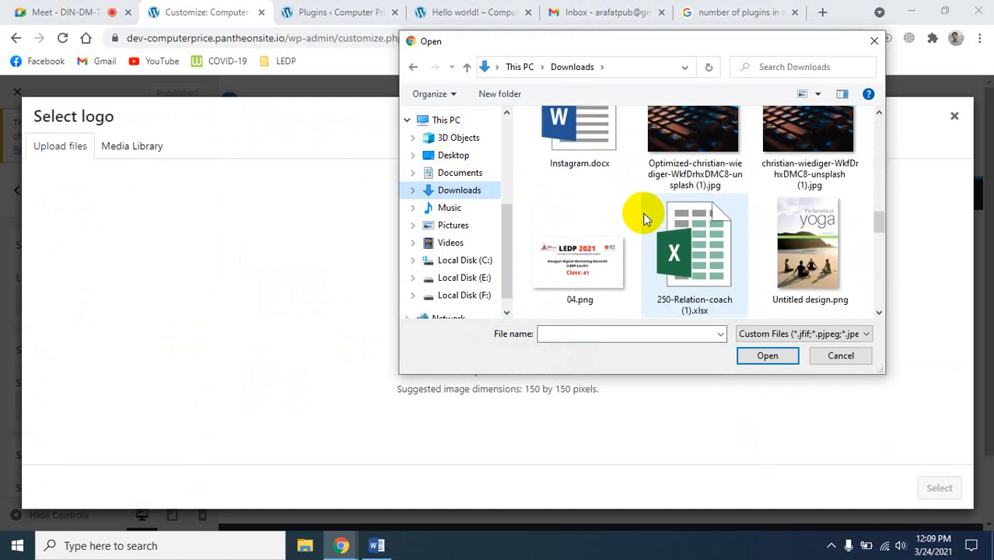
scroll(644, 219, down, 6)
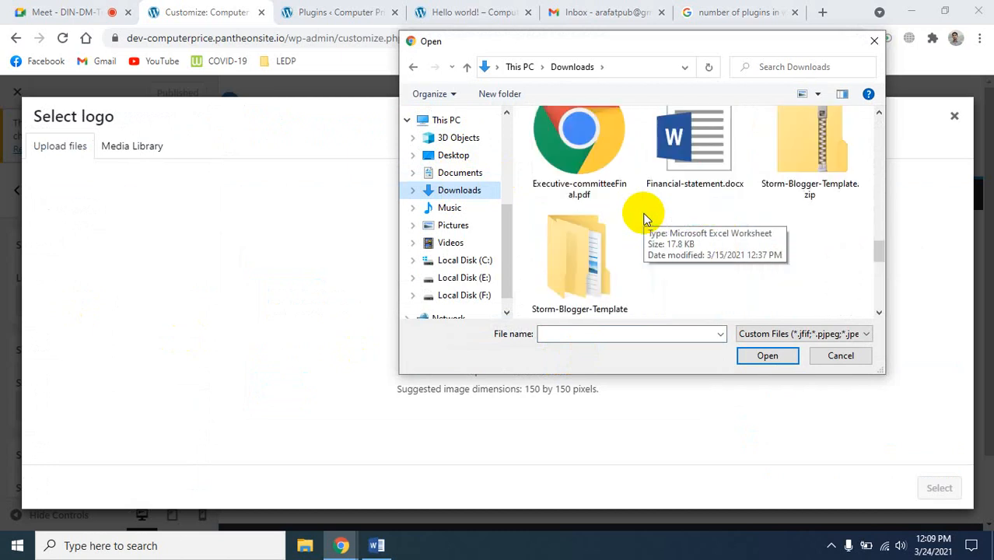
scroll(645, 218, up, 6)
scroll(645, 219, up, 10)
click(827, 358)
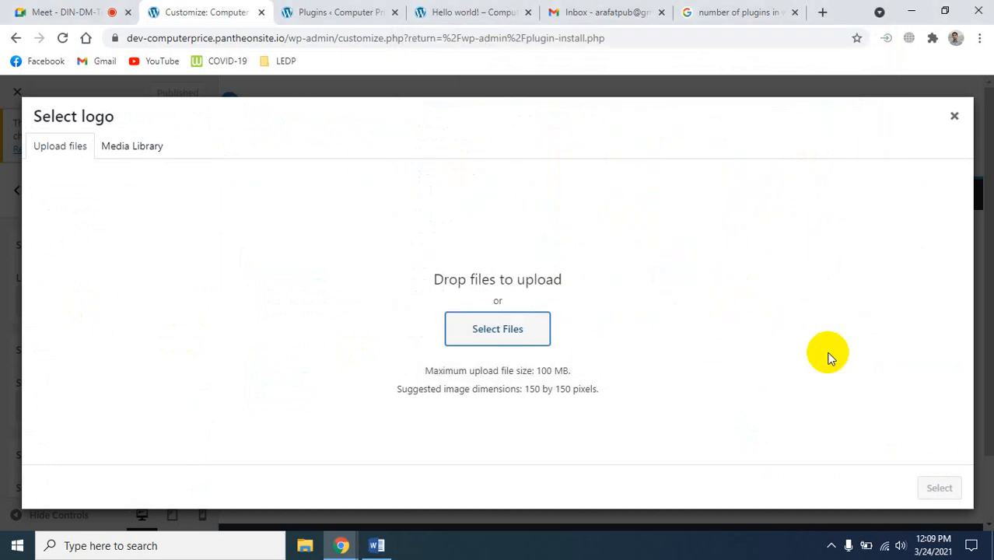
click(954, 116)
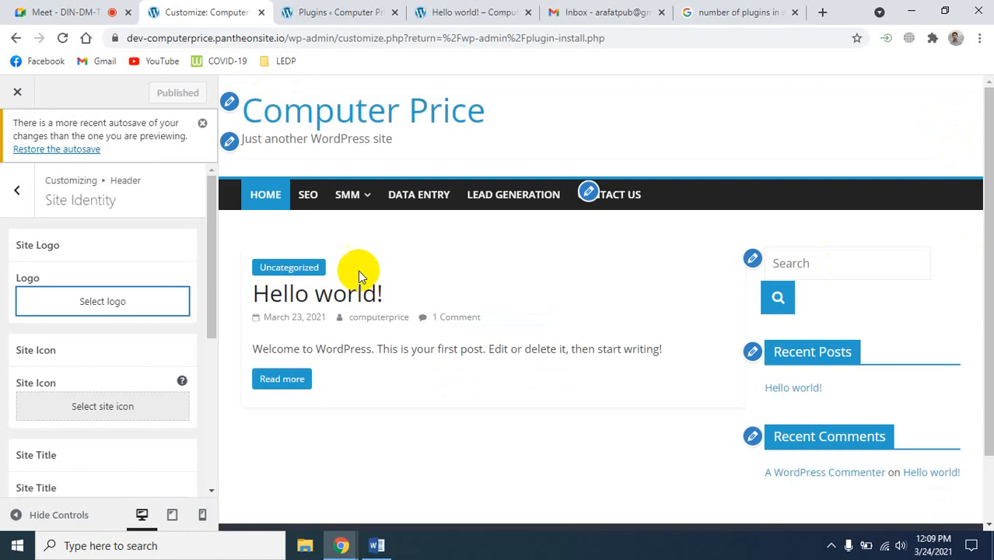
- Look over the upload and media library views for the site logo, then close the logo picker
click(105, 303)
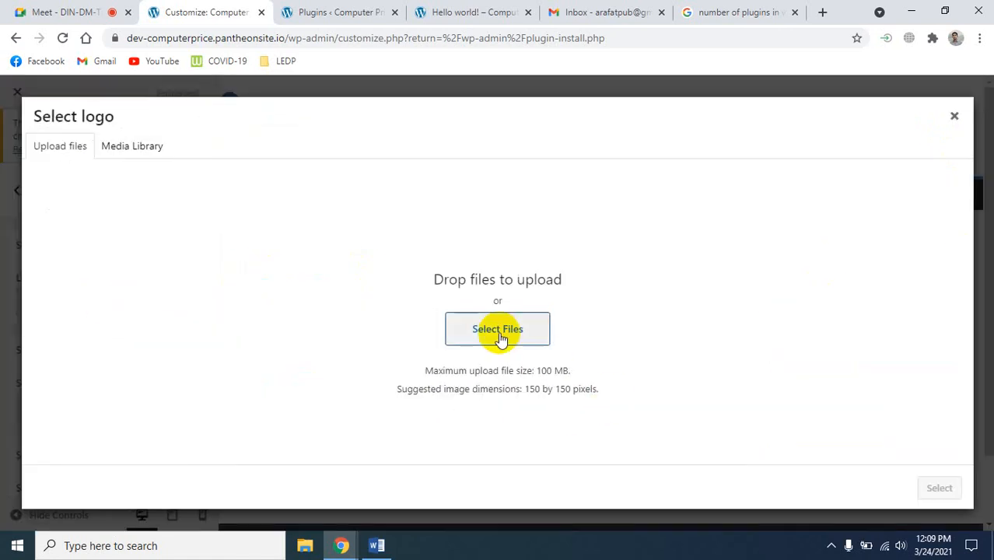
click(140, 148)
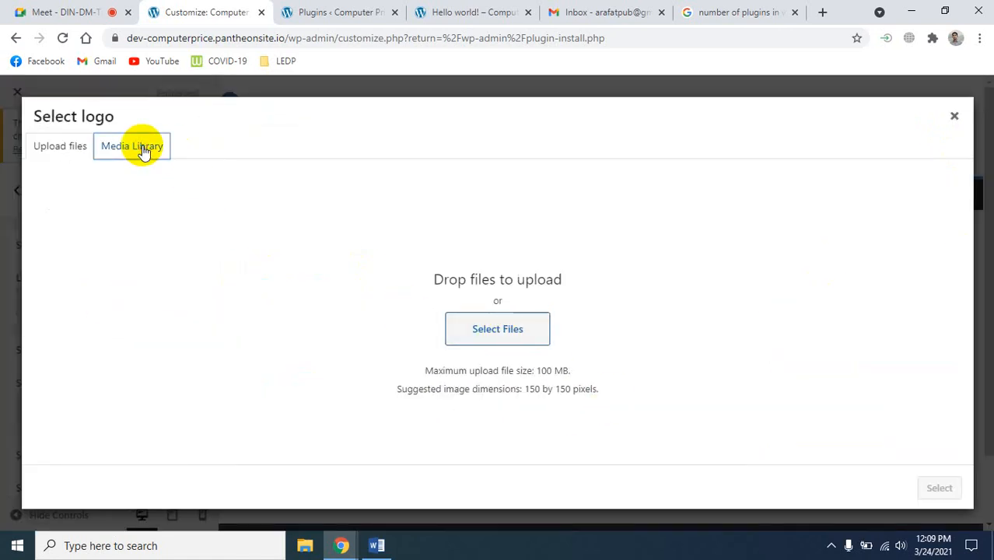
click(70, 151)
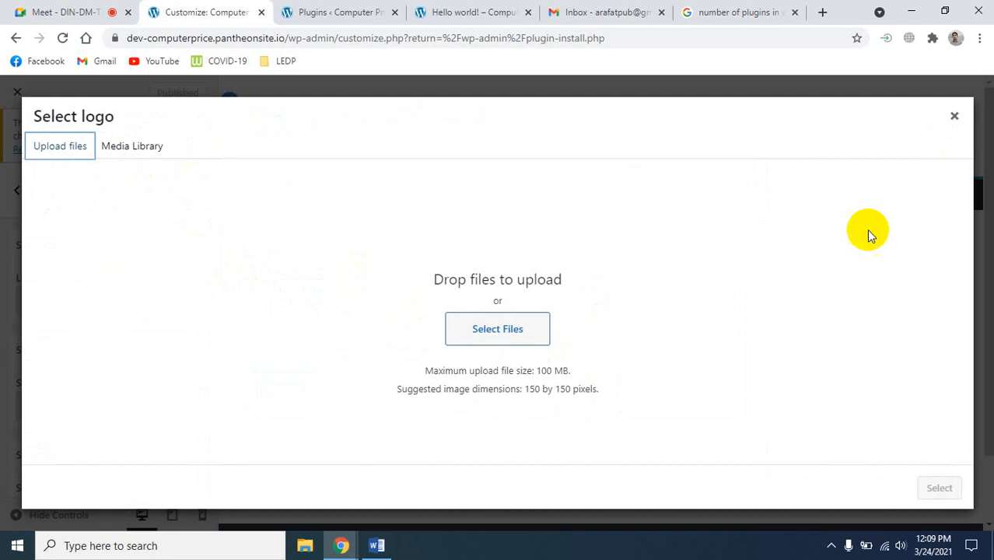
click(955, 117)
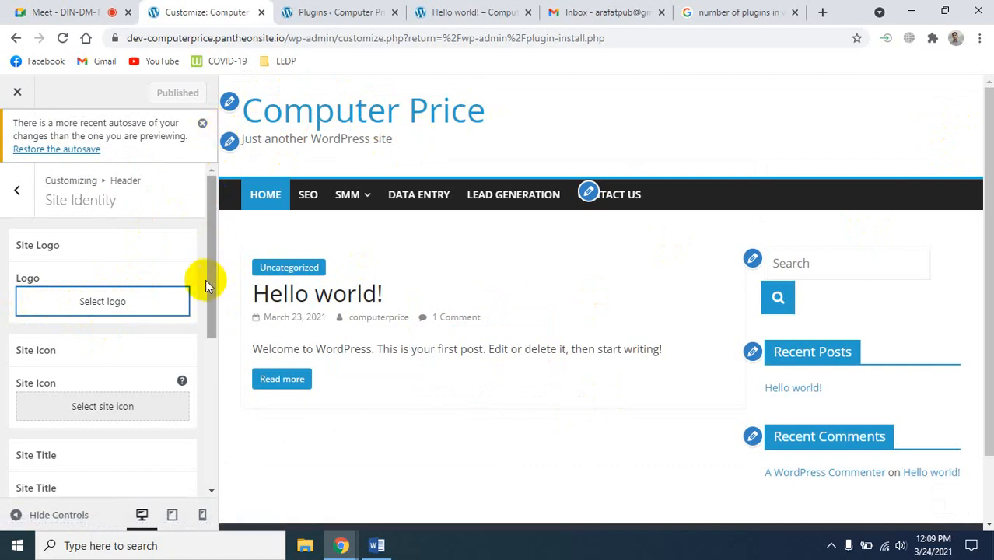
- Upload L.png from the Downloads folder as the image for the site icon
scroll(124, 355, down, 1)
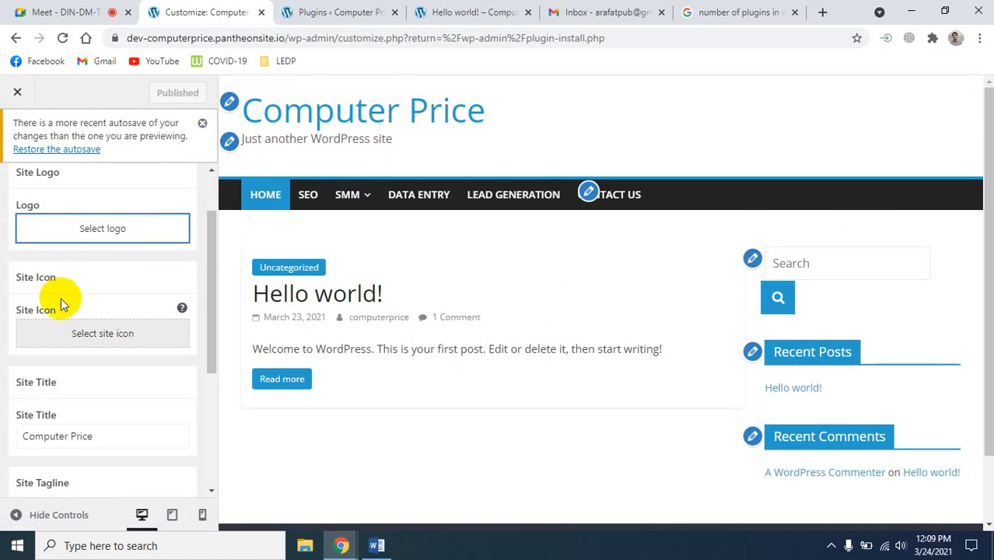
click(90, 340)
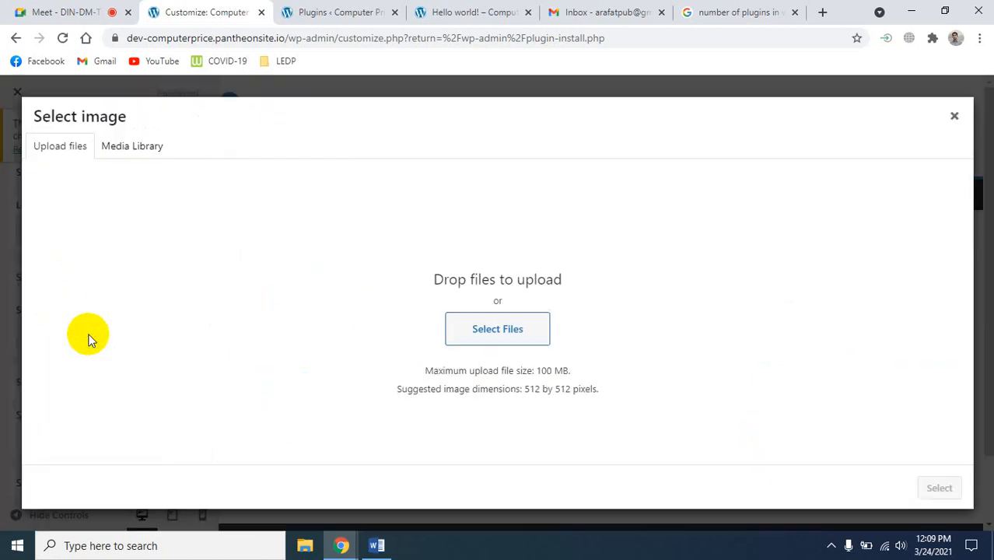
click(472, 333)
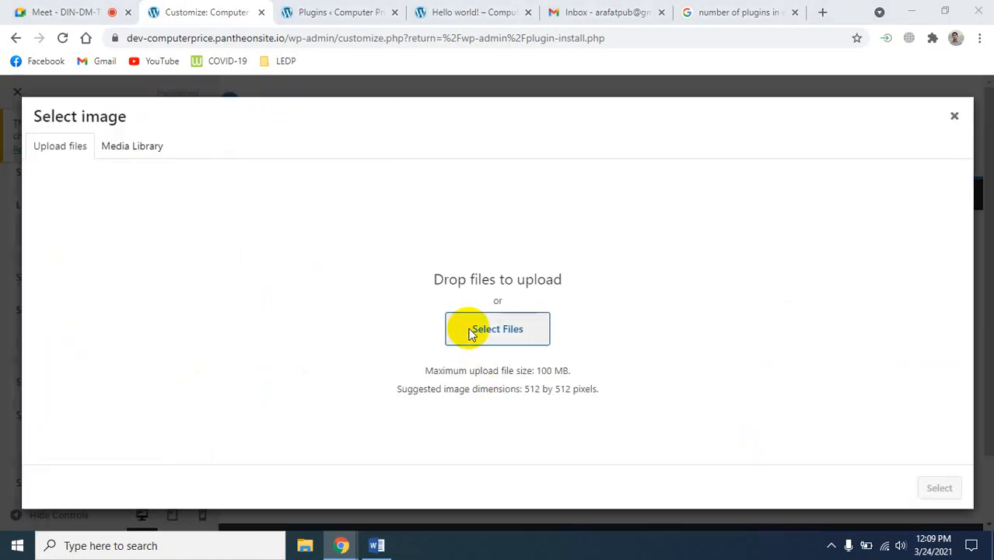
click(841, 356)
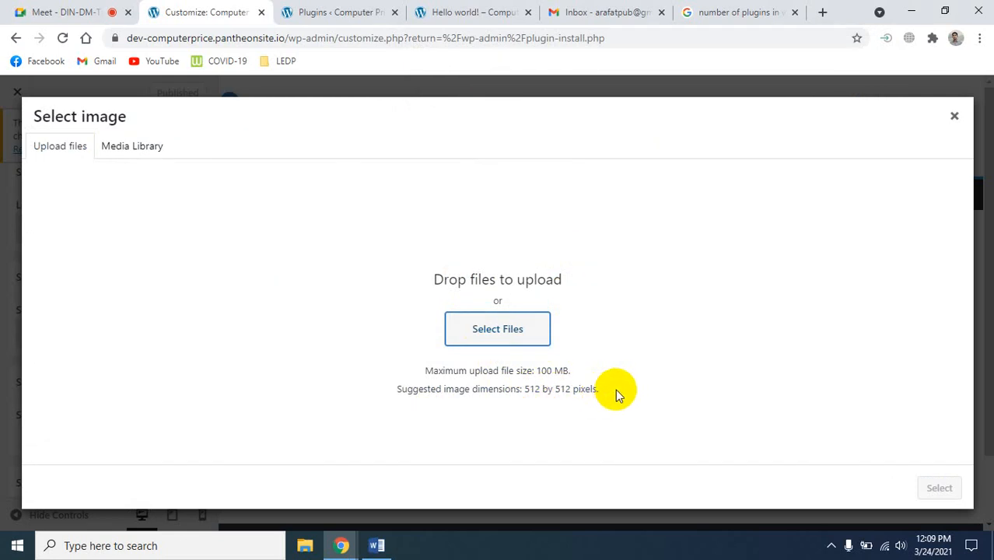
click(472, 330)
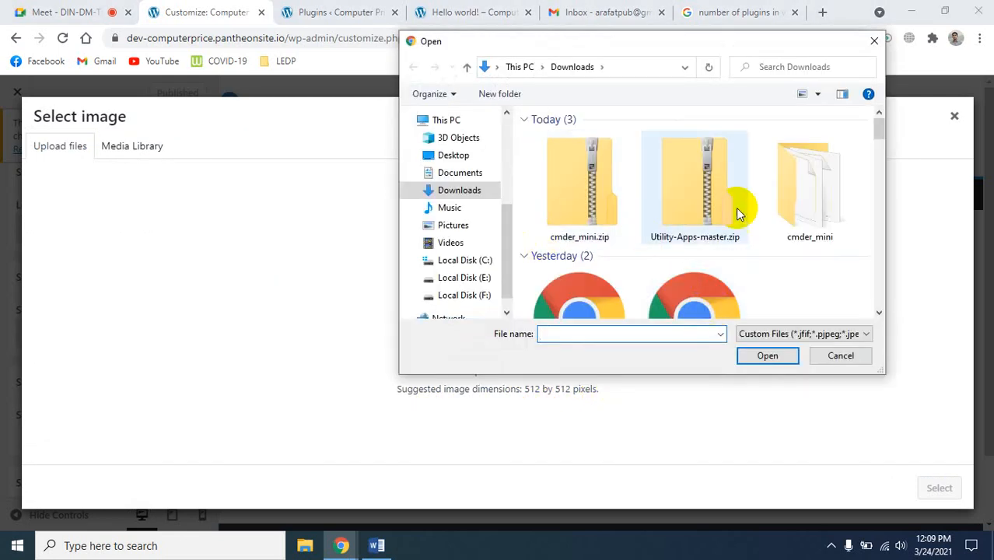
scroll(735, 219, down, 5)
scroll(736, 221, down, 2)
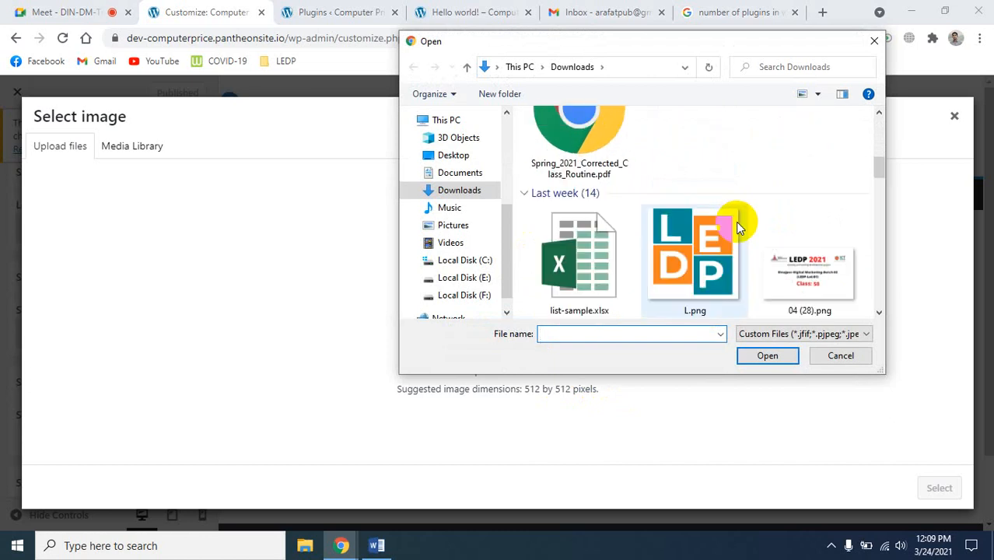
click(696, 245)
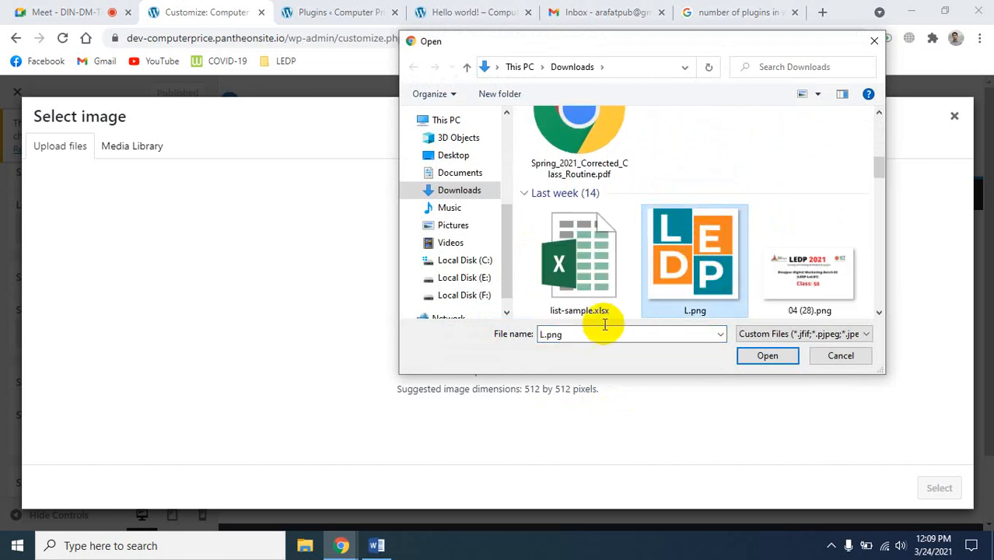
click(765, 356)
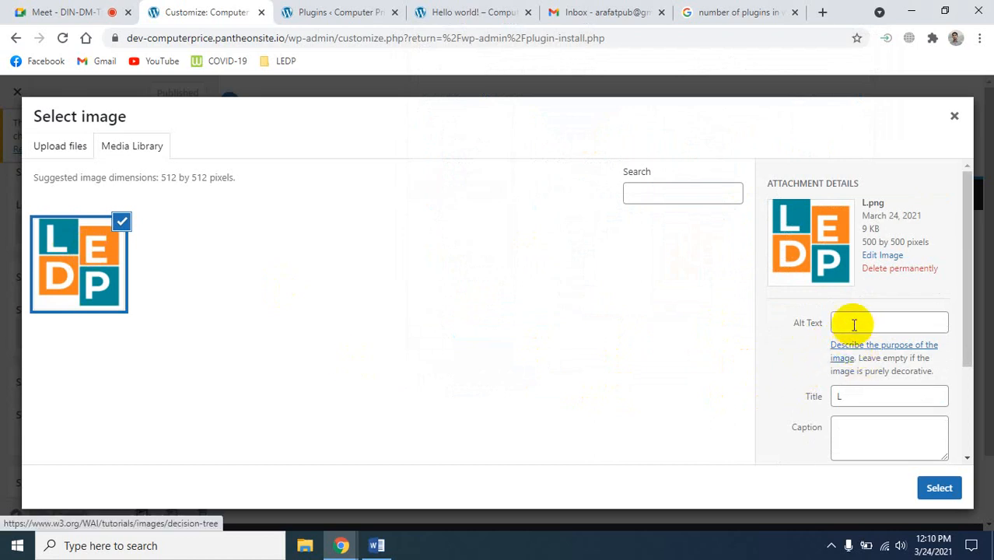
- Set the uploaded L.png as the site icon without cropping it and publish the change
scroll(860, 400, down, 3)
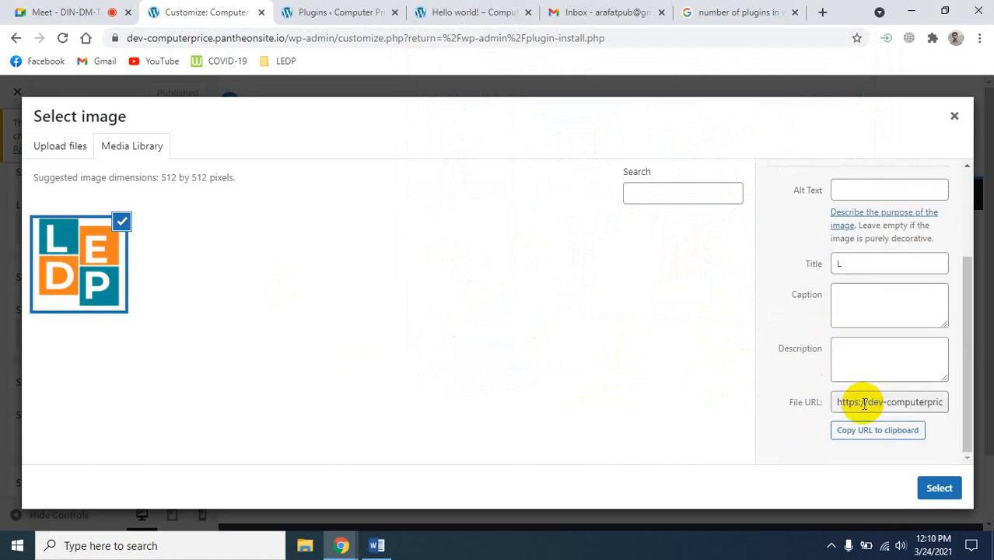
click(939, 490)
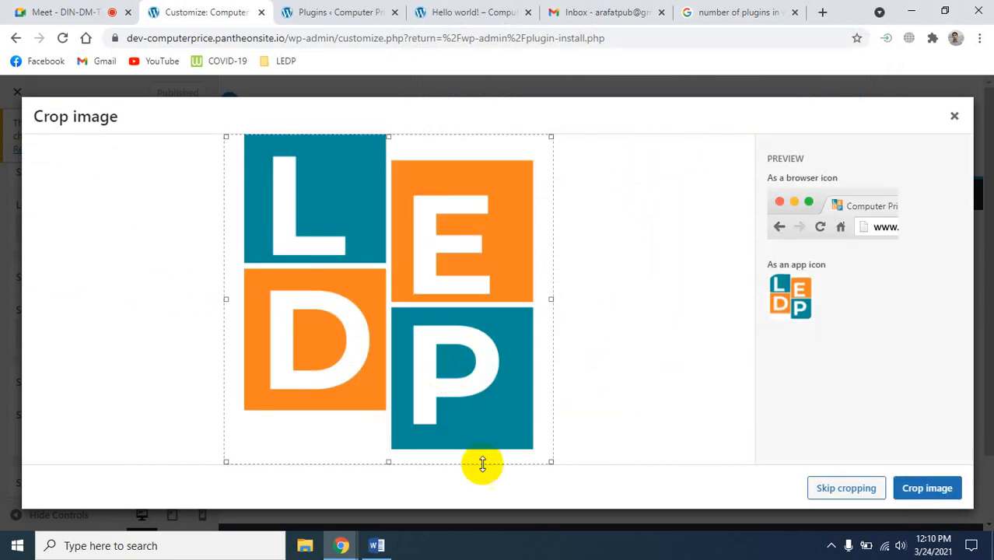
click(843, 490)
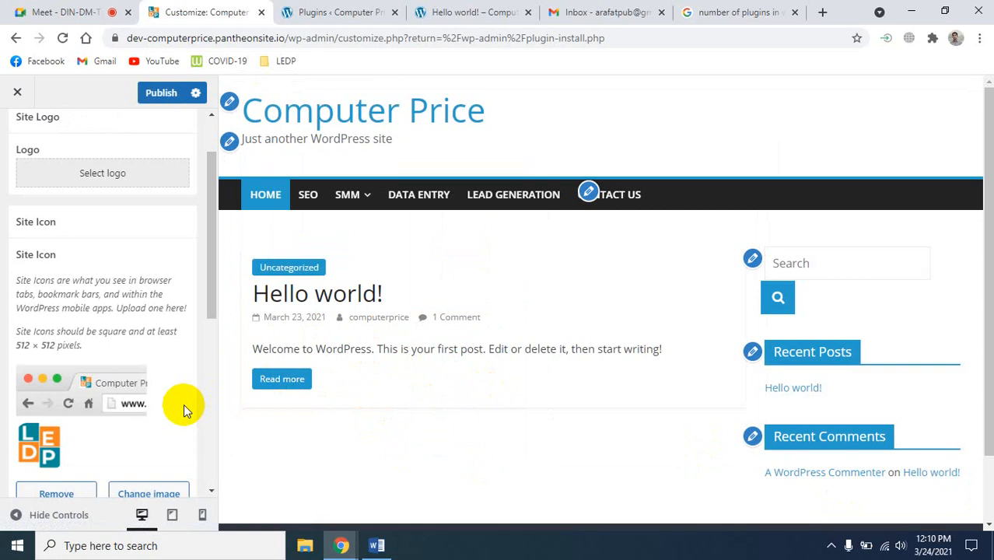
scroll(185, 410, down, 1)
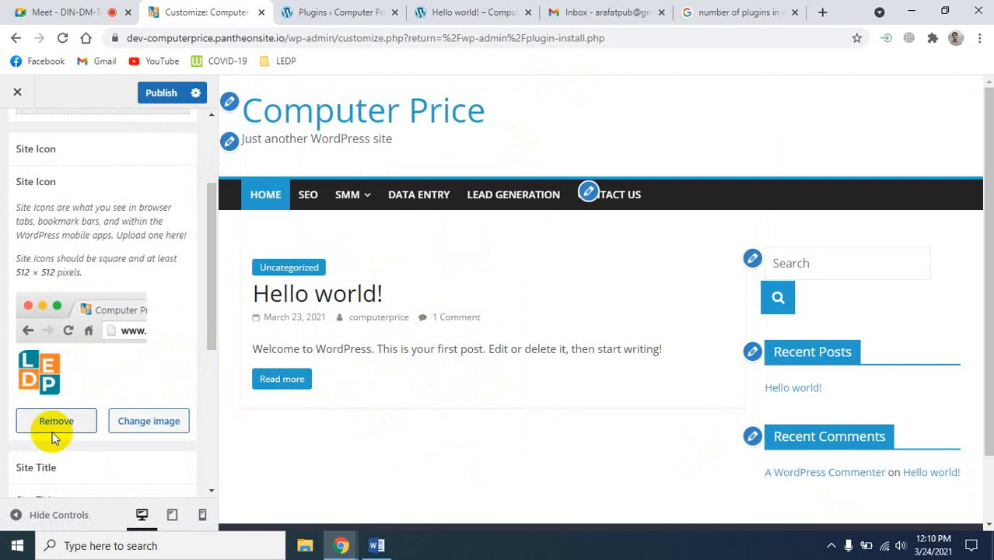
scroll(144, 405, up, 2)
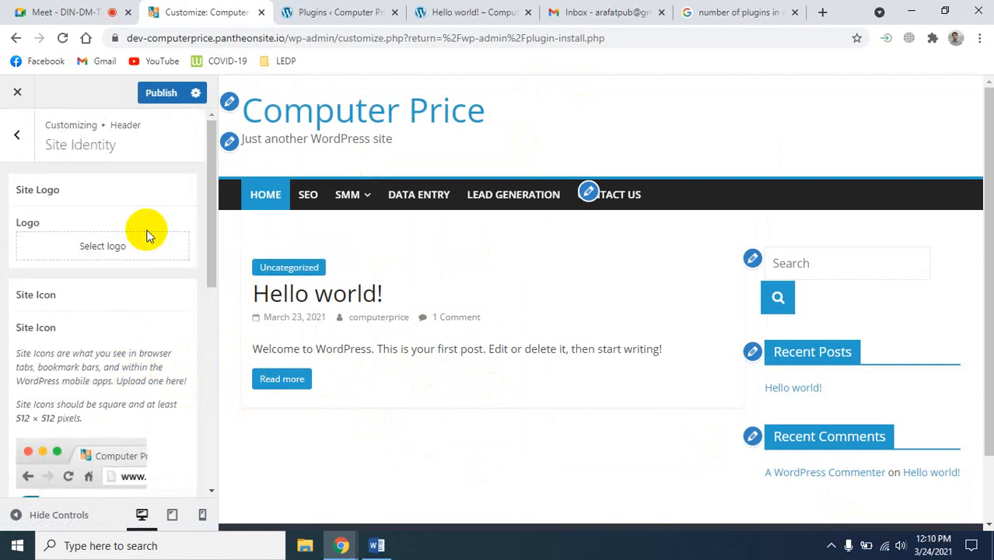
click(163, 95)
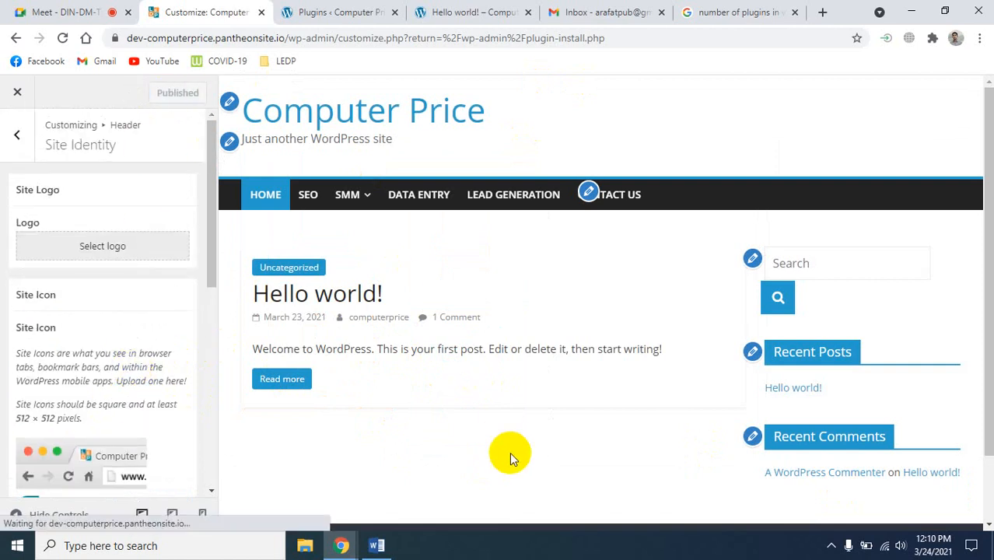
- Reload the Hello world! post and compare its browser tab icon with that of the Plugins page
click(484, 11)
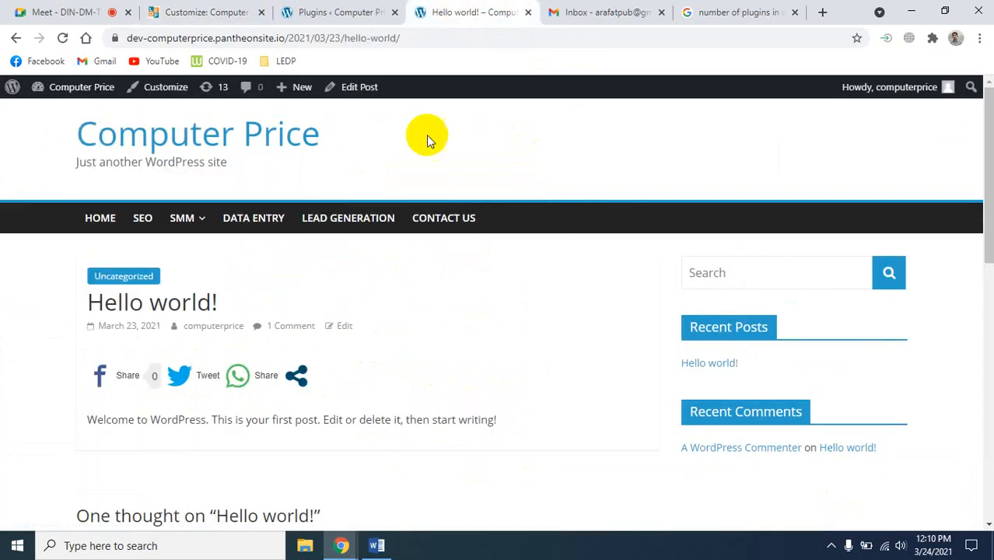
click(62, 39)
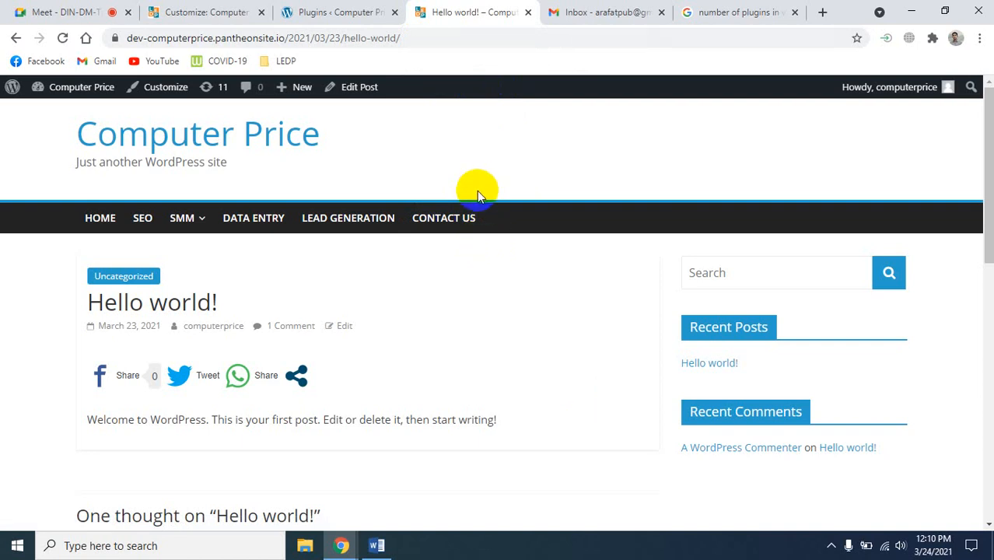
click(342, 11)
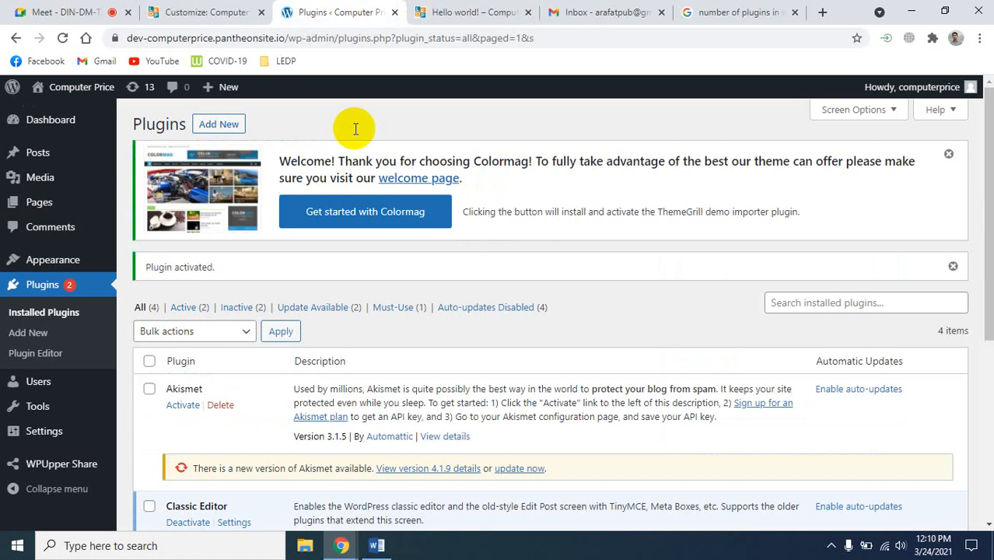
click(472, 11)
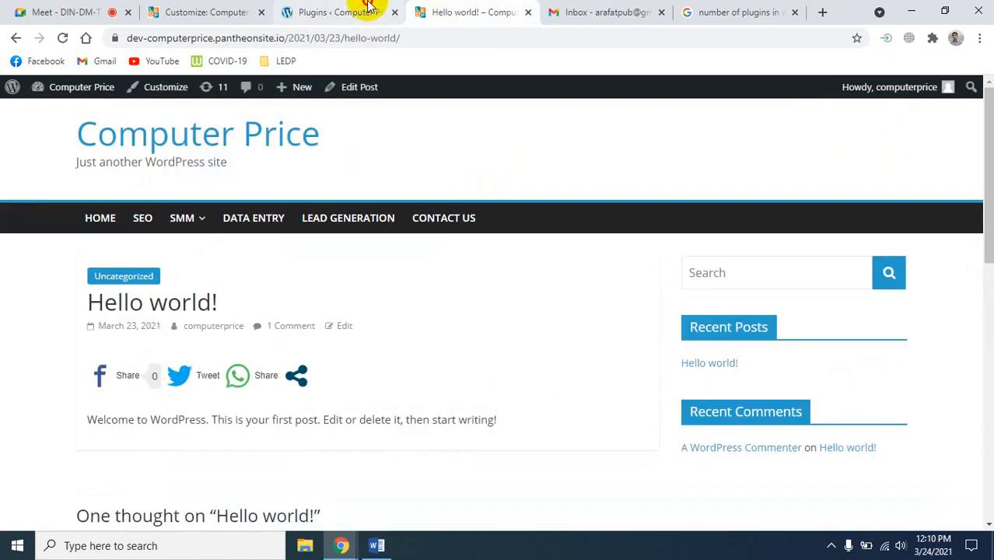
click(354, 12)
- Return to the customizer and check the suggested image dimensions for the site logo, then close the logo picker
click(200, 12)
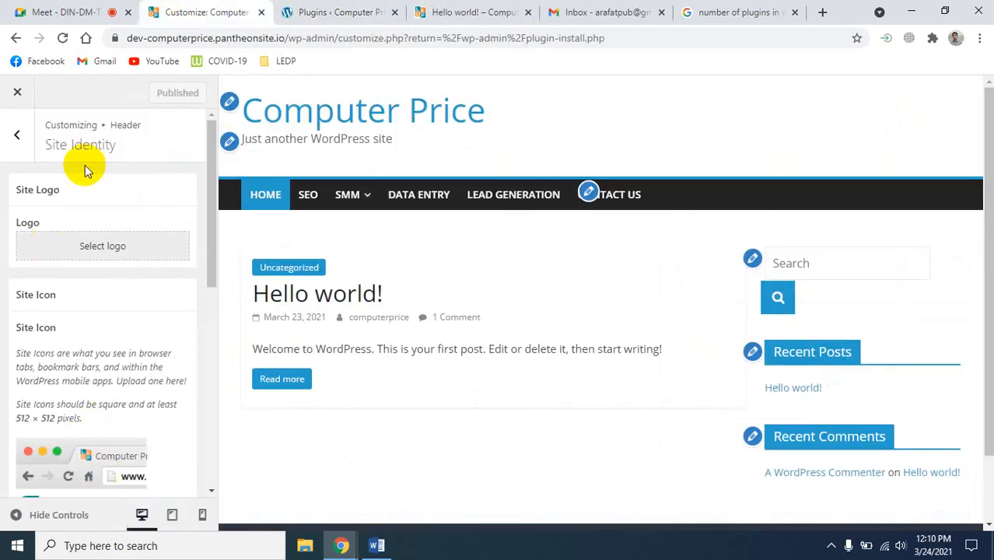
click(84, 245)
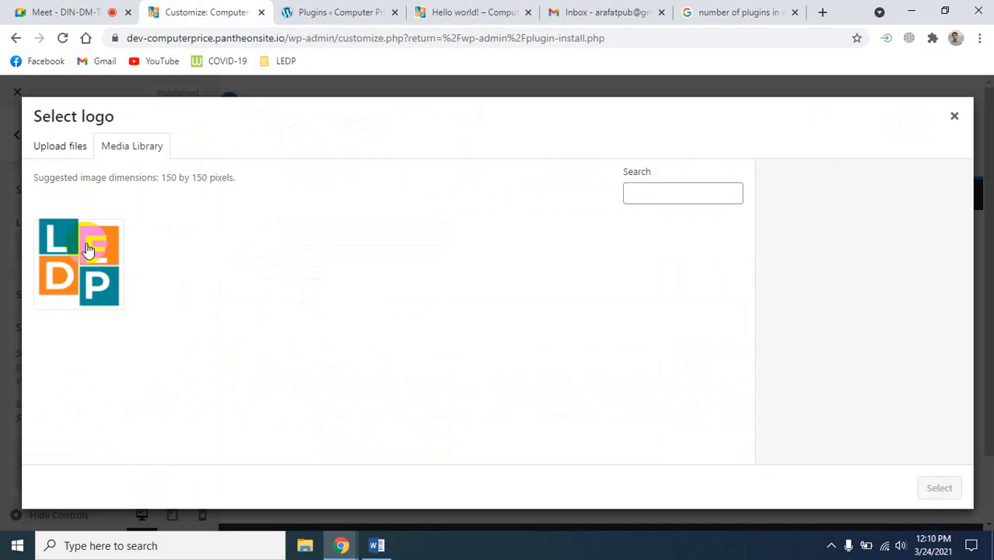
click(60, 151)
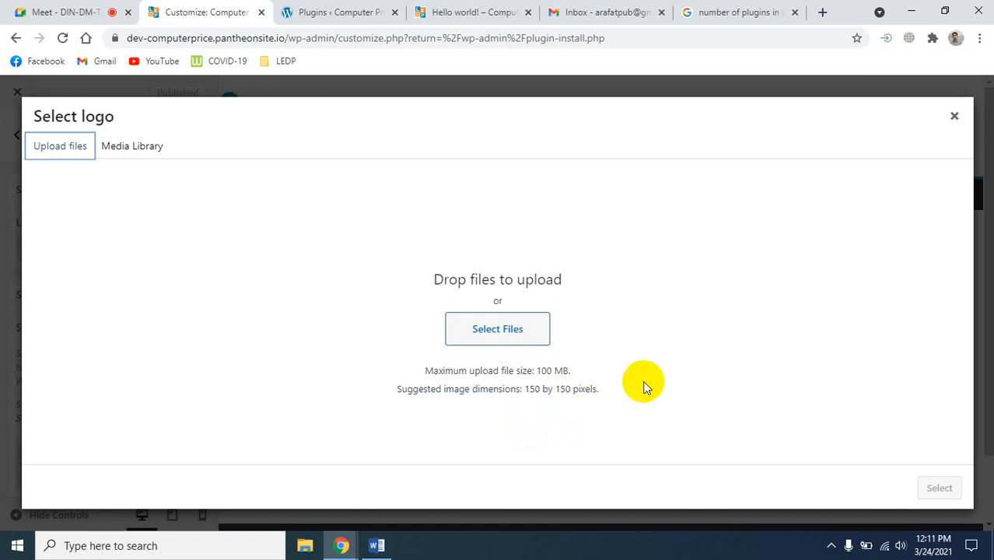
click(956, 117)
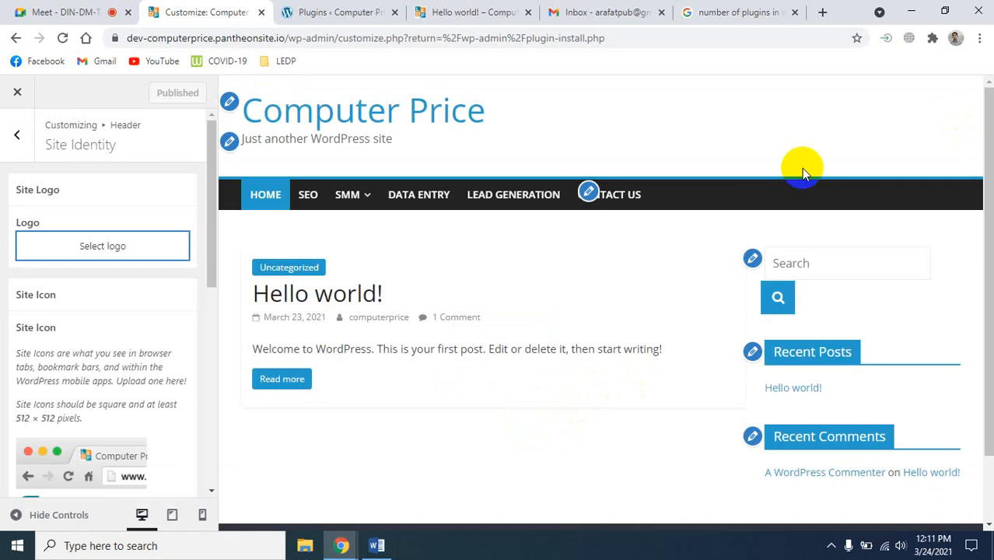
- Delete the word "Price" from the site title and enter it again
scroll(115, 341, down, 2)
scroll(113, 346, down, 4)
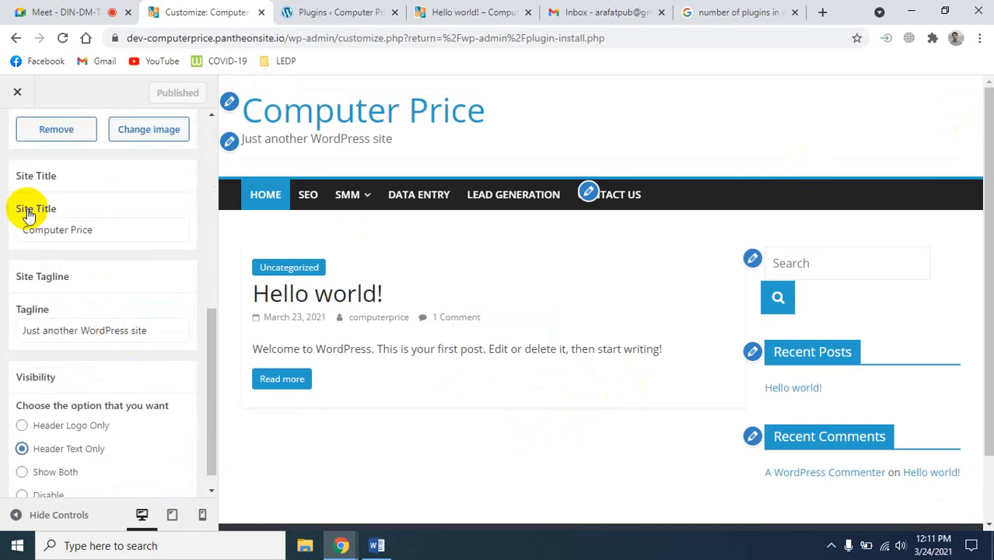
click(102, 230)
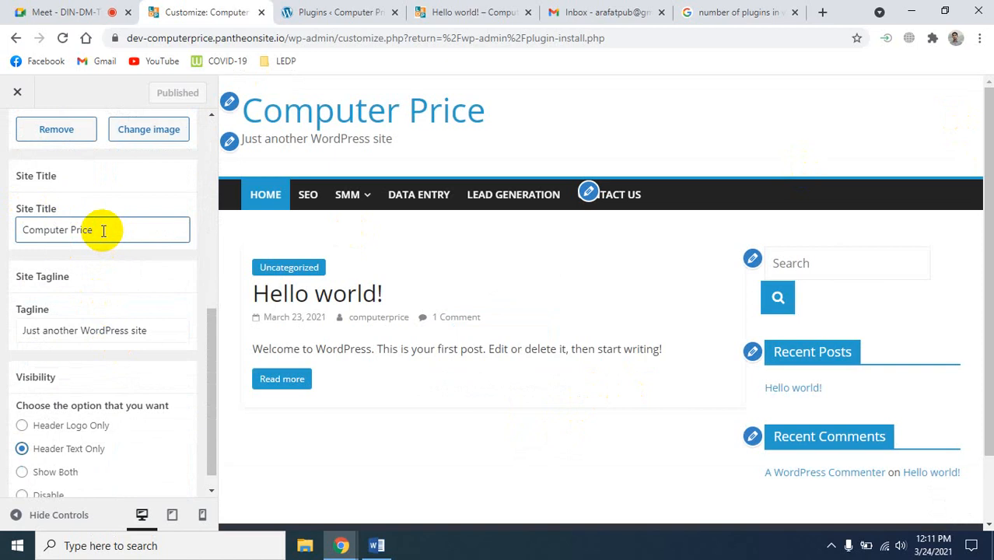
key(BackSpace)
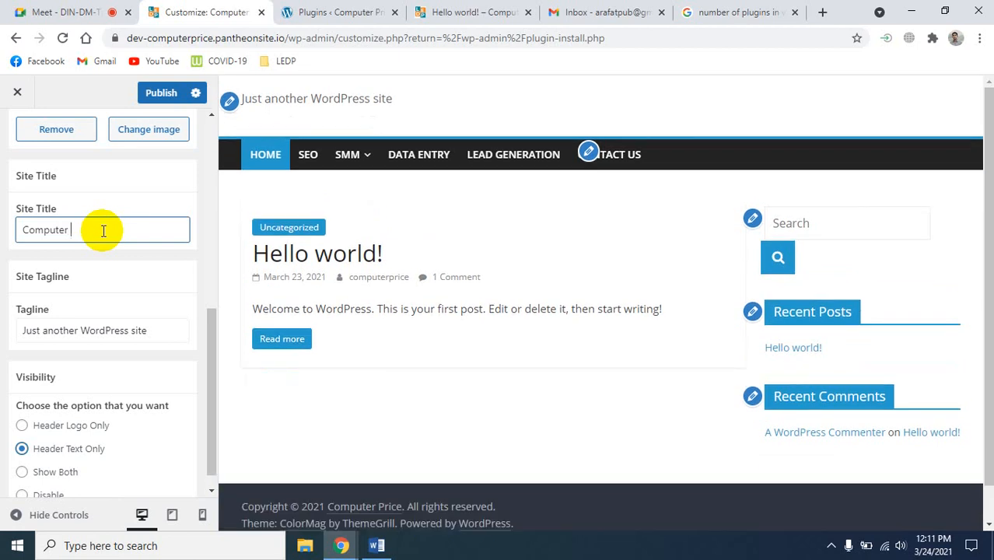
text(Price)
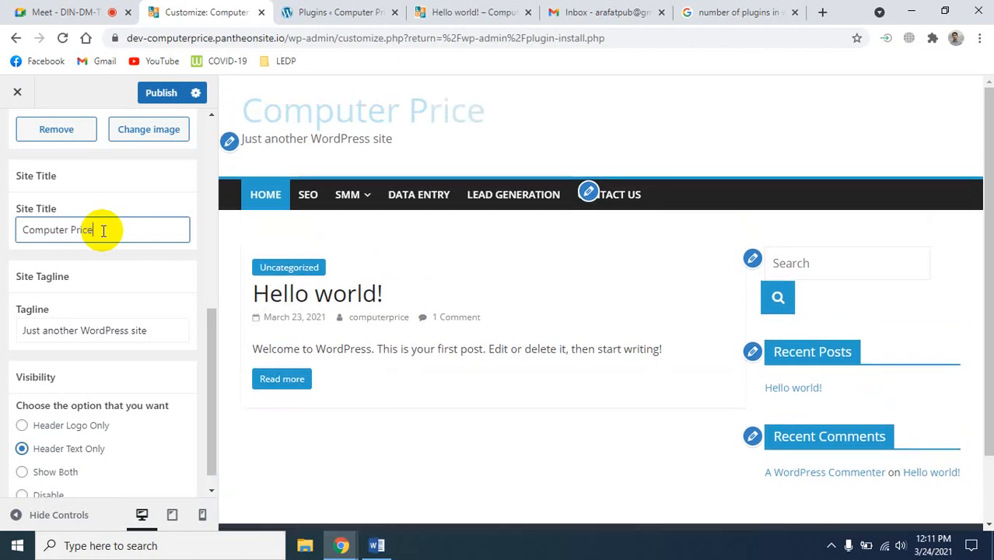
- Replace the site tagline with "Computer Price"
scroll(144, 356, down, 1)
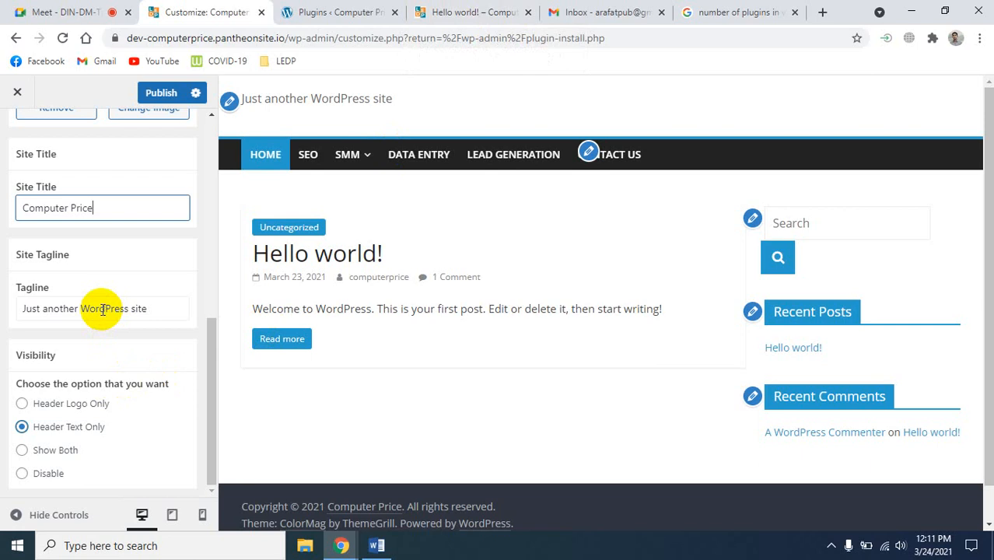
click(101, 308)
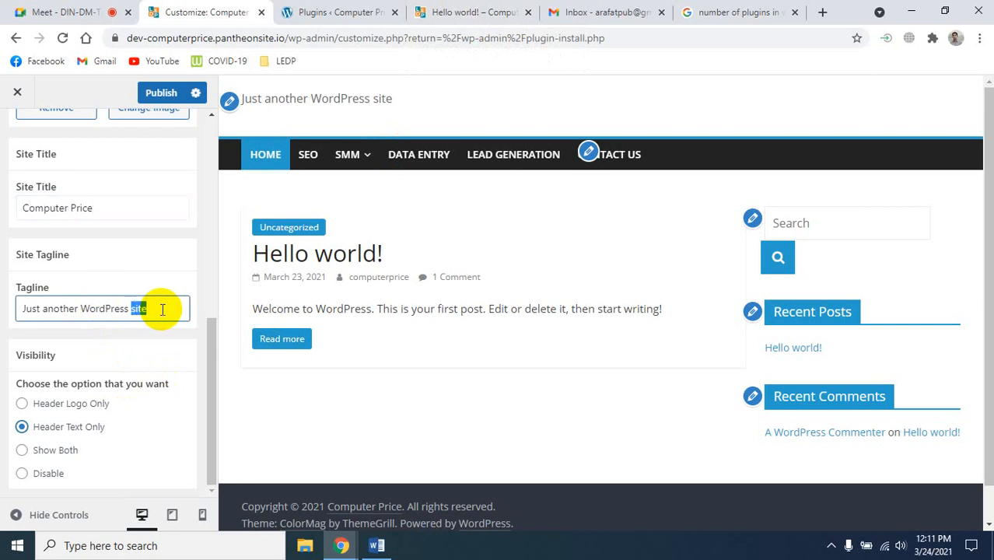
triple_click(161, 309)
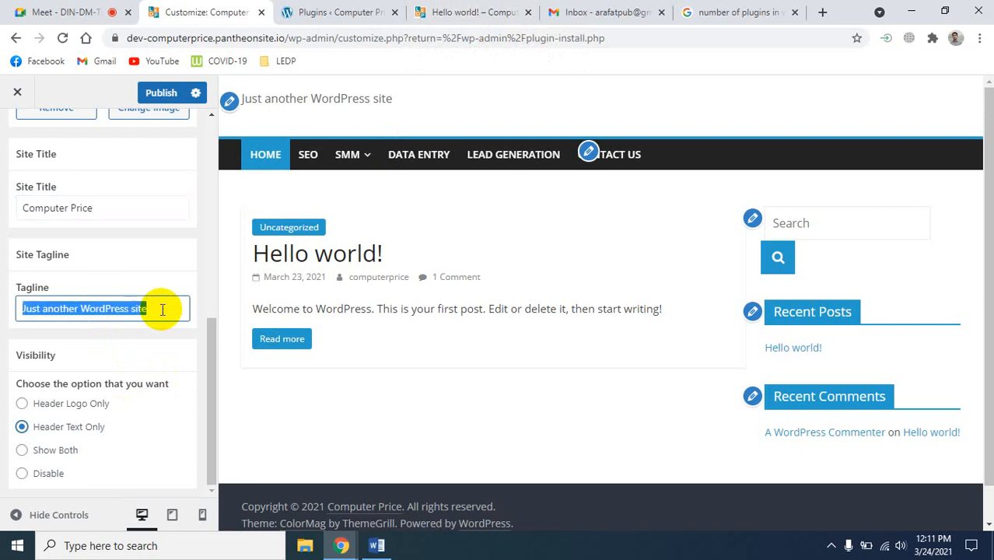
text(Compu)
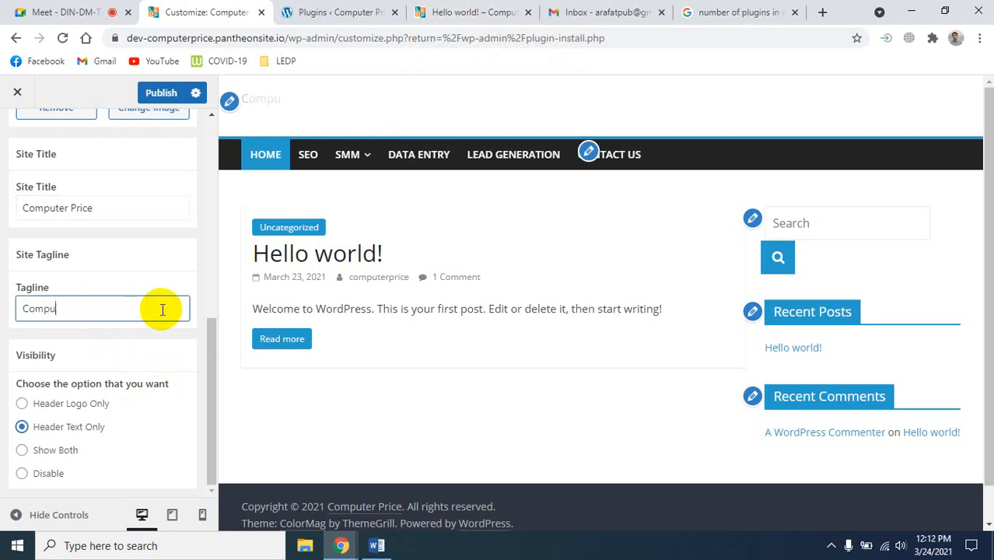
text(ter )
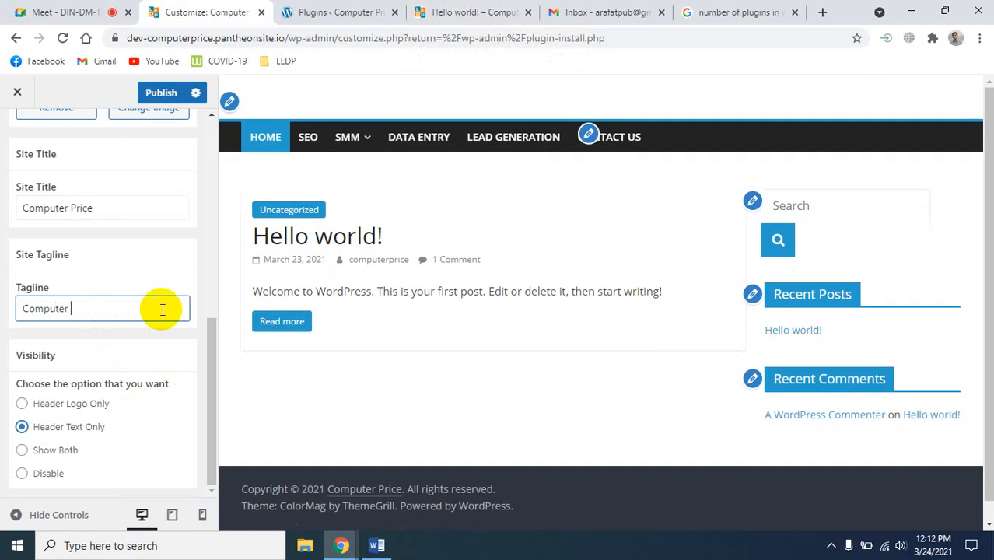
text(Price)
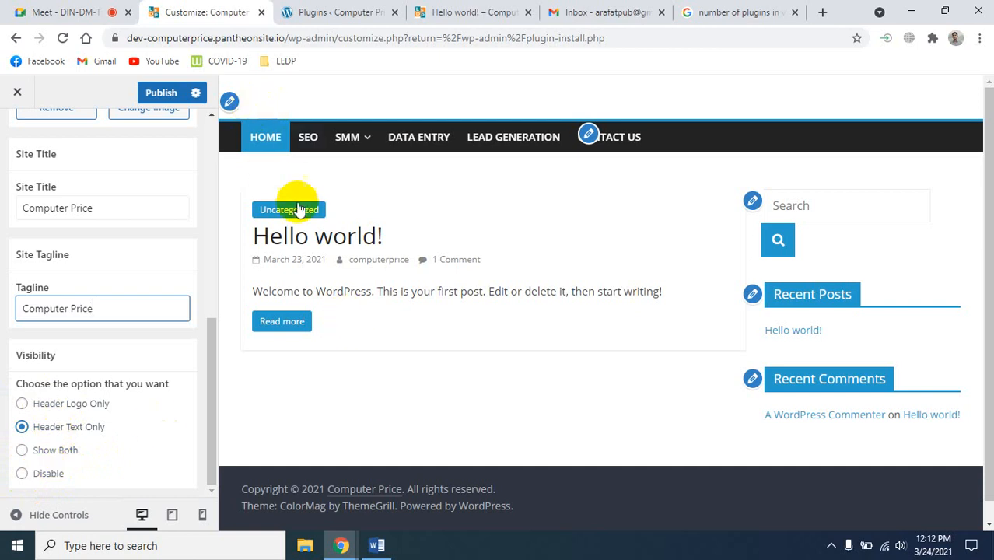
- Review the site logo, site icon, title, tagline and header visibility settings in Site Identity
scroll(136, 257, up, 3)
scroll(131, 301, up, 1)
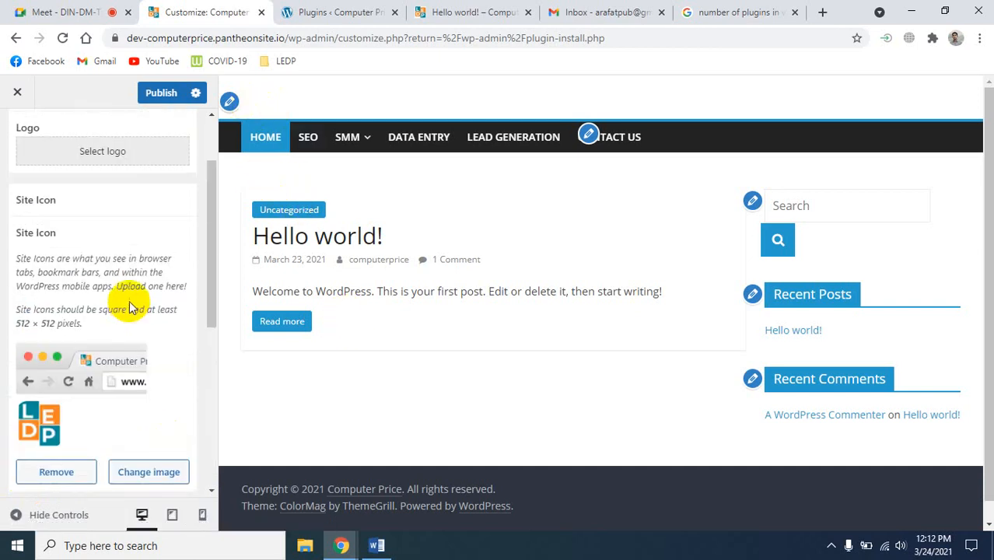
scroll(132, 305, down, 3)
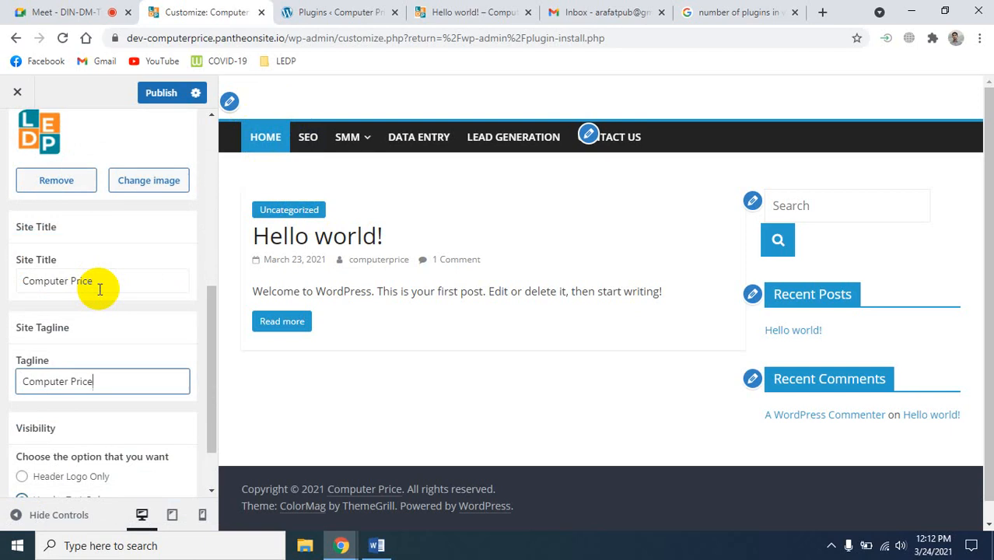
scroll(101, 334, down, 1)
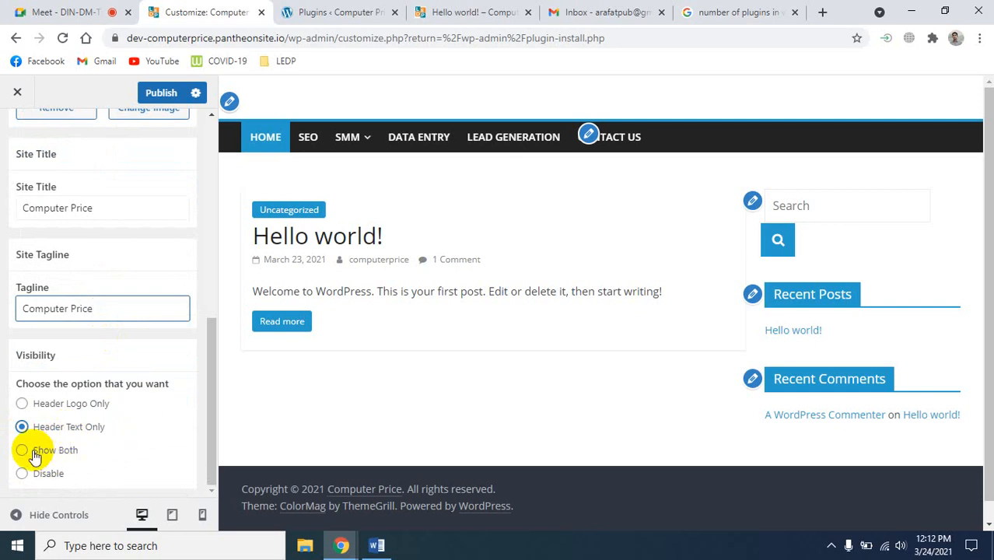
scroll(109, 461, up, 6)
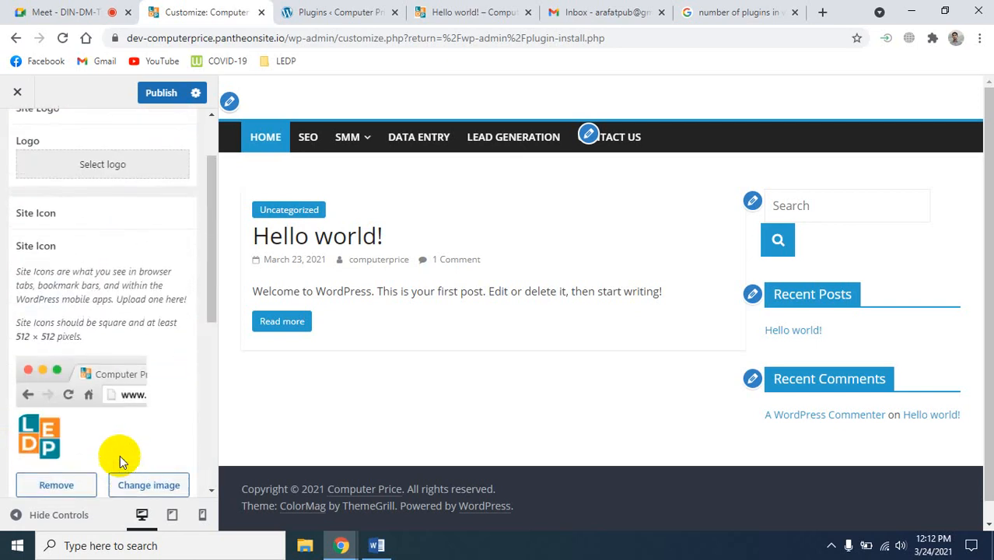
scroll(120, 462, down, 6)
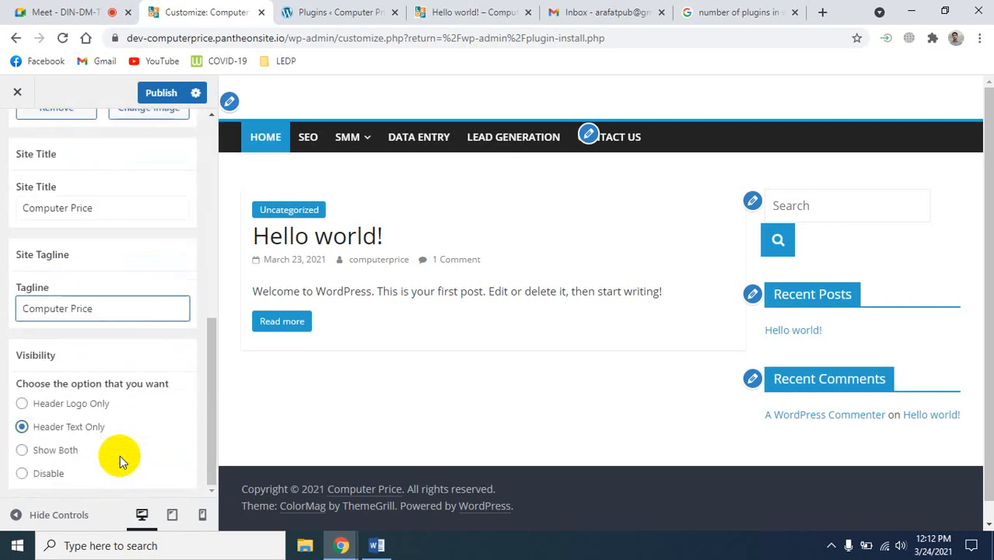
click(74, 161)
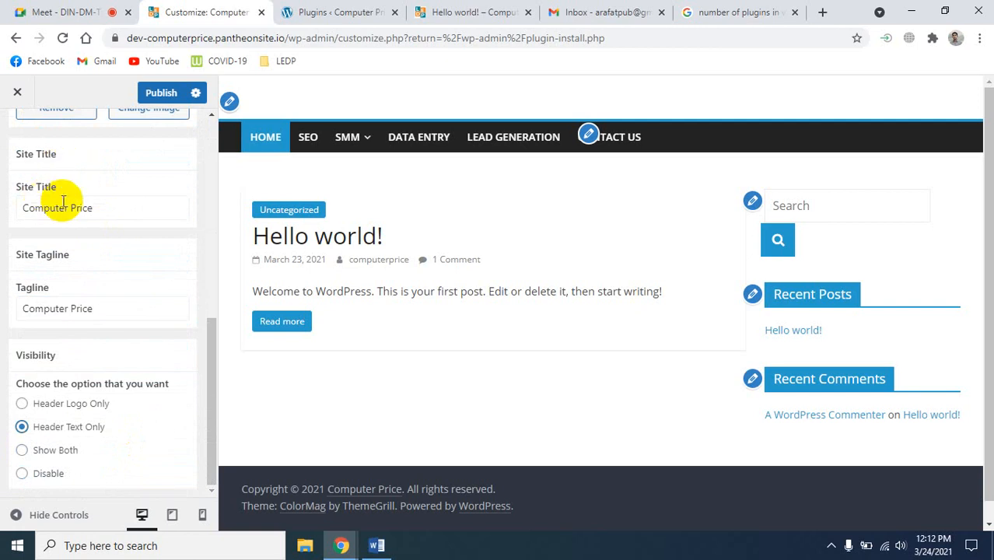
scroll(105, 262, up, 4)
scroll(104, 275, down, 4)
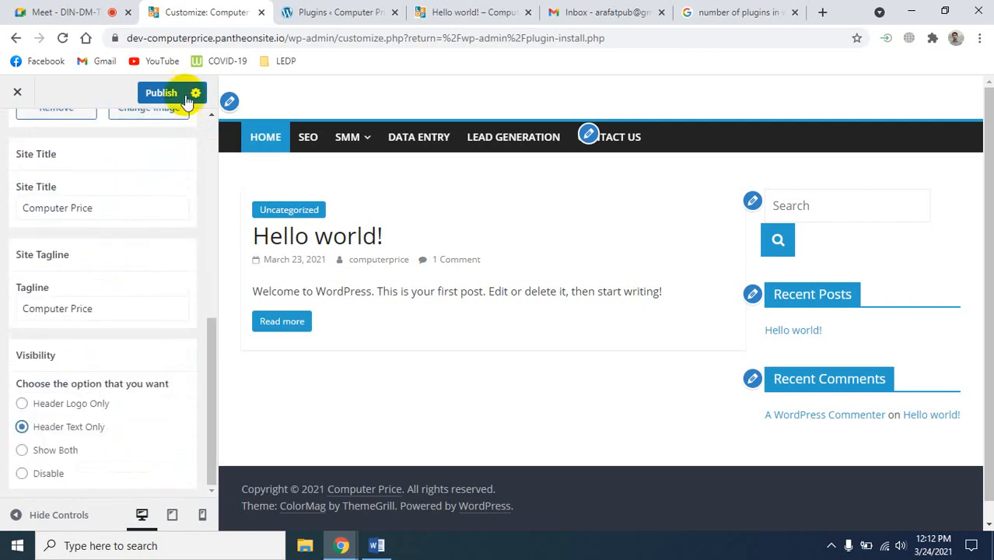
- Publish the site identity changes and open the live site's home page from the Hello world! post
click(163, 93)
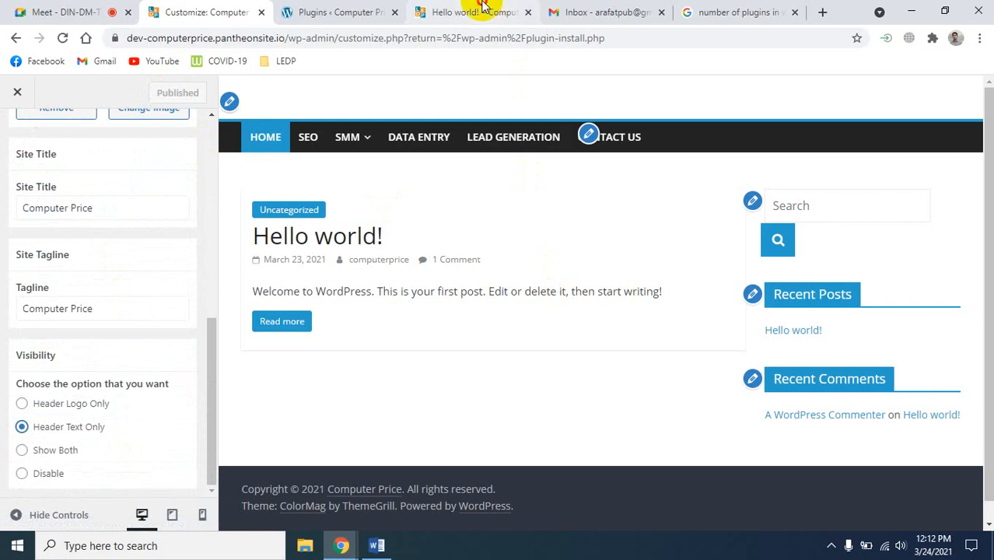
click(483, 12)
click(165, 135)
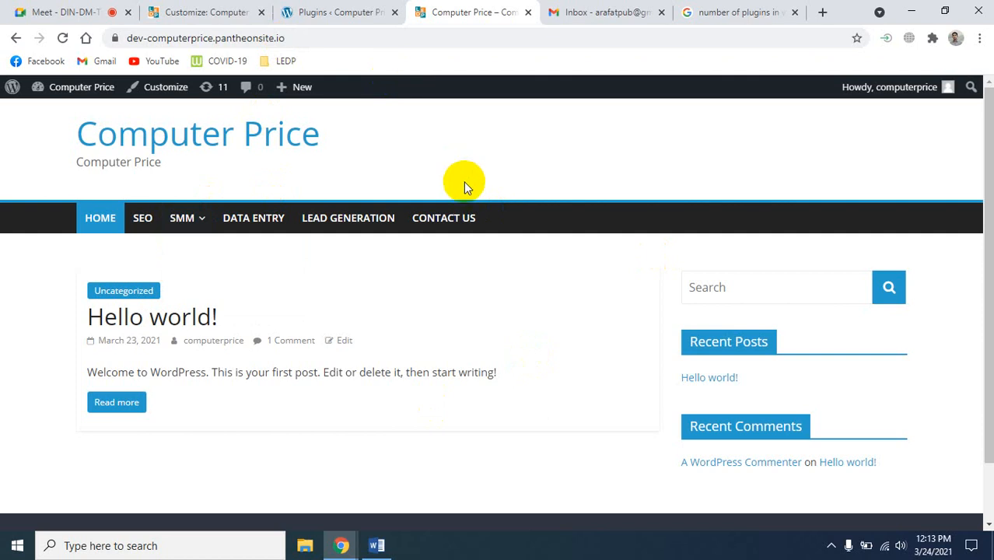
- Return to the customizer, open the Search widget in the Right Sidebar from the preview, and collapse its settings
click(346, 12)
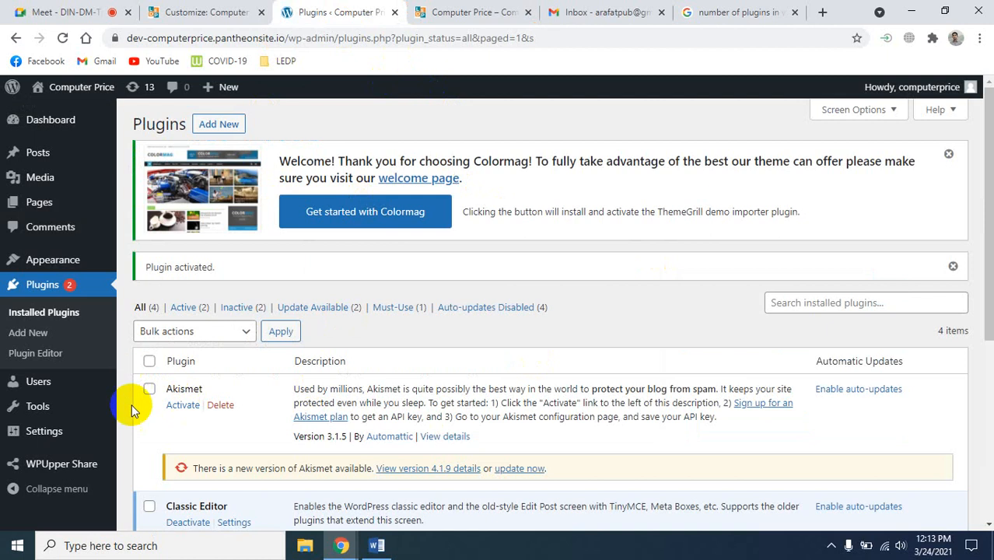
click(250, 11)
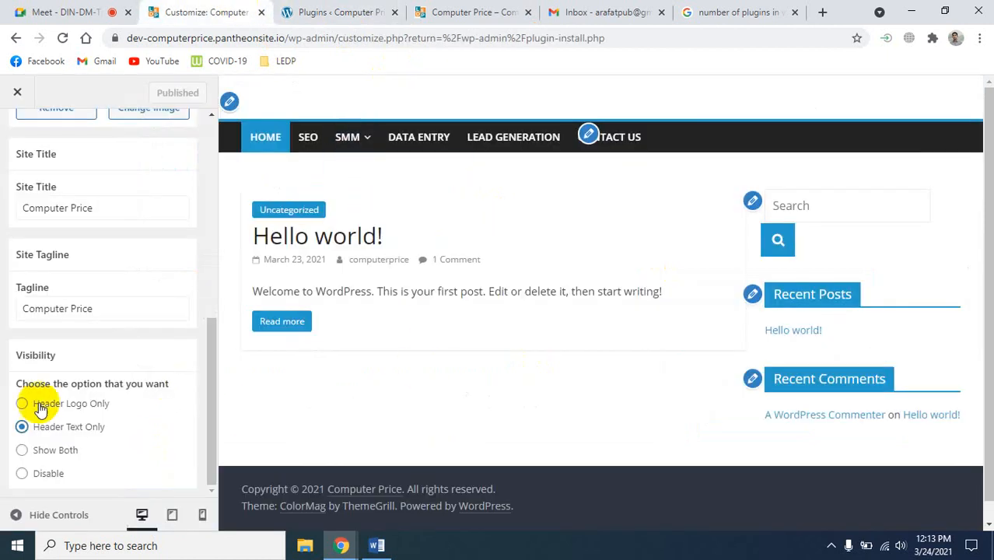
scroll(74, 400, up, 5)
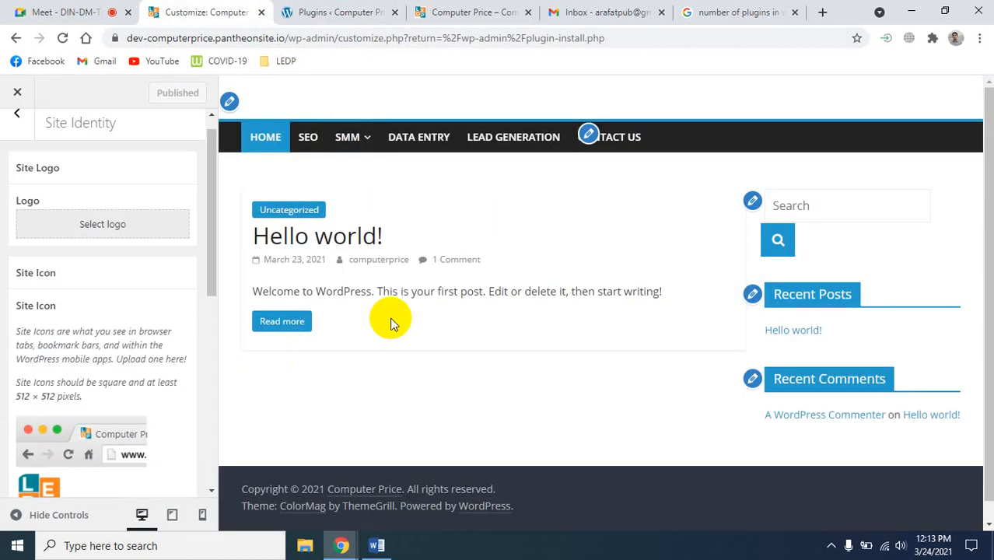
scroll(391, 323, down, 1)
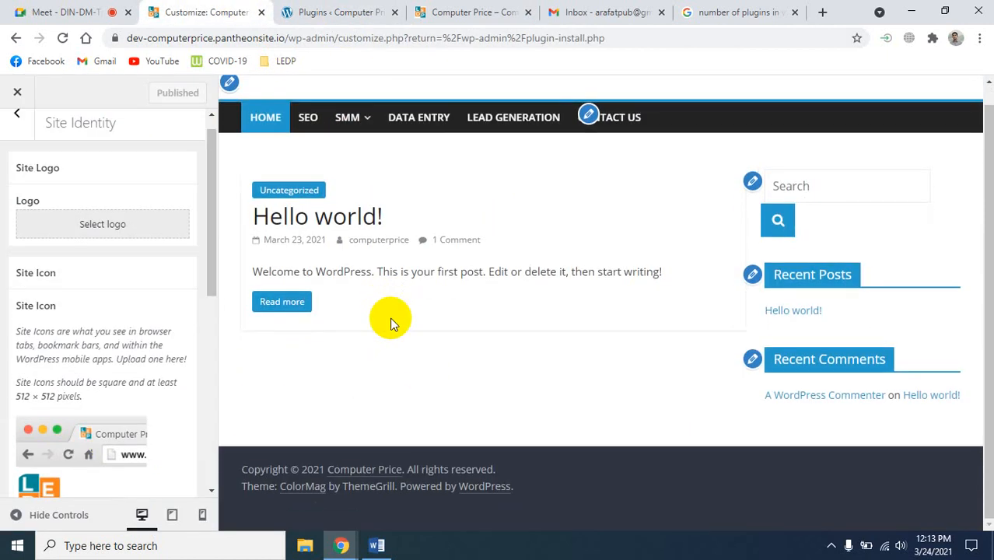
click(754, 185)
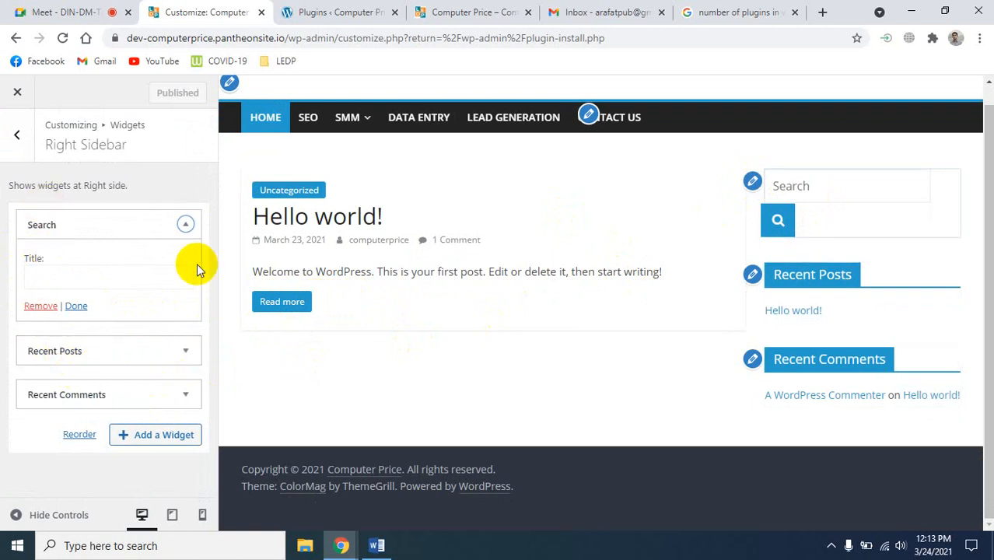
click(184, 225)
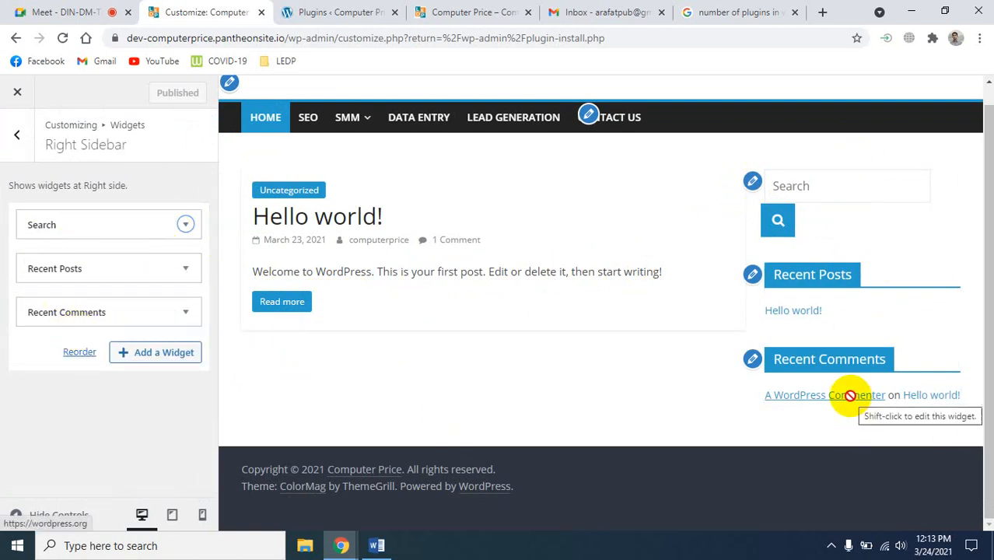
- Browse the available widgets and add the Categories widget to the Right Sidebar
click(156, 353)
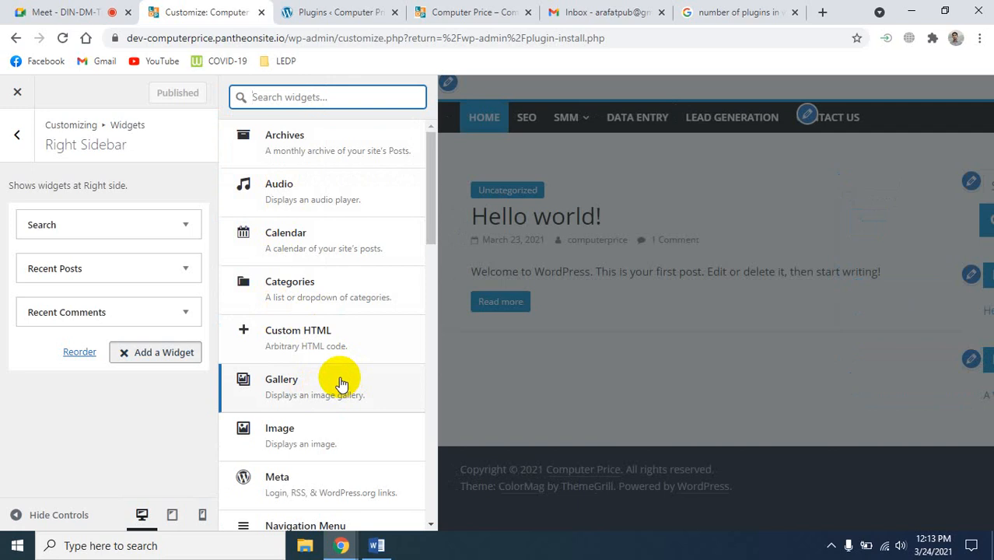
scroll(334, 385, down, 15)
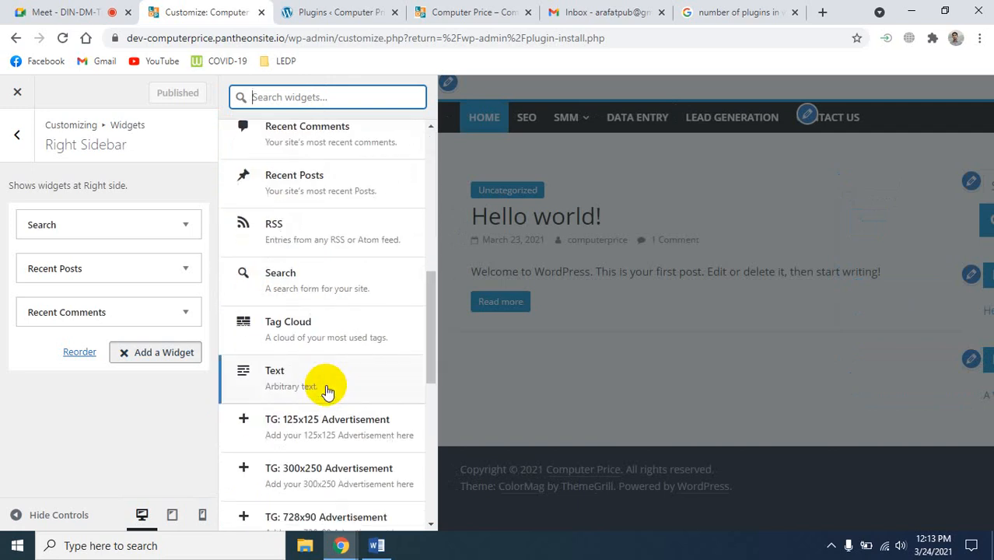
scroll(328, 391, up, 15)
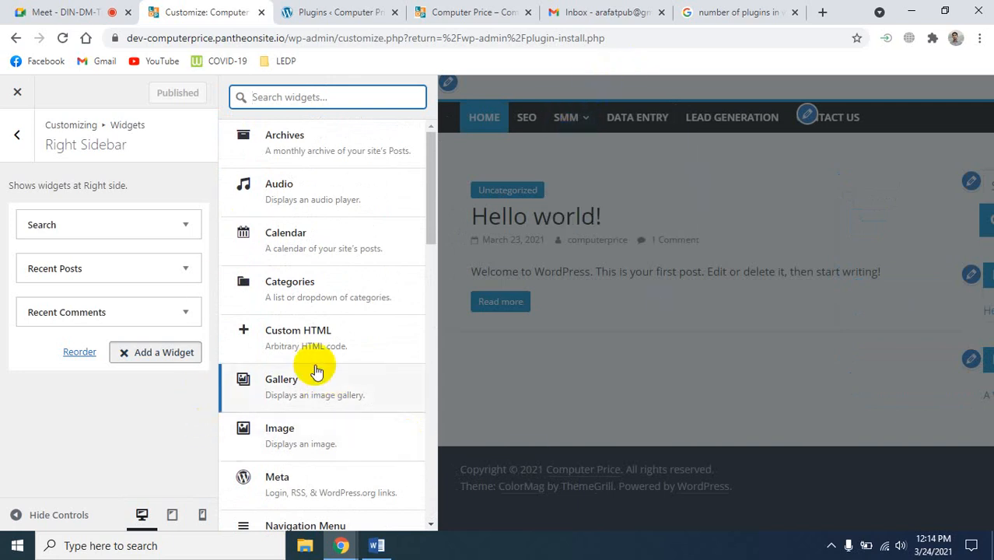
click(302, 288)
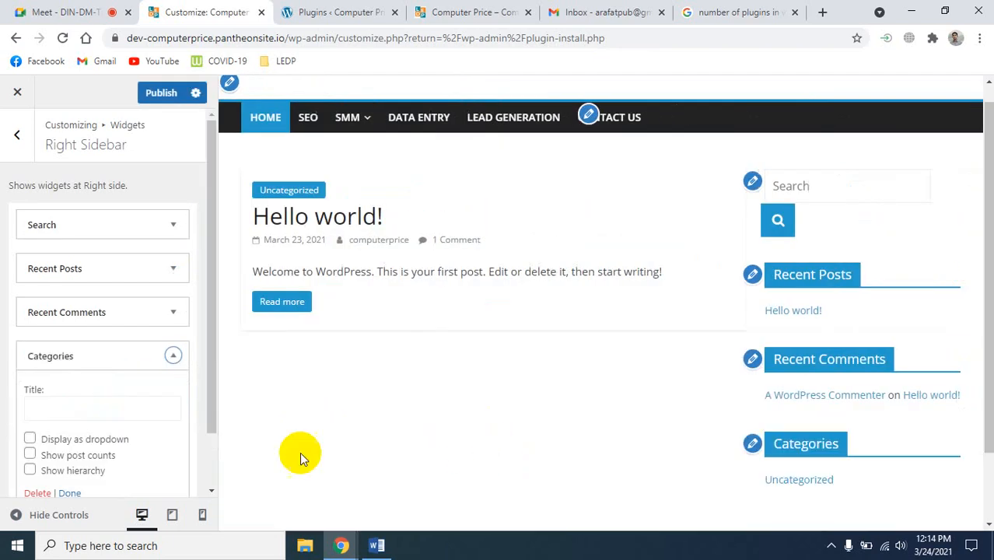
- Set the Categories widget to display as a dropdown and finish editing it
scroll(126, 448, down, 1)
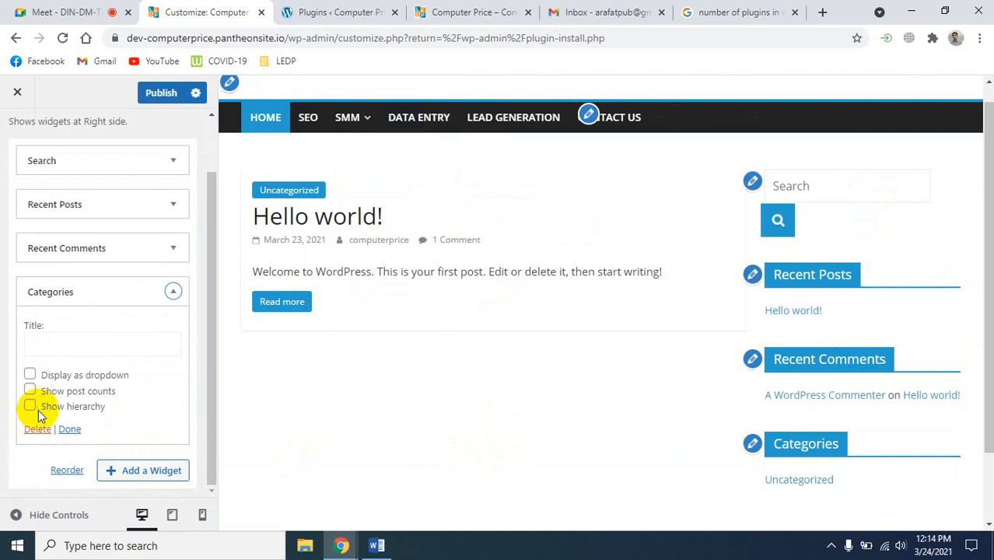
click(31, 377)
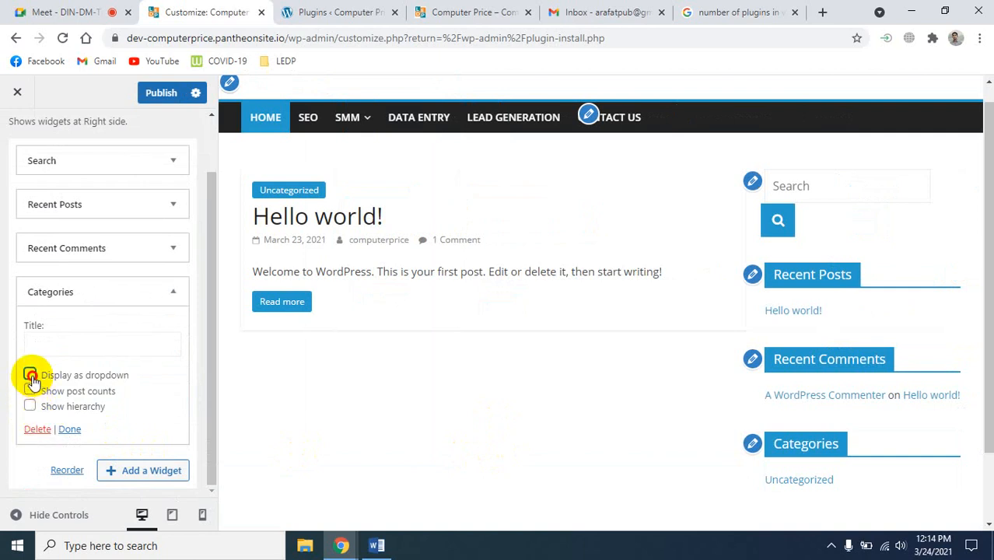
click(69, 430)
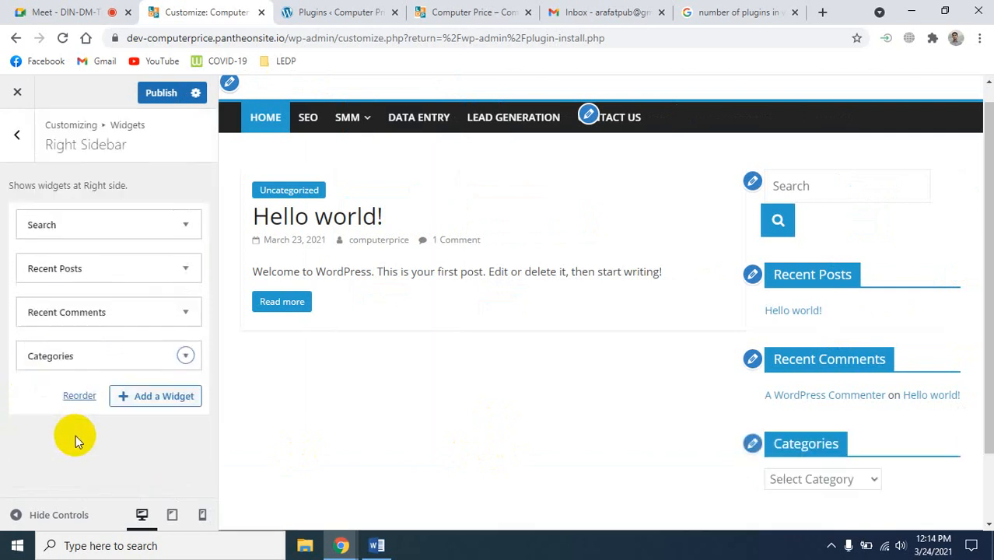
- Check the options of the Categories dropdown in the site preview, then close it
scroll(871, 397, down, 2)
click(875, 392)
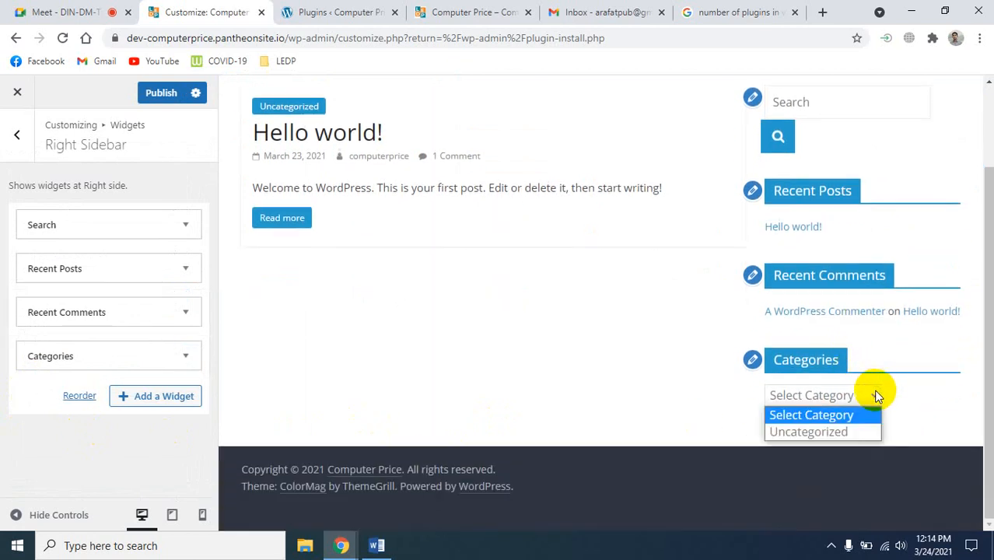
click(958, 398)
scroll(805, 369, up, 2)
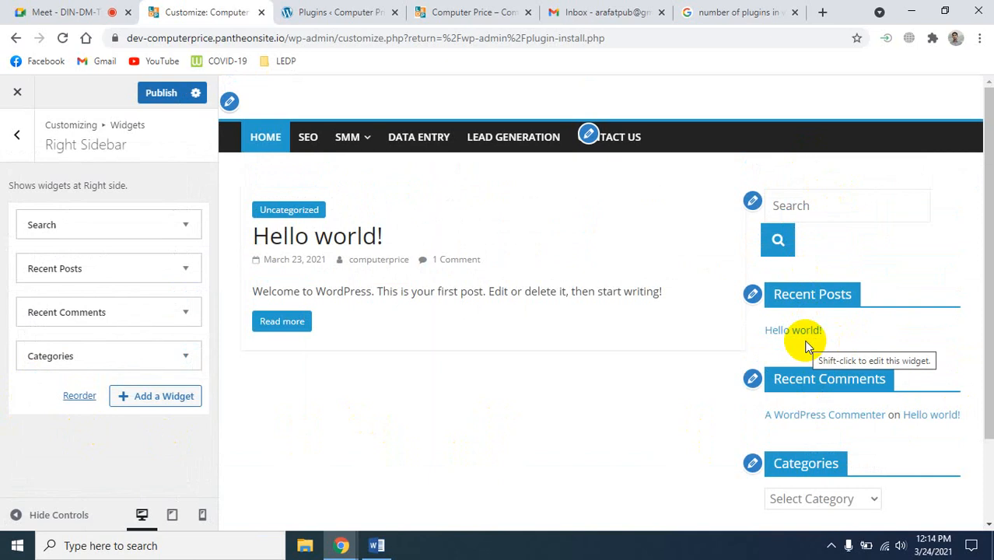
- Reload the live home page and check its sidebar for the Categories widget
click(470, 12)
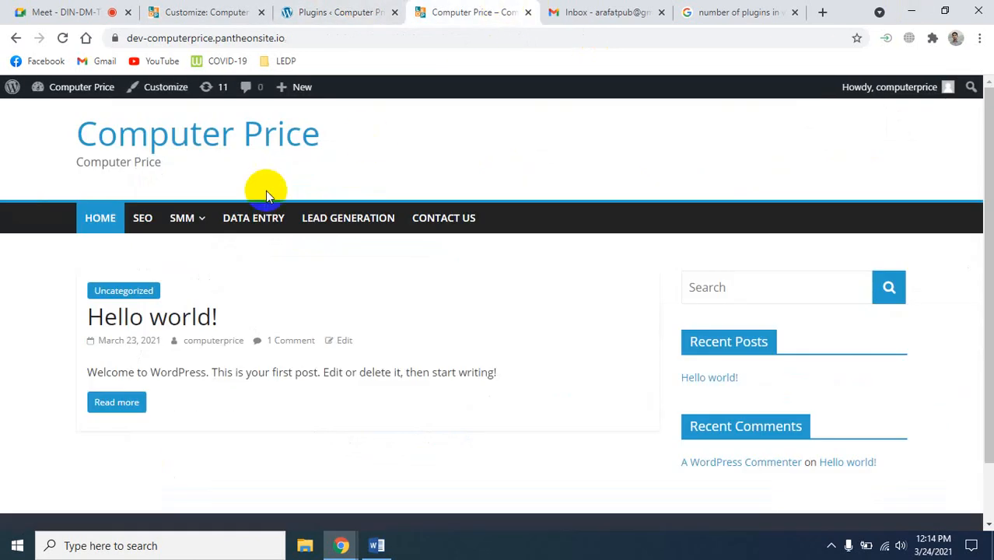
click(63, 37)
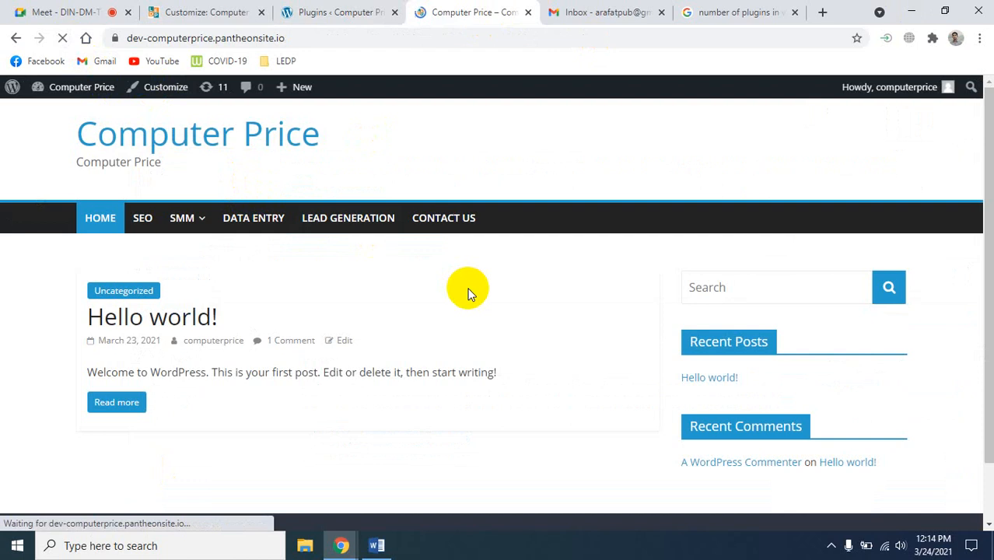
scroll(668, 381, down, 2)
scroll(624, 334, up, 1)
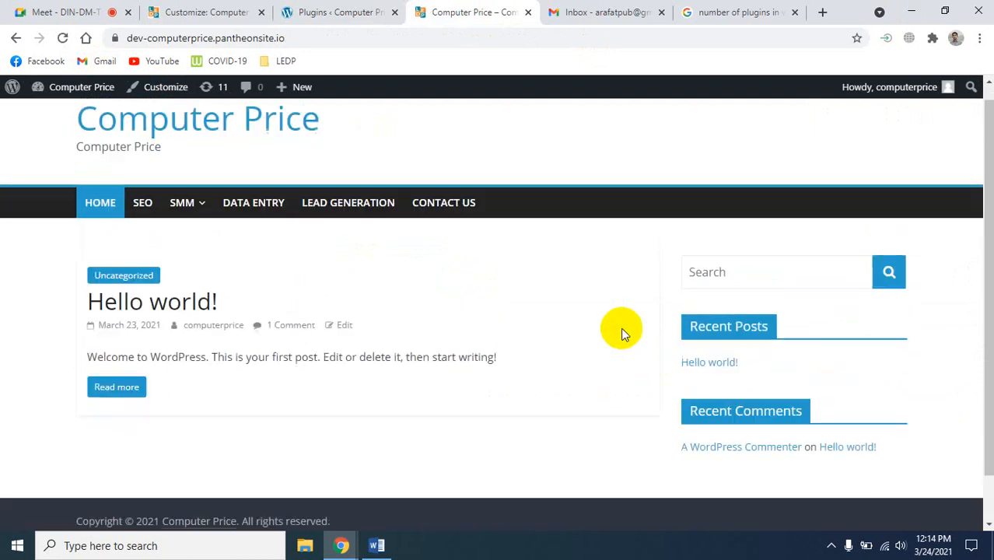
- Return to the customizer and publish the Right Sidebar widget changes
click(339, 12)
click(206, 11)
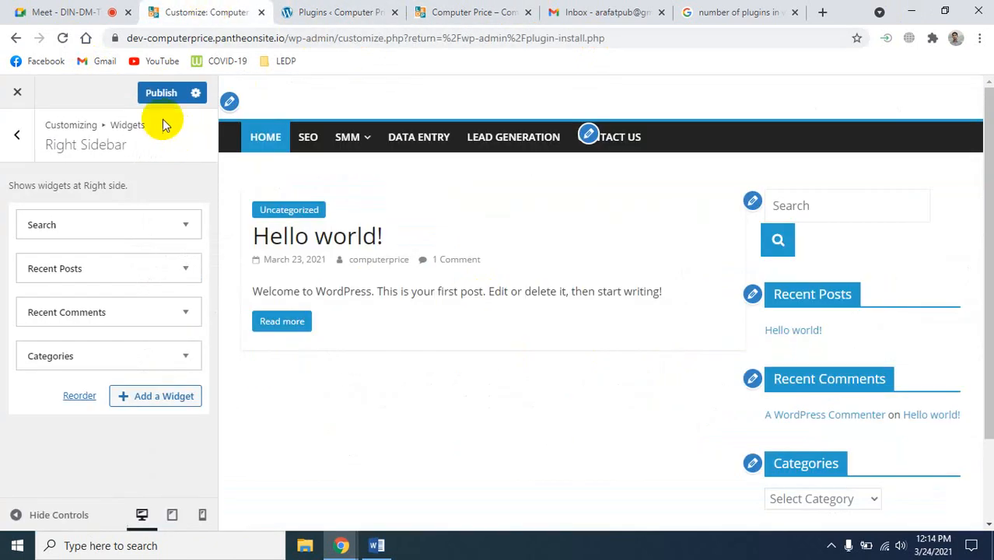
click(163, 95)
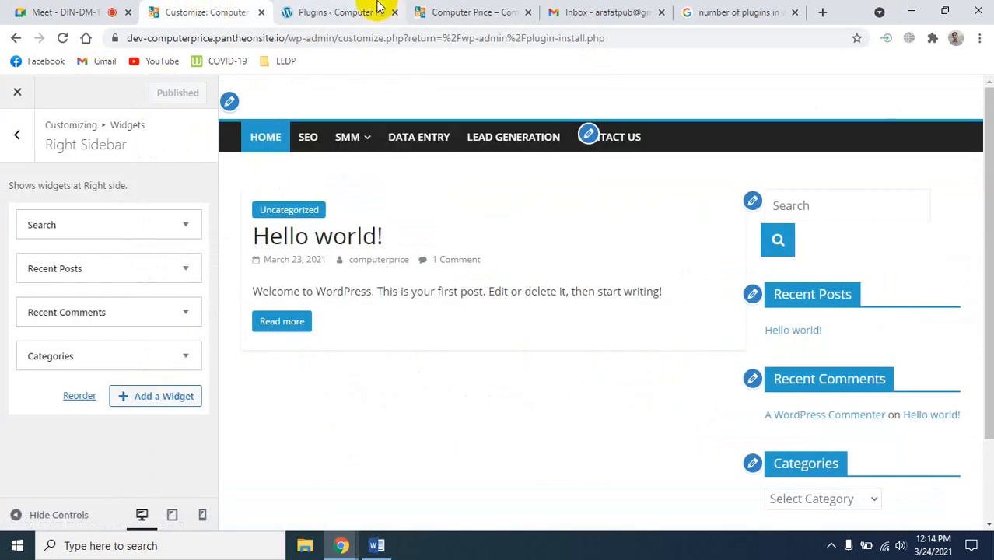
- Reload the live home page and check the options of the Categories dropdown in its sidebar
click(467, 12)
click(62, 37)
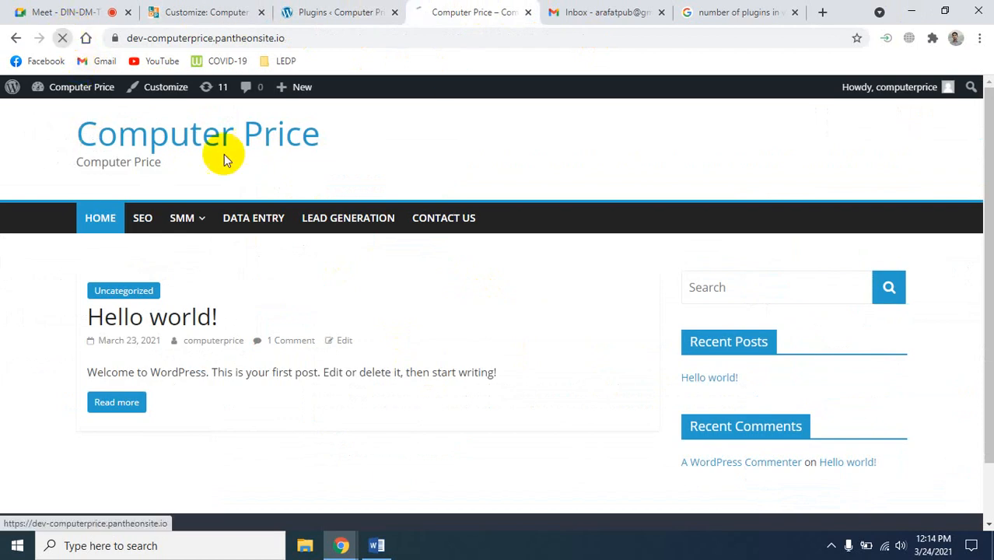
scroll(544, 387, down, 3)
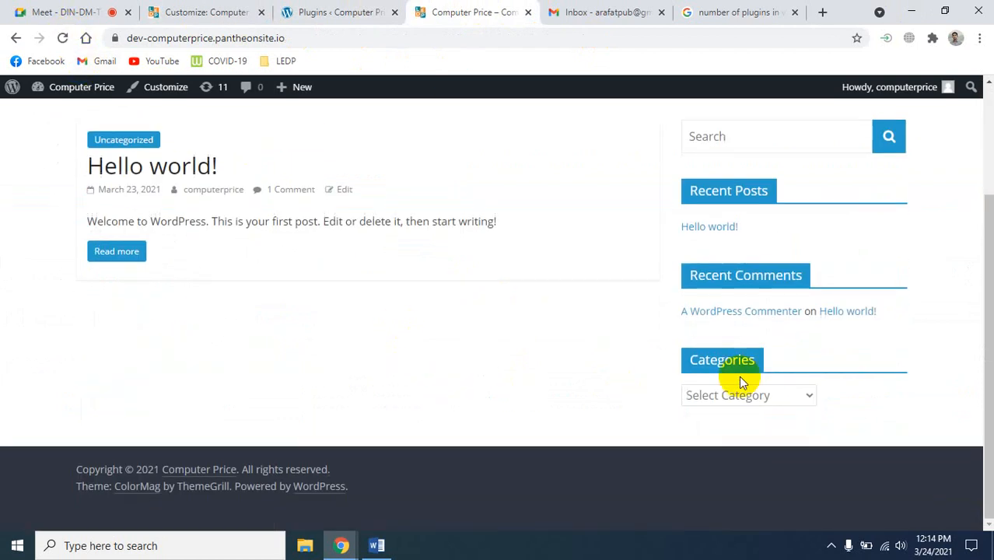
click(805, 395)
click(755, 395)
scroll(492, 351, up, 2)
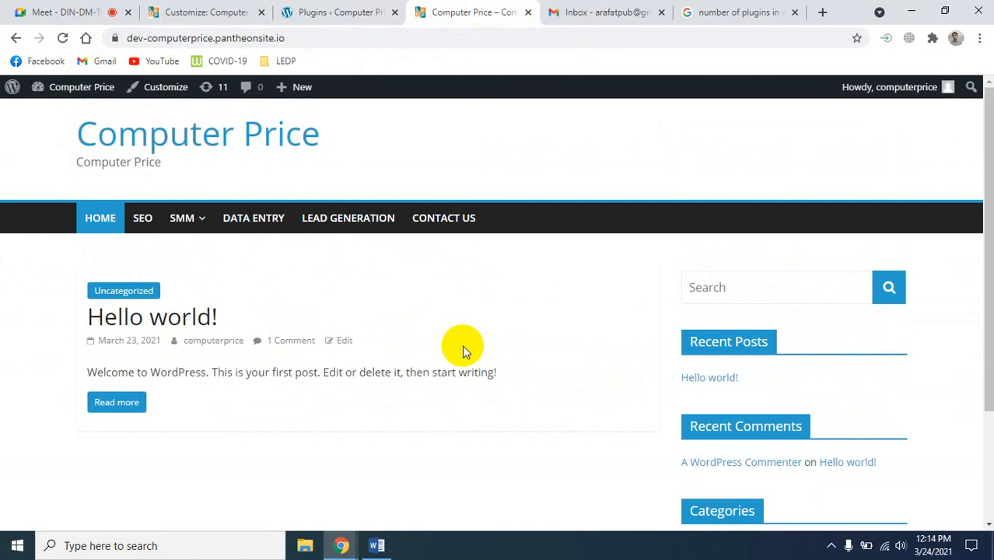
- Switch to the Google Meet call and try to stop presenting the screen
click(350, 11)
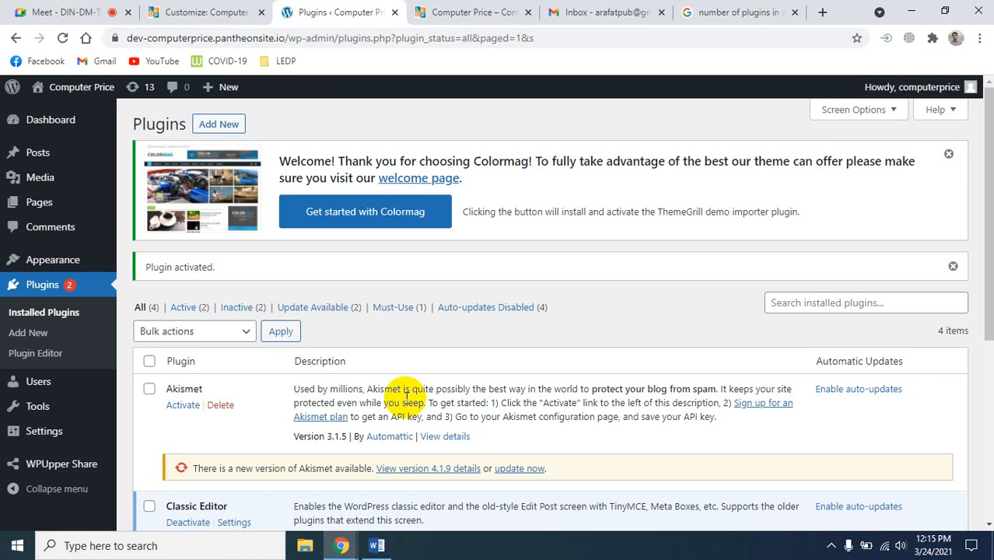
key(ctrl+1)
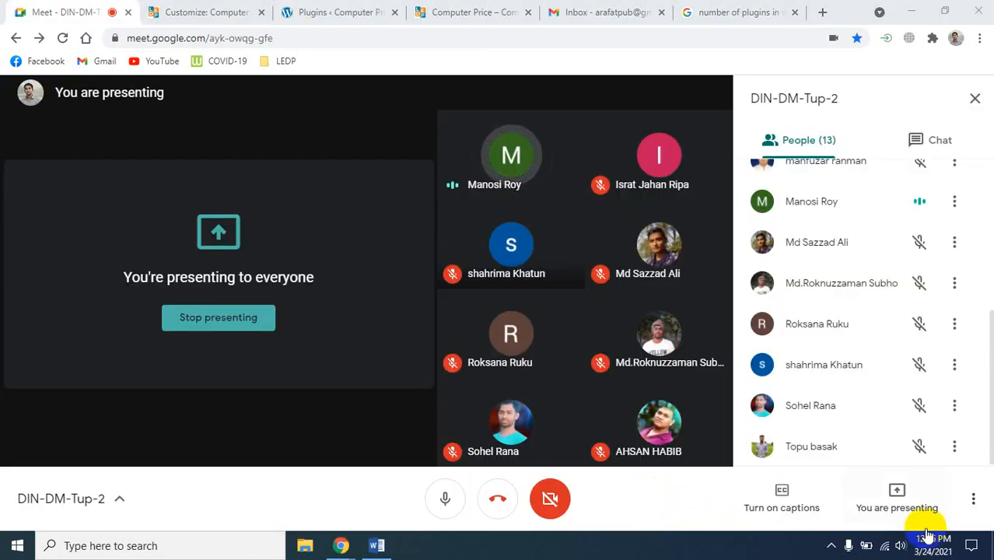
click(921, 504)
click(895, 432)
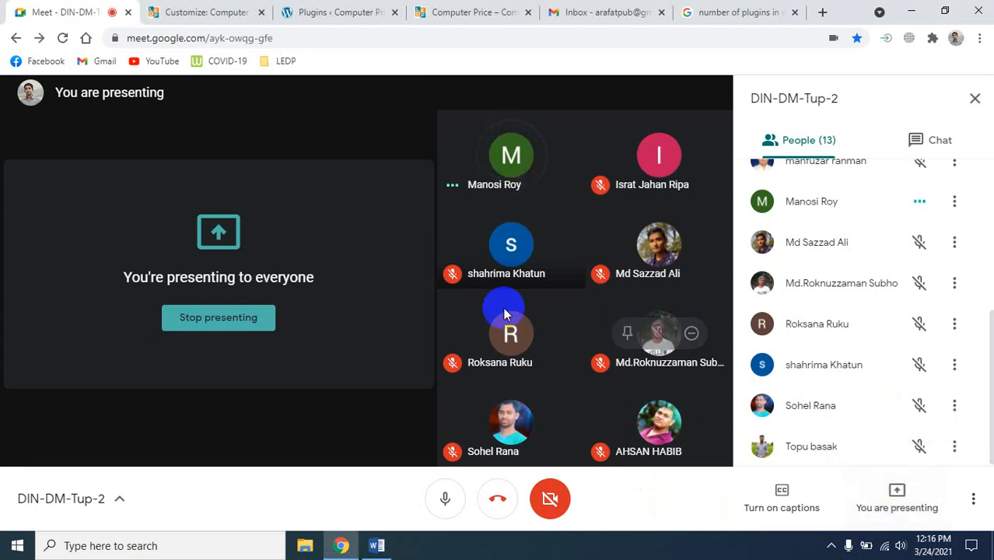